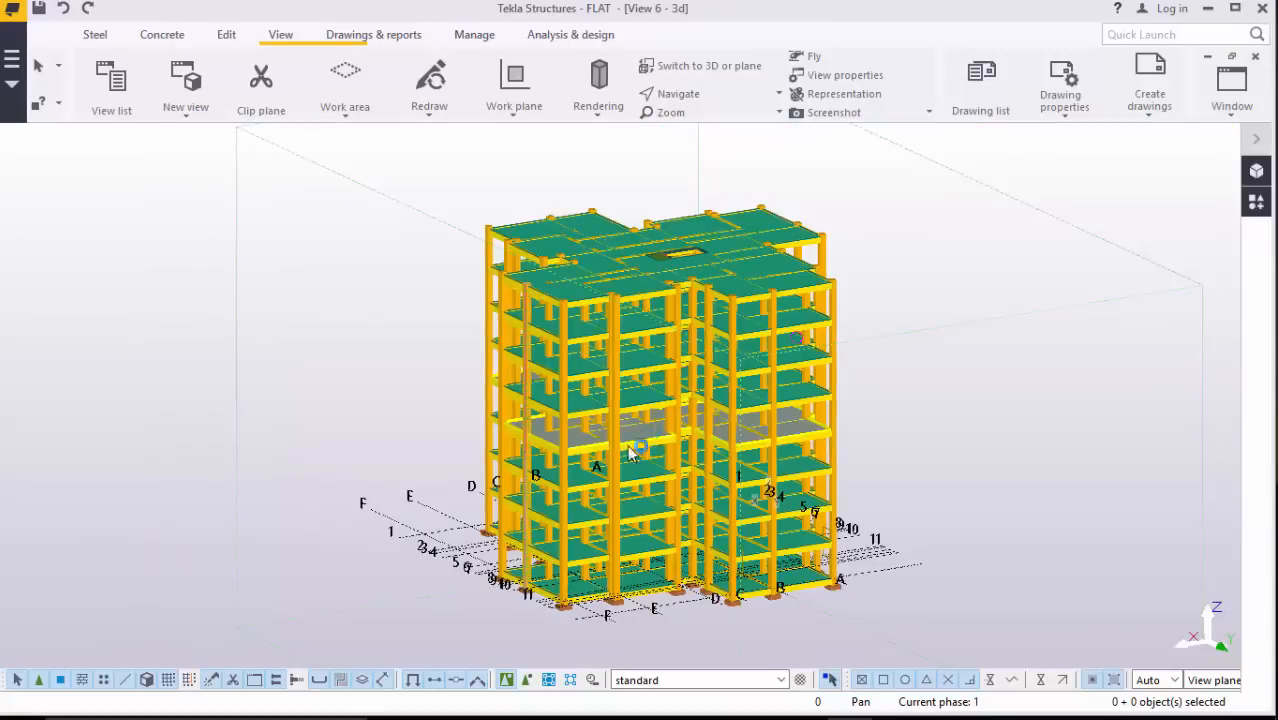
Step: Rotate the 3D model freely to inspect the whole multi-storey concrete frame from several sides
scroll(629, 440, up, 2)
click(714, 93)
click(716, 120)
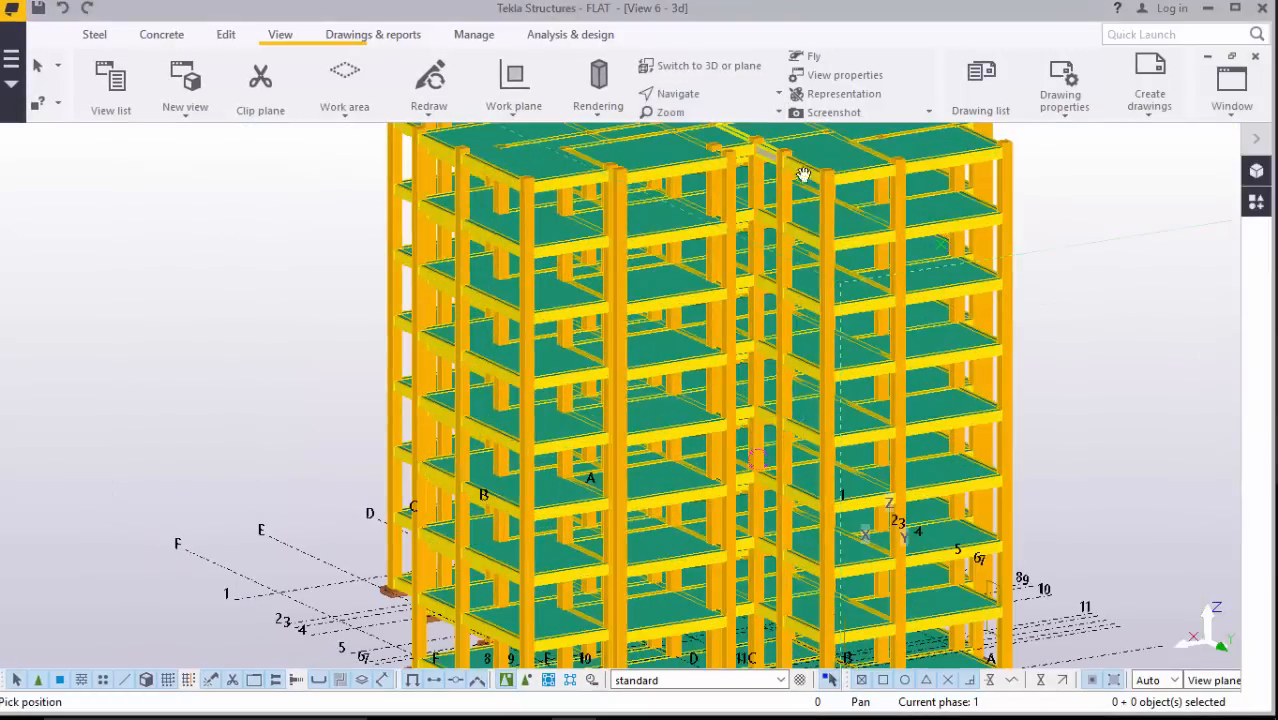
click(714, 93)
click(722, 163)
click(711, 93)
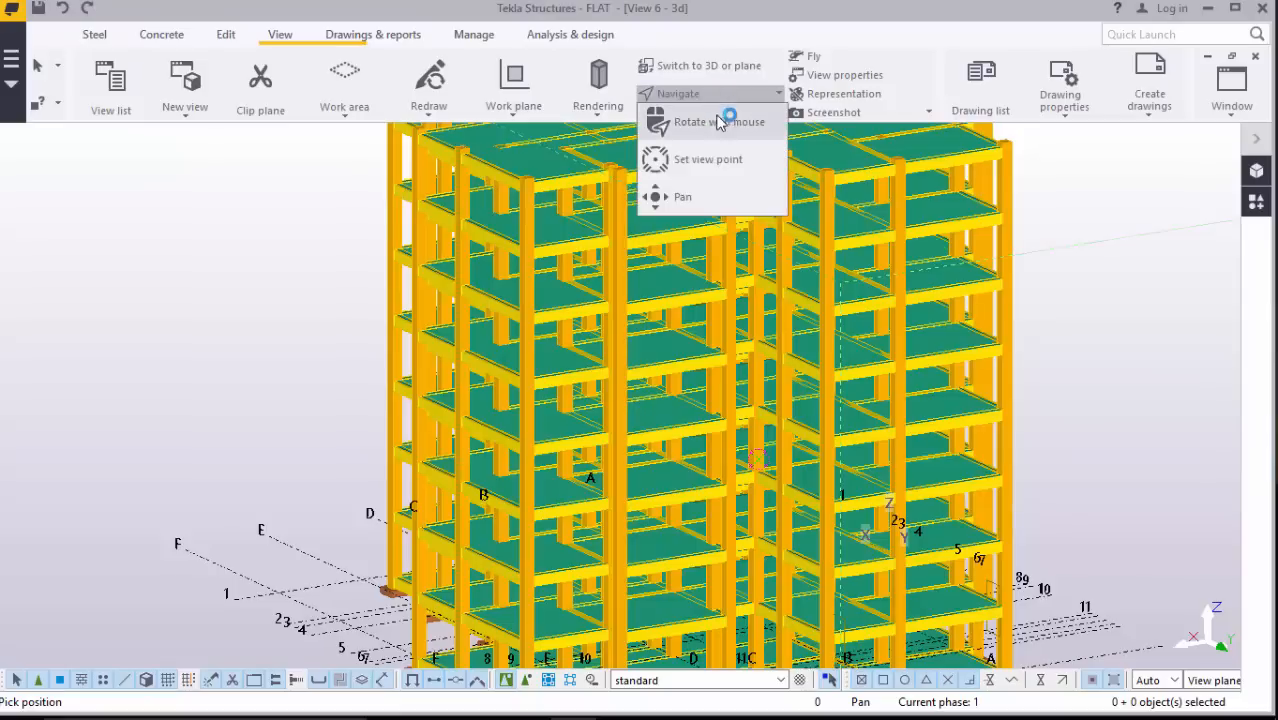
click(716, 122)
mouse_move(755, 390)
mouse_down()
mouse_move(1001, 330)
mouse_move(973, 334)
mouse_move(990, 314)
mouse_move(861, 334)
mouse_move(770, 314)
mouse_move(759, 346)
mouse_move(774, 331)
mouse_move(959, 345)
mouse_move(820, 357)
mouse_move(890, 358)
mouse_move(850, 362)
mouse_move(844, 348)
mouse_move(930, 345)
mouse_move(844, 340)
mouse_move(900, 351)
mouse_move(1000, 331)
mouse_move(749, 370)
mouse_up()
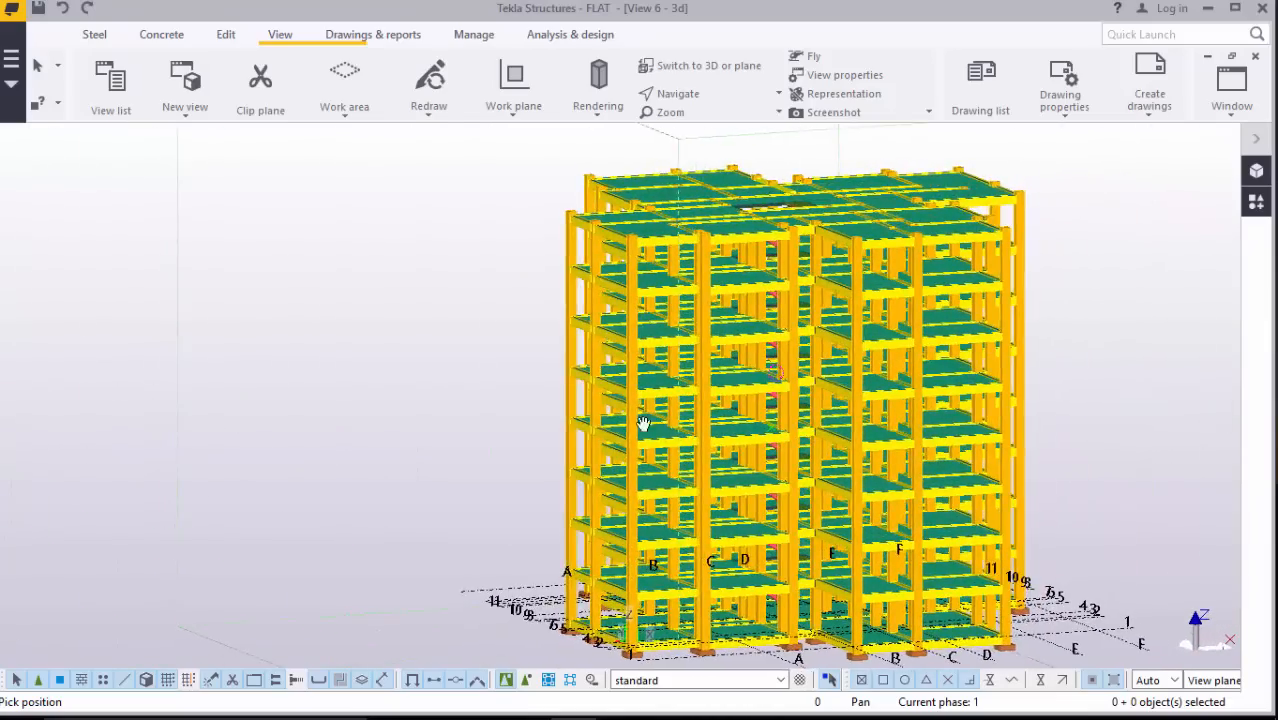
scroll(624, 414, down, 3)
ctrl+middle_drag(708, 399, 940, 424)
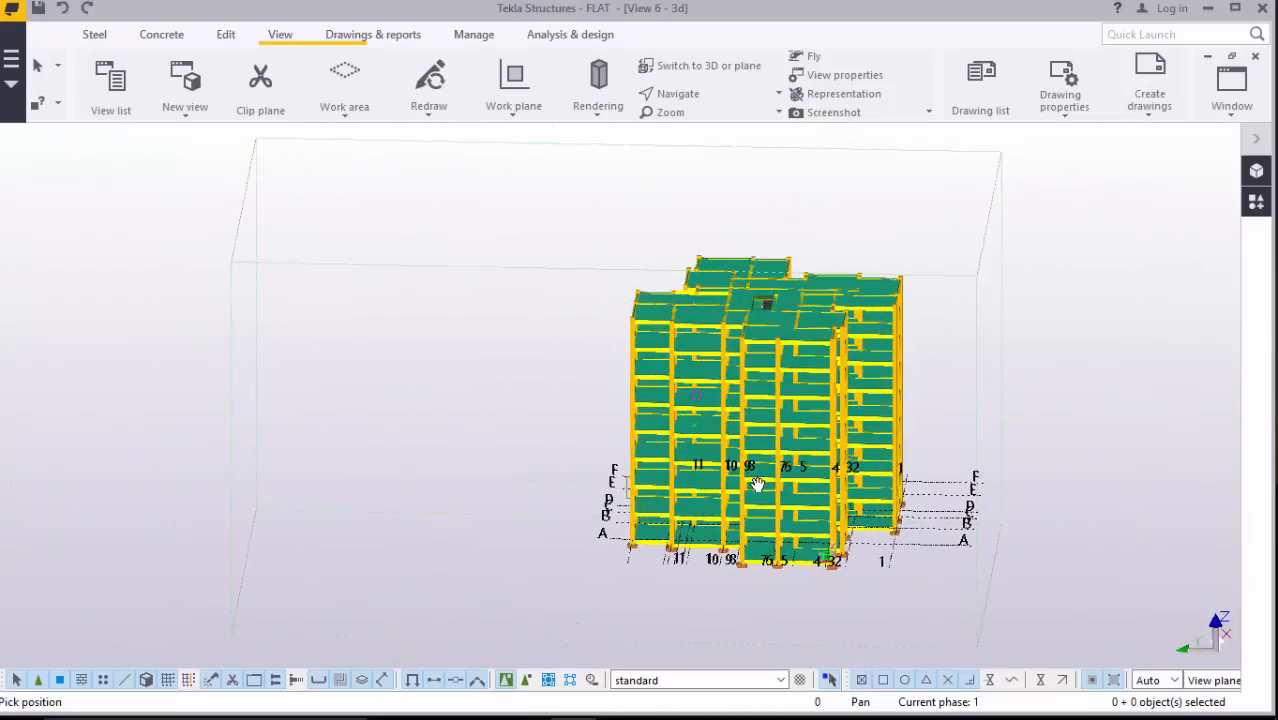
Step: Examine the outer beams and columns on the lower floors at the building corner near grids A to D
scroll(719, 507, up, 4)
ctrl+middle_drag(806, 490, 890, 508)
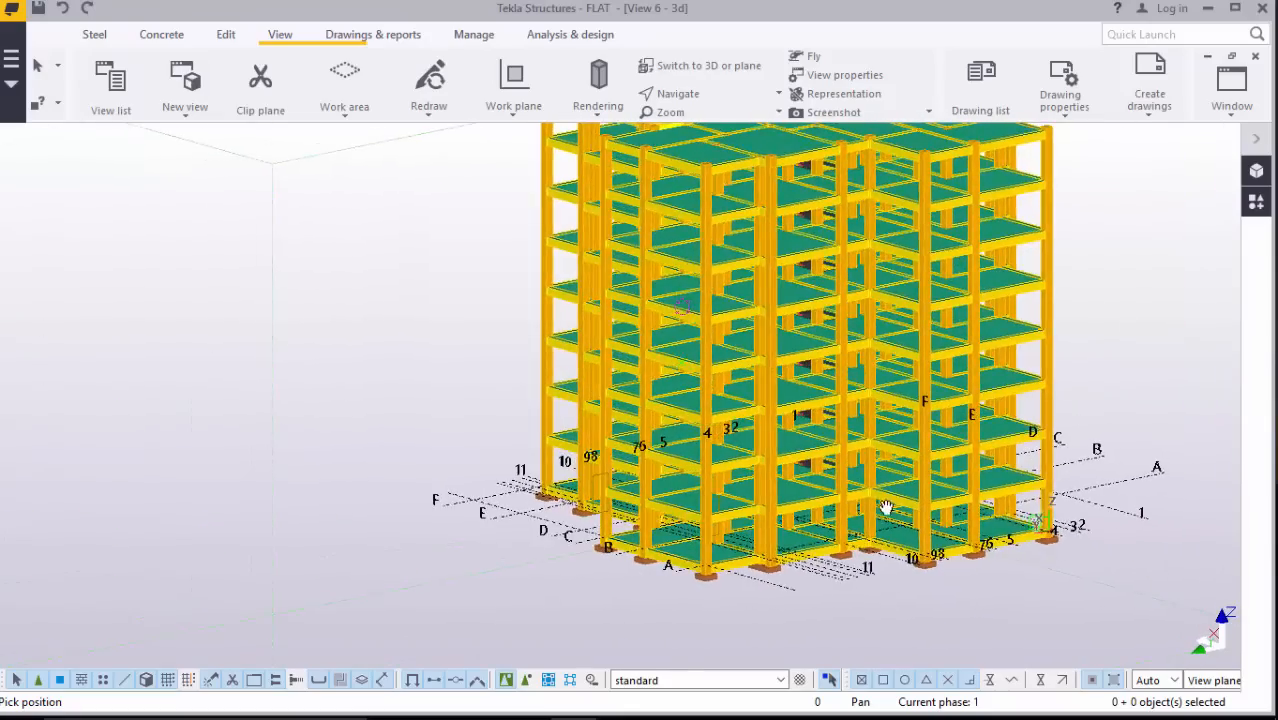
scroll(779, 505, up, 4)
ctrl+middle_drag(779, 505, 699, 486)
scroll(652, 452, up, 4)
ctrl+middle_drag(702, 439, 734, 425)
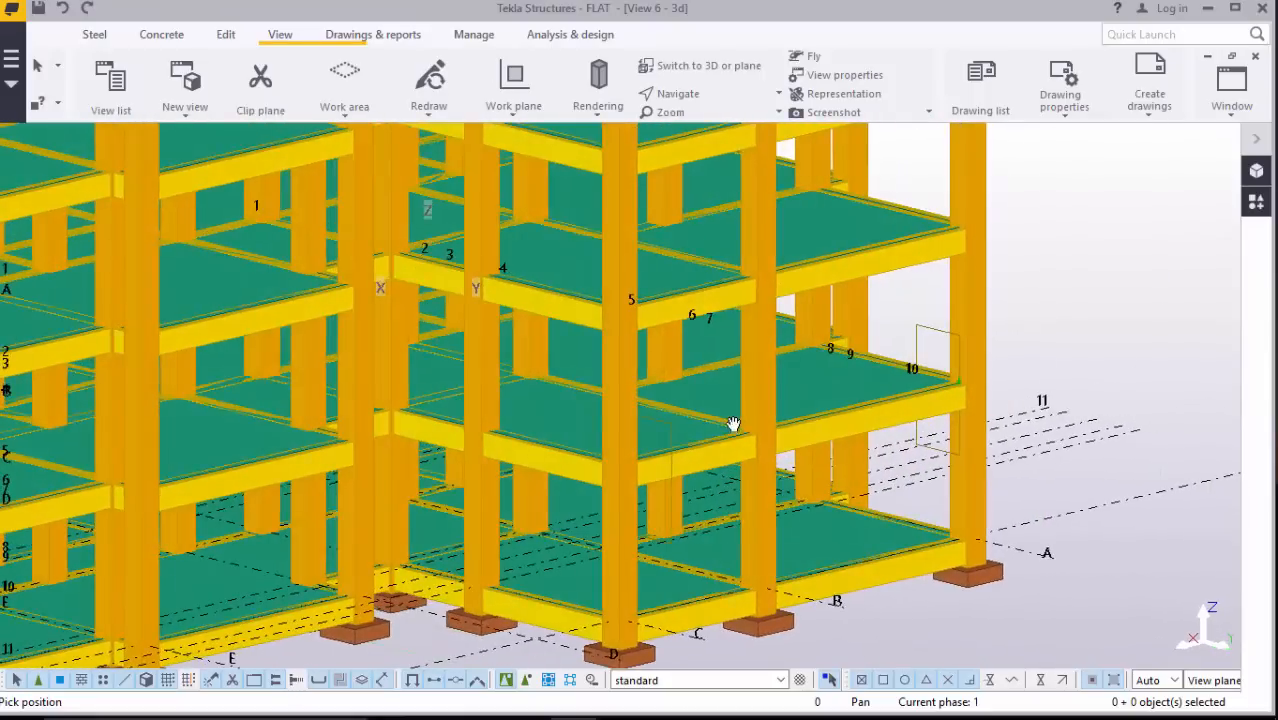
scroll(734, 424, up, 3)
right_click(1072, 250)
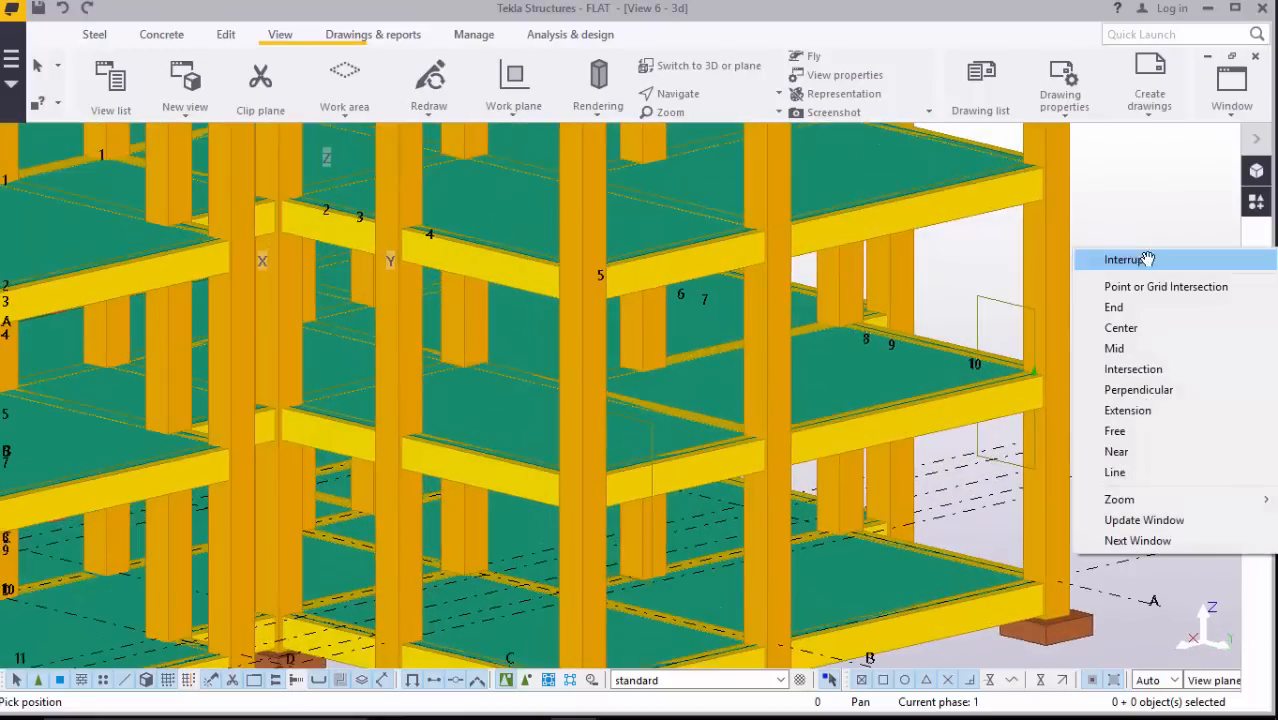
click(1100, 258)
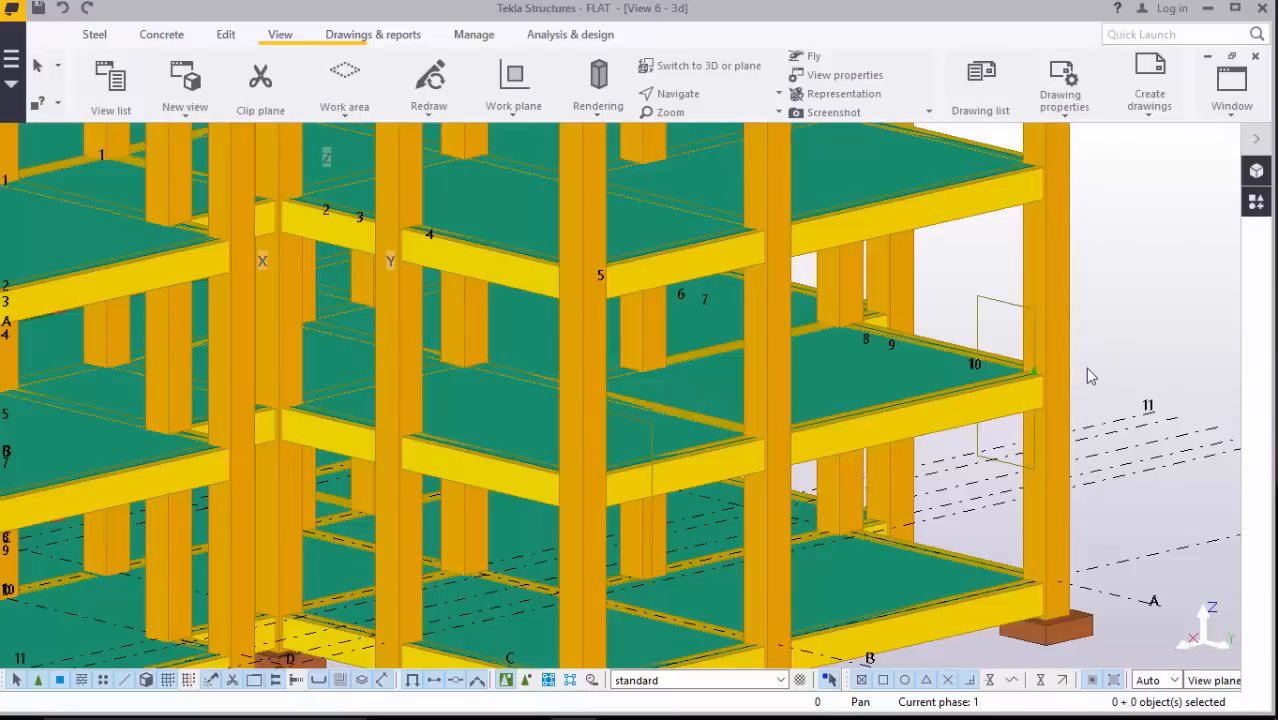
Step: Render the parts transparent and delete the component at the beam end on the outer corner column near grid 10
key(ctrl+2)
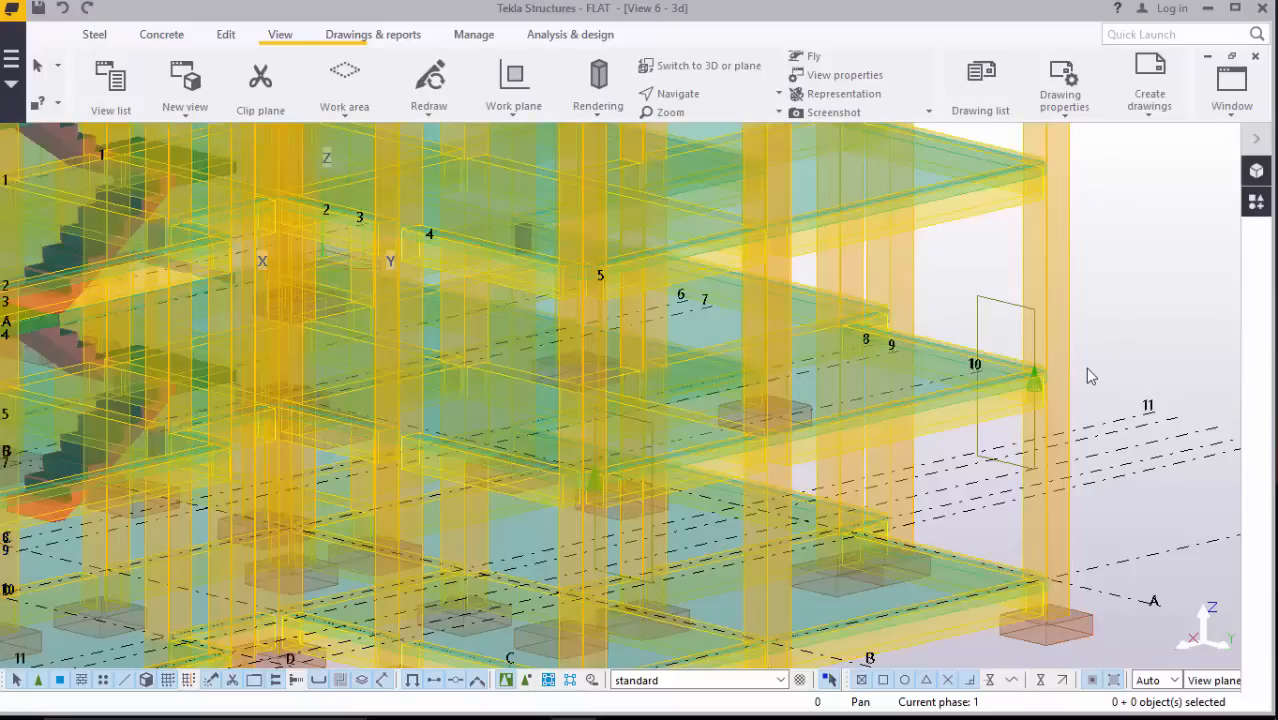
scroll(1083, 366, up, 6)
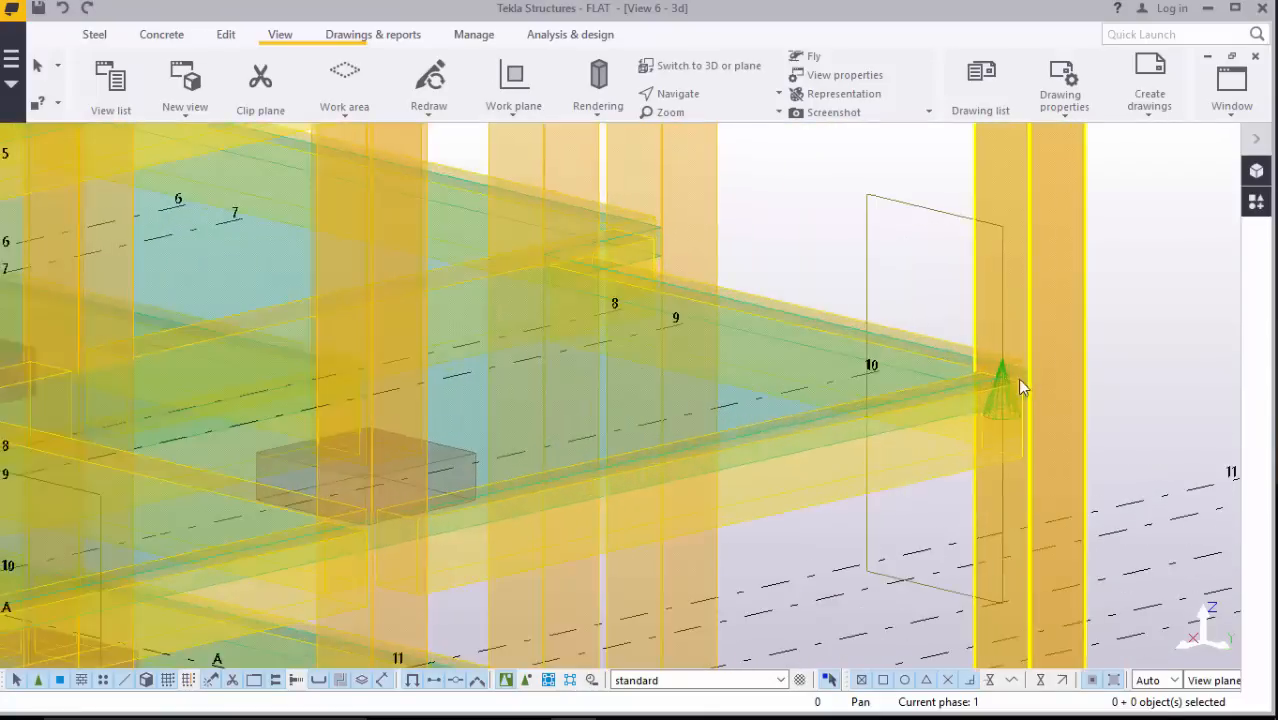
scroll(1005, 388, up, 2)
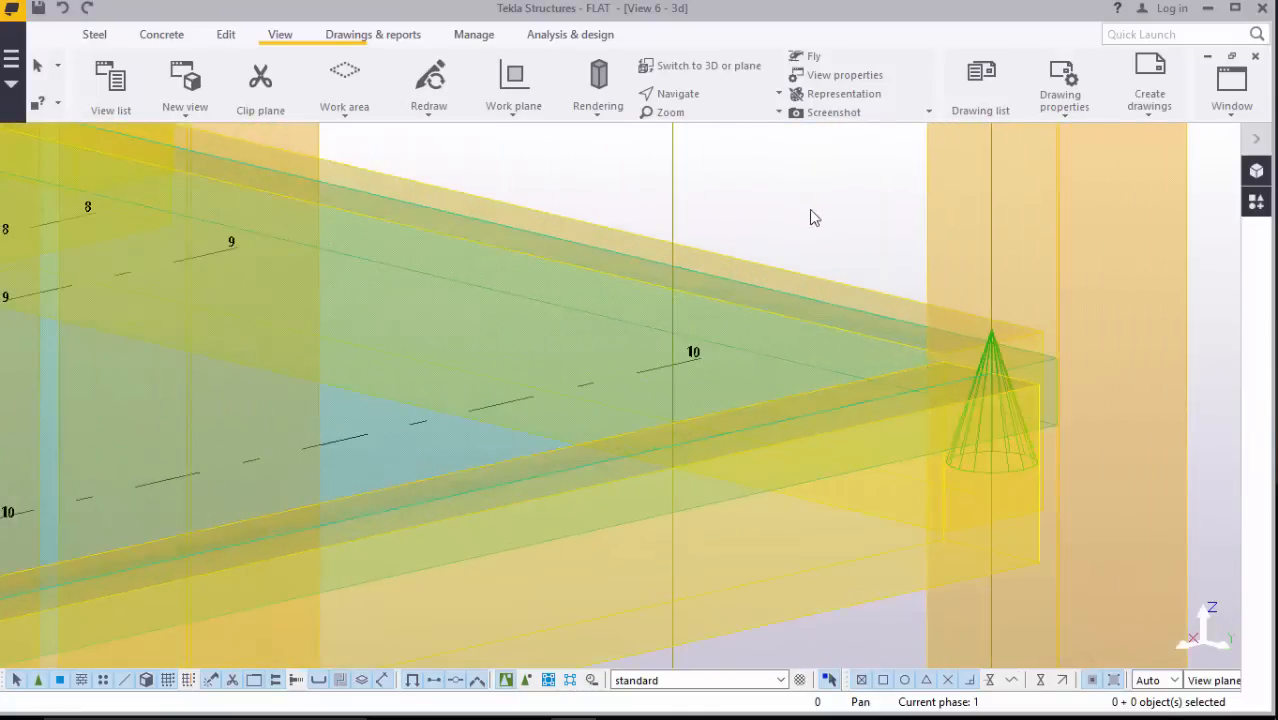
click(984, 354)
right_click(984, 354)
click(1044, 397)
Step: Delete the remaining component at the opposite end of the same floor-edge beam line
scroll(951, 315, down, 8)
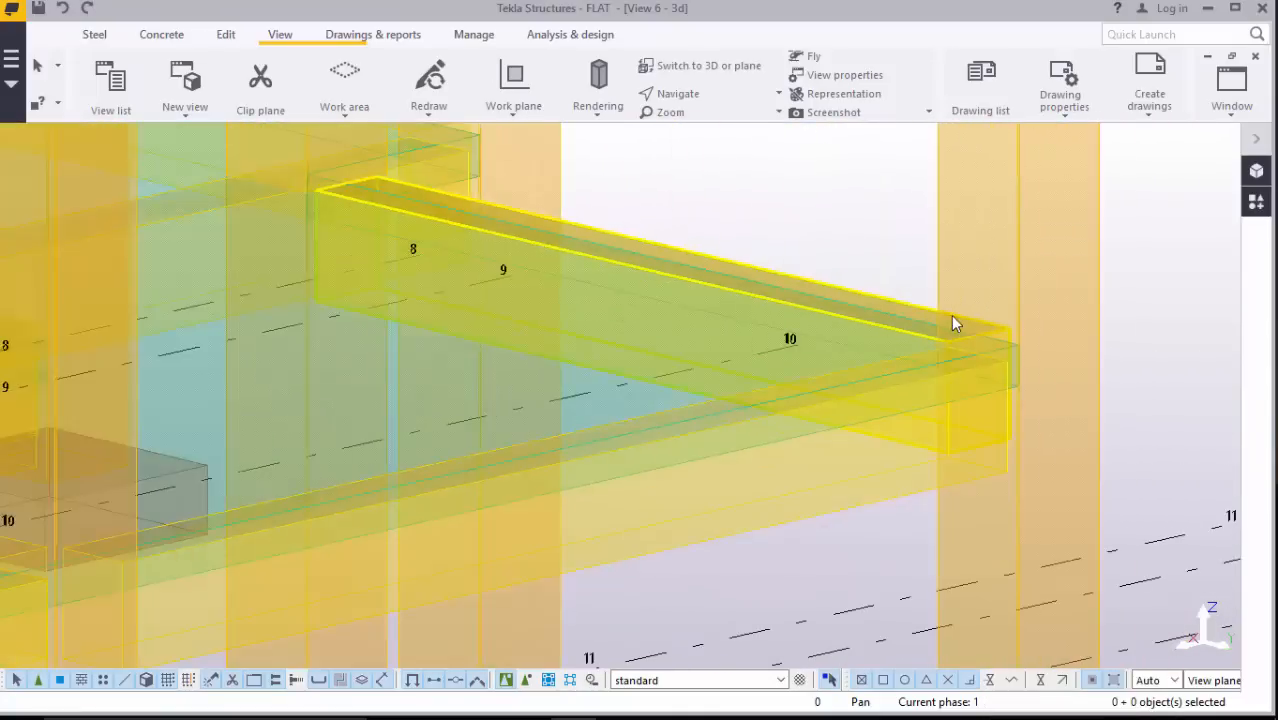
scroll(347, 515, up, 3)
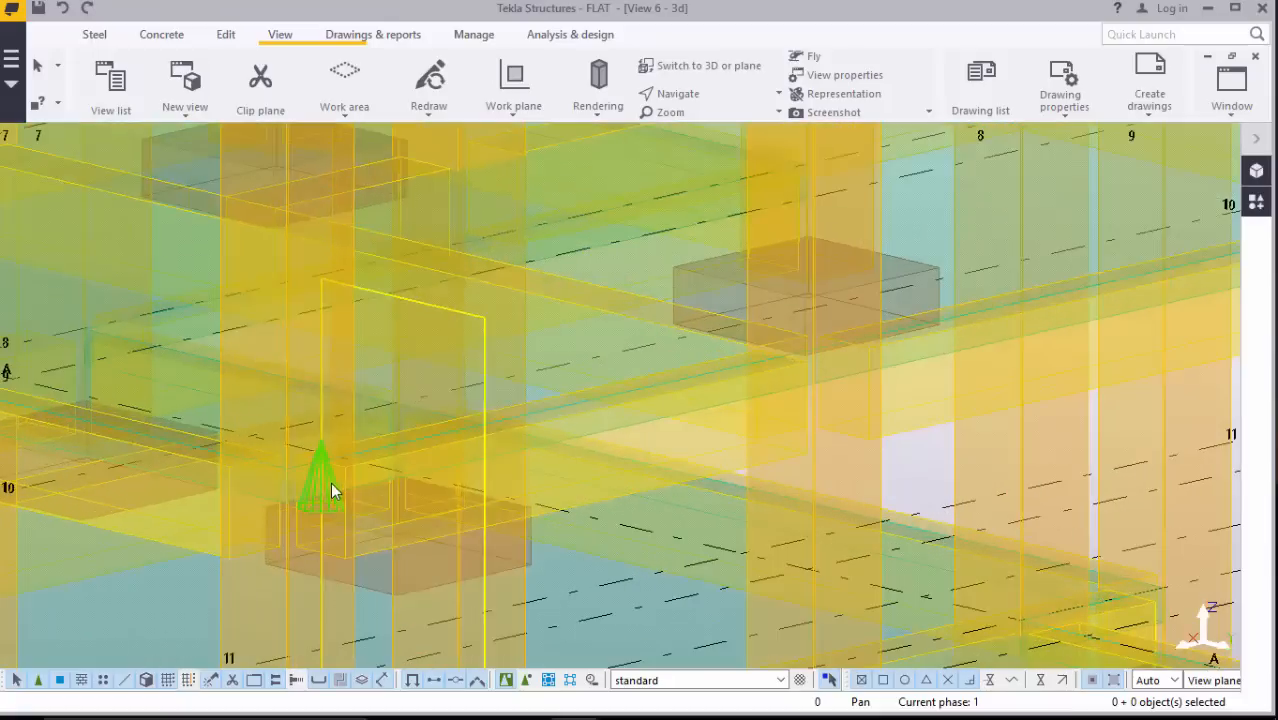
right_click(323, 459)
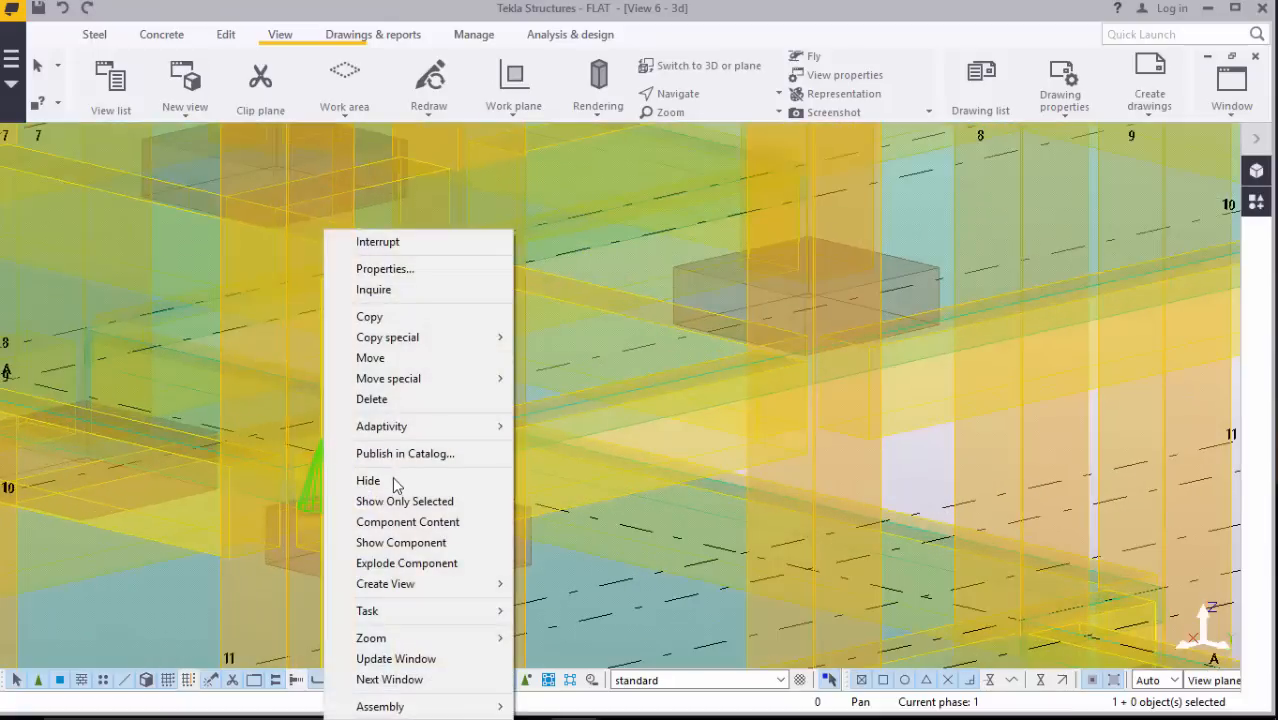
click(394, 399)
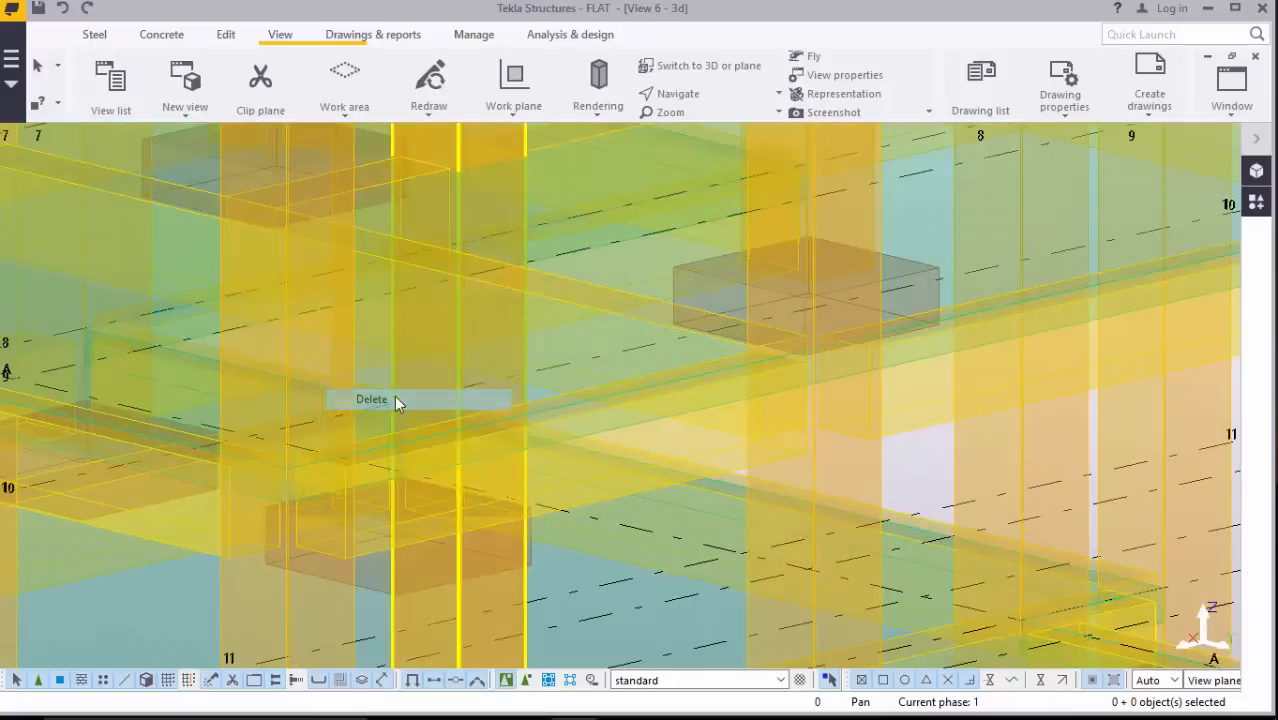
Step: Search the applications and components for "bar" and open the Continuous Beam Reinforcement component
click(1256, 201)
click(1105, 220)
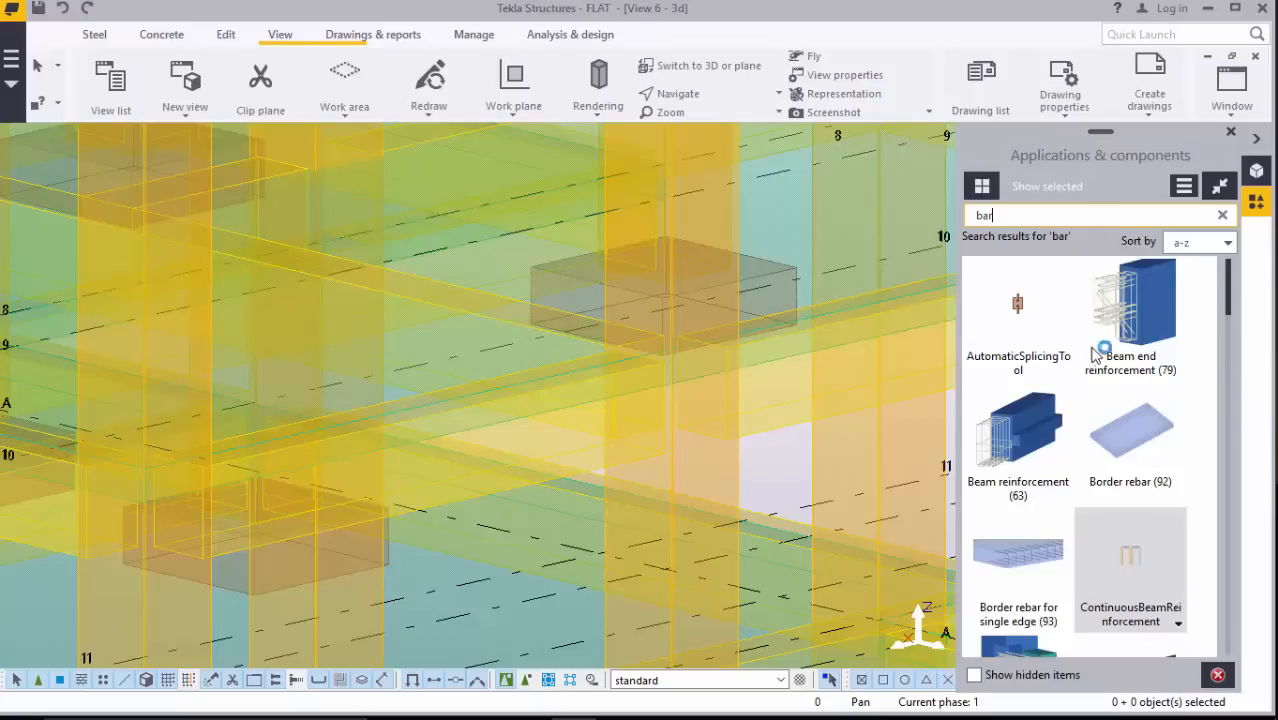
scroll(1058, 397, down, 3)
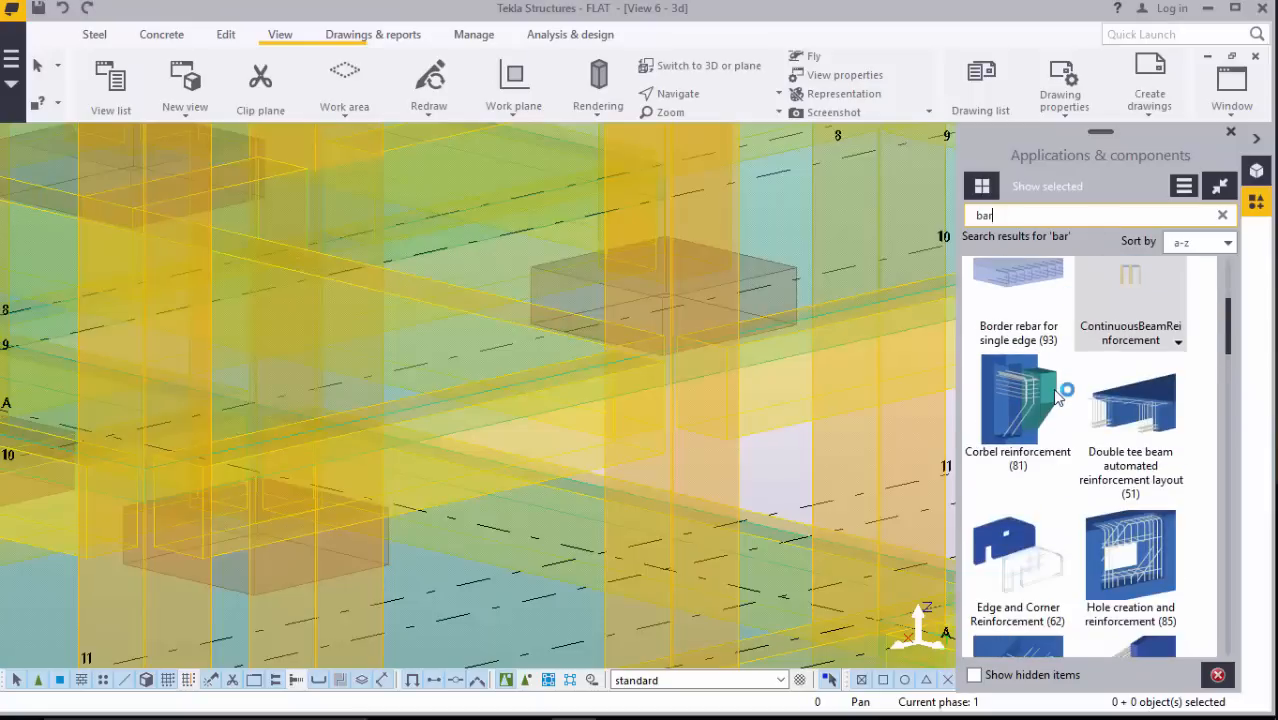
scroll(1100, 440, up, 2)
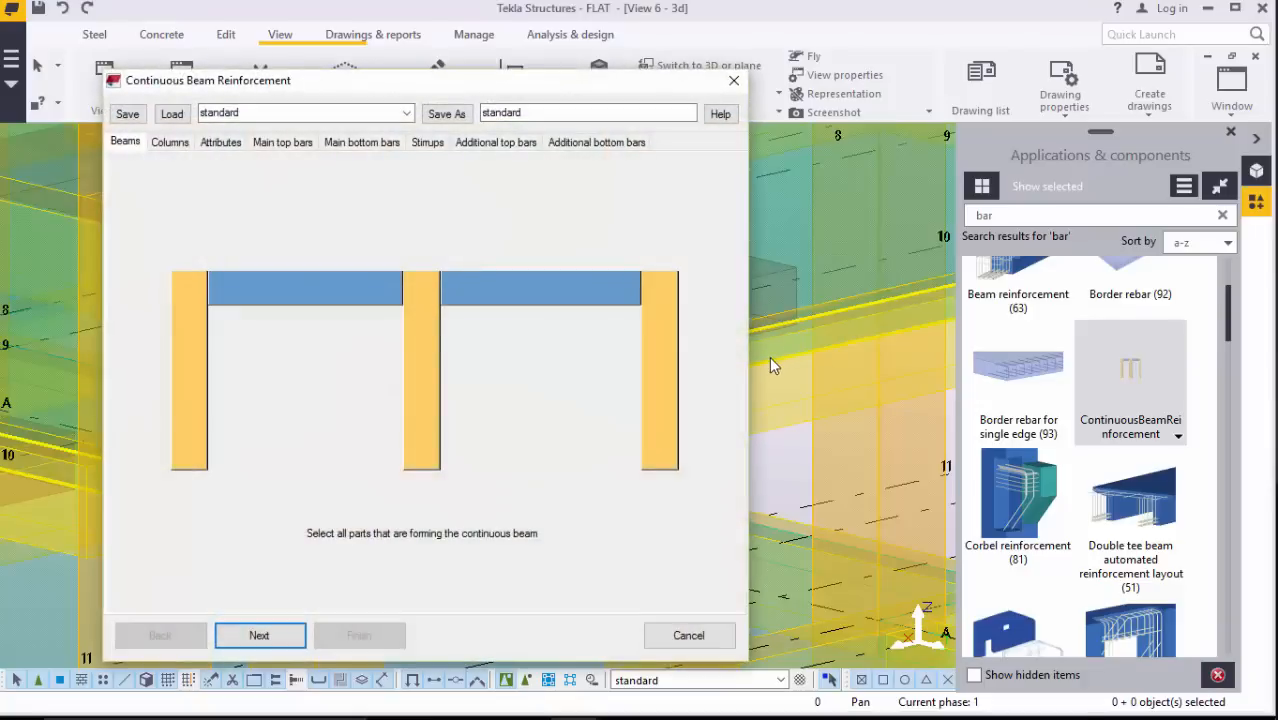
click(1231, 133)
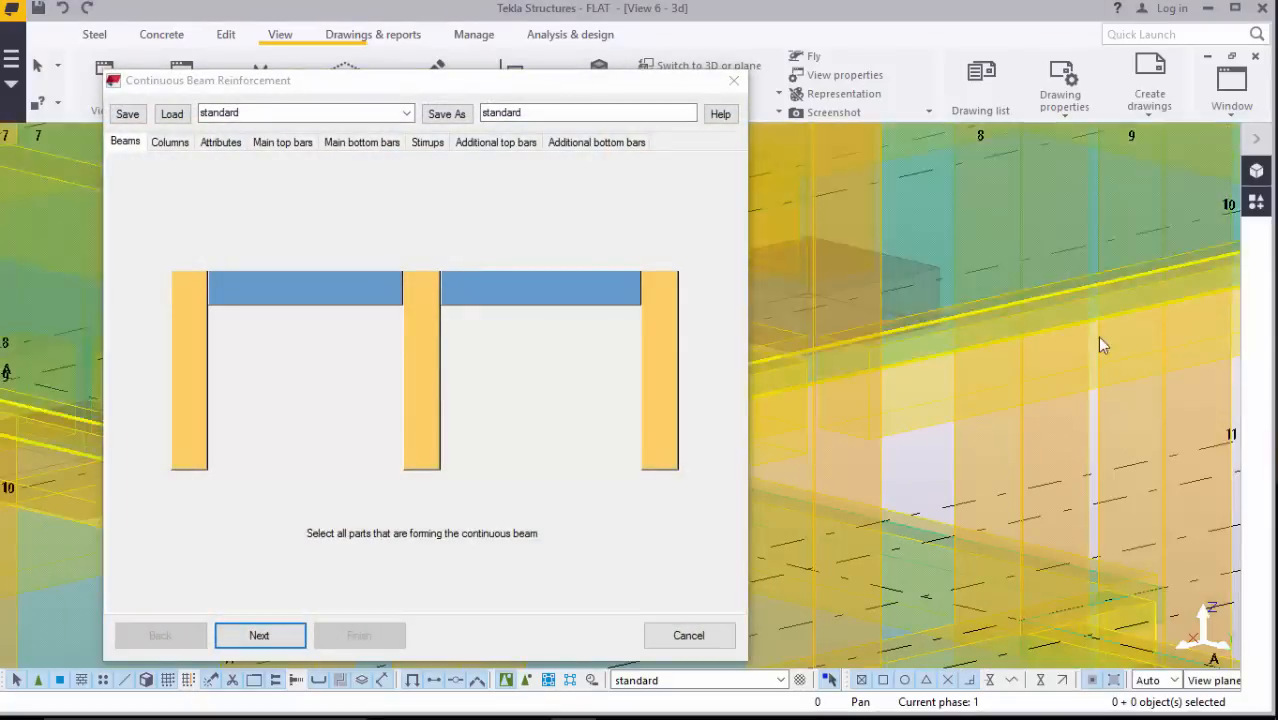
Step: Select the two aligned outer beams on the first floor above ground as the continuous beam and proceed to the supporting columns
scroll(1100, 332, down, 3)
scroll(1110, 323, up, 5)
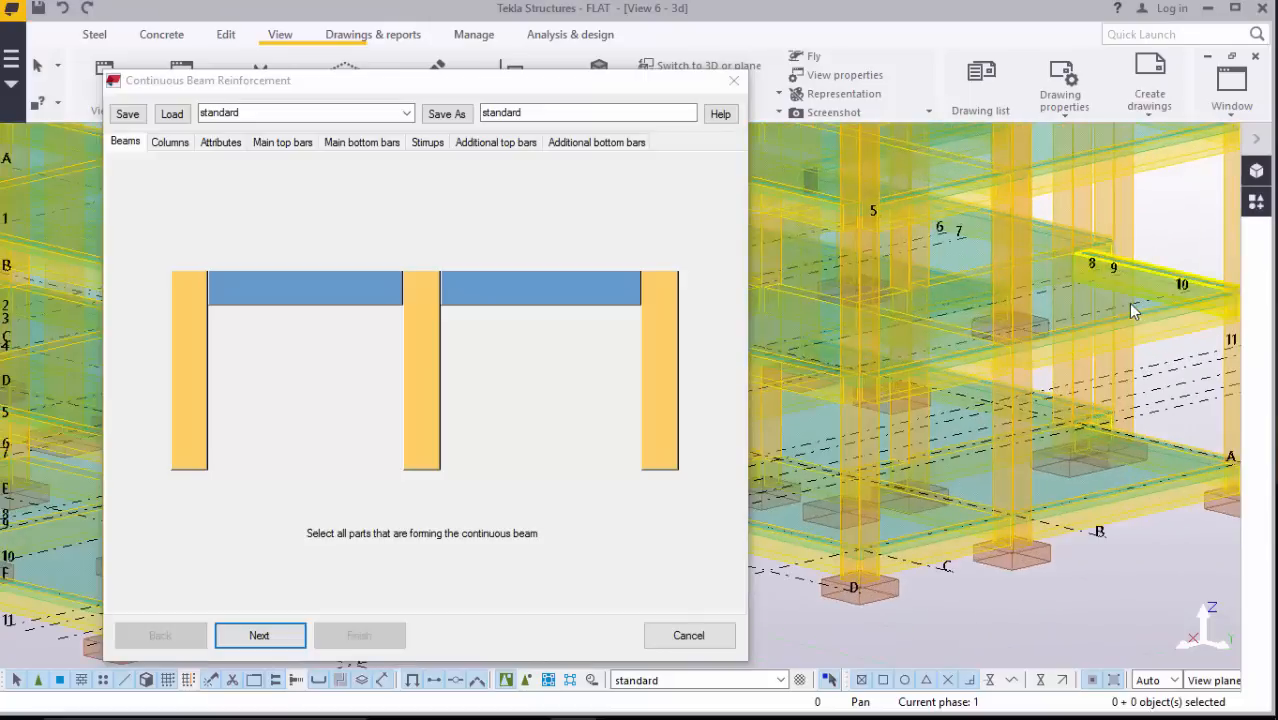
scroll(914, 365, up, 3)
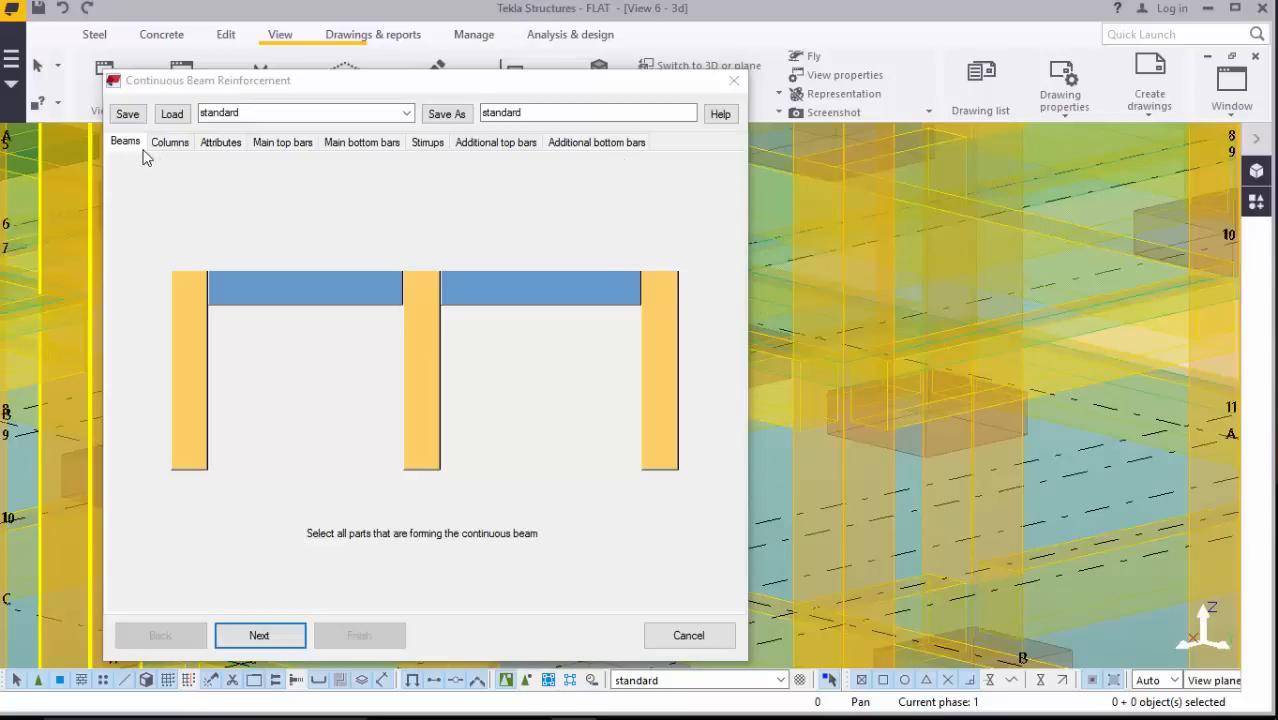
scroll(1124, 325, up, 1)
scroll(960, 332, down, 2)
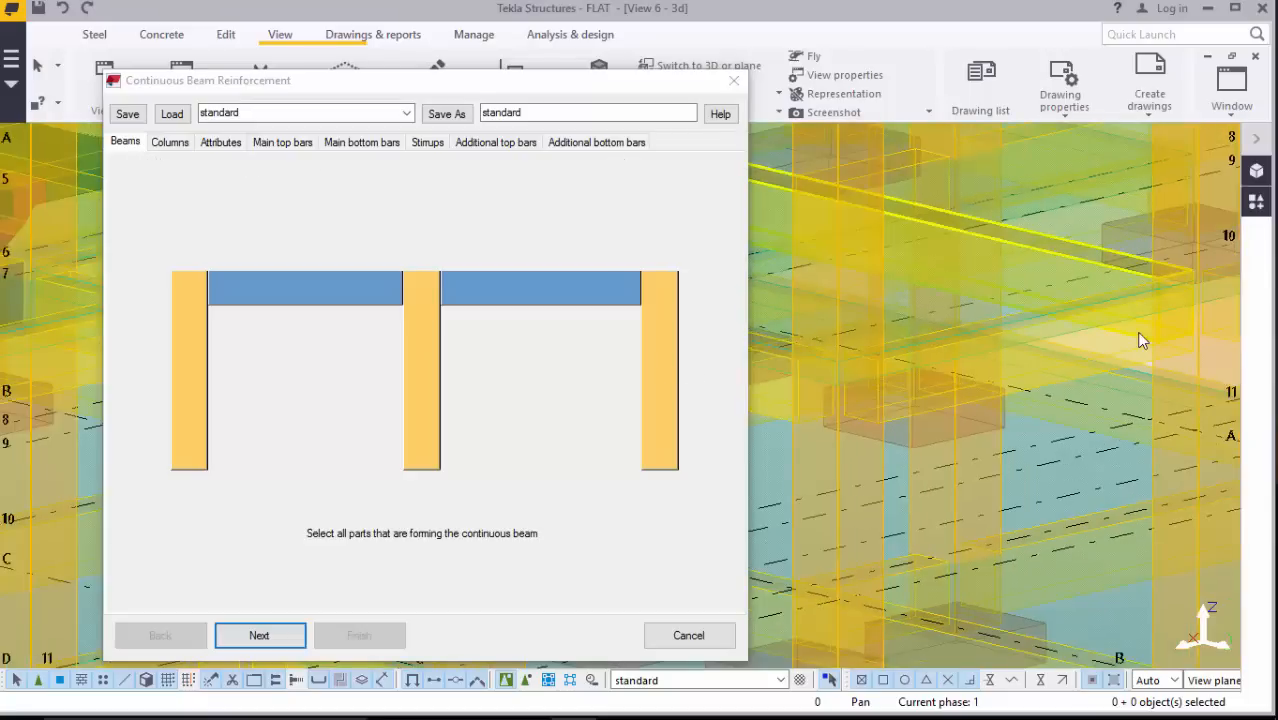
scroll(844, 376, down, 2)
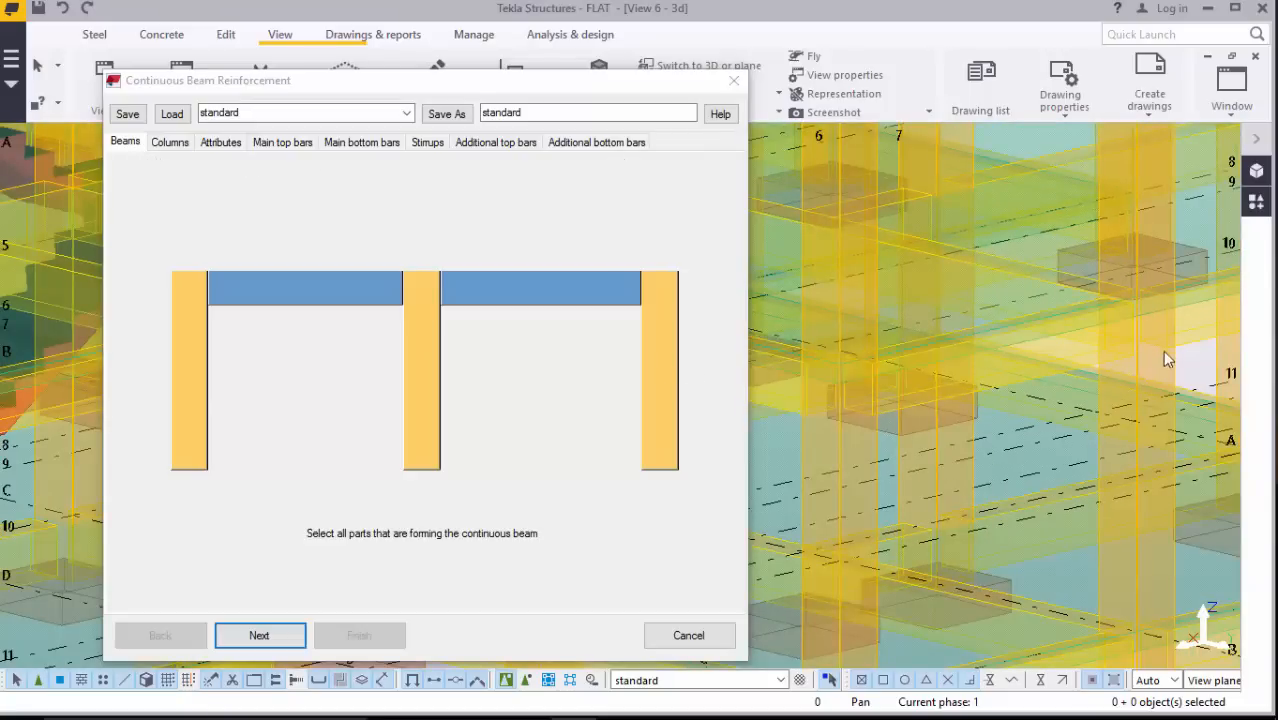
scroll(1161, 349, up, 2)
scroll(1142, 354, down, 2)
scroll(1050, 337, up, 1)
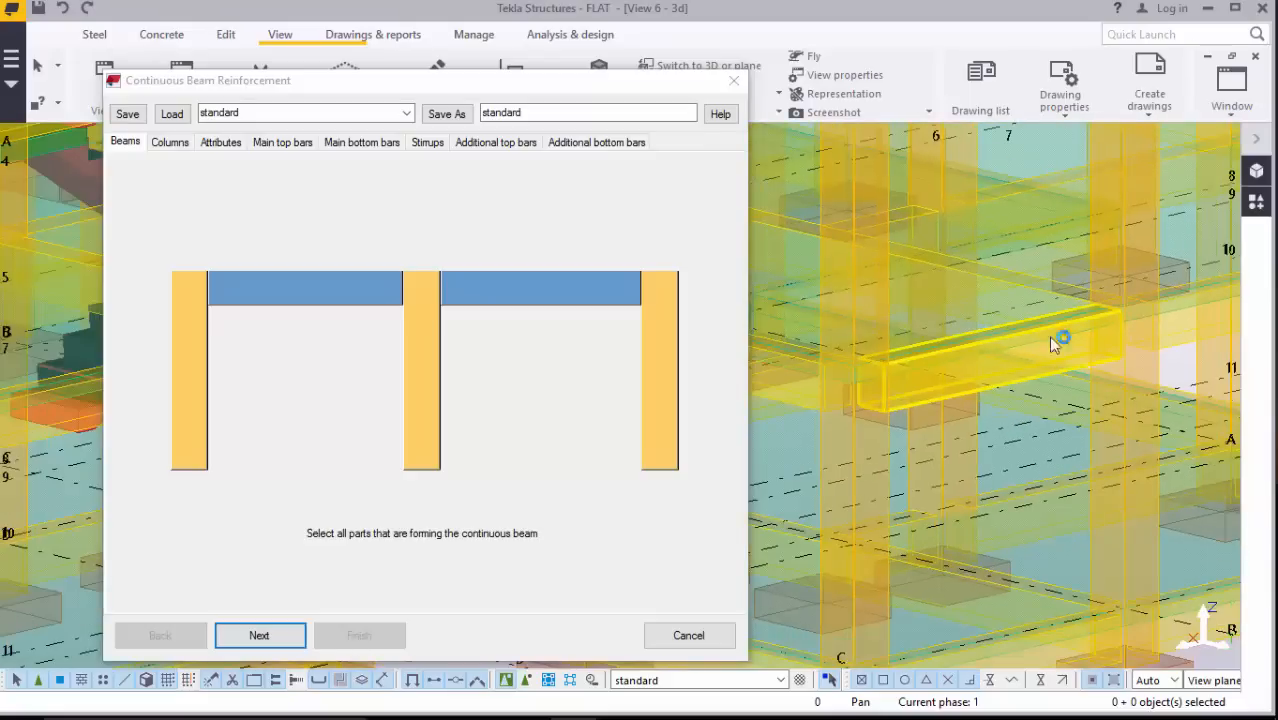
scroll(1052, 340, down, 1)
scroll(1108, 356, up, 1)
scroll(1110, 356, up, 1)
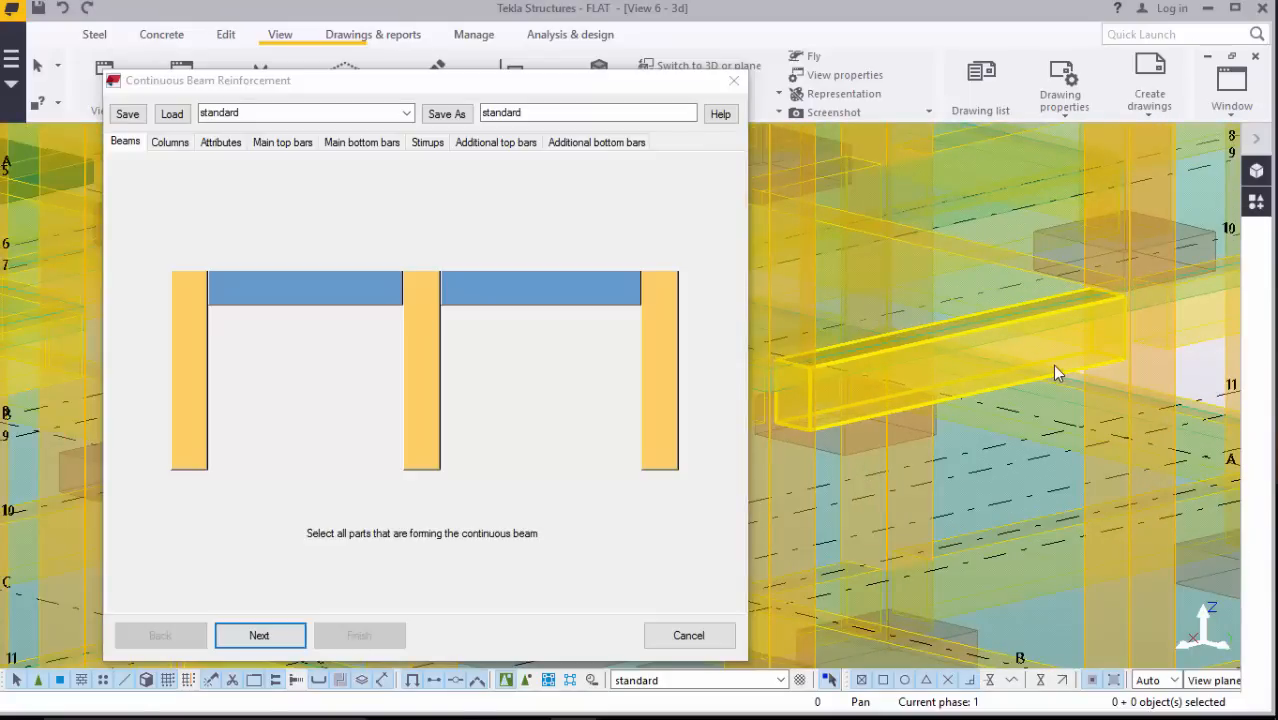
click(1022, 367)
scroll(778, 391, down, 4)
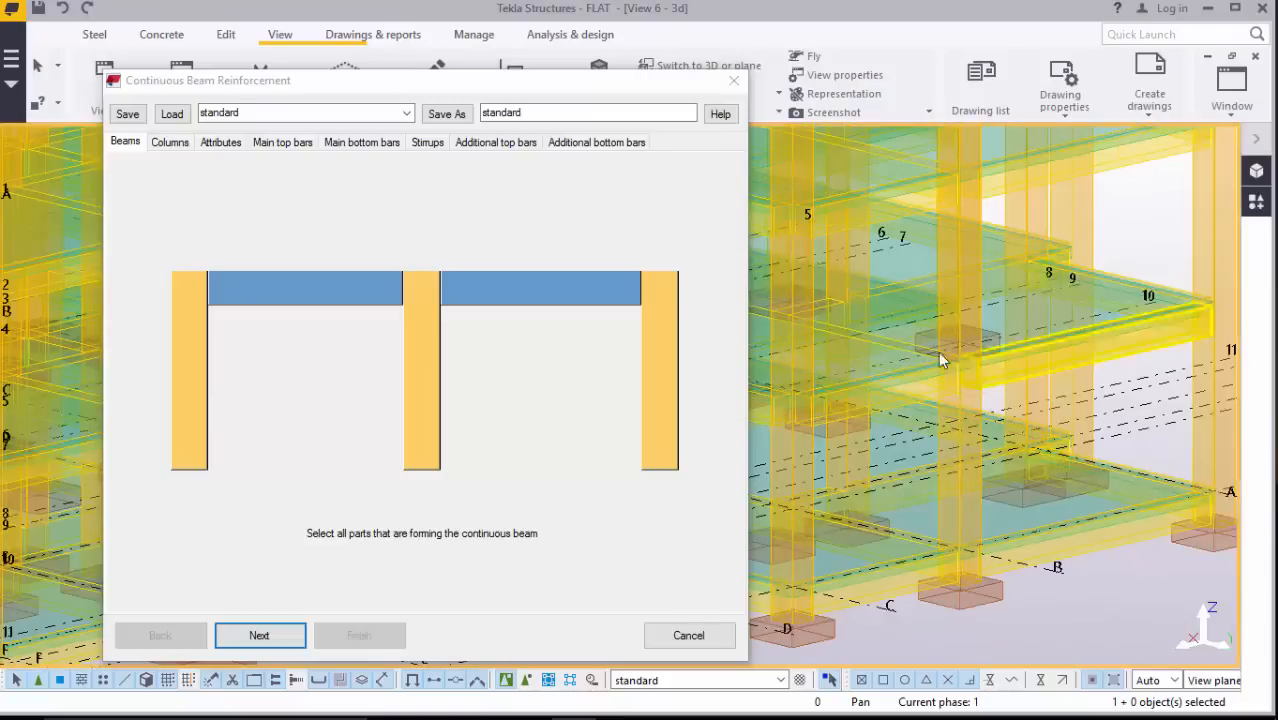
scroll(925, 432, up, 3)
ctrl+click(926, 431)
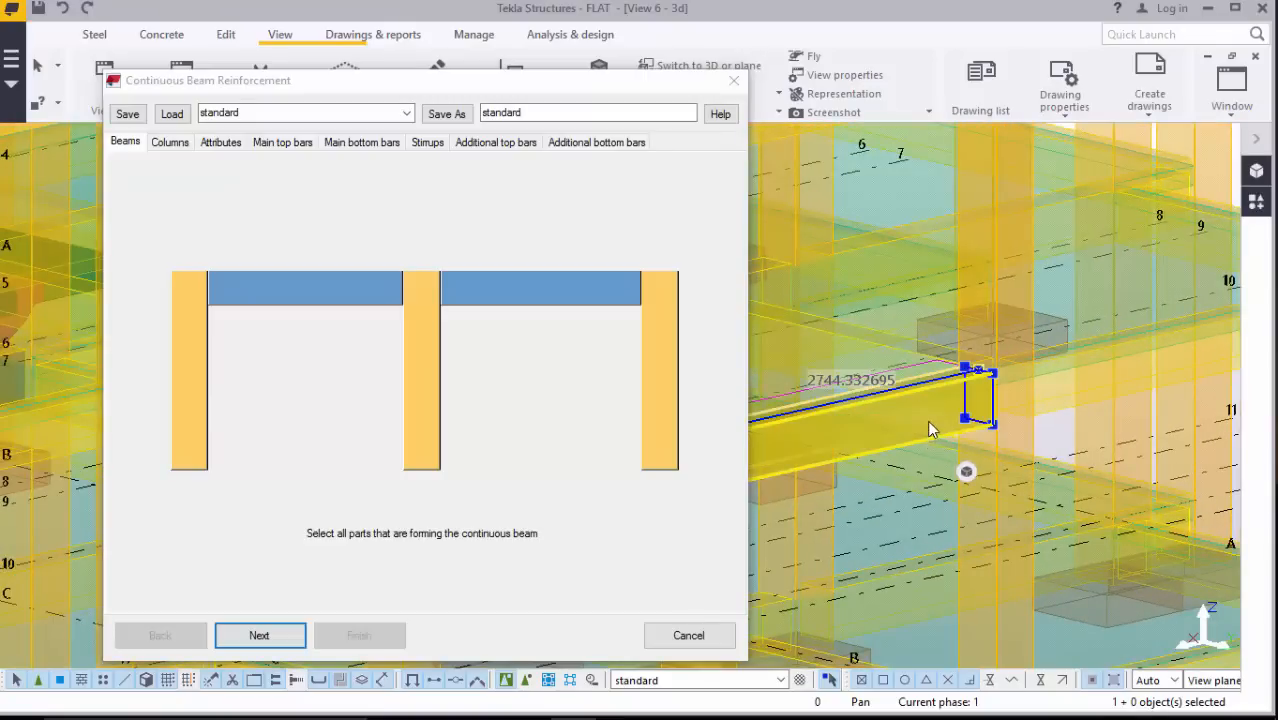
scroll(1058, 412, down, 6)
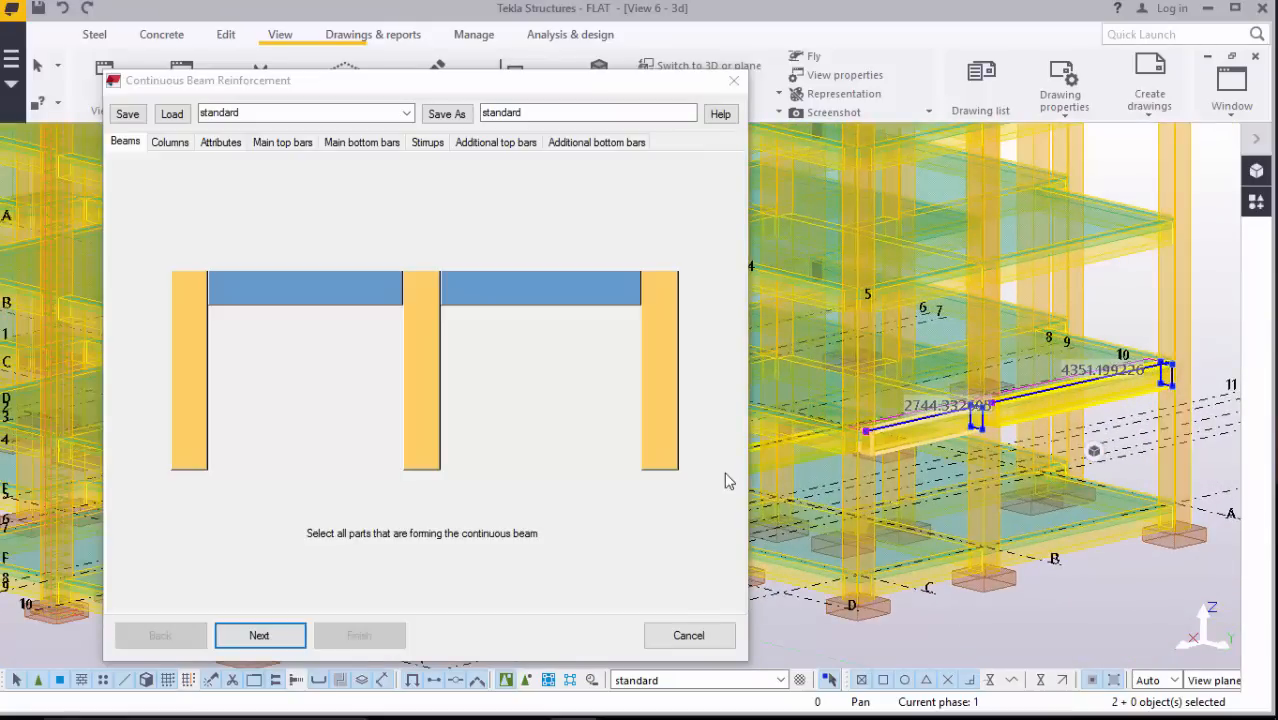
scroll(845, 450, up, 5)
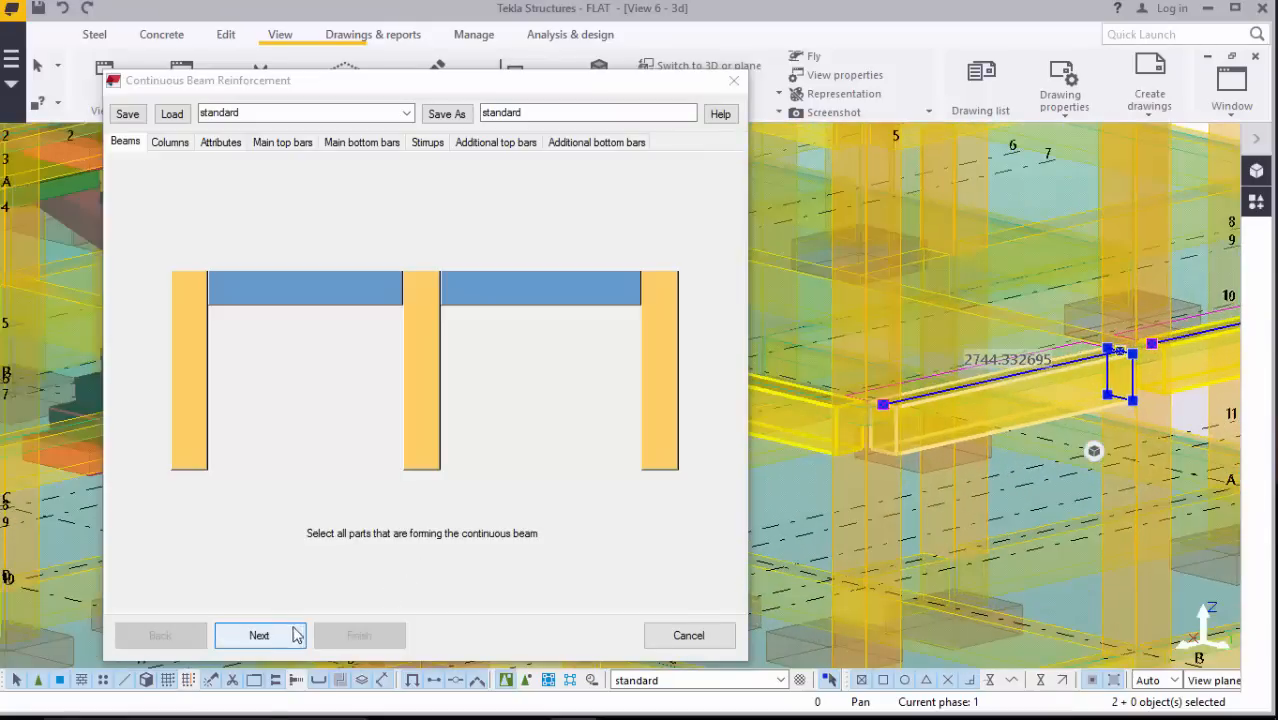
click(262, 637)
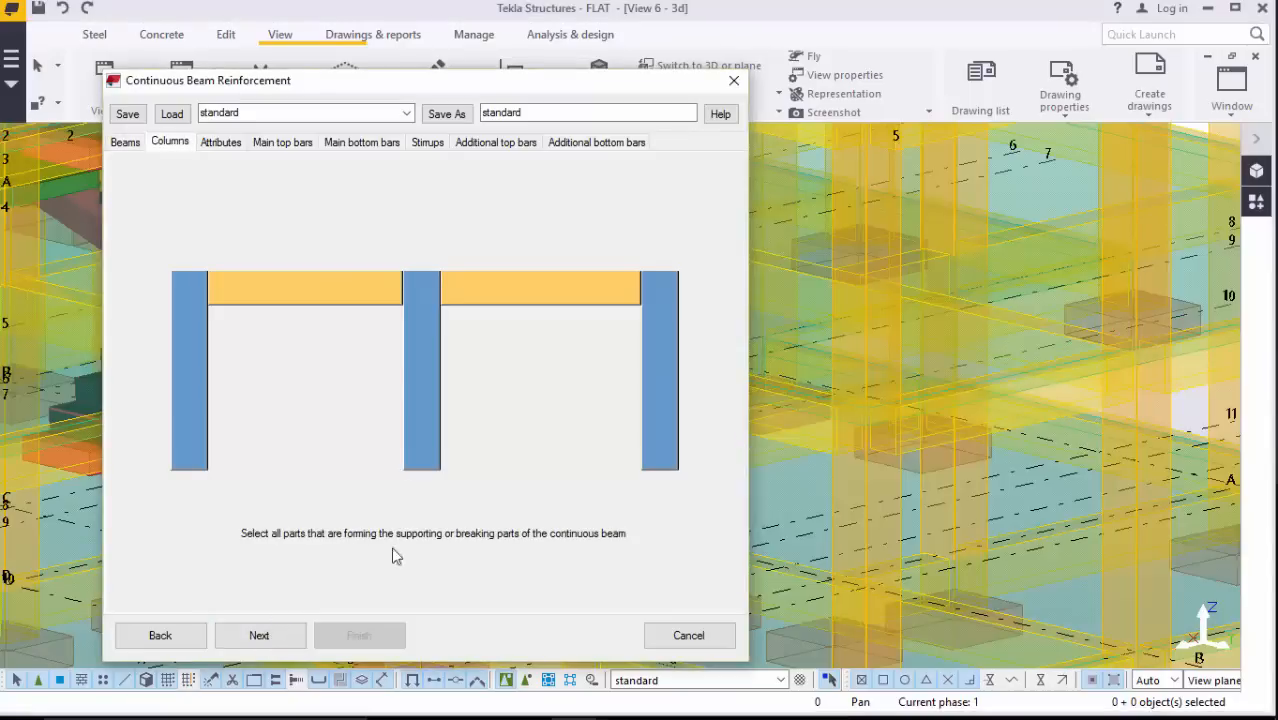
Step: Select the three columns carrying the two chosen beams as the supporting parts of the continuous beam
click(867, 508)
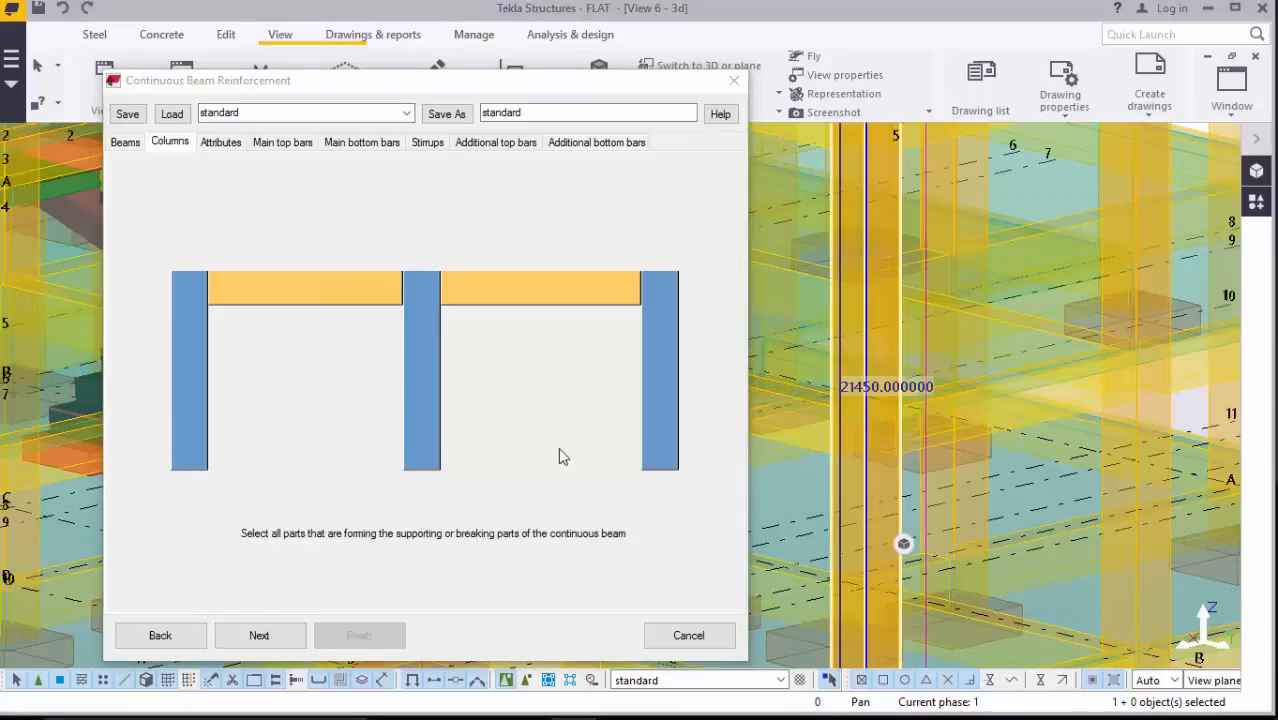
scroll(892, 432, down, 3)
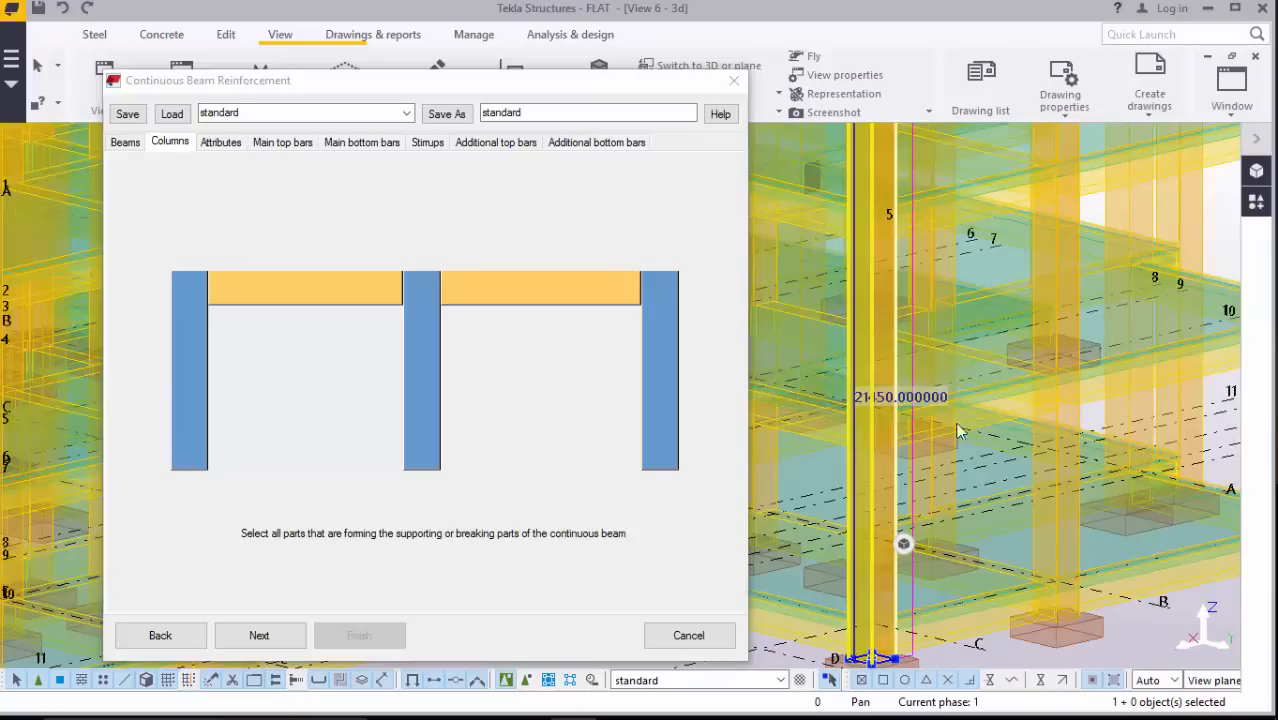
ctrl+click(1062, 460)
scroll(1158, 442, up, 3)
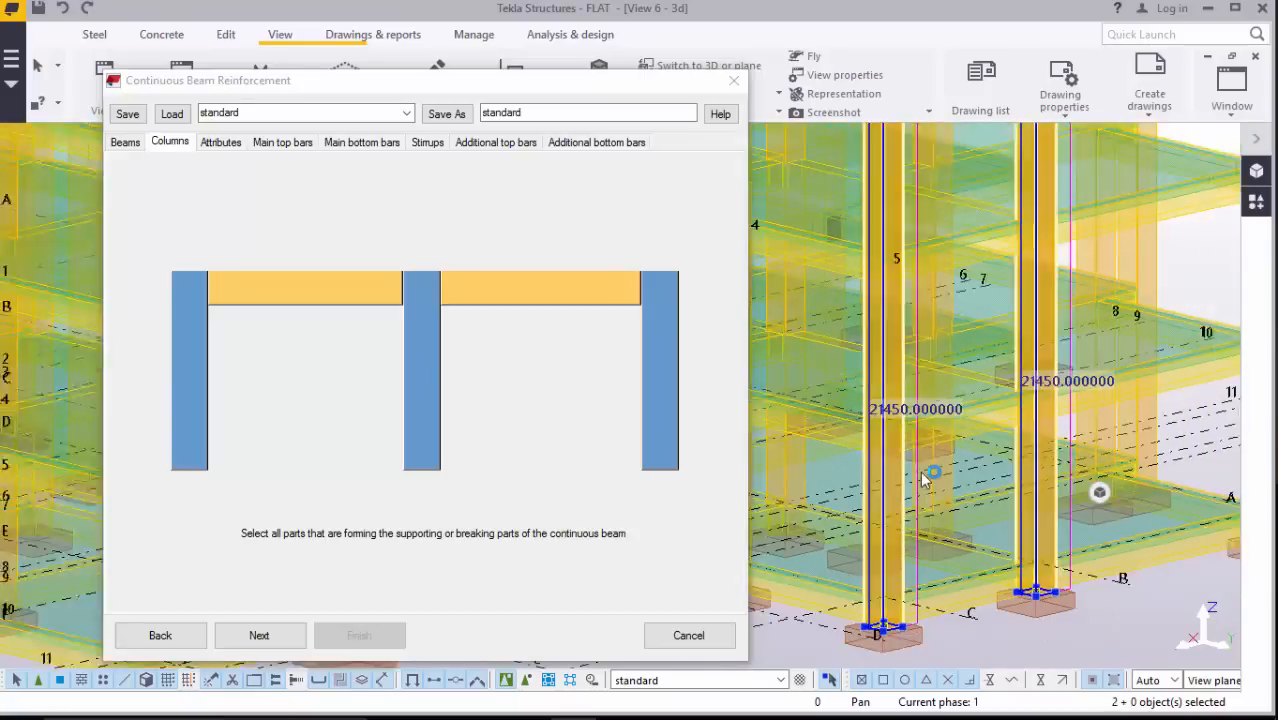
scroll(1184, 378, up, 2)
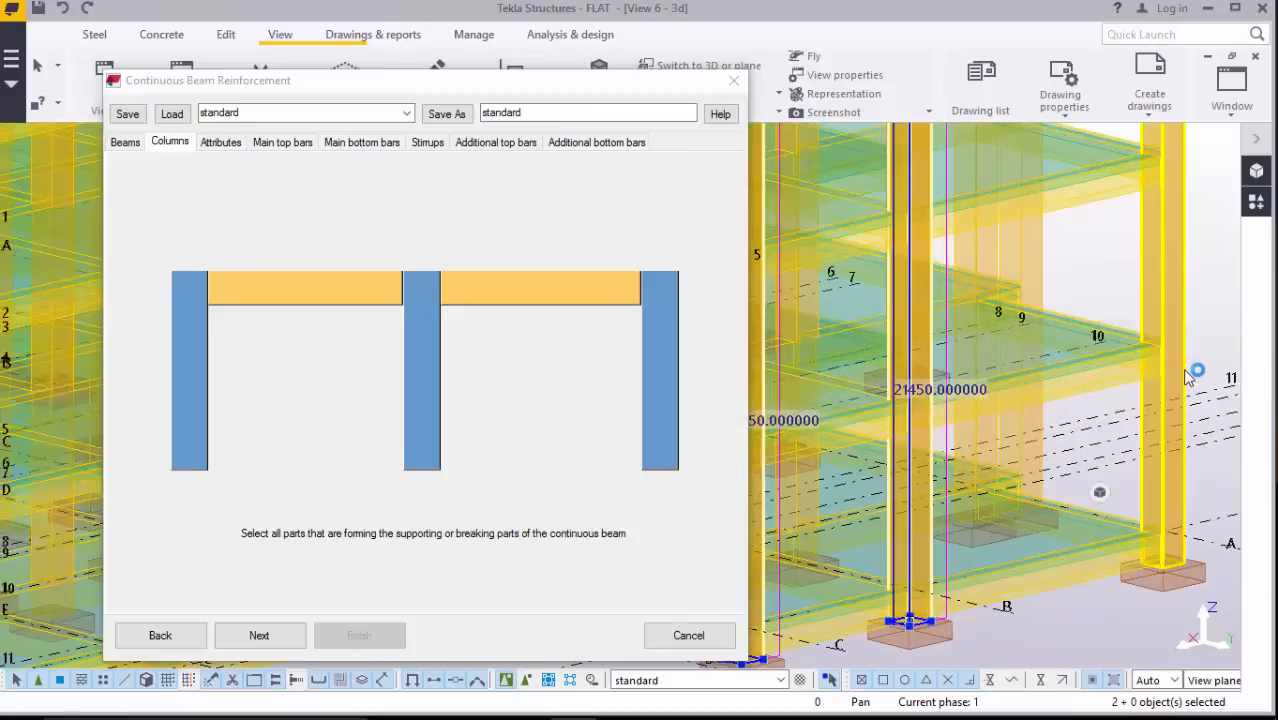
ctrl+click(1188, 374)
scroll(1188, 374, down, 4)
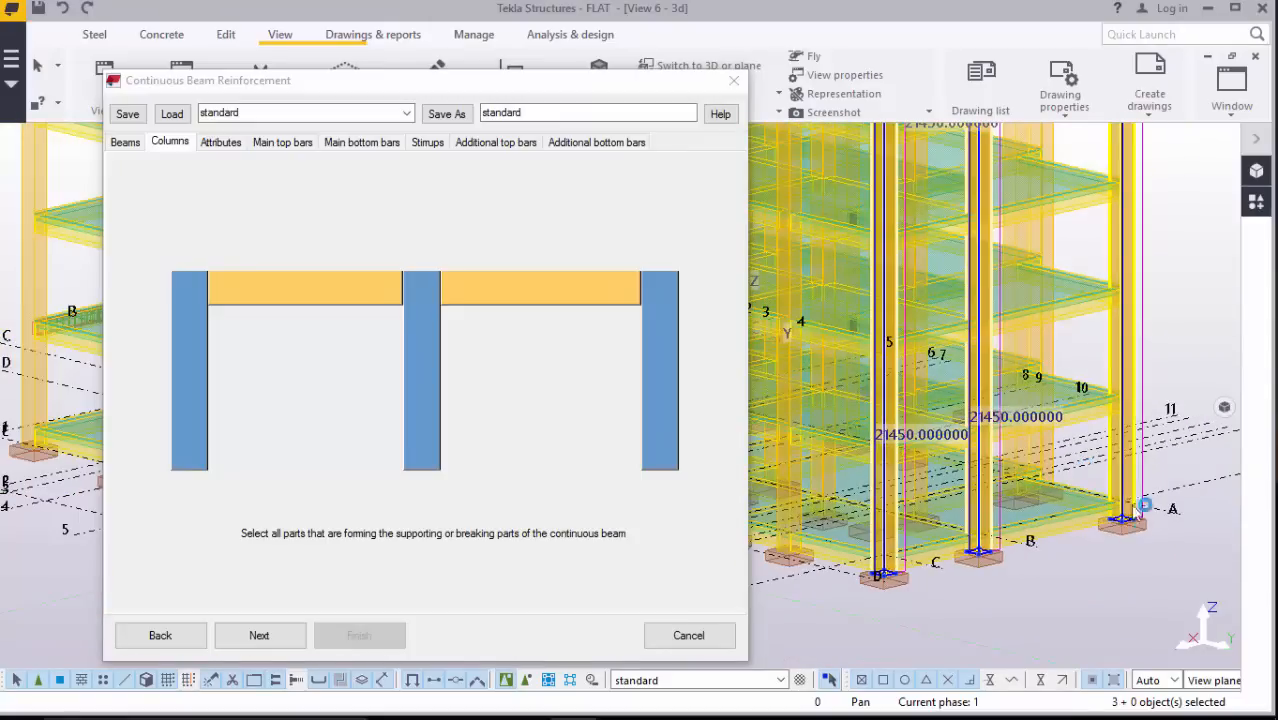
Step: Confirm the supporting columns and set the main top bars to grade T460, size 16, using the main bar bending radius
click(259, 635)
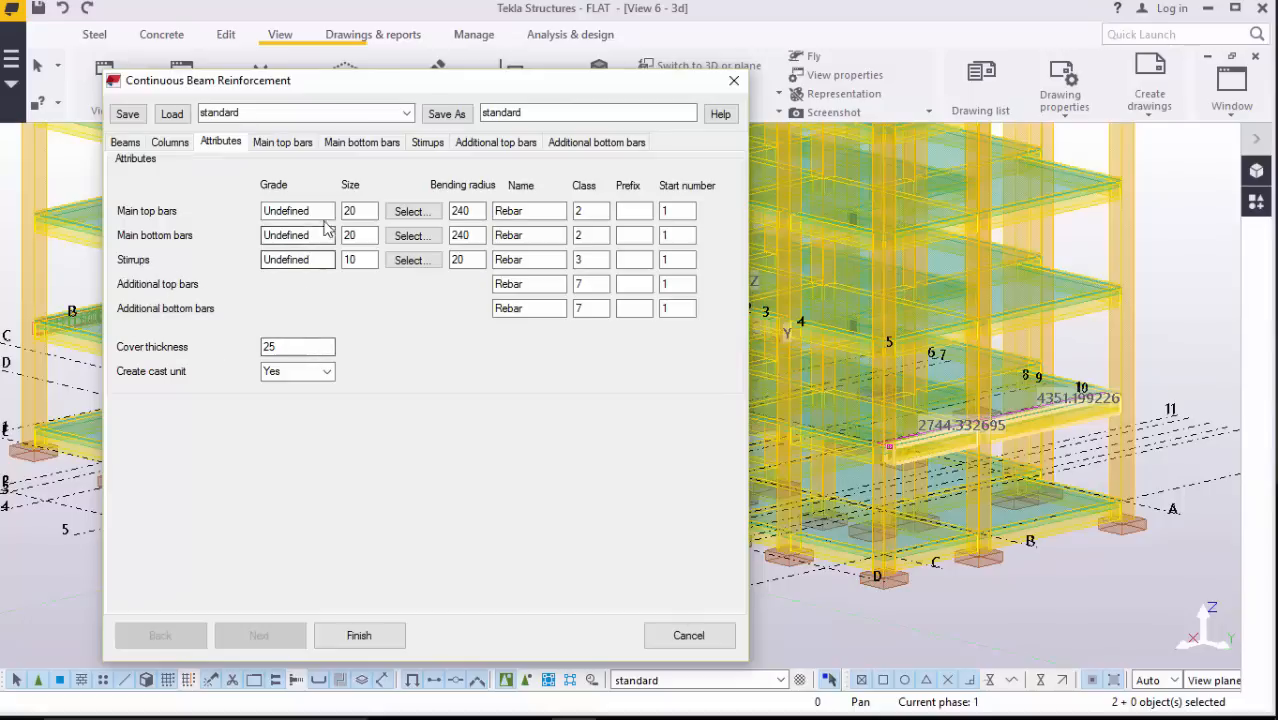
click(413, 211)
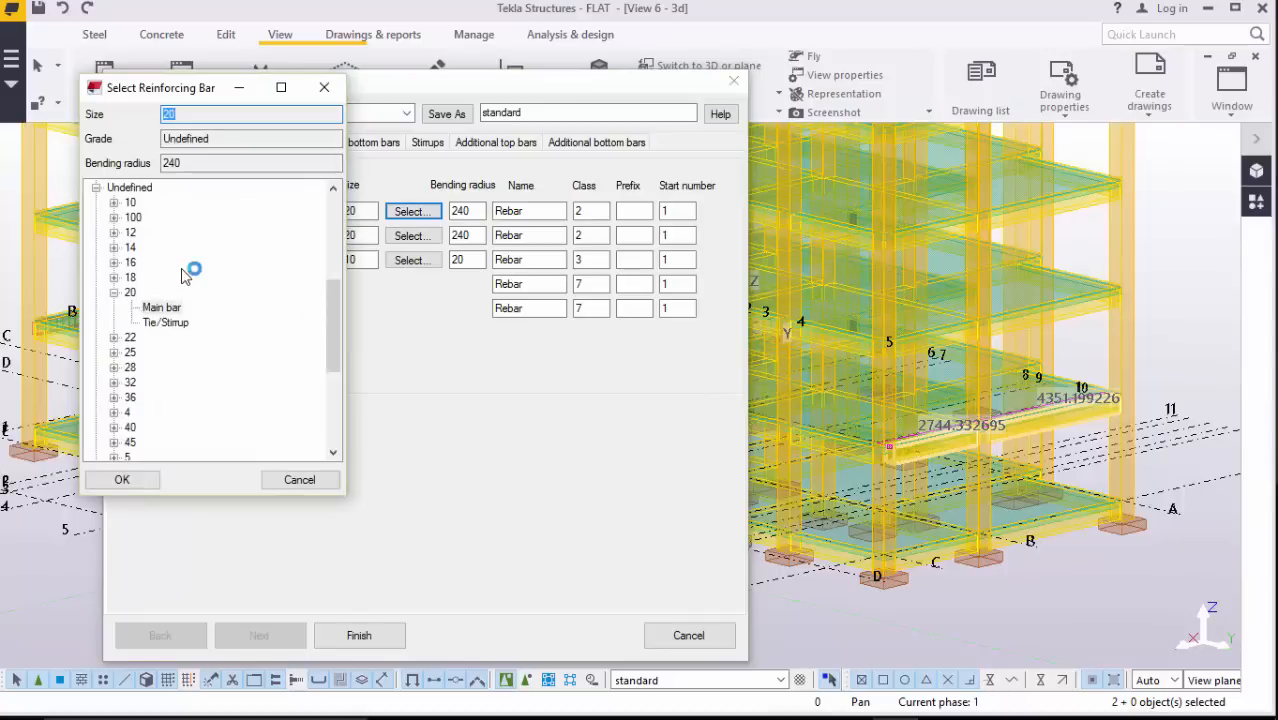
scroll(180, 272, up, 2)
scroll(100, 262, up, 1)
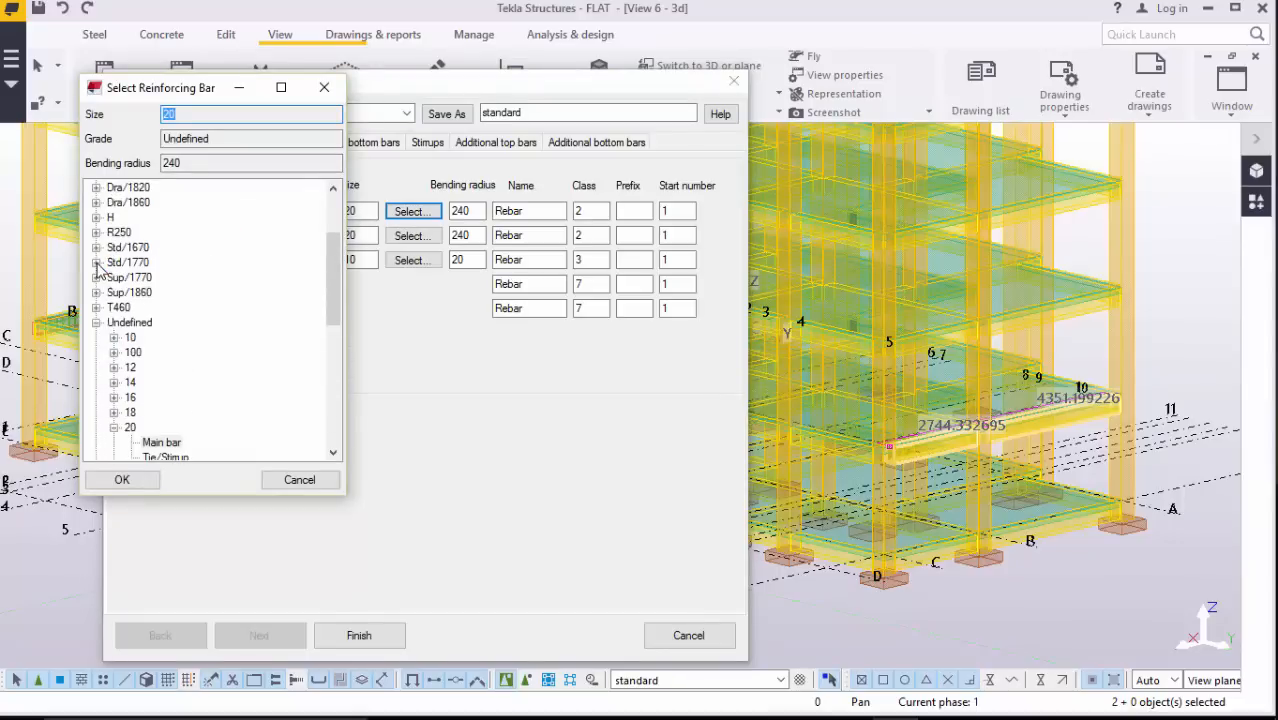
click(97, 309)
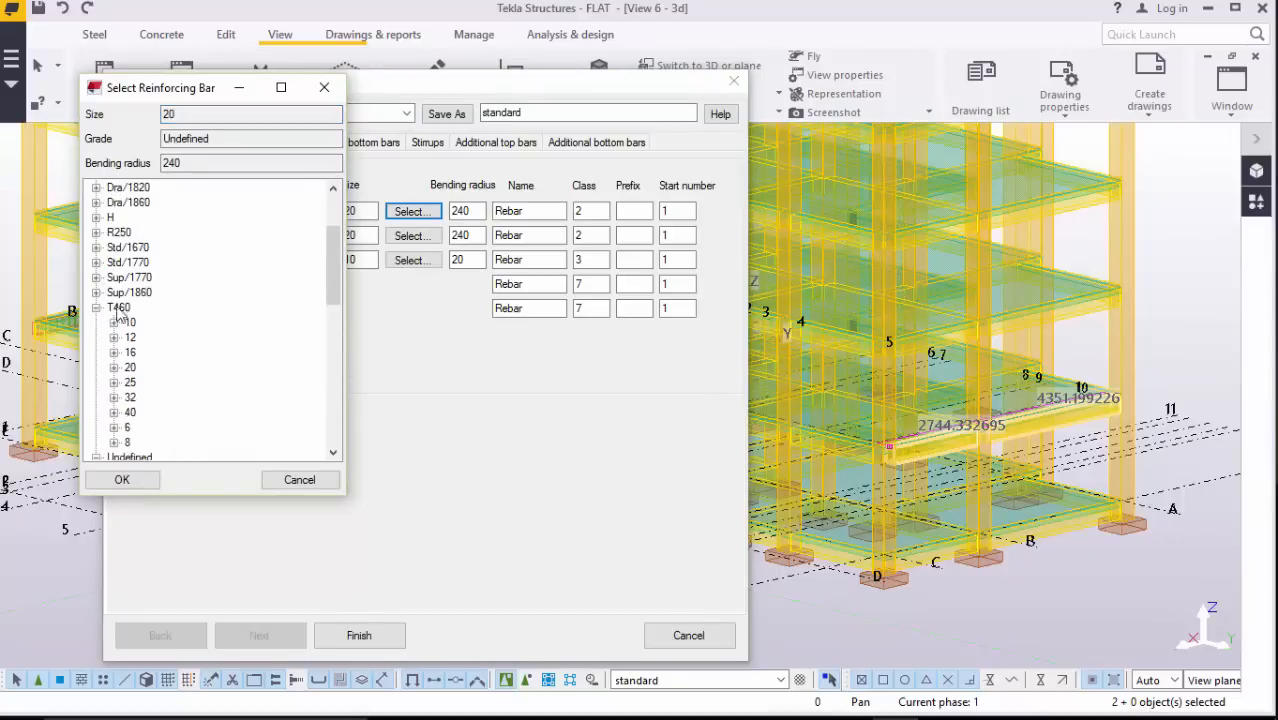
scroll(150, 365, down, 1)
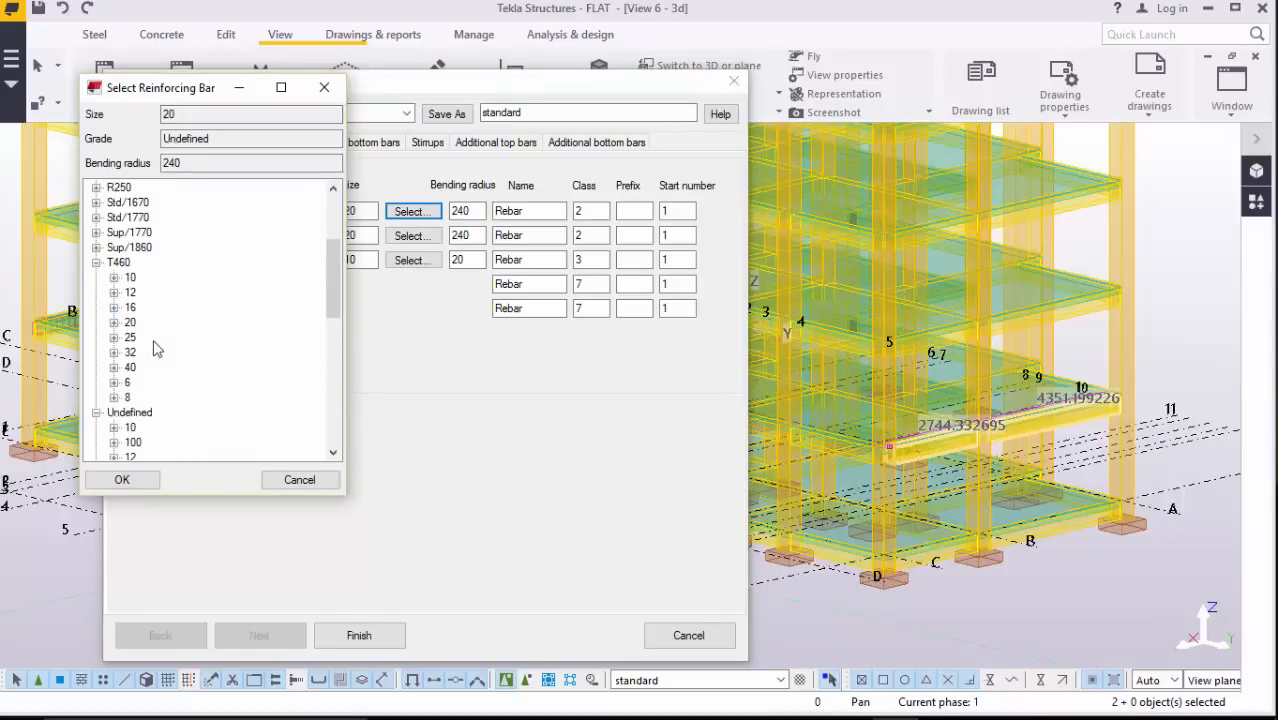
click(113, 308)
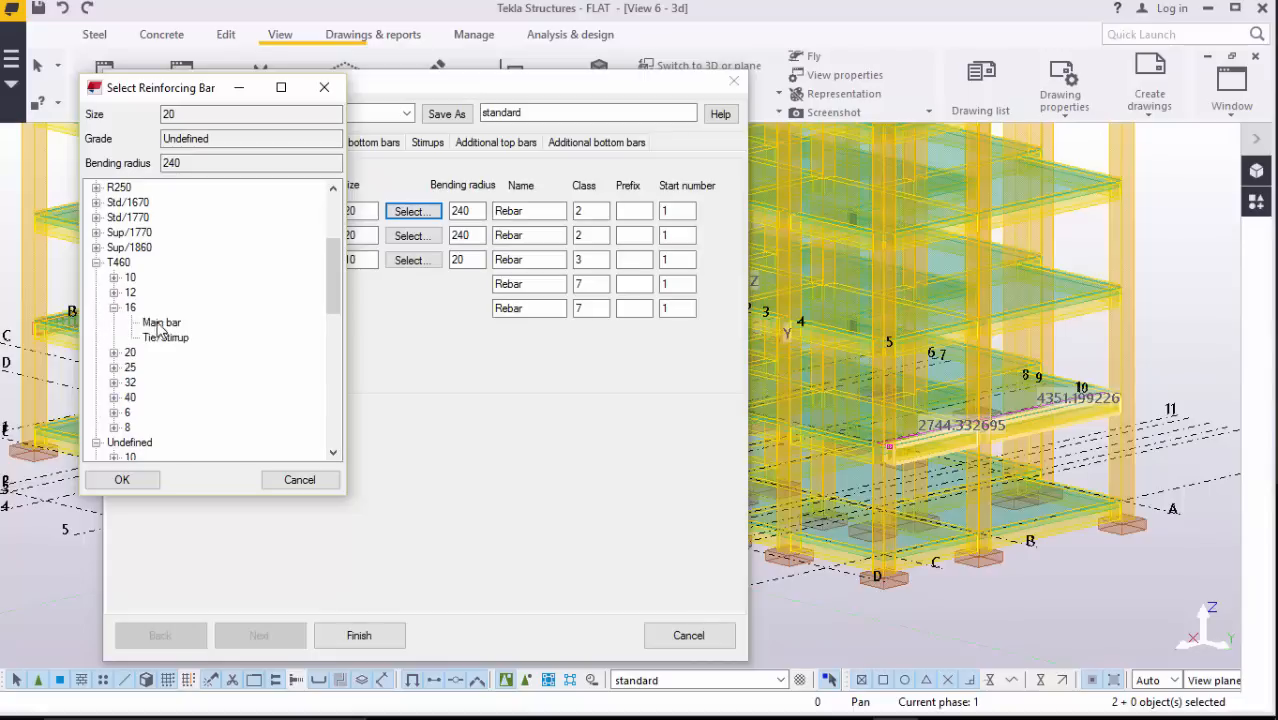
click(162, 322)
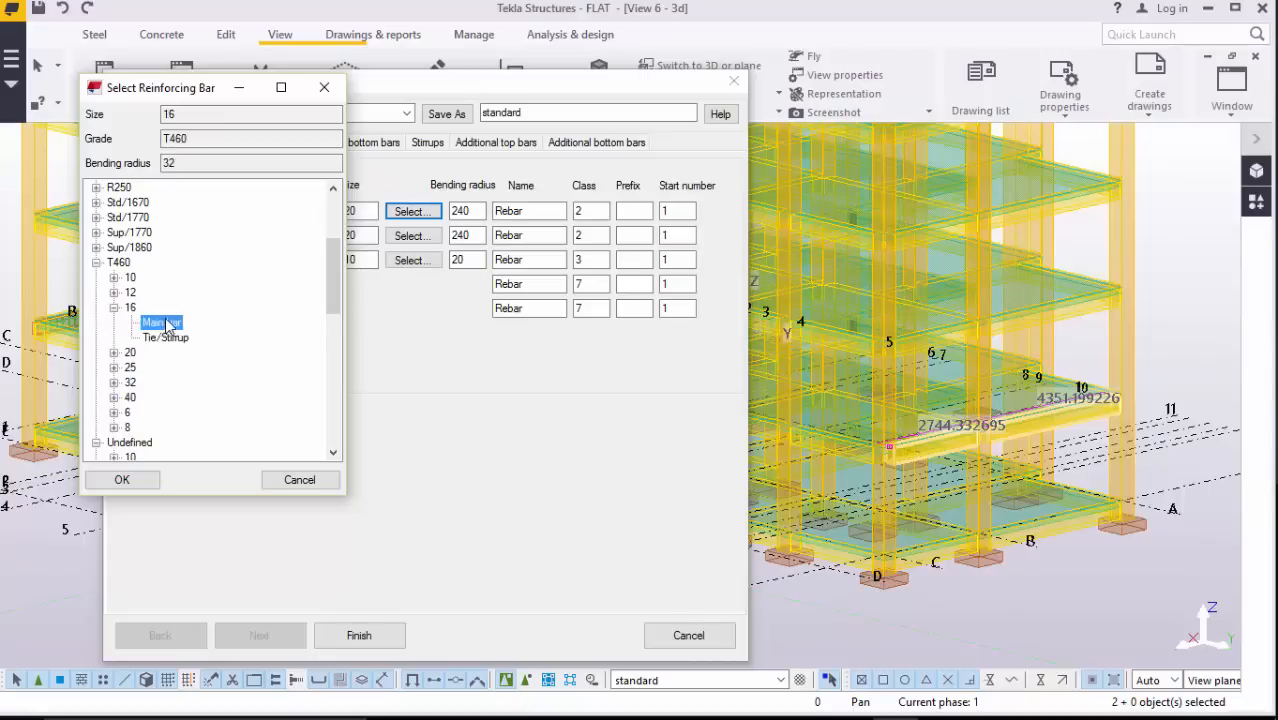
click(124, 480)
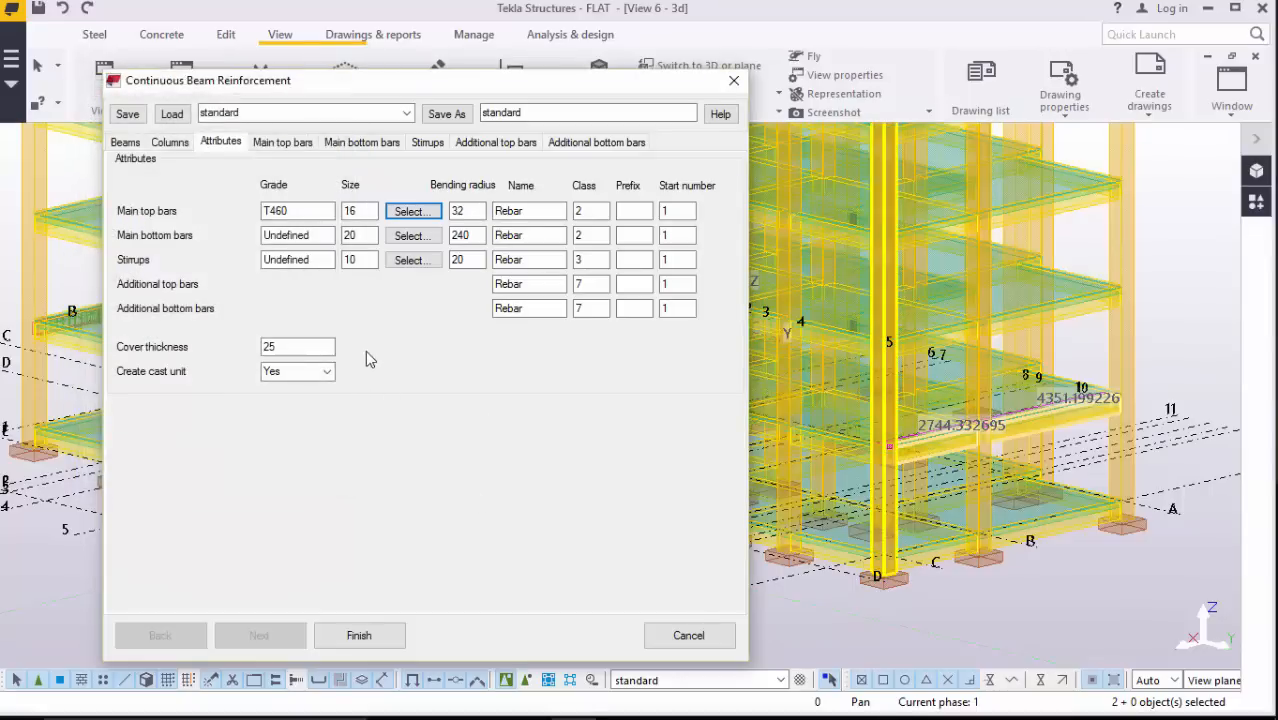
Step: Set the main bottom bars to the T460 size 16 main bar from the reinforcing bar catalog
click(419, 237)
scroll(203, 362, up, 2)
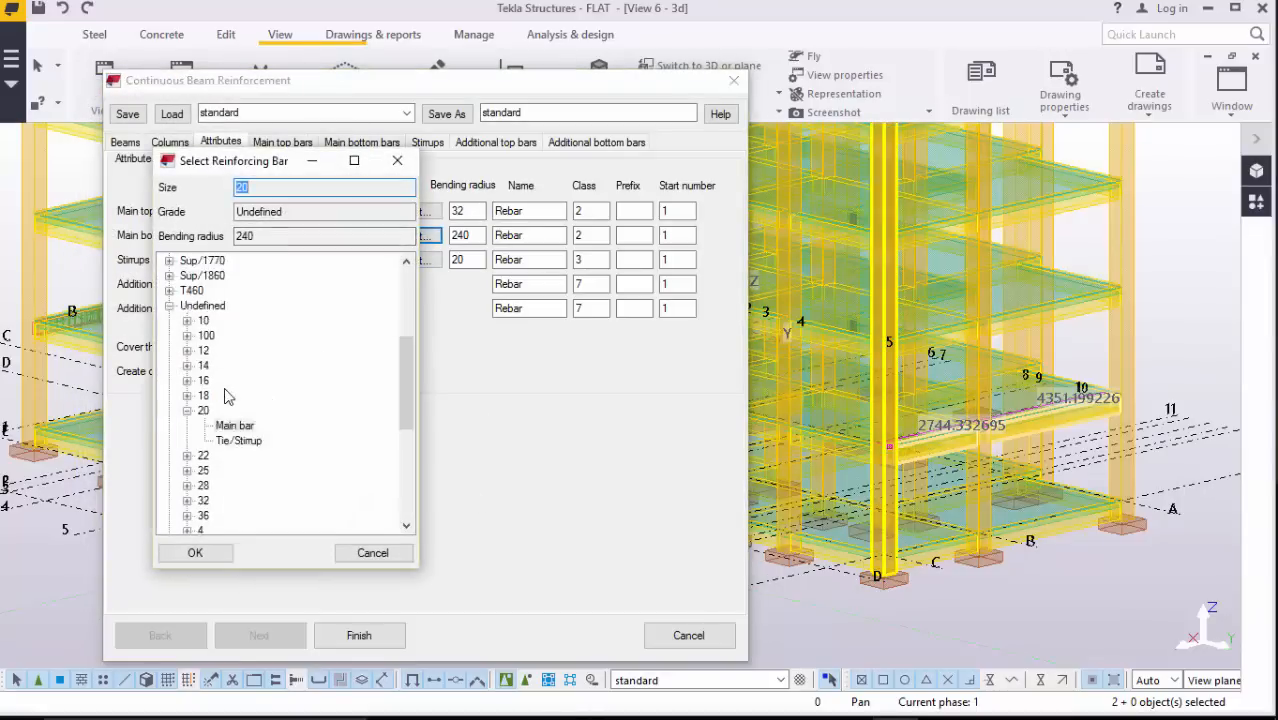
click(170, 336)
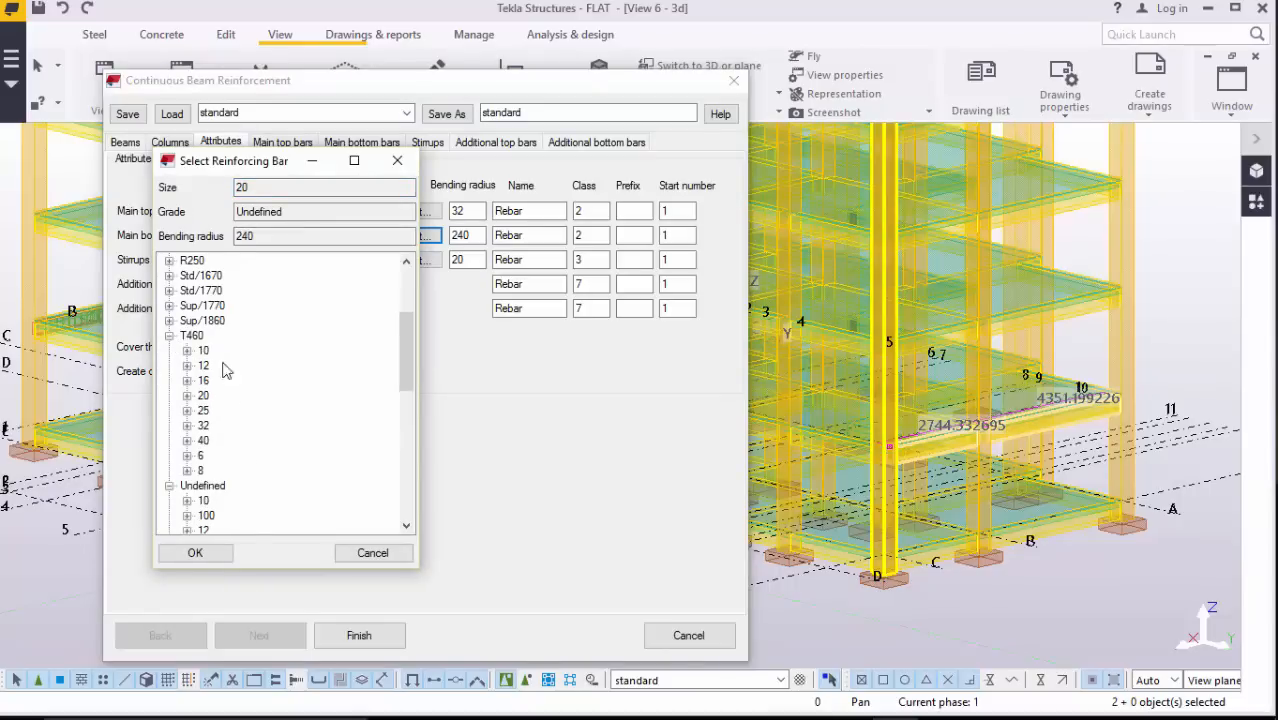
scroll(225, 371, down, 2)
scroll(212, 366, up, 2)
click(187, 381)
click(245, 397)
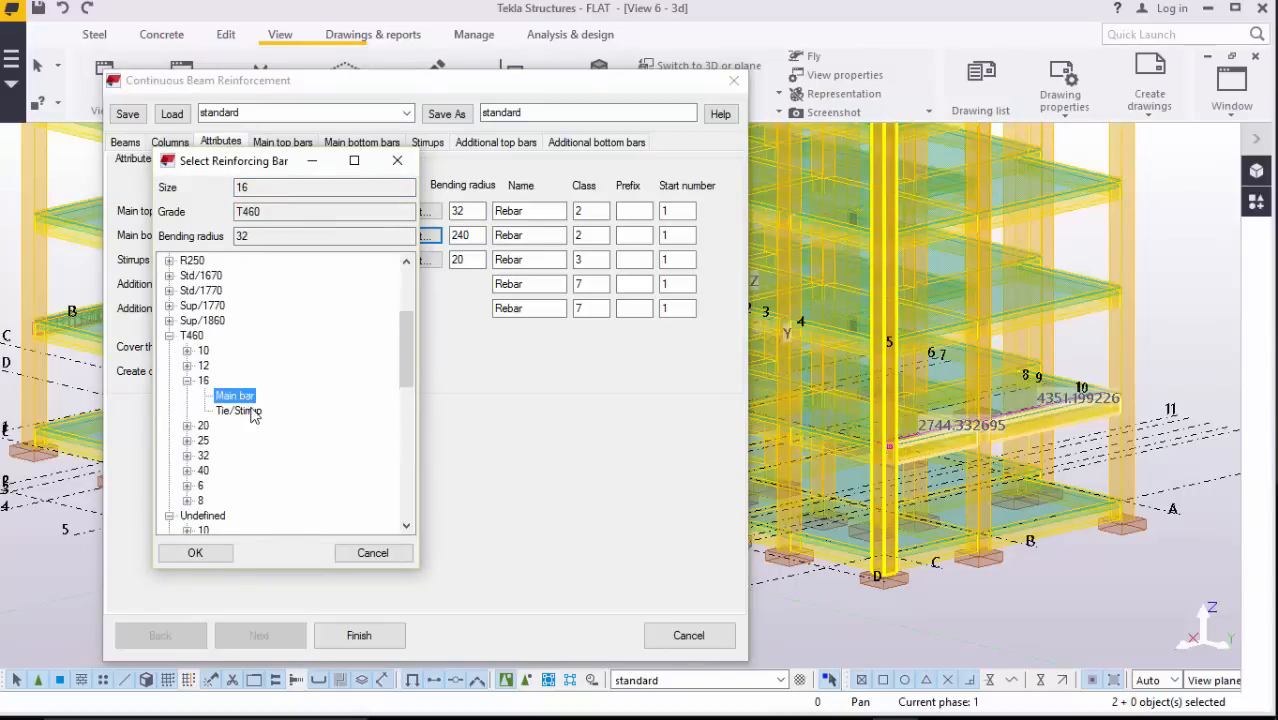
click(212, 552)
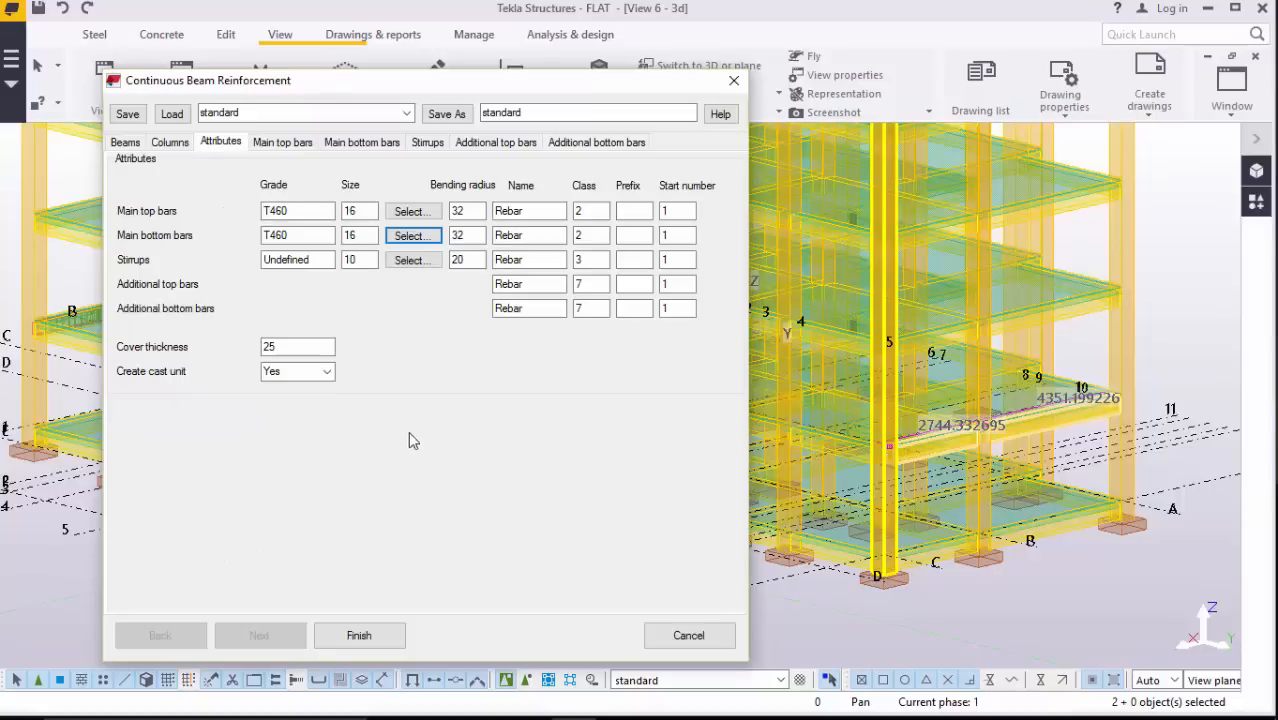
Step: Set the stirrups to grade T460, size 12, using the Tie/Stirrup bar type
click(411, 260)
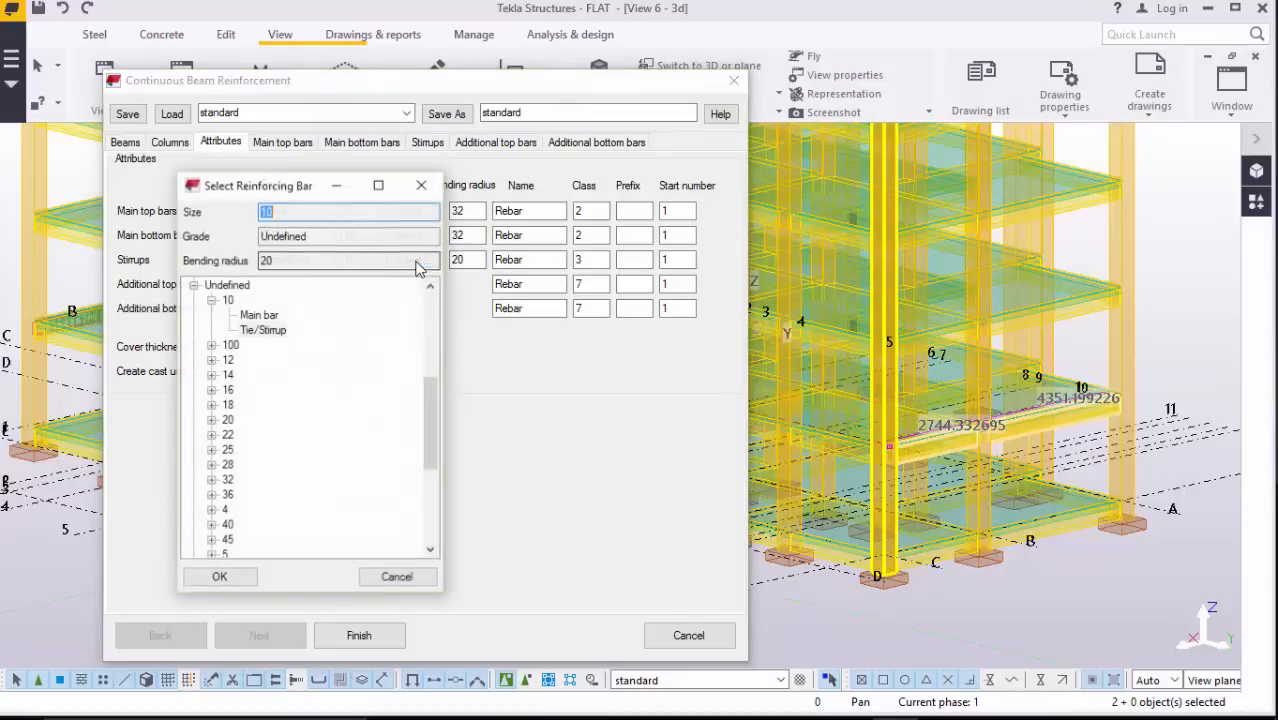
click(194, 405)
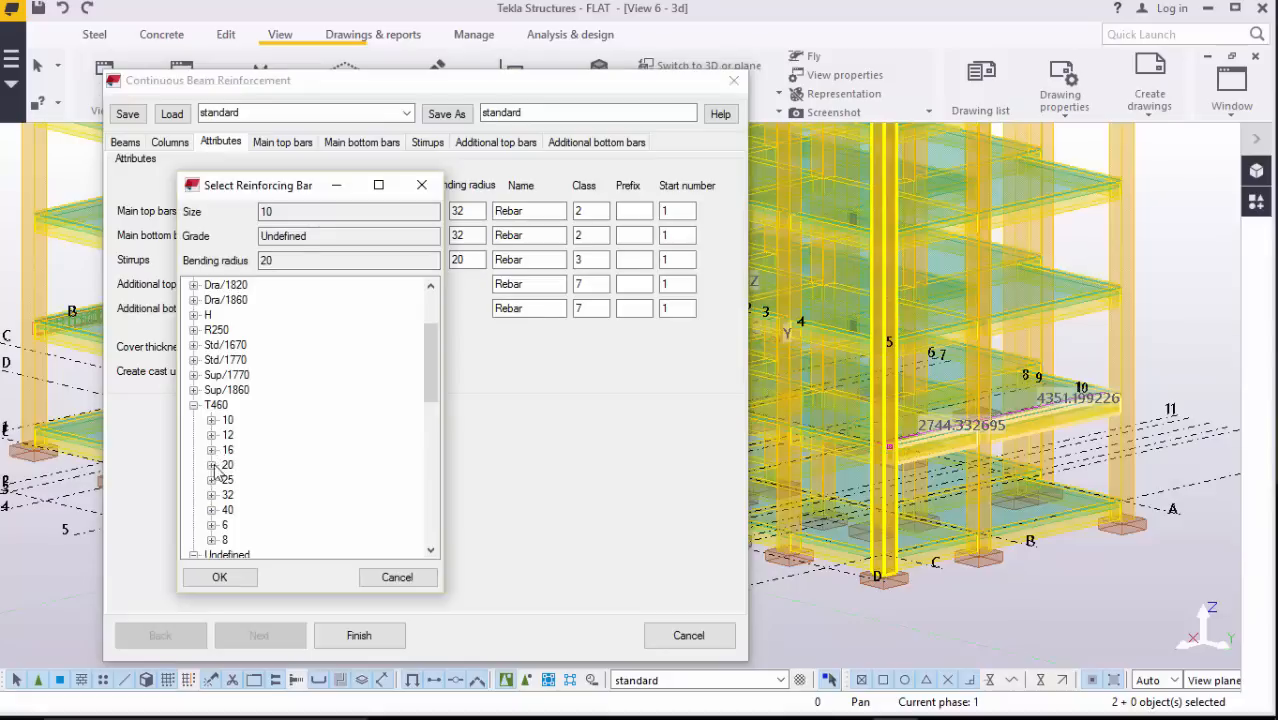
click(211, 435)
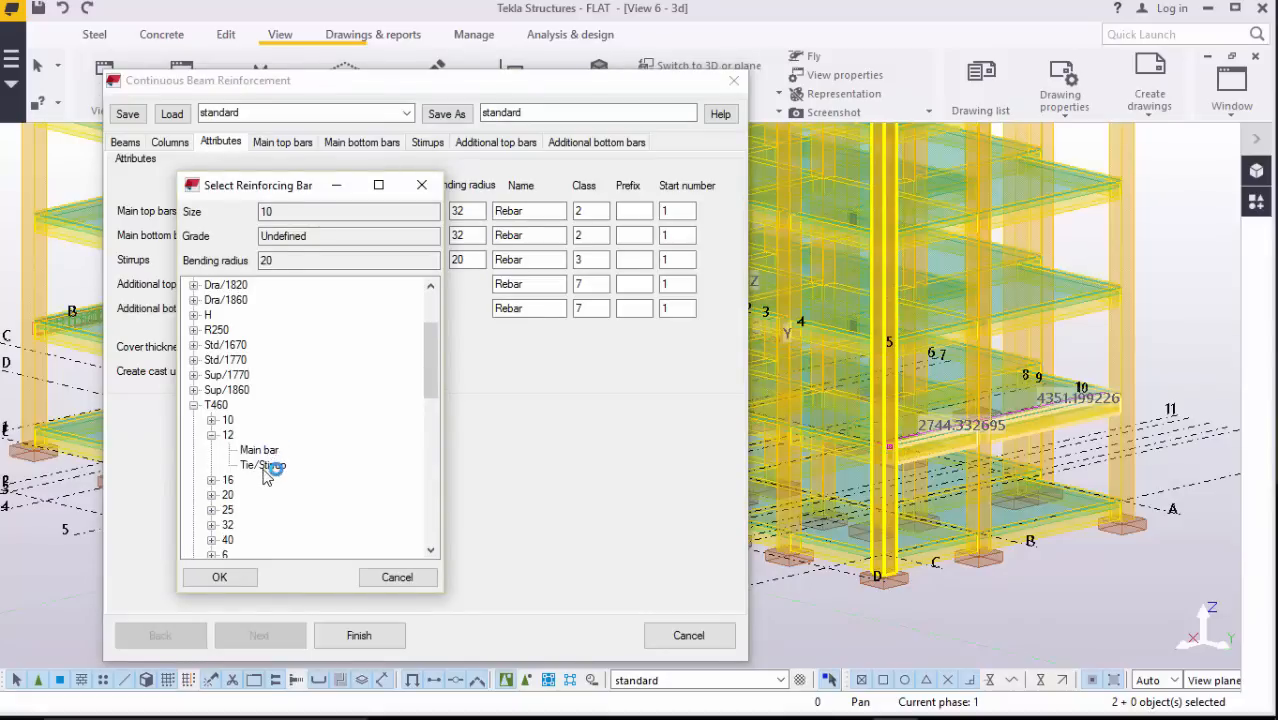
click(263, 465)
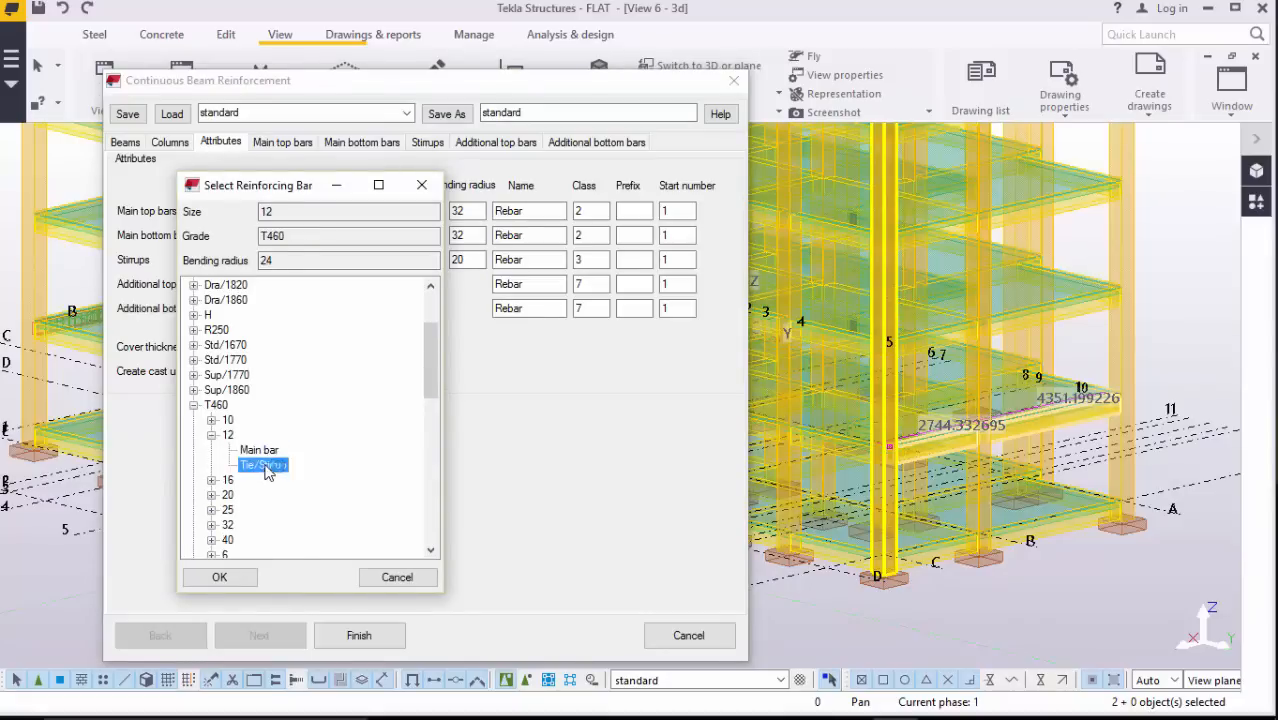
click(240, 576)
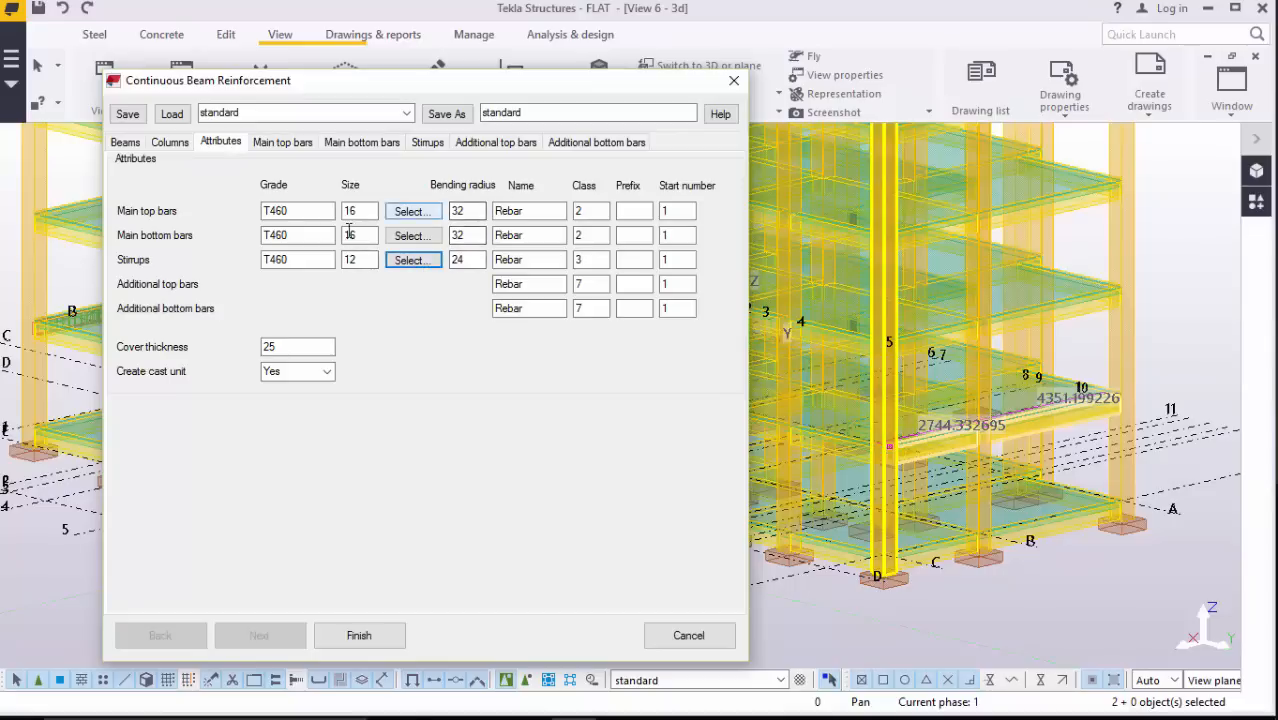
Step: Enter the prefix Y for the main top bars and fill in the prefixes of the main bottom and additional bars
click(643, 216)
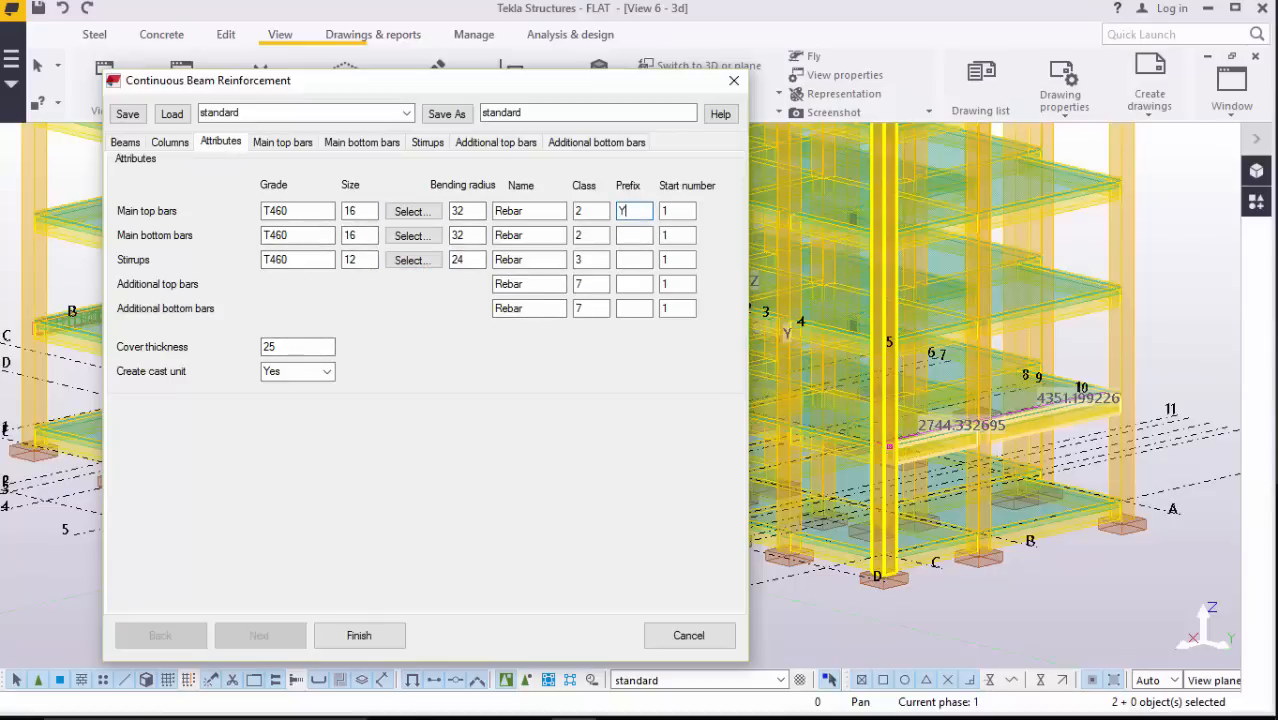
text(Y)
click(633, 237)
click(633, 284)
click(631, 307)
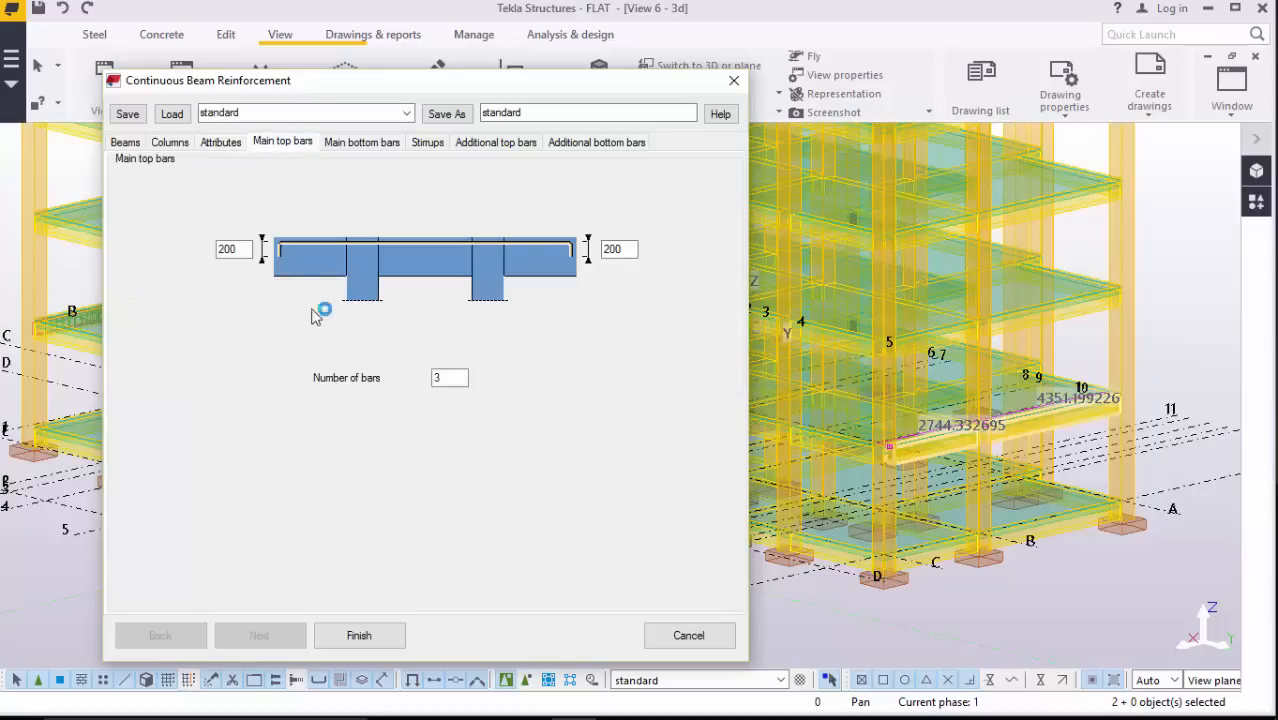
Step: Set the bend length of the main top bars to 100 at both beam ends
double_click(224, 248)
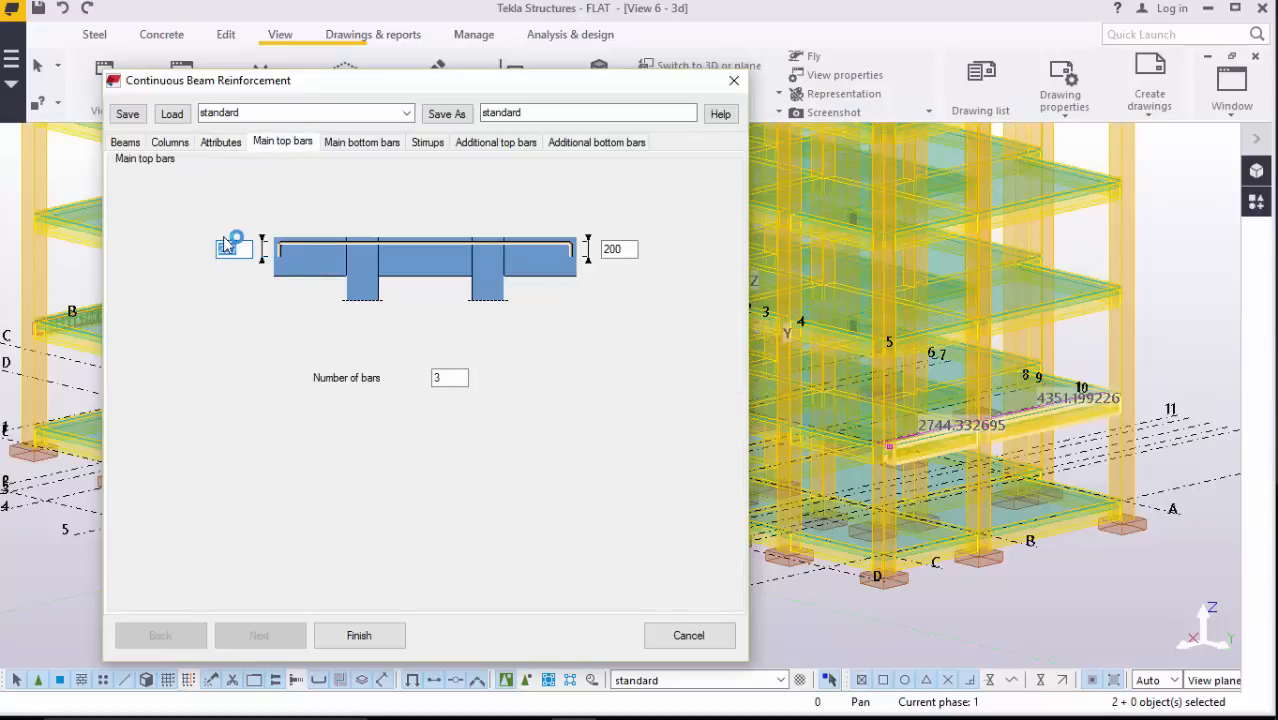
text(10)
double_click(612, 249)
text(100)
Step: Set the vertical end bend length of the main bottom bars to 100
click(374, 146)
double_click(278, 259)
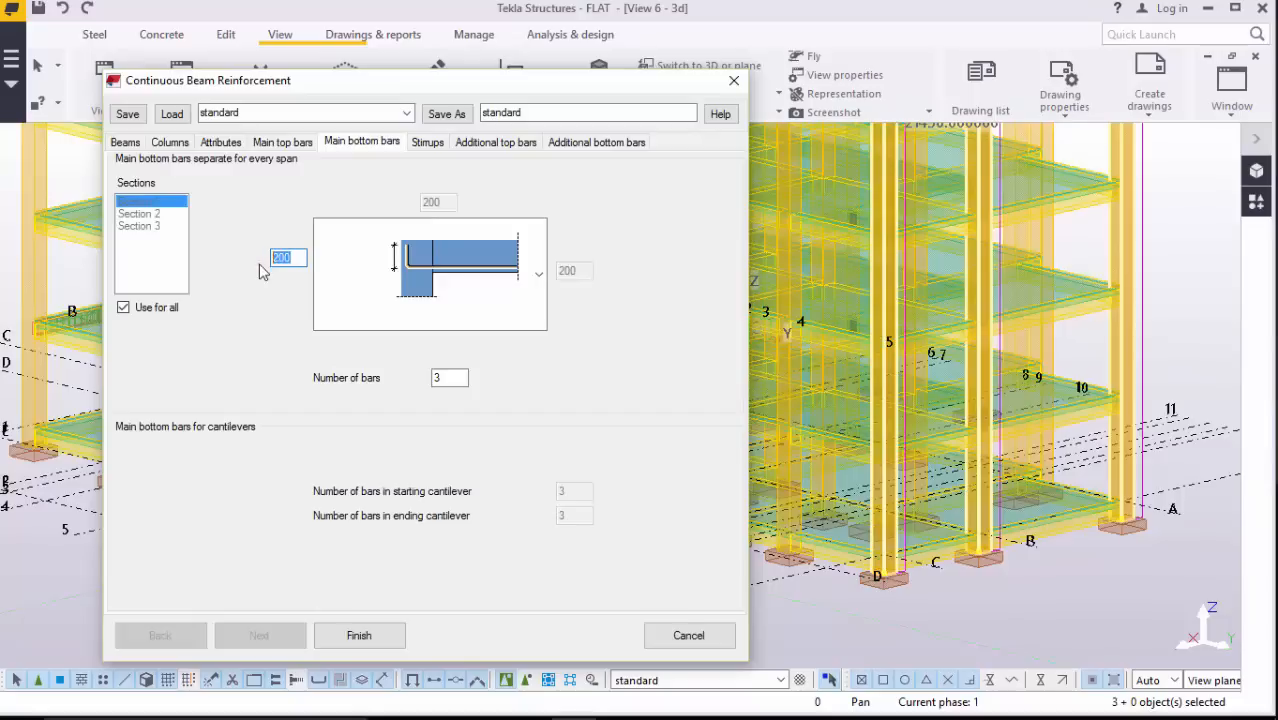
text(10)
Step: Choose the closed stirrup bend type with corner hooks and make the main stirrup zones symmetric
click(427, 143)
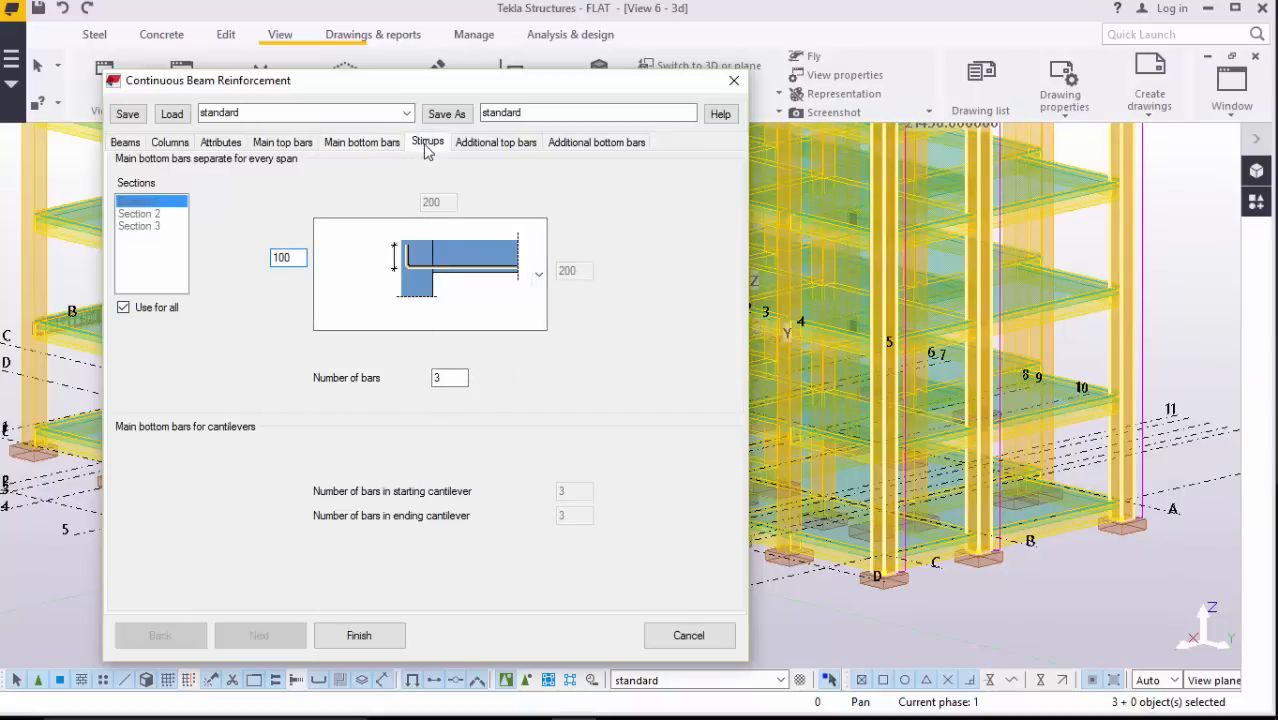
click(436, 280)
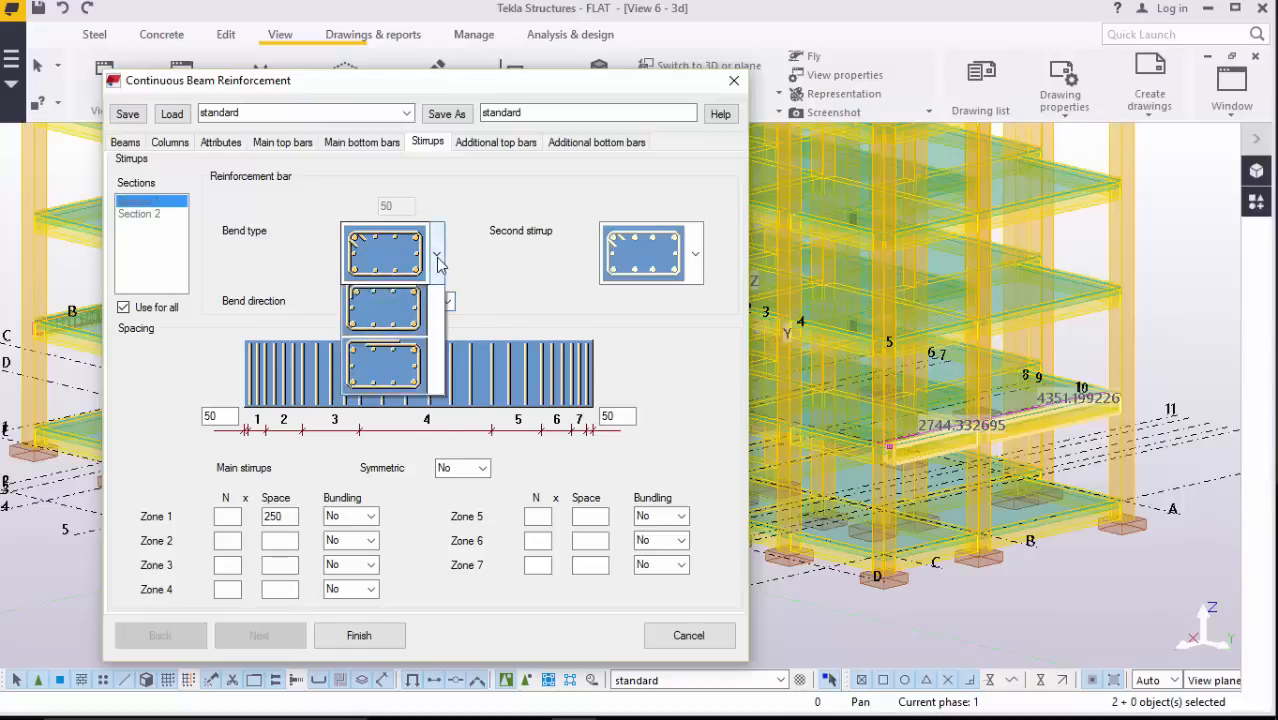
click(400, 318)
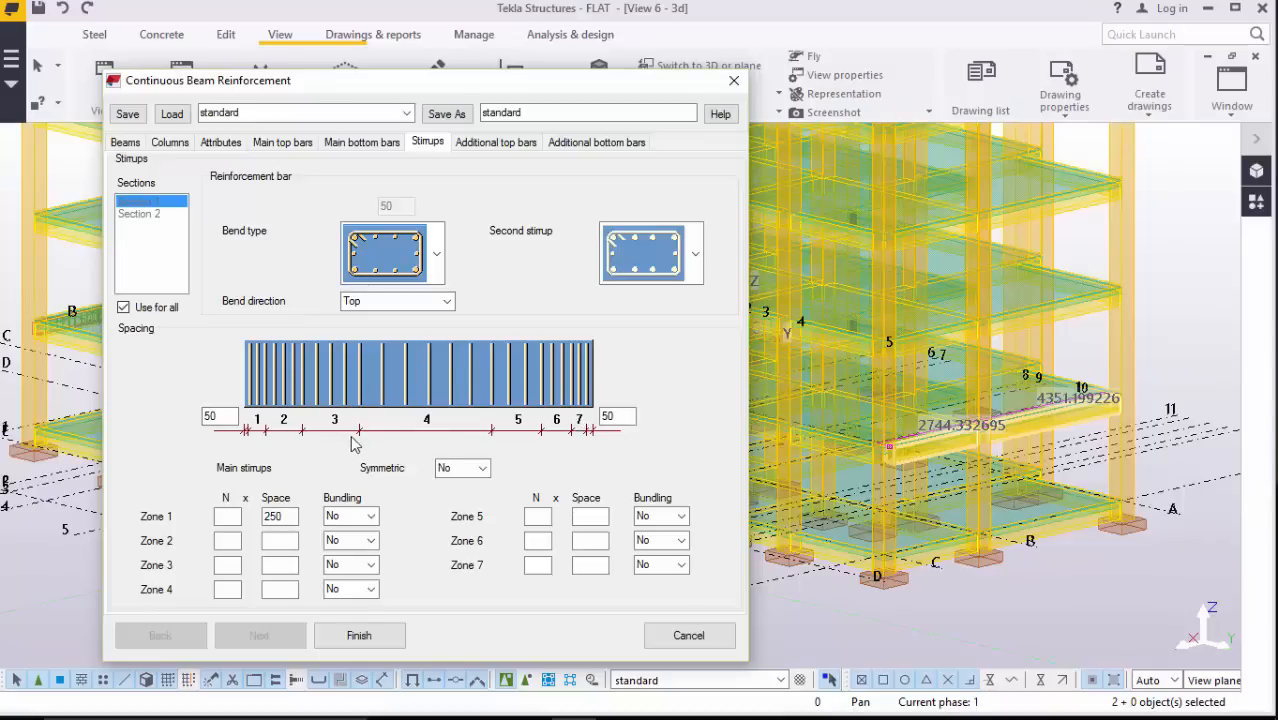
click(481, 469)
click(466, 498)
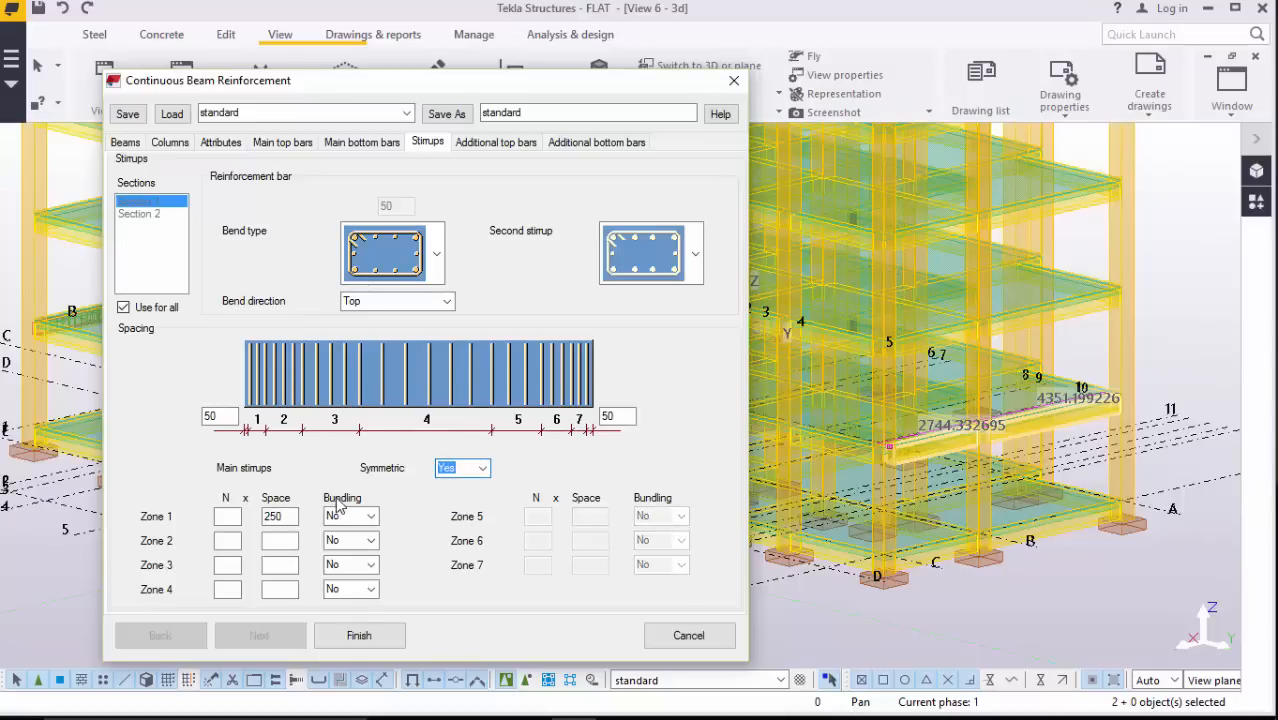
Step: Set the main stirrup spacing to 200 in zones 1 to 4, then generate the beam reinforcement and close the component settings
double_click(278, 516)
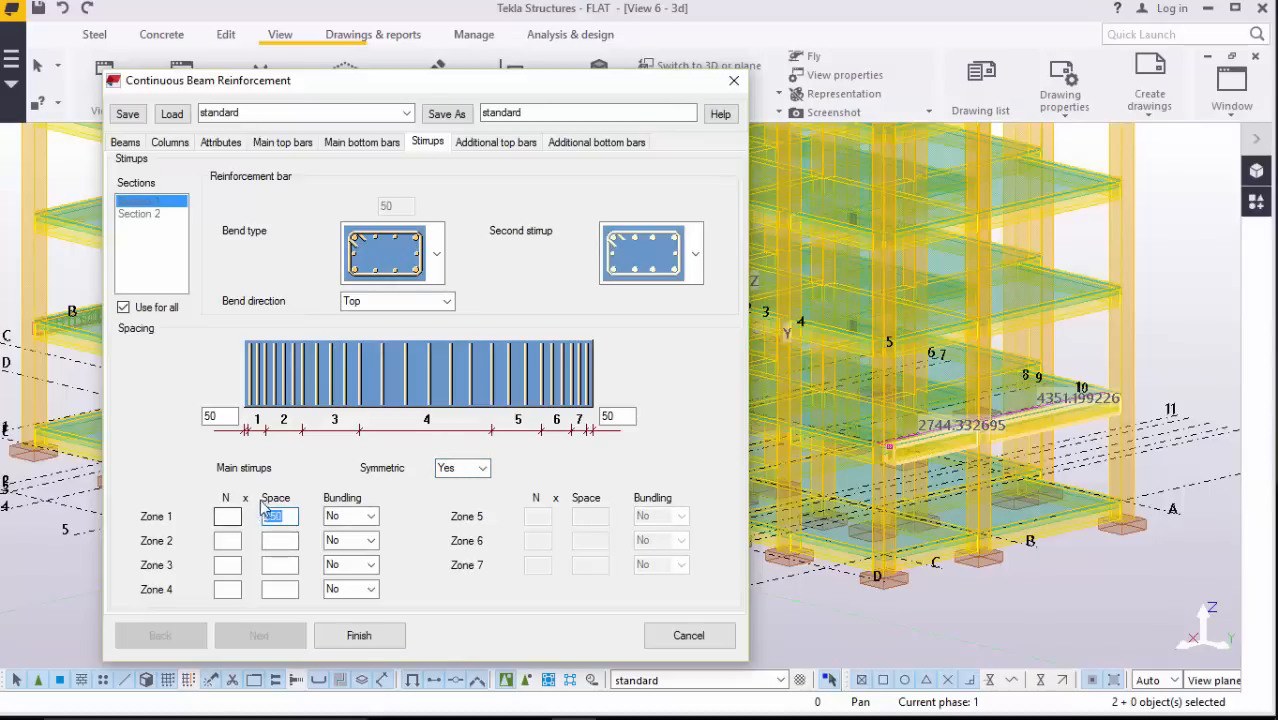
text(2)
click(284, 540)
text(200)
click(281, 565)
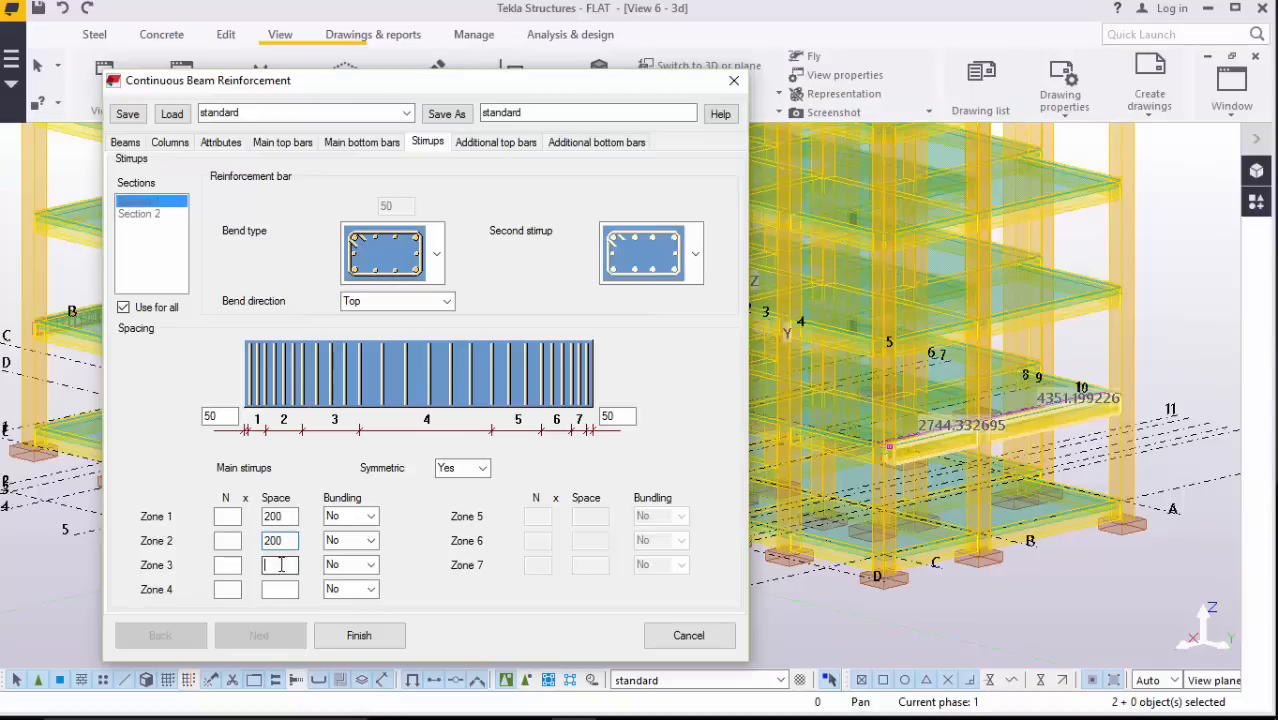
text(200)
click(284, 589)
text(200)
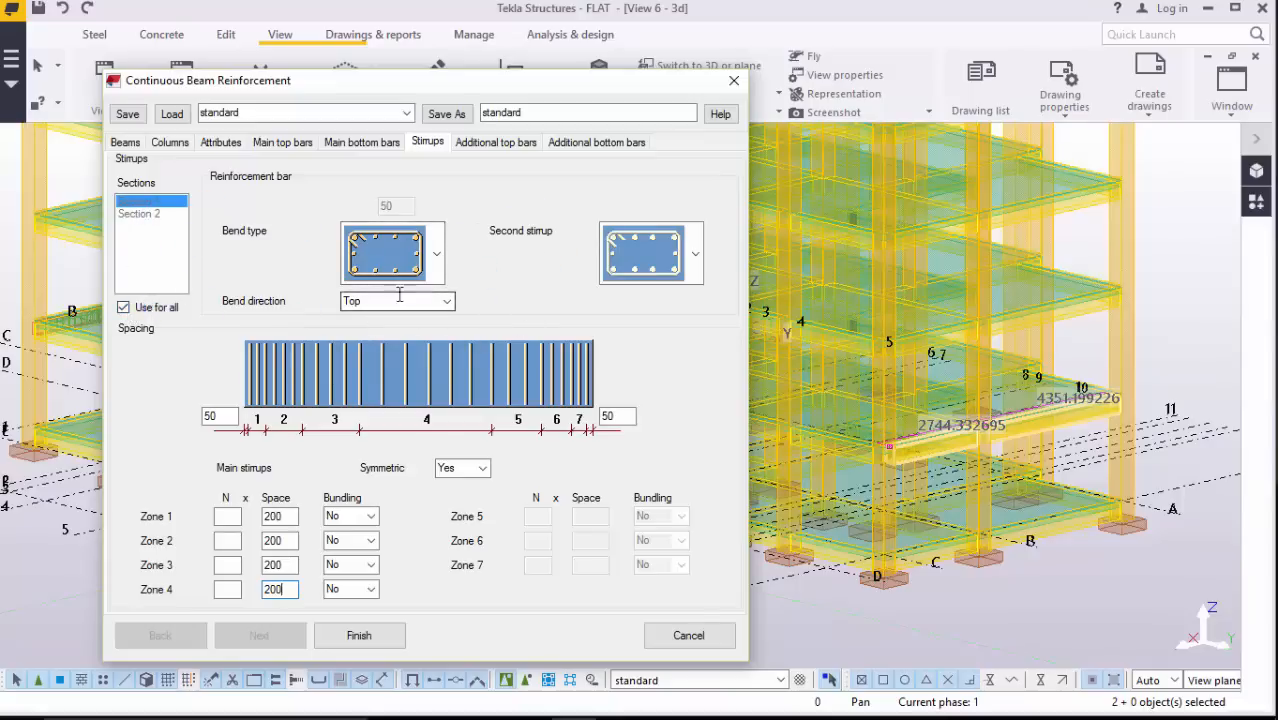
click(380, 640)
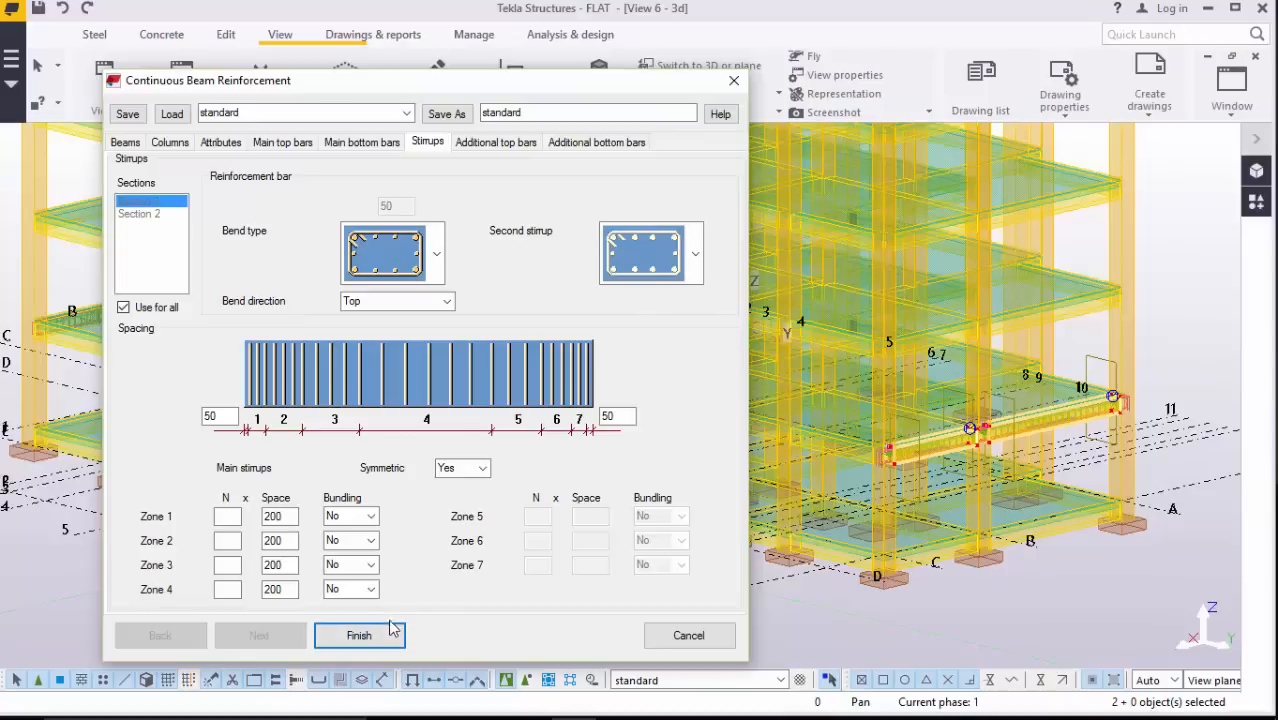
click(688, 636)
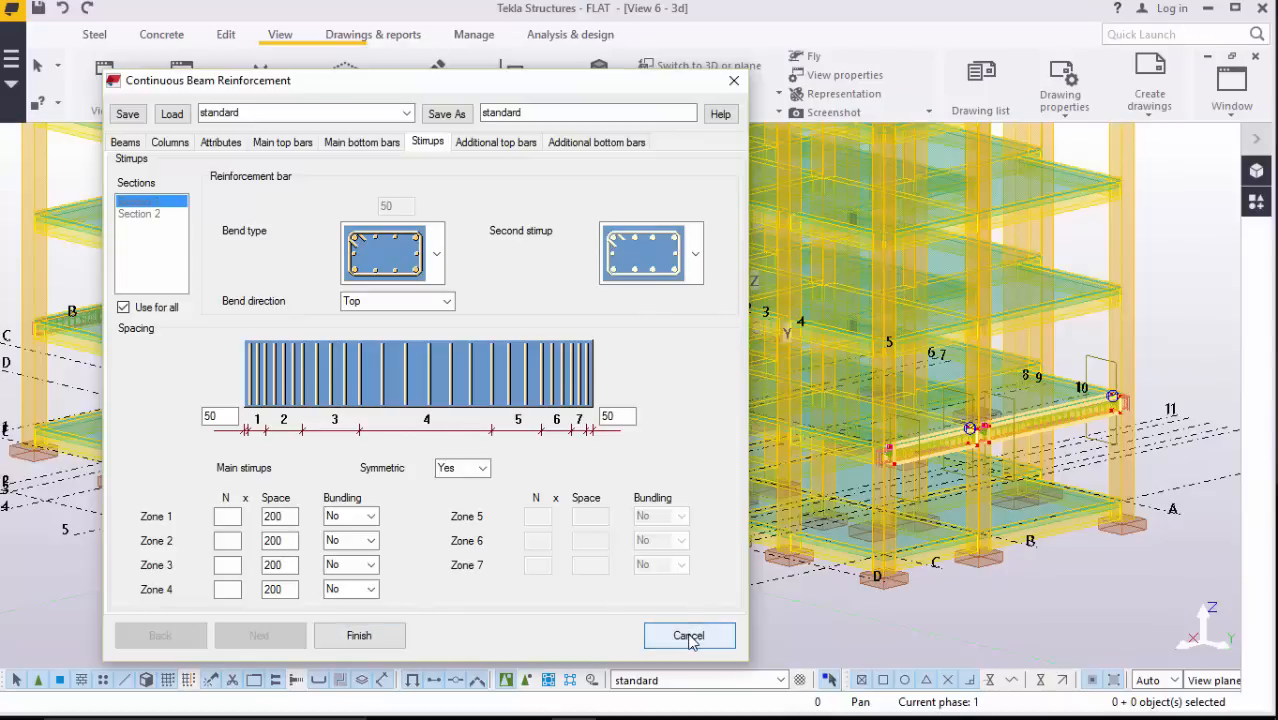
Step: Delete the additional top bars at the end of the first beam span
scroll(1001, 424, up, 6)
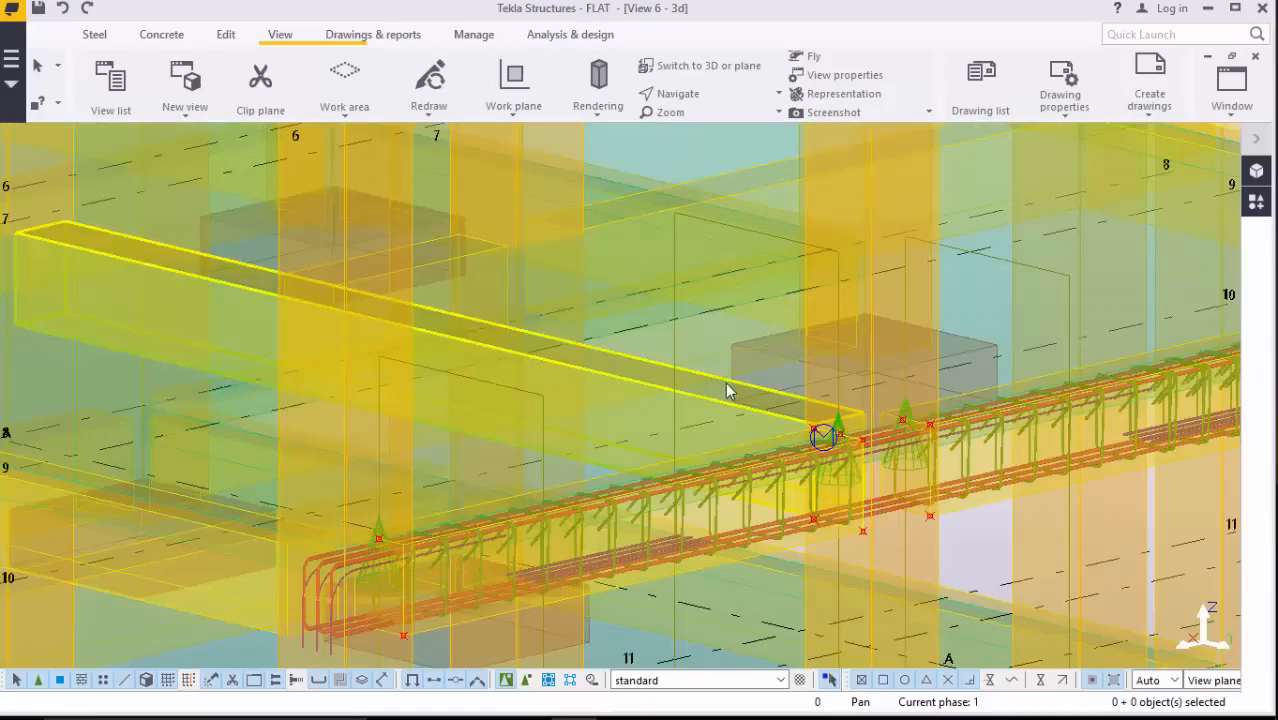
scroll(447, 557, up, 5)
scroll(612, 394, down, 3)
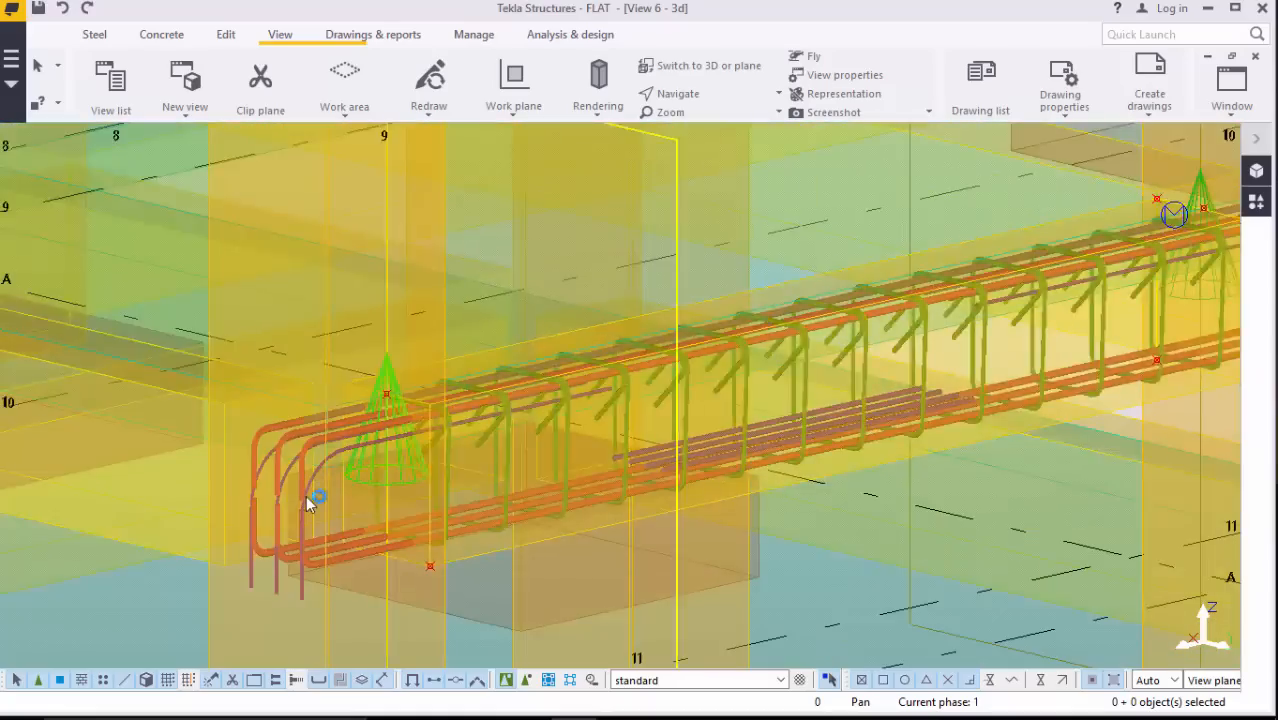
scroll(302, 494, up, 3)
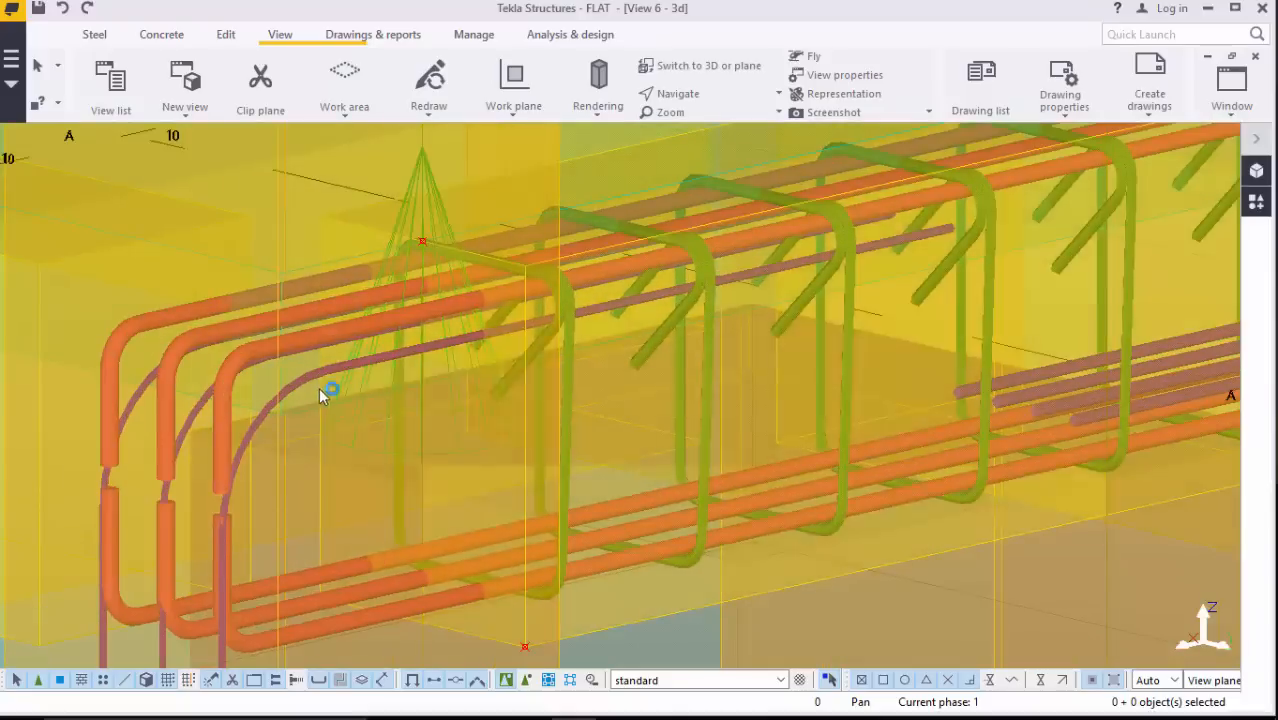
click(301, 384)
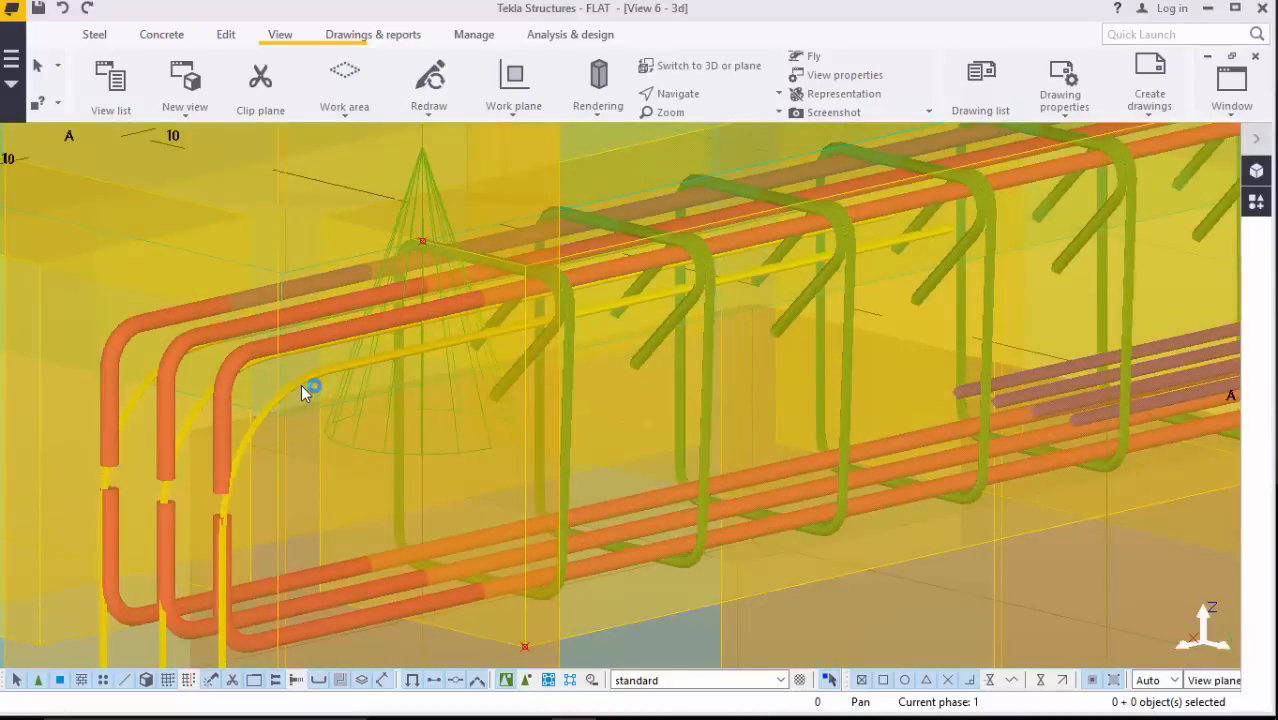
right_click(299, 381)
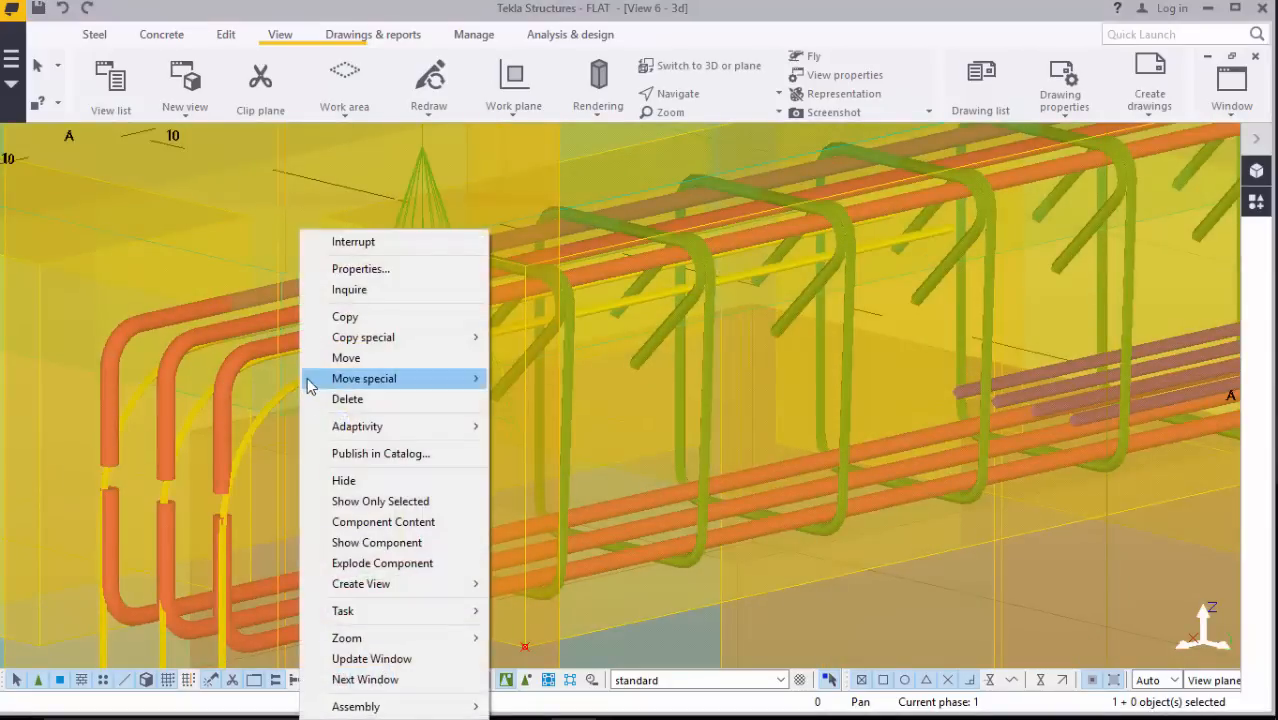
click(372, 400)
Step: Delete the additional bottom bars at midspan of the first beam span
scroll(374, 400, down, 3)
scroll(417, 545, up, 1)
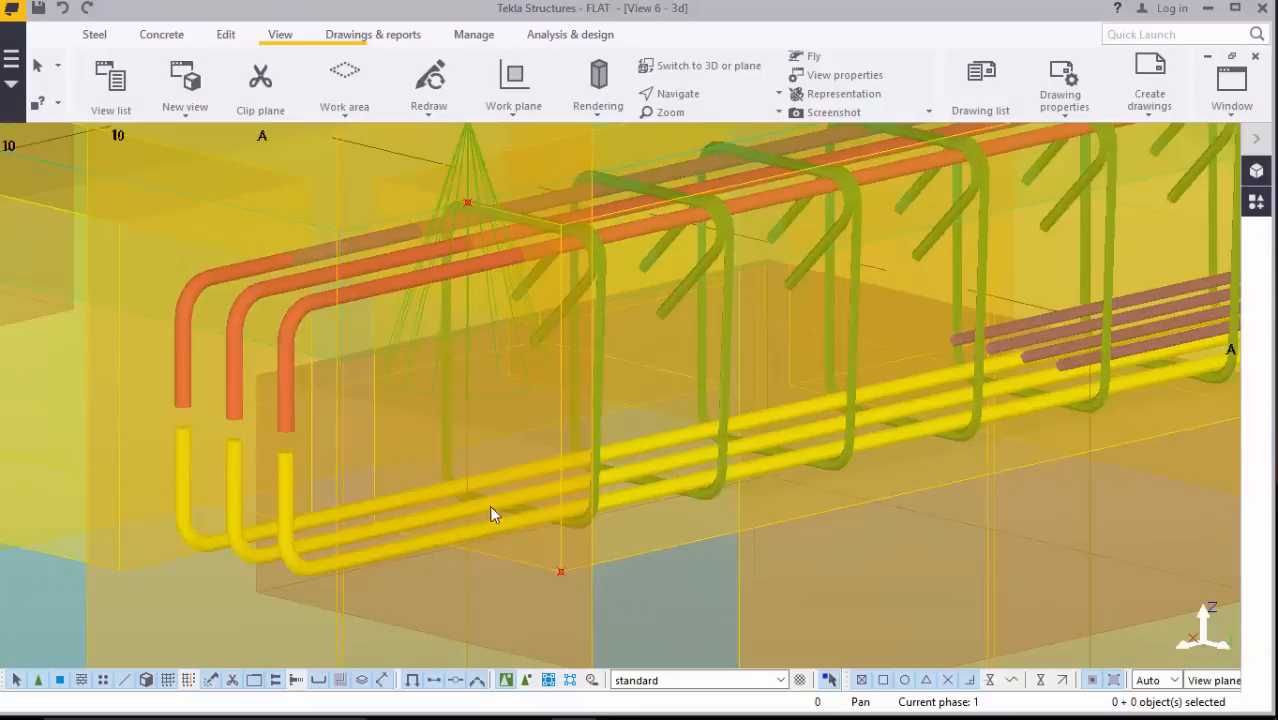
scroll(500, 540, down, 2)
scroll(357, 495, down, 2)
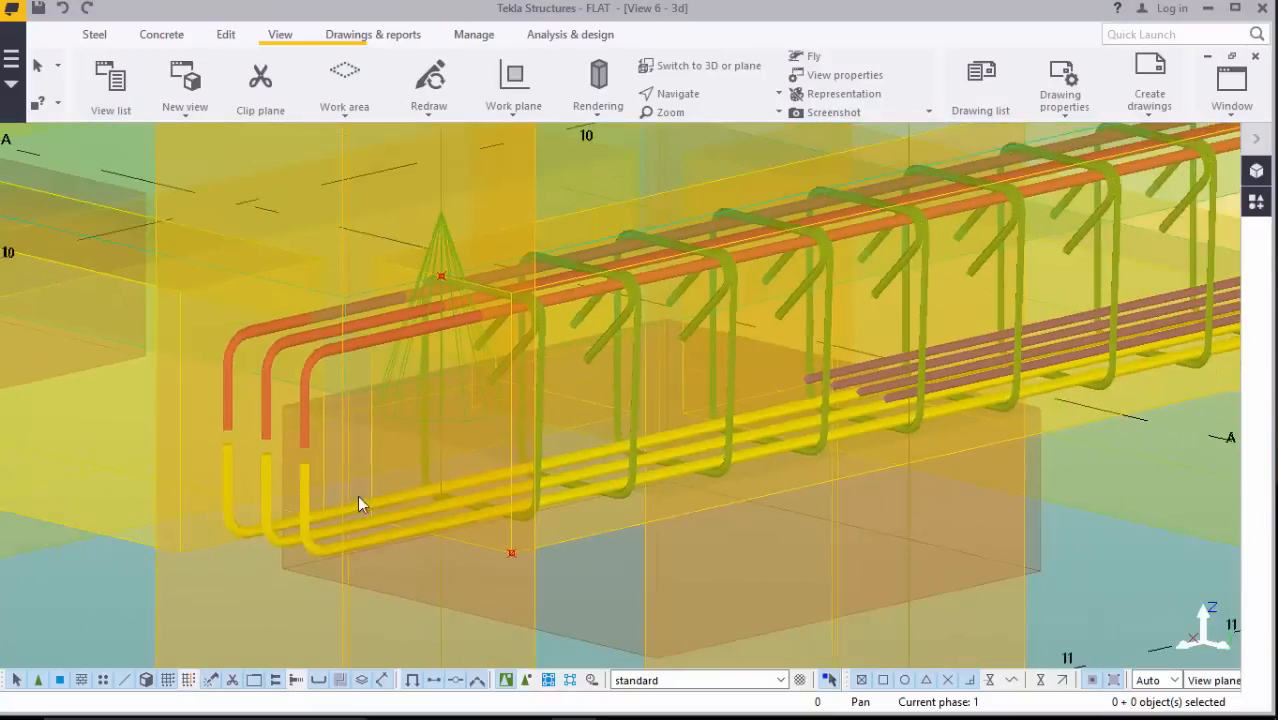
scroll(250, 506, down, 2)
scroll(700, 410, up, 4)
click(698, 402)
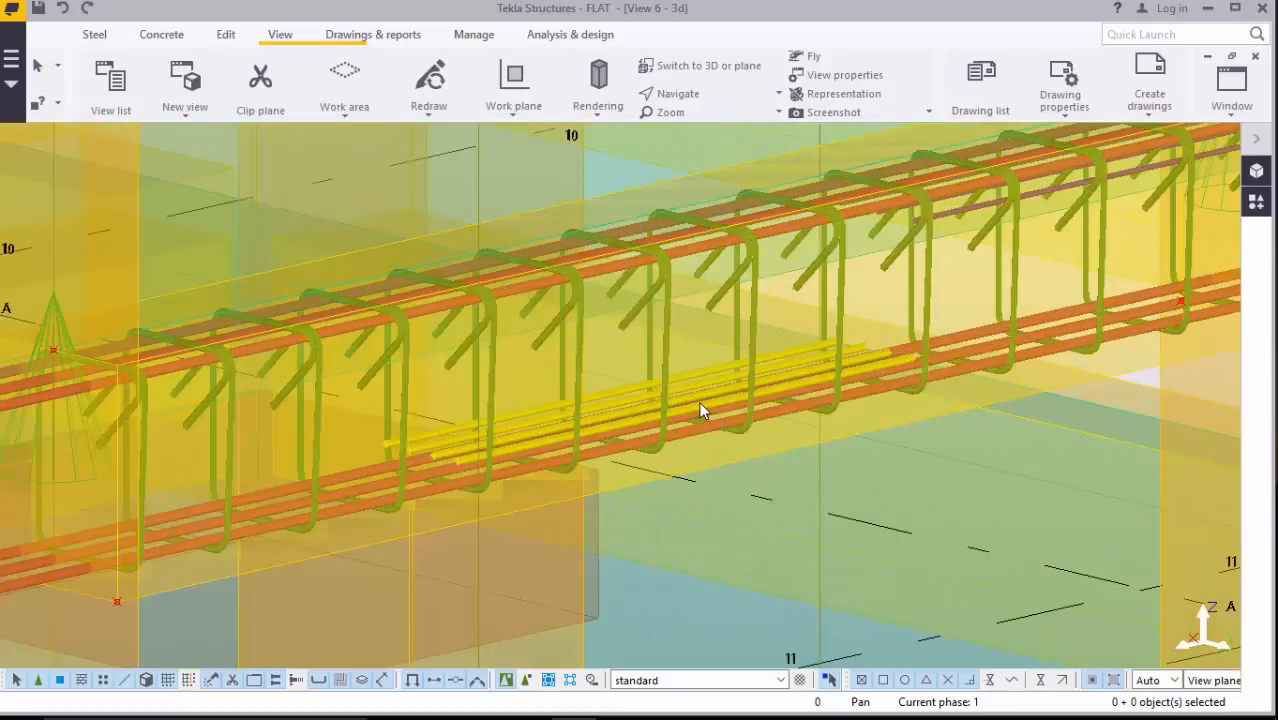
right_click(698, 402)
click(748, 397)
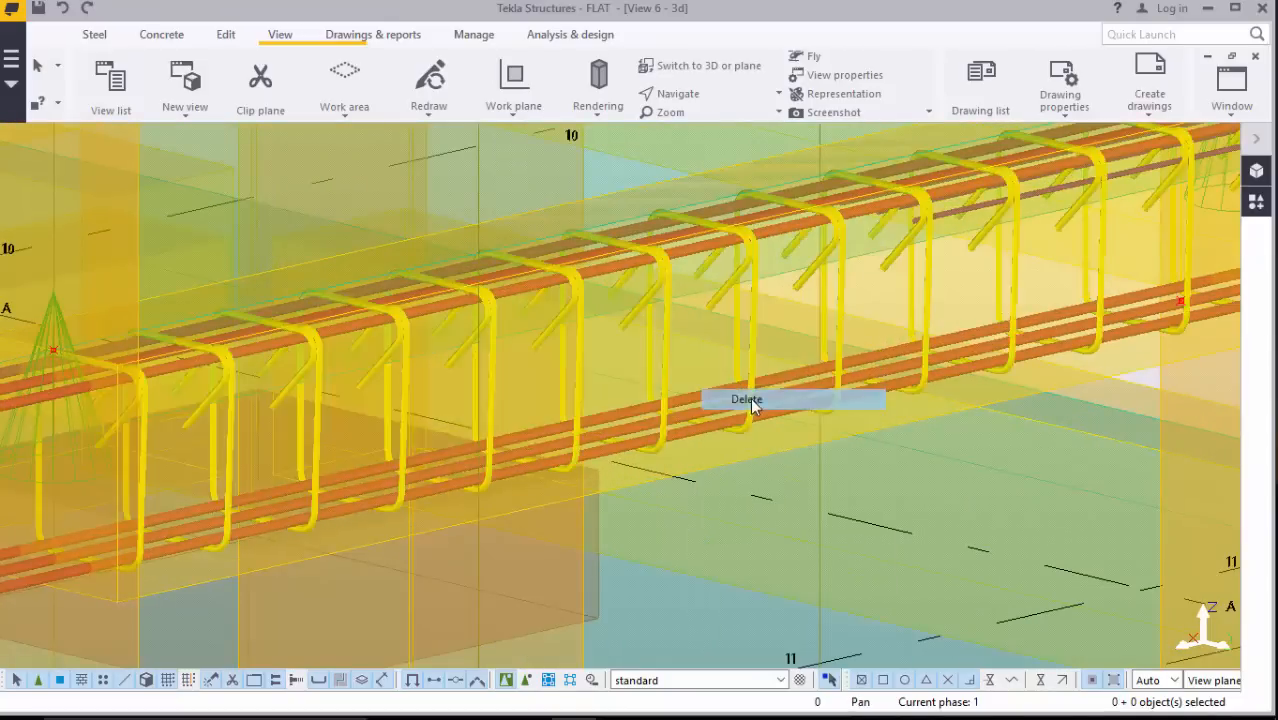
Step: Delete the additional bottom bars in the second beam span
scroll(340, 487, down, 4)
scroll(942, 252, up, 3)
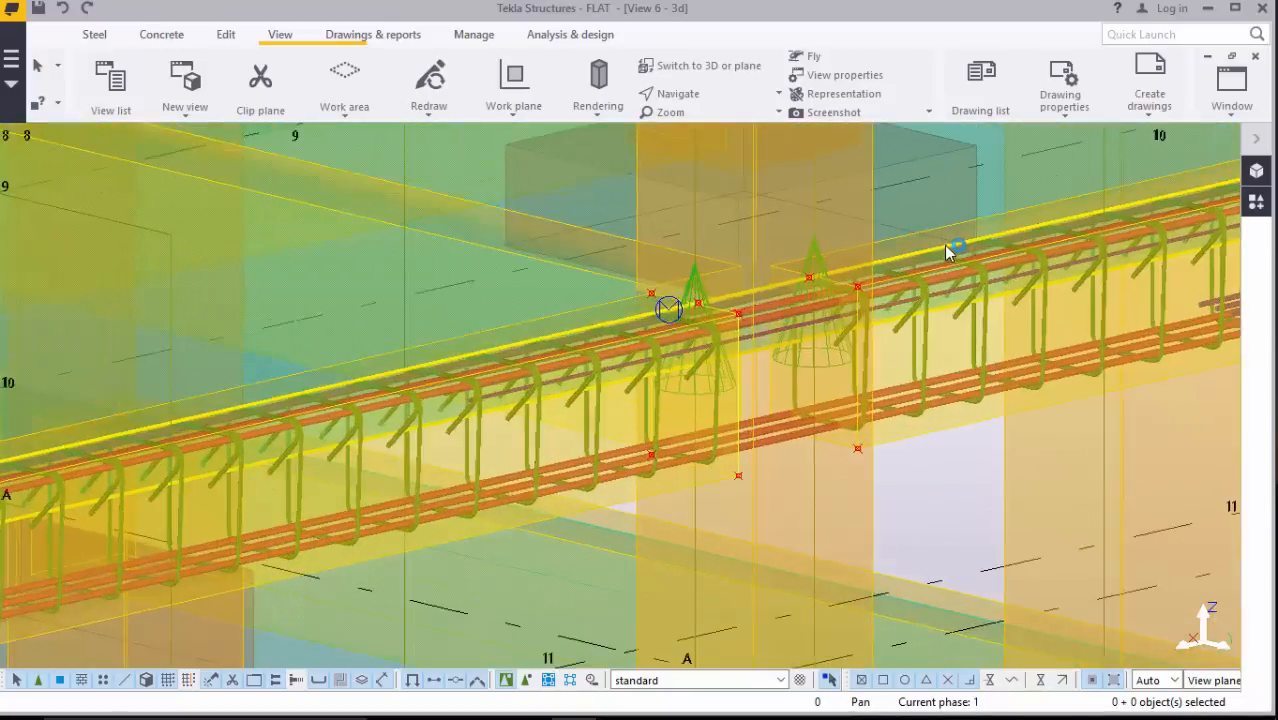
scroll(687, 308, down, 2)
scroll(998, 279, up, 6)
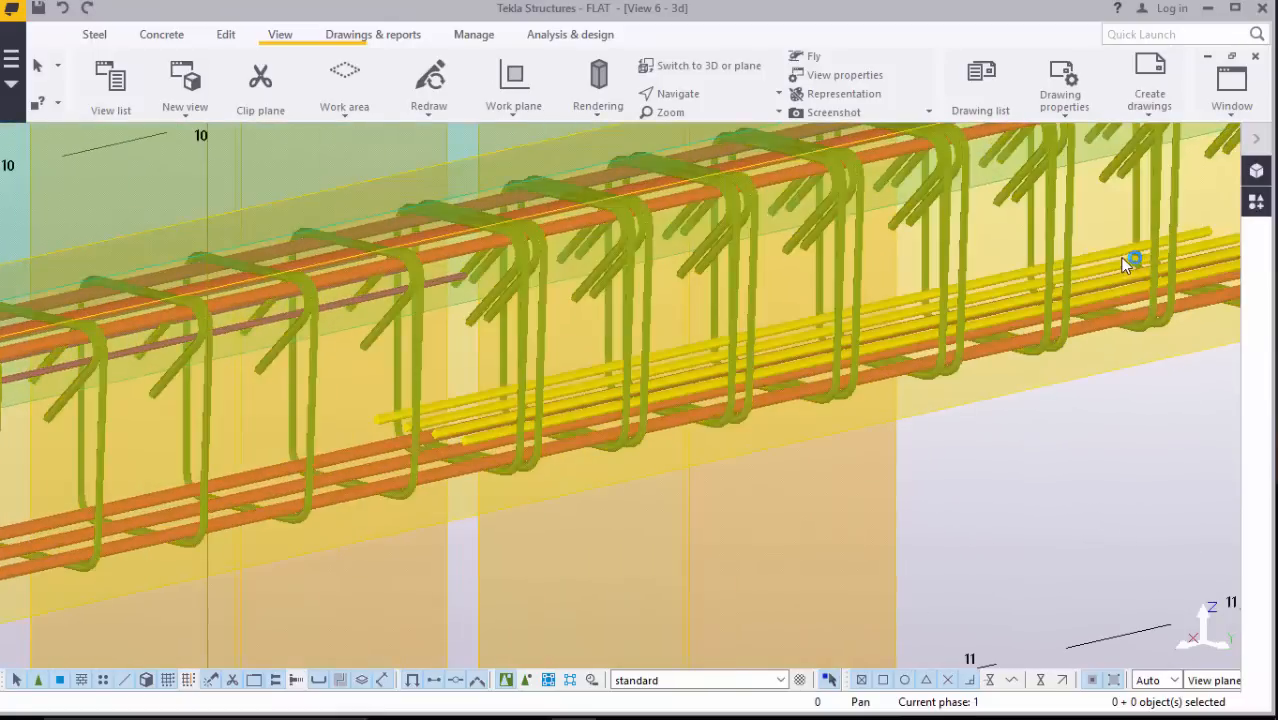
right_click(1126, 262)
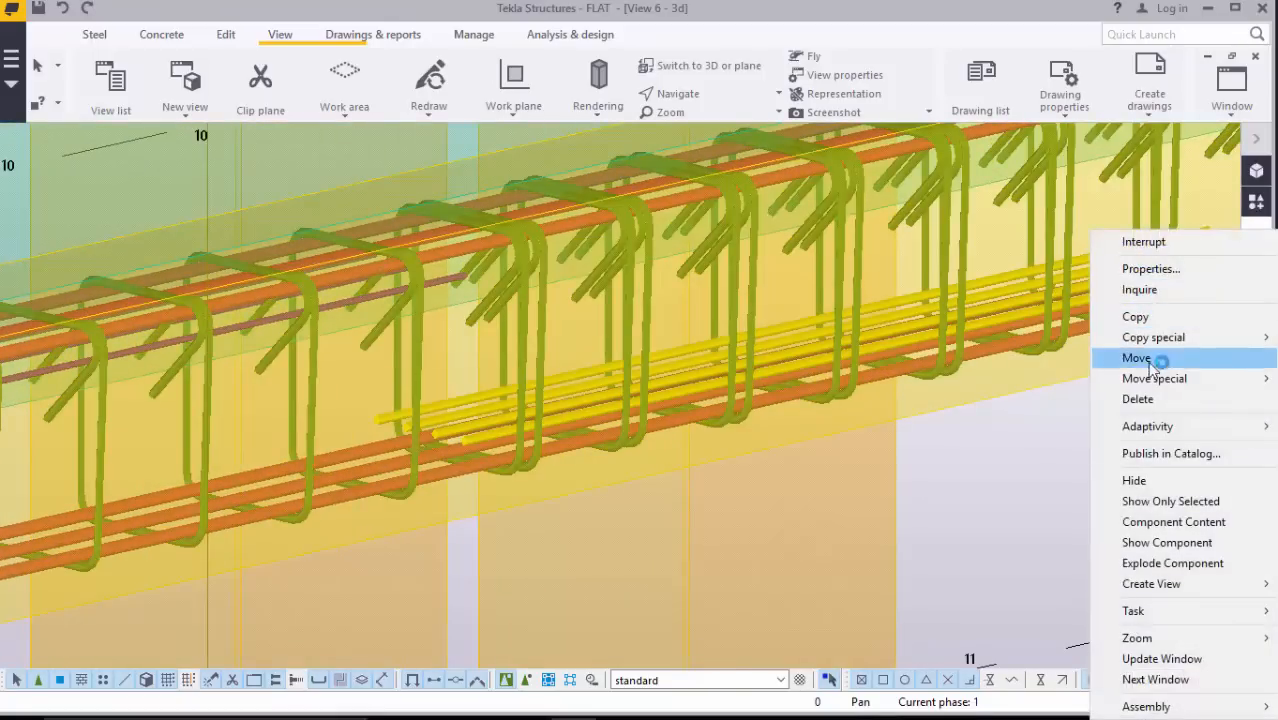
click(1153, 401)
Step: Delete the additional top bars at the outer end of the second beam span
scroll(420, 435, down, 5)
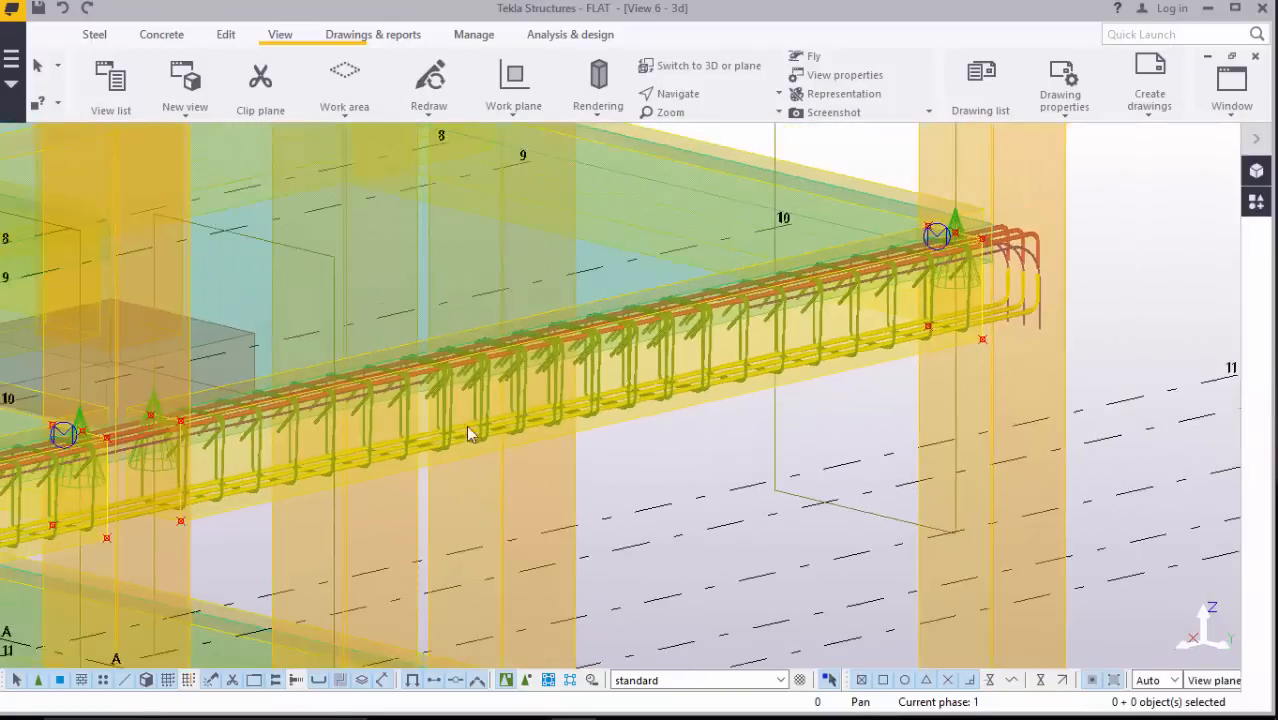
scroll(978, 271, up, 4)
scroll(978, 271, up, 4)
click(945, 265)
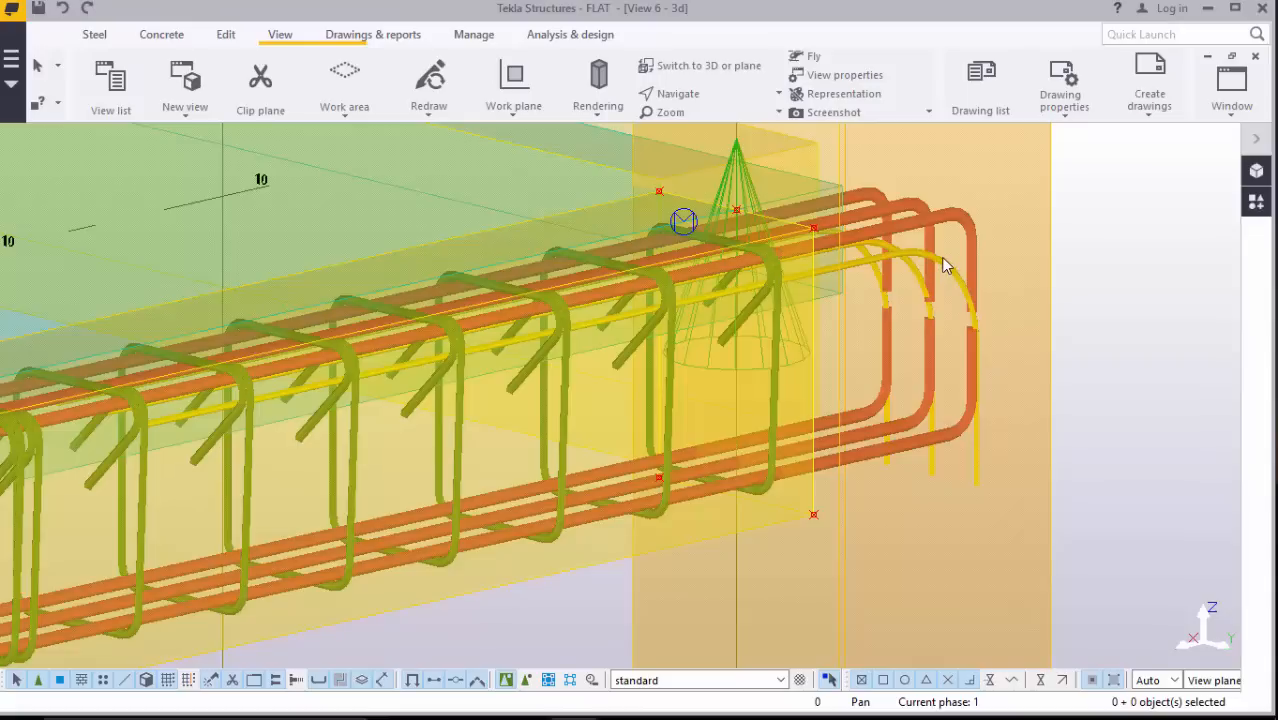
right_click(945, 265)
click(1014, 398)
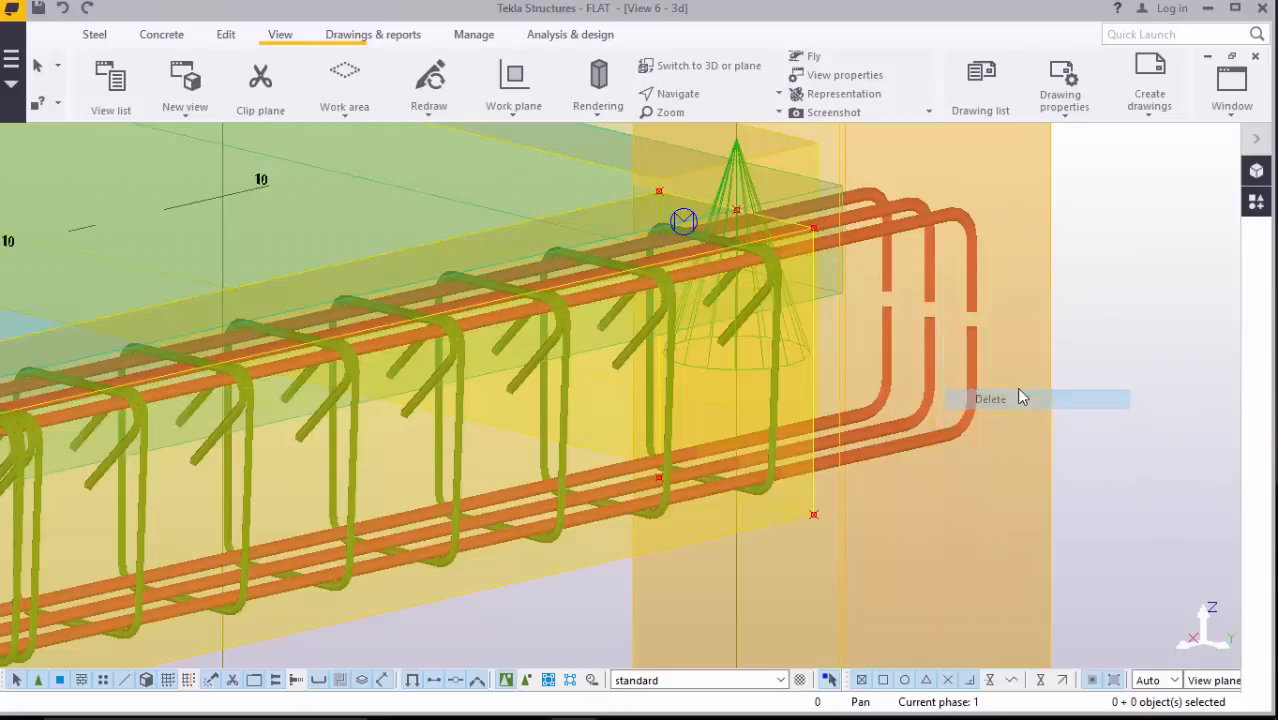
scroll(968, 262, up, 1)
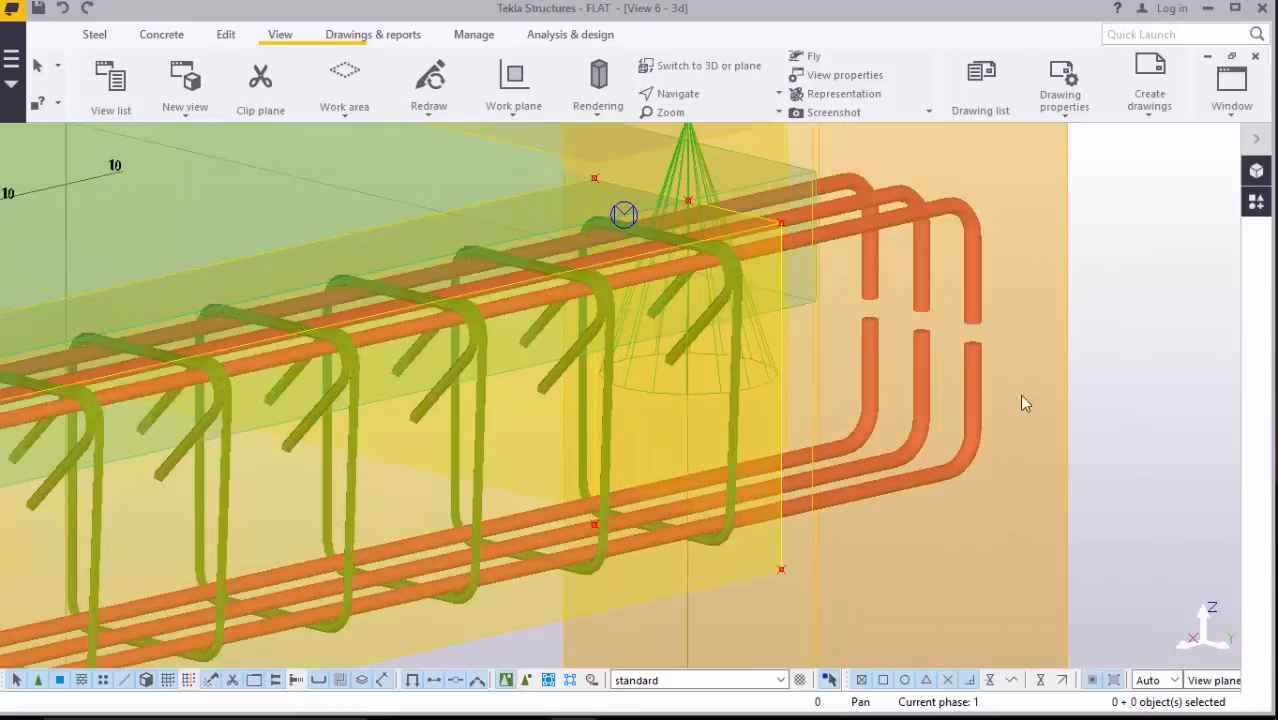
Step: Set the end cover thickness of the three main top bars to -3300 and apply it to the bars
click(703, 102)
click(719, 124)
mouse_move(847, 281)
mouse_down()
mouse_move(820, 287)
mouse_move(845, 282)
mouse_up()
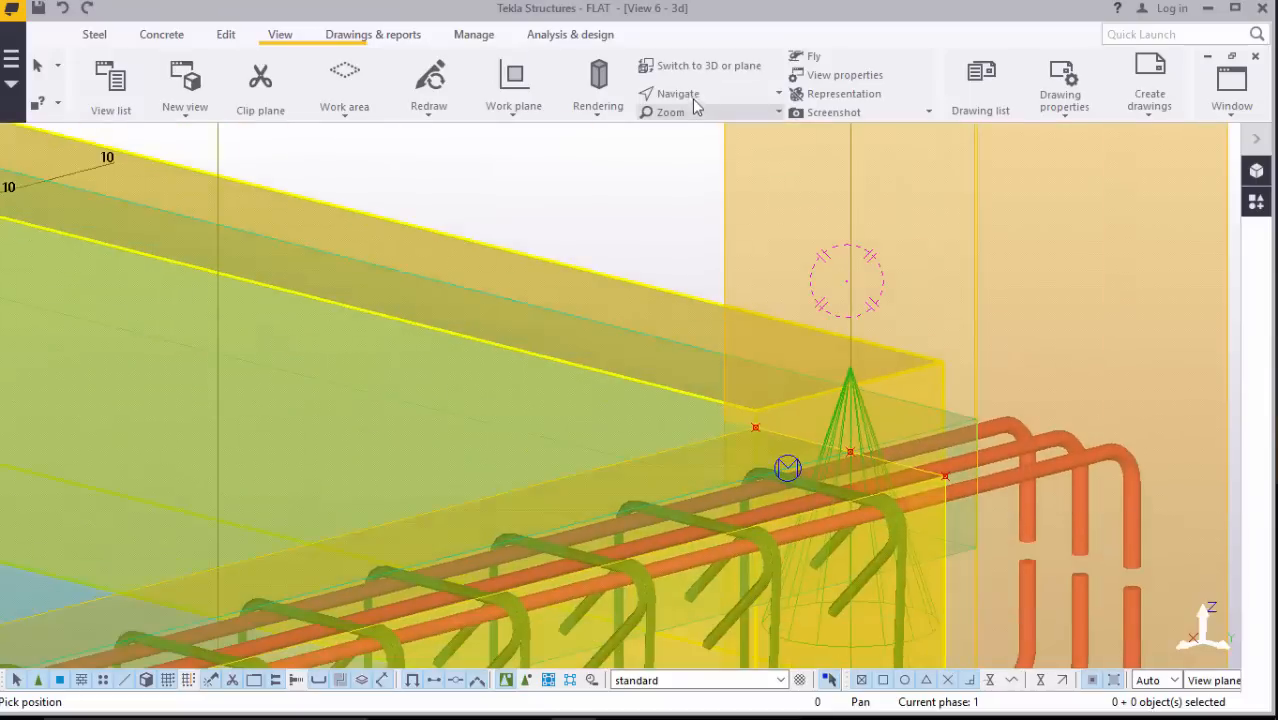
click(692, 98)
click(719, 124)
click(902, 505)
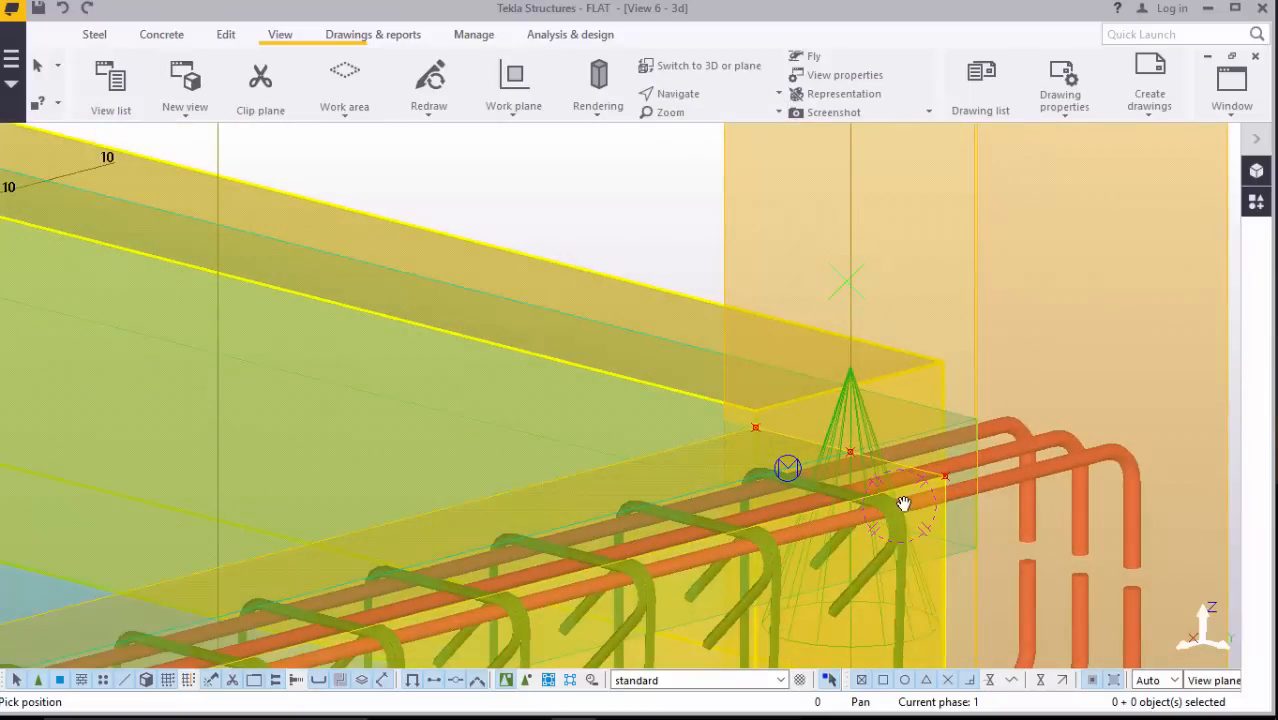
drag(902, 505, 990, 431)
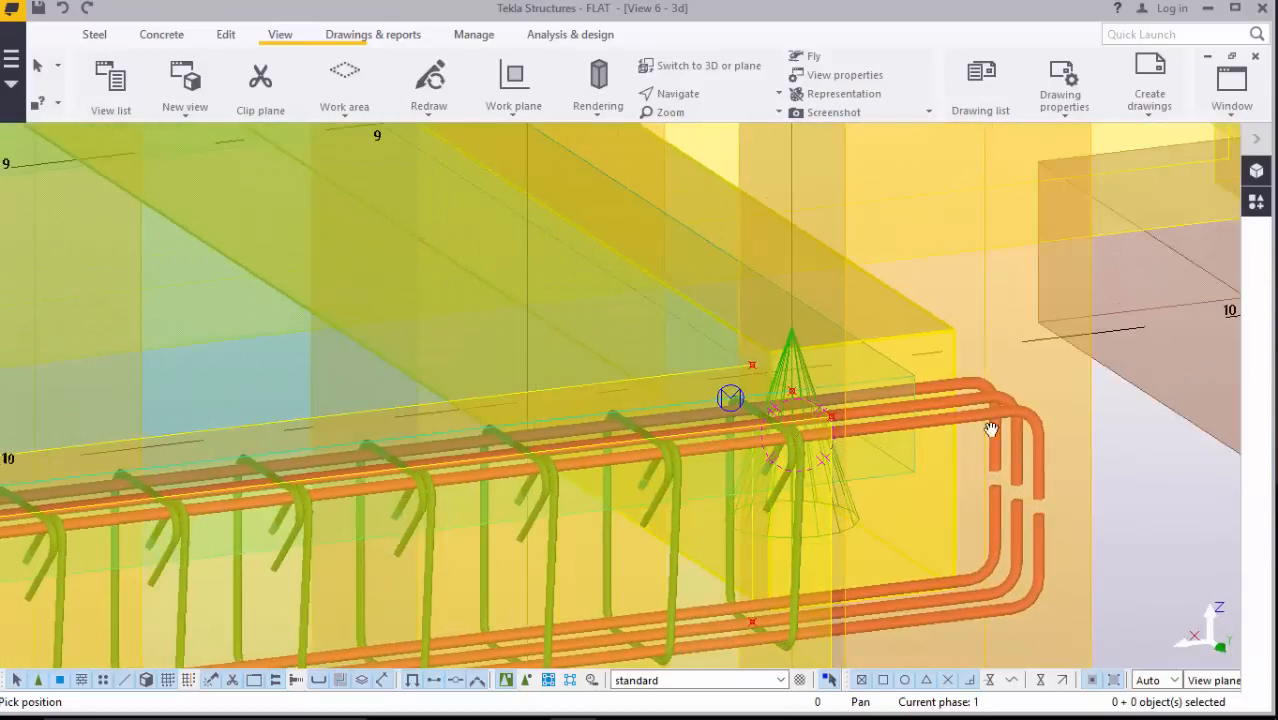
right_click(990, 431)
click(1040, 133)
click(1034, 418)
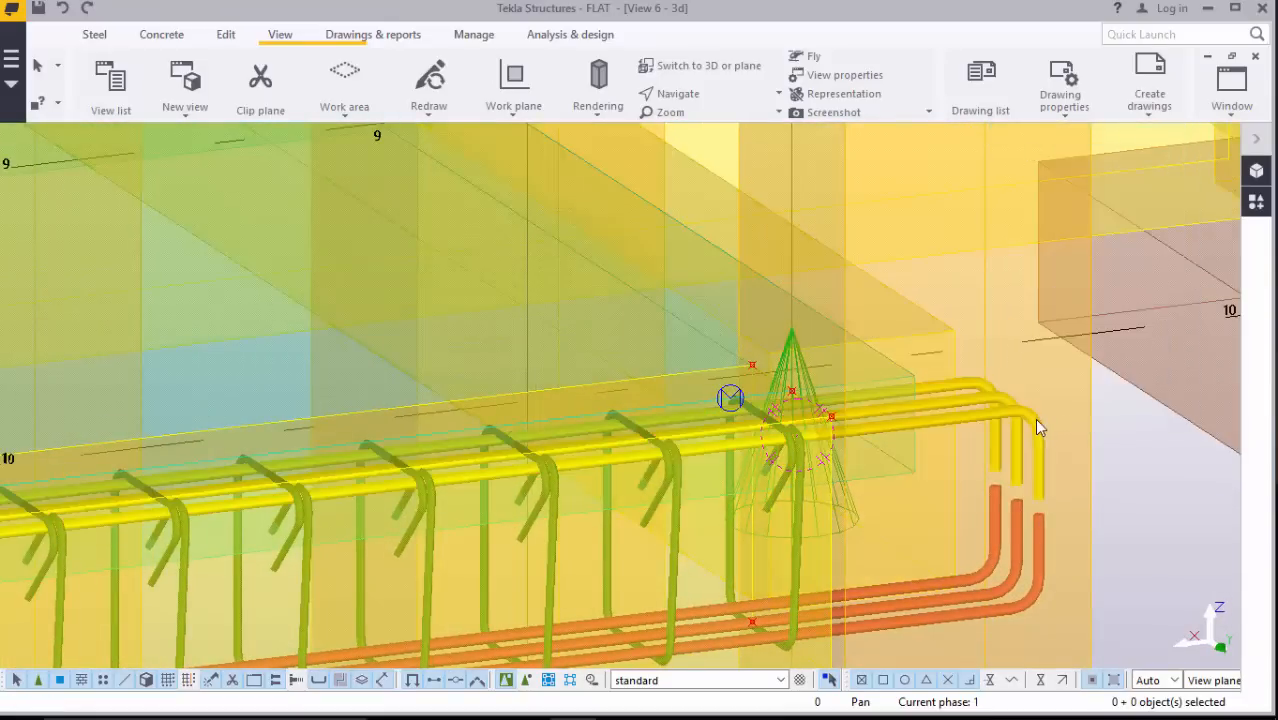
double_click(1034, 420)
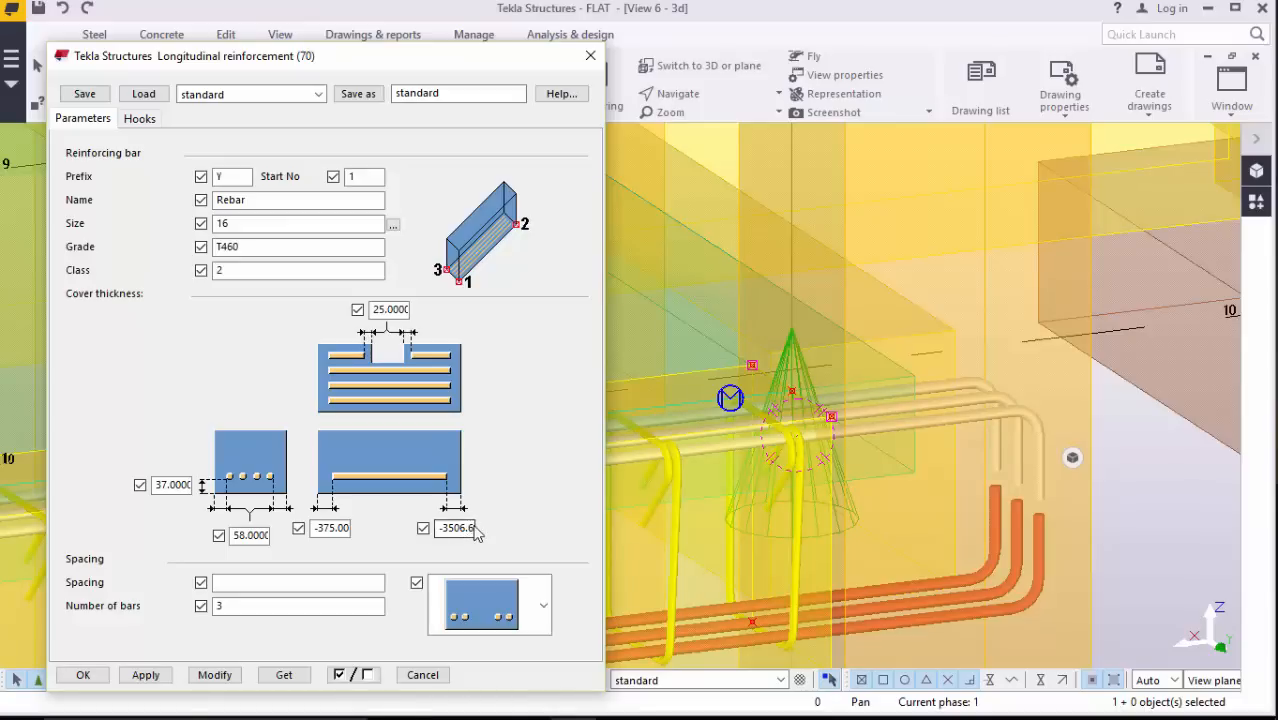
click(472, 527)
drag(440, 527, 486, 531)
key(BackSpace)
click(216, 675)
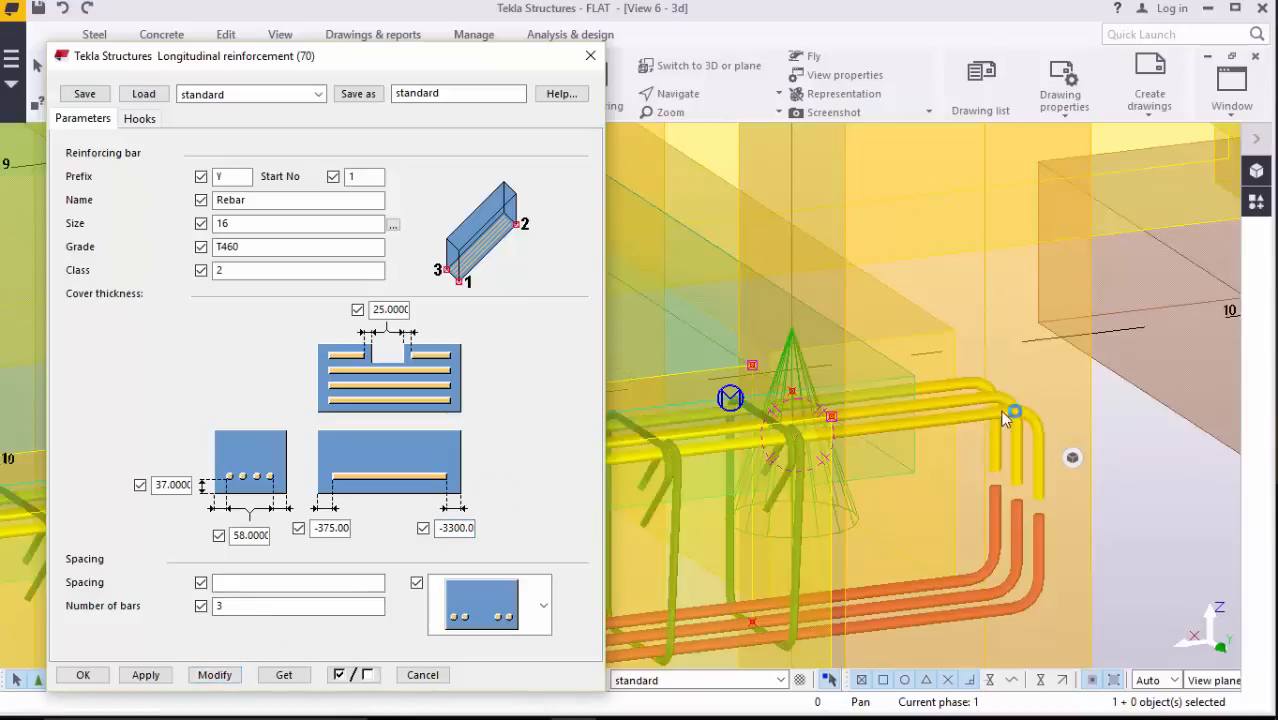
Step: Set the end cover thickness of the three main bottom bars to -3300 and apply it to the bars
scroll(1057, 428, down, 2)
scroll(1057, 428, down, 3)
scroll(740, 476, up, 4)
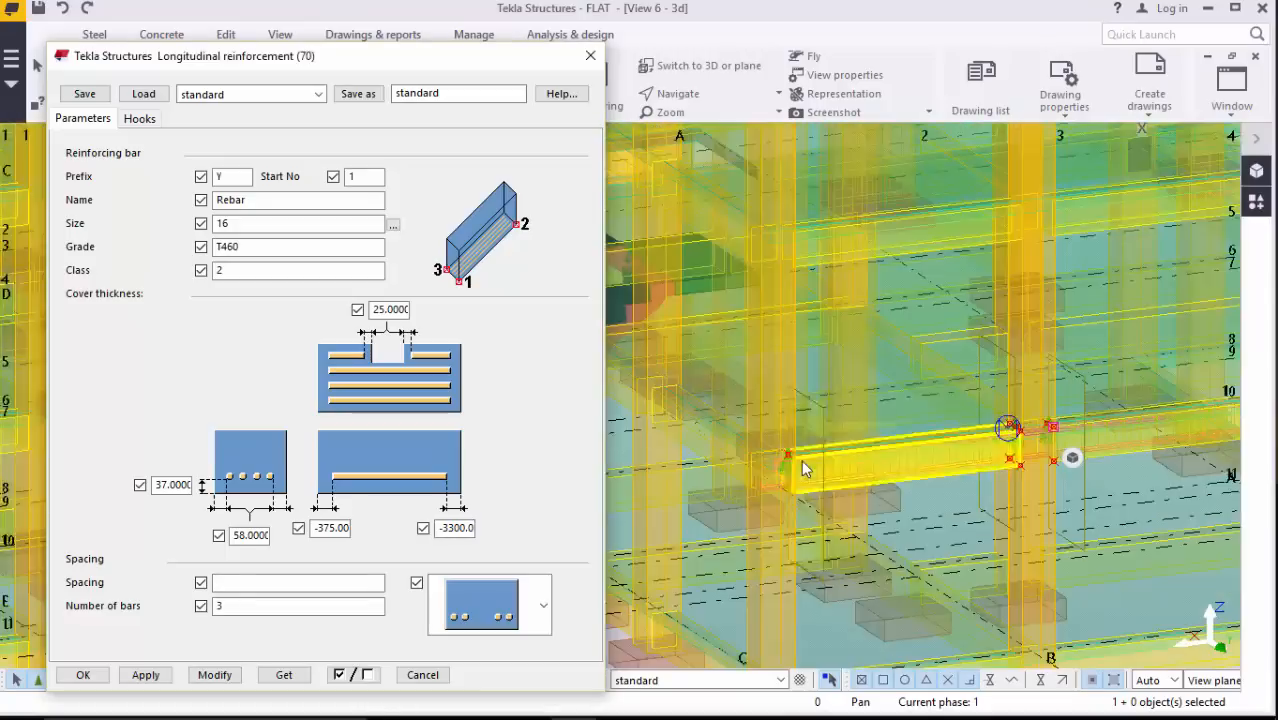
scroll(737, 470, up, 2)
scroll(868, 430, up, 1)
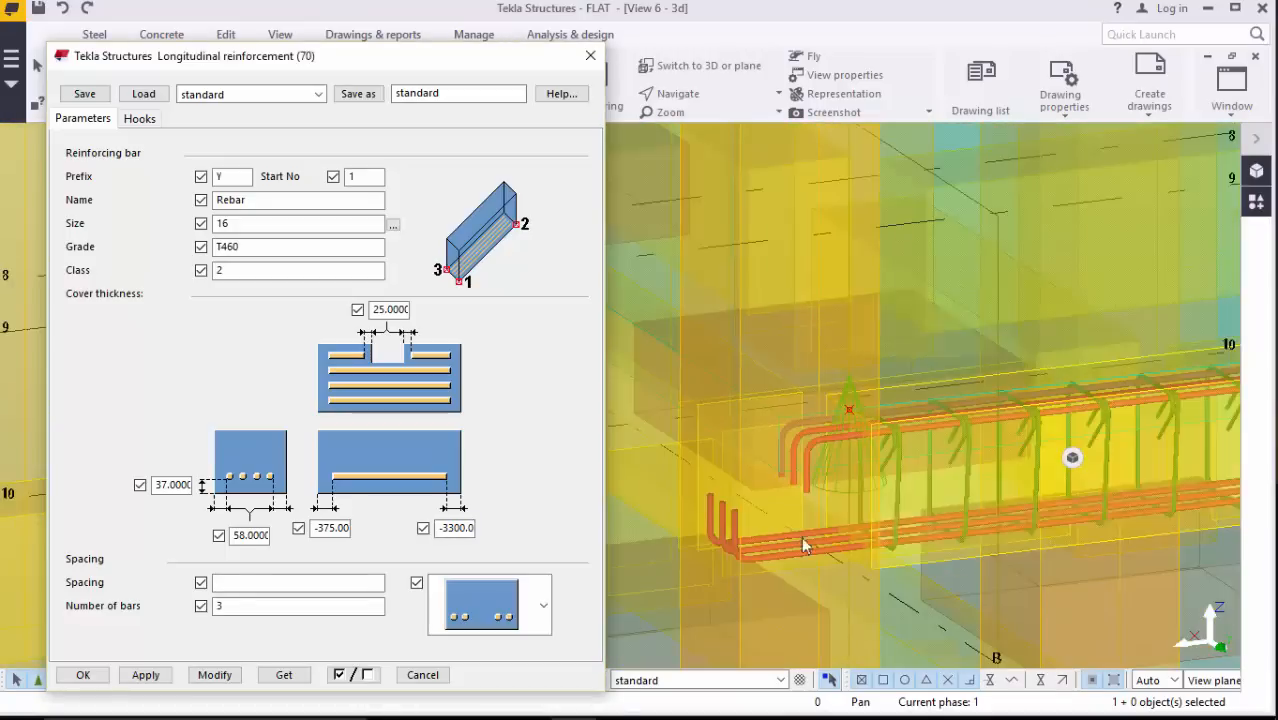
scroll(784, 552, up, 1)
scroll(785, 553, up, 1)
double_click(785, 552)
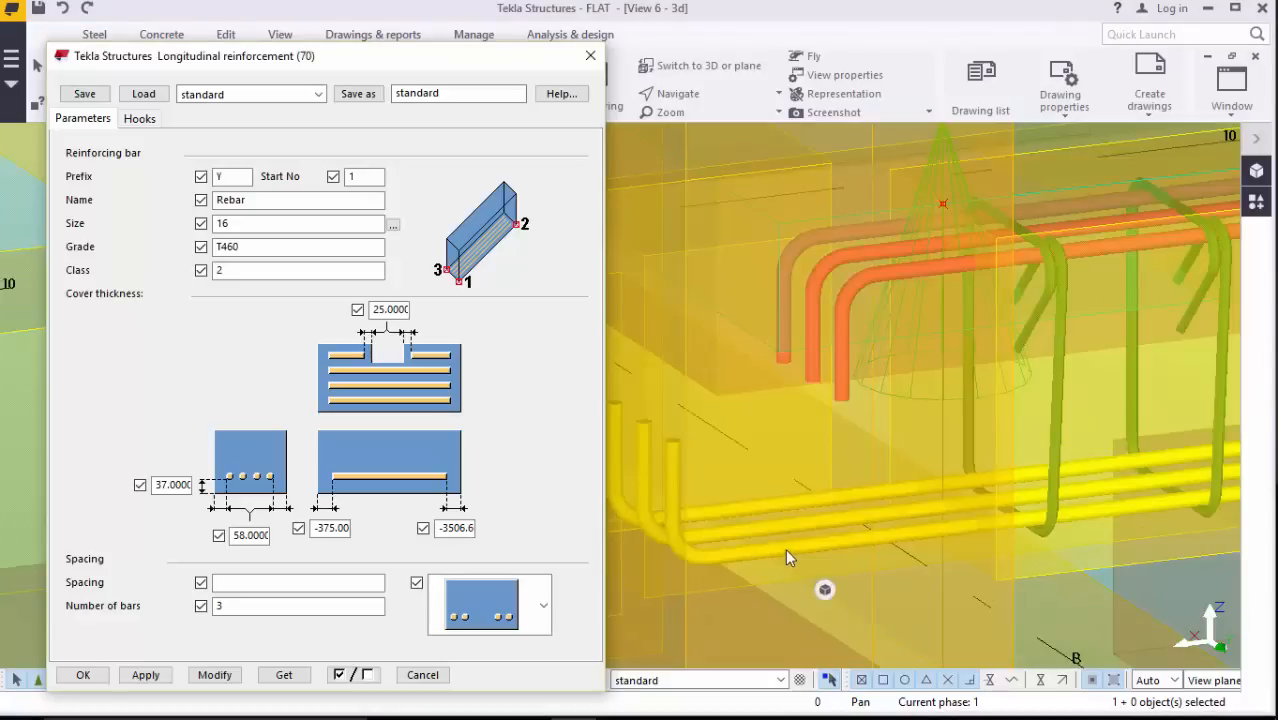
double_click(443, 528)
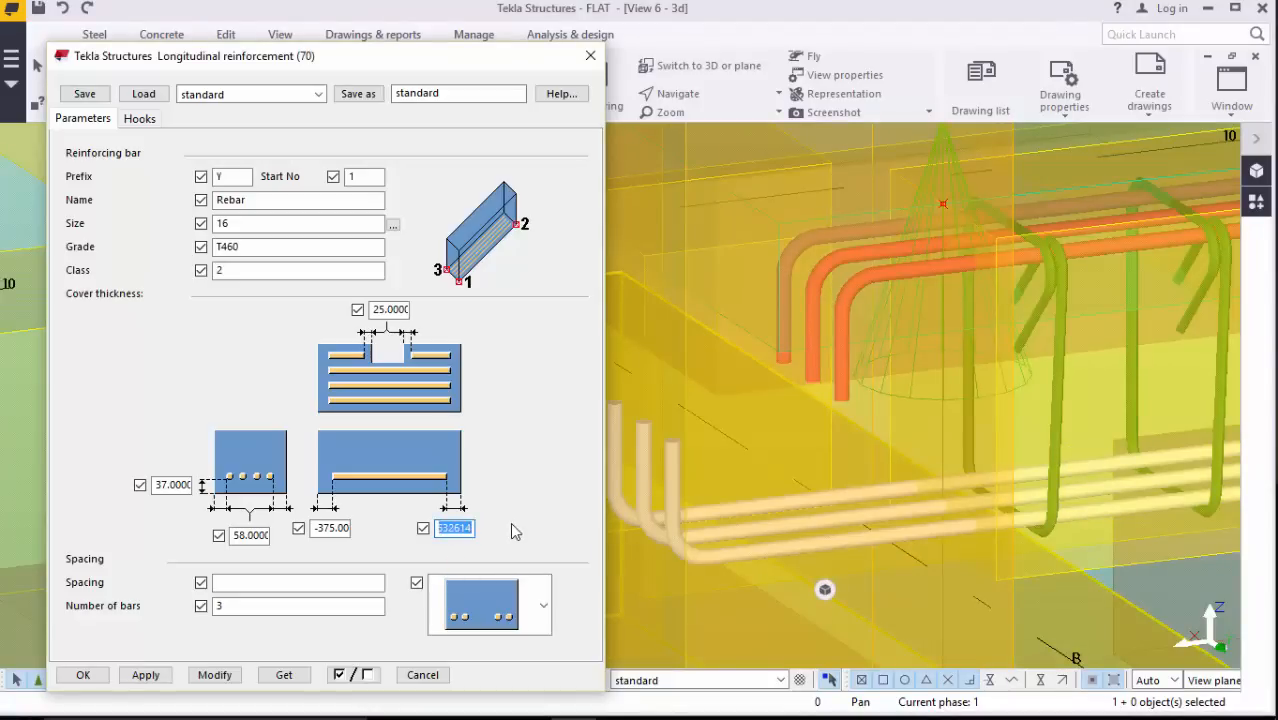
text(-3300)
click(213, 675)
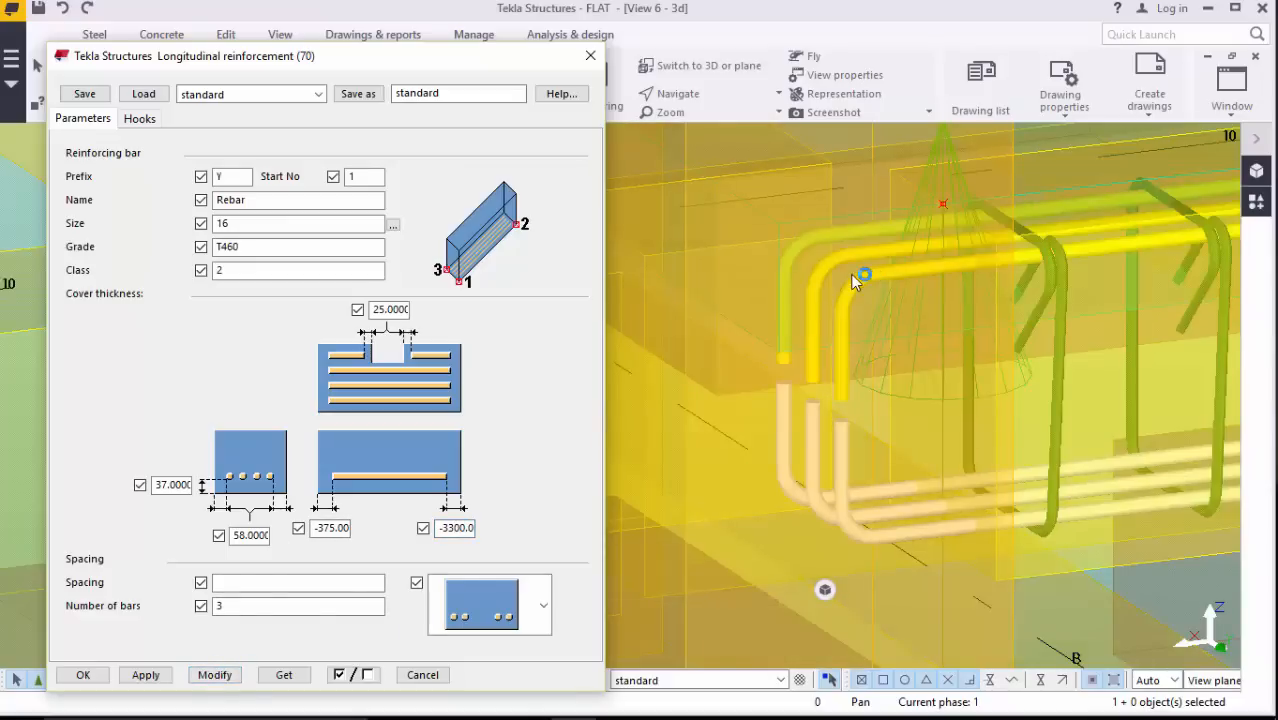
Step: Set the end cover thickness of the three main top bars to -3200 and apply it to the bars
scroll(852, 276, down, 5)
scroll(762, 292, up, 4)
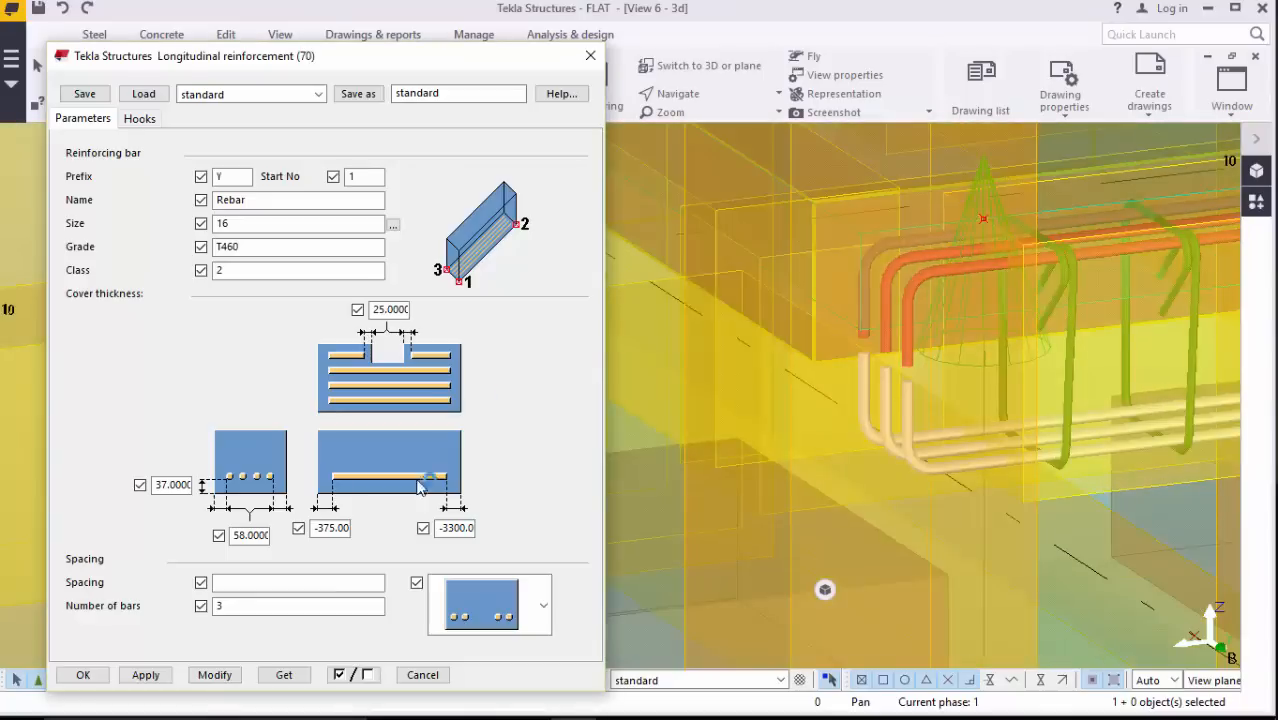
click(723, 94)
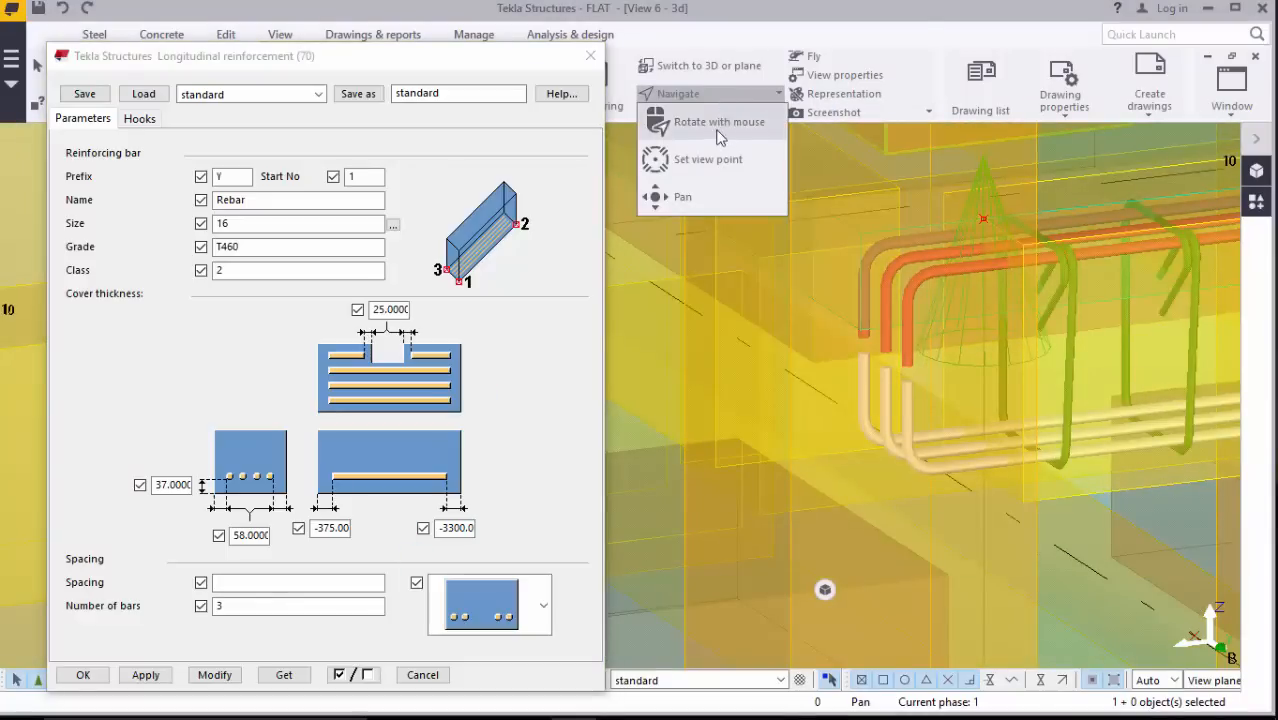
click(717, 131)
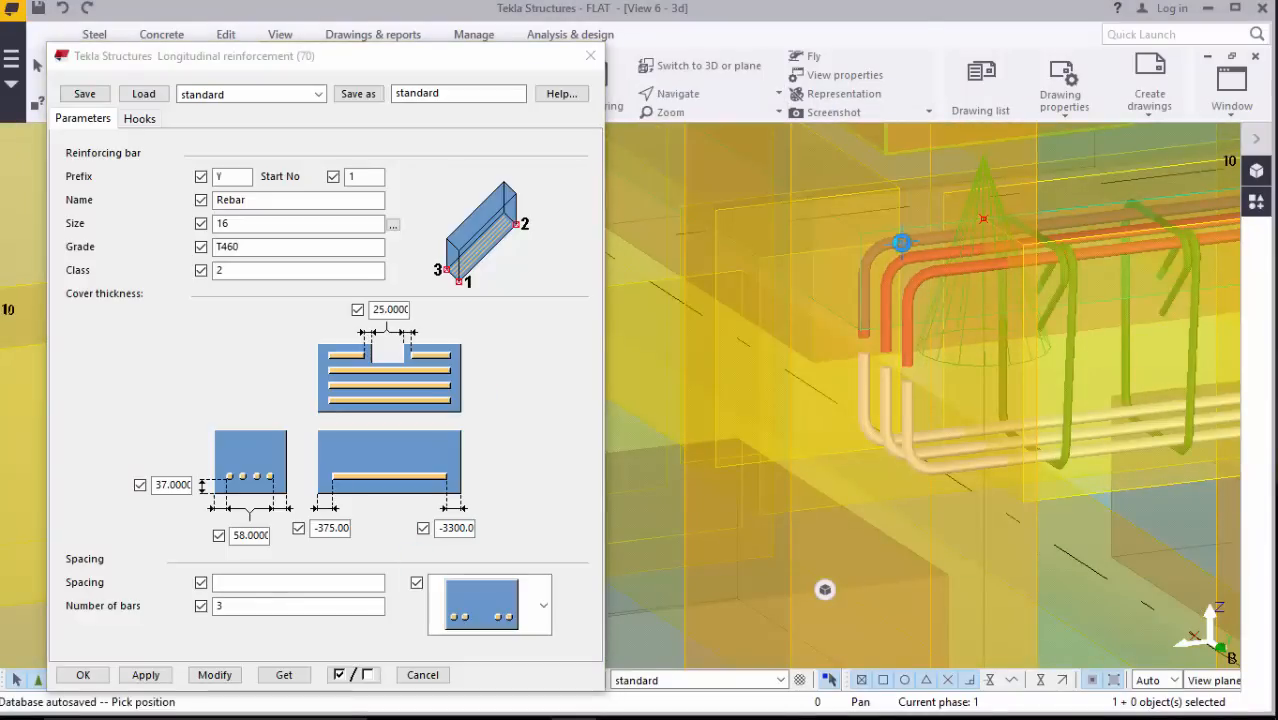
click(955, 312)
mouse_move(958, 320)
mouse_down()
mouse_move(884, 327)
mouse_move(897, 262)
mouse_move(947, 322)
mouse_move(882, 242)
mouse_up()
right_click(880, 239)
click(907, 256)
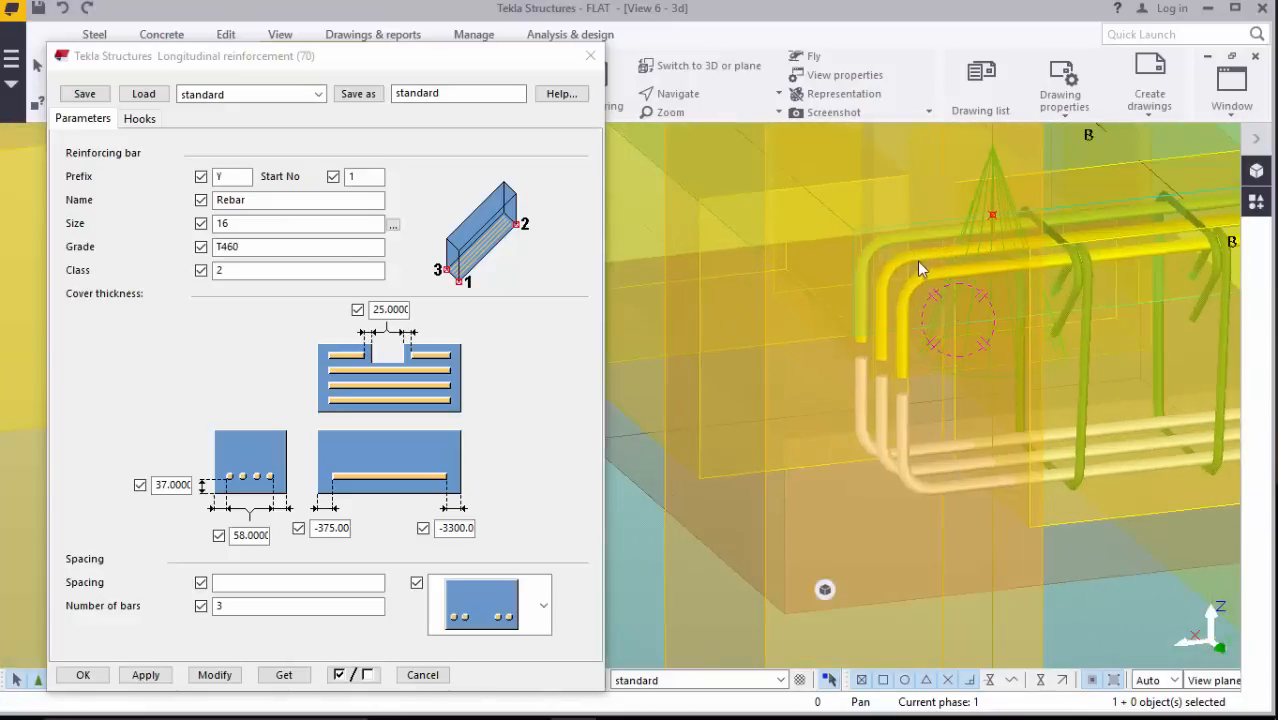
double_click(928, 276)
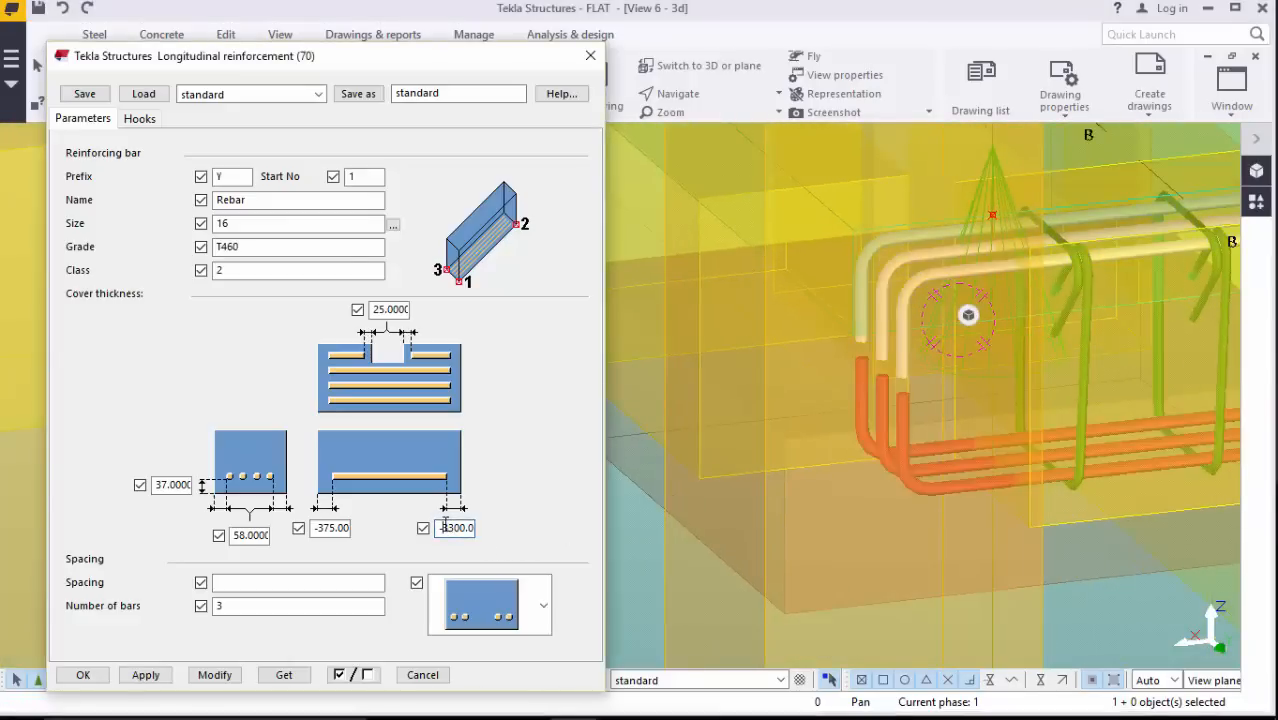
drag(442, 527, 457, 526)
text(3200.00)
click(215, 674)
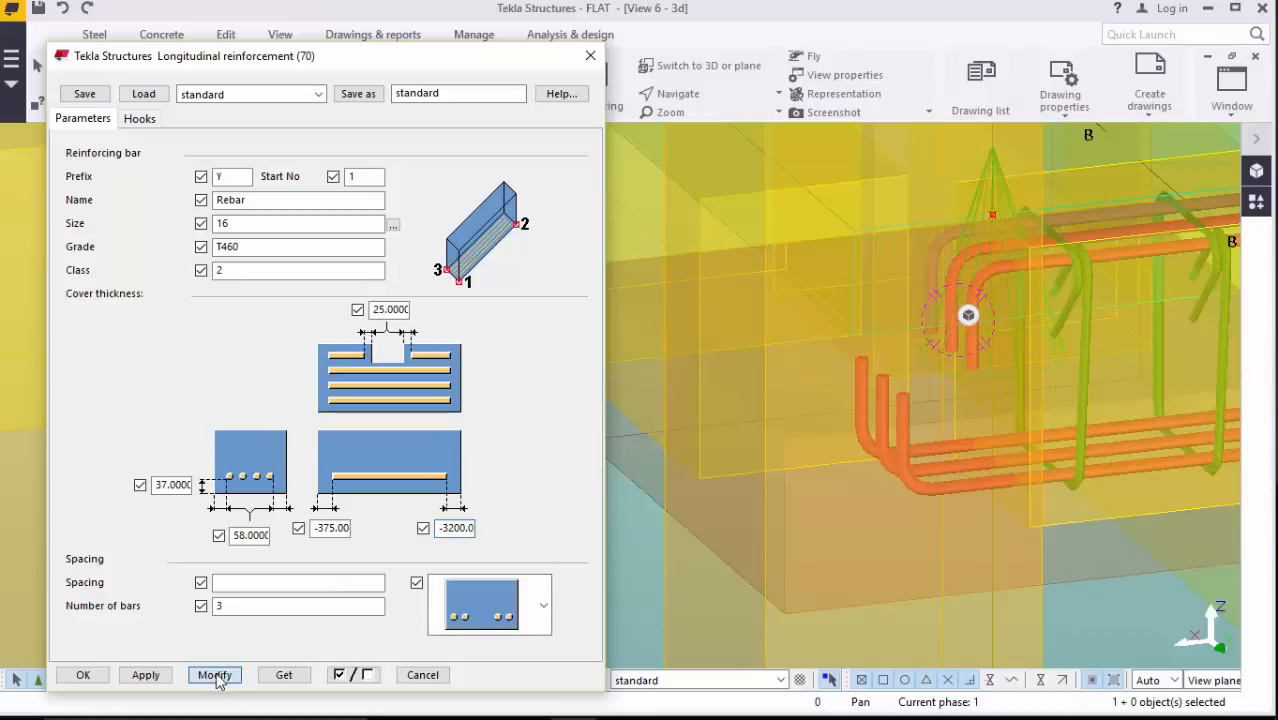
Step: Set the end cover thickness of the three main bottom bars to -3200
double_click(986, 484)
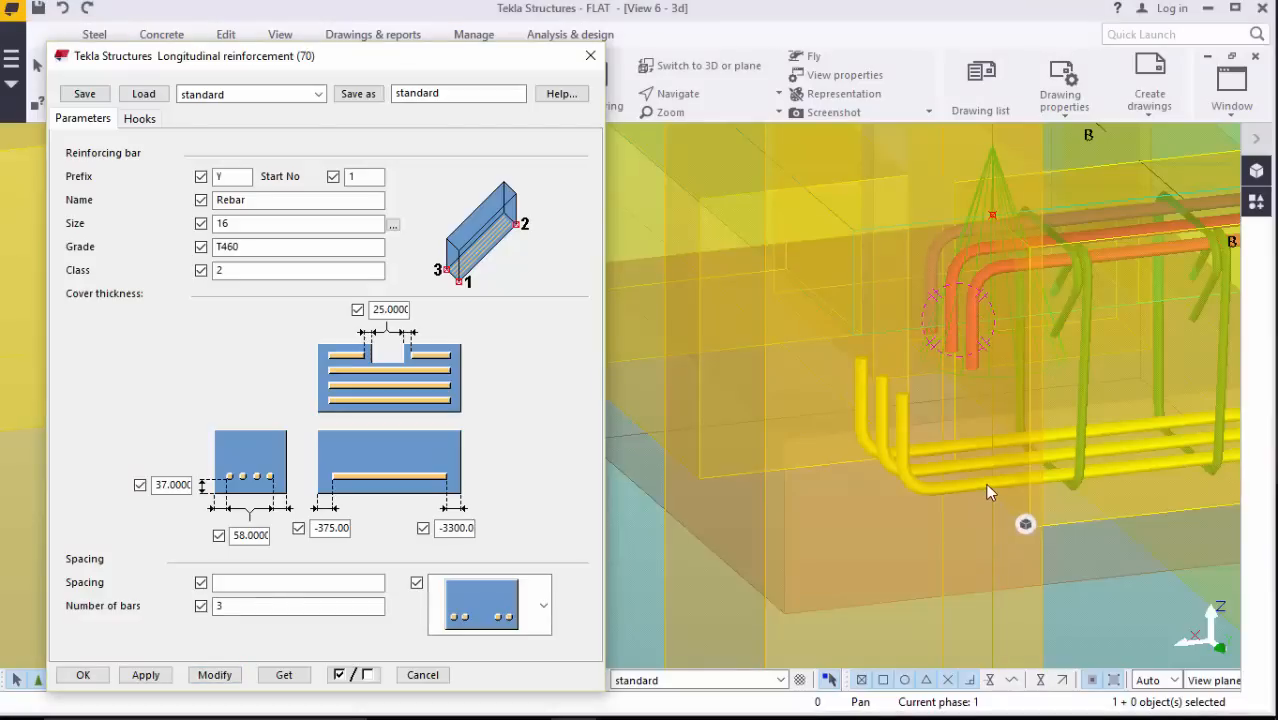
click(455, 530)
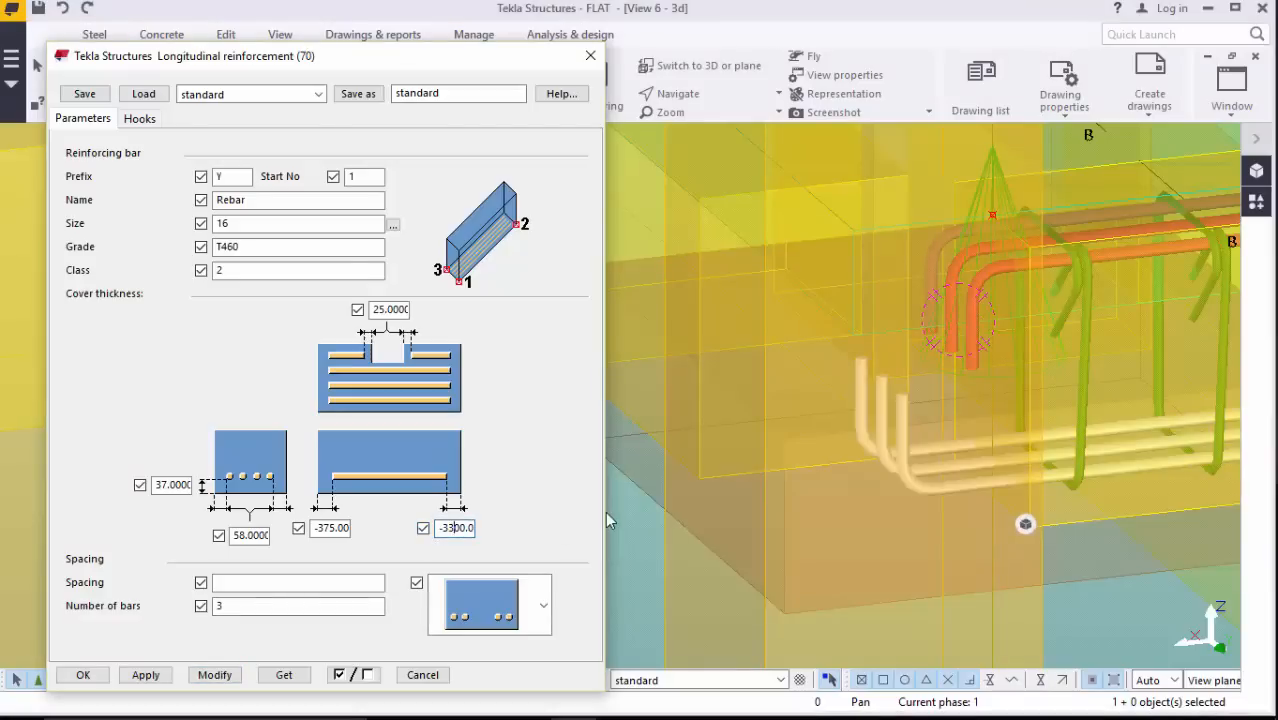
key(BackSpace)
text(2)
scroll(1035, 303, down, 5)
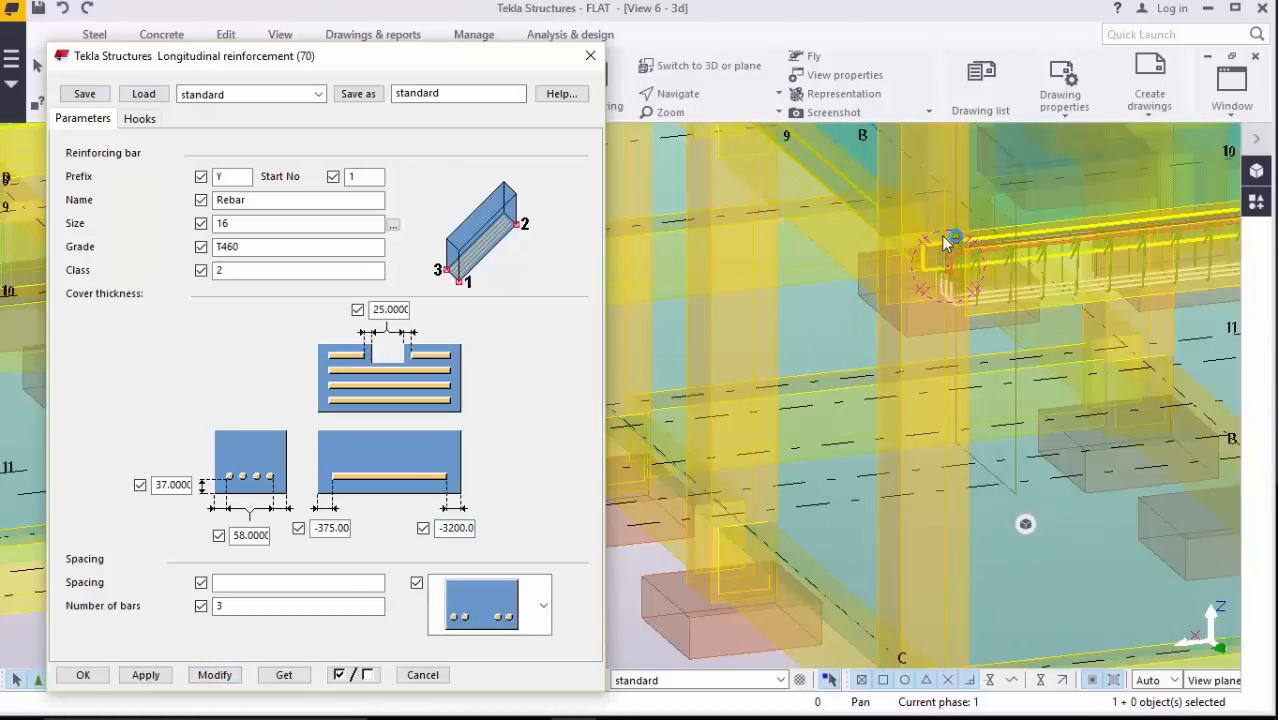
scroll(1110, 275, up, 6)
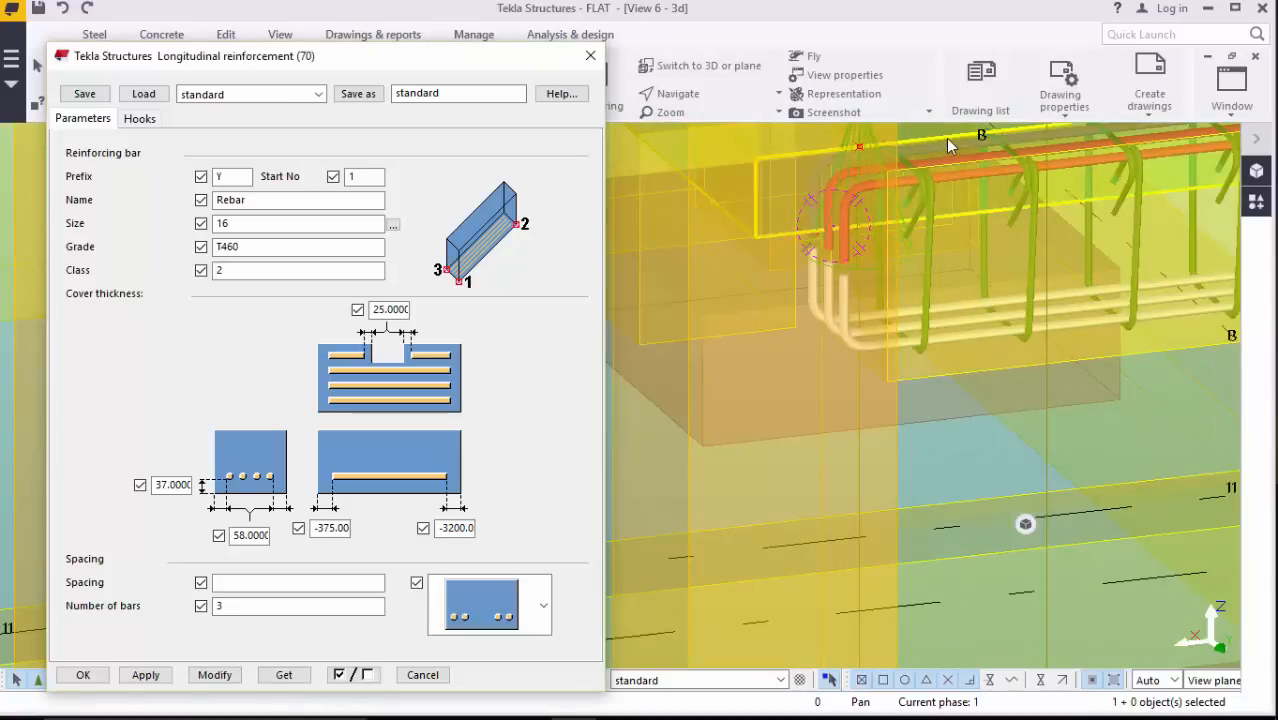
Step: Set the end cover thickness of the three main top bars to -3300 and apply it to the bars
click(704, 92)
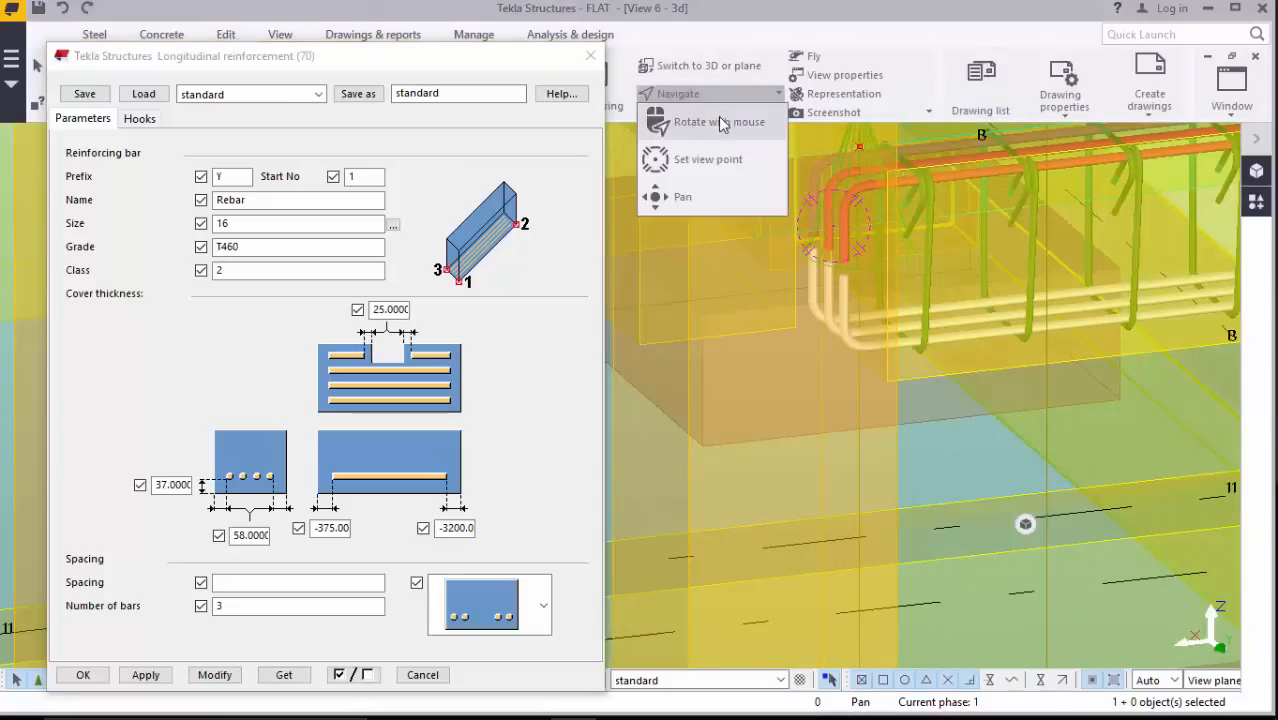
click(721, 122)
drag(851, 253, 744, 239)
drag(812, 215, 823, 259)
right_click(823, 259)
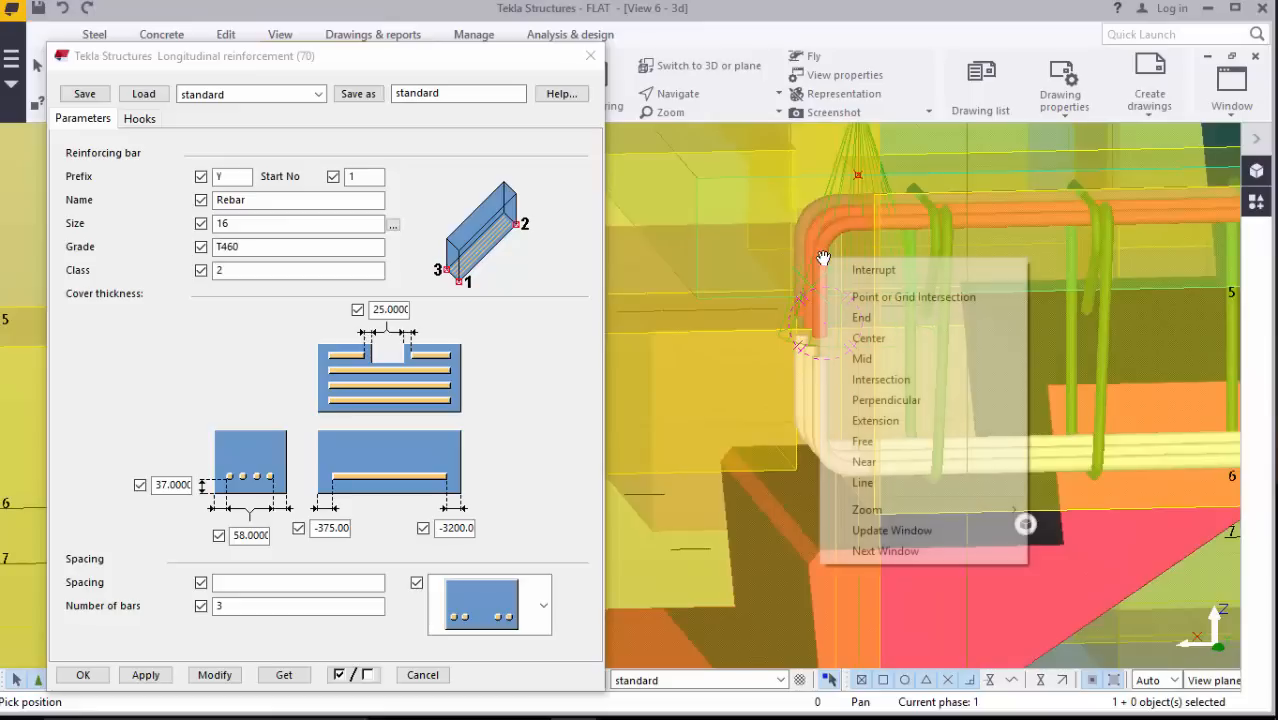
click(850, 268)
scroll(830, 234, up, 3)
double_click(830, 232)
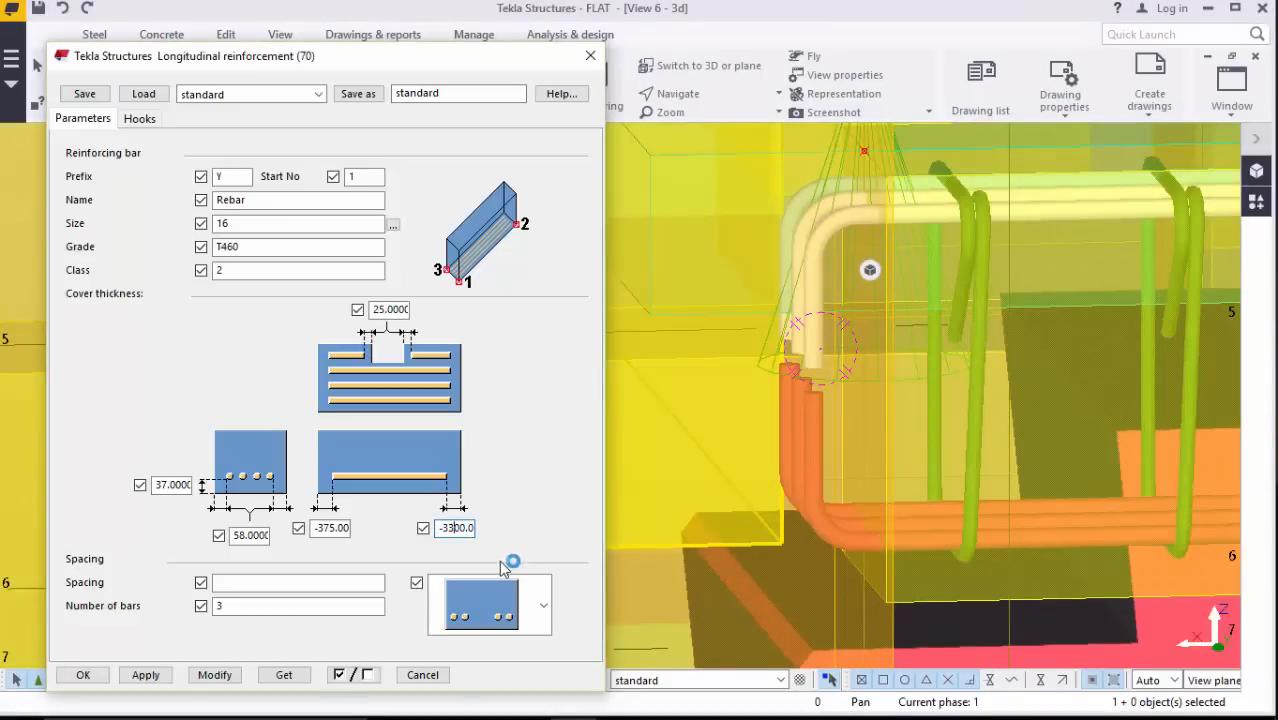
click(218, 674)
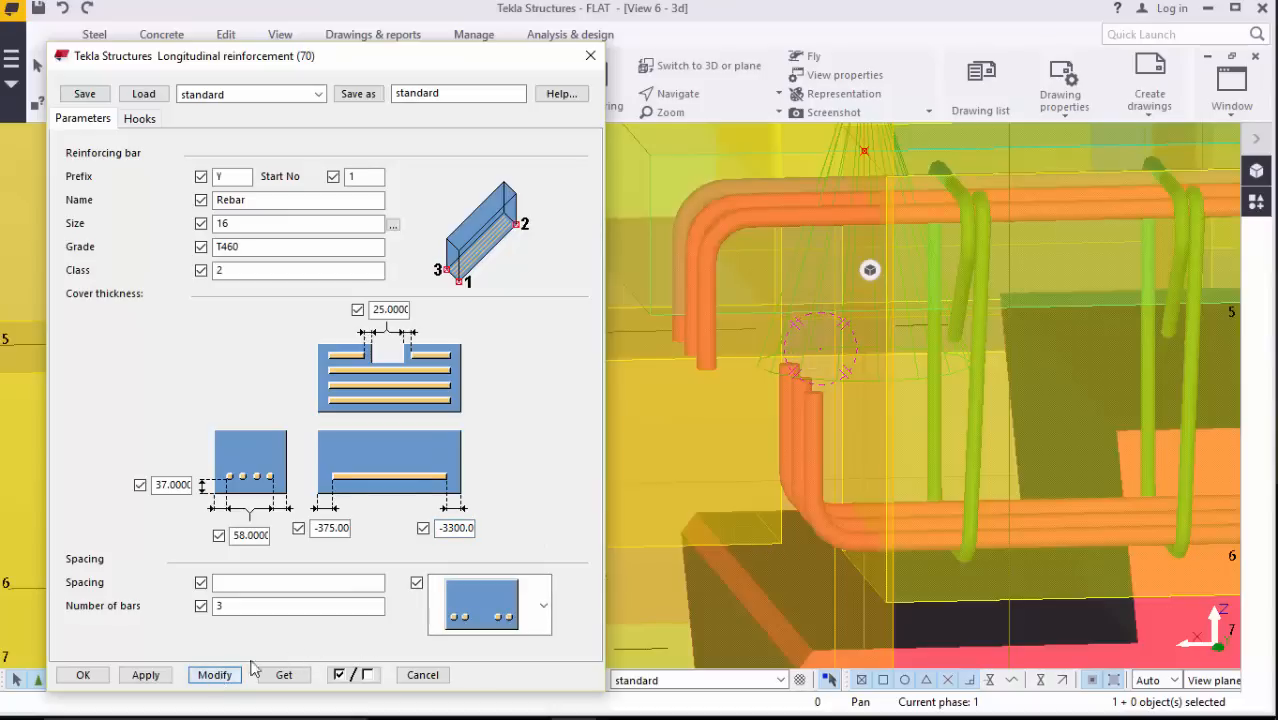
Step: Set the three main bottom bars' end cover thickness to -3300 and start cover thickness to -150, and apply both to the bars
double_click(817, 424)
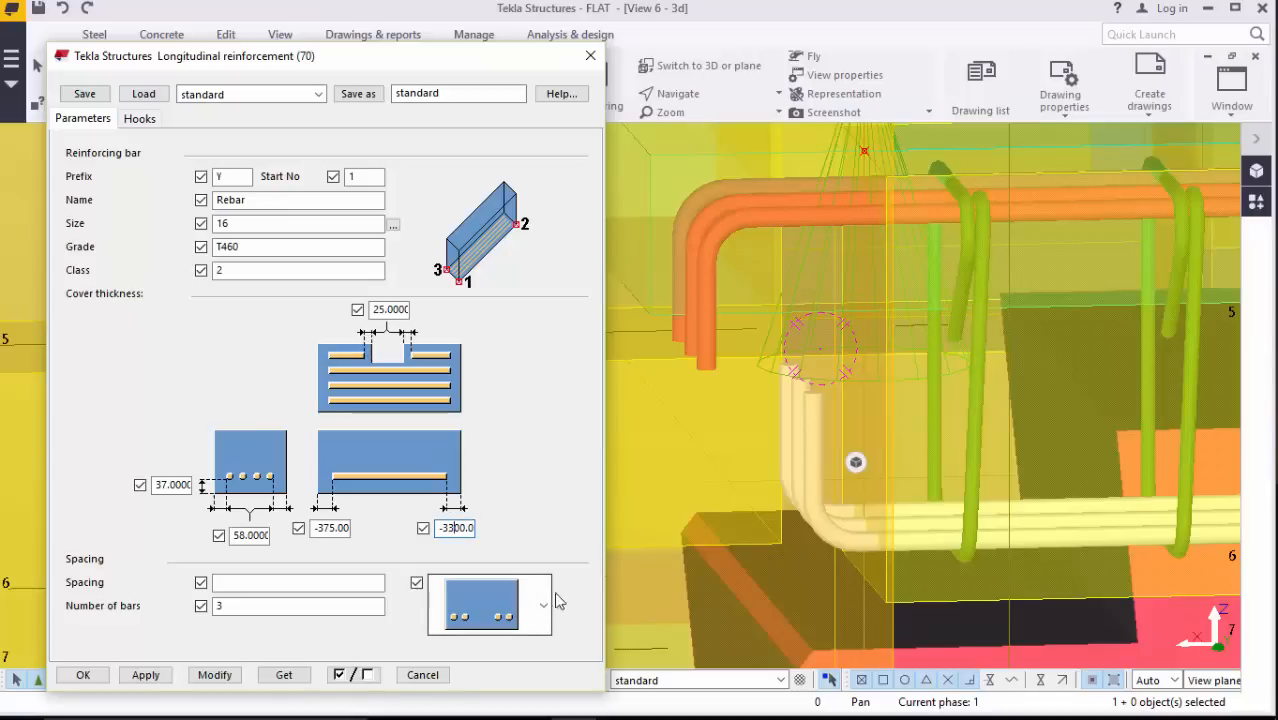
click(215, 674)
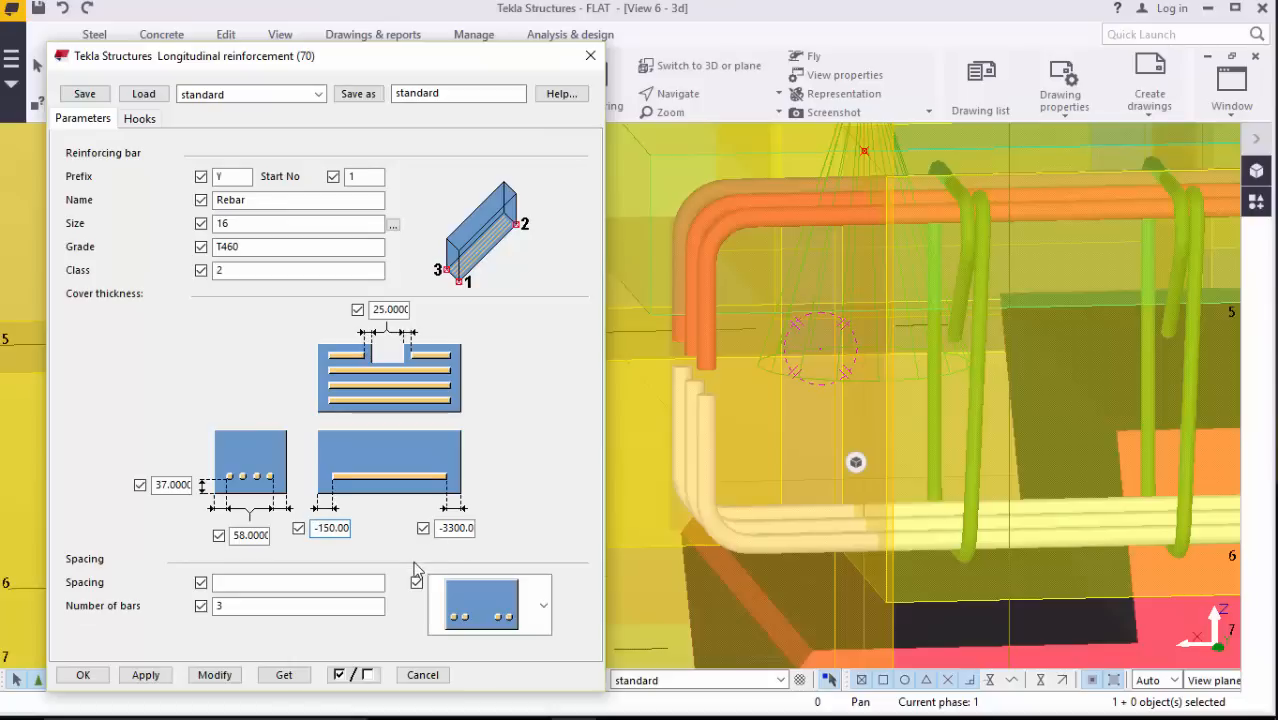
click(150, 676)
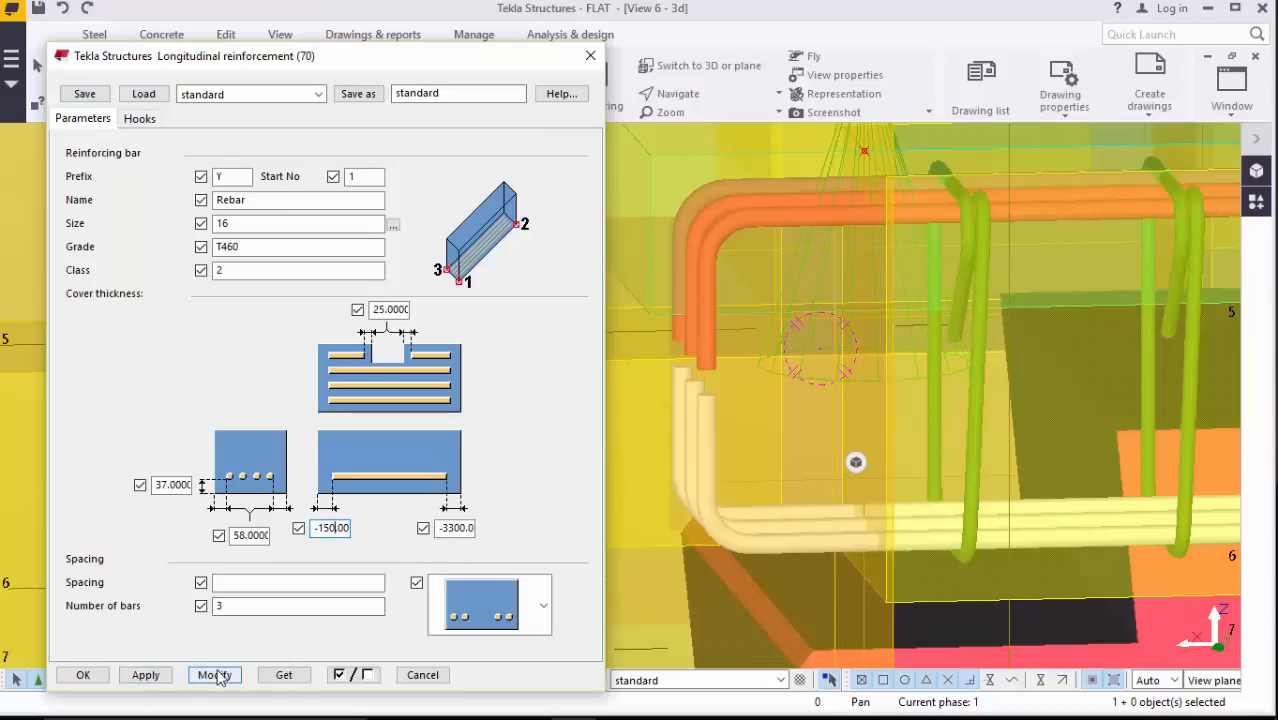
click(216, 676)
click(153, 678)
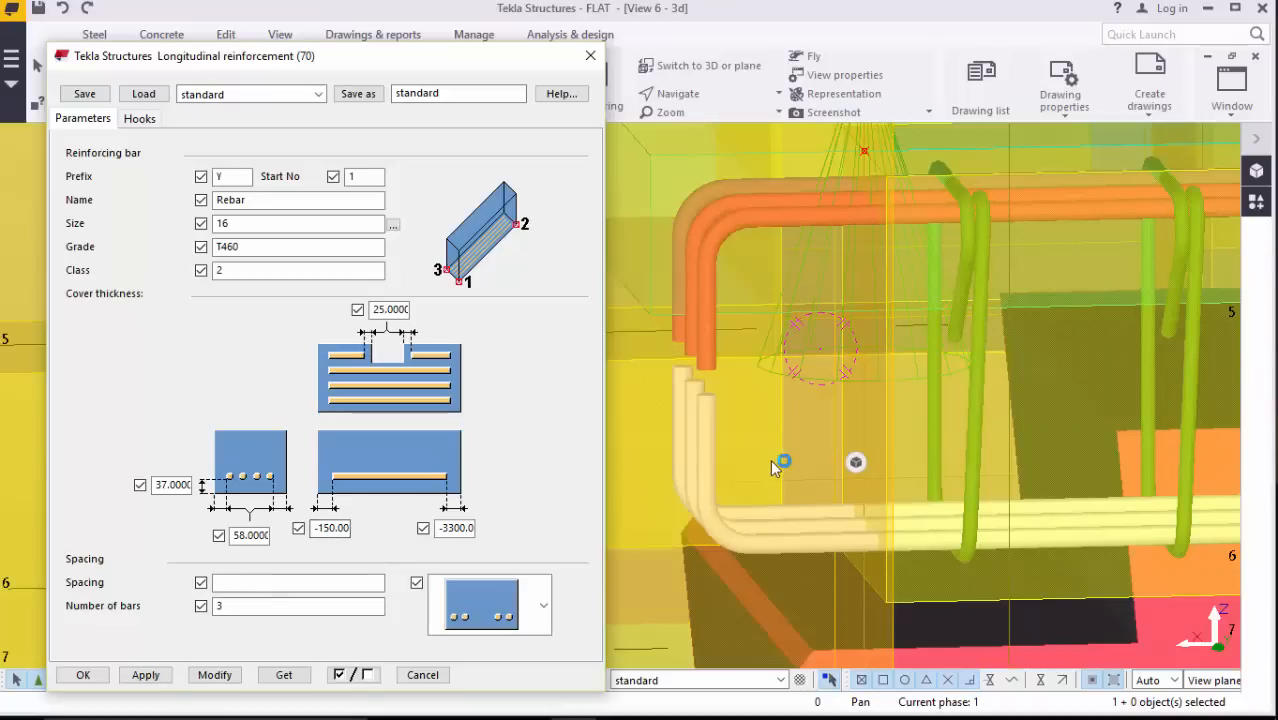
Step: Set the start cover thickness of the three main top bars to -150, apply it and close the longitudinal reinforcement settings
scroll(770, 459, down, 5)
scroll(752, 478, down, 6)
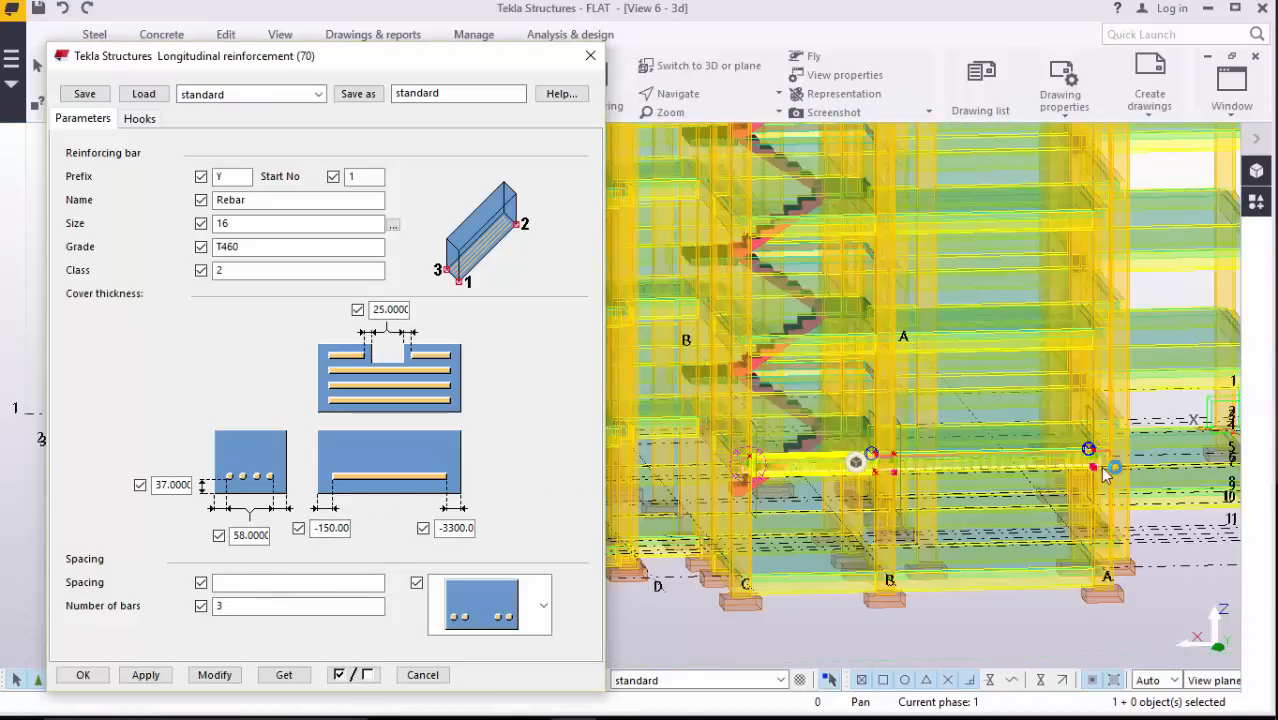
scroll(1107, 472, up, 8)
scroll(1107, 472, up, 6)
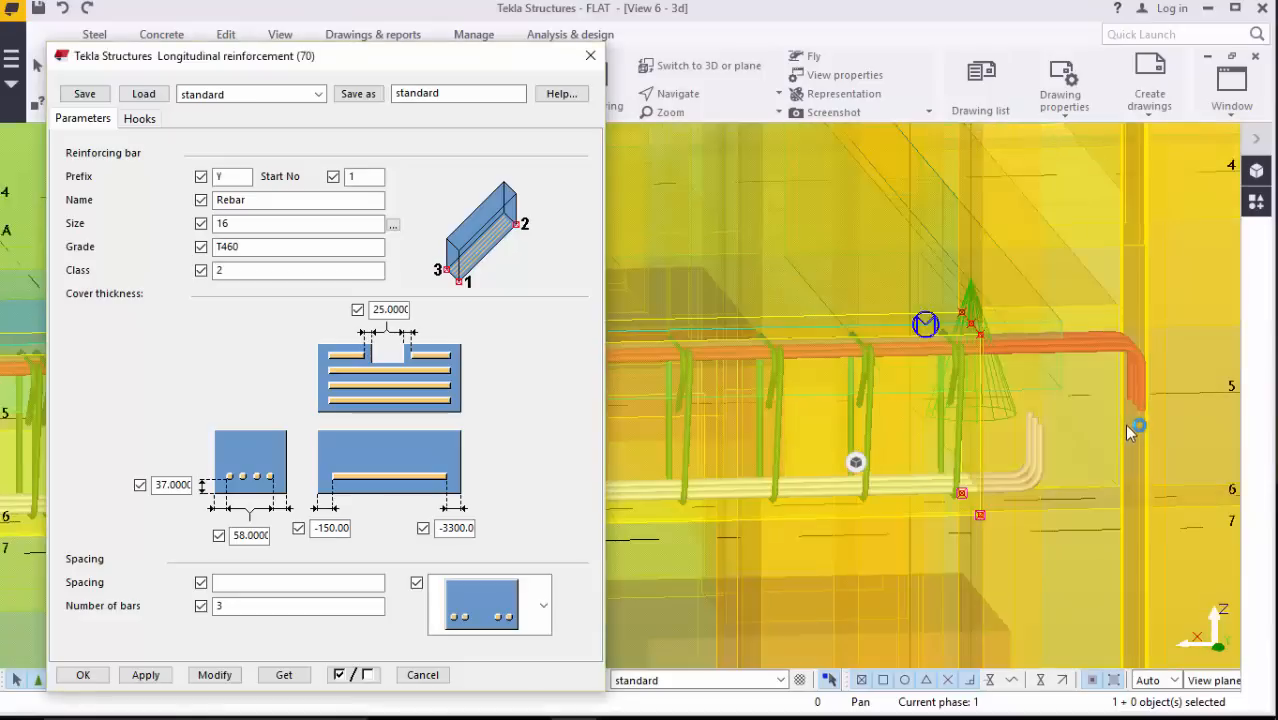
double_click(1160, 359)
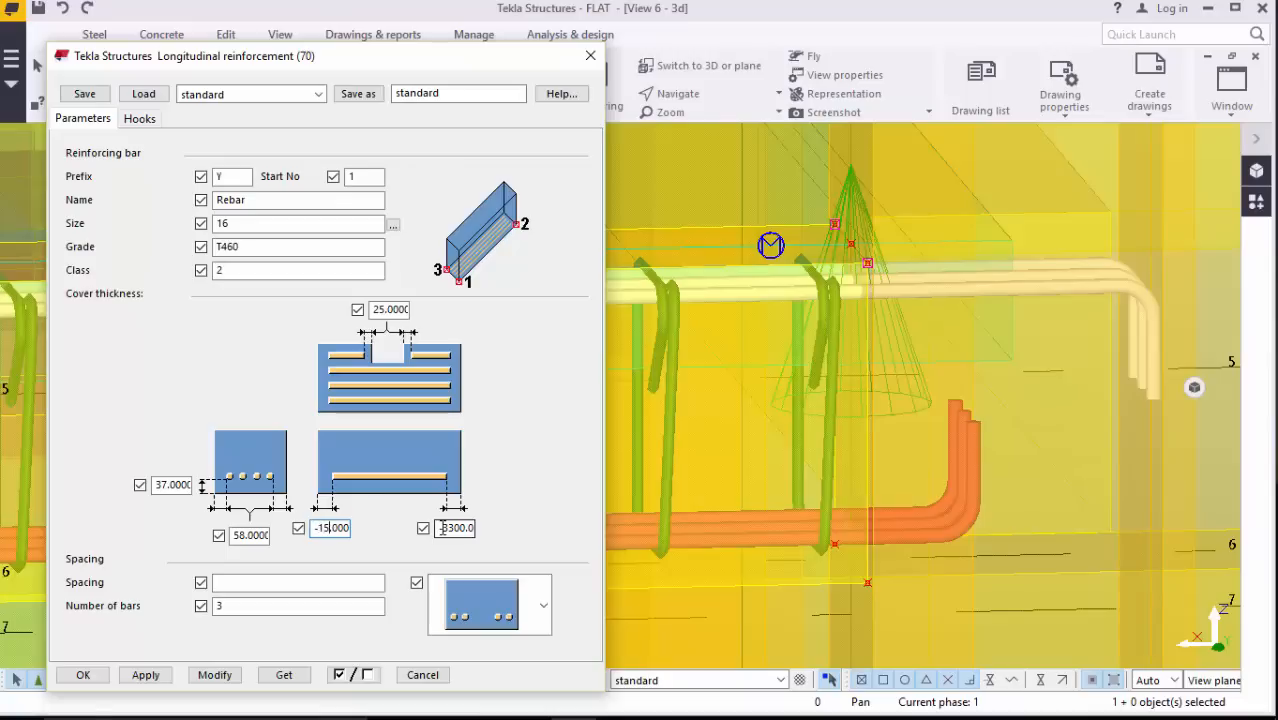
click(214, 676)
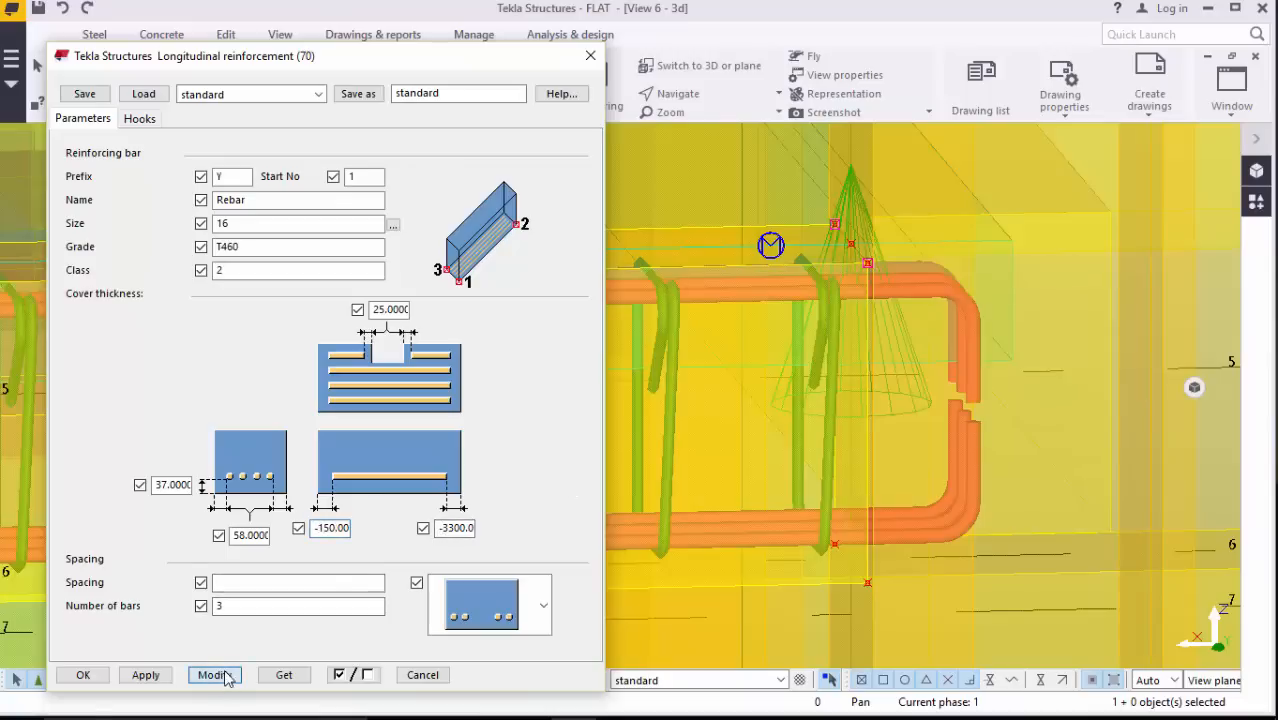
click(83, 676)
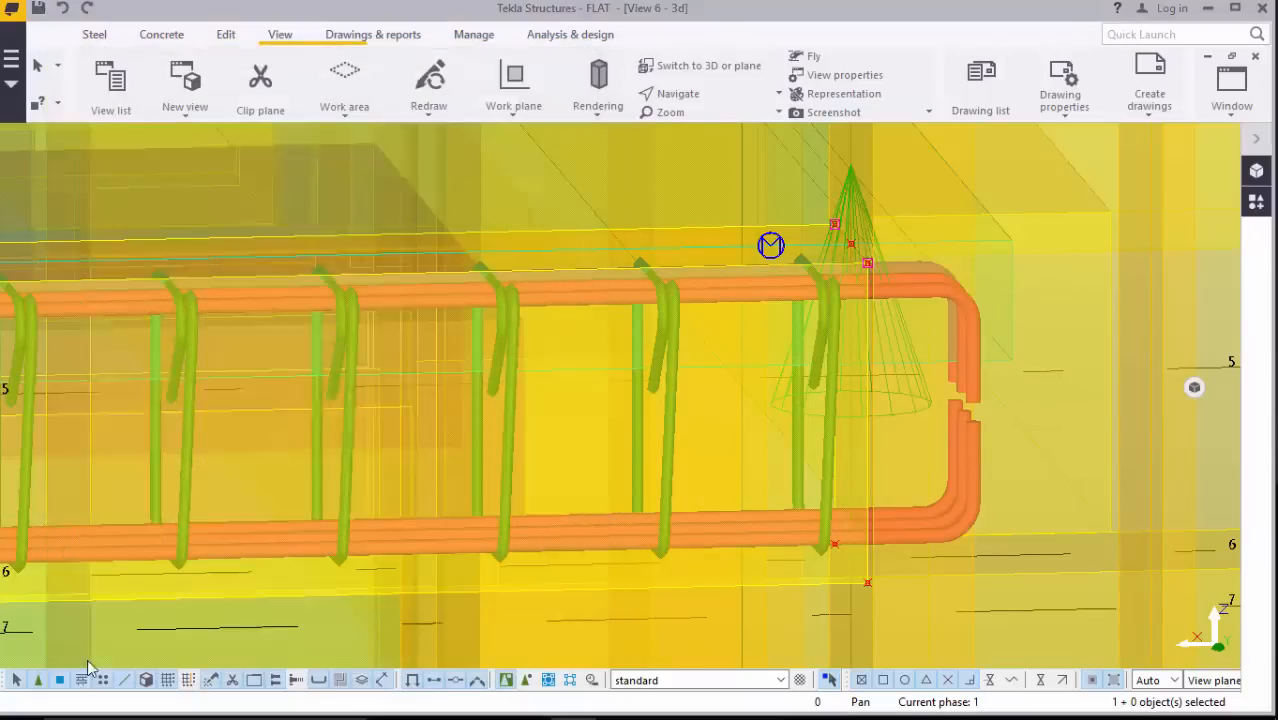
Step: Examine the hooked ends of the main top and bottom bars at the beam's end from several angles
scroll(675, 342, down, 3)
scroll(697, 345, down, 5)
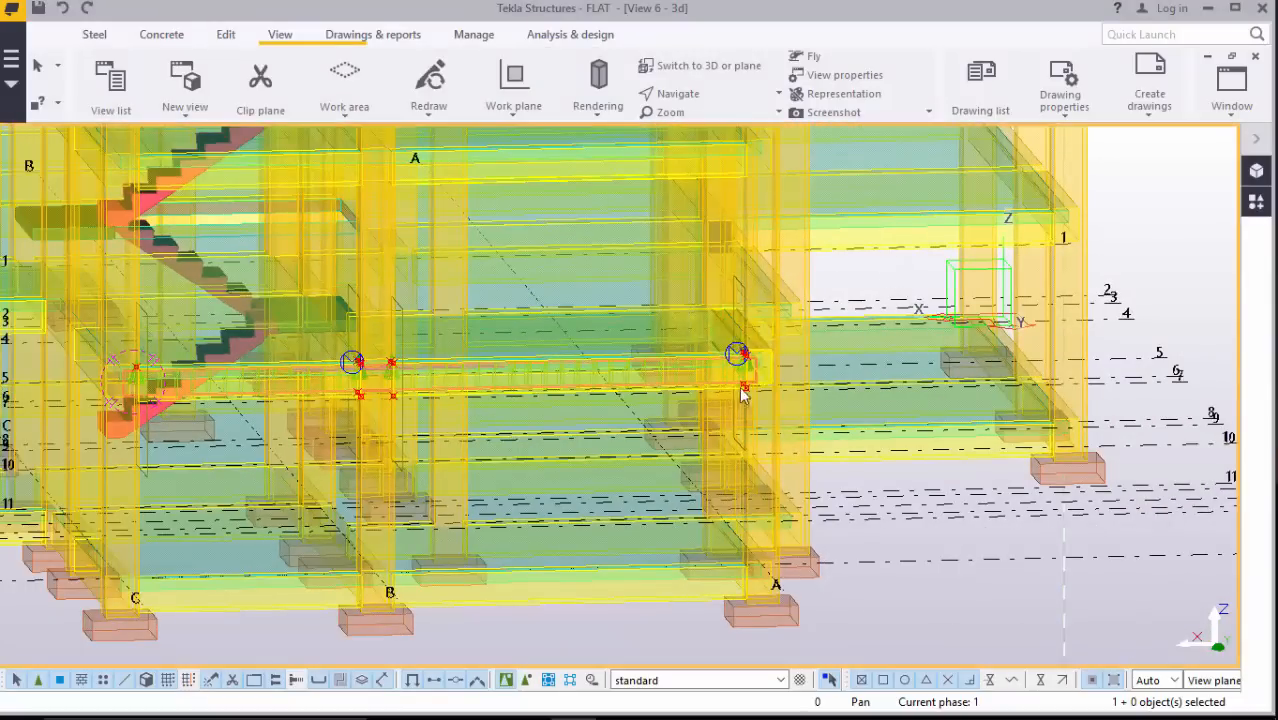
scroll(737, 385, up, 3)
click(688, 100)
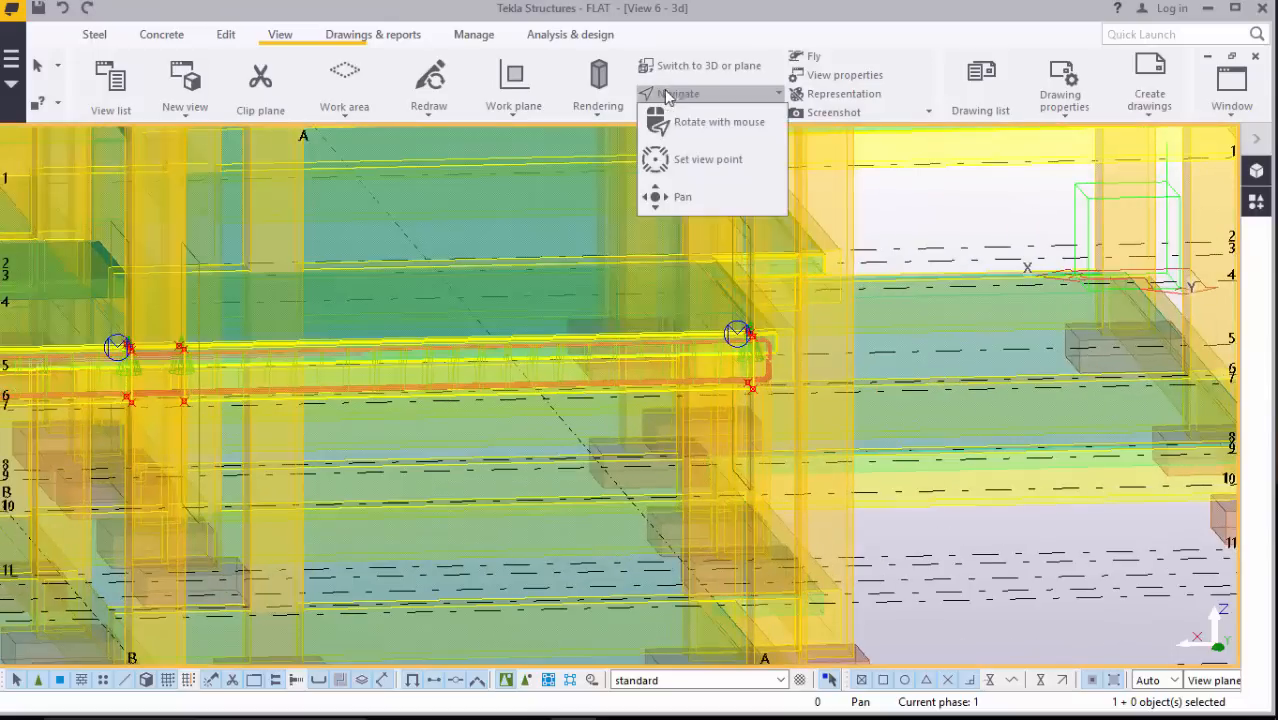
click(693, 122)
drag(762, 369, 802, 369)
scroll(802, 369, up, 5)
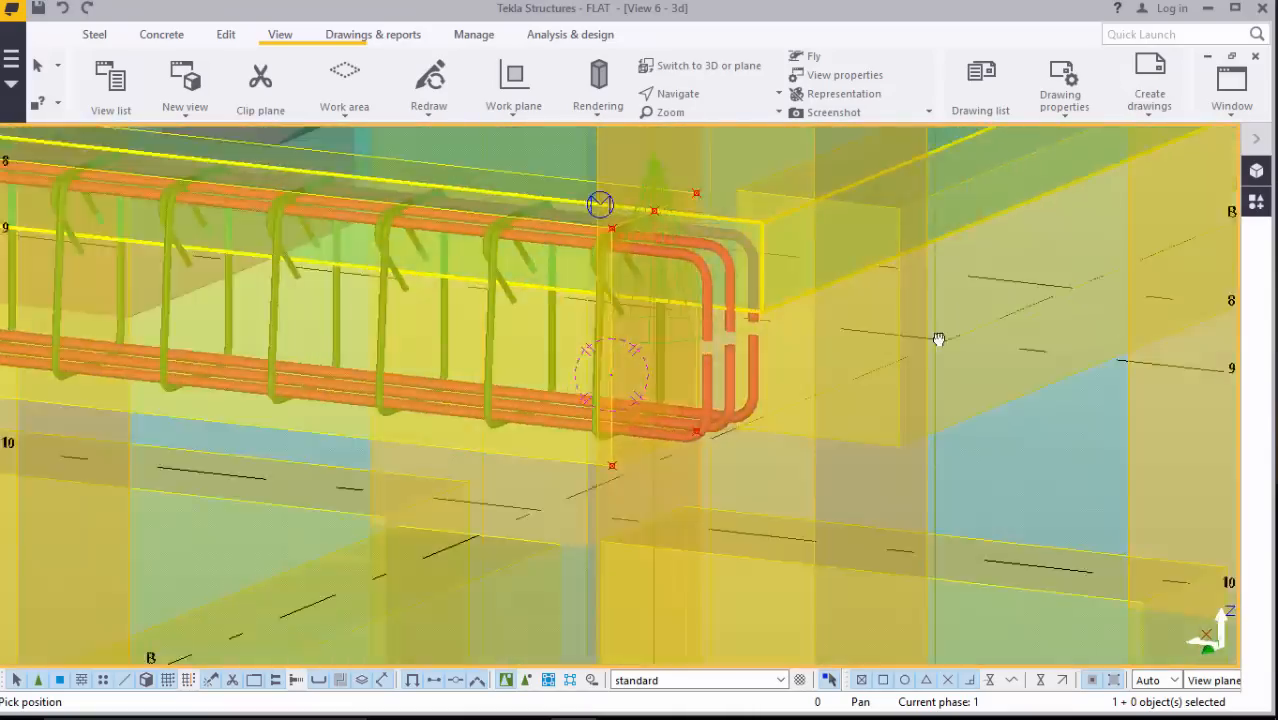
drag(938, 340, 569, 329)
scroll(558, 245, up, 5)
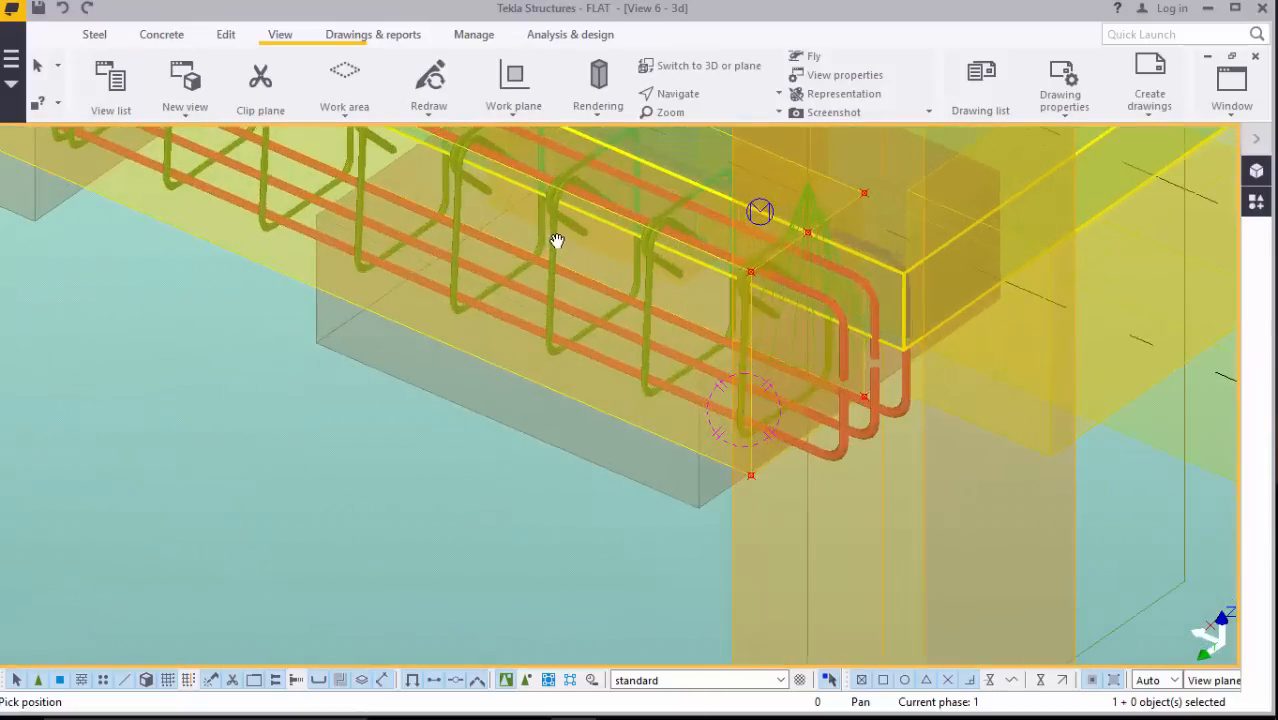
right_click(556, 242)
click(570, 249)
Step: Change the start and end hooks of the beam's 12 mm stirrups to the 90-degree shape and apply it to the stirrups
double_click(558, 215)
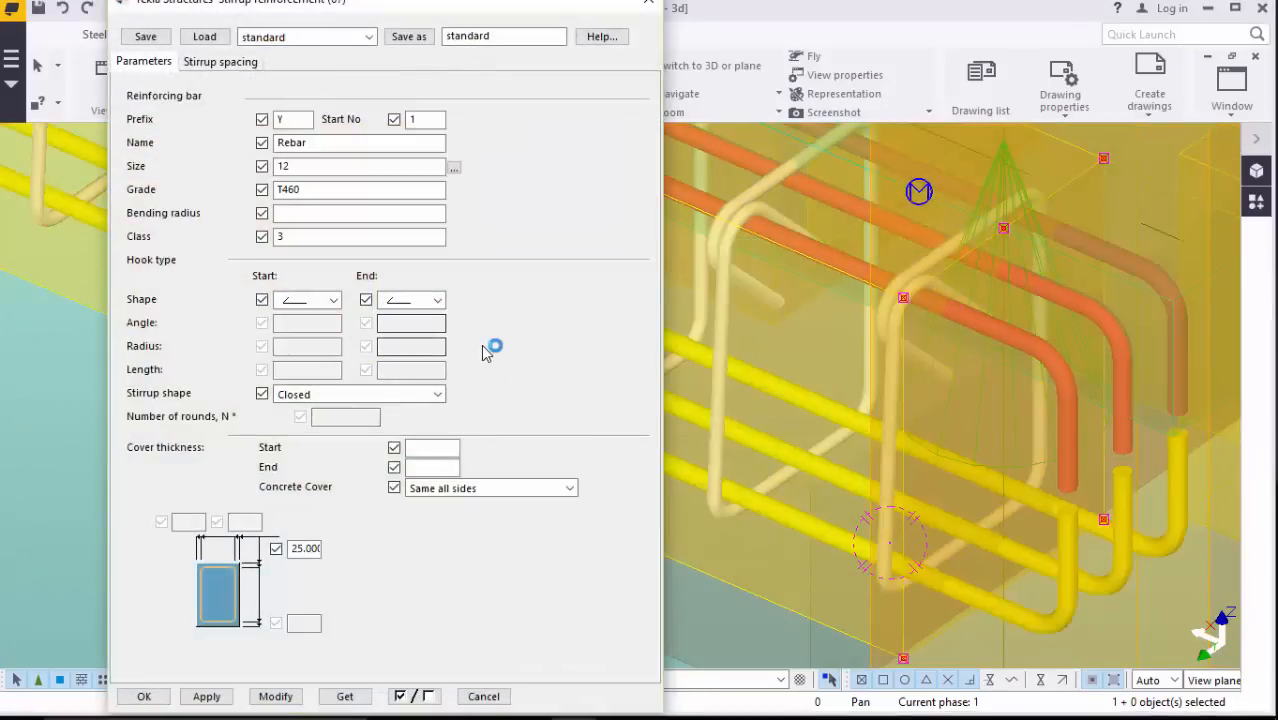
click(437, 301)
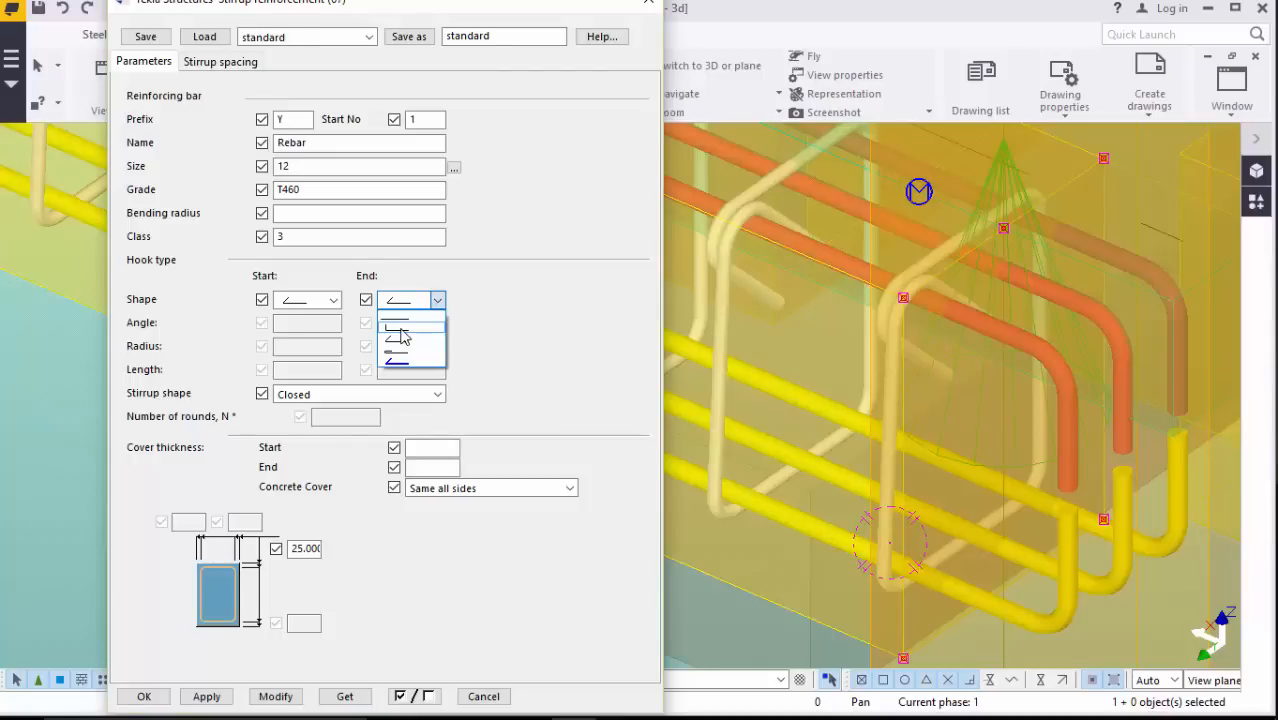
click(399, 332)
click(334, 301)
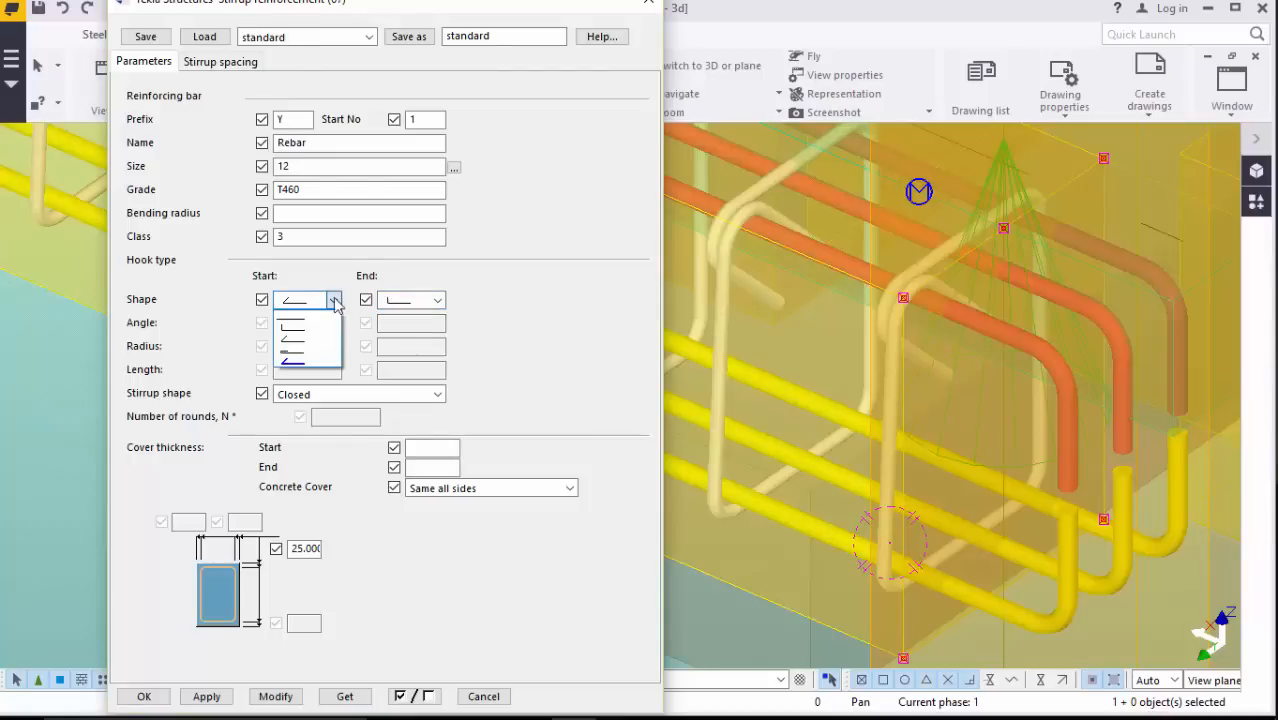
click(305, 332)
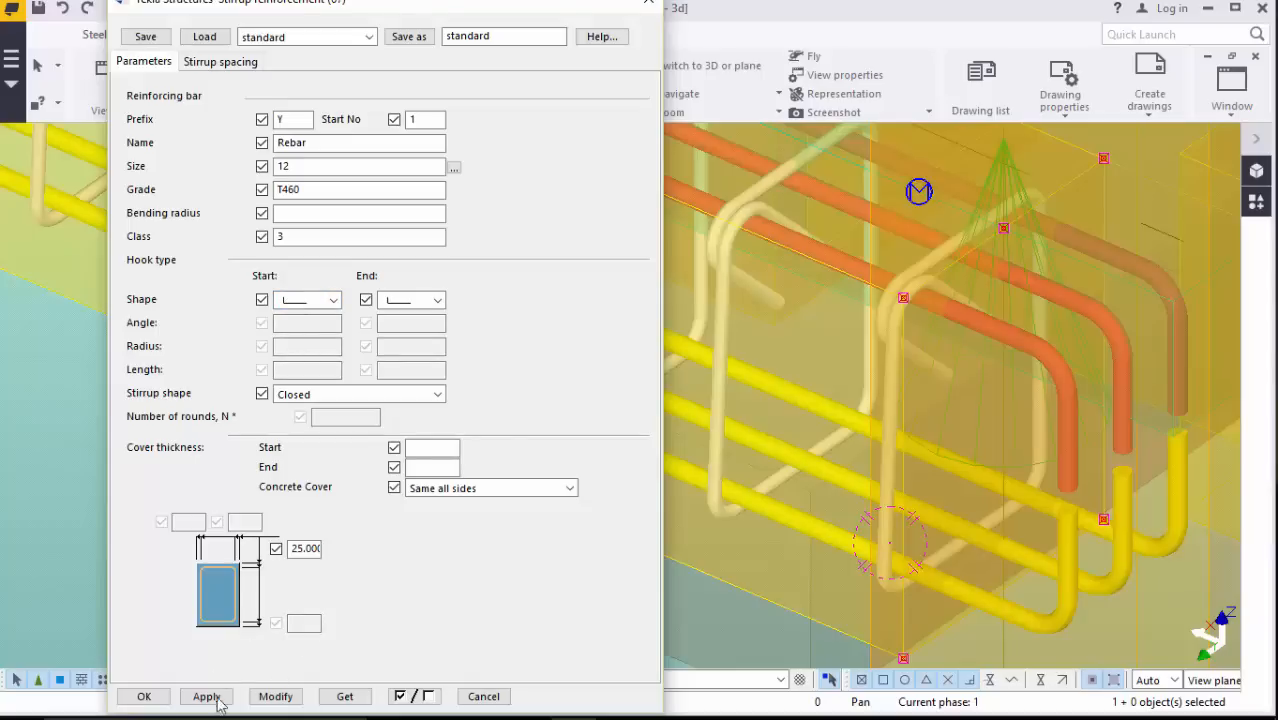
click(279, 700)
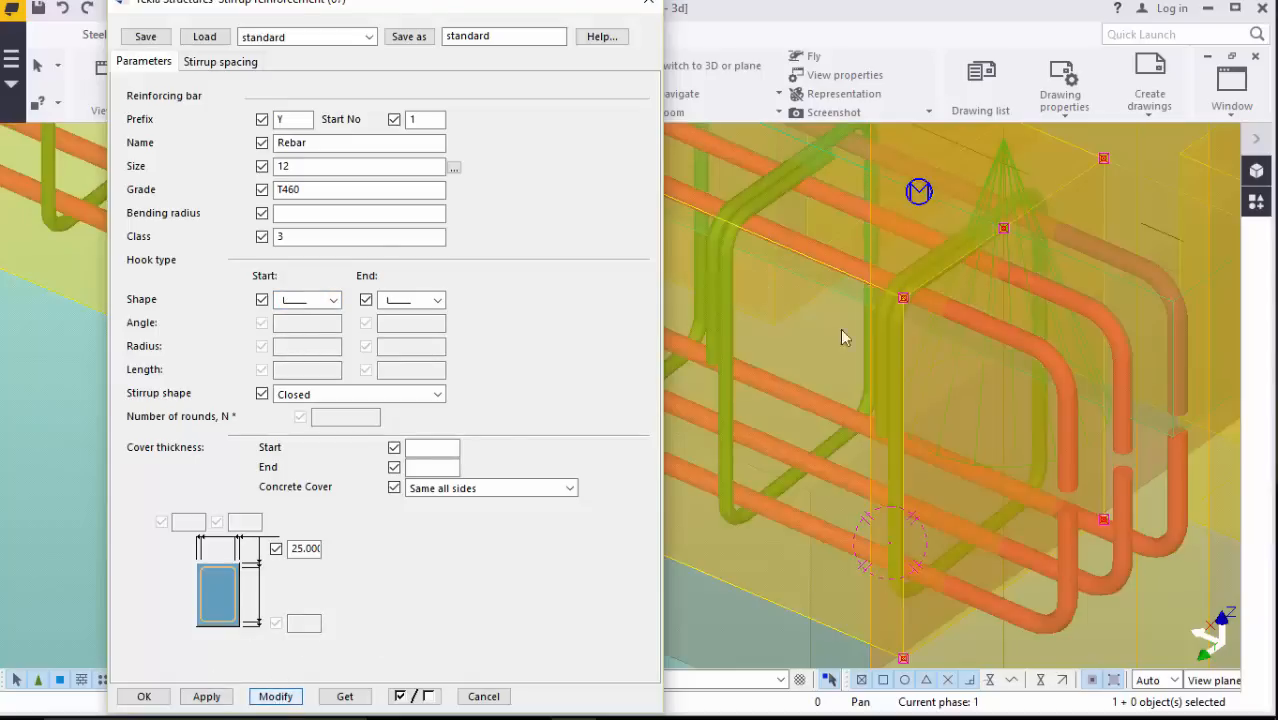
scroll(853, 311, up, 2)
scroll(901, 368, down, 1)
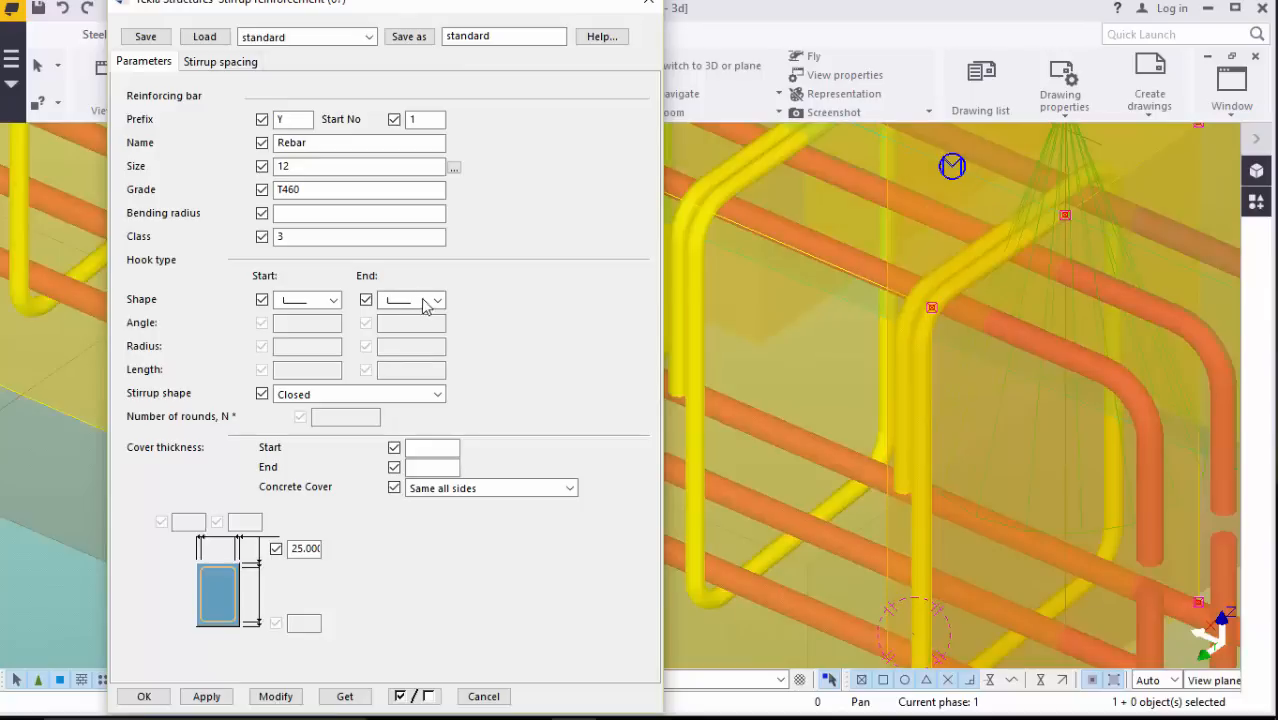
Step: Change the stirrups' start and end hooks to the custom shape with empty angle, radius and length, and apply it
click(424, 302)
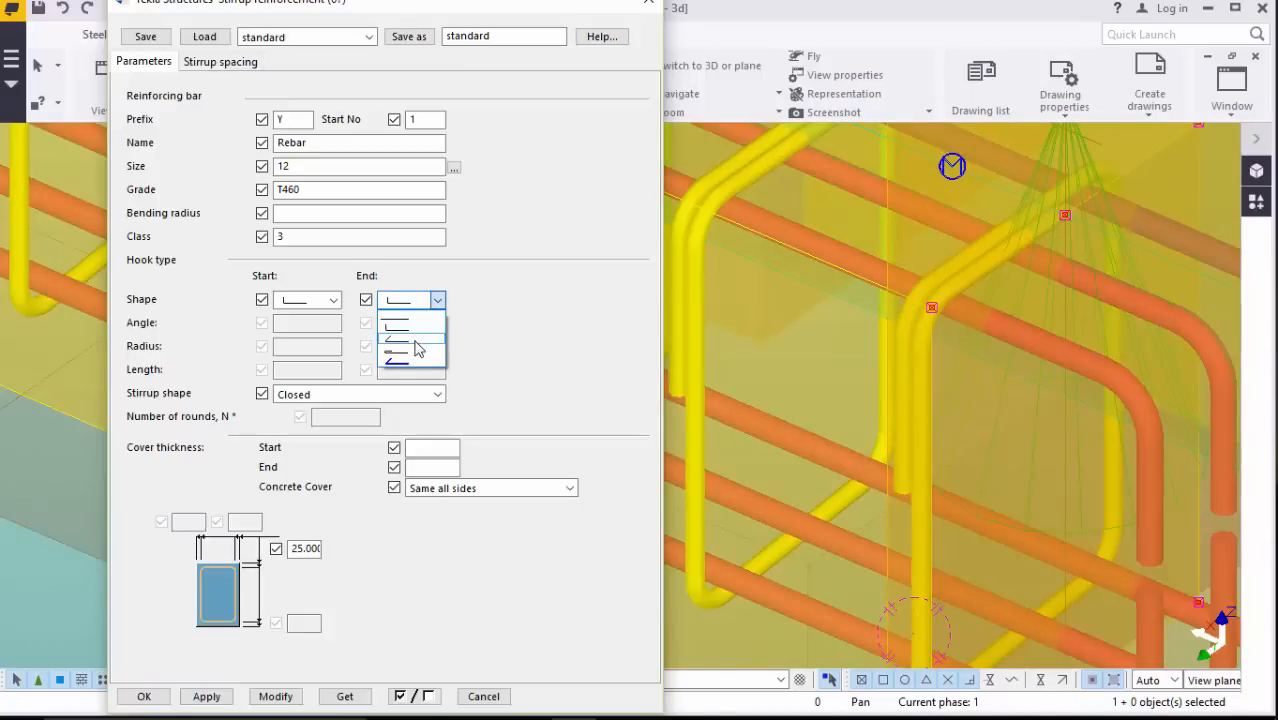
click(418, 362)
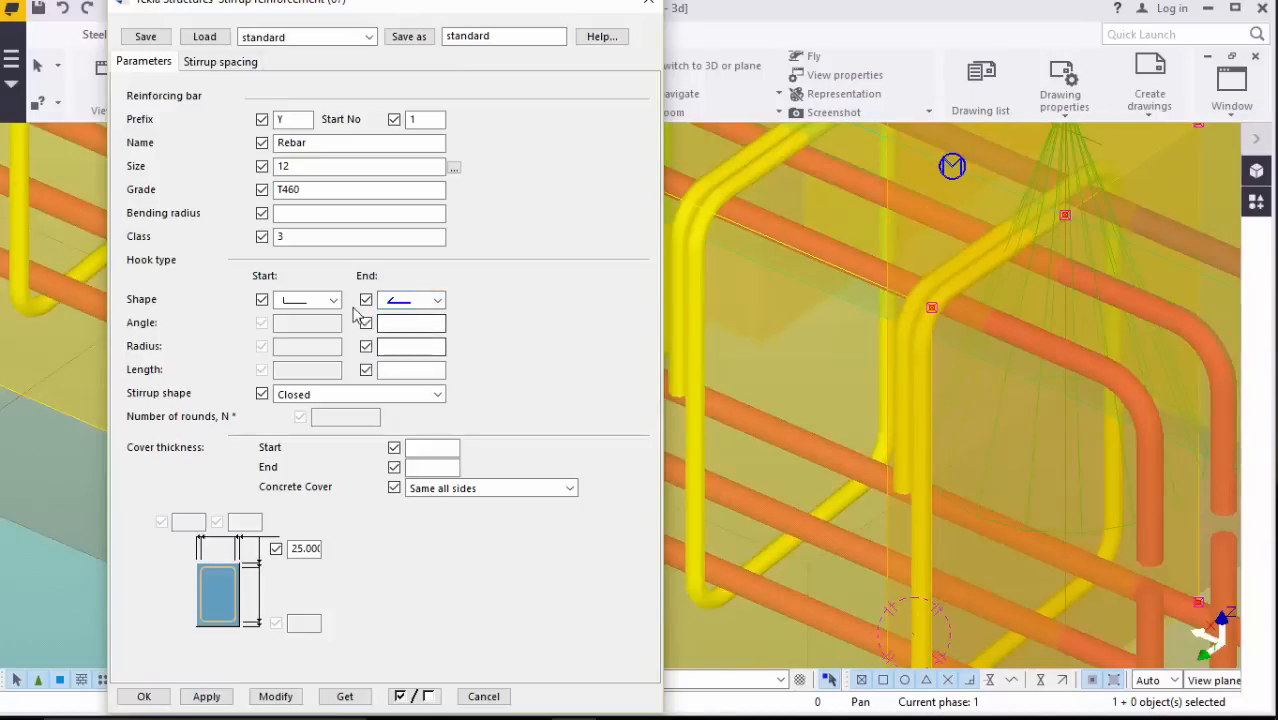
click(333, 300)
click(317, 362)
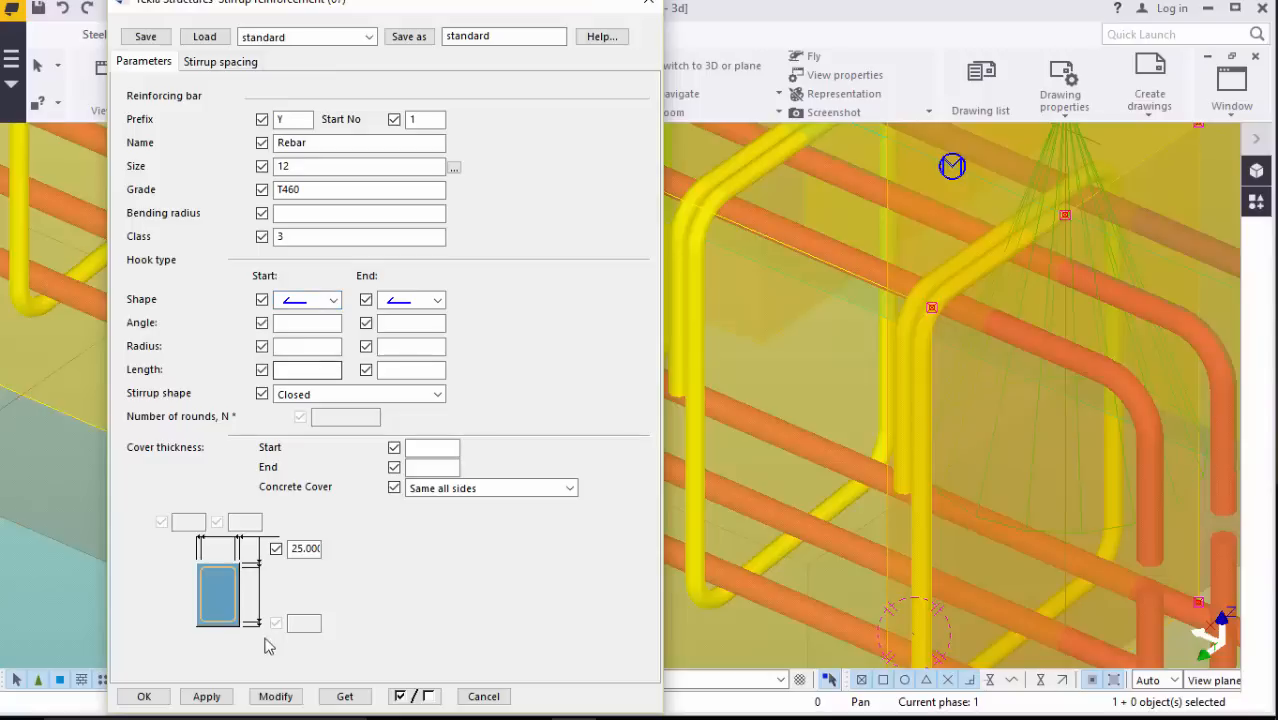
click(275, 697)
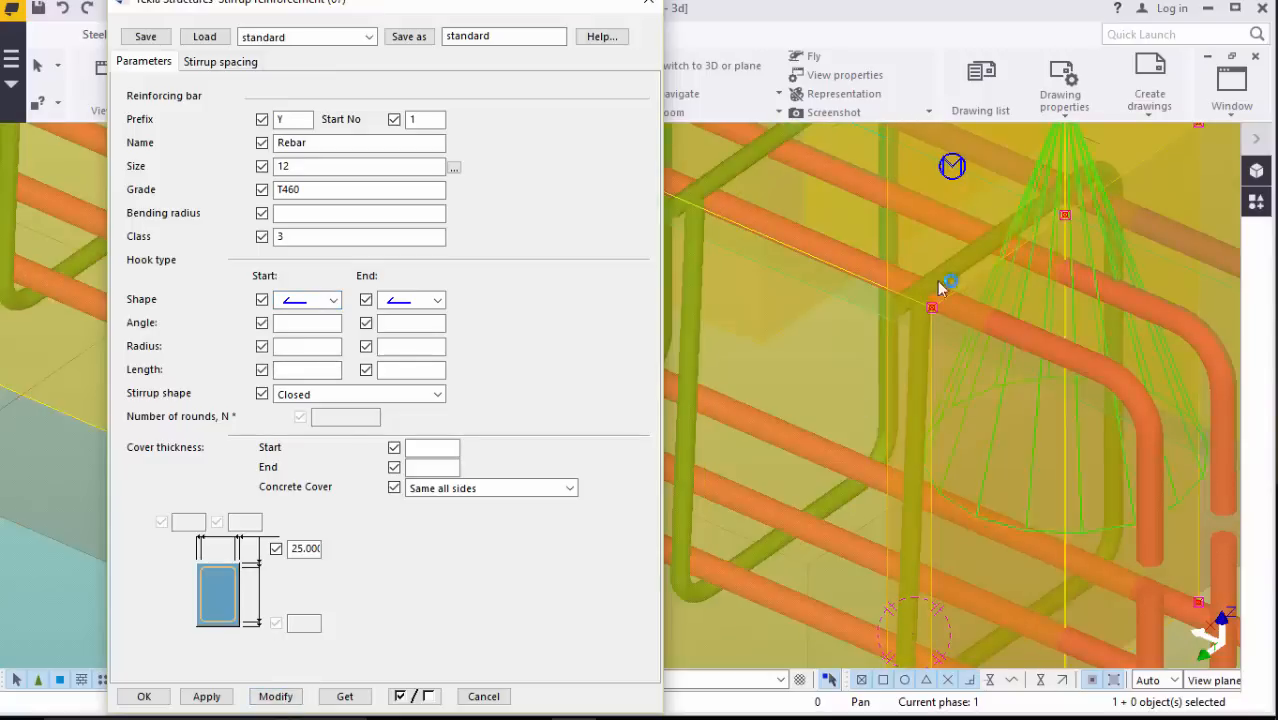
scroll(911, 312, up, 5)
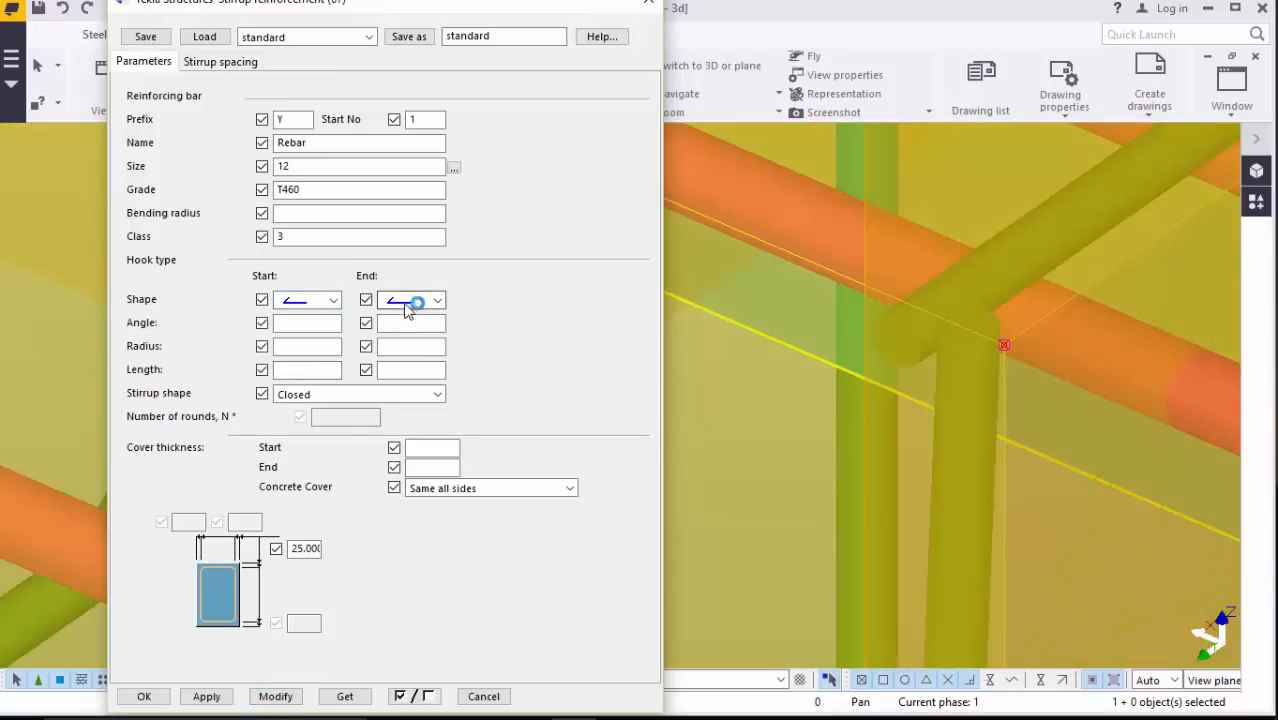
Step: Set the stirrups' start and end hooks to the standard 135-degree shape and apply it to the stirrups
click(437, 302)
click(419, 342)
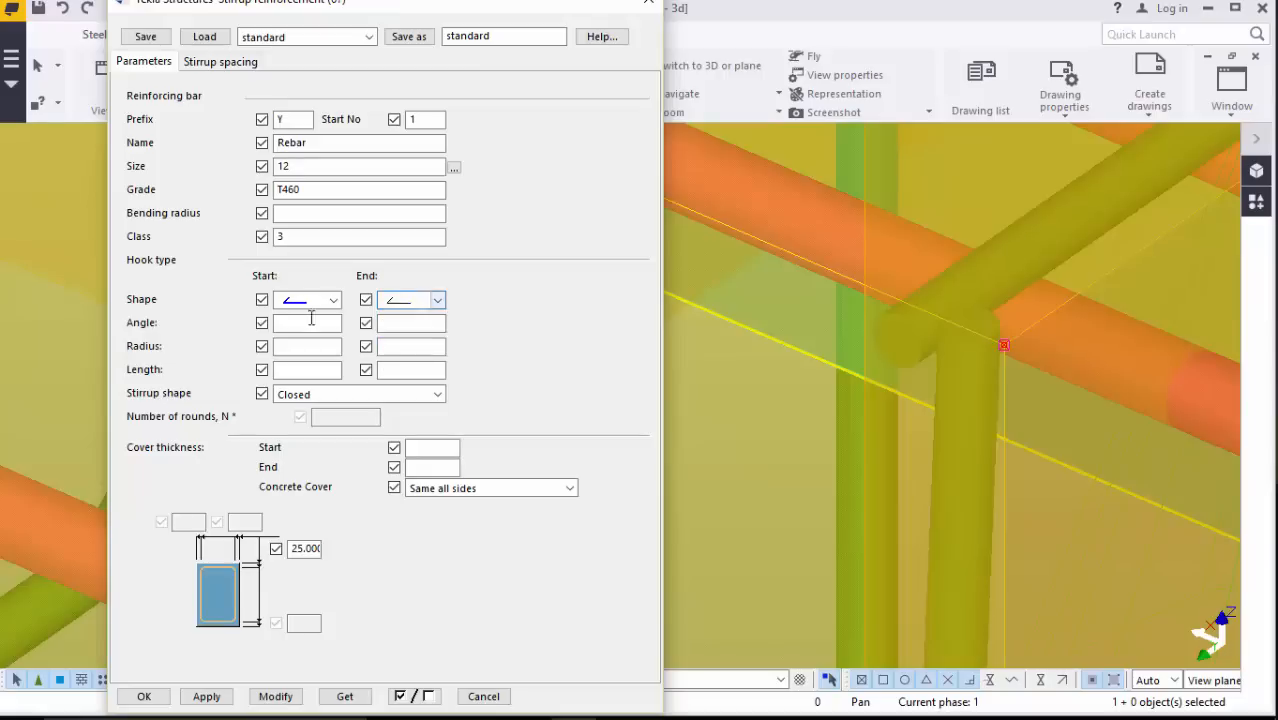
click(333, 300)
click(328, 340)
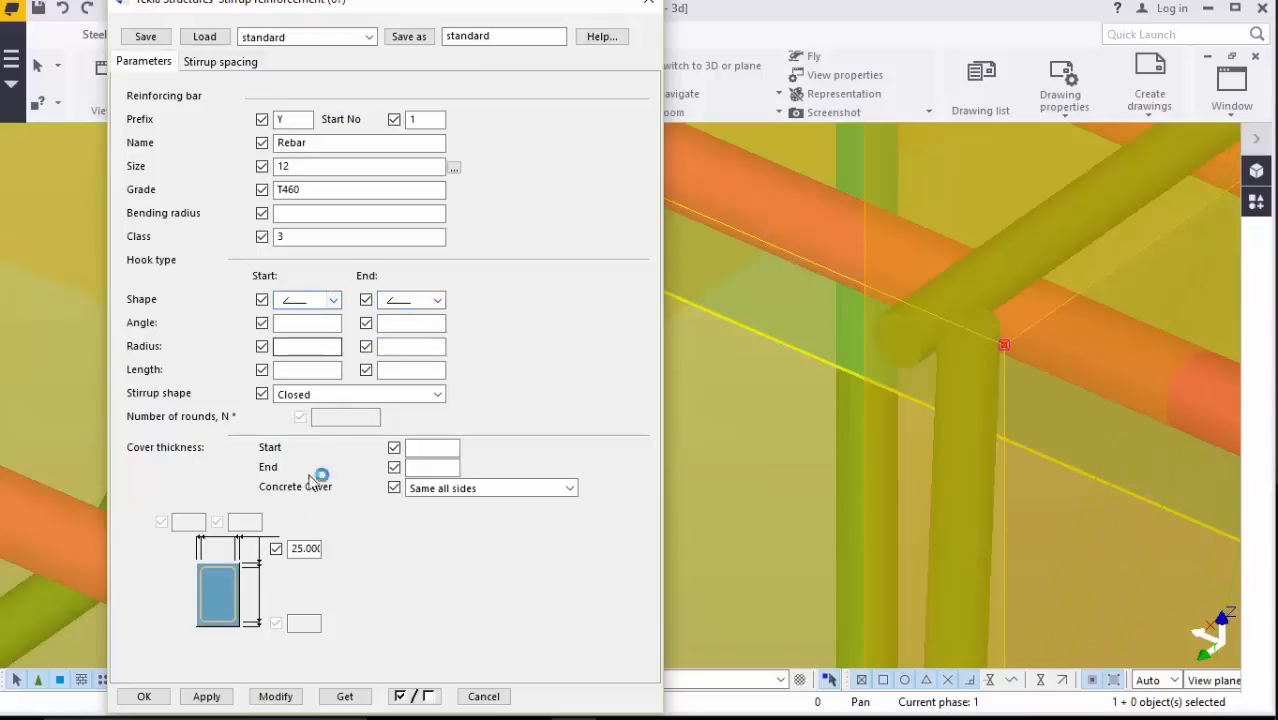
click(275, 695)
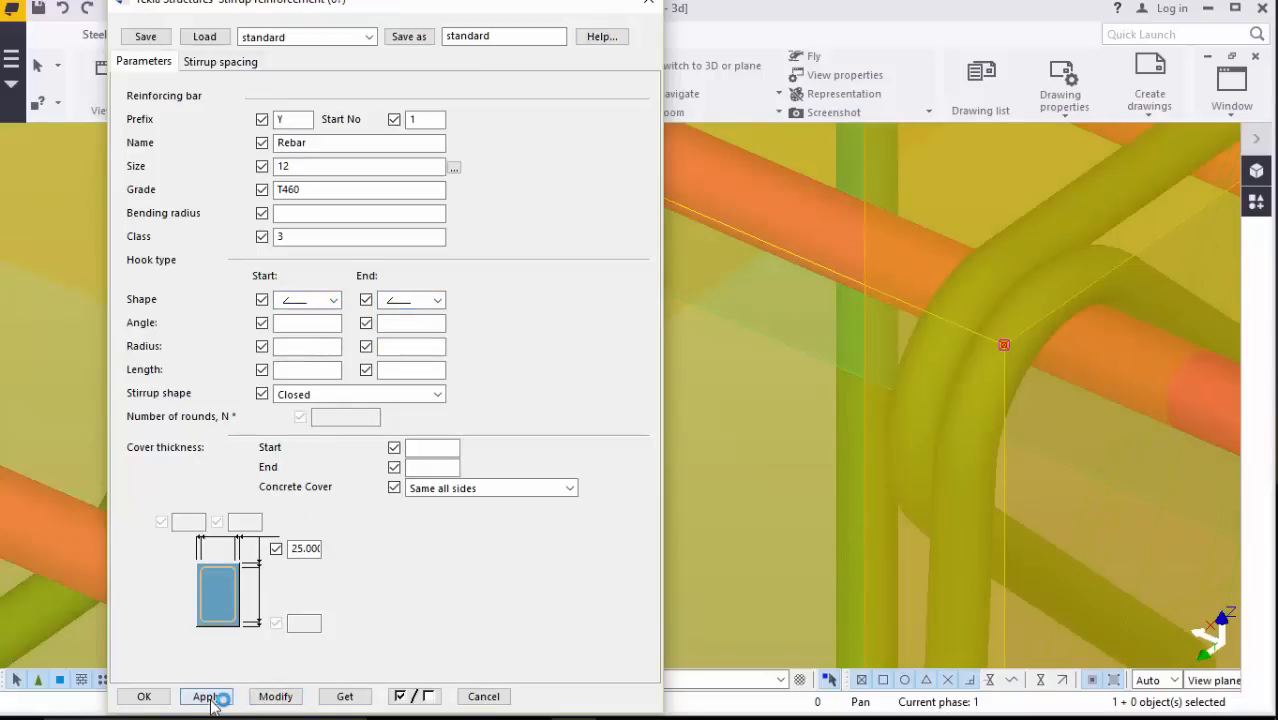
Step: Accept the stirrup reinforcement settings and review the reinforced beam's end within the surrounding frame
click(157, 698)
scroll(533, 437, down, 4)
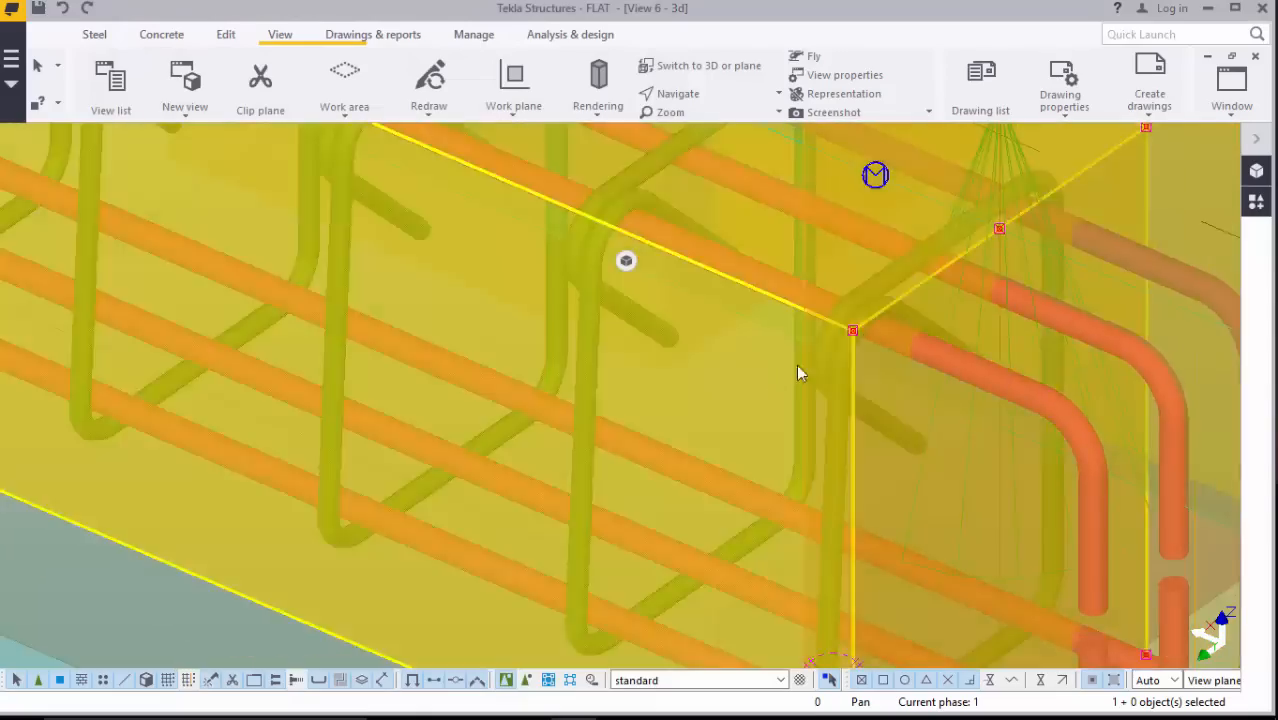
scroll(796, 372, down, 5)
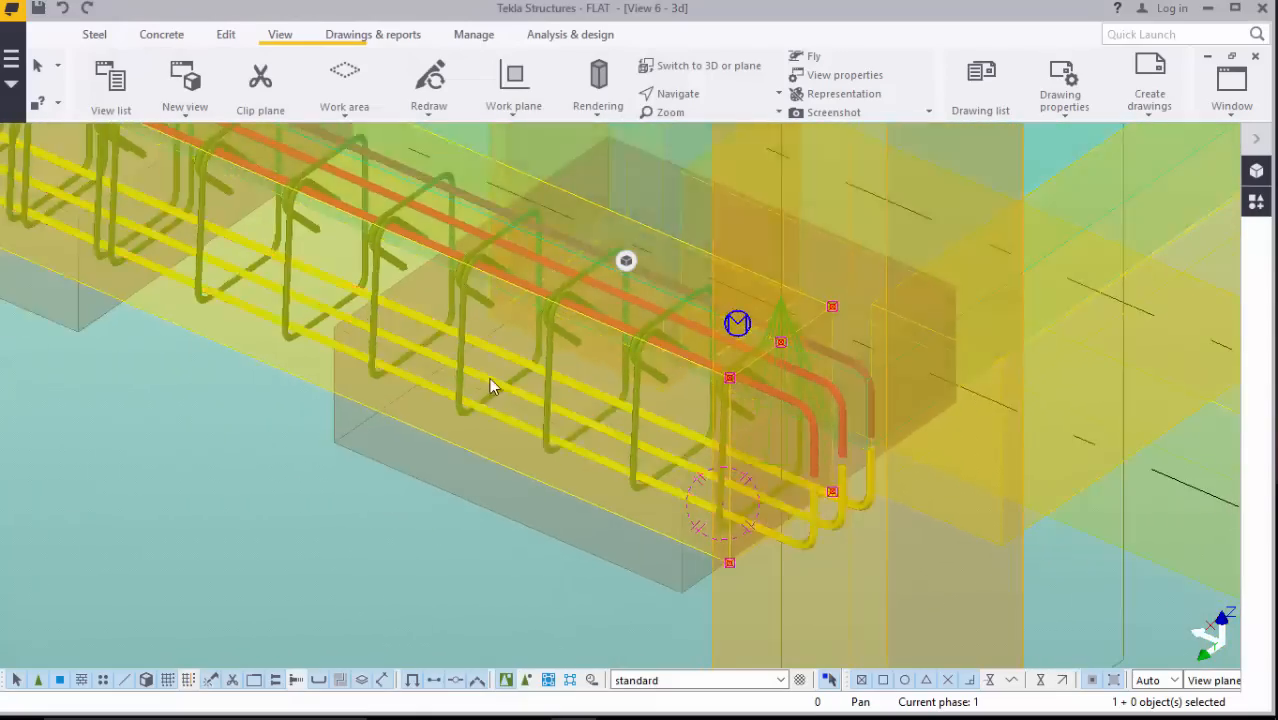
scroll(489, 387, down, 6)
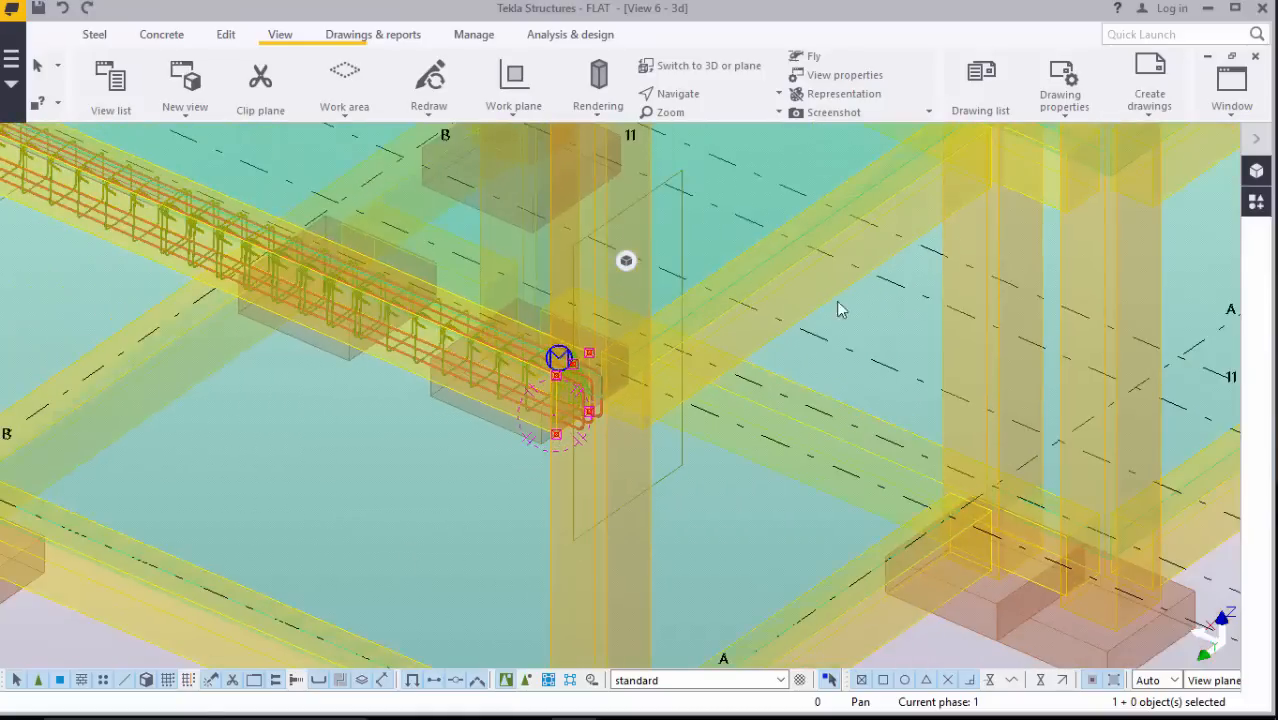
scroll(837, 302, up, 3)
scroll(633, 511, down, 6)
scroll(894, 304, up, 2)
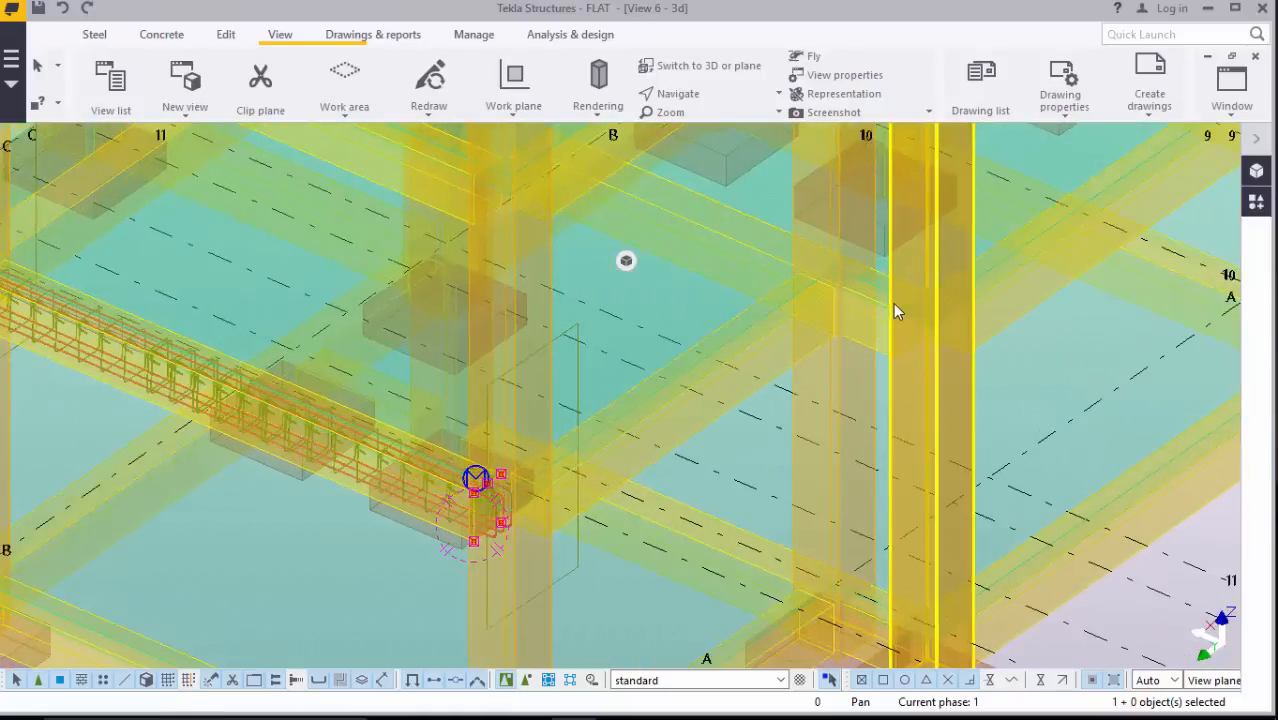
scroll(800, 340, down, 2)
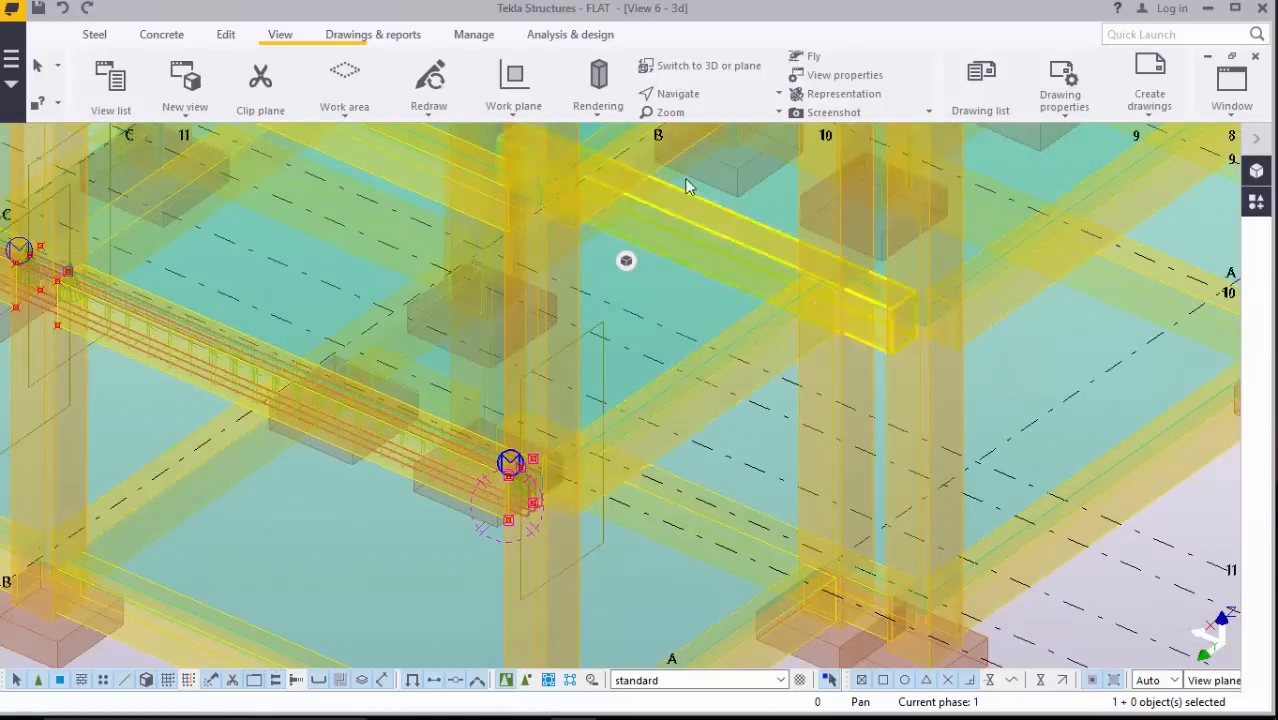
Step: Start the Continuous Beam Reinforcement component again from the component catalog and close the catalog
click(1256, 203)
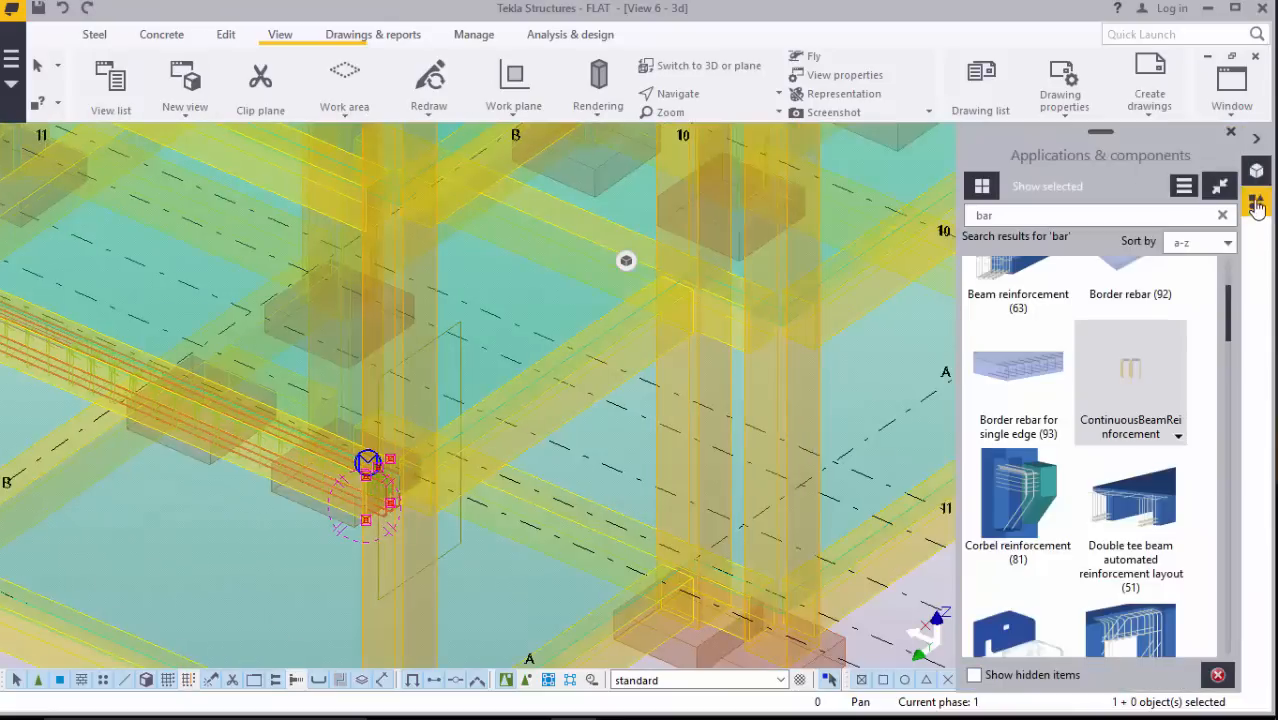
double_click(1142, 381)
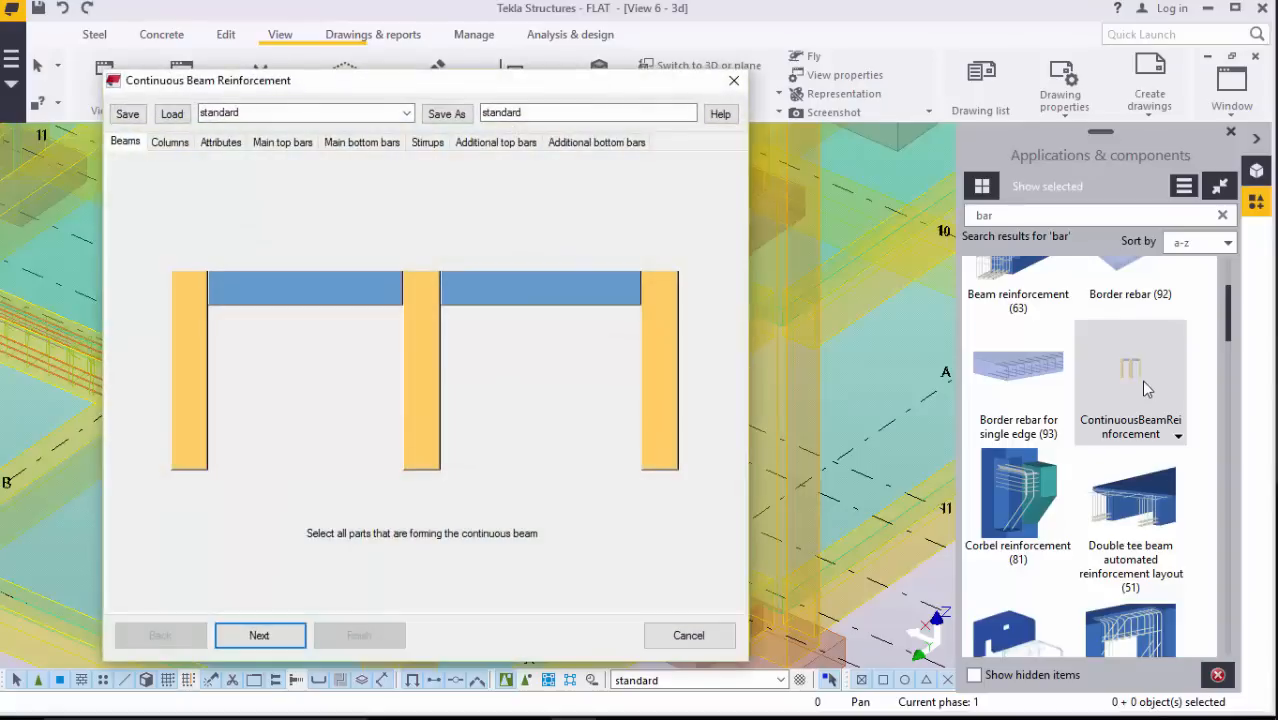
click(1231, 131)
Step: Assign the single-span beam perpendicular to the reinforced beam's end as the part forming the continuous beam
scroll(1113, 432, down, 3)
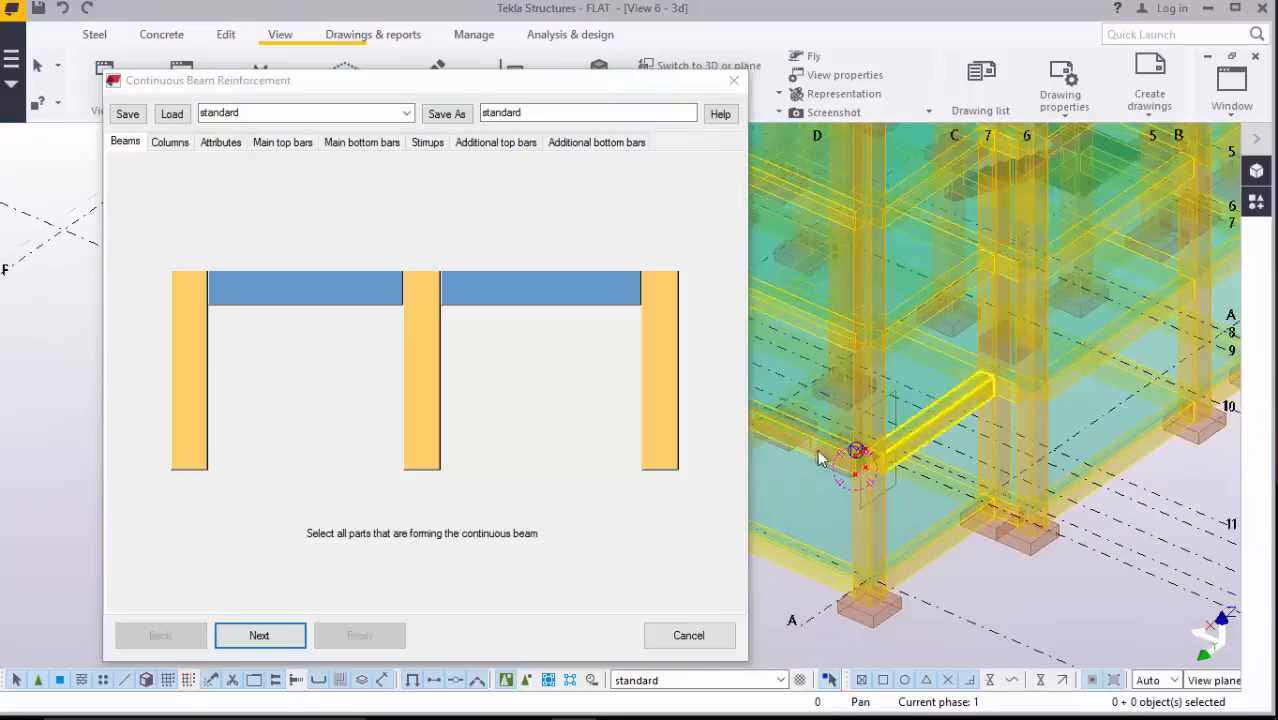
scroll(872, 450, up, 4)
scroll(972, 415, up, 4)
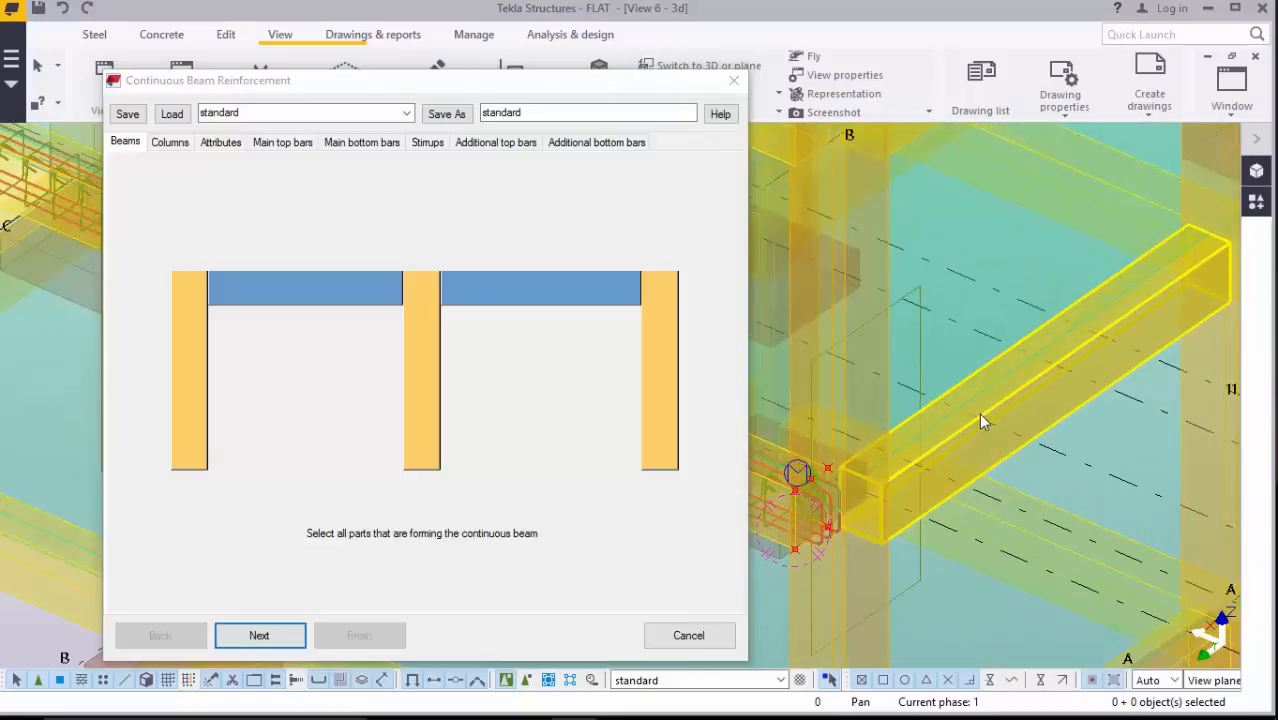
scroll(903, 407, down, 3)
scroll(910, 455, up, 5)
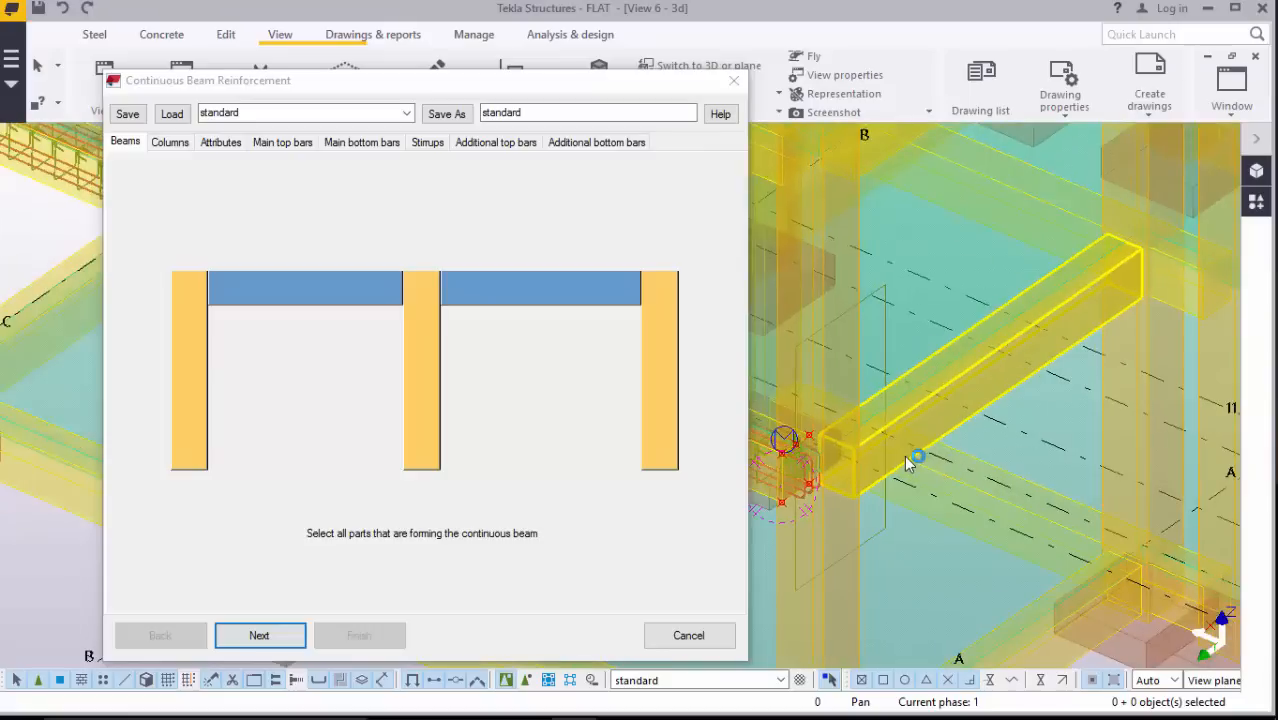
scroll(1014, 395, down, 2)
scroll(882, 441, up, 4)
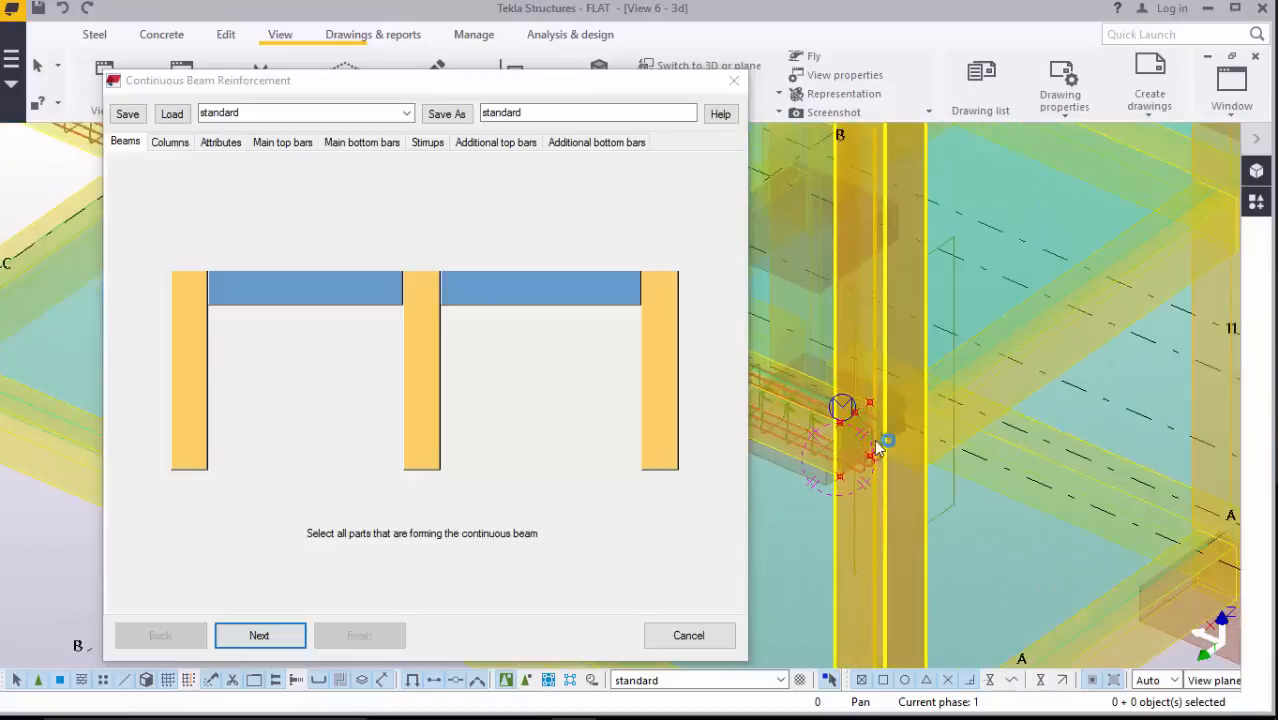
scroll(736, 456, down, 2)
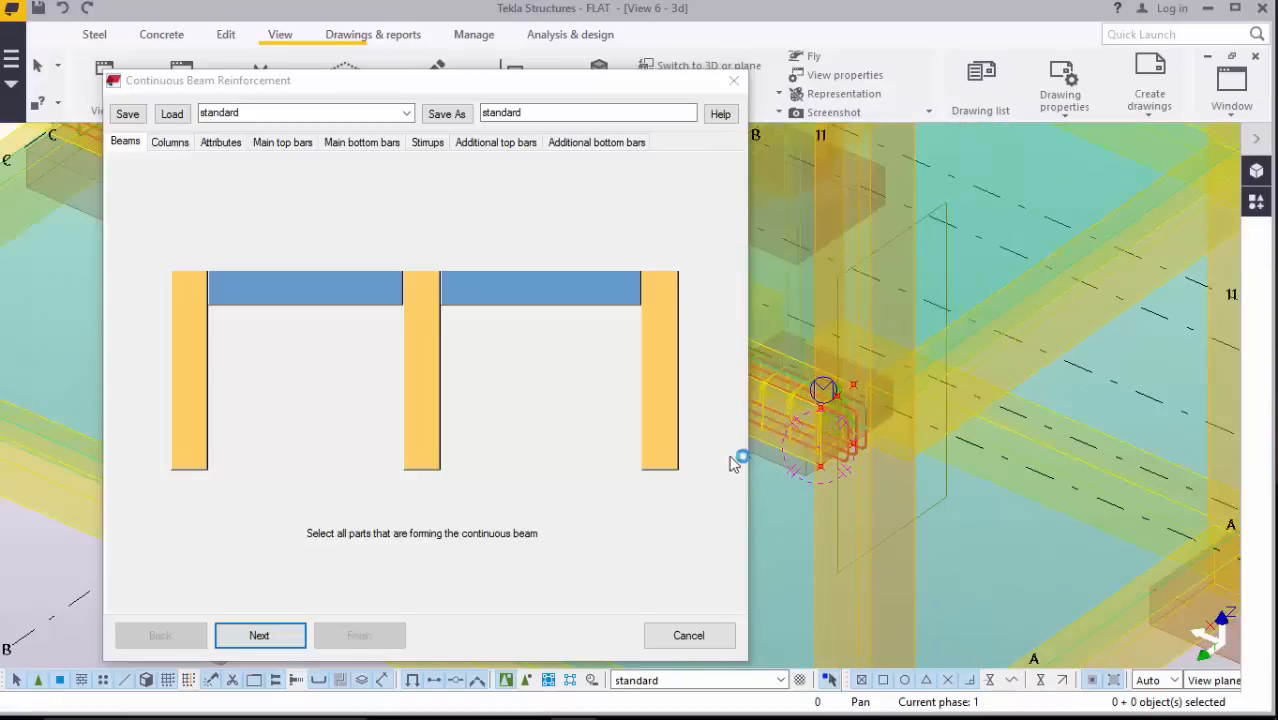
click(1080, 295)
scroll(1100, 360, down, 4)
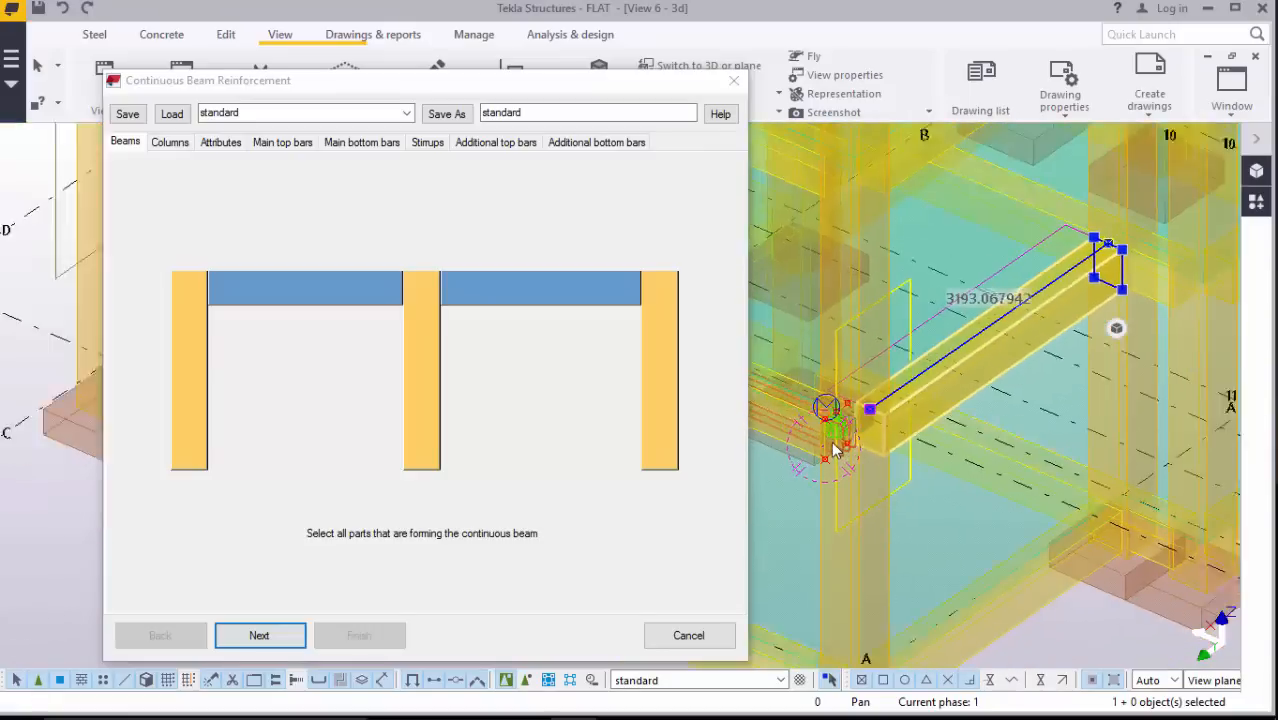
scroll(1029, 358, up, 4)
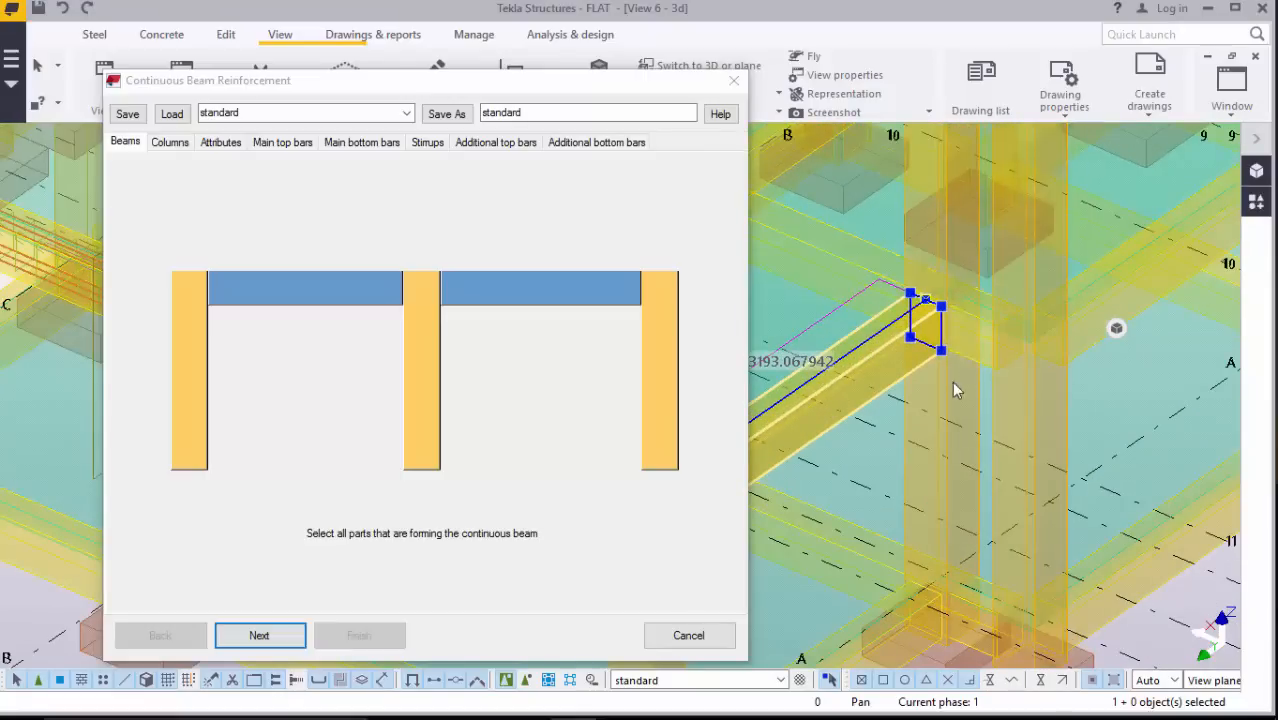
scroll(968, 390, down, 4)
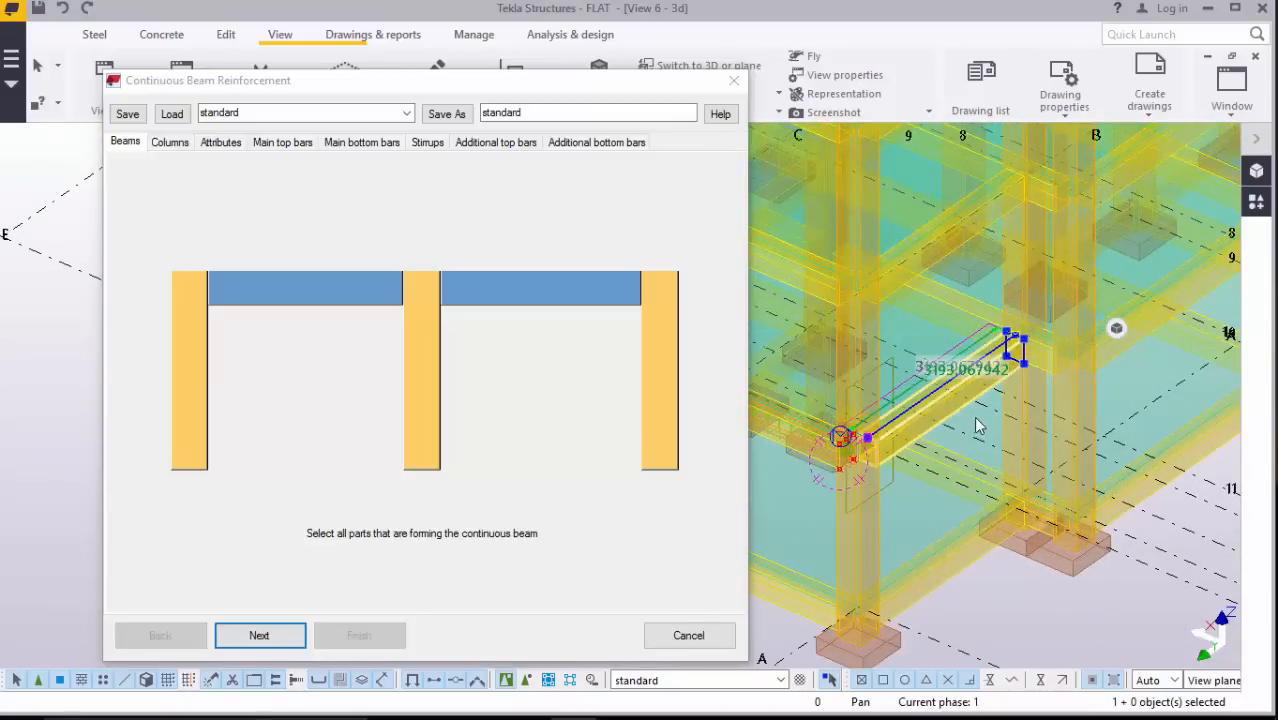
scroll(940, 432, up, 3)
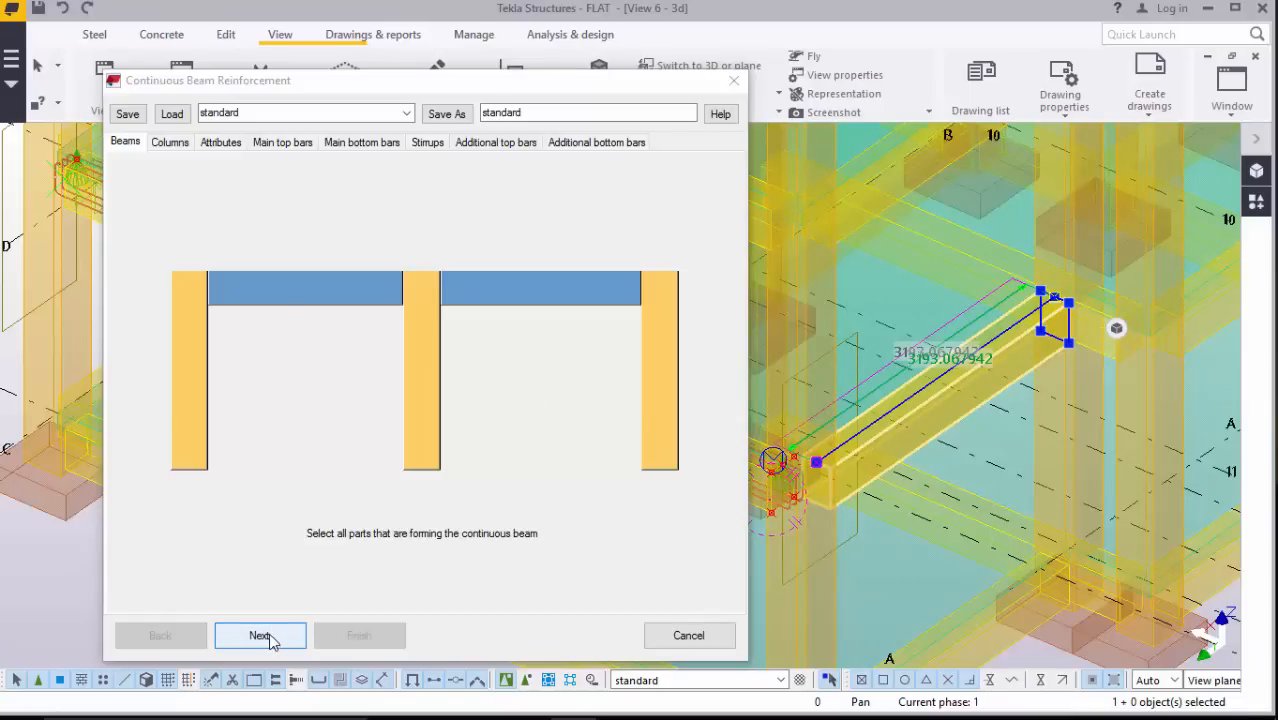
click(260, 635)
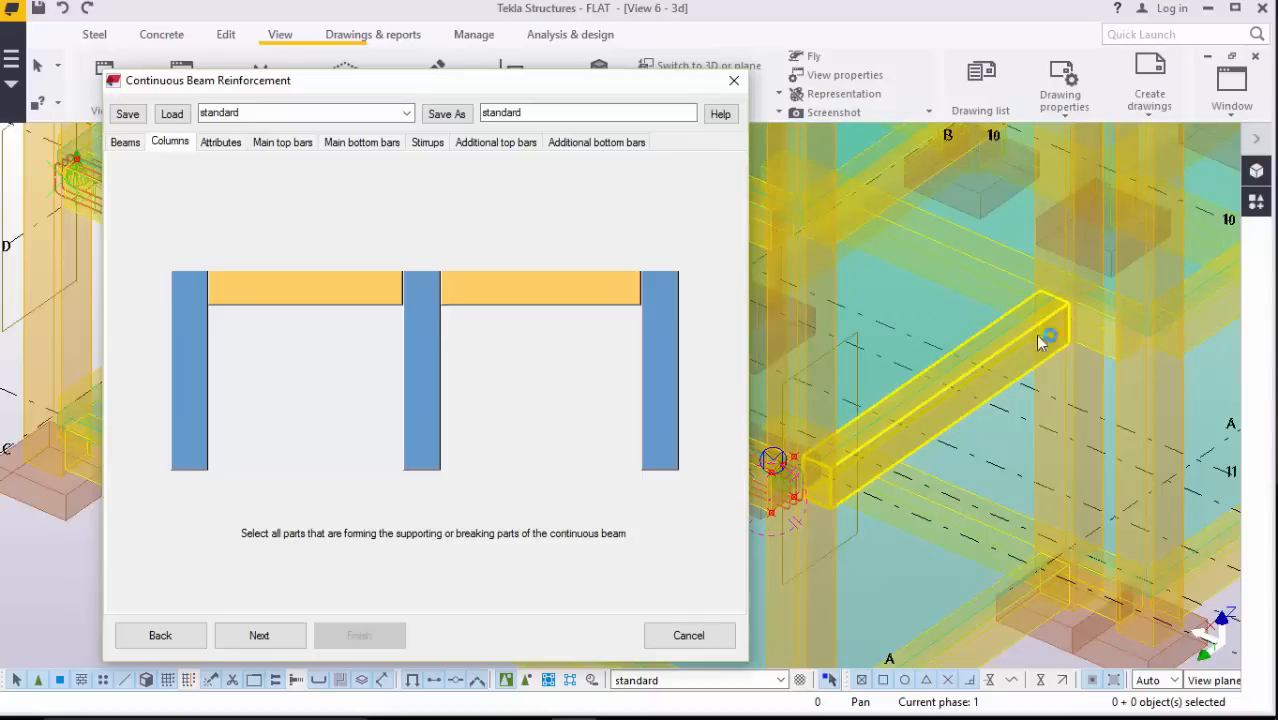
Step: Assign the columns at both ends of the selected beam as its supporting parts and proceed to the reinforcement attributes
click(812, 579)
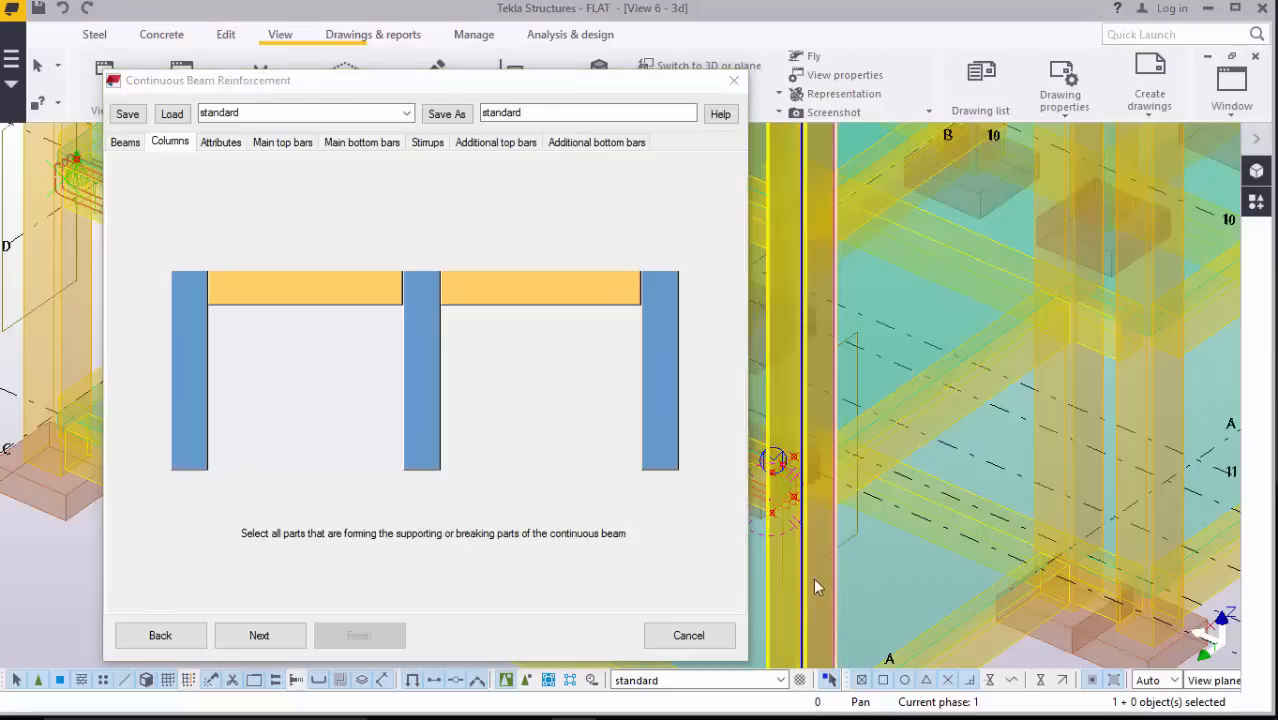
click(1068, 385)
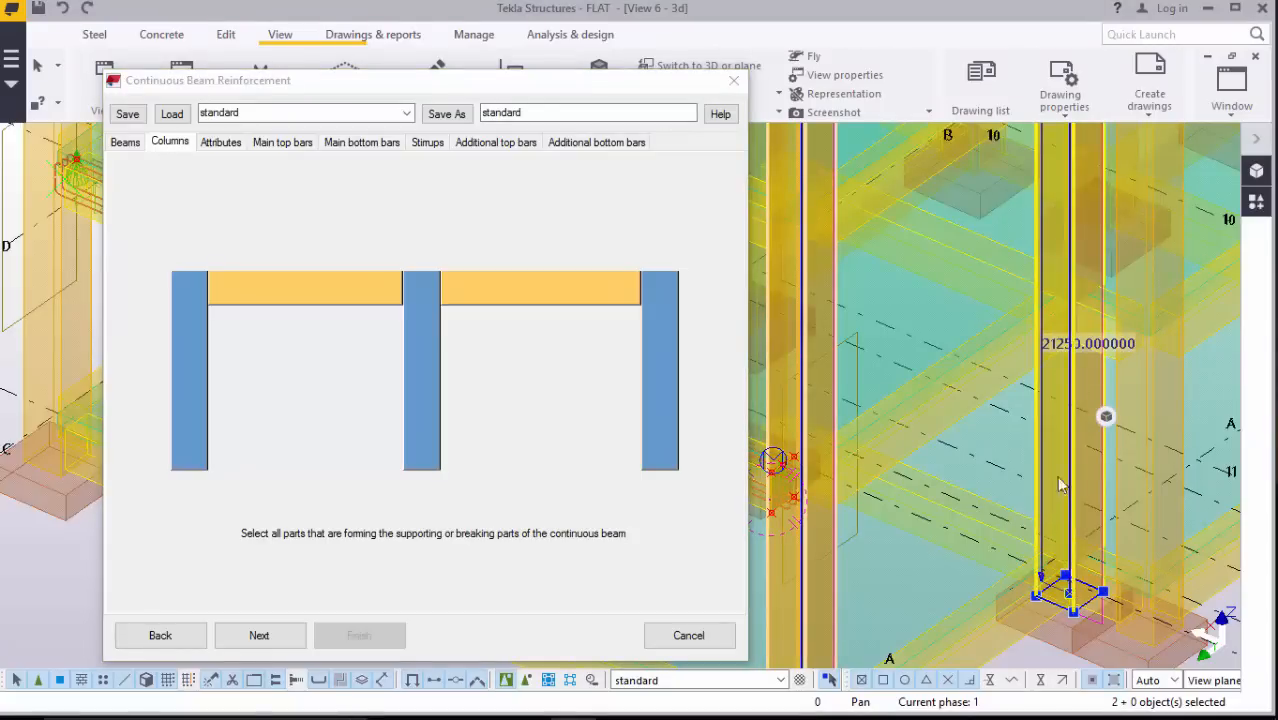
click(281, 638)
click(281, 638)
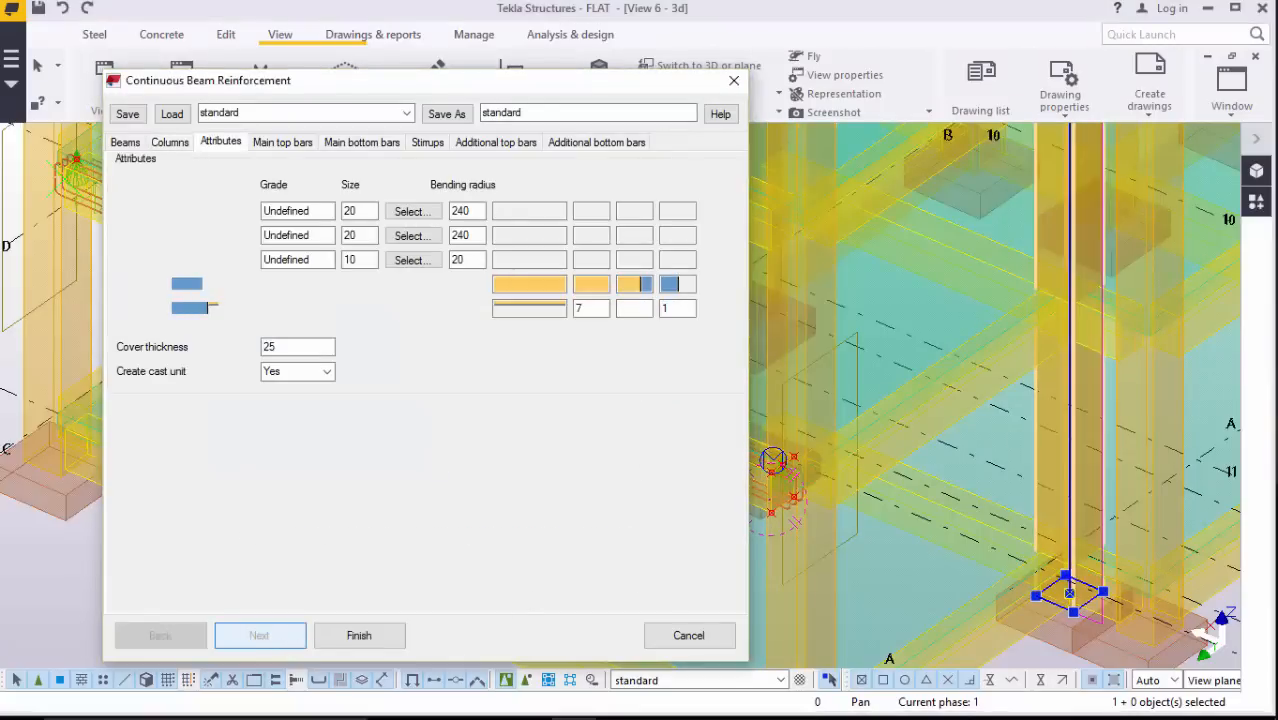
Step: Set the main top bars to grade T460, size 16, as main bar with a bending radius of 32
click(411, 212)
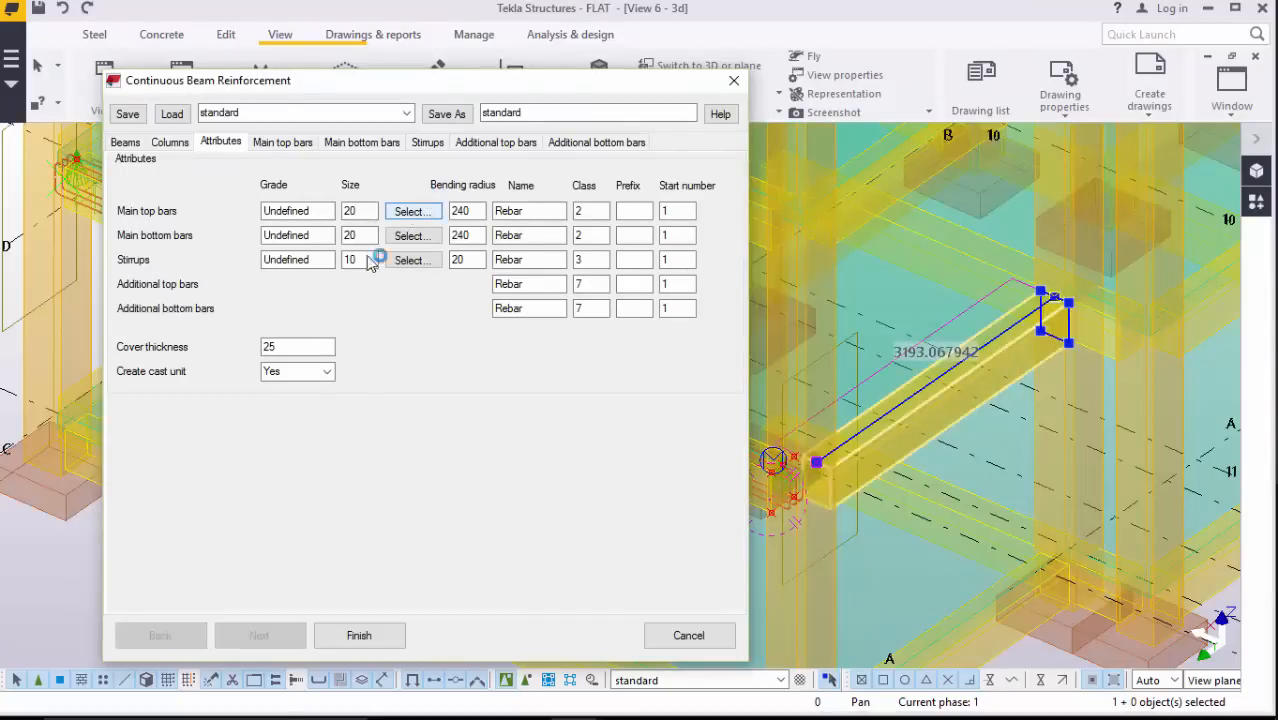
scroll(248, 320, up, 3)
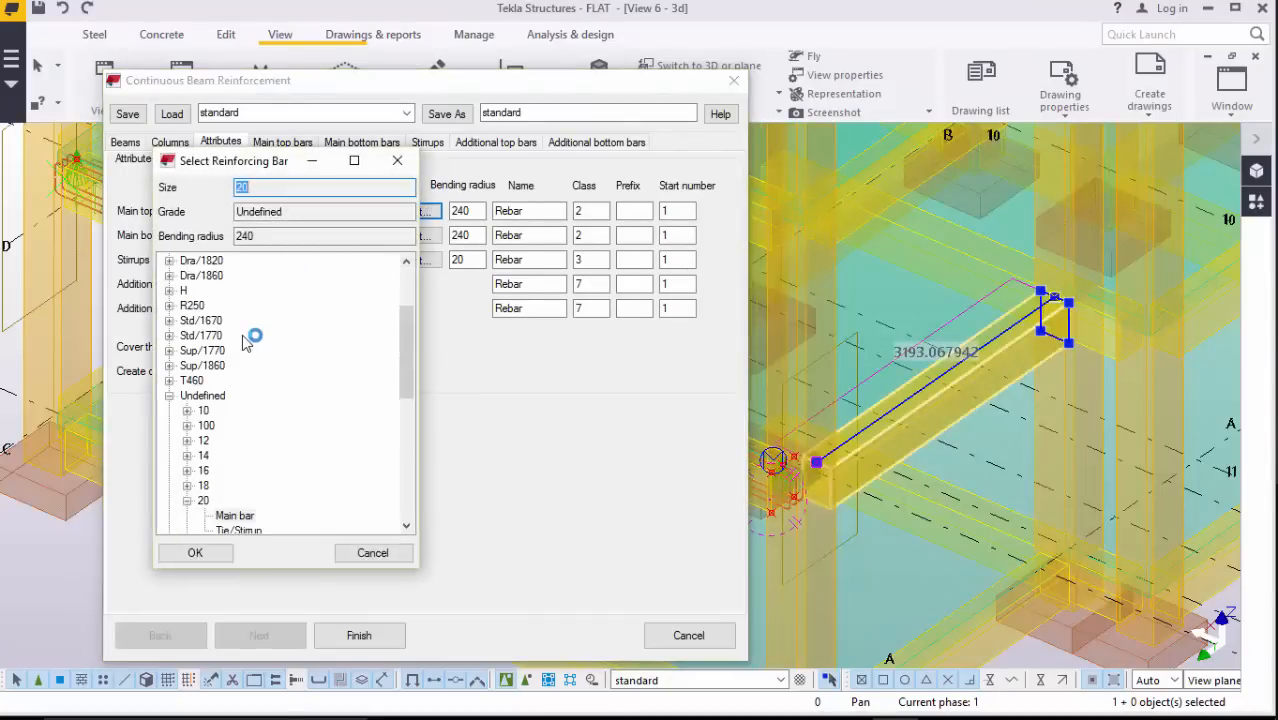
click(169, 380)
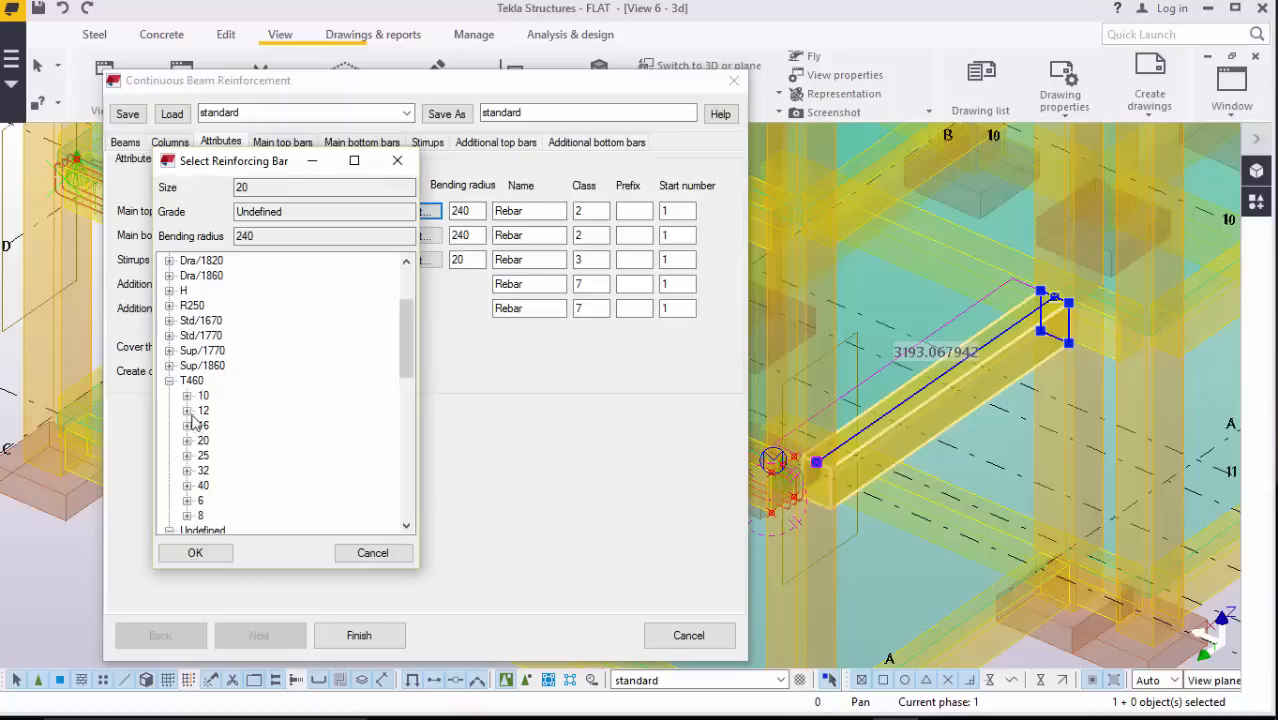
click(186, 426)
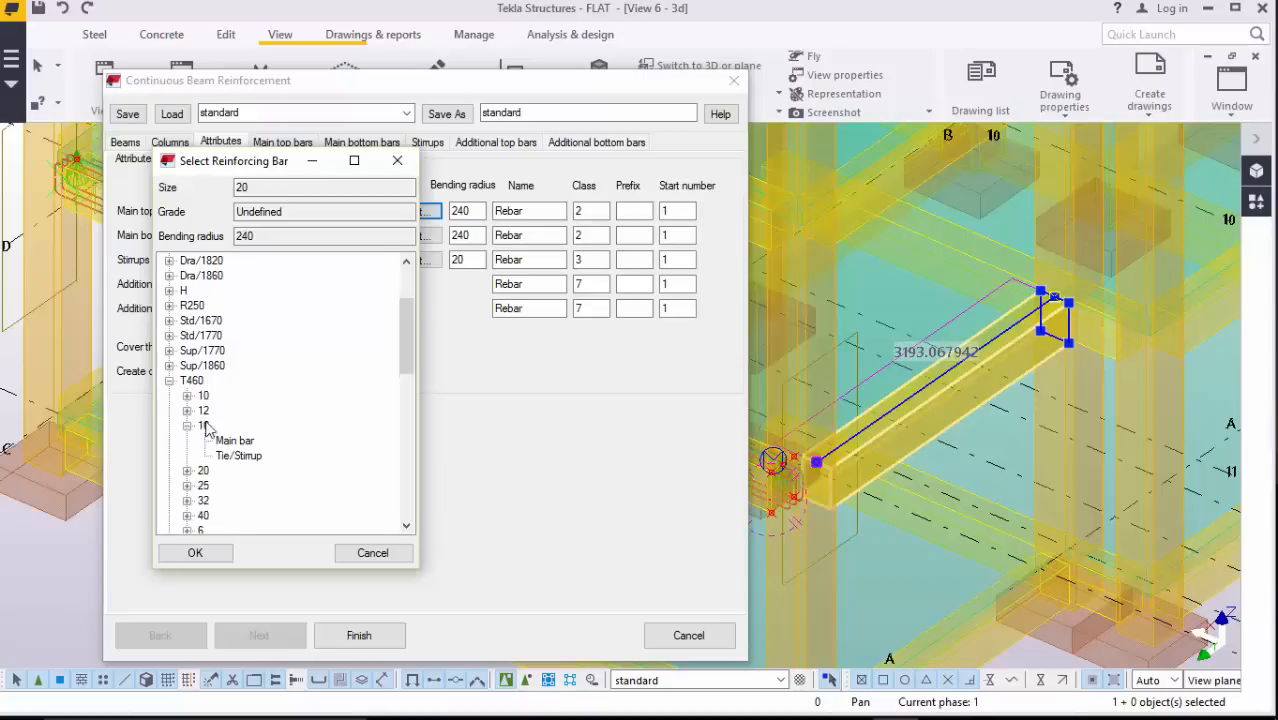
click(234, 441)
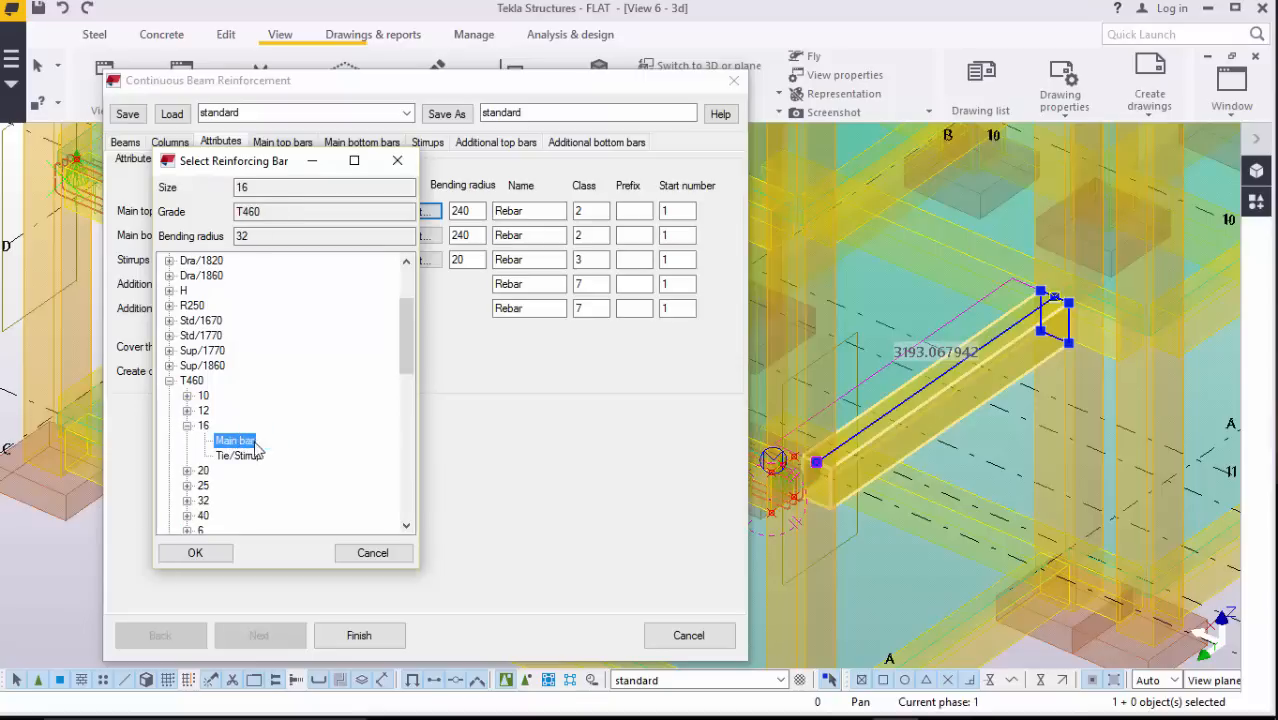
click(195, 553)
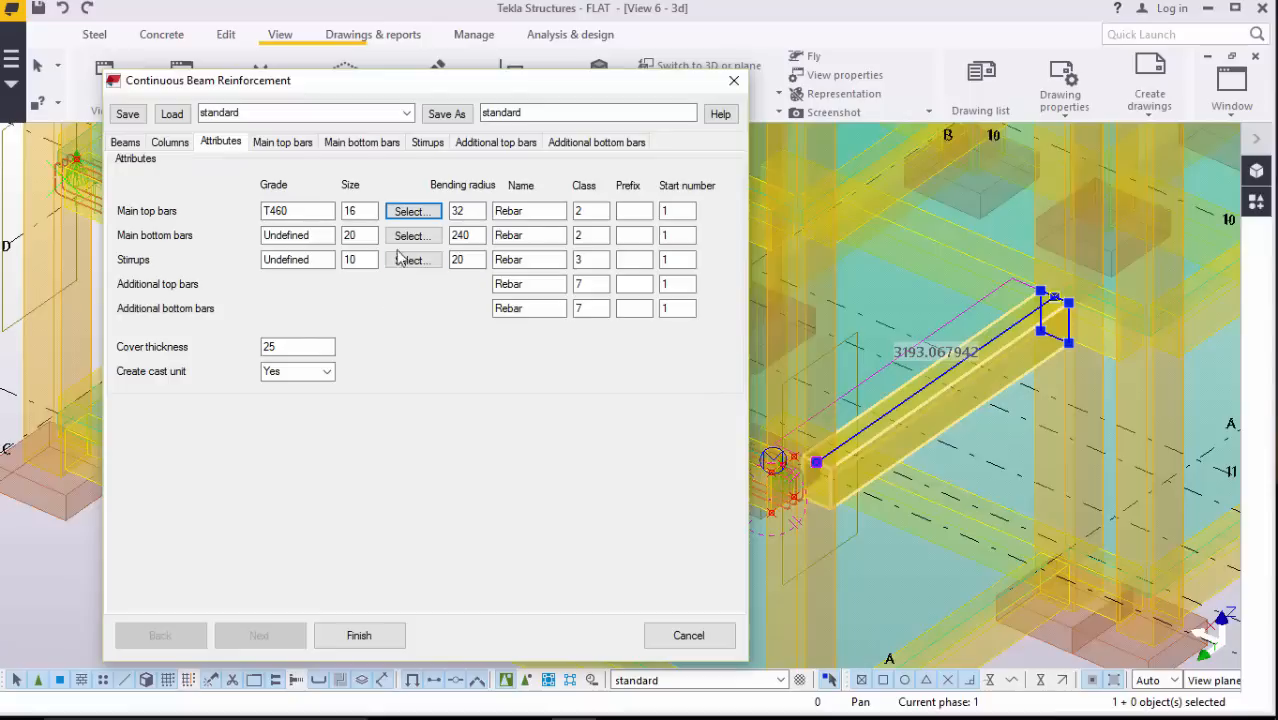
Step: Set the main bottom bars to grade T460, size 16, as main bar with a bending radius of 32
click(411, 235)
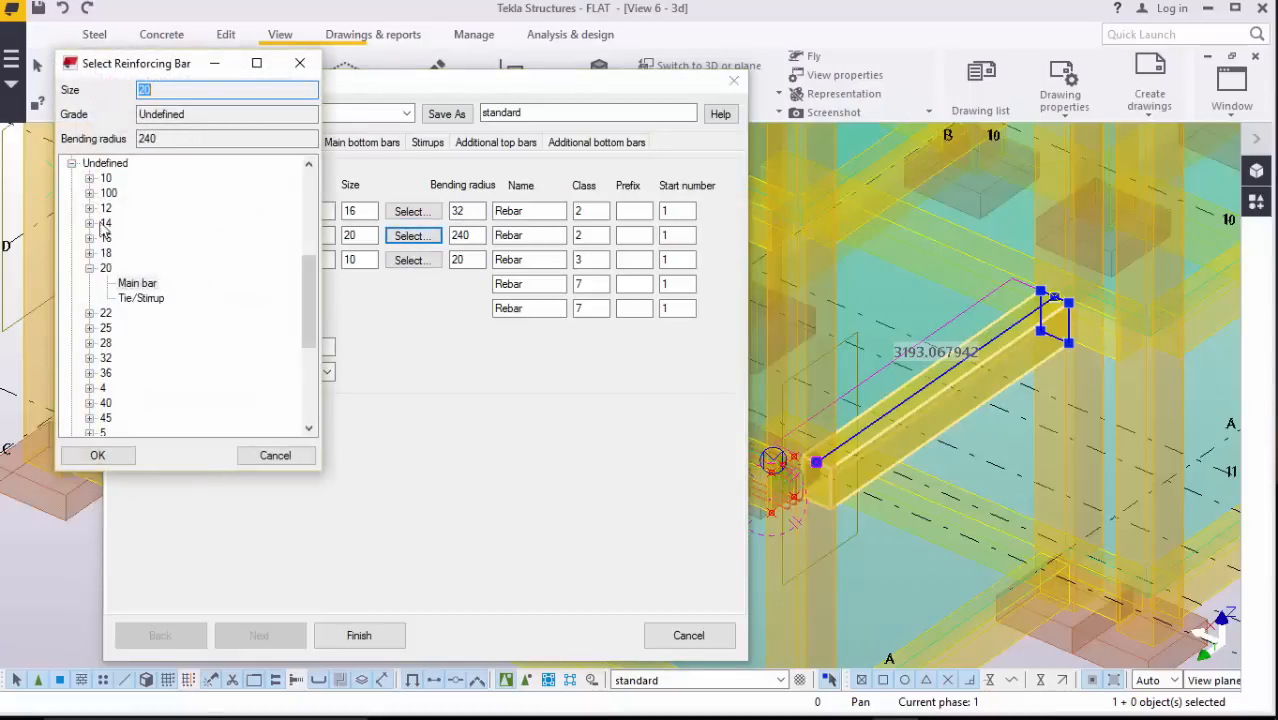
scroll(102, 228, up, 2)
click(72, 238)
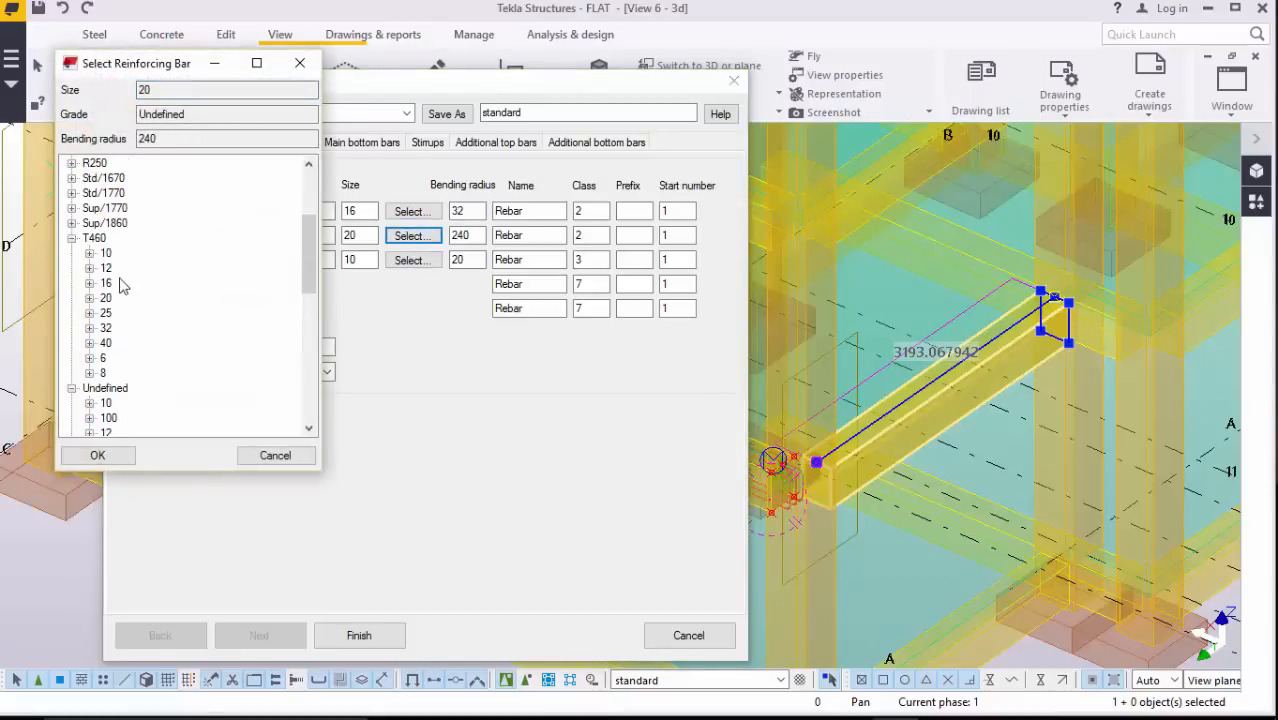
click(90, 284)
click(134, 298)
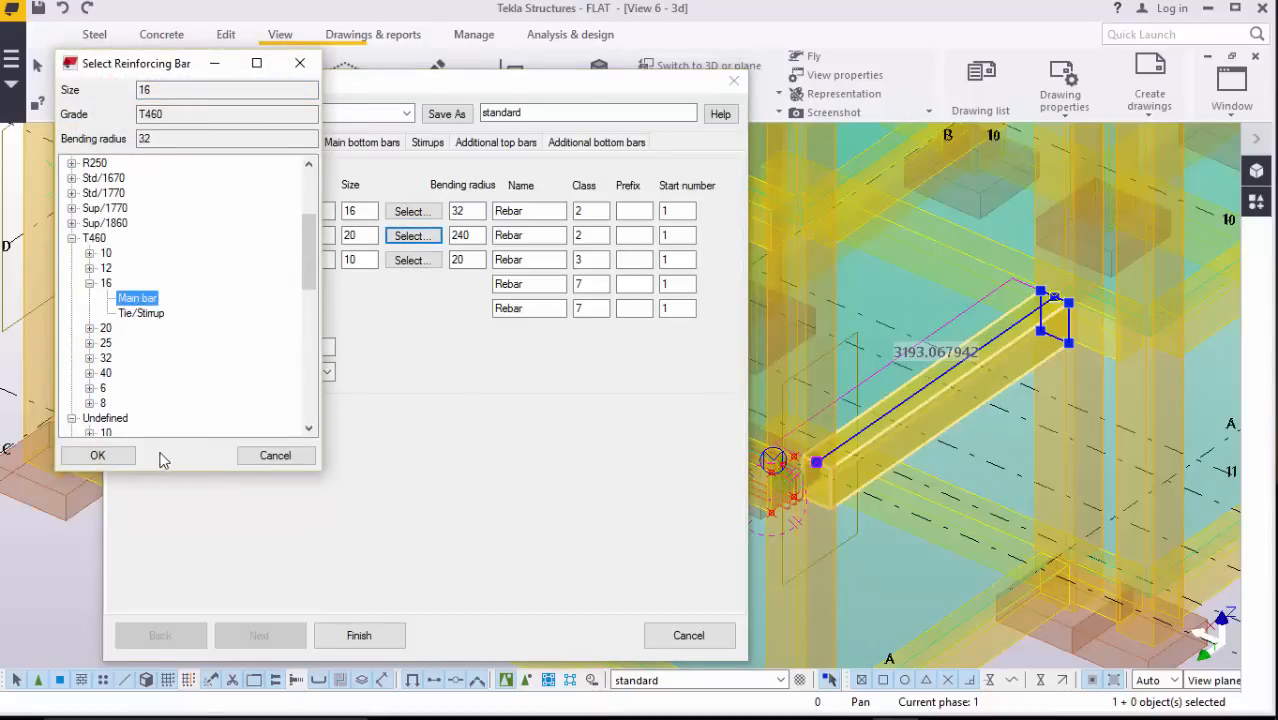
click(98, 455)
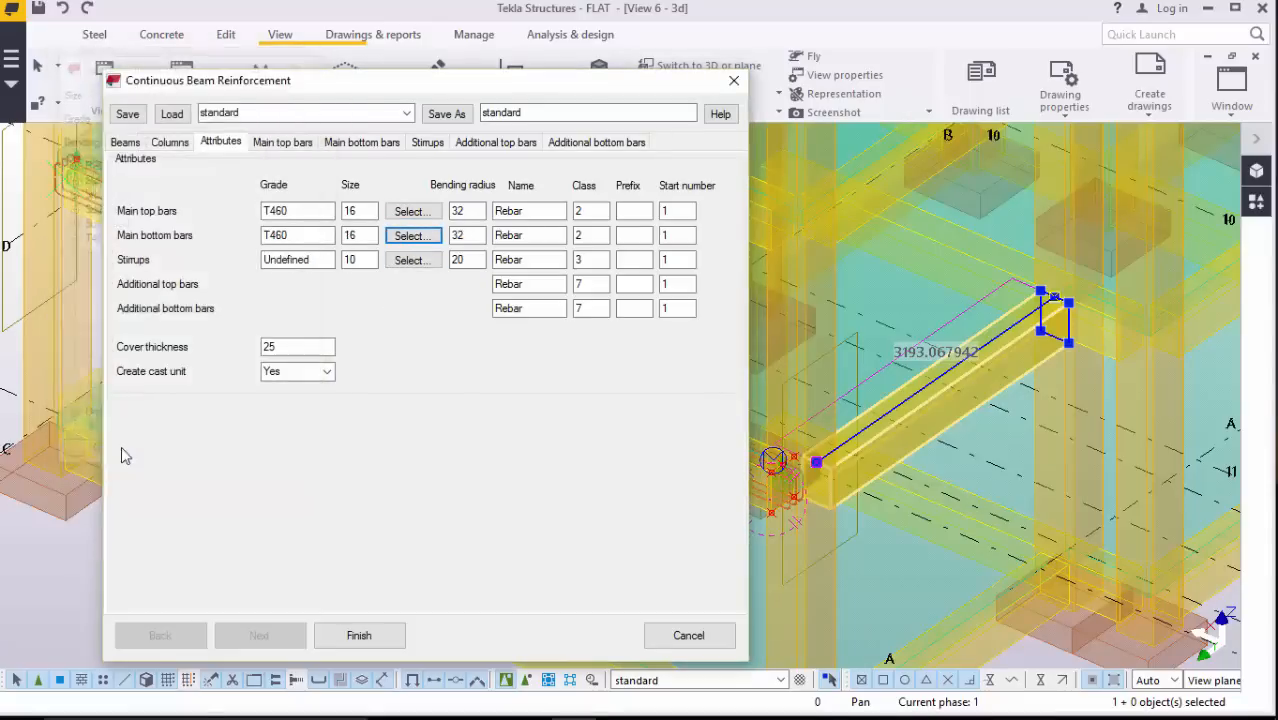
Step: Set the stirrups to grade T460, size 12, as tie/stirrup with a bending radius of 24
click(412, 260)
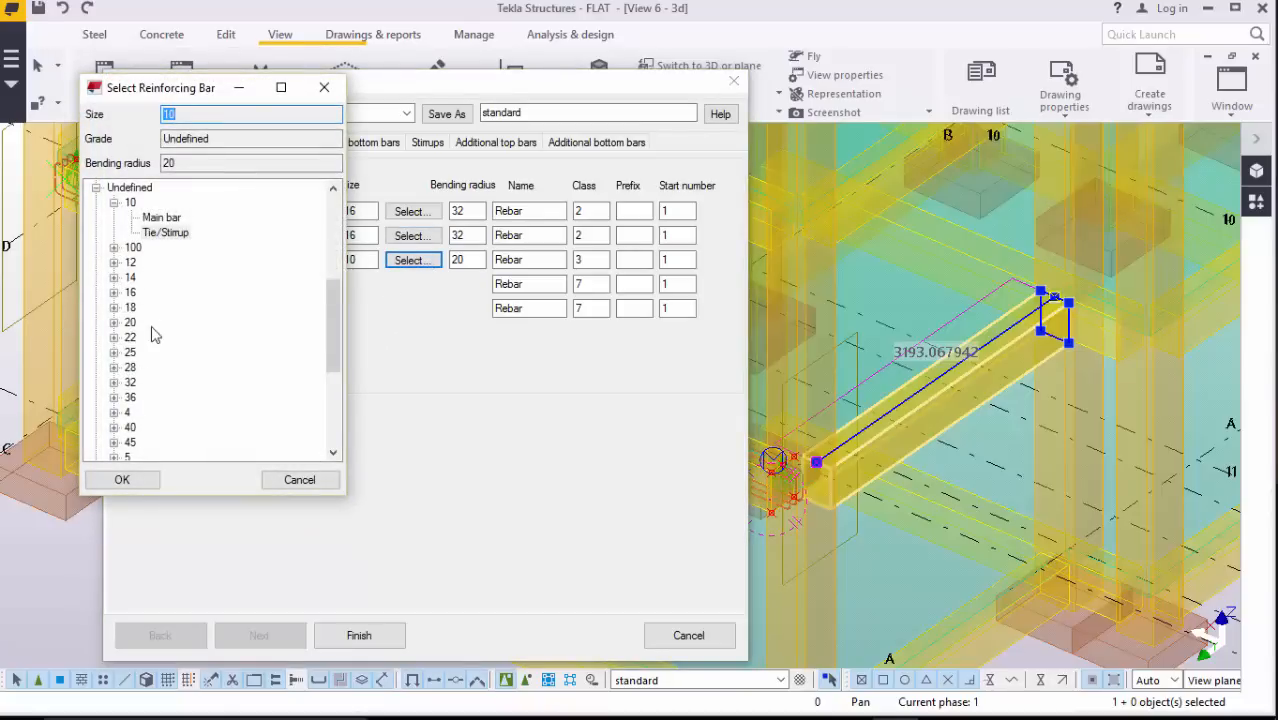
scroll(167, 287, up, 3)
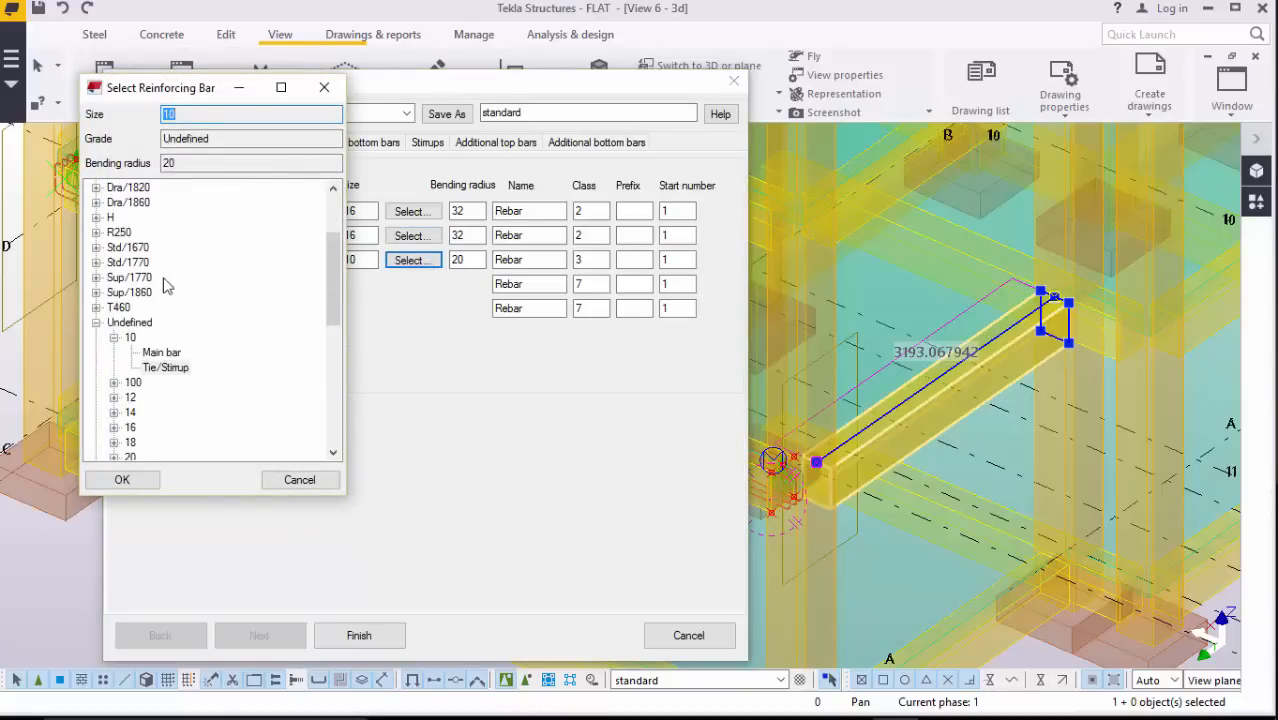
click(97, 308)
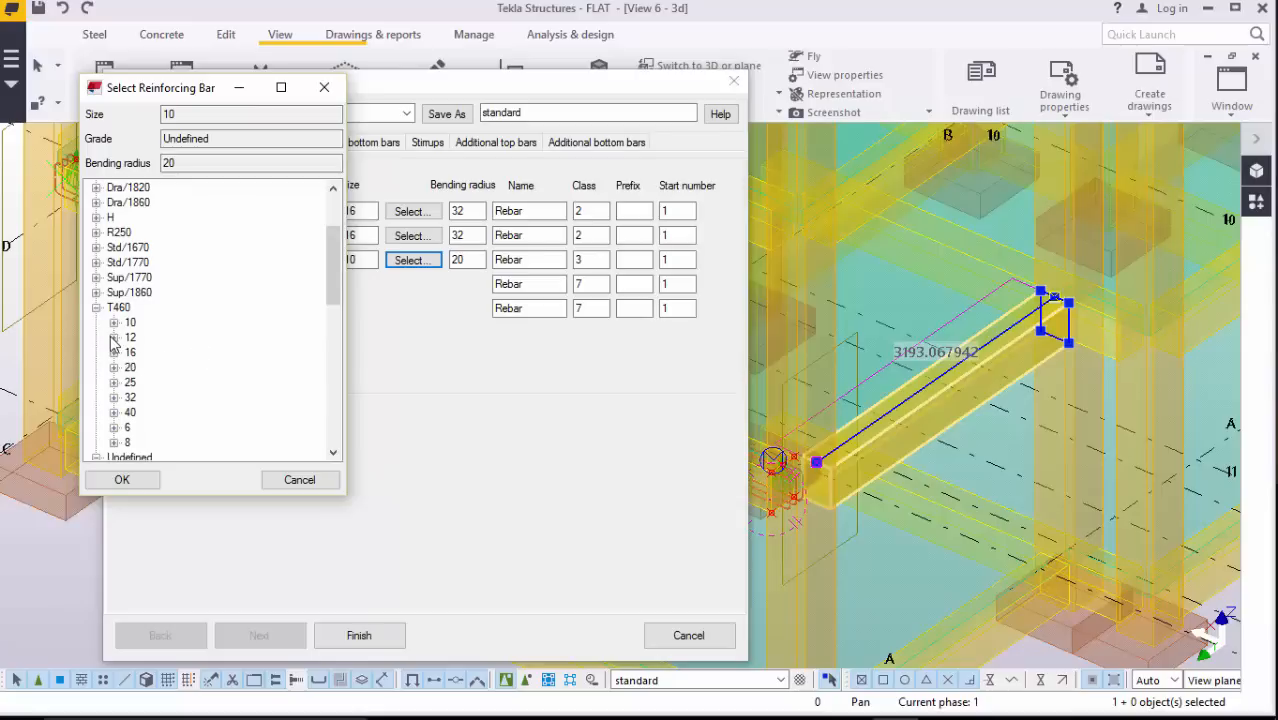
click(114, 337)
click(160, 367)
click(121, 479)
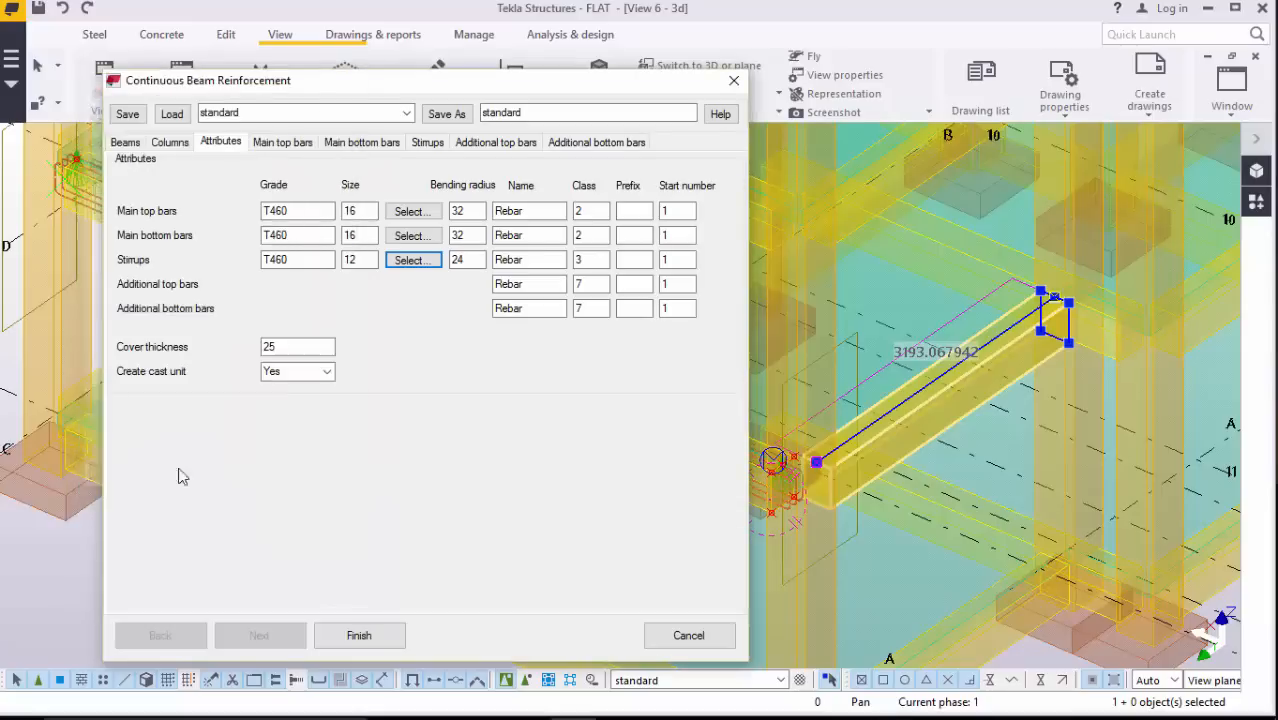
Step: Set the prefix to Y for the main top bars, main bottom bars, stirrups and additional top bars
click(631, 211)
click(641, 234)
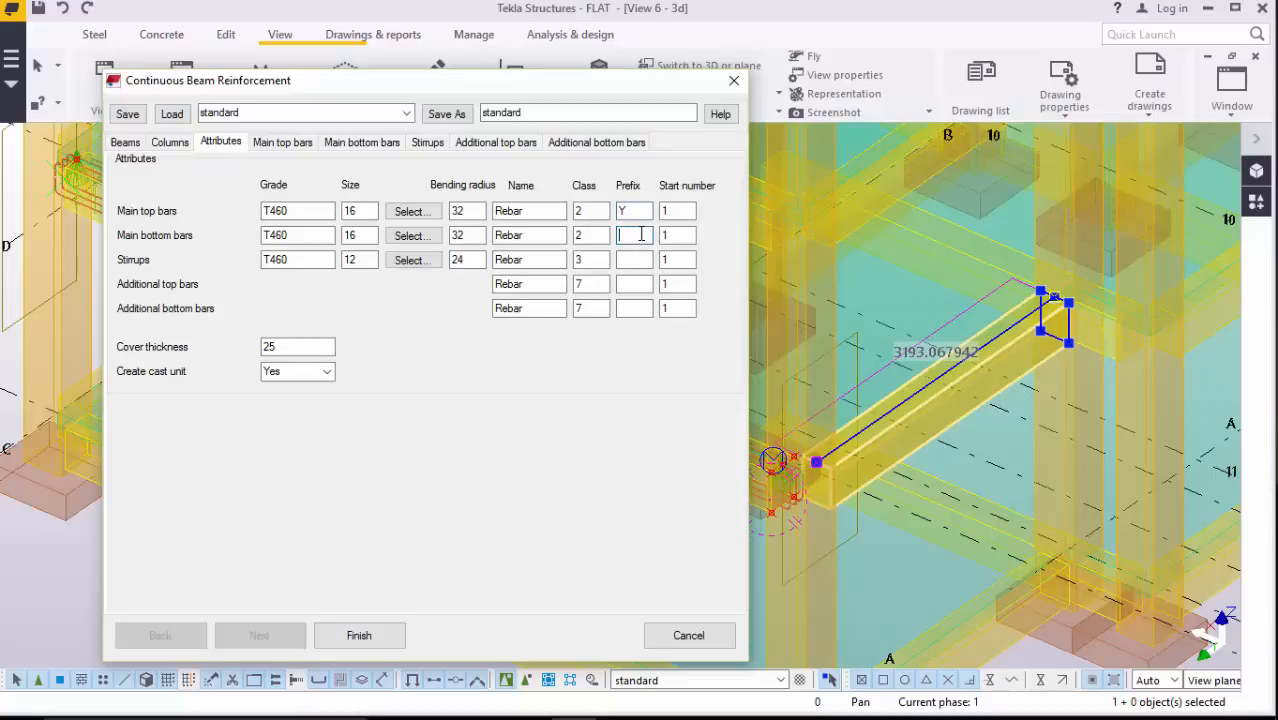
text(Y)
click(626, 260)
text(Y)
click(624, 284)
text(Y)
Step: Set the end bend length of the main top bars and of the main bottom bars to 100
click(280, 141)
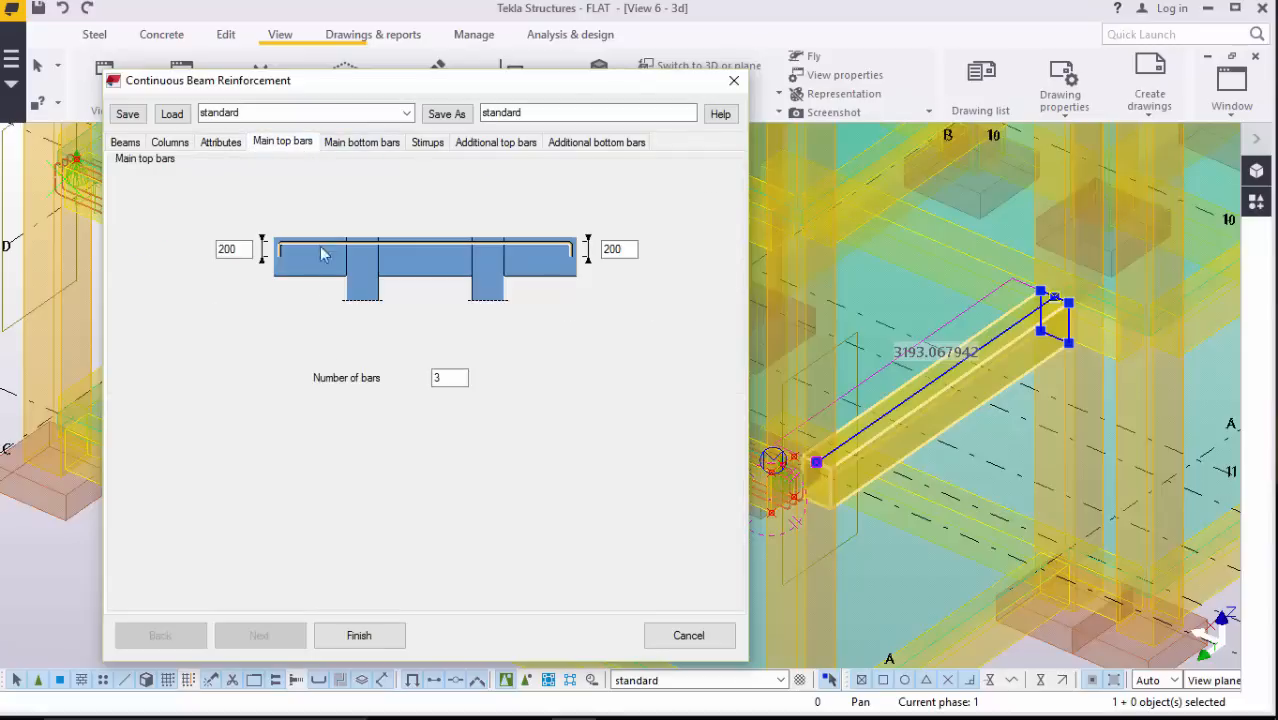
drag(248, 250, 197, 263)
text(100)
drag(619, 256, 591, 254)
click(370, 144)
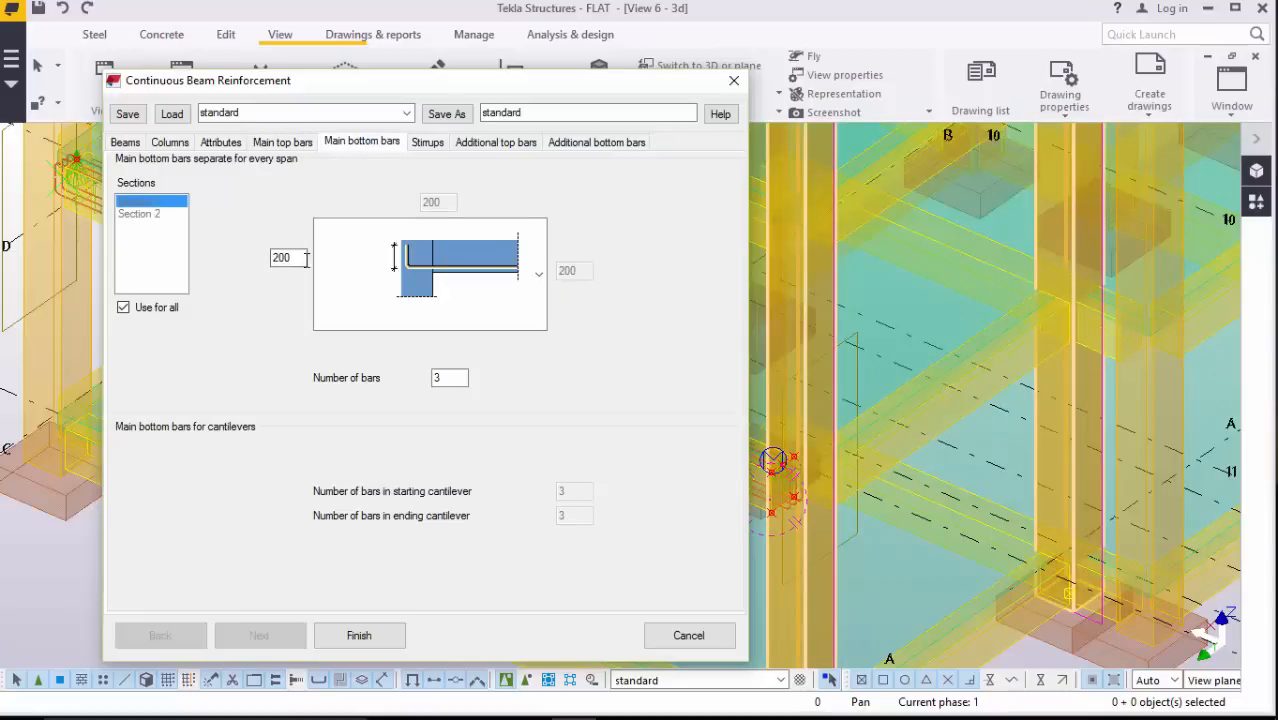
drag(301, 256, 253, 254)
text(100)
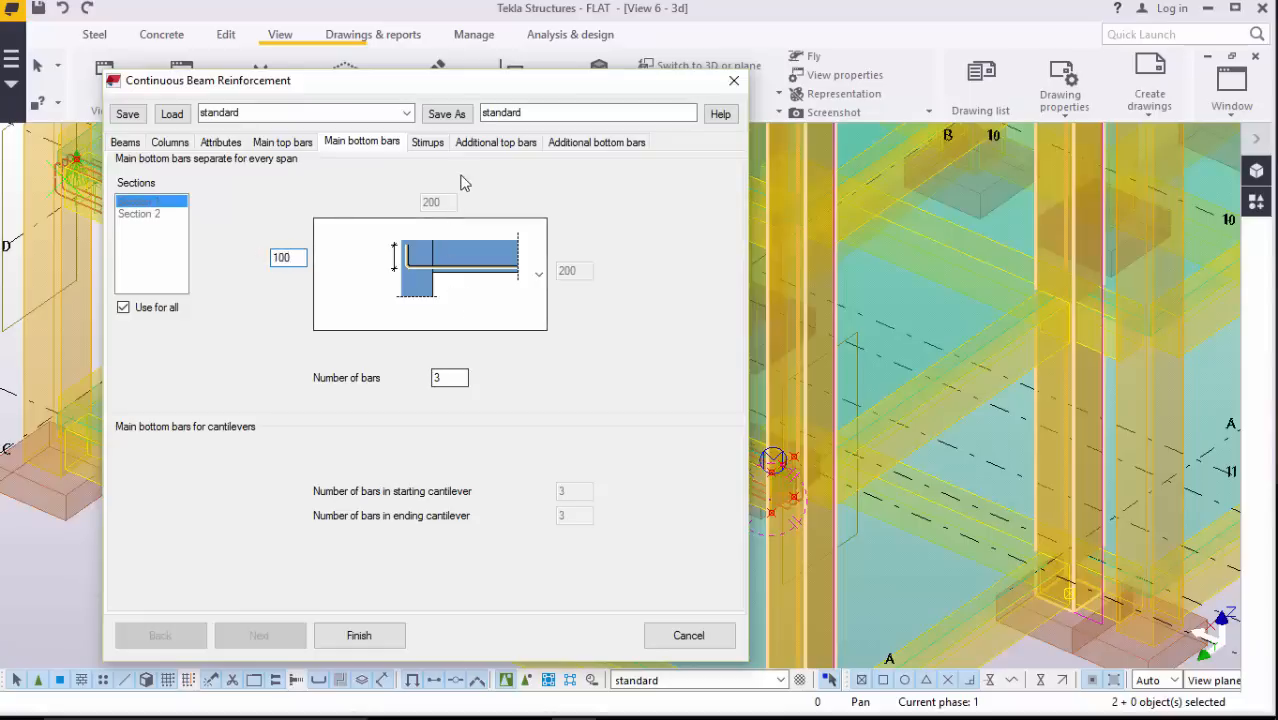
Step: Make the main stirrups symmetric with 200 spacing in zones 1 to 4, using the closed bend type with corner hooks
click(433, 150)
click(483, 467)
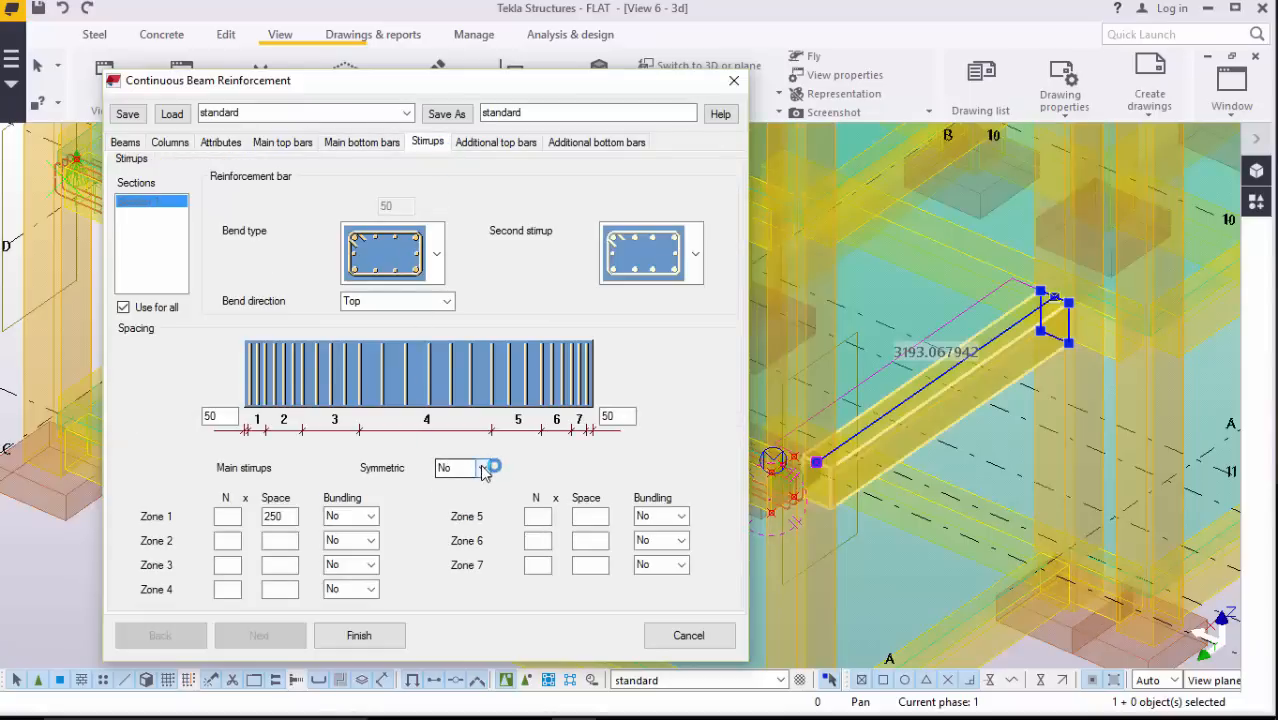
click(447, 498)
drag(295, 516, 255, 517)
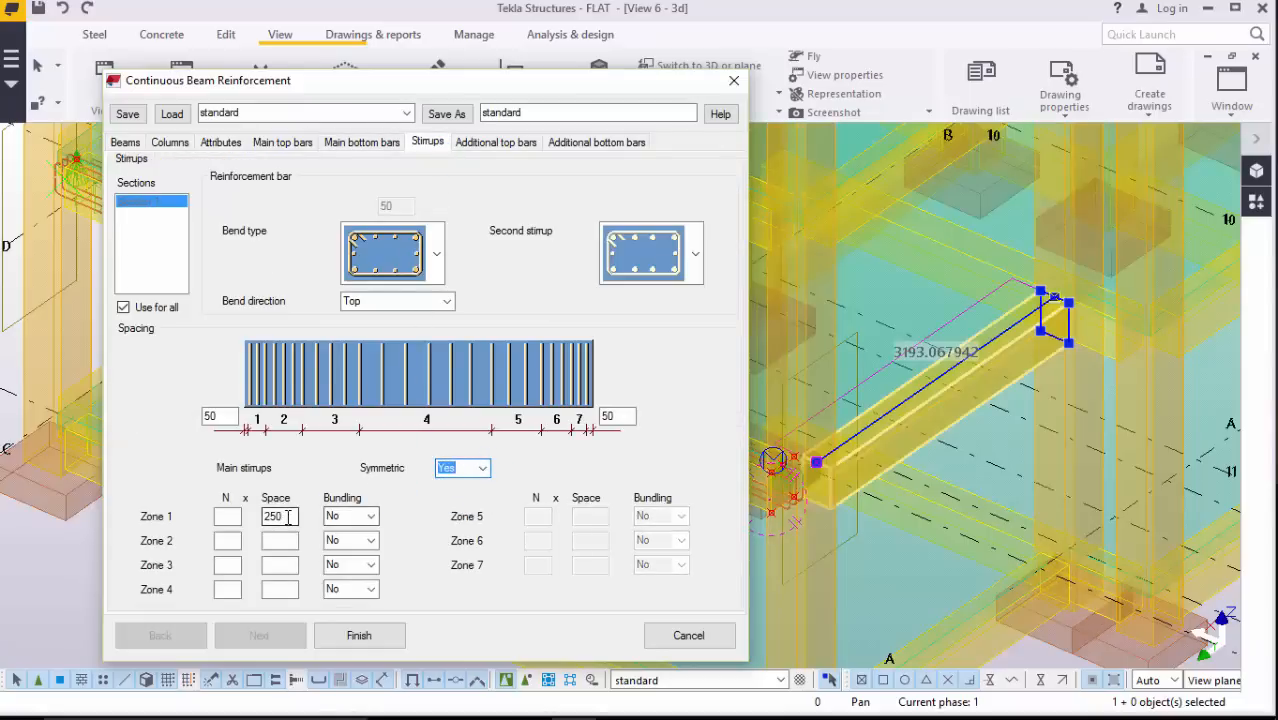
text(20)
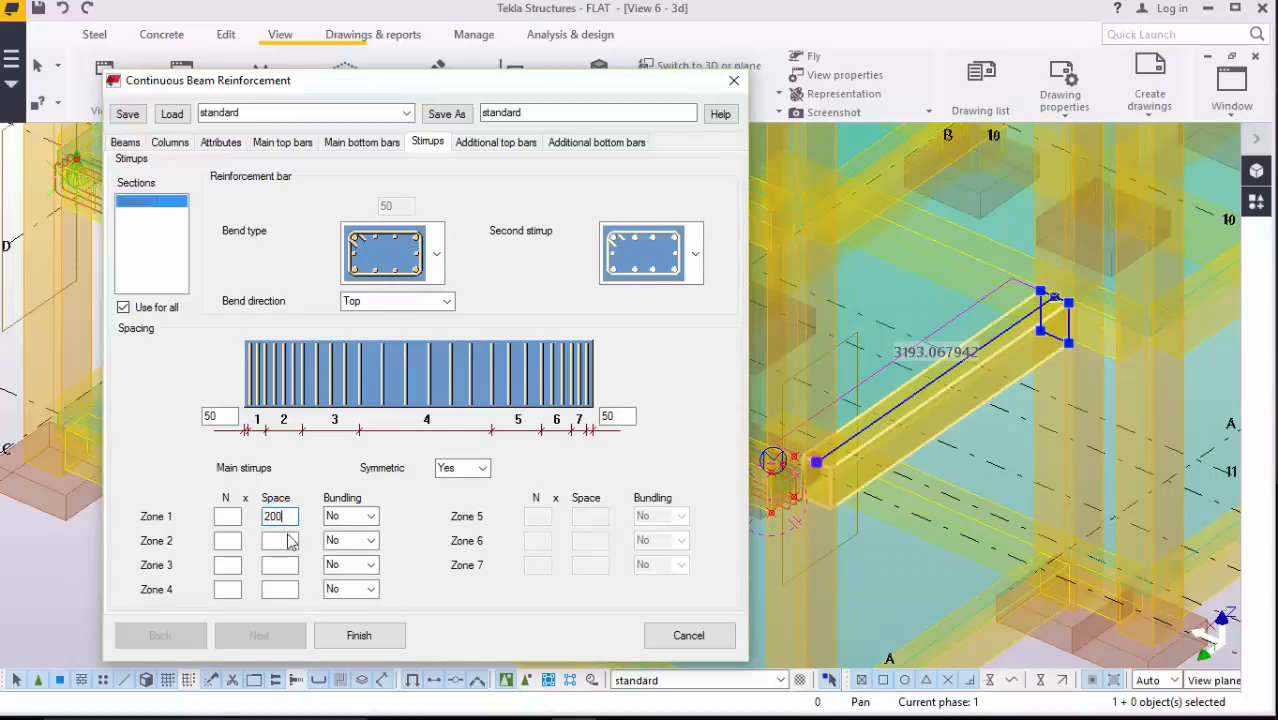
click(288, 540)
text(200)
click(285, 565)
text(200)
click(296, 589)
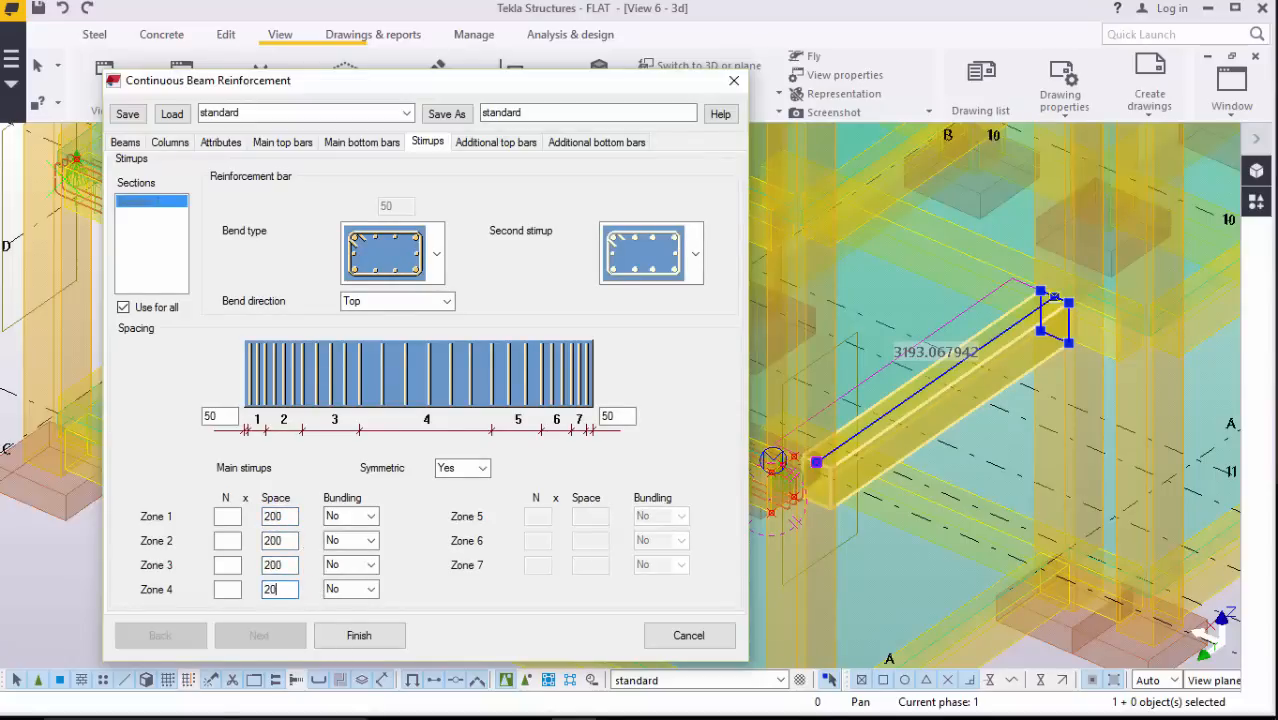
click(437, 254)
click(418, 324)
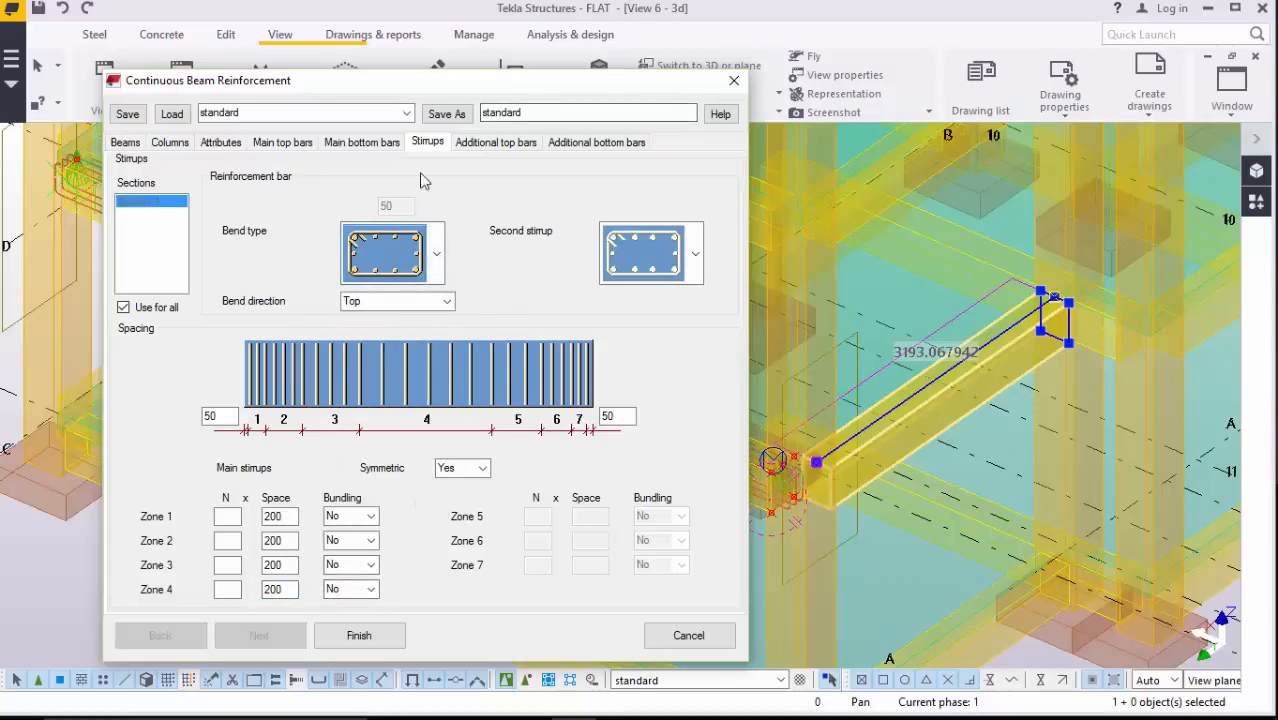
Step: Finish the component to generate the beam's reinforcement and leave its settings
click(502, 139)
click(362, 640)
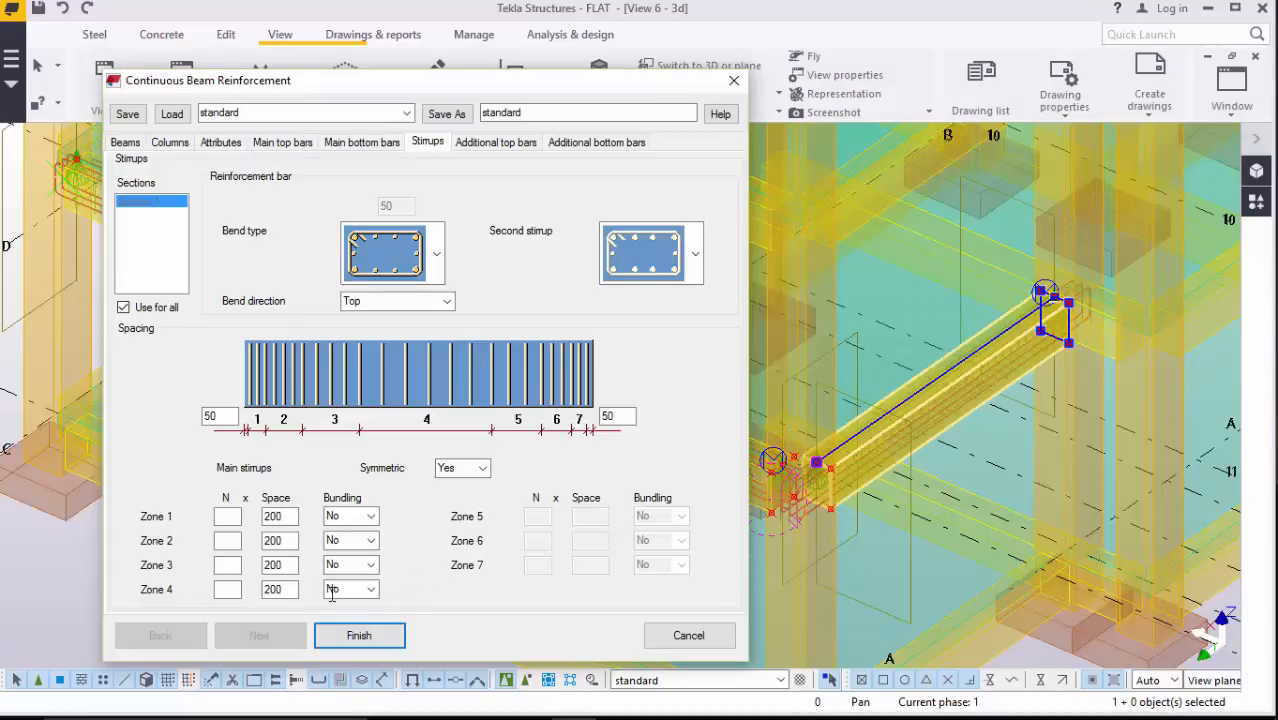
click(686, 635)
Step: Delete the additional top bars where the new beam meets the two-span beam at the shared column
scroll(598, 540, up, 5)
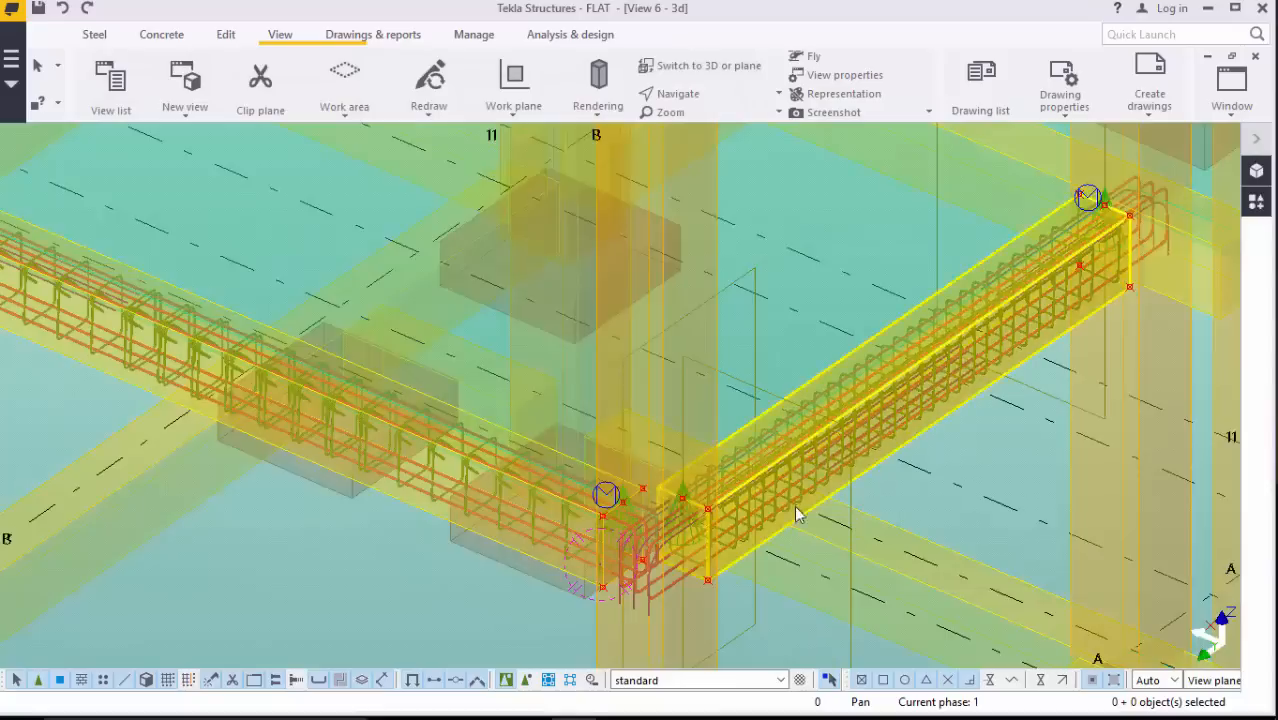
scroll(598, 540, down, 3)
scroll(579, 574, up, 8)
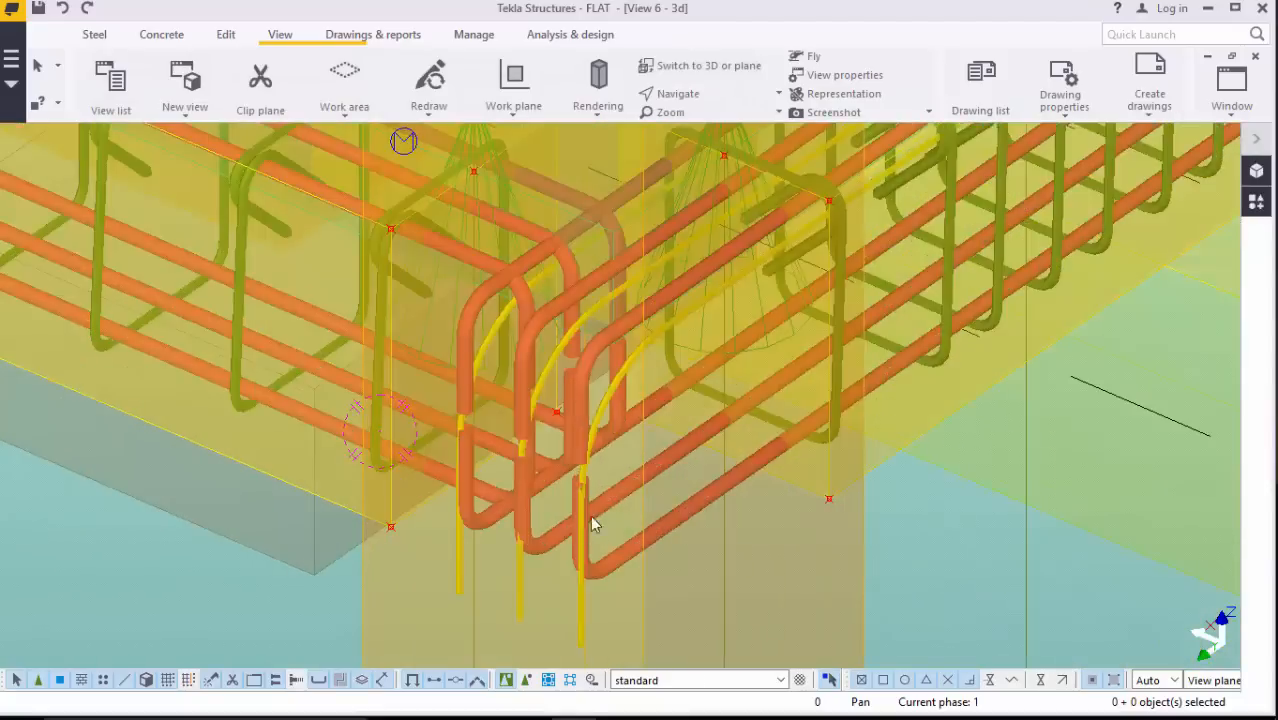
right_click(670, 320)
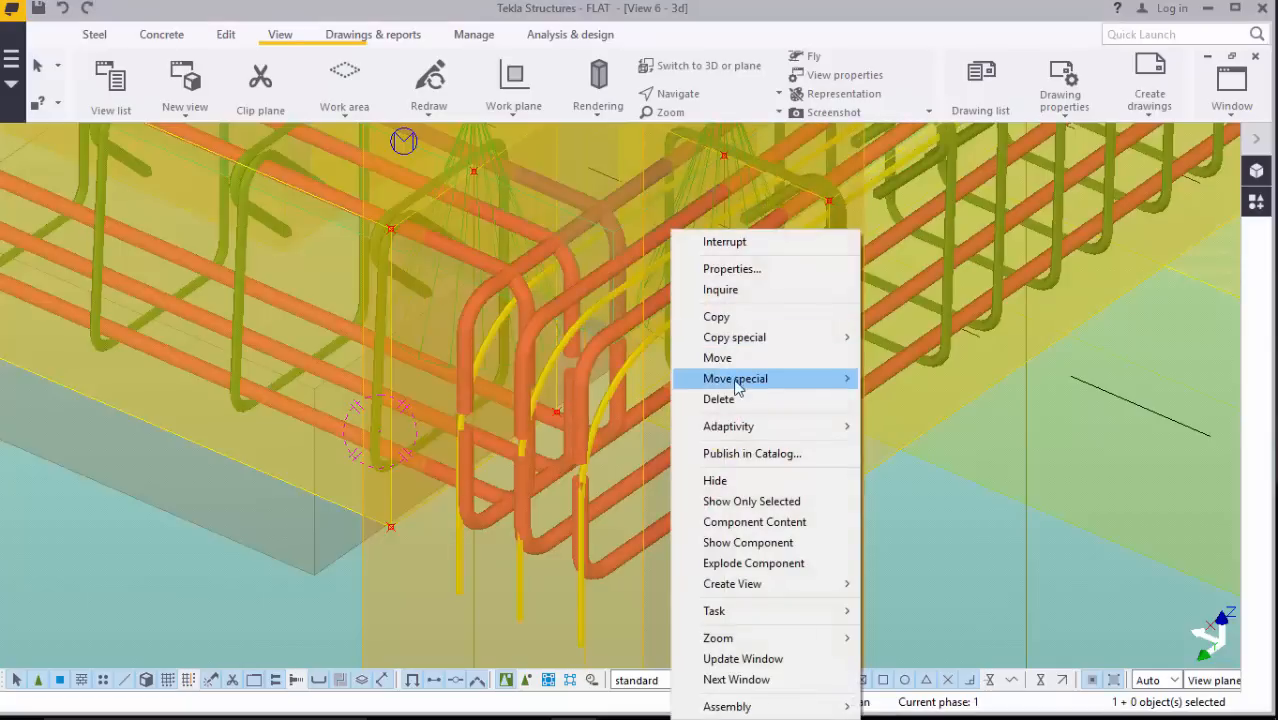
click(733, 399)
Step: Delete the additional bottom bars inside the stirrups along the middle of the single-span beam
scroll(602, 436, down, 2)
scroll(371, 499, down, 6)
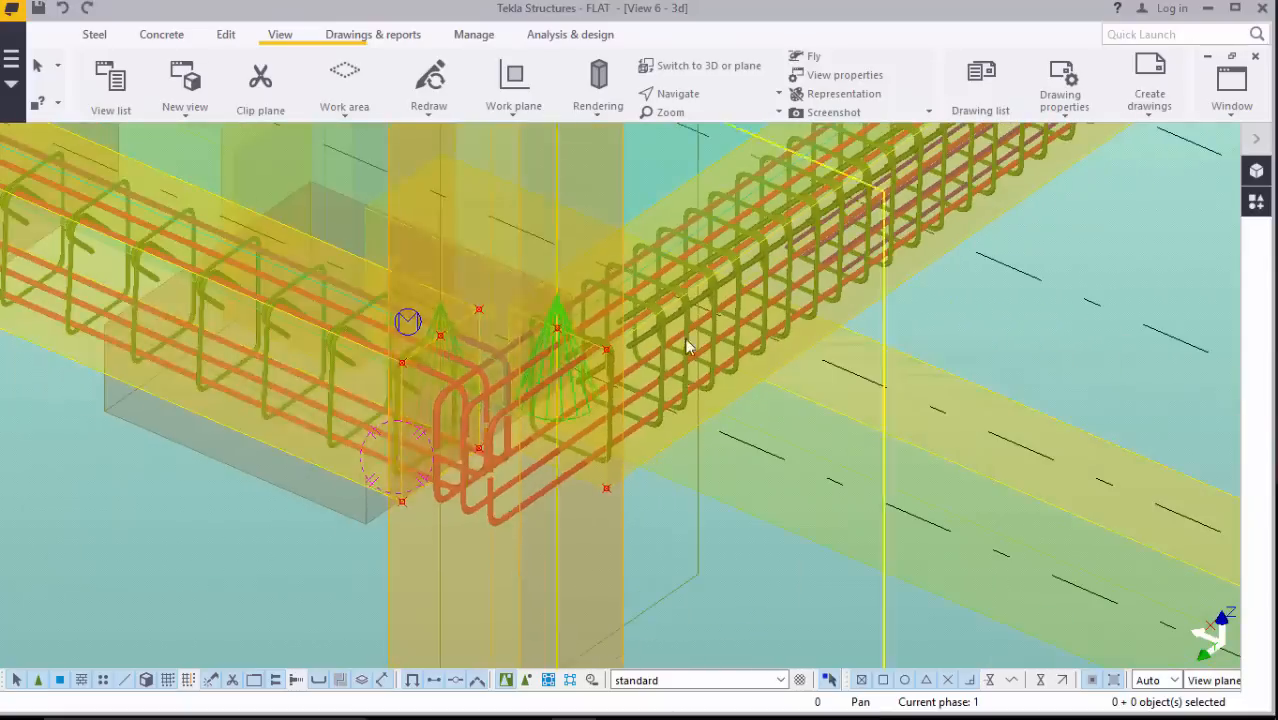
scroll(695, 330, up, 3)
scroll(357, 430, down, 3)
scroll(815, 215, up, 7)
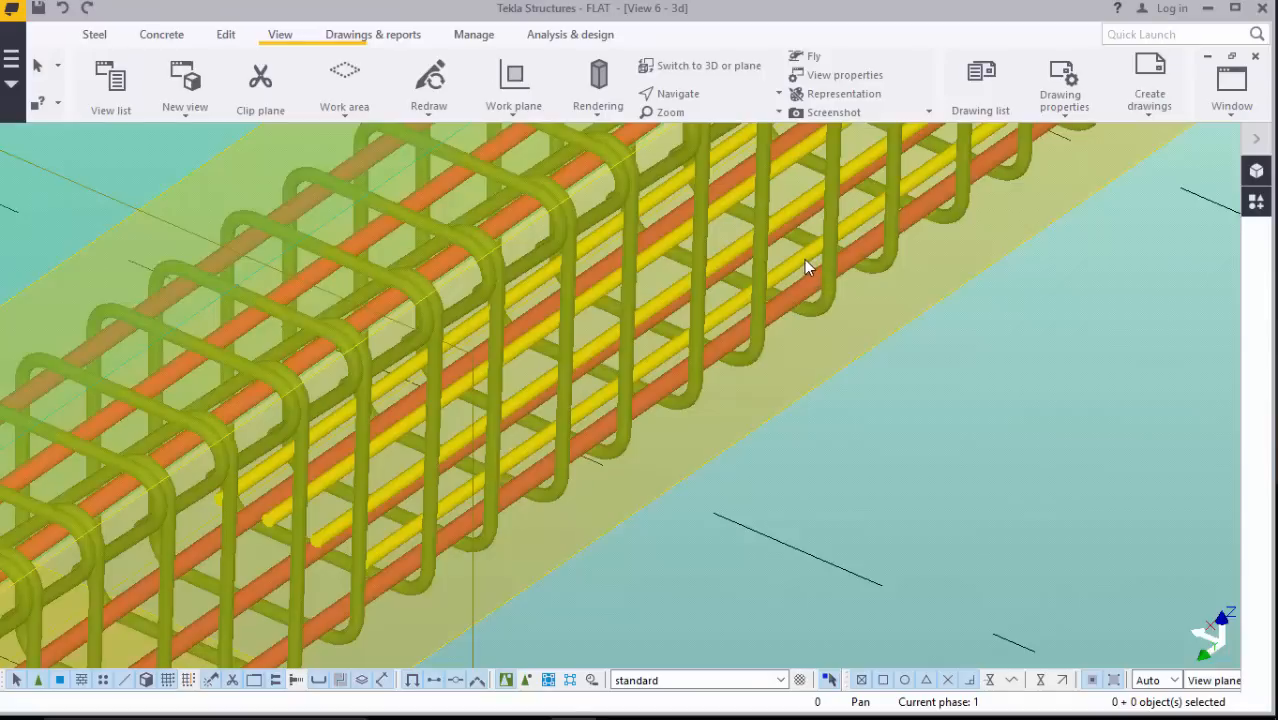
right_click(804, 259)
click(852, 396)
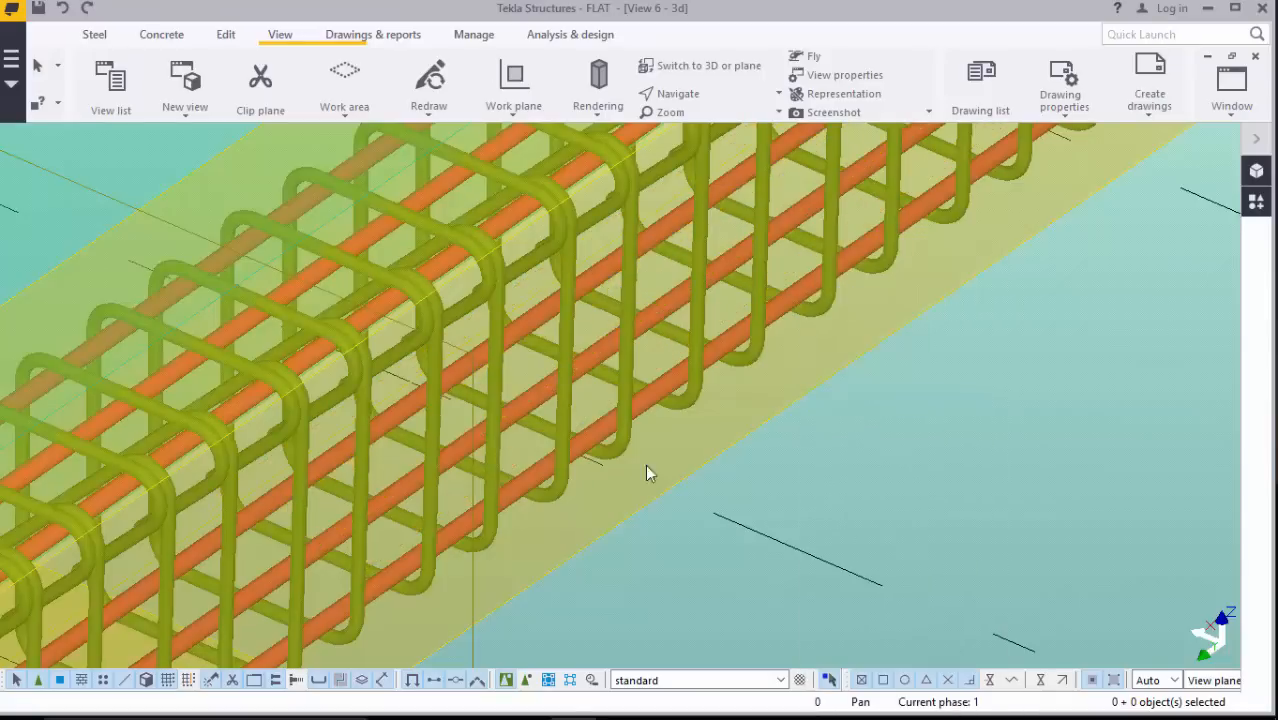
Step: Delete the additional top bars at the far column end of the single-span beam
scroll(600, 470, down, 3)
scroll(613, 451, down, 5)
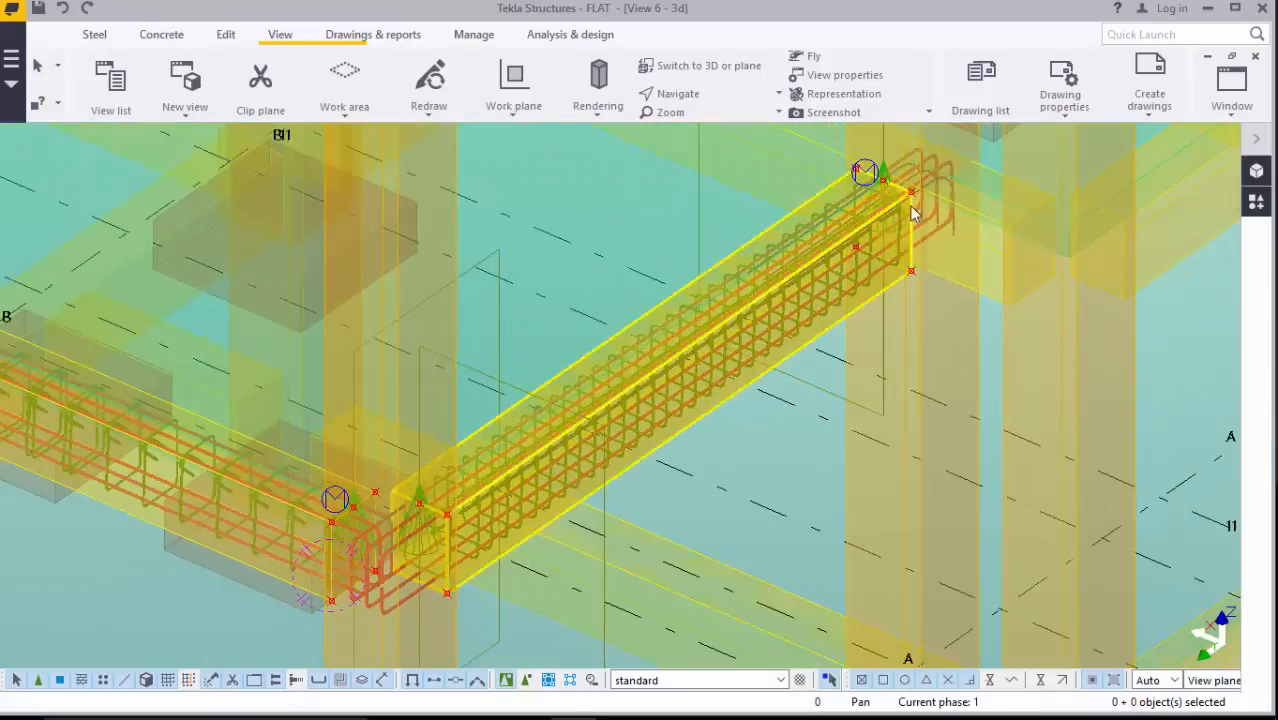
scroll(903, 181, up, 5)
scroll(903, 181, up, 6)
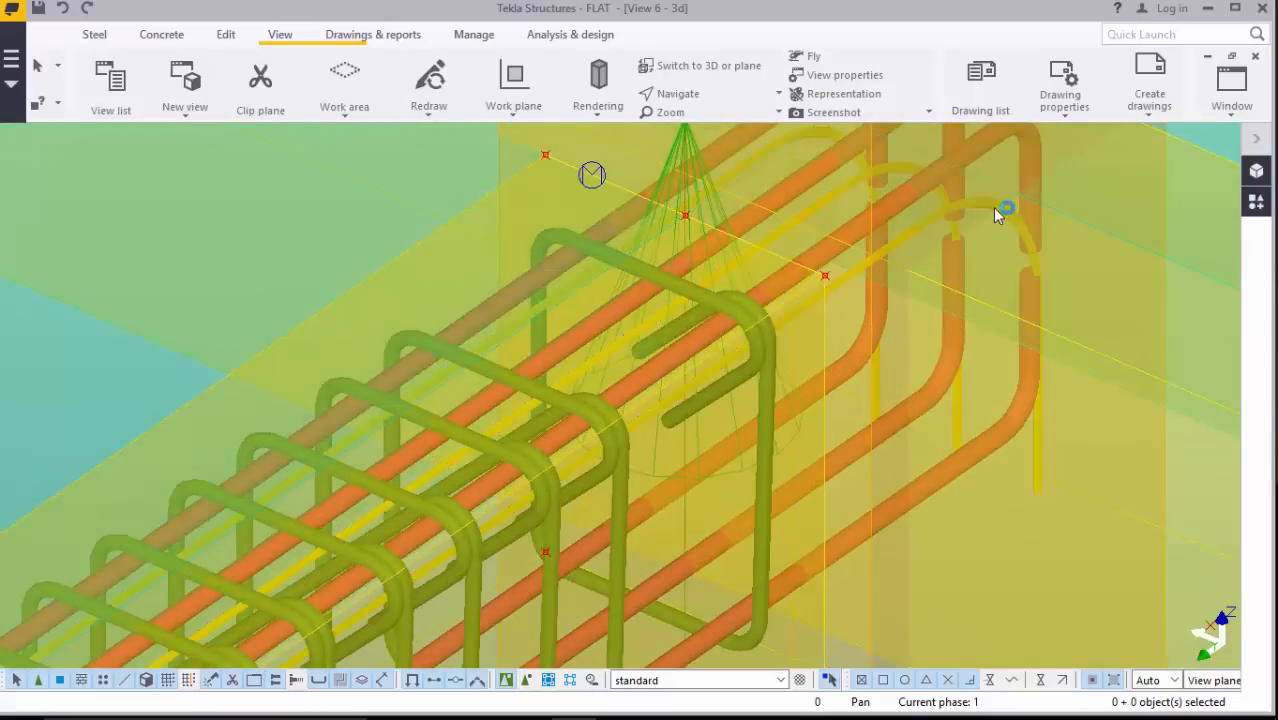
click(993, 207)
right_click(993, 207)
click(1040, 372)
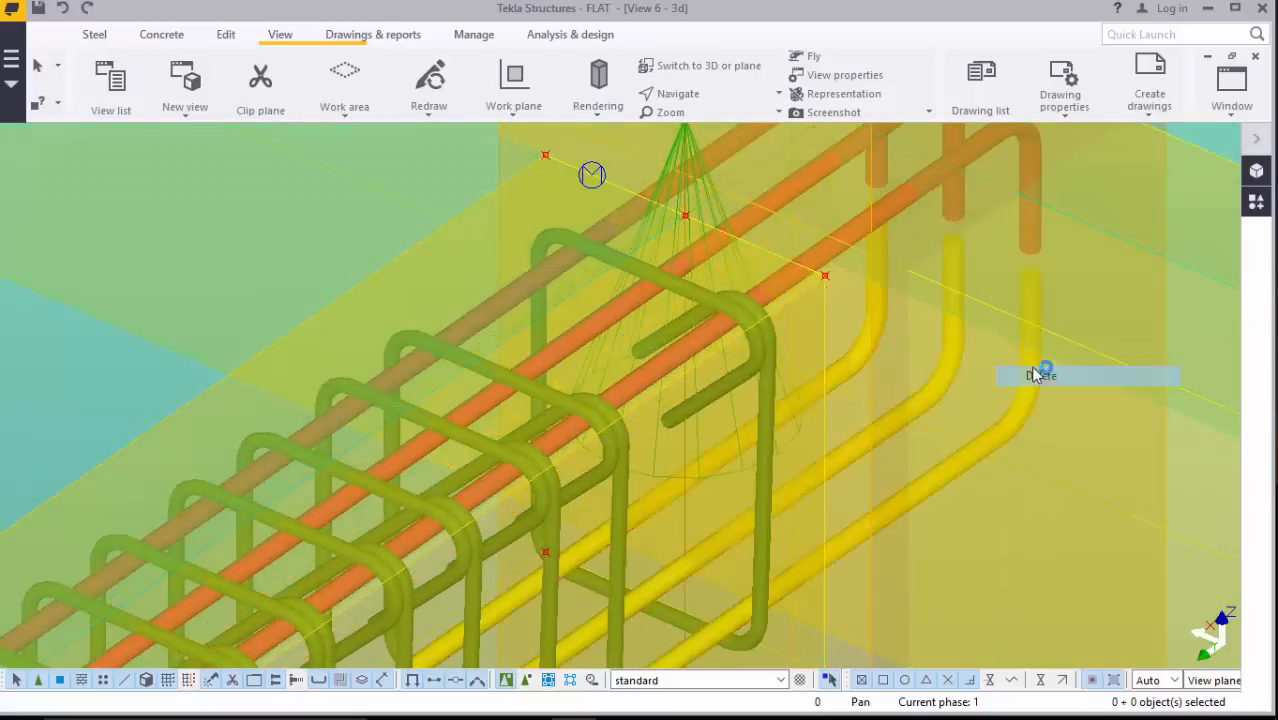
Step: Set the longitudinal cover thickness at the shared-column end of the single-span beam's main top bars to -200
scroll(965, 269, down, 2)
scroll(965, 265, down, 4)
scroll(927, 365, up, 3)
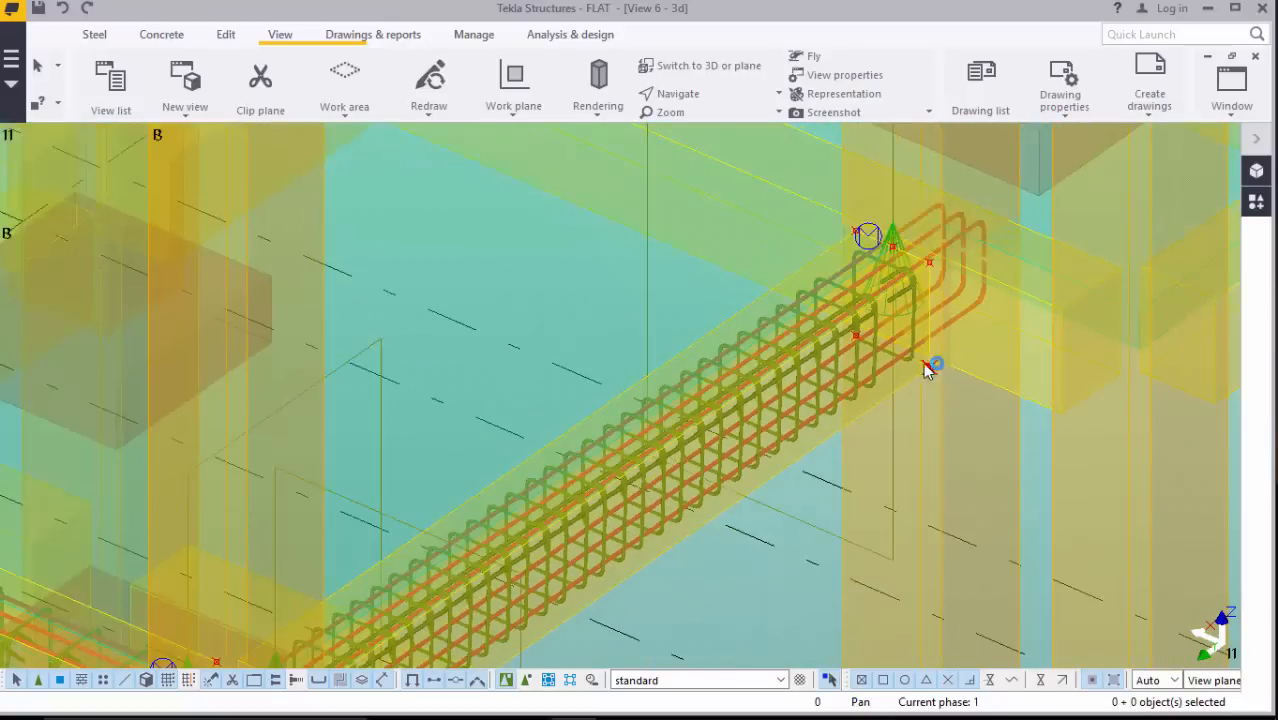
scroll(905, 305, down, 5)
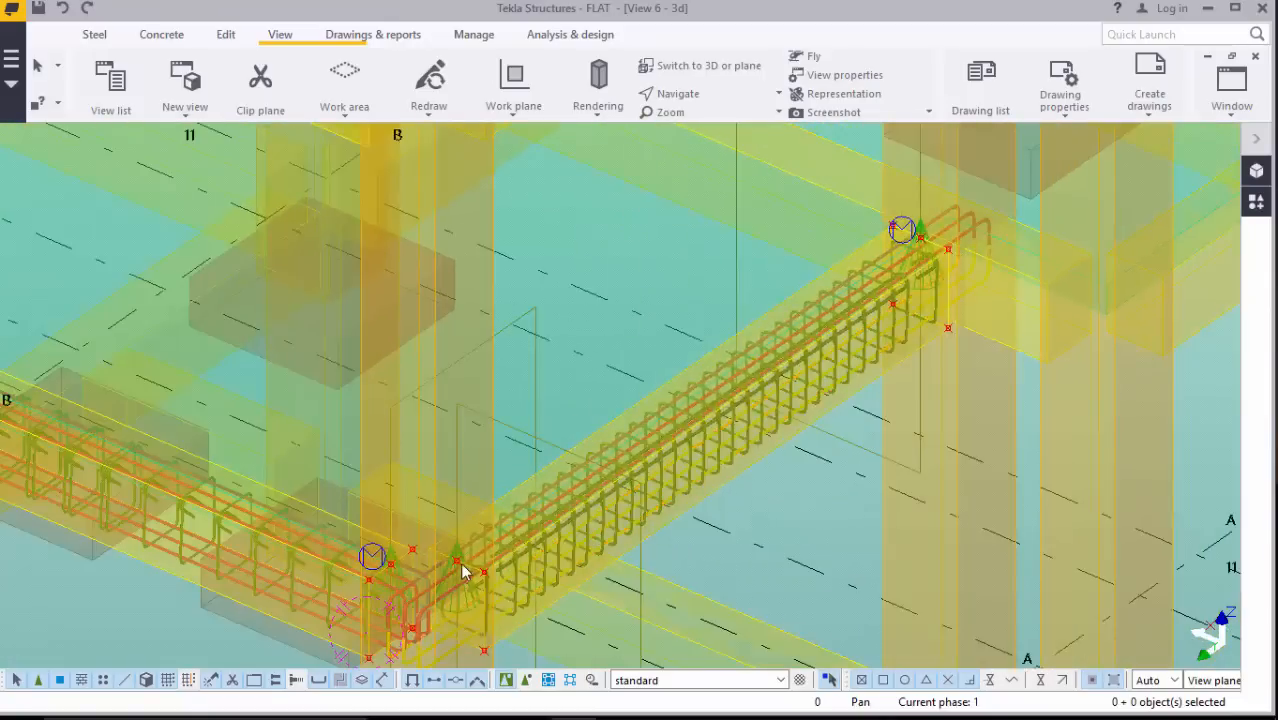
scroll(456, 572, up, 3)
scroll(659, 354, down, 4)
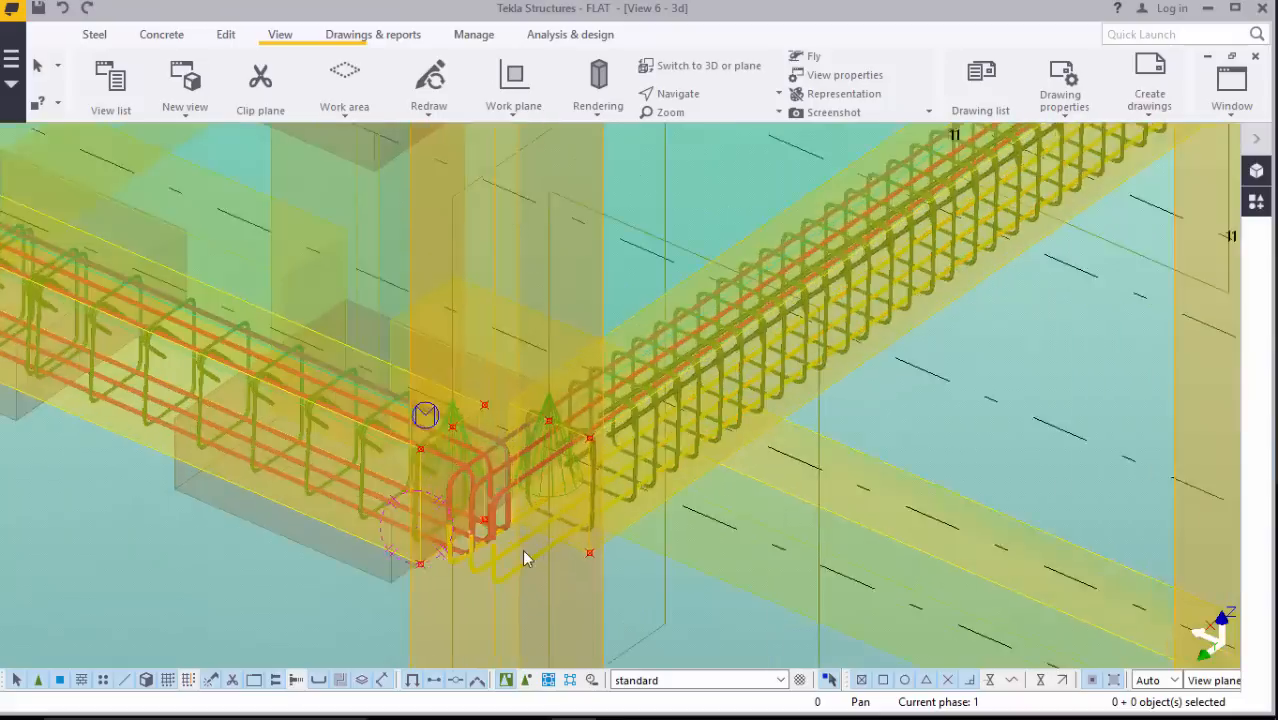
scroll(500, 505, up, 4)
scroll(499, 505, up, 4)
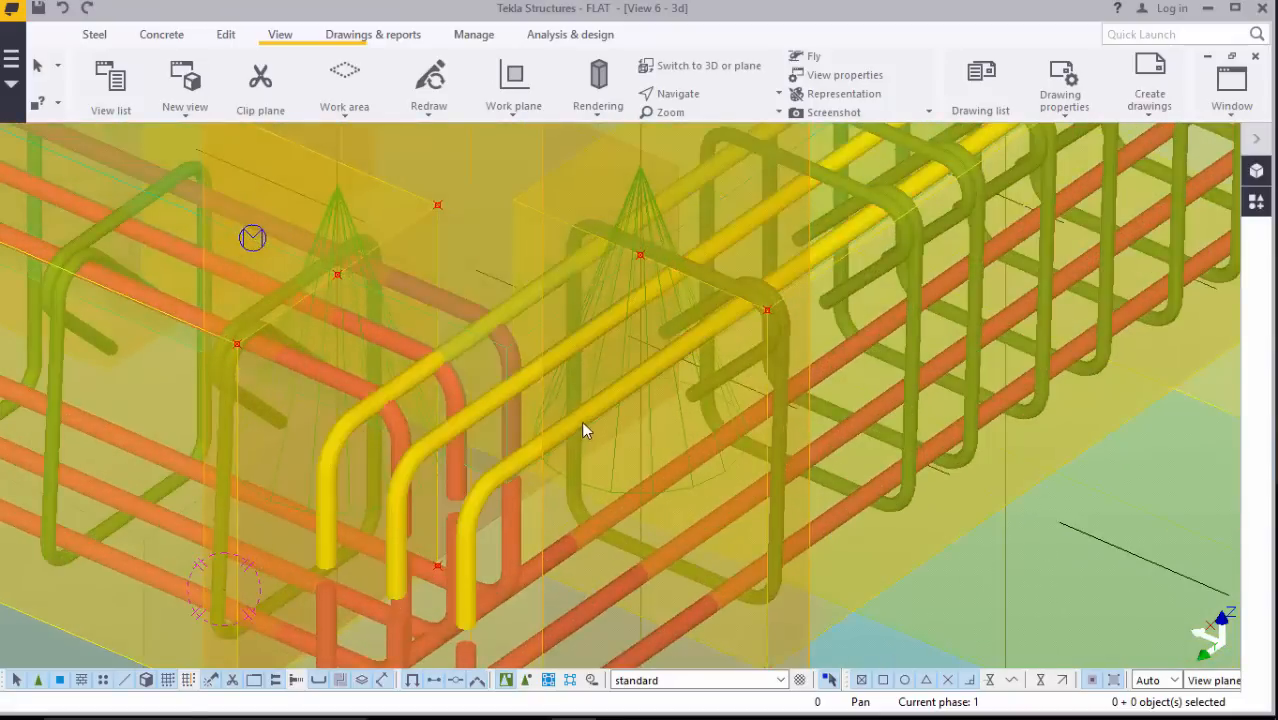
double_click(583, 428)
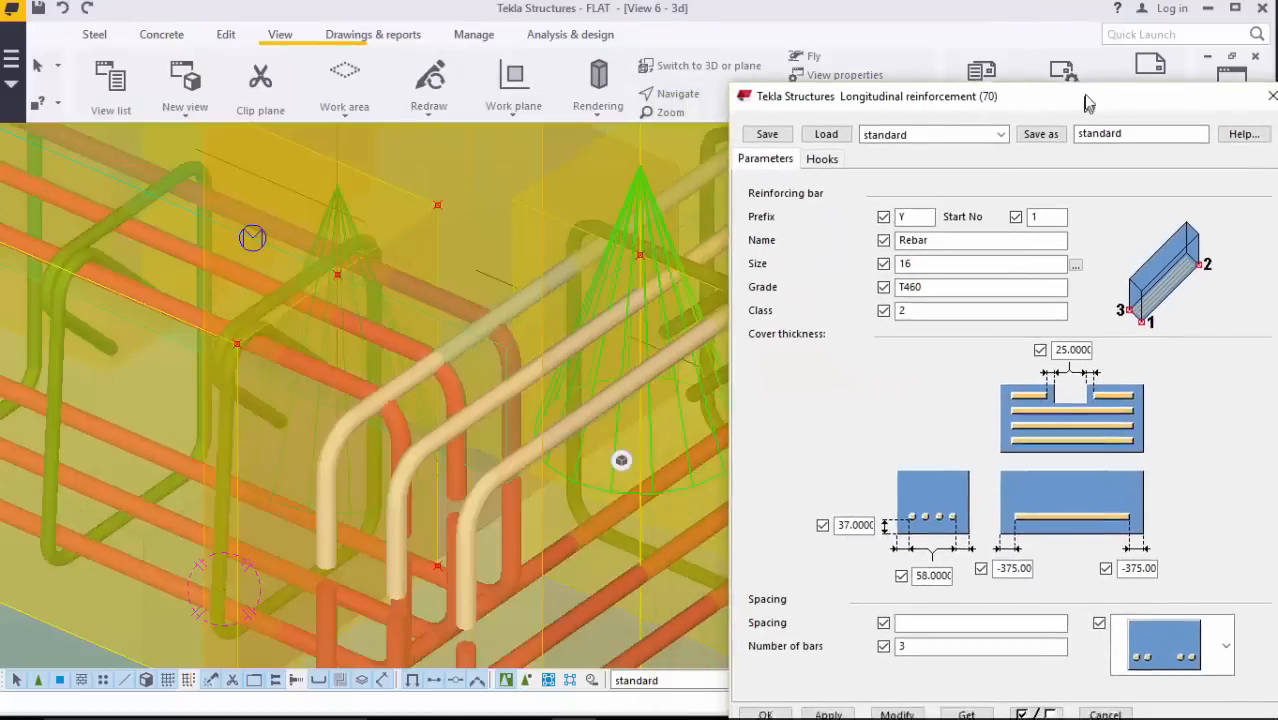
click(1145, 555)
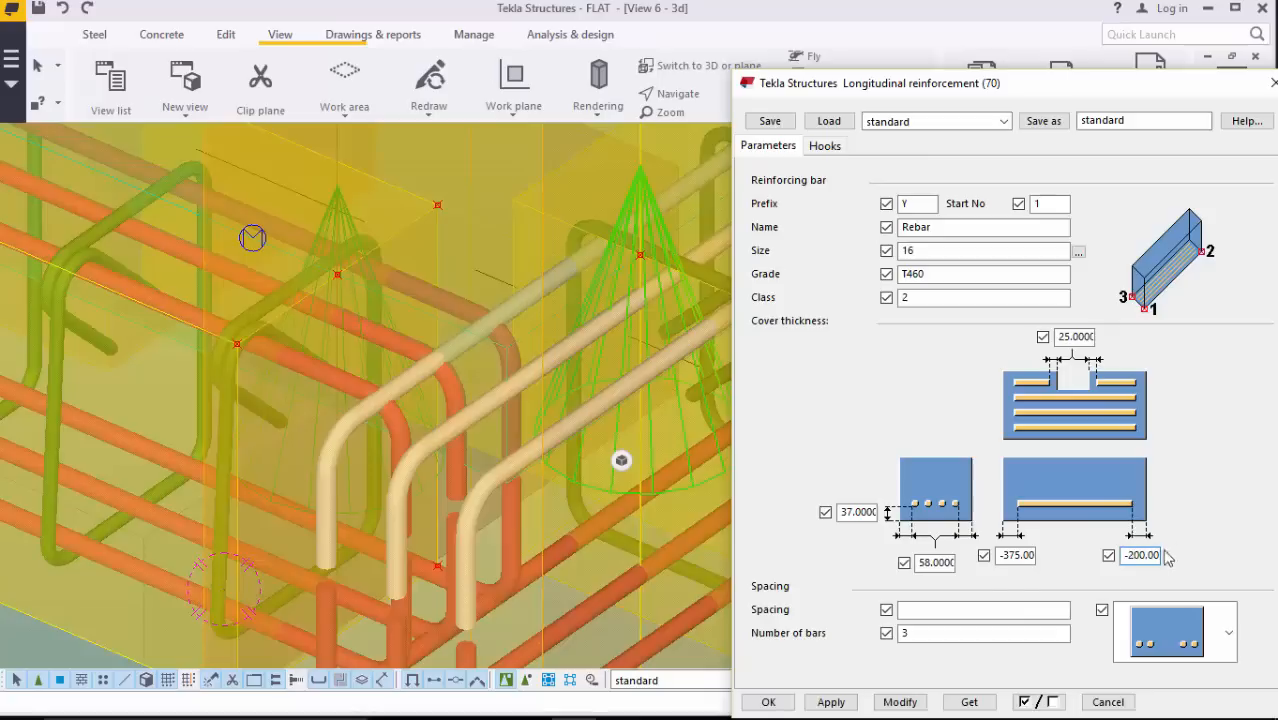
click(904, 703)
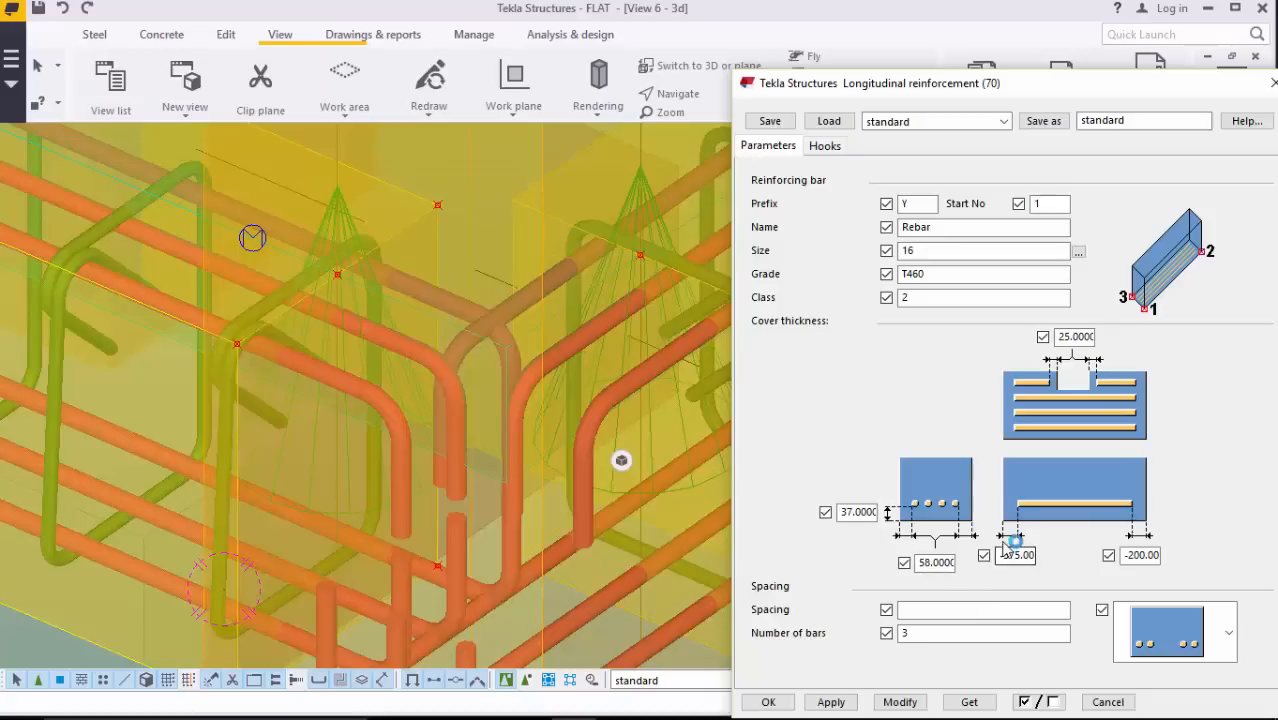
Step: Set the main top bars' longitudinal cover thickness to -150 at both ends and apply the modification
click(1148, 555)
click(910, 704)
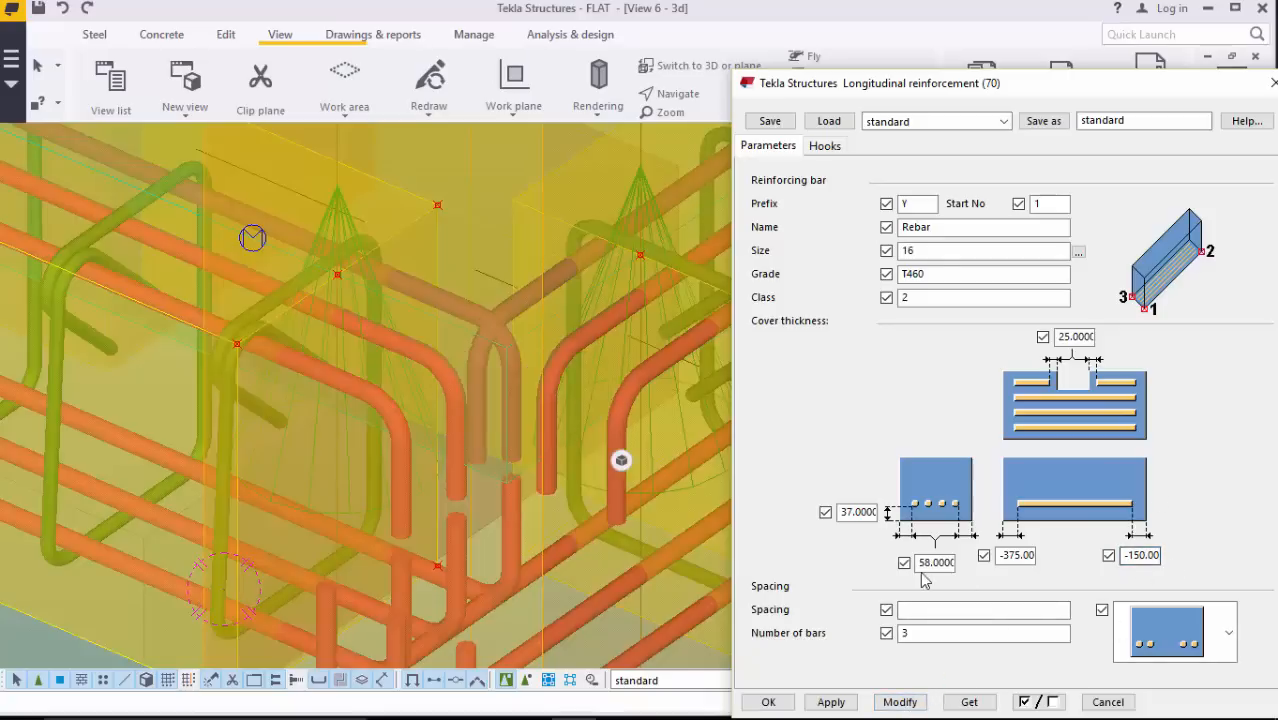
click(1022, 555)
click(1144, 556)
click(900, 702)
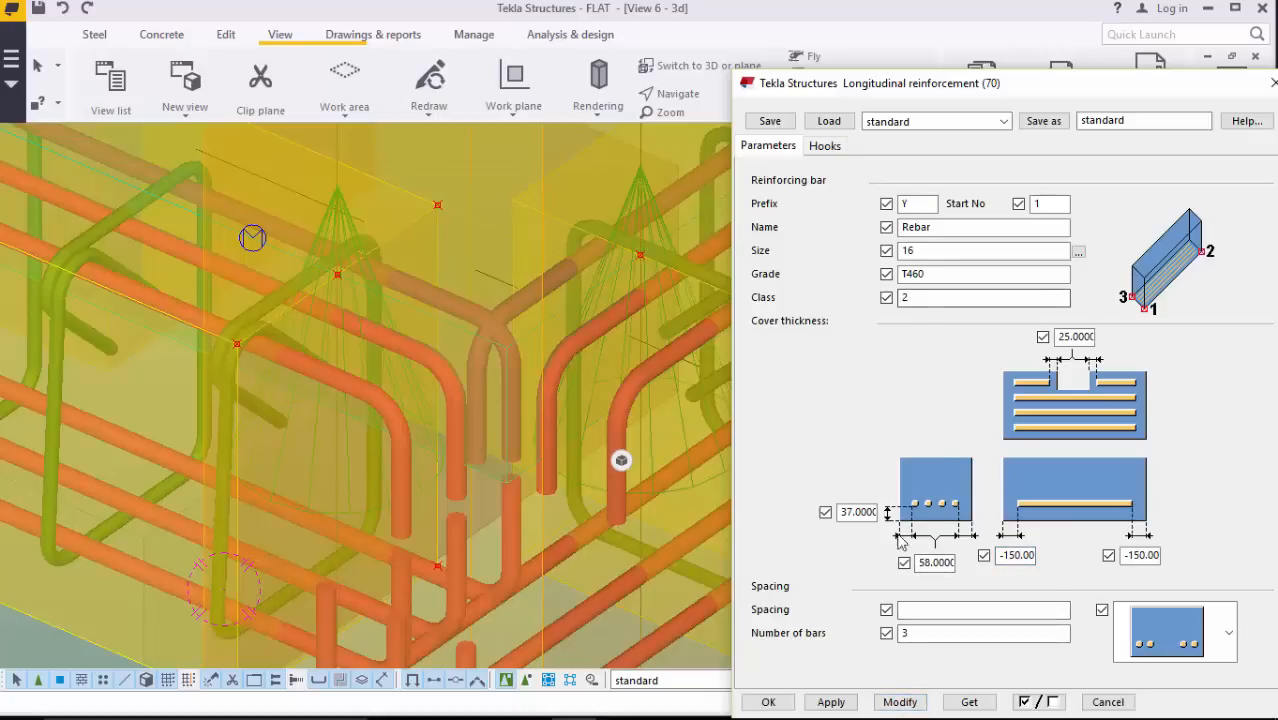
click(768, 702)
Step: Set the longitudinal cover thickness of the single-span beam's main bottom bars to -150 at both ends and confirm the properties
scroll(681, 310, down, 3)
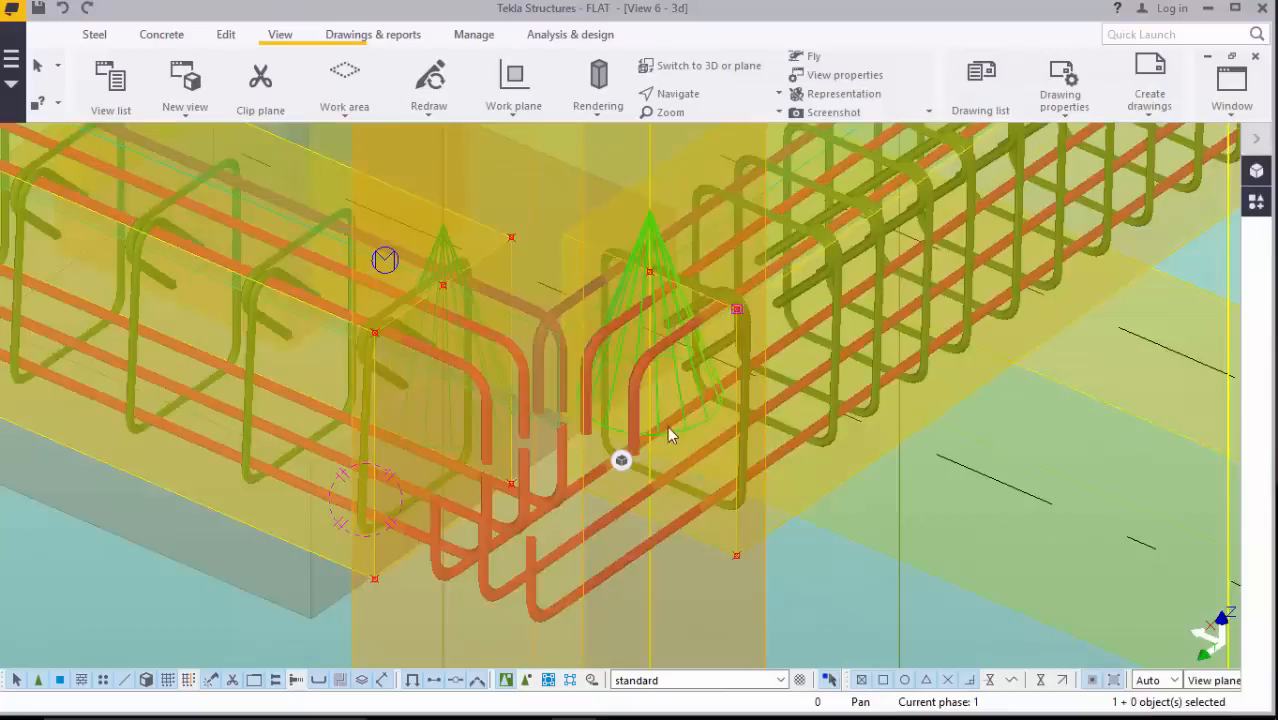
scroll(640, 533, up, 2)
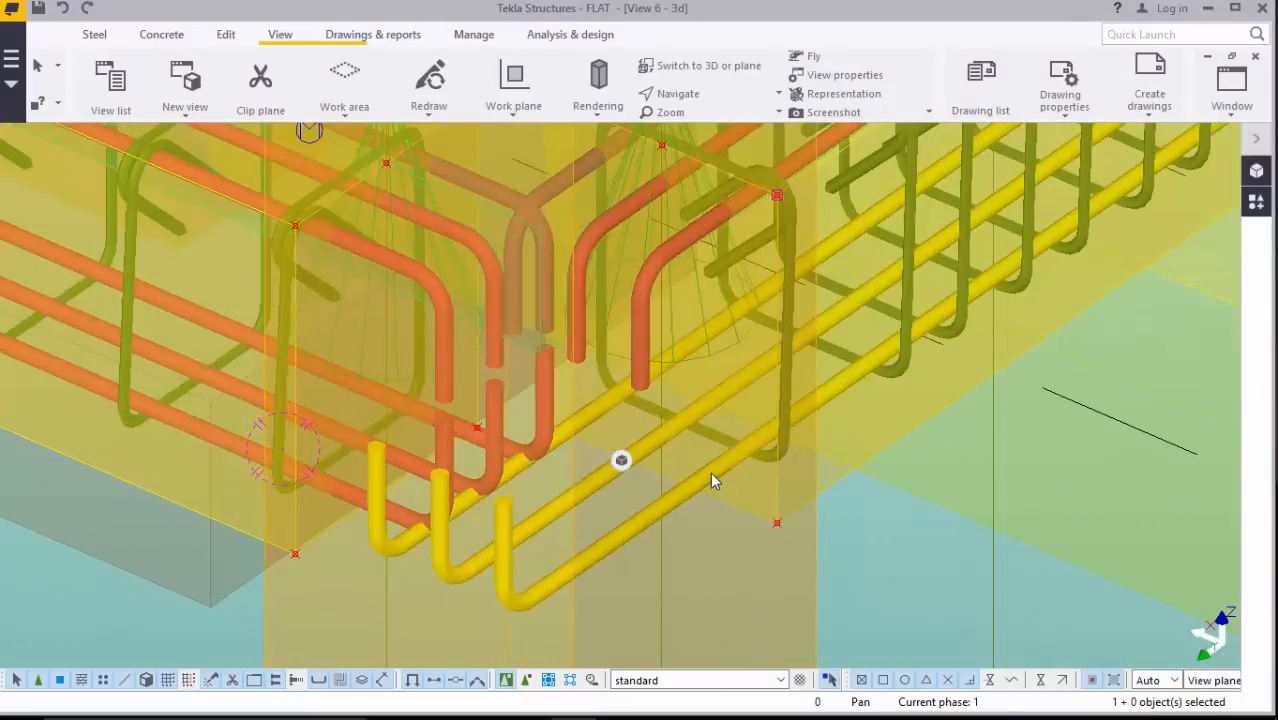
double_click(711, 476)
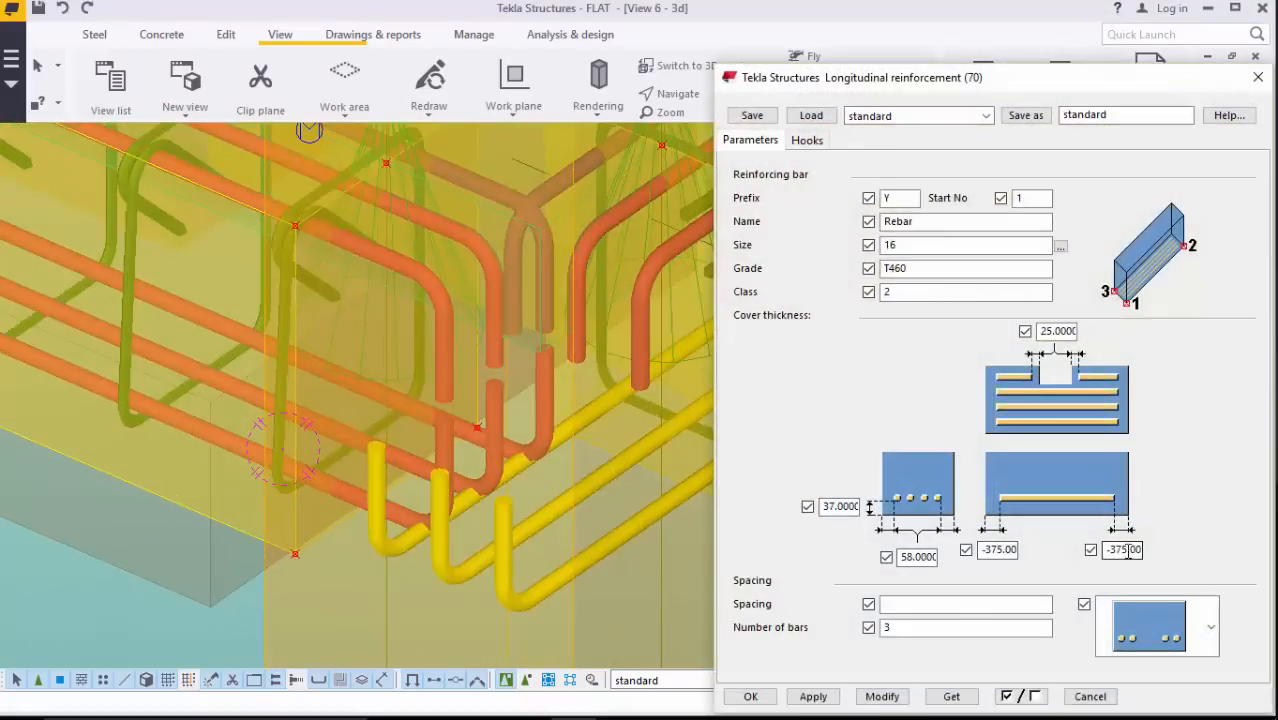
click(1128, 549)
click(882, 696)
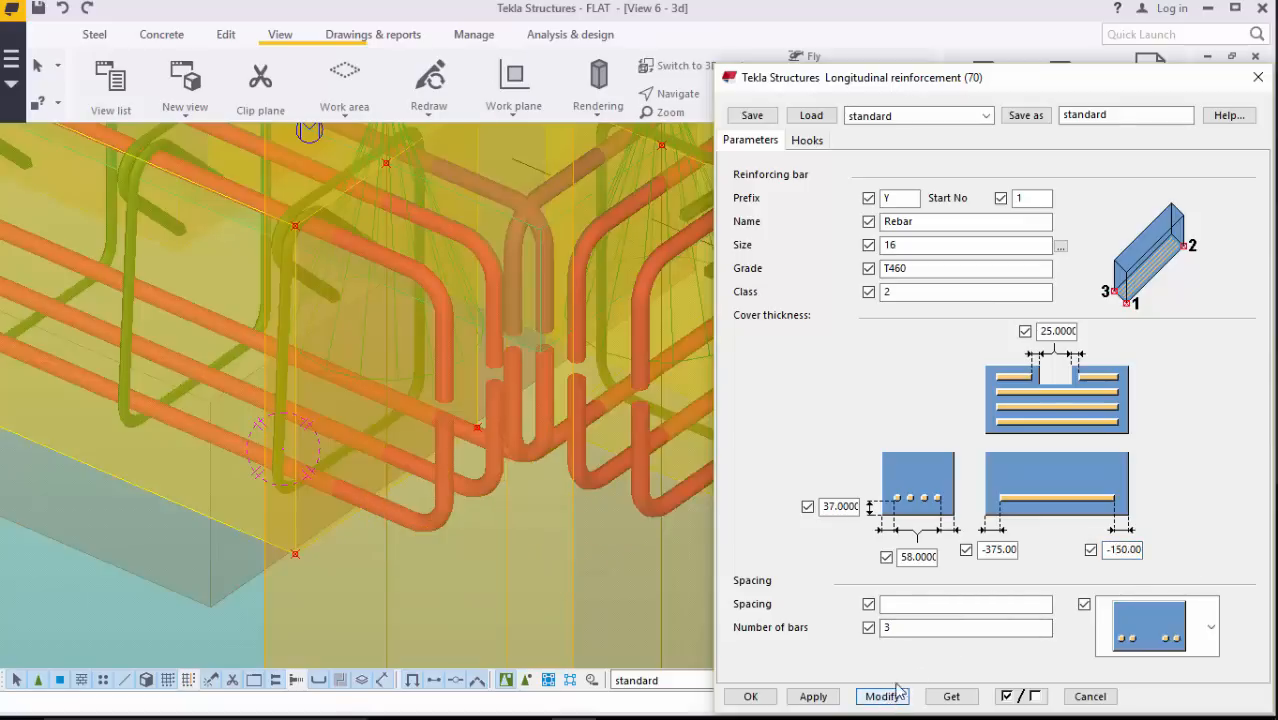
click(1001, 549)
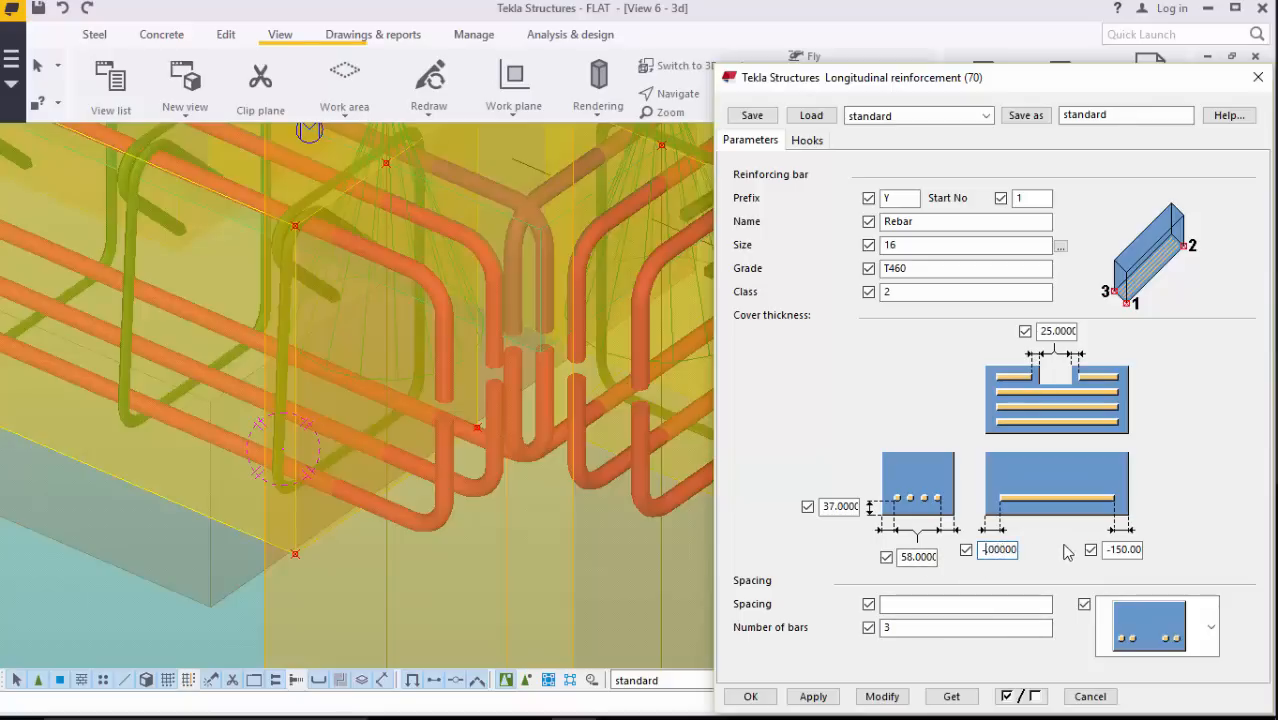
text(150)
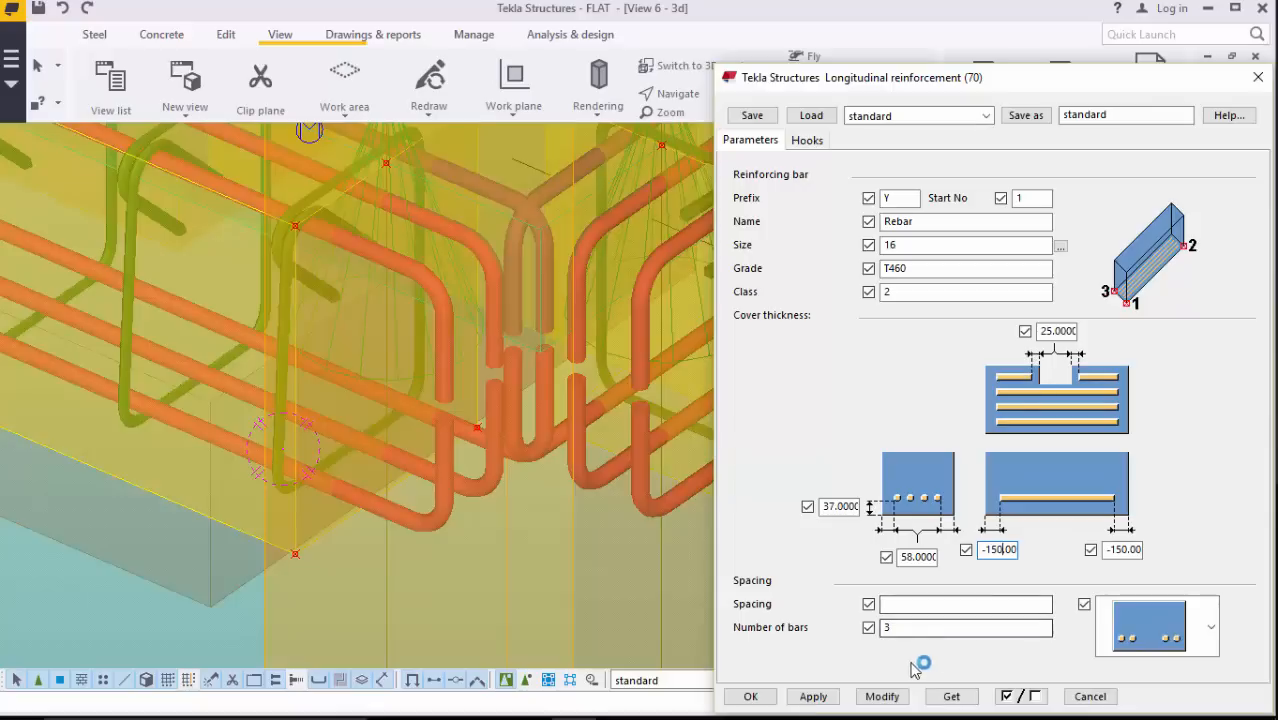
click(813, 697)
click(815, 701)
click(757, 697)
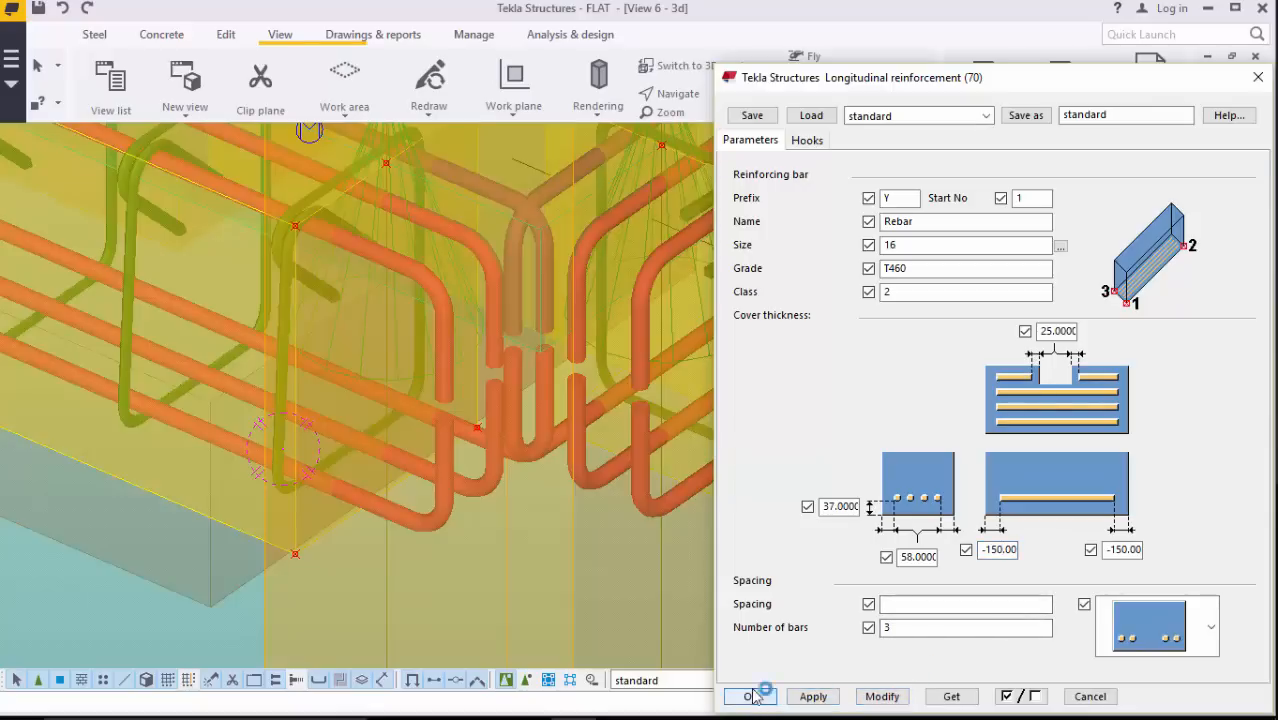
Step: Examine the single-span beam's modified main bars and their ends at both columns from several angles
scroll(600, 560, down, 5)
scroll(533, 570, down, 4)
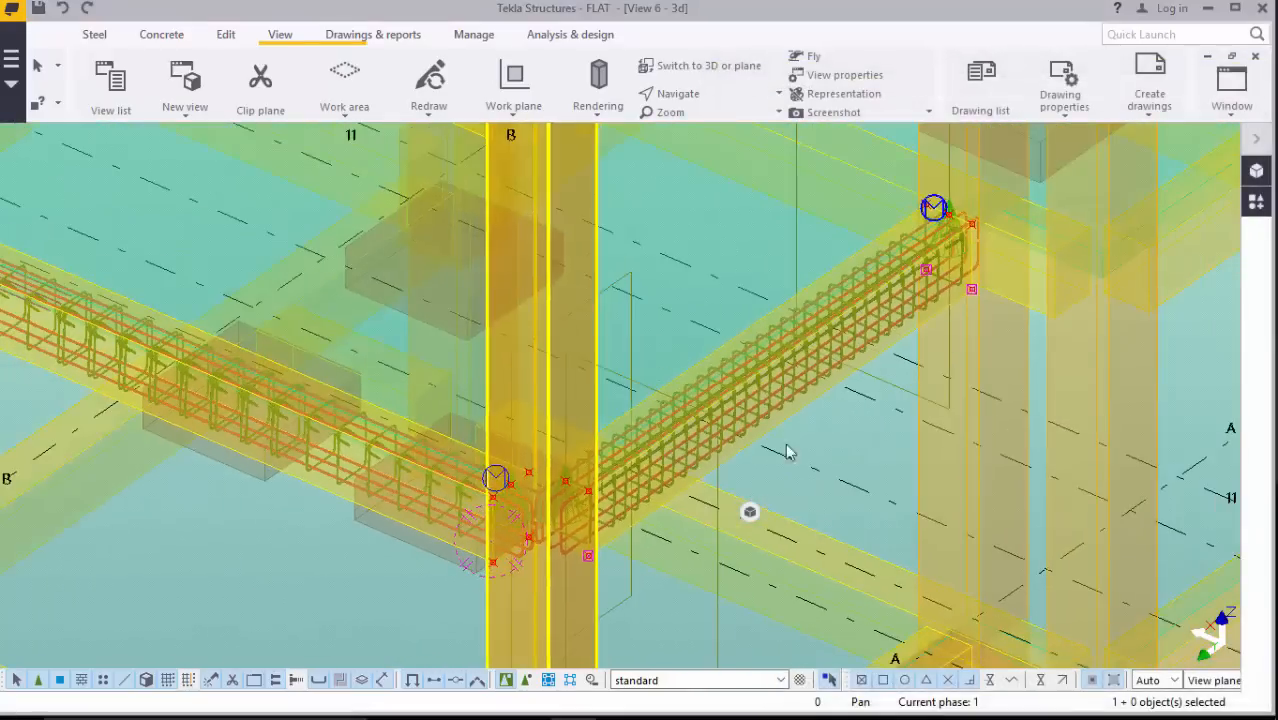
scroll(962, 258, up, 3)
scroll(965, 195, up, 2)
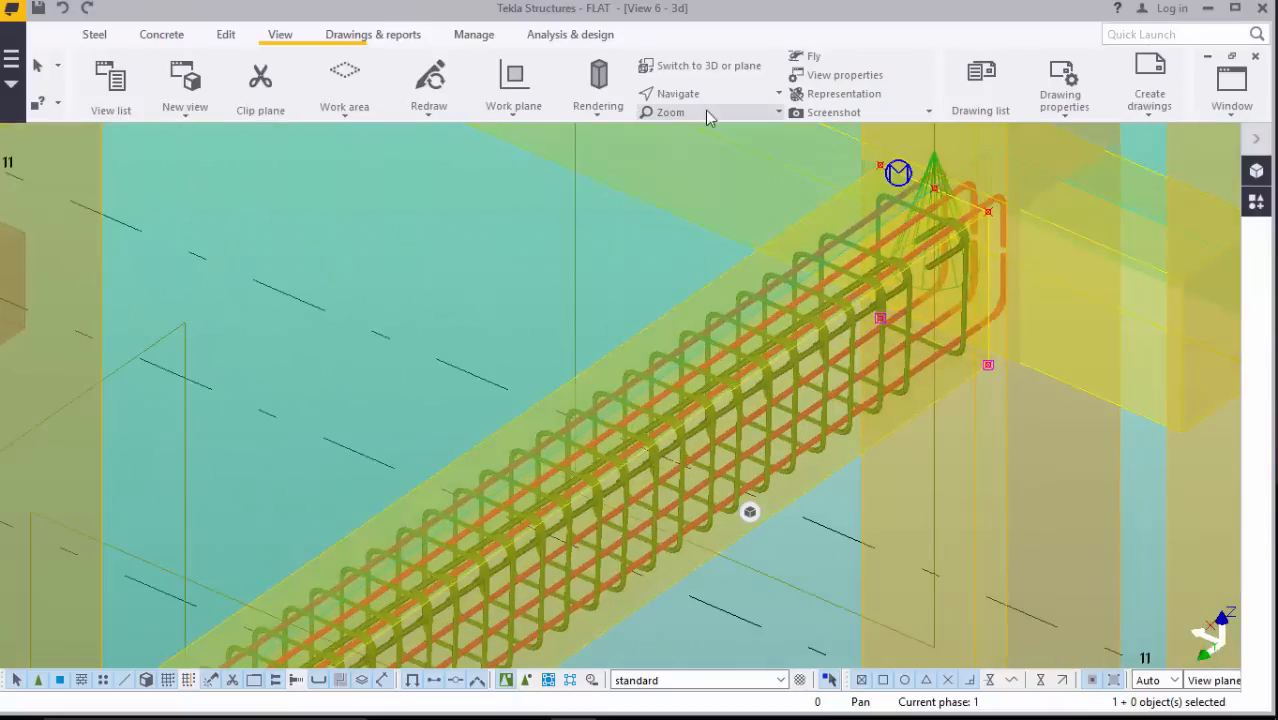
click(960, 255)
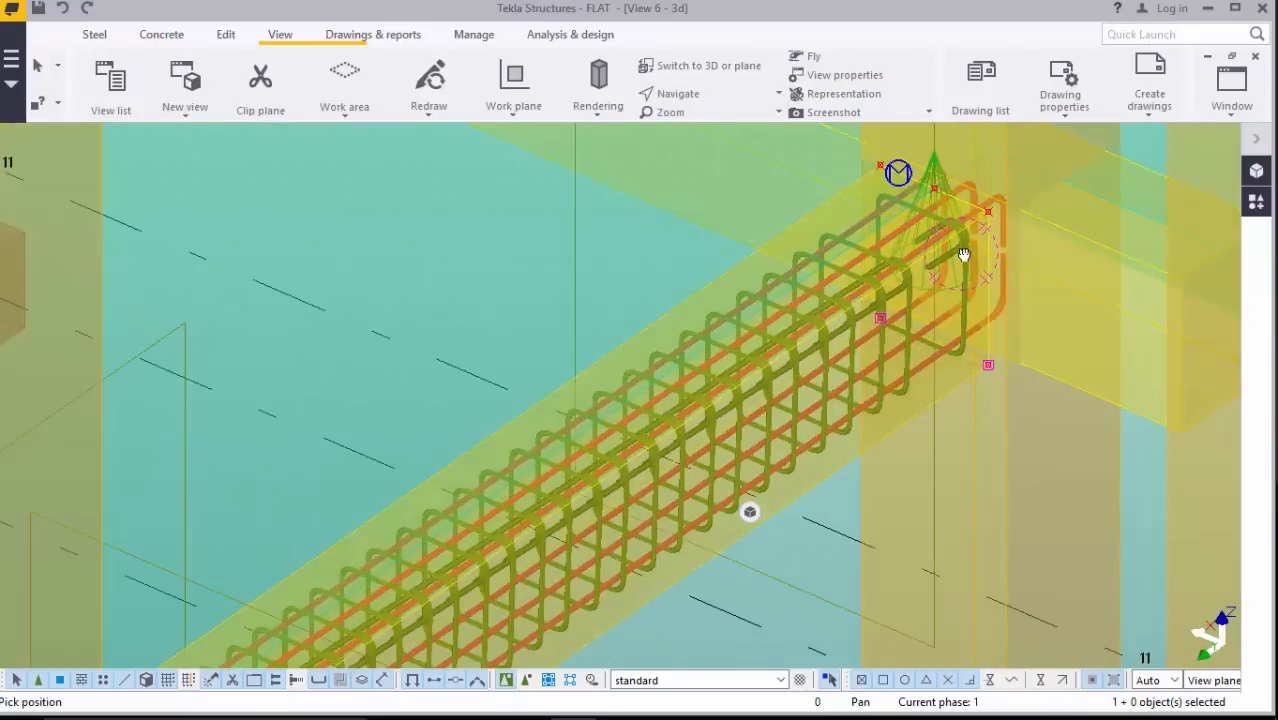
drag(964, 257, 1033, 297)
scroll(1064, 342, down, 2)
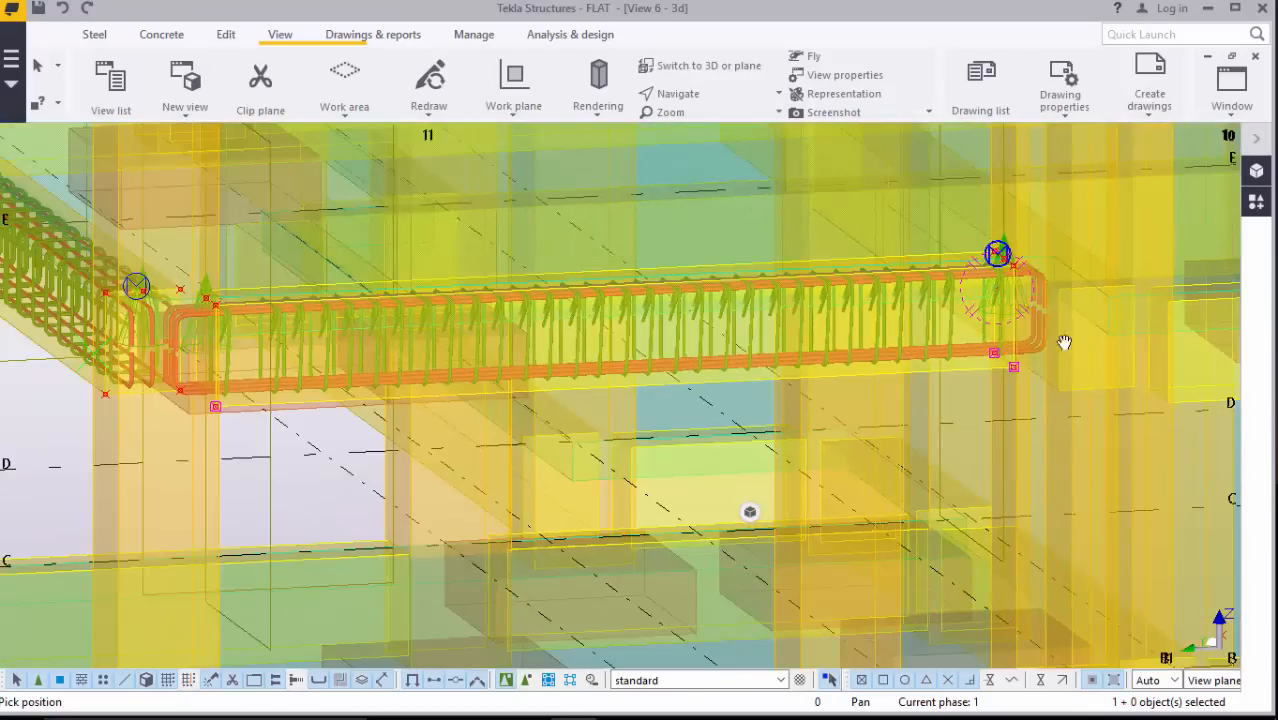
drag(802, 308, 1014, 360)
scroll(1102, 257, up, 2)
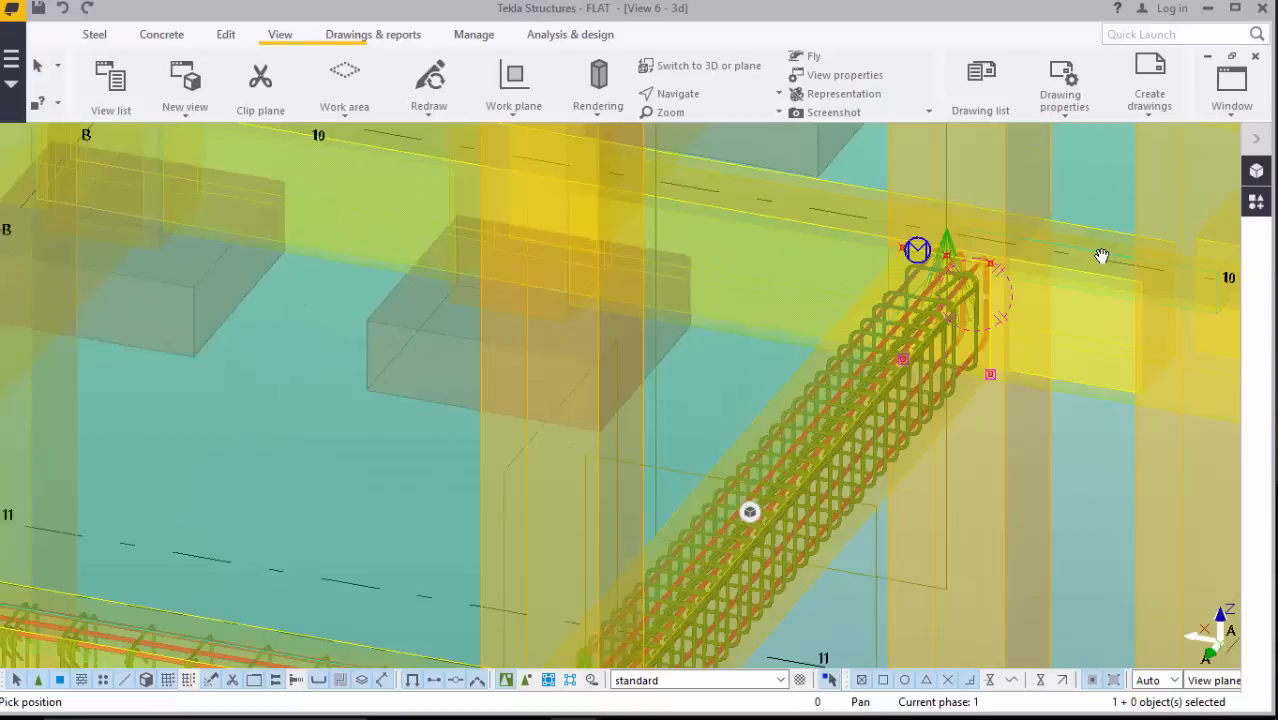
scroll(947, 321, down, 2)
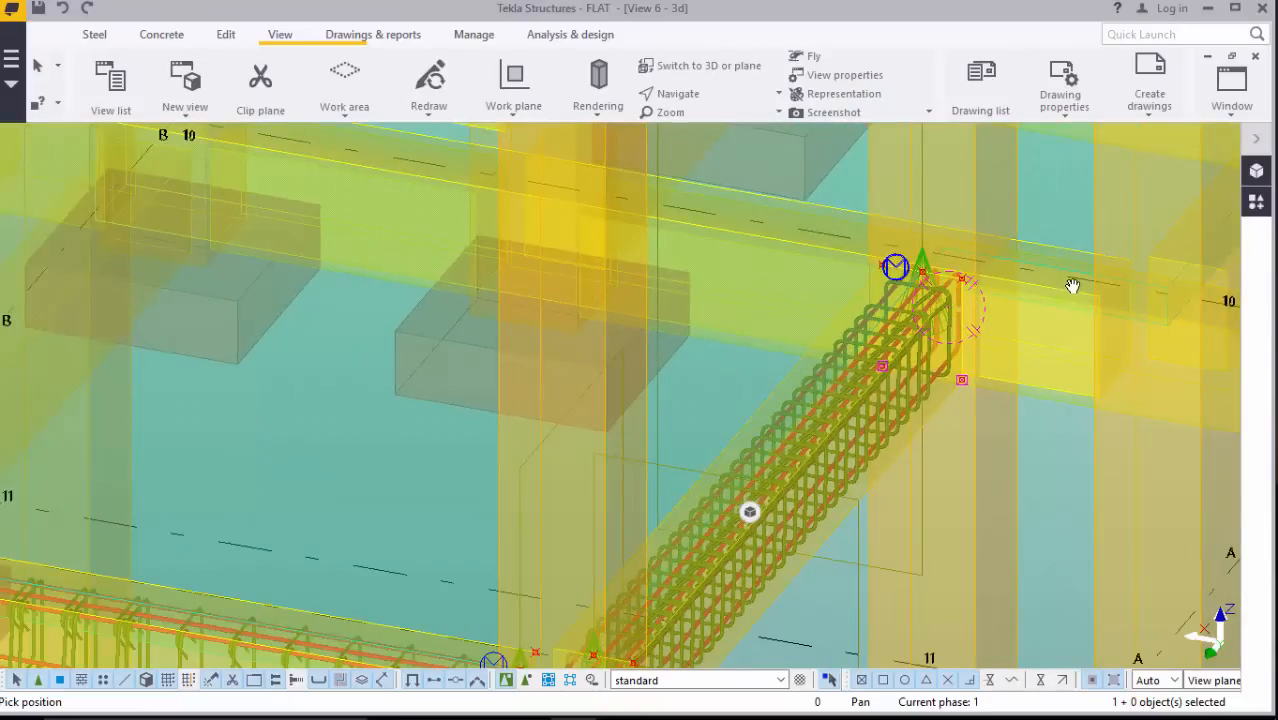
scroll(1065, 289, up, 2)
right_click(1015, 335)
click(1045, 345)
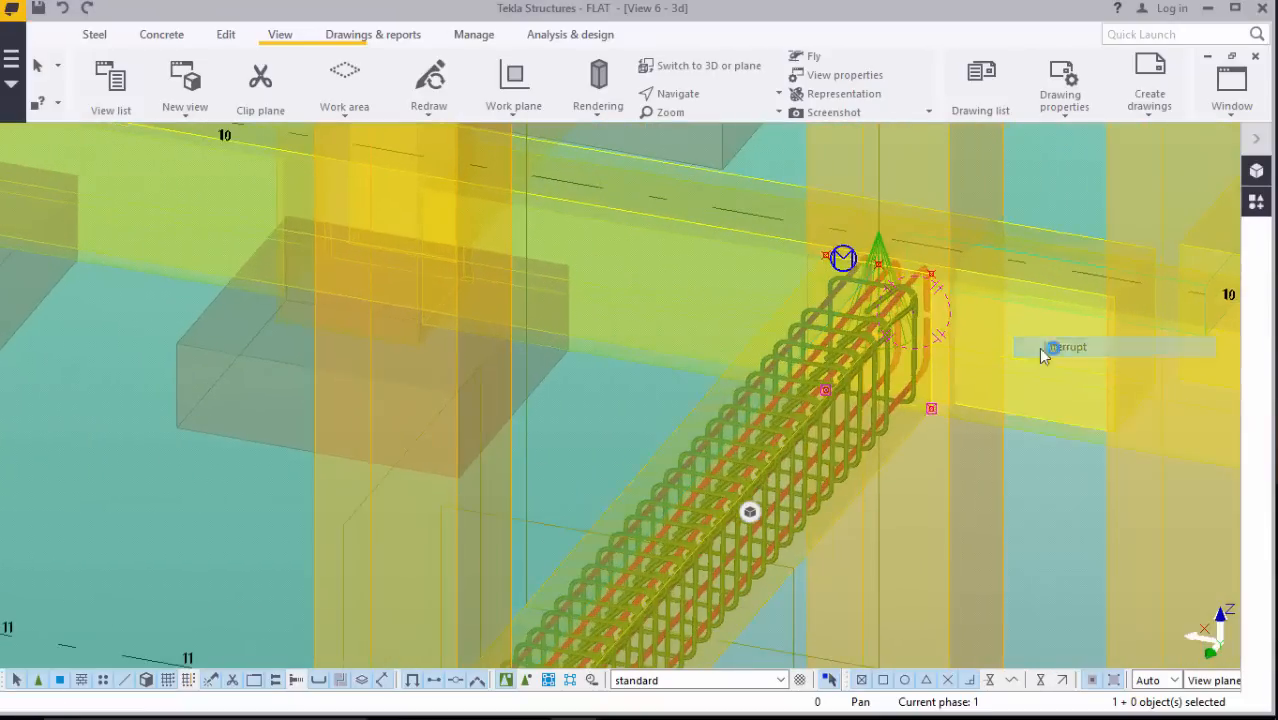
Step: Inspect the unreinforced perimeter beams and columns that continue beyond the single-span beam's far end
scroll(965, 305, up, 1)
scroll(951, 322, down, 2)
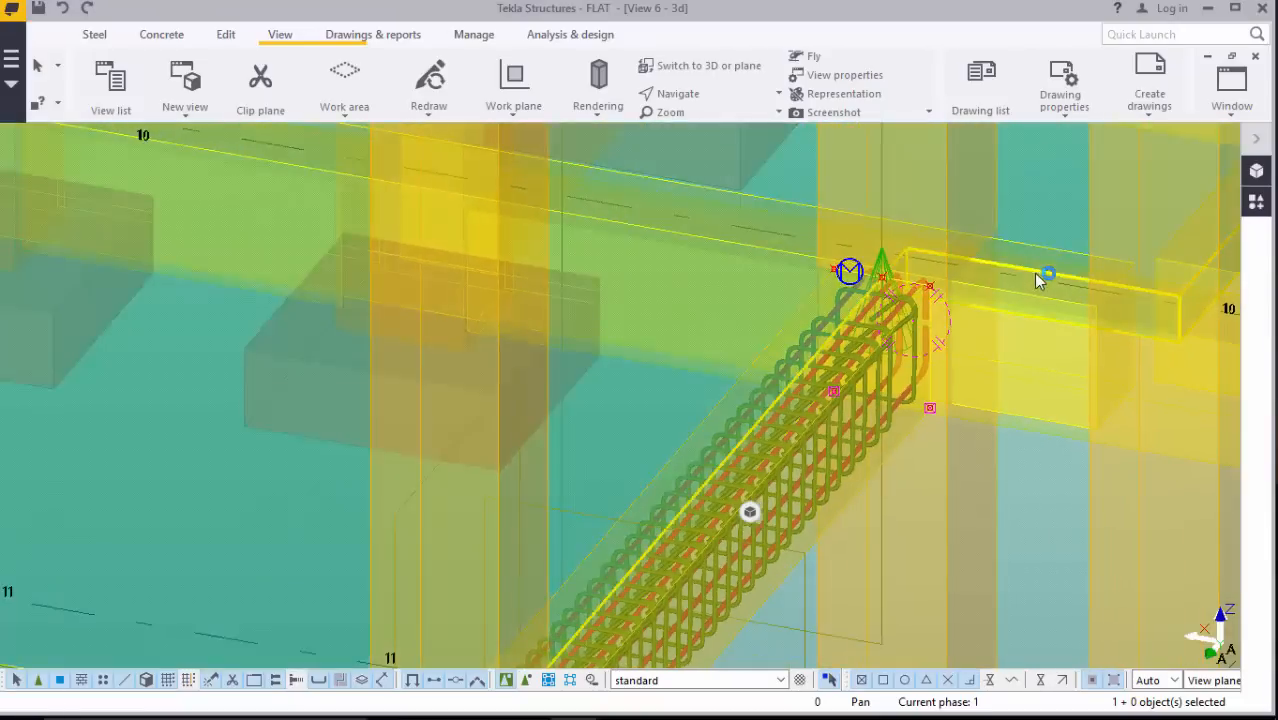
scroll(908, 335, up, 1)
scroll(841, 297, down, 5)
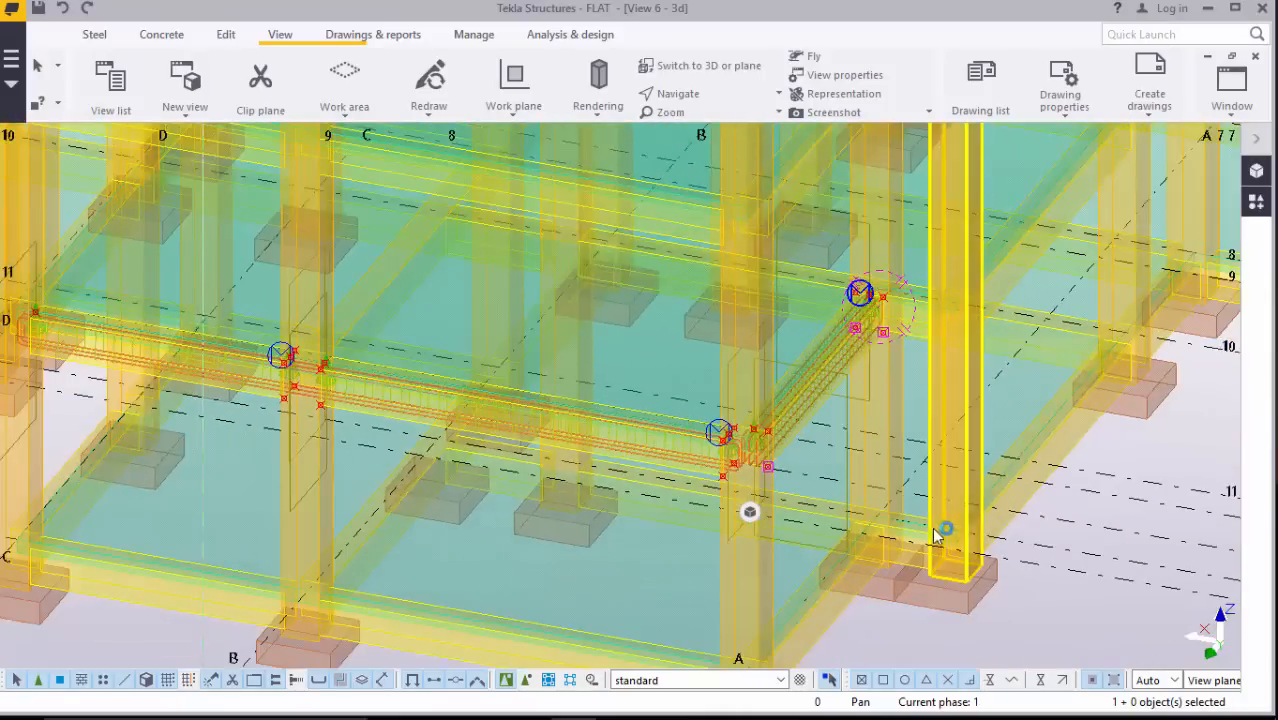
scroll(960, 308, up, 6)
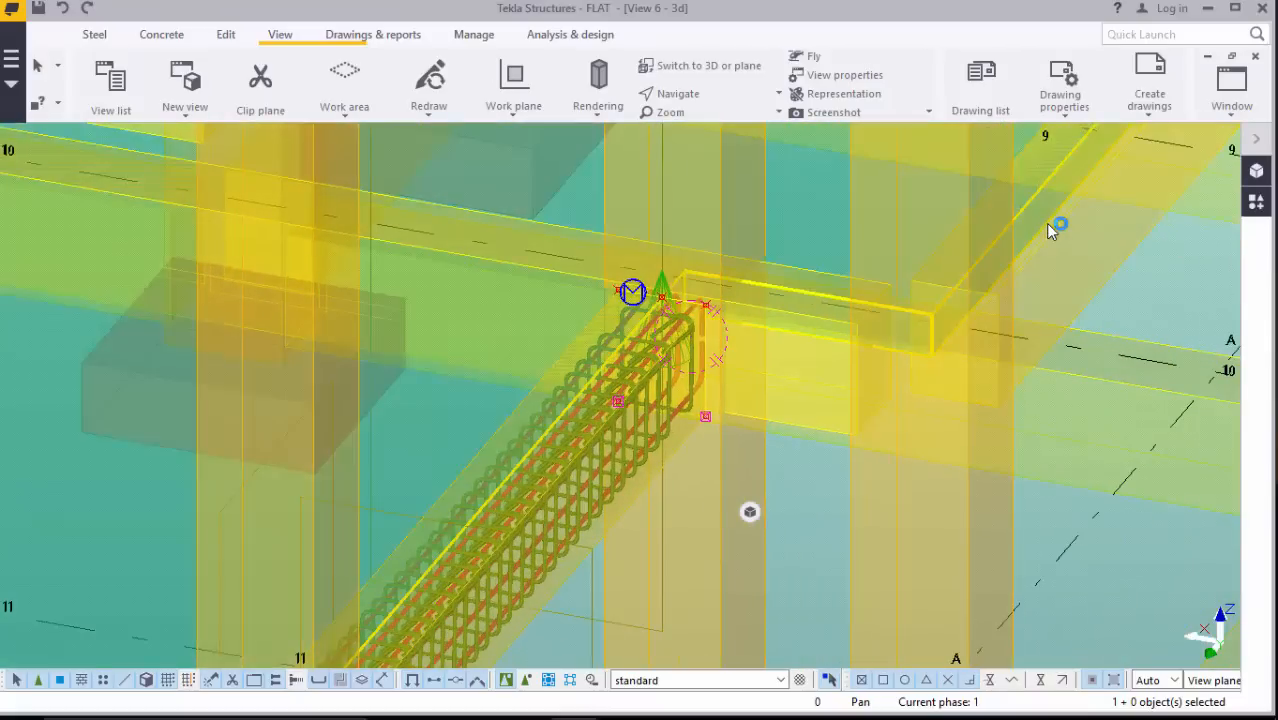
click(1048, 224)
scroll(668, 426, down, 3)
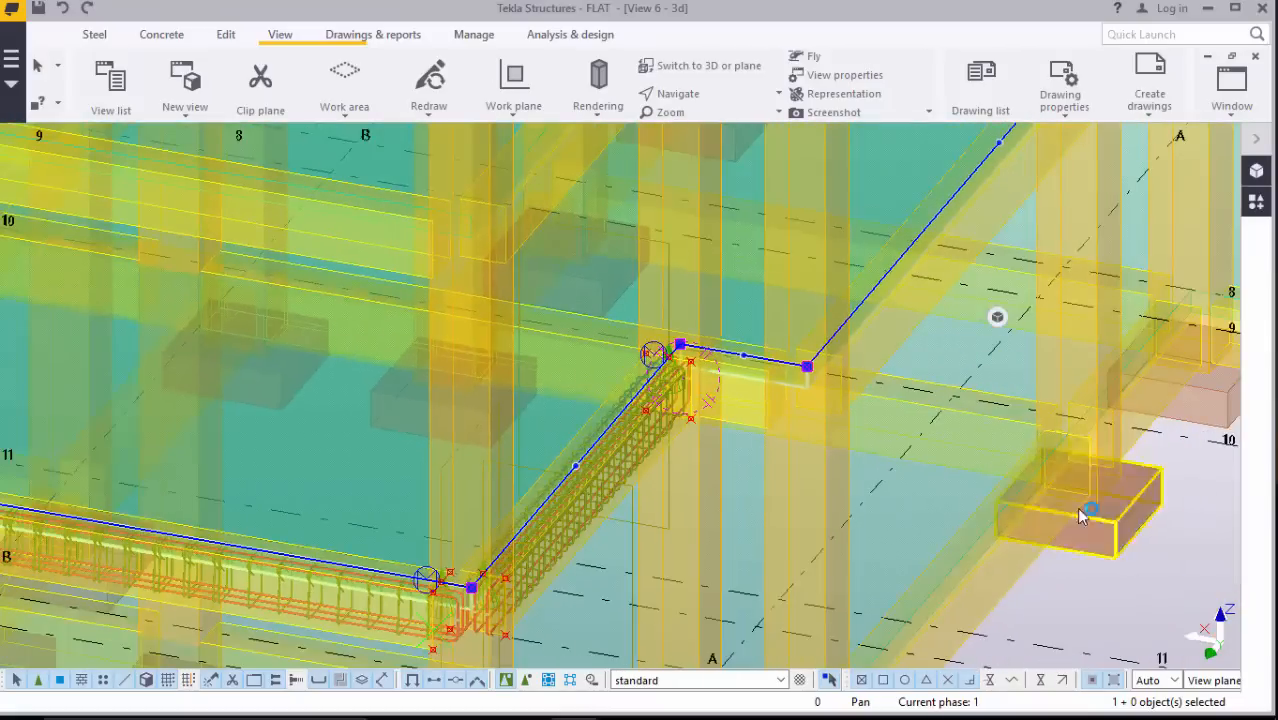
click(1069, 602)
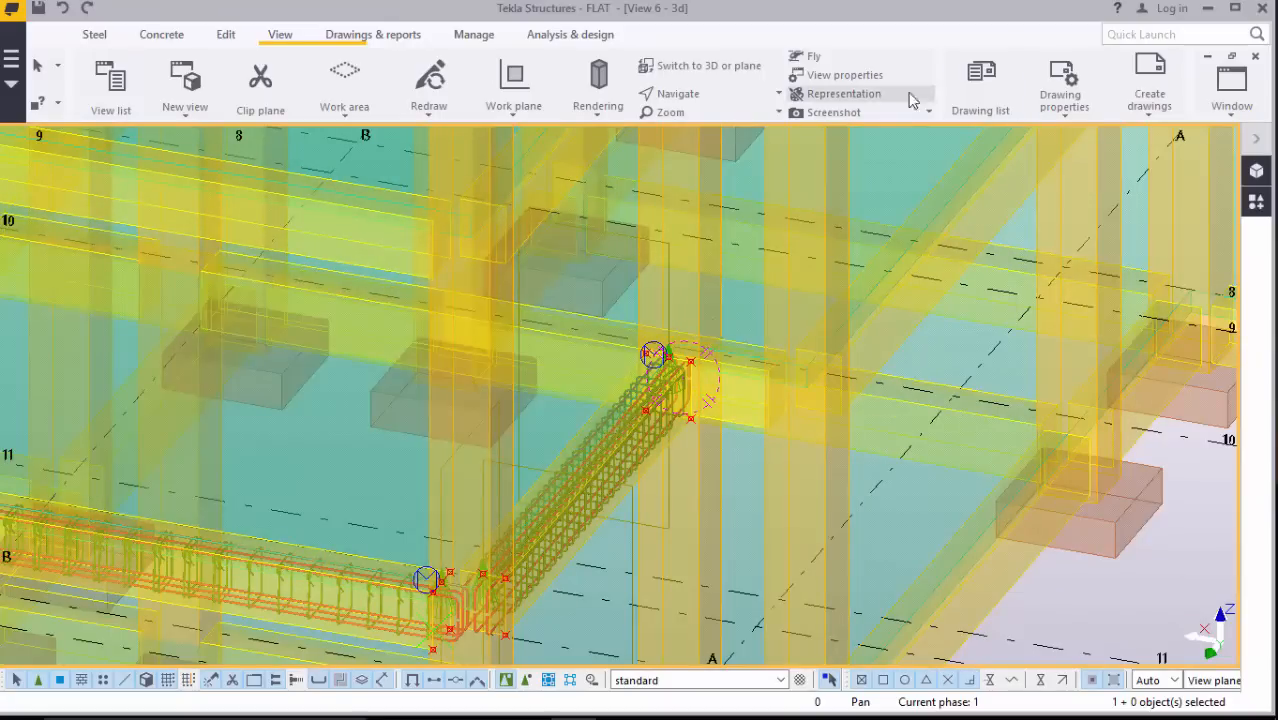
click(718, 98)
click(762, 160)
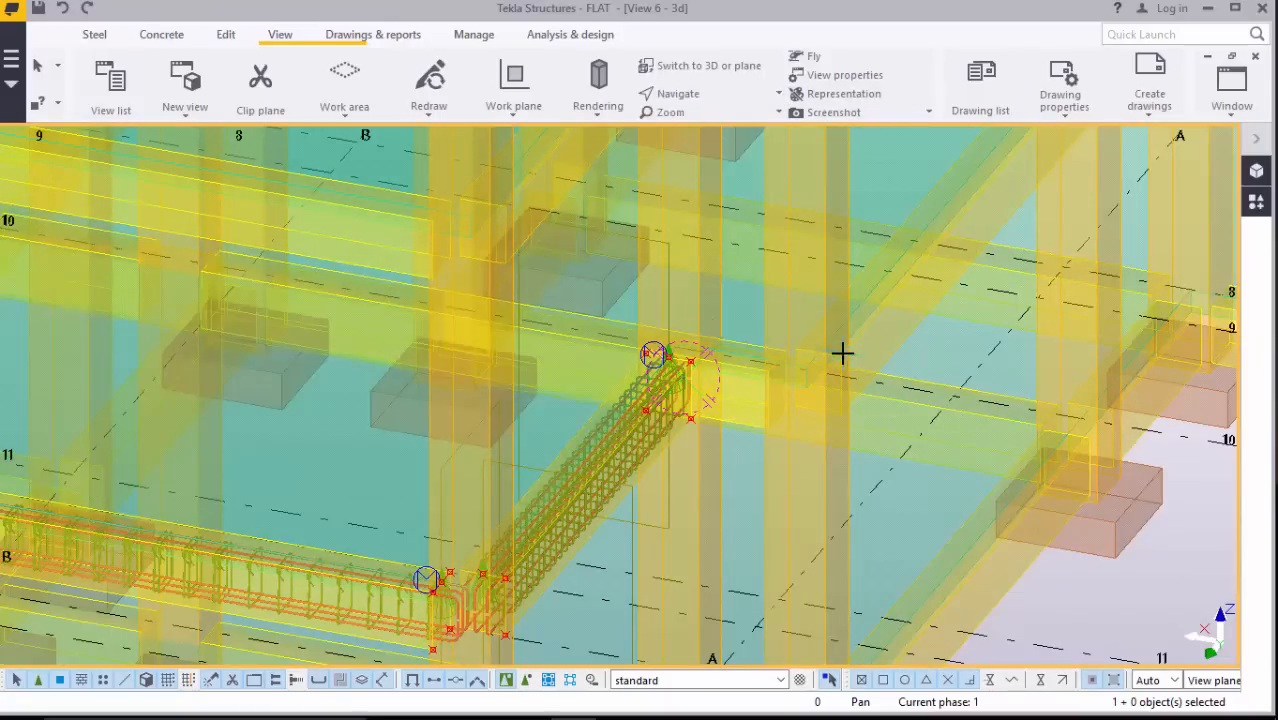
drag(850, 351, 1012, 290)
right_click(872, 312)
click(908, 322)
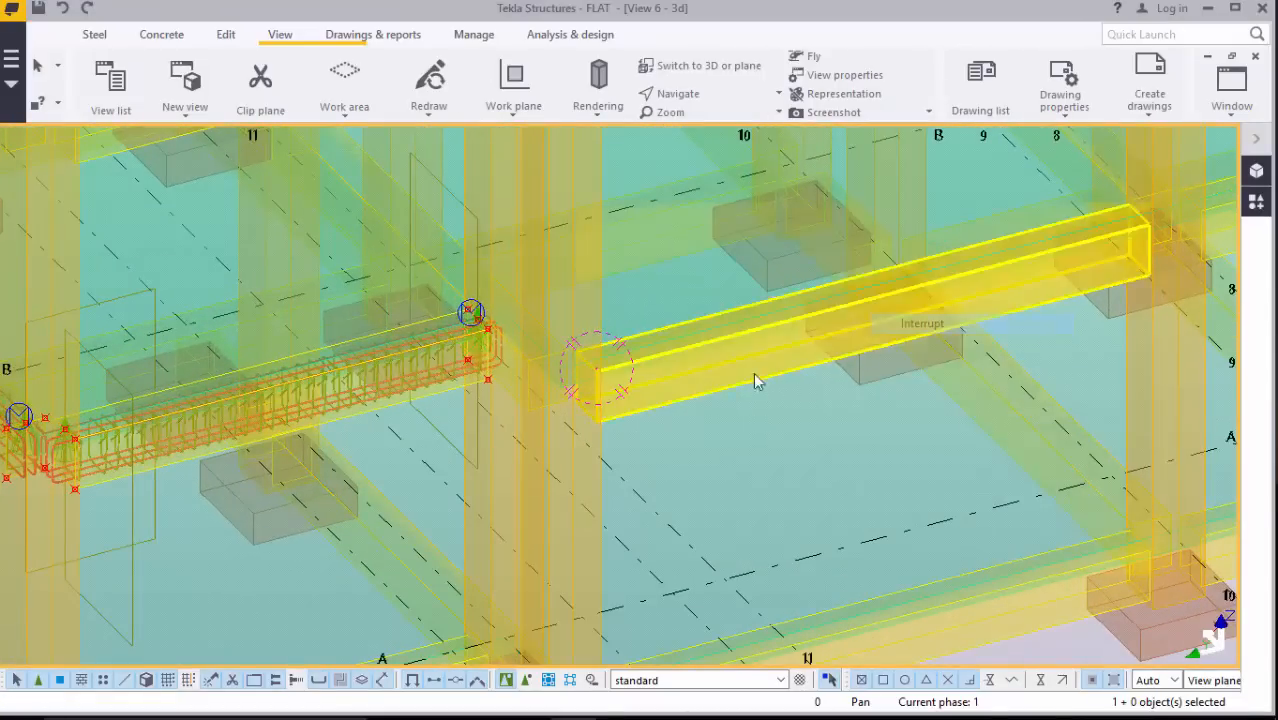
scroll(671, 386, down, 5)
scroll(1131, 258, up, 3)
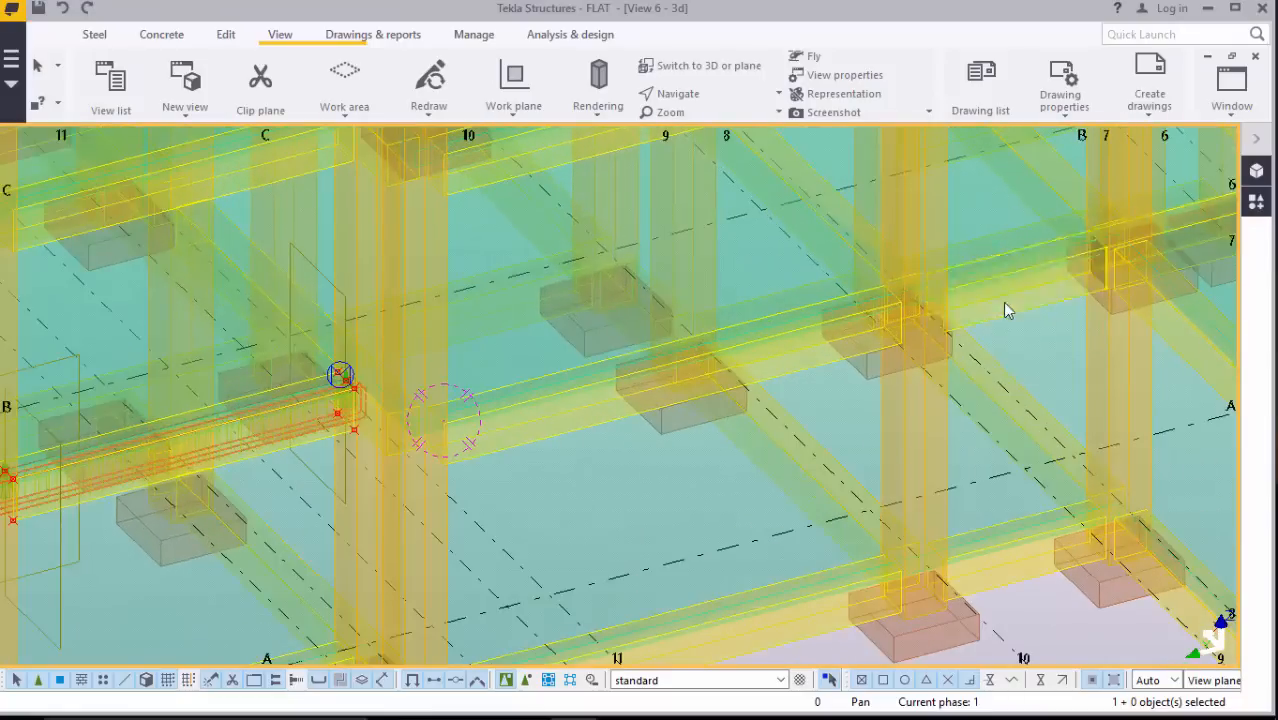
scroll(858, 314, up, 3)
scroll(1000, 285, down, 6)
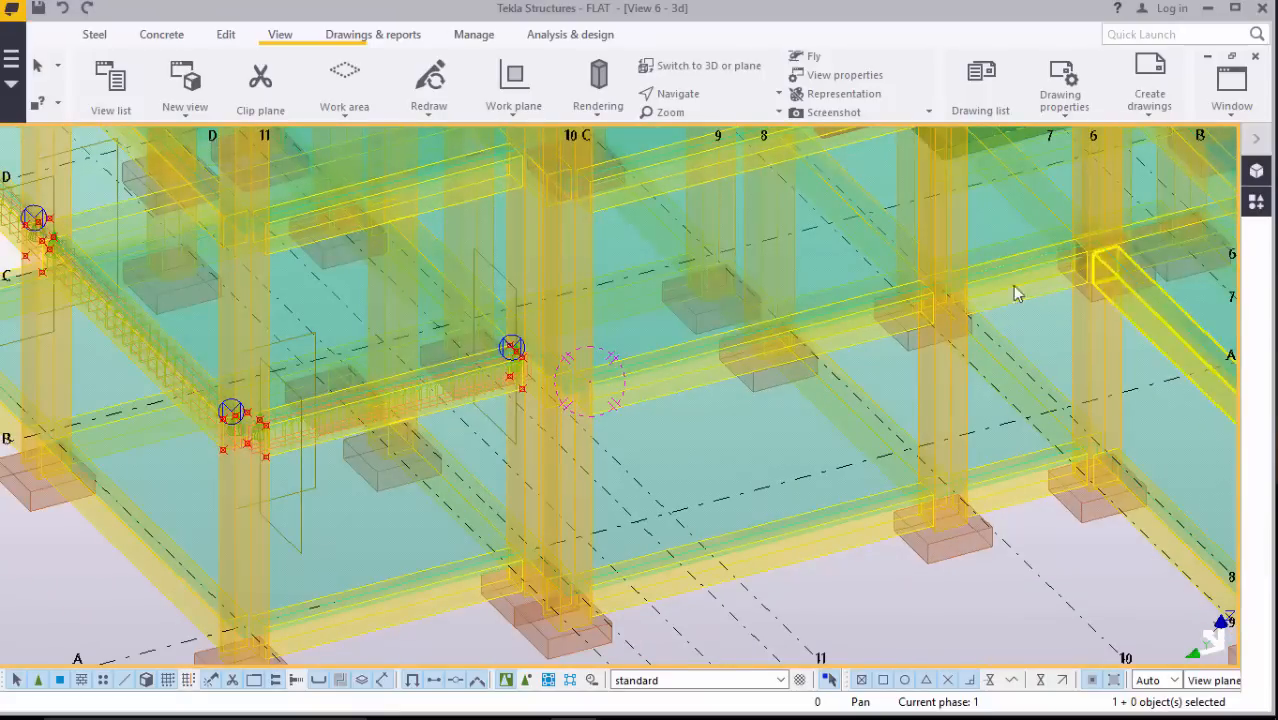
scroll(1012, 285, down, 4)
scroll(924, 256, up, 2)
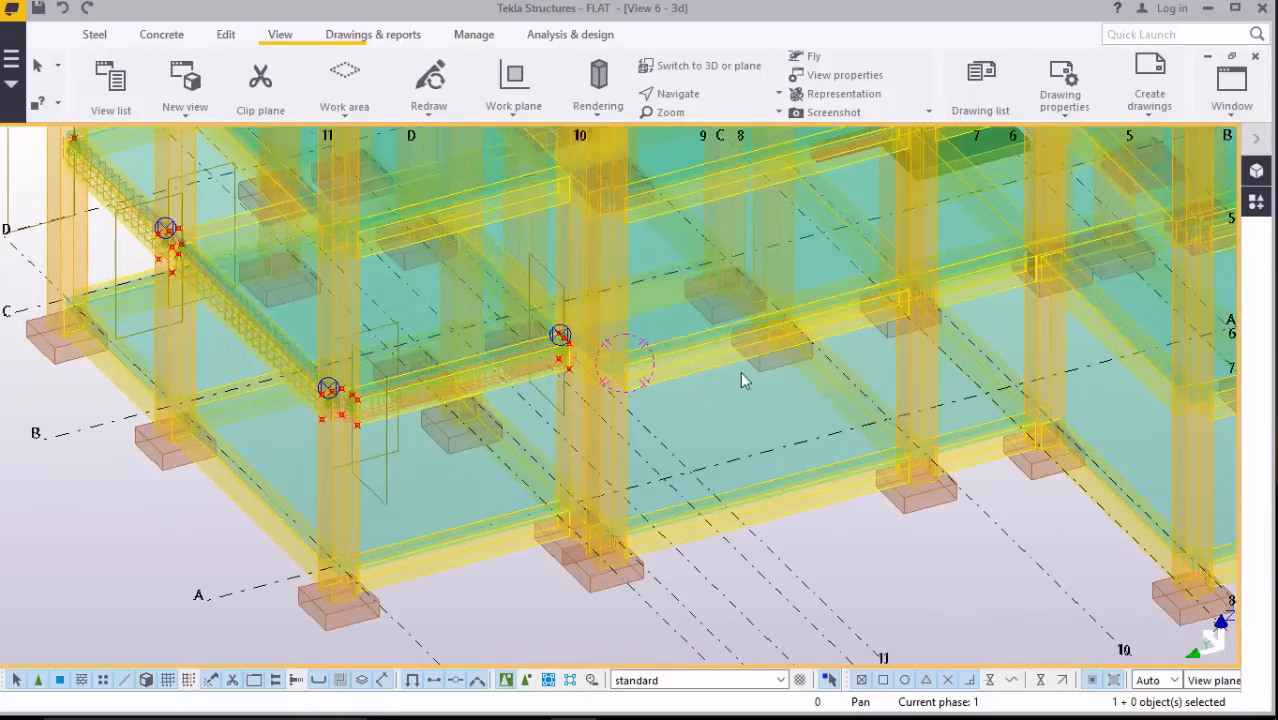
Step: Start the Continuous Beam Reinforcement component and select the first unreinforced perimeter beam beyond the single-span beam
click(1257, 205)
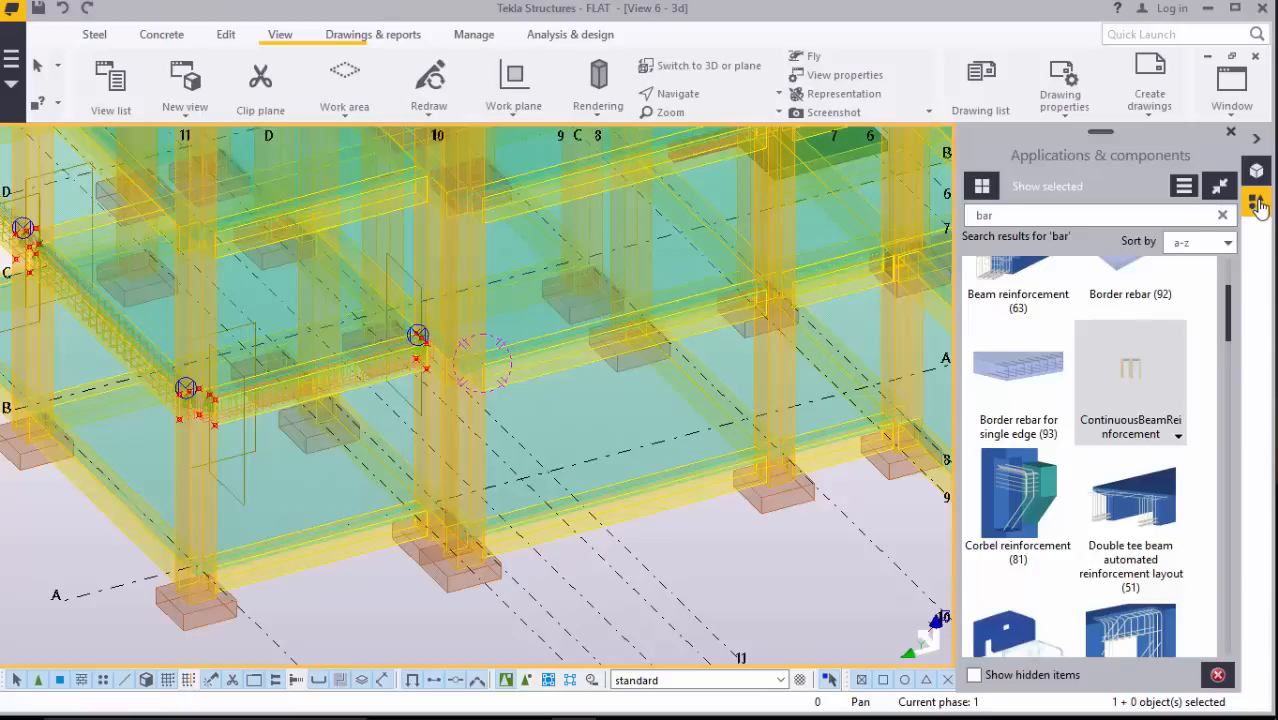
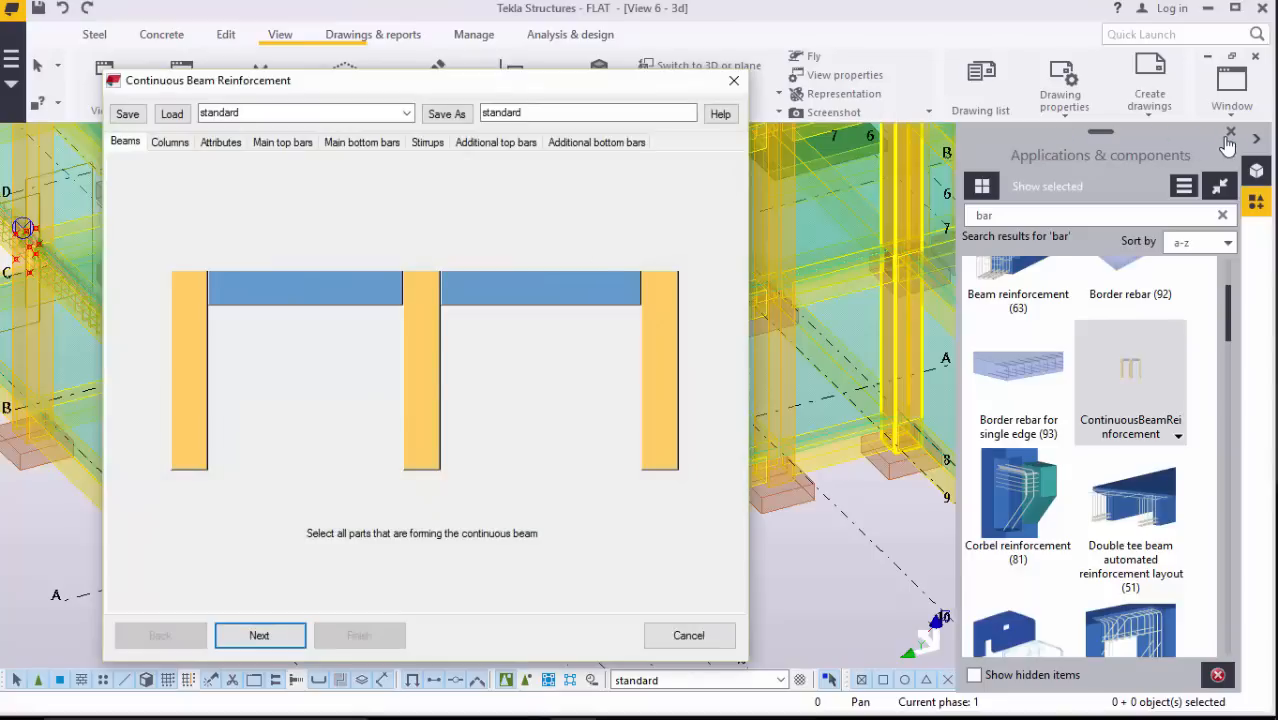
click(1230, 134)
scroll(1105, 400, down, 5)
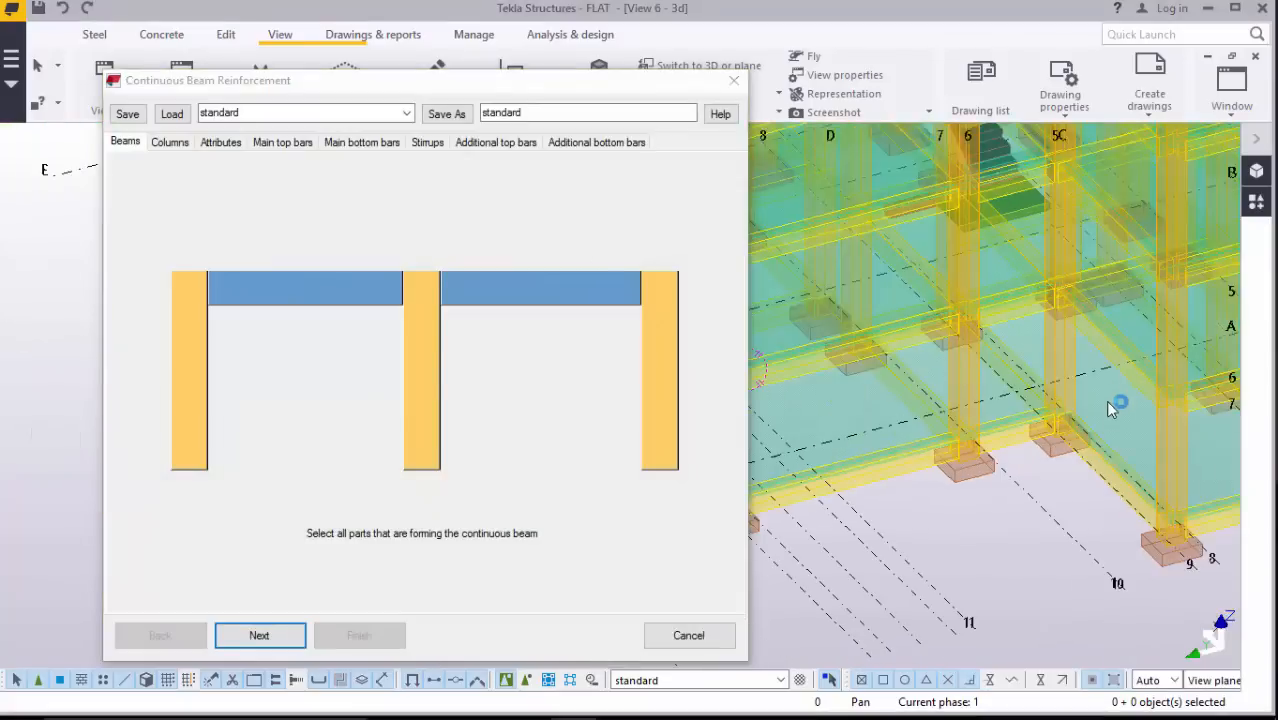
scroll(824, 387, up, 5)
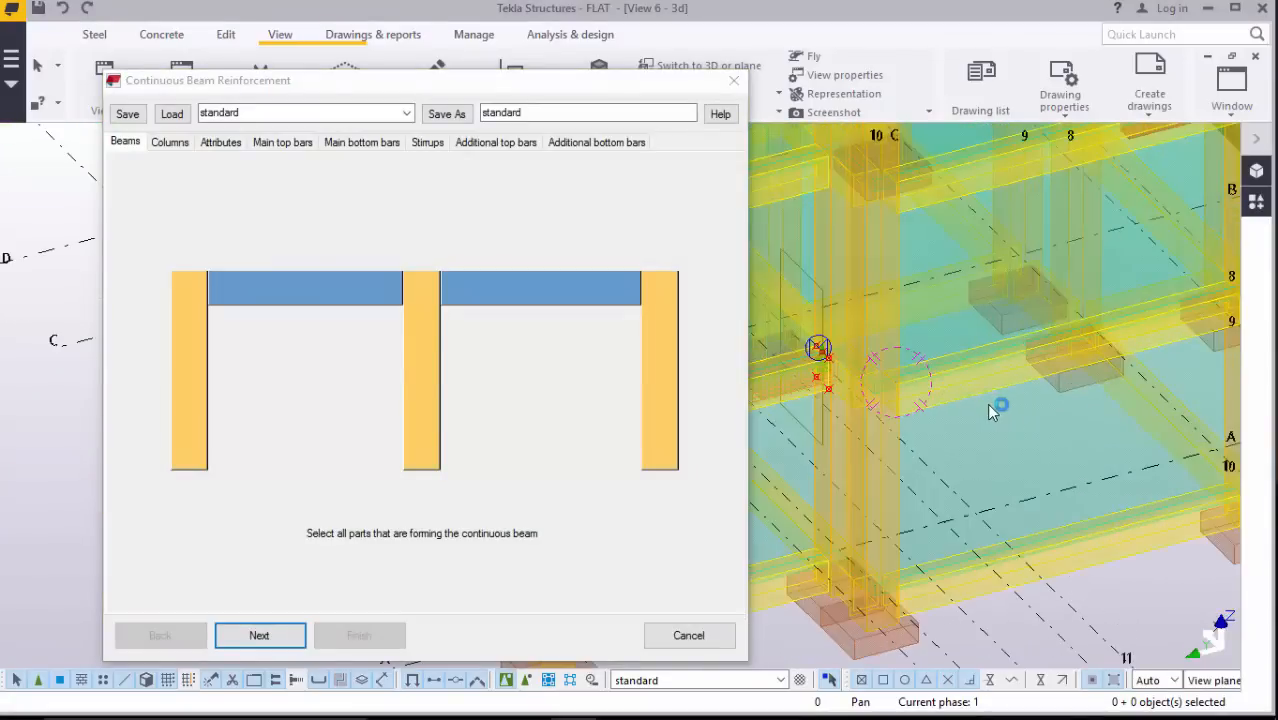
scroll(882, 407, down, 3)
click(951, 383)
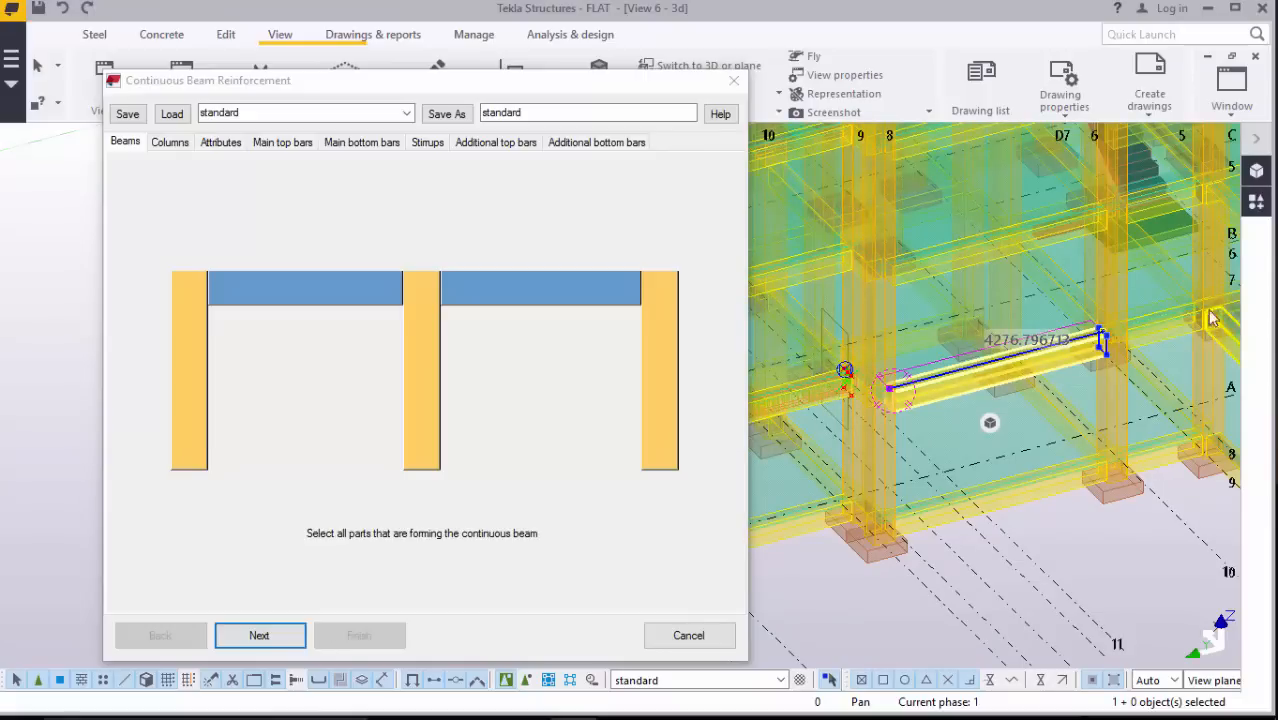
Step: Add the short beam in line with the first one and the adjoining perpendicular beam to the beam selection
scroll(1160, 323, up, 3)
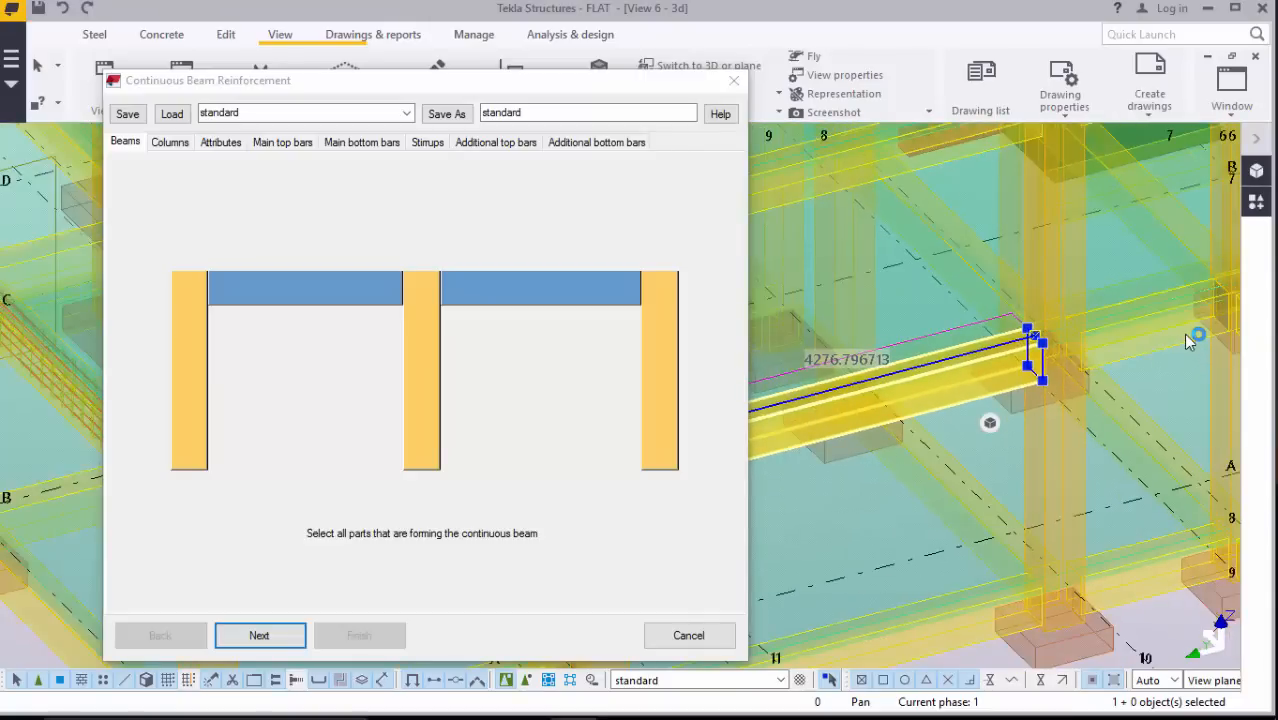
shift+click(1183, 333)
scroll(889, 379, down, 3)
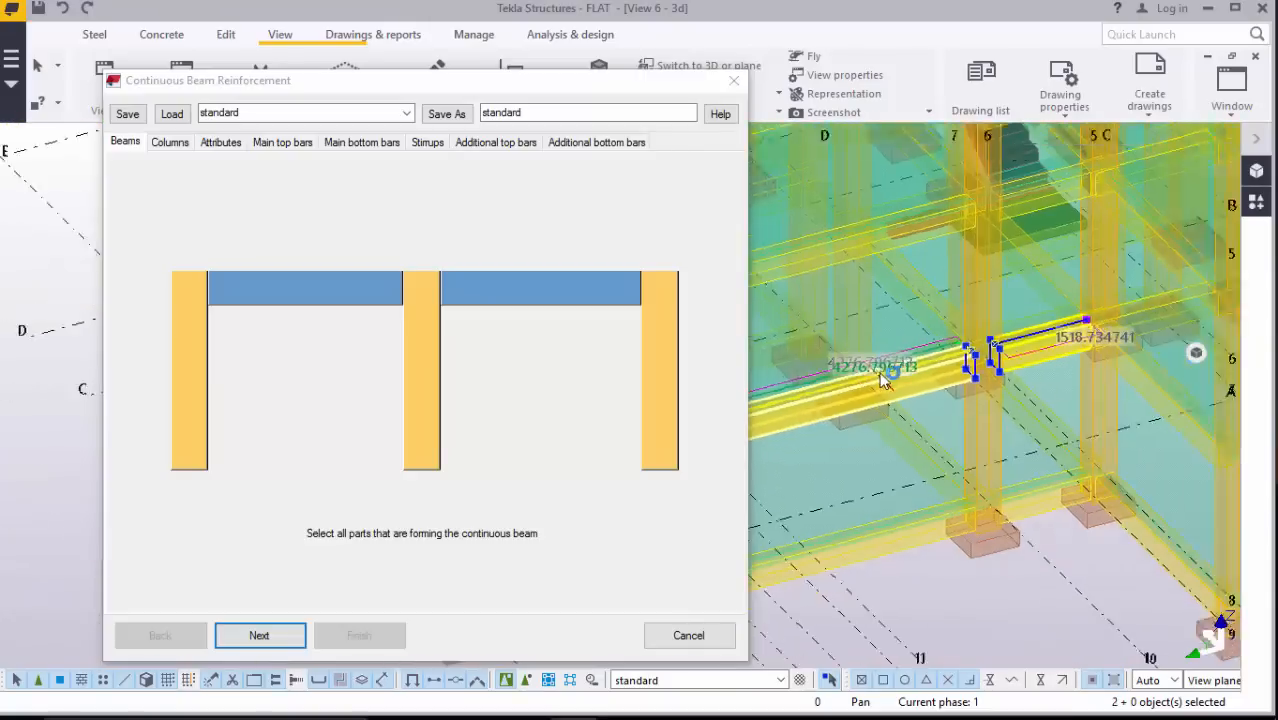
scroll(1037, 389, up, 2)
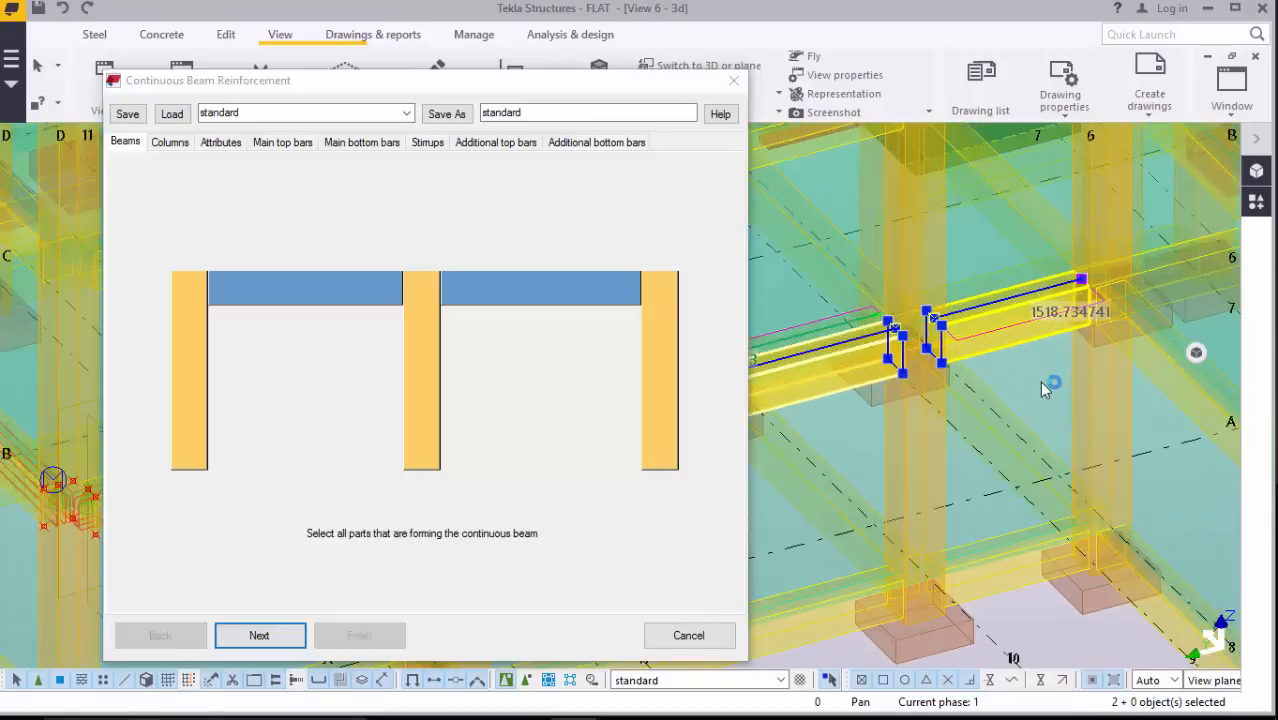
shift+click(1148, 369)
scroll(1157, 403, down, 3)
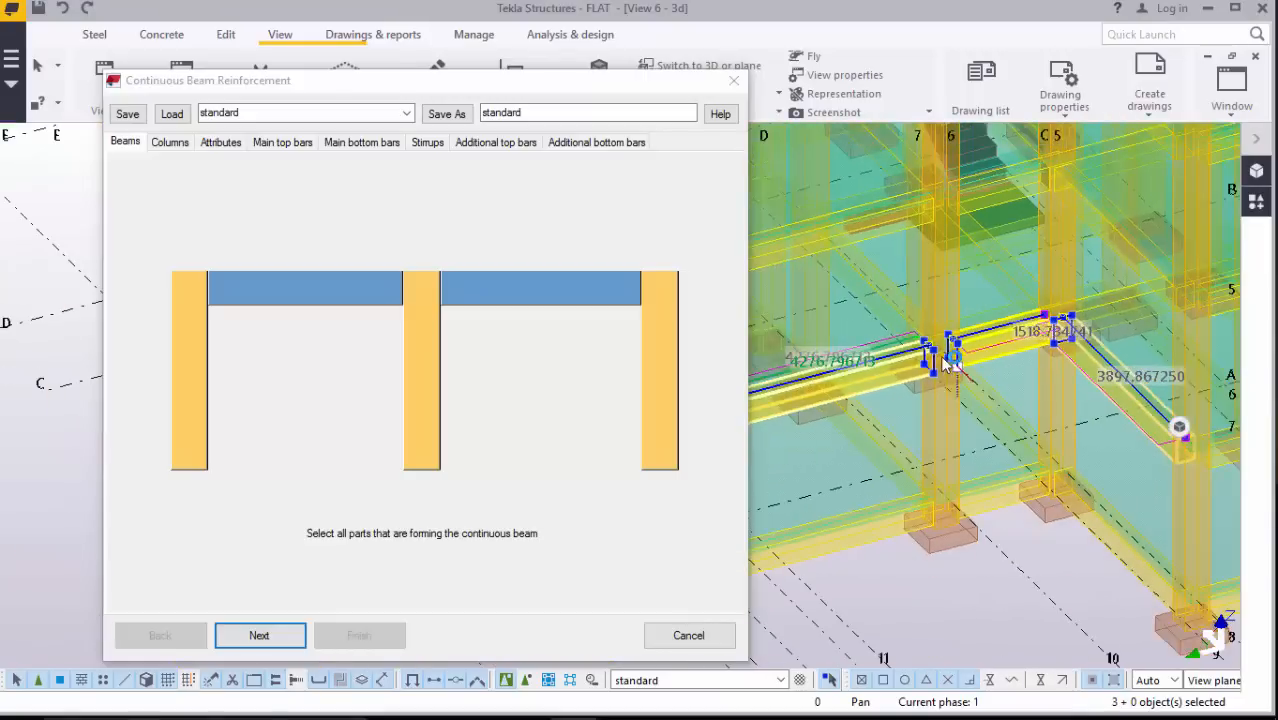
Step: Add the last two perimeter beams beyond the perpendicular beam to the selection and accept the five beams as the continuous beam
scroll(1160, 404, up, 1)
scroll(1160, 400, up, 5)
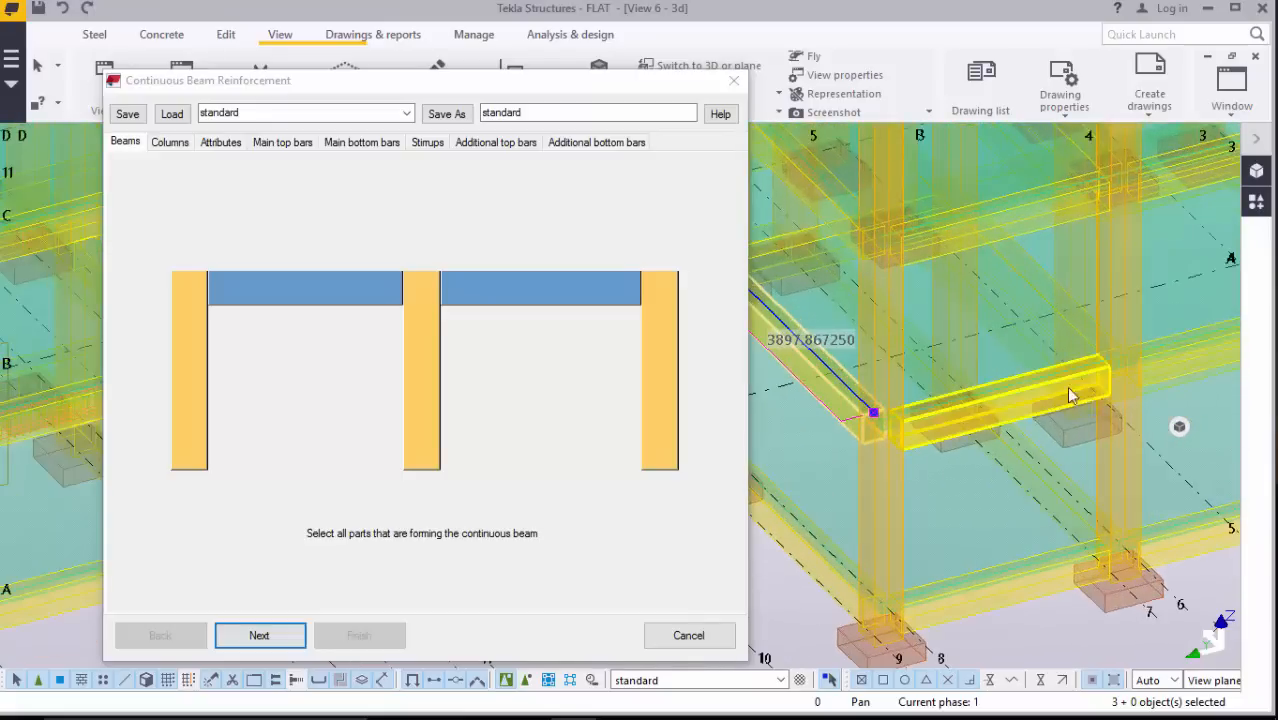
click(1048, 382)
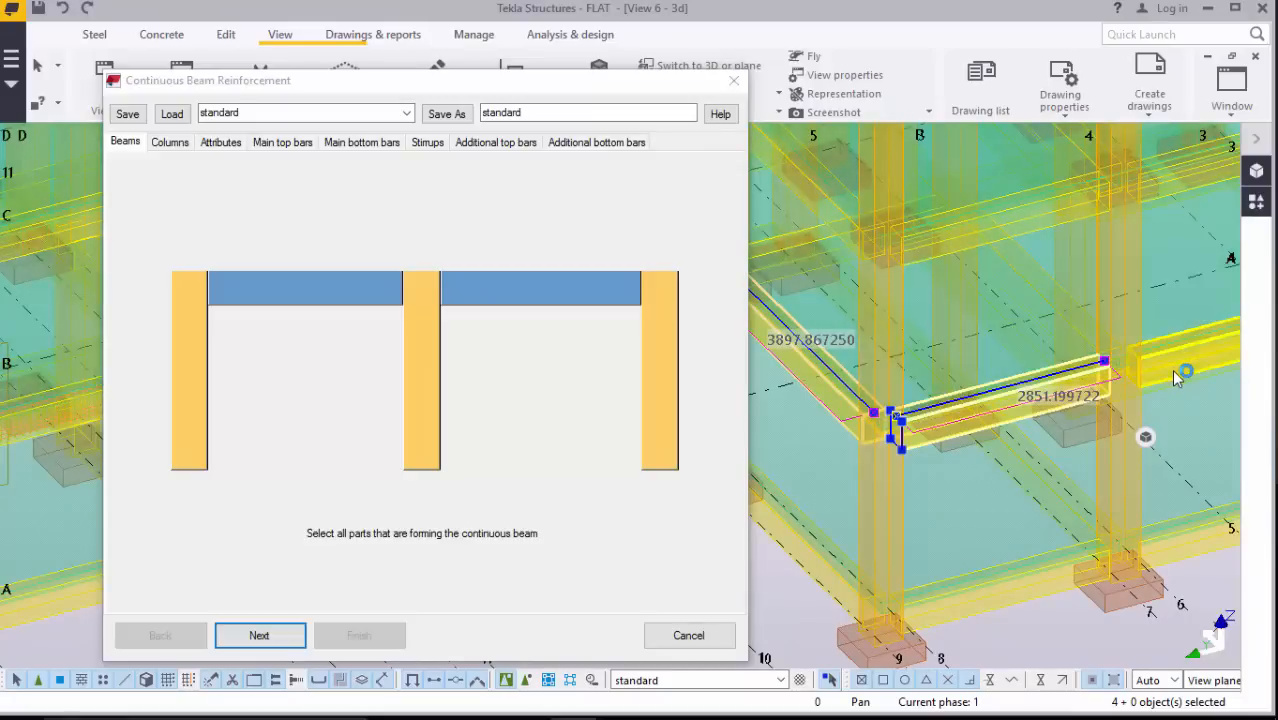
shift+click(1174, 372)
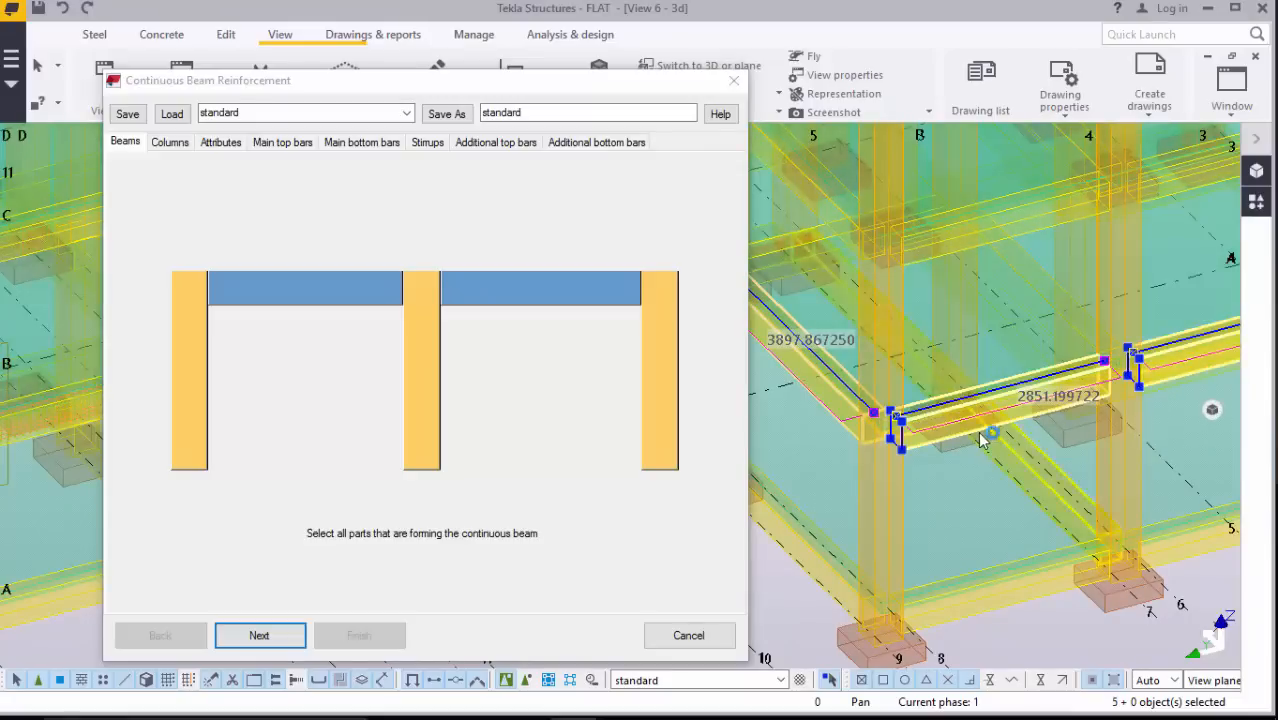
scroll(967, 425, down, 3)
ctrl+middle_drag(943, 425, 876, 430)
scroll(876, 426, down, 2)
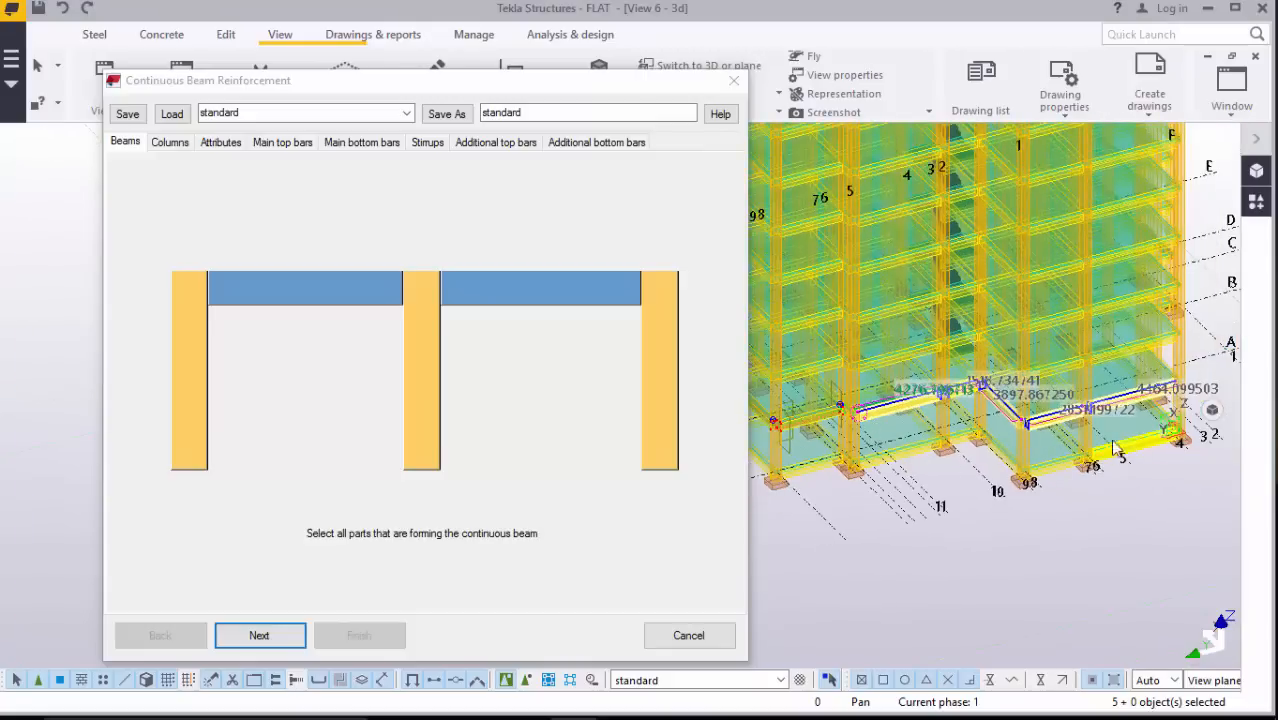
click(271, 643)
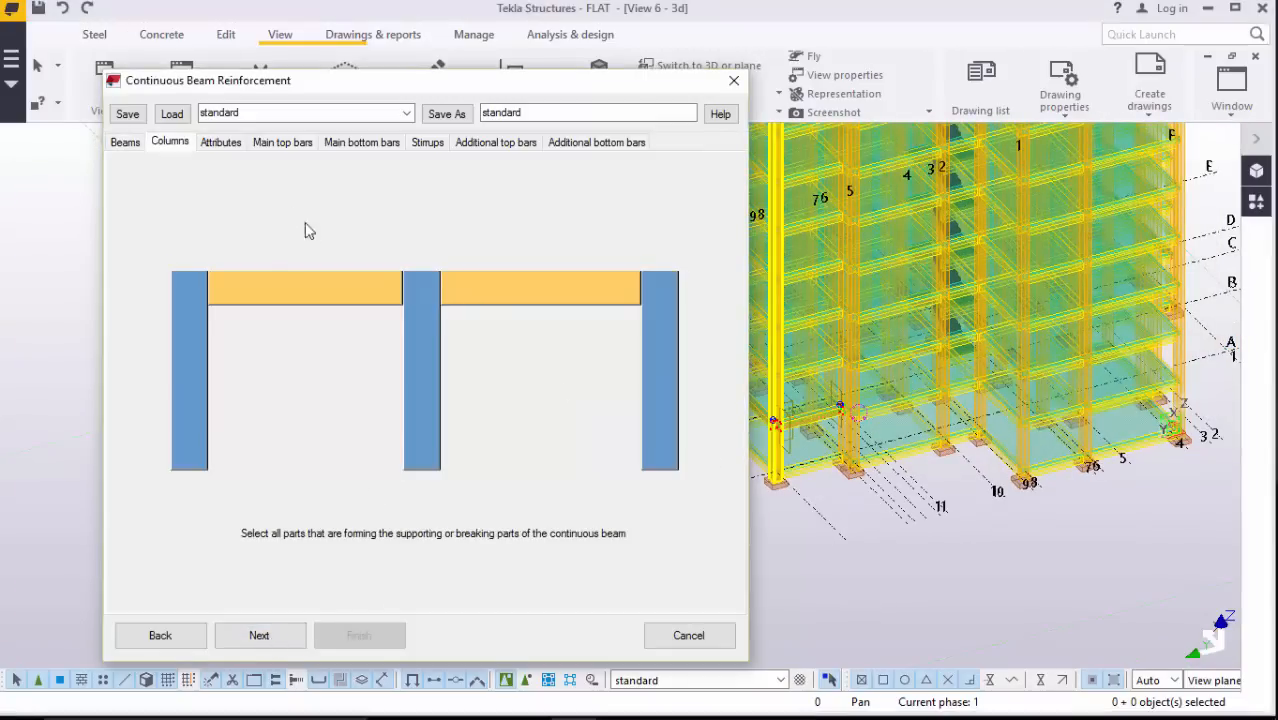
Step: Select the supporting column at the start of the first unreinforced perimeter beam, beside the single-span beam's end
scroll(978, 395, up, 5)
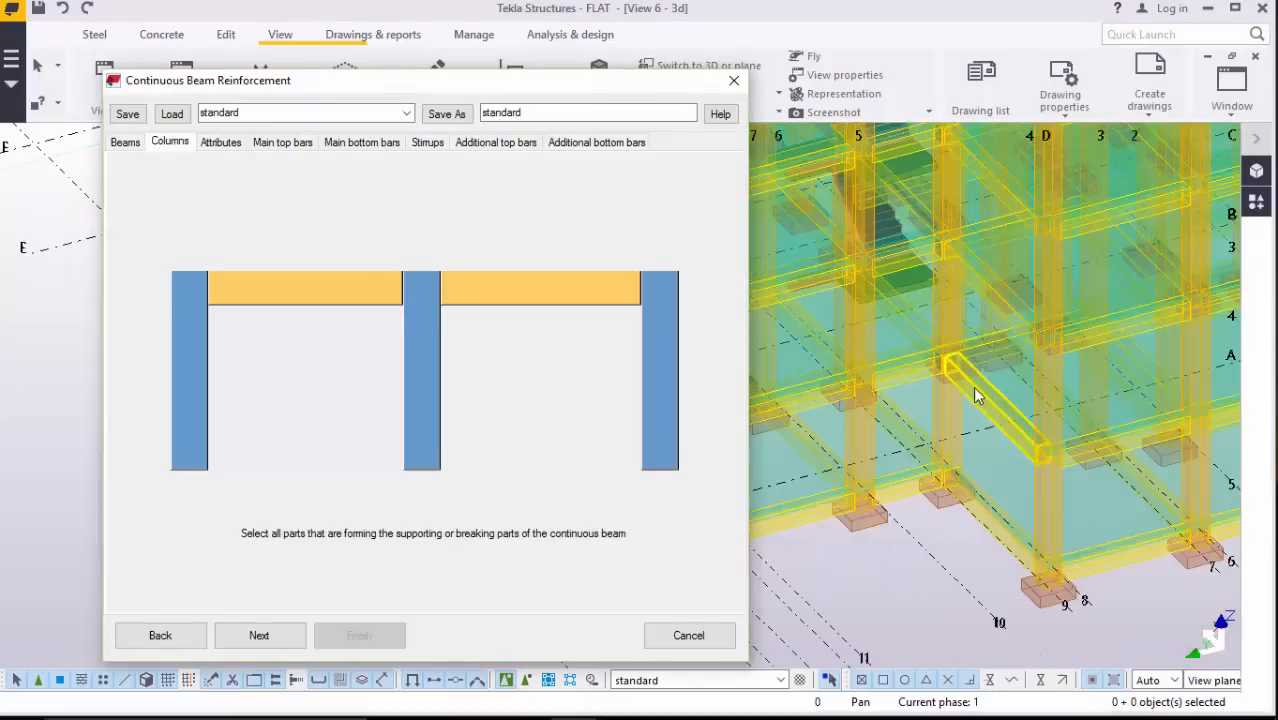
scroll(978, 395, down, 4)
scroll(824, 437, up, 4)
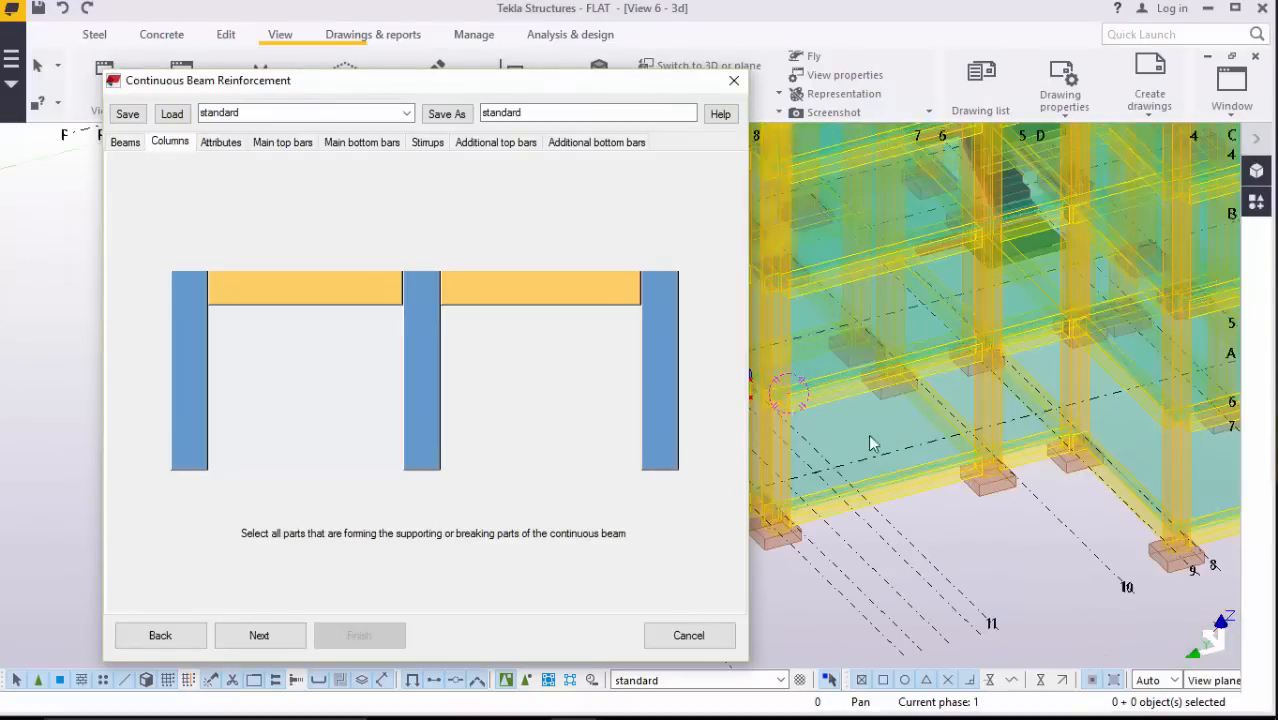
scroll(870, 443, down, 3)
scroll(997, 434, up, 6)
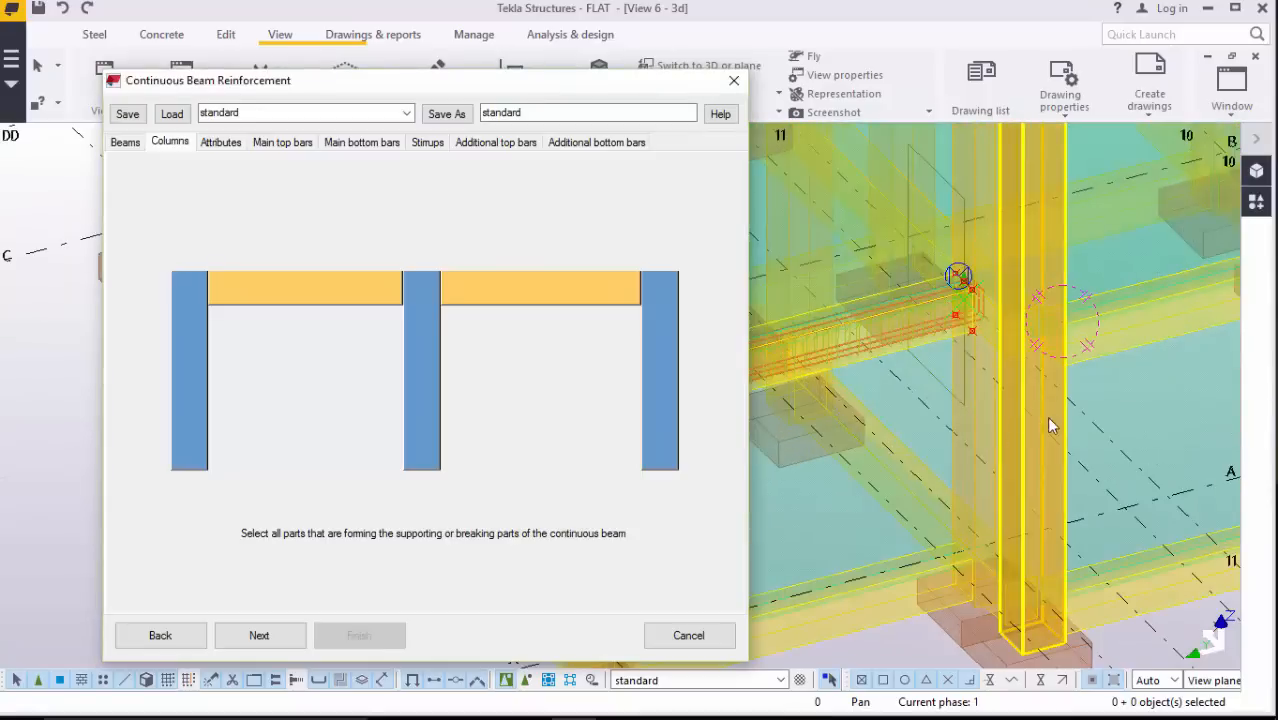
click(1022, 420)
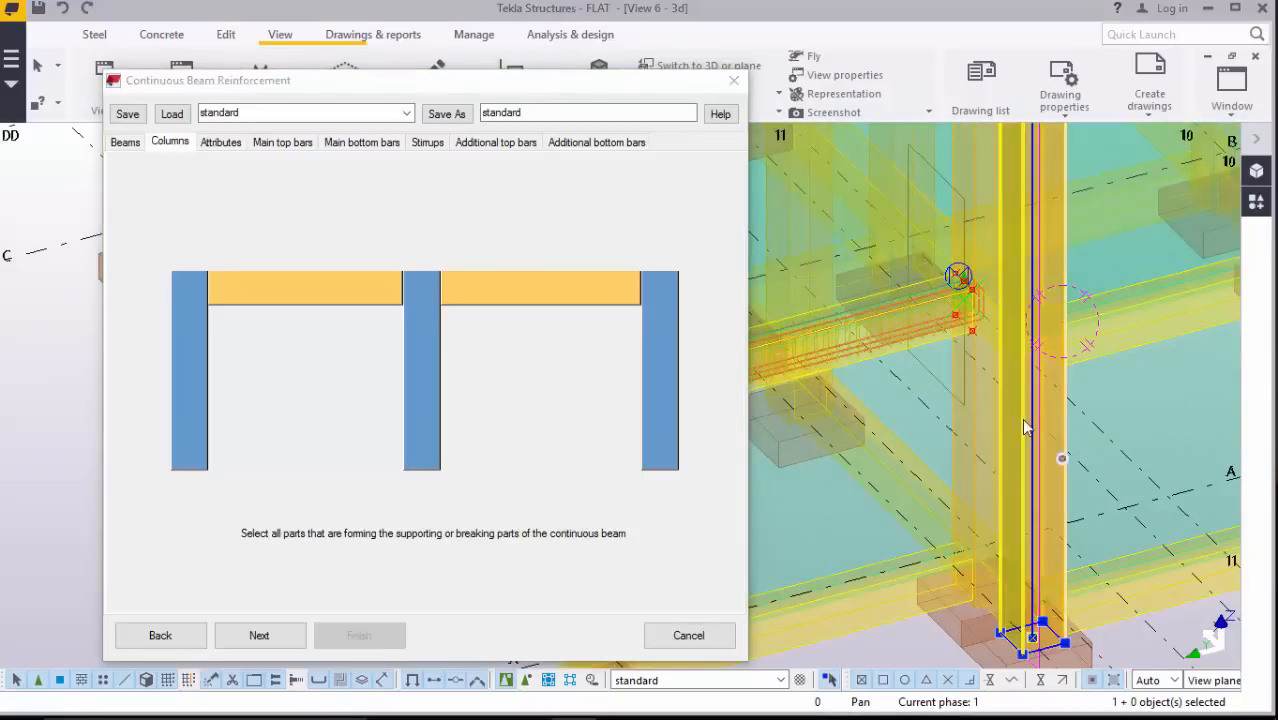
Step: Add the two columns at the ends of the short in-line beam to the supporting column selection
scroll(840, 443, down, 3)
scroll(815, 435, down, 3)
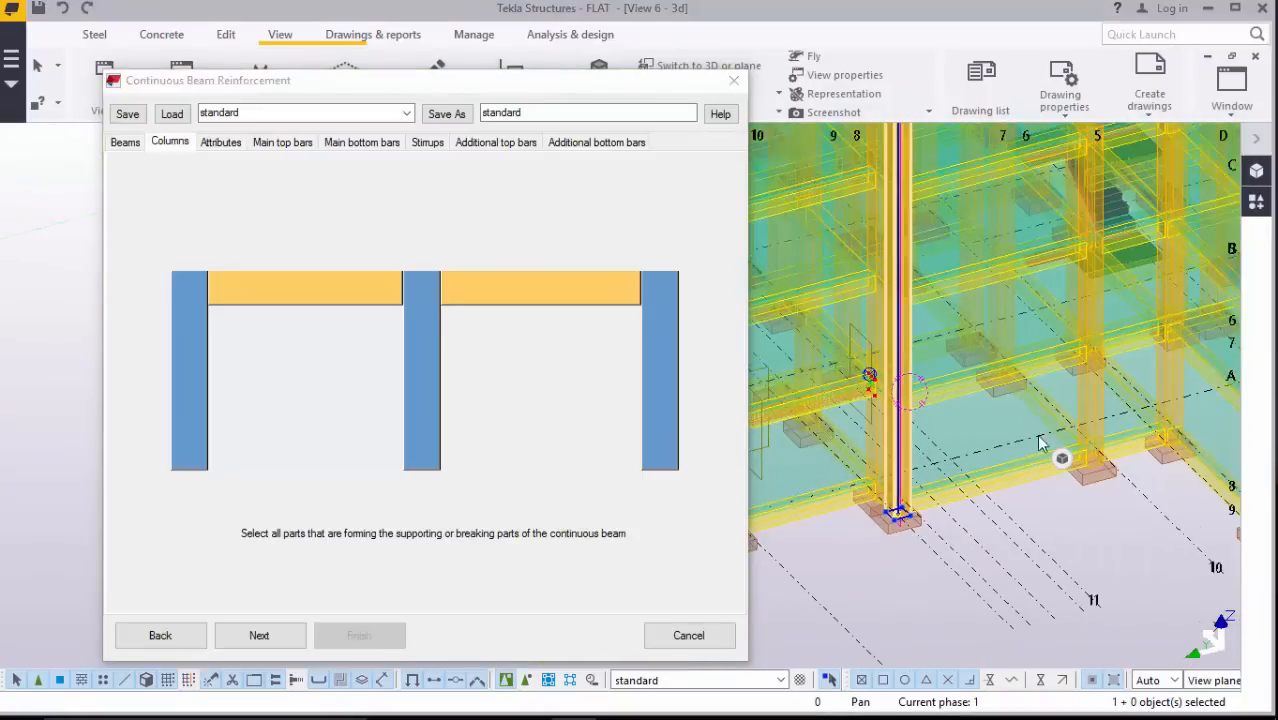
scroll(1098, 404, up, 4)
shift+click(1107, 393)
scroll(916, 402, down, 4)
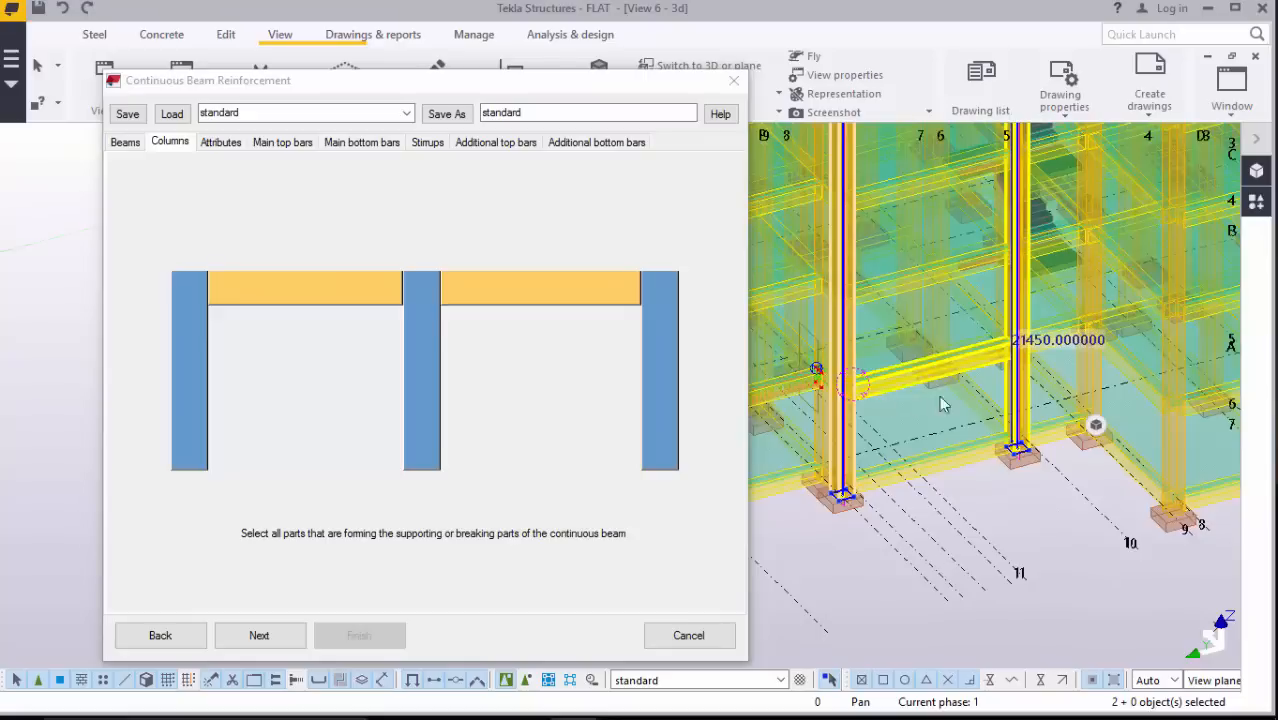
scroll(1093, 390, up, 3)
scroll(1028, 358, down, 3)
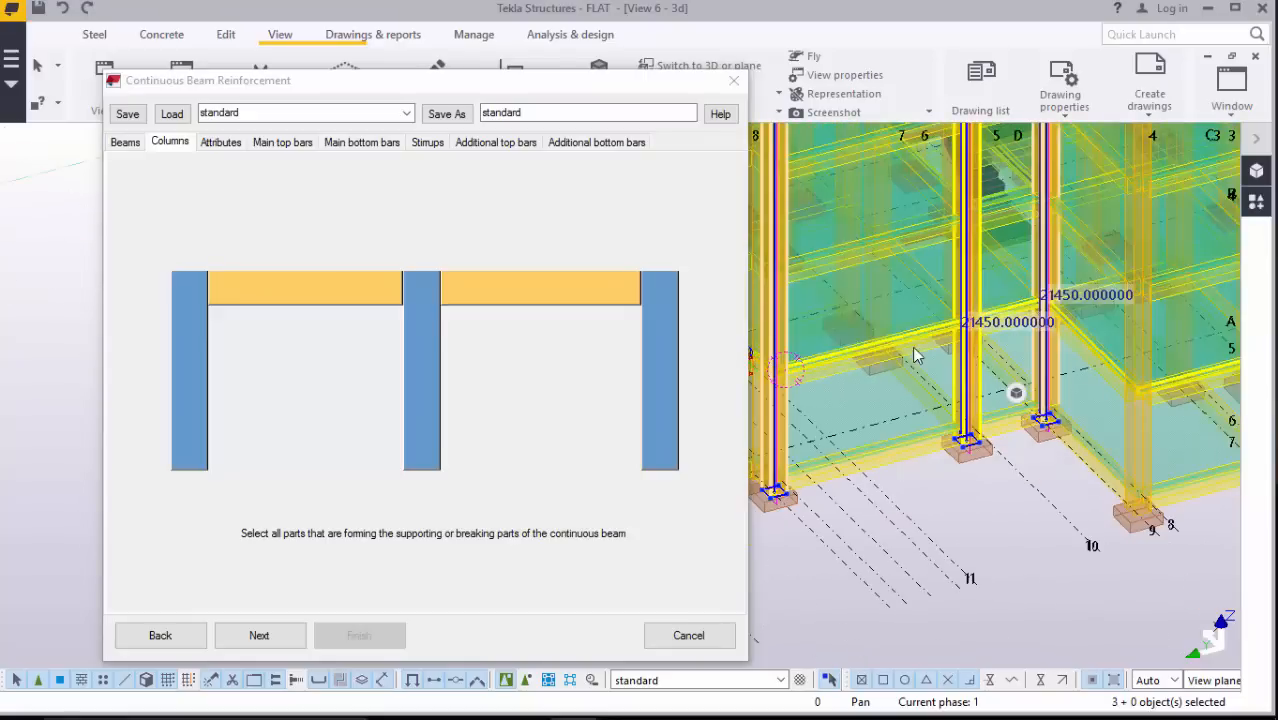
Step: Add the column at the perpendicular beam's far end and the next perimeter column to the supporting column selection
scroll(1090, 432, up, 2)
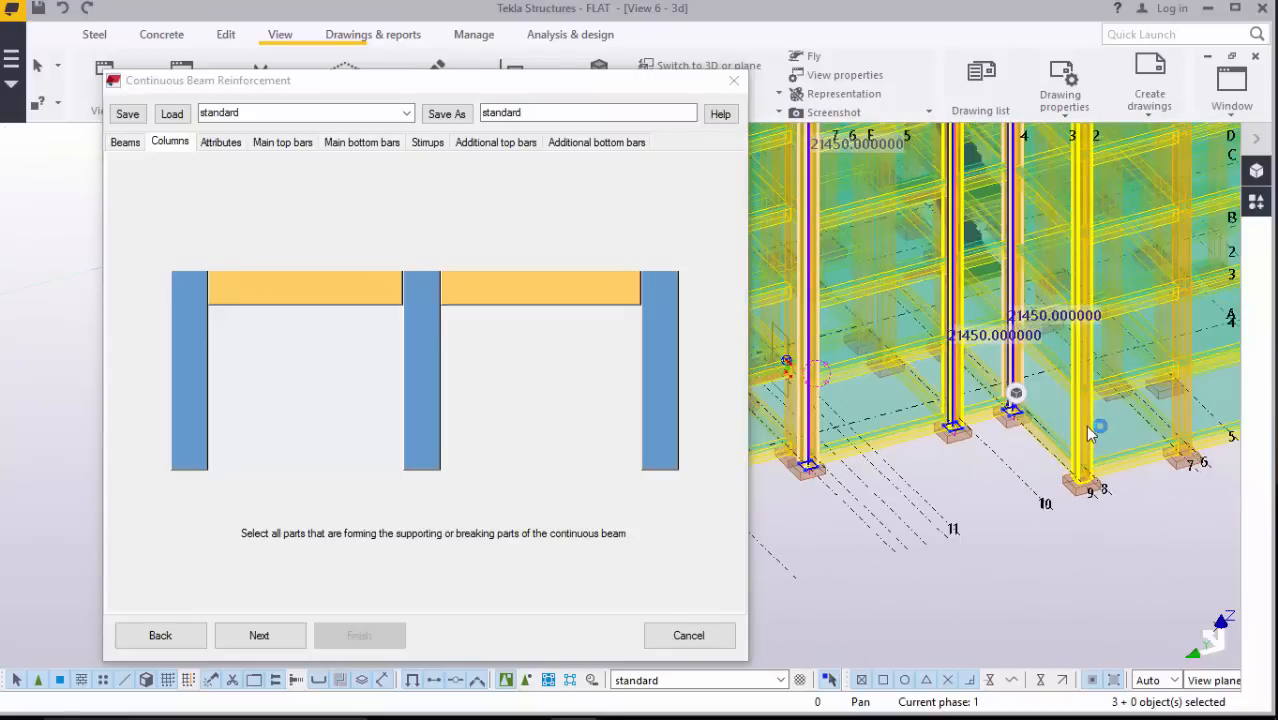
scroll(884, 447, down, 3)
scroll(1040, 427, up, 3)
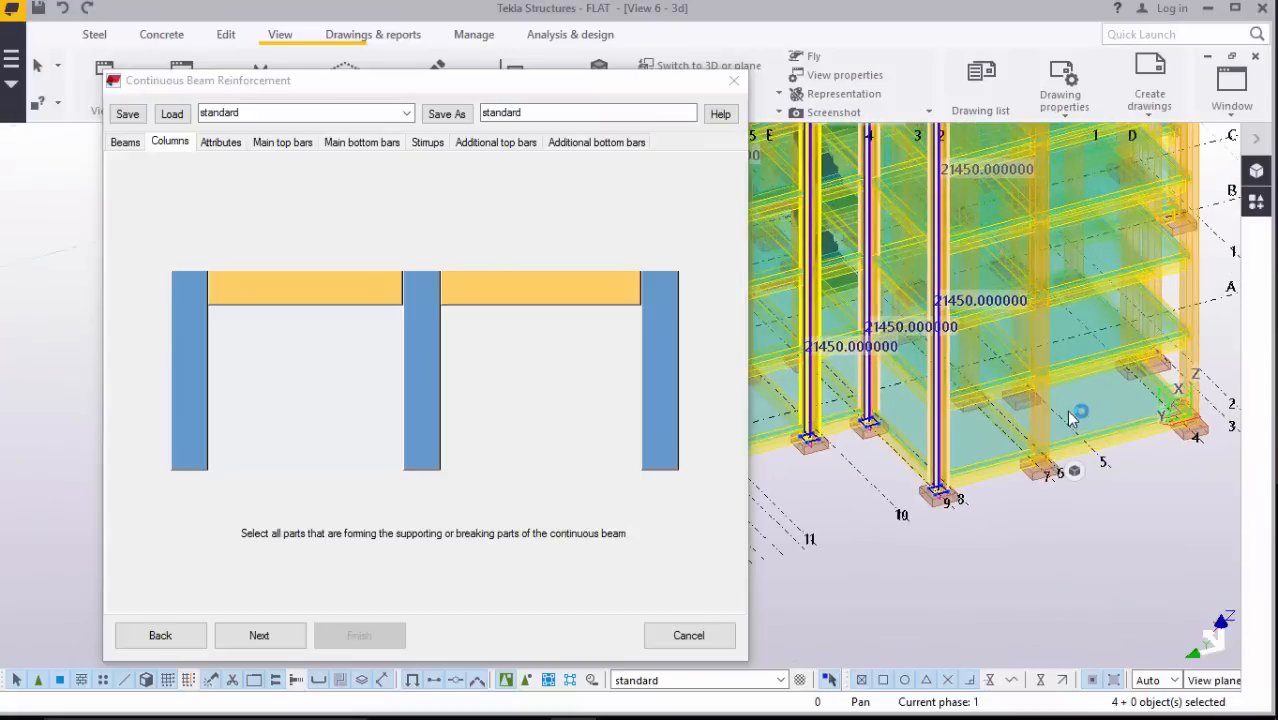
shift+click(1040, 427)
scroll(787, 429, down, 2)
scroll(1053, 394, up, 5)
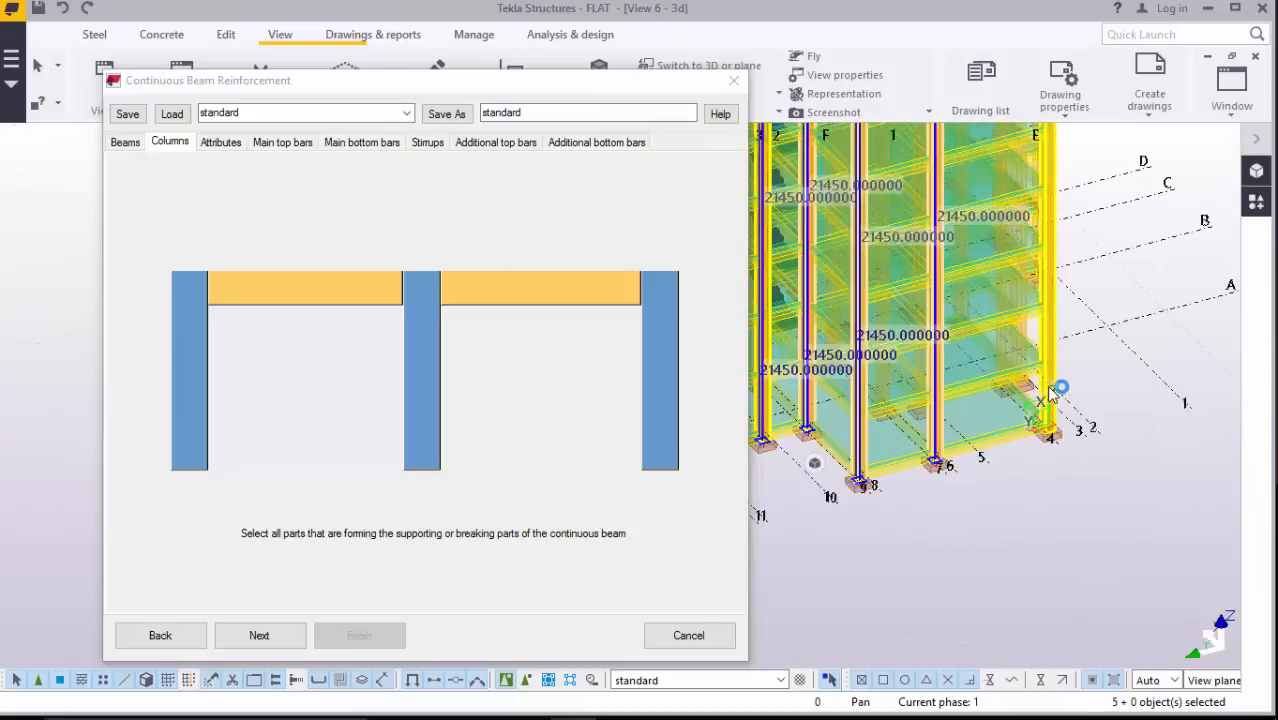
Step: Add the last corner column to the selection and accept the six columns as the continuous beam's supports
shift+click(1050, 392)
scroll(1060, 384, up, 1)
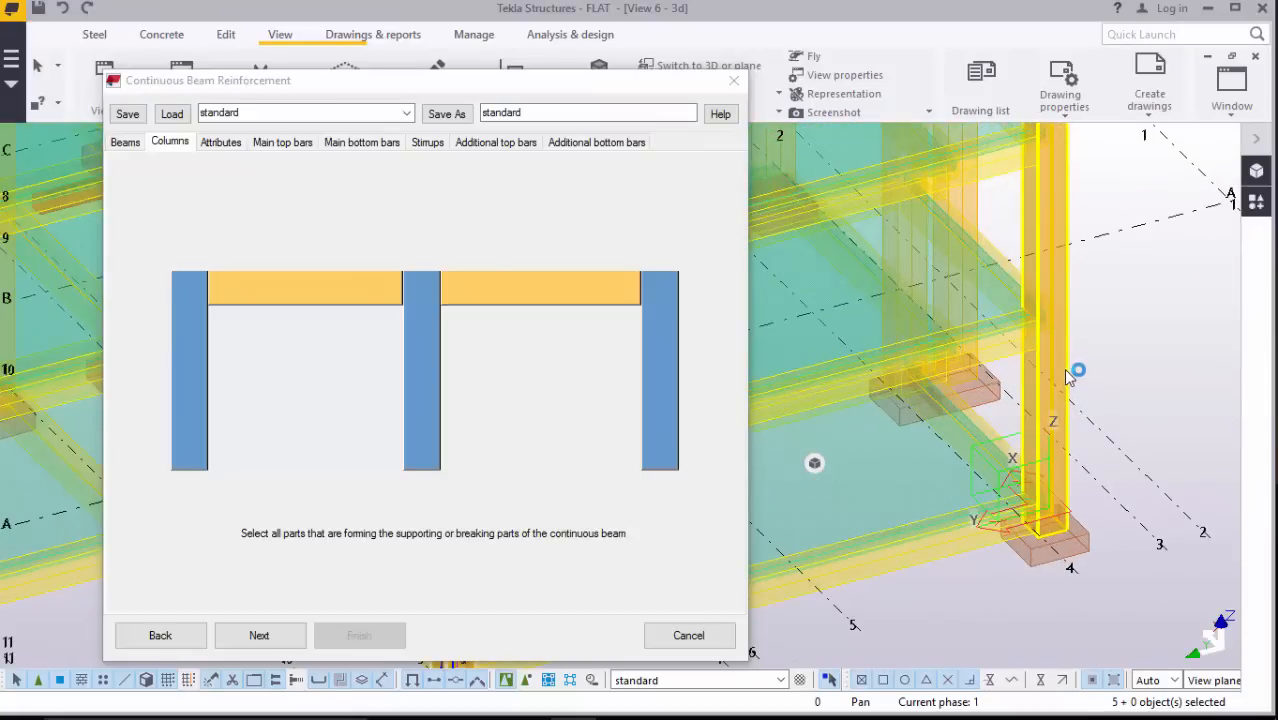
shift+click(1066, 377)
scroll(1135, 398, down, 4)
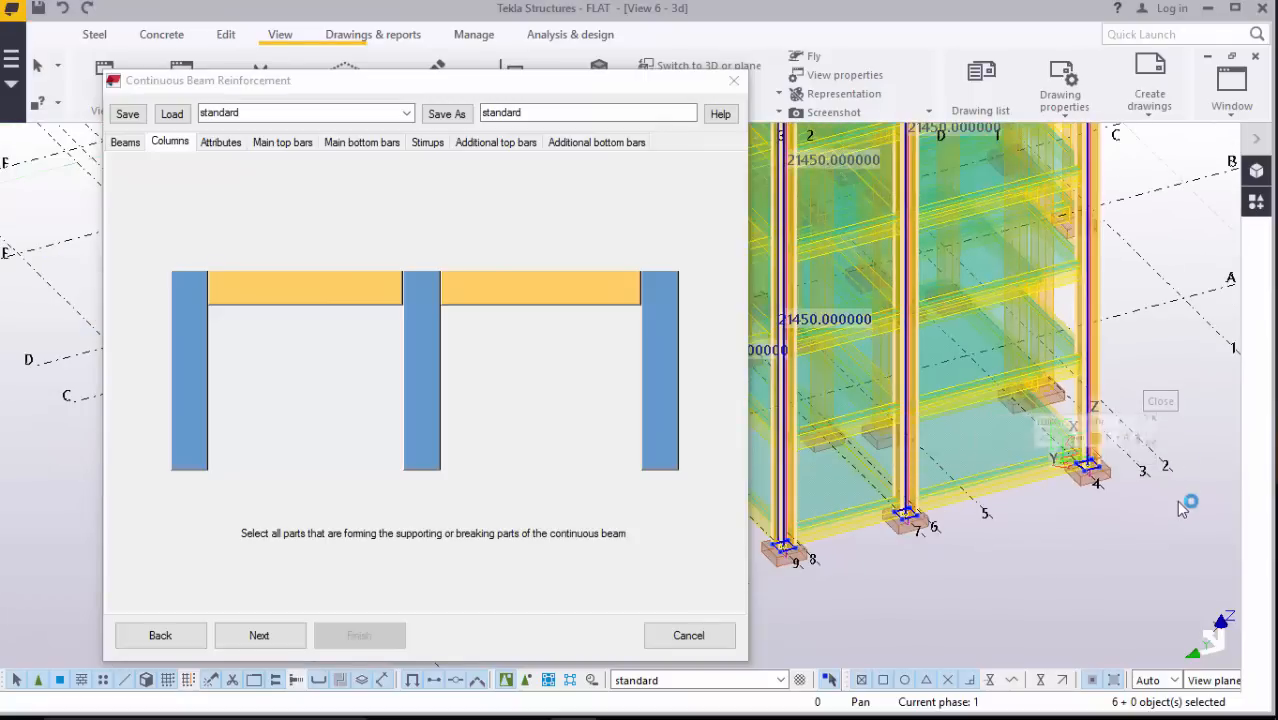
scroll(1155, 489, down, 4)
scroll(858, 500, up, 2)
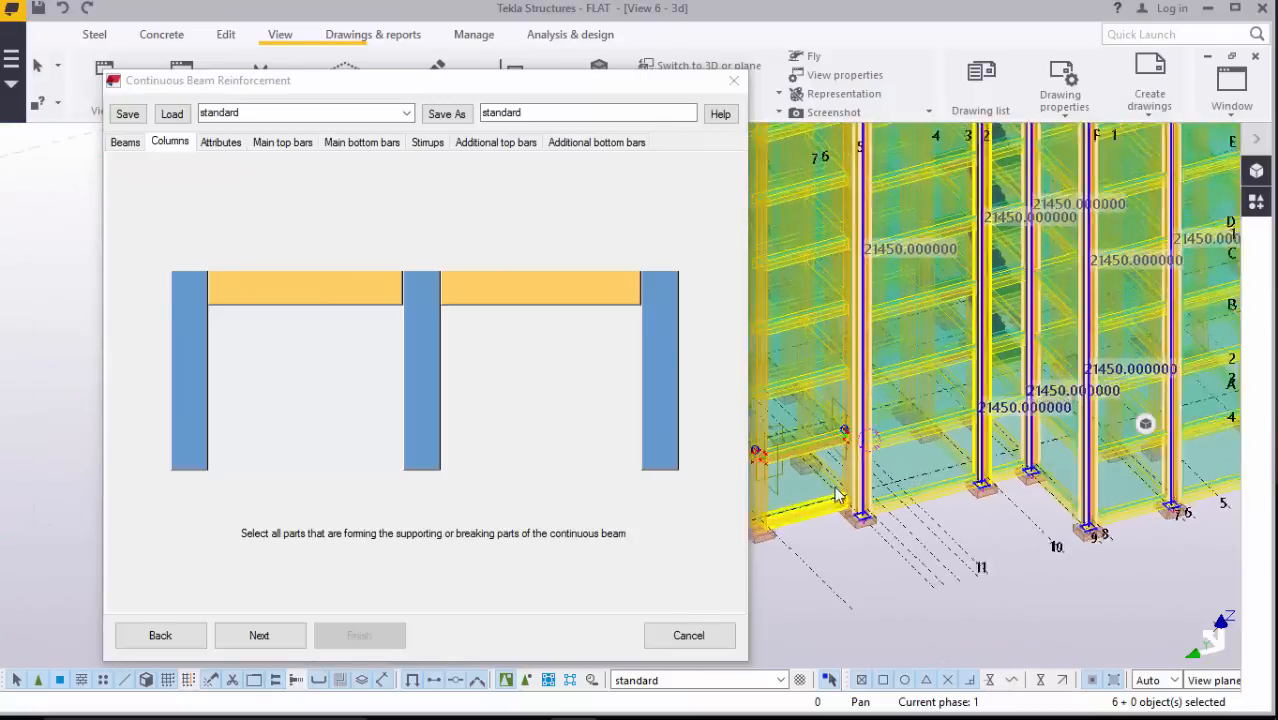
scroll(838, 494, up, 2)
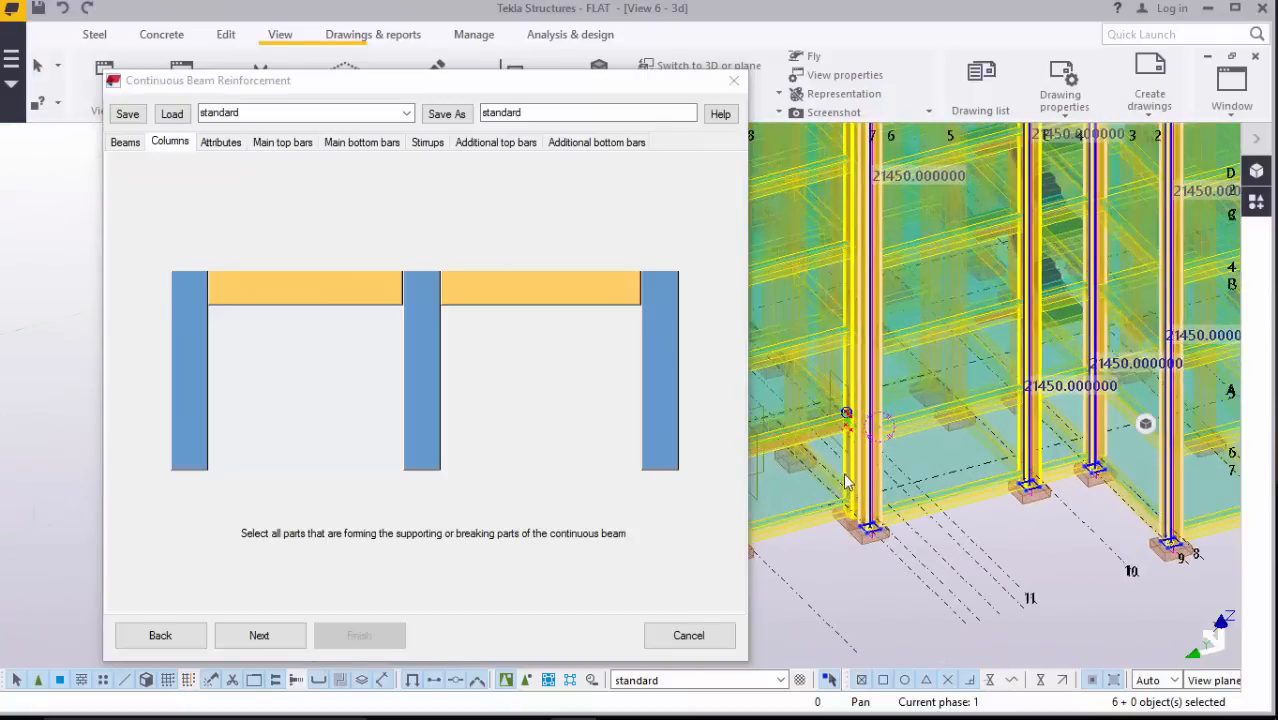
click(272, 636)
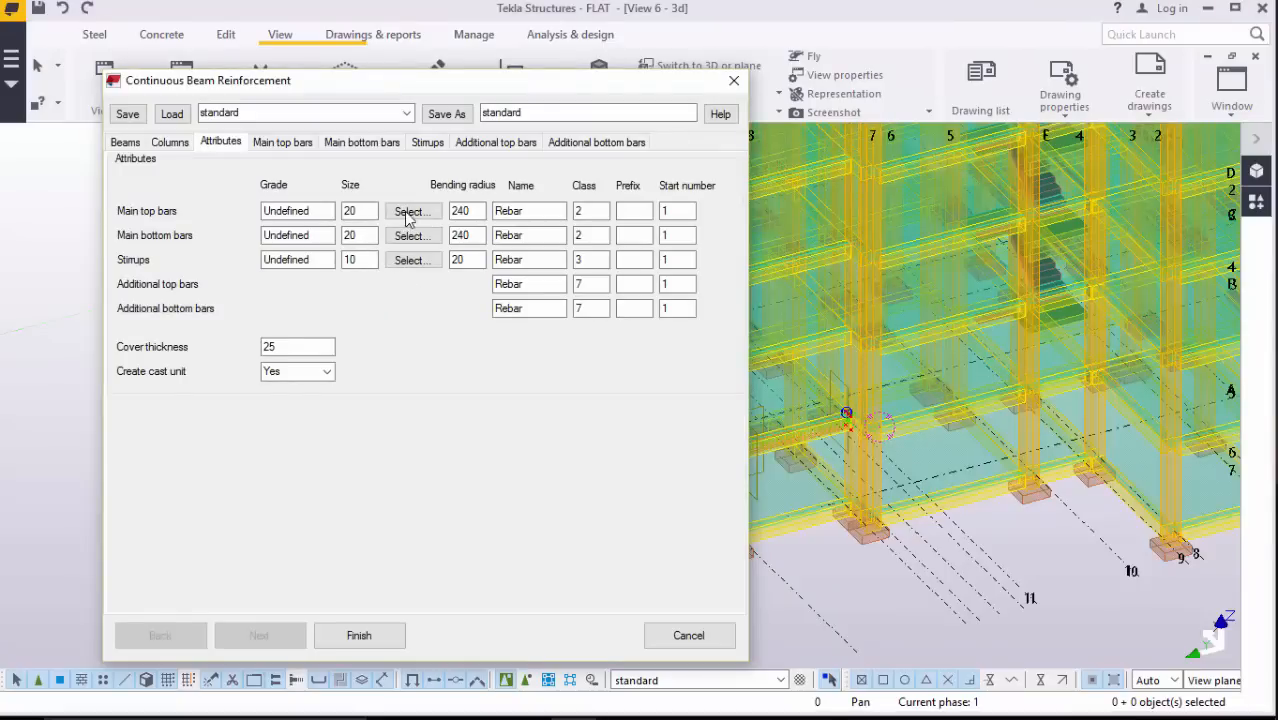
Step: Set the main top bars to grade T460, size 16, main bar type
click(408, 212)
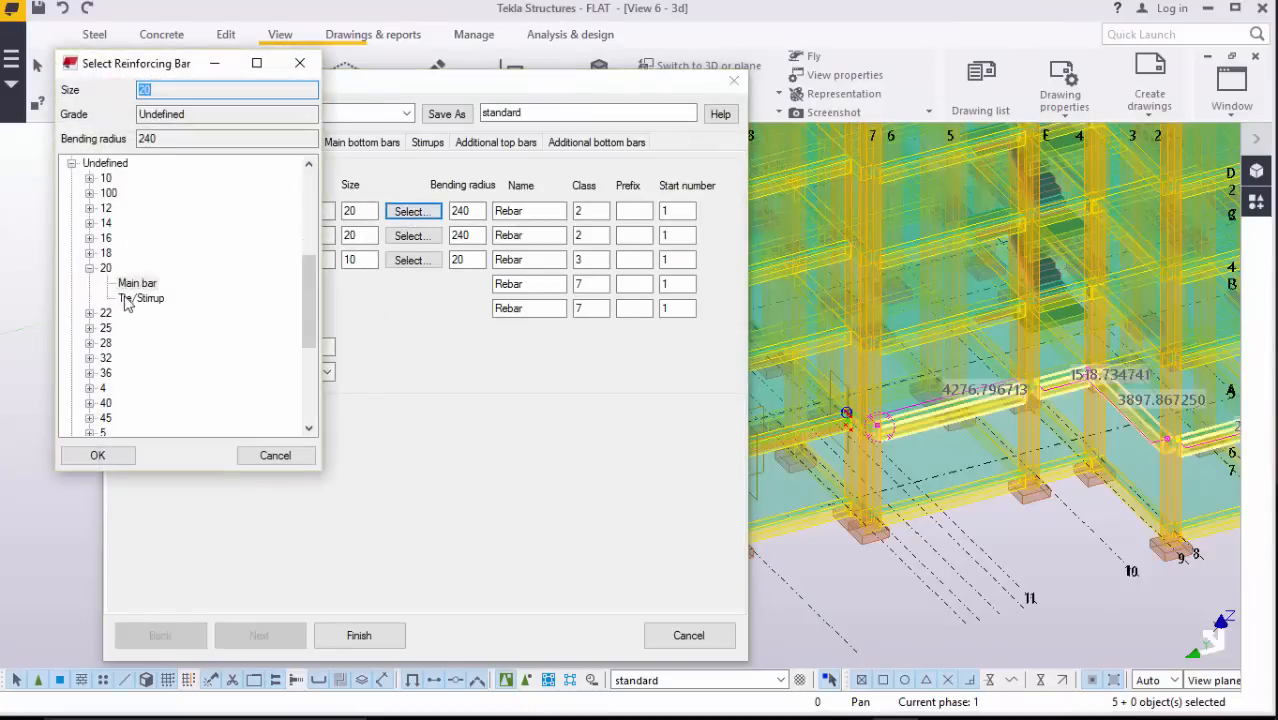
scroll(118, 308, up, 3)
click(72, 284)
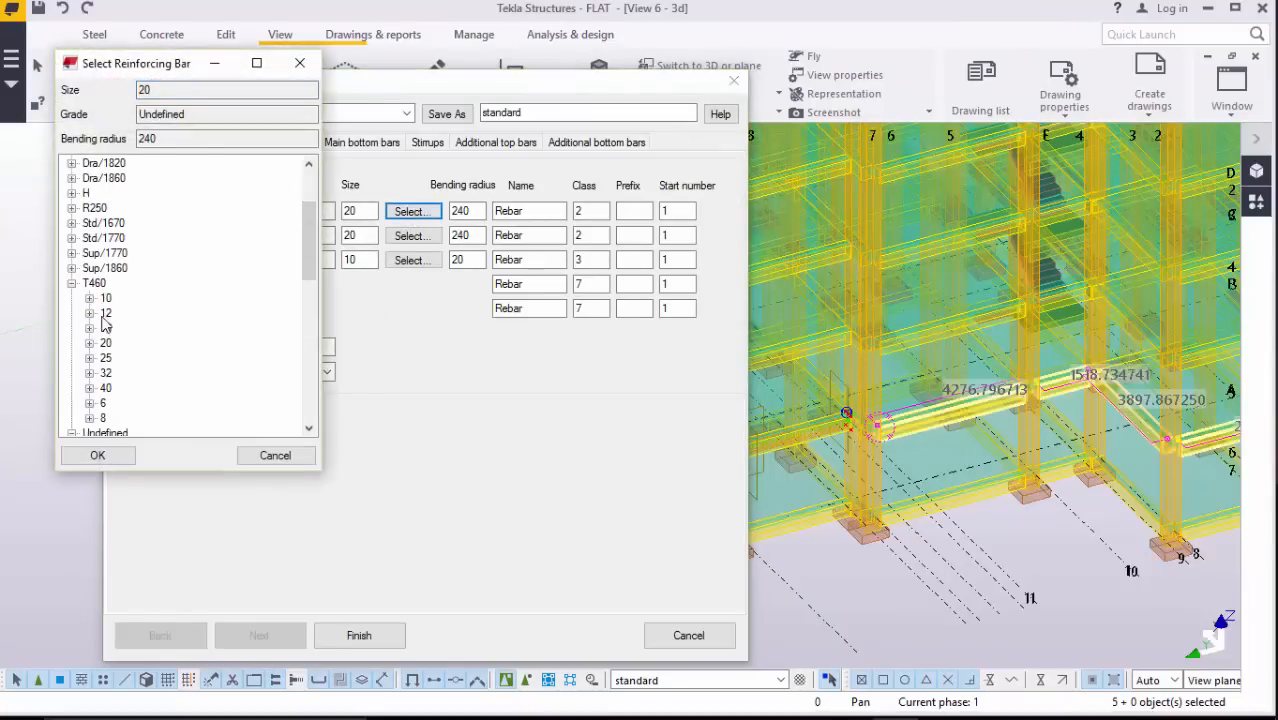
click(90, 328)
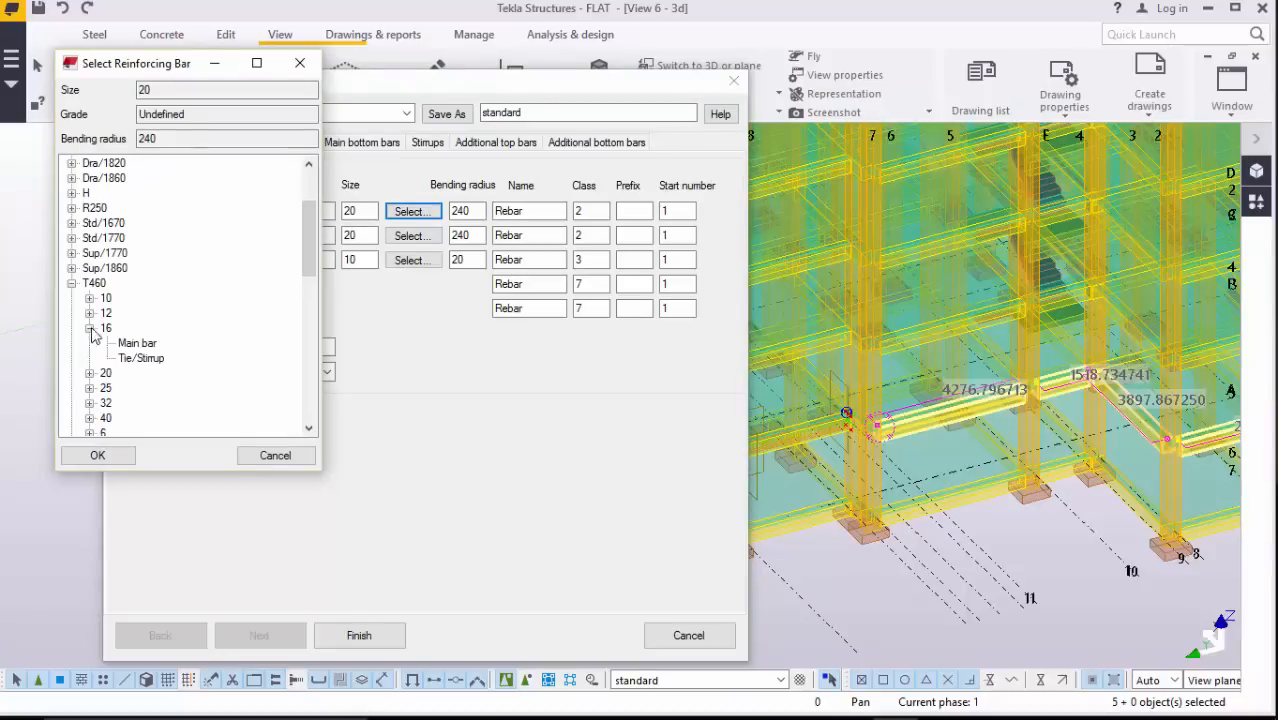
click(128, 452)
Step: Set the main bottom bars to grade T460, size 16, main bar type
click(413, 236)
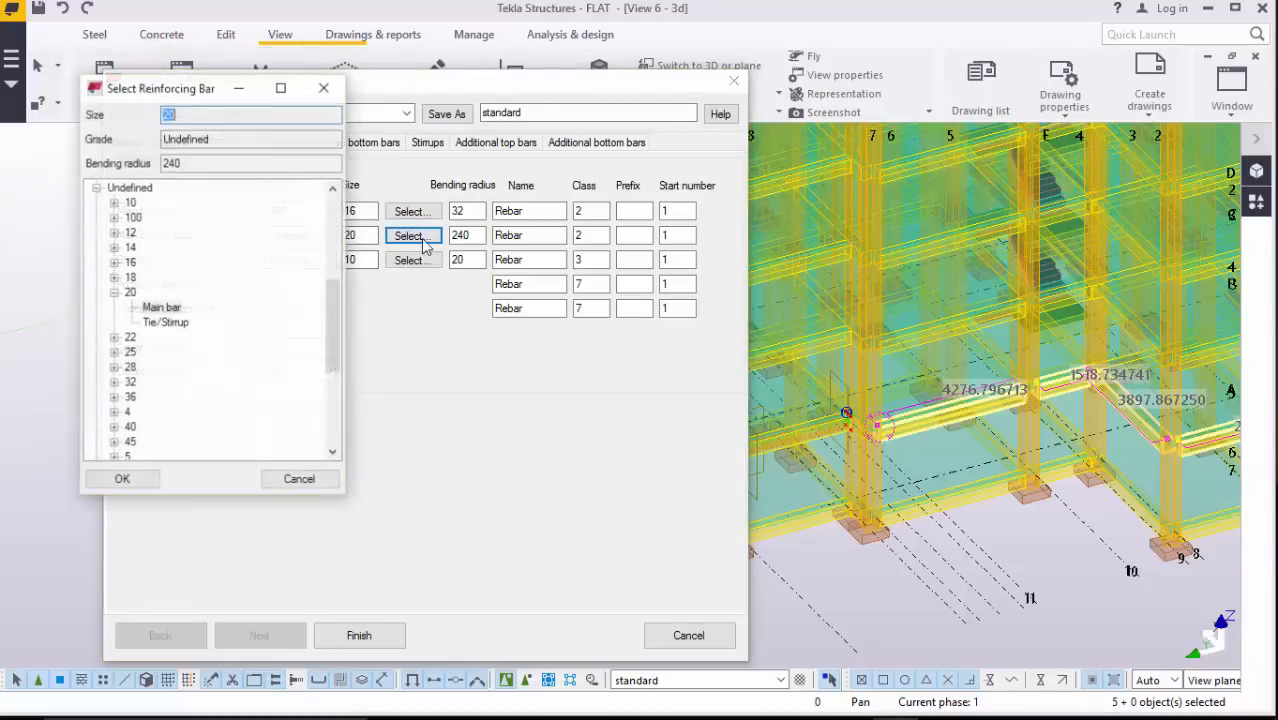
scroll(137, 283, up, 3)
click(97, 308)
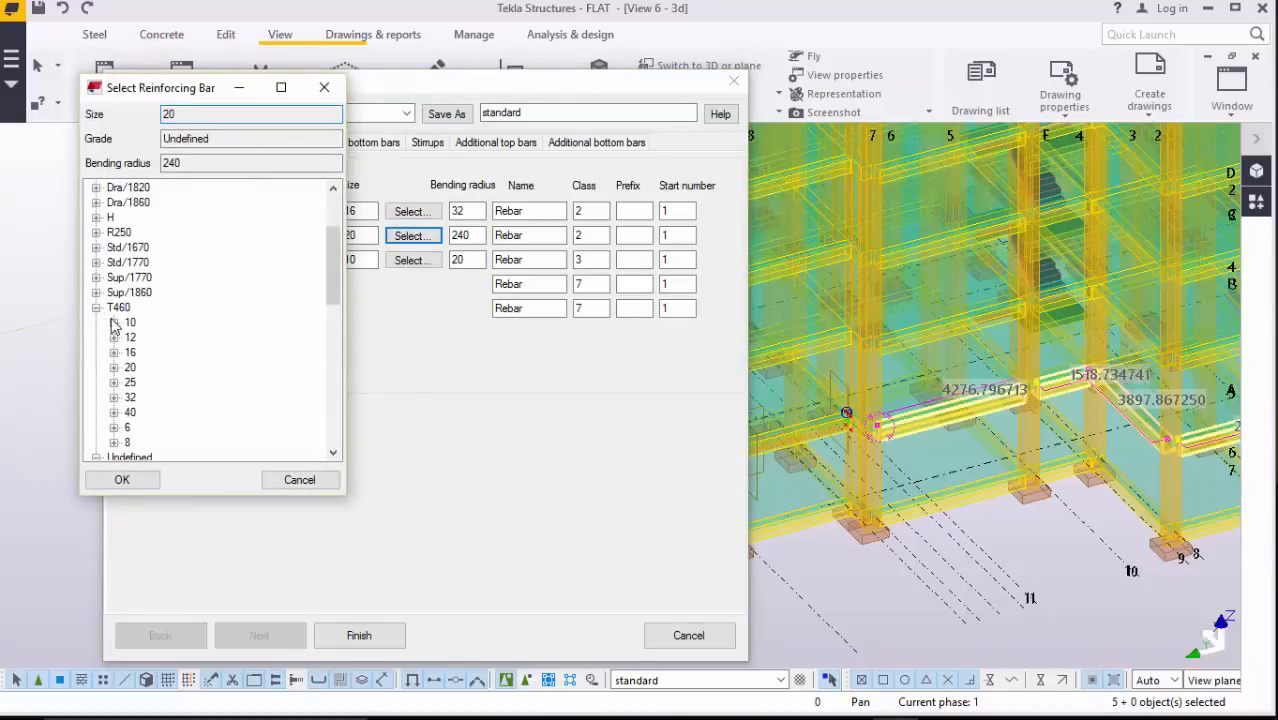
click(114, 353)
click(161, 368)
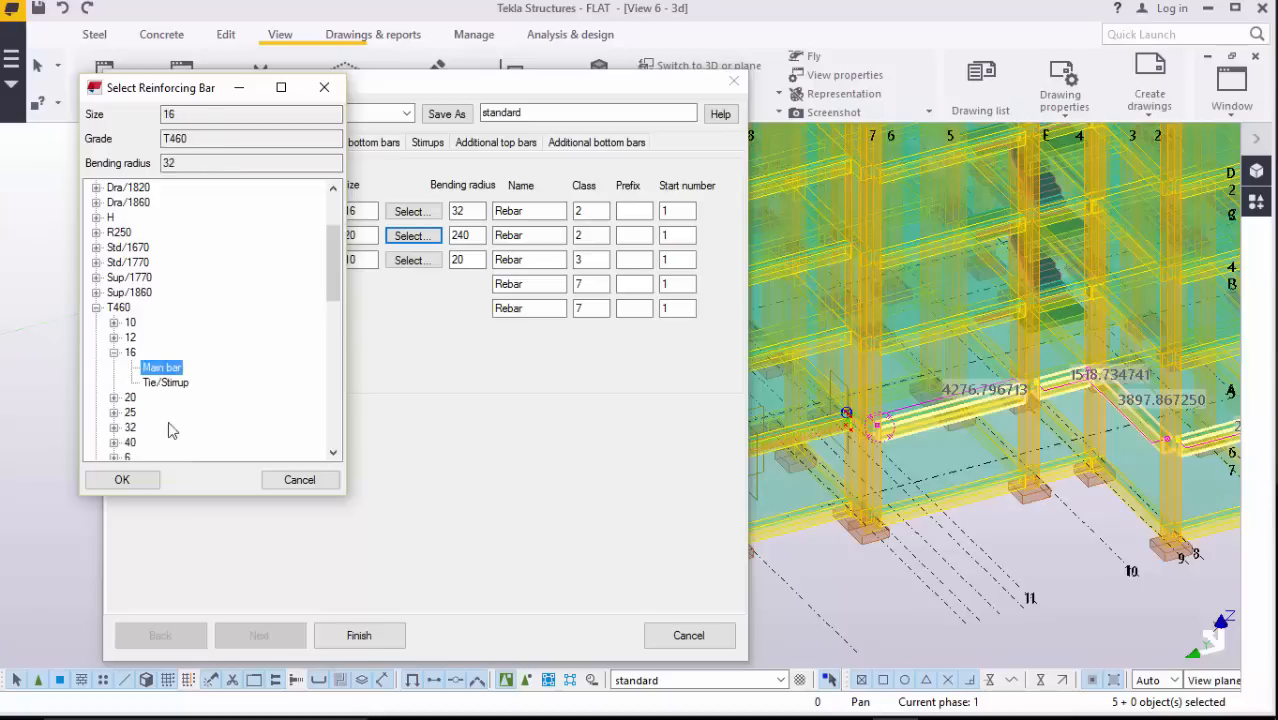
click(122, 480)
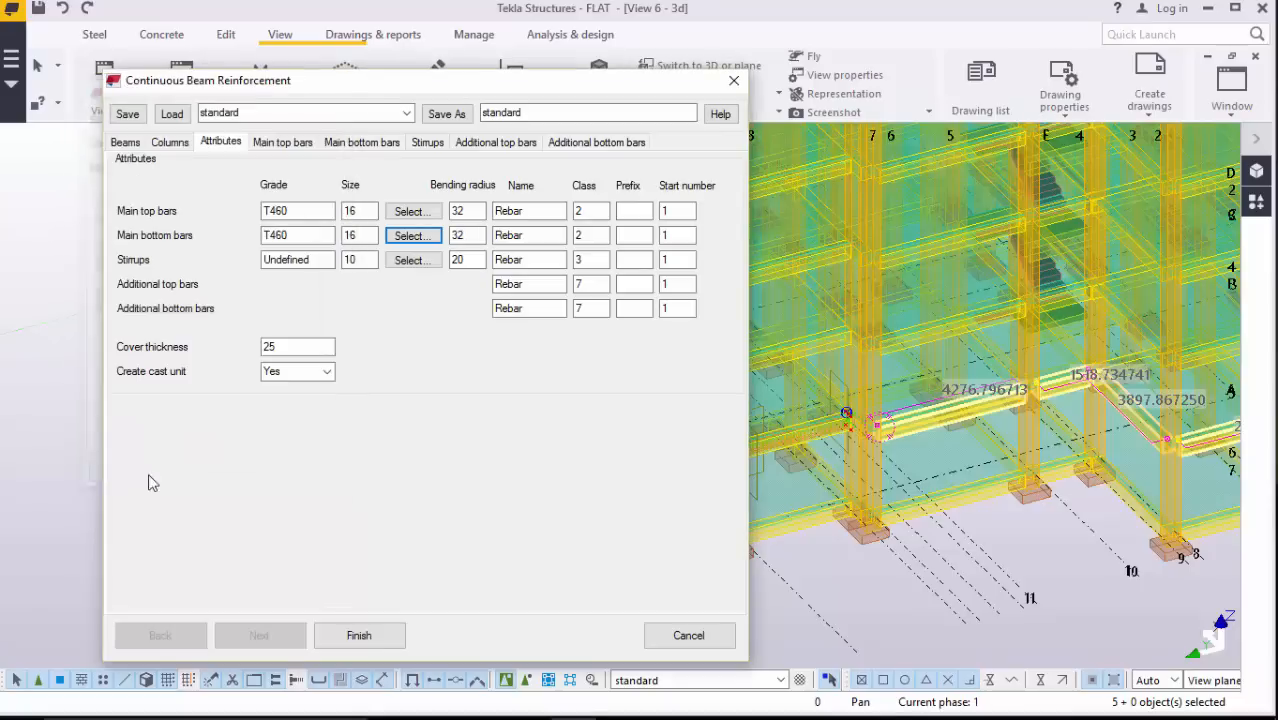
Step: Set the stirrups to grade T460, size 12, Tie/Stirrup type
click(434, 260)
scroll(175, 330, up, 4)
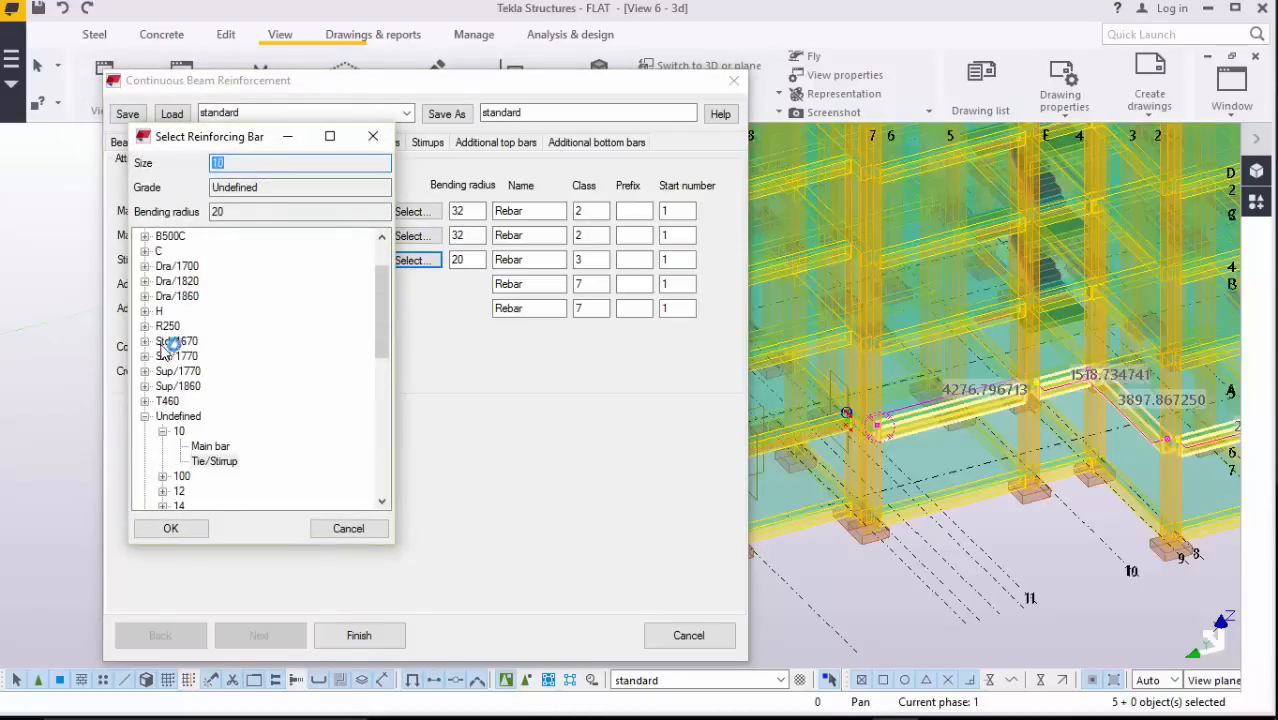
click(145, 401)
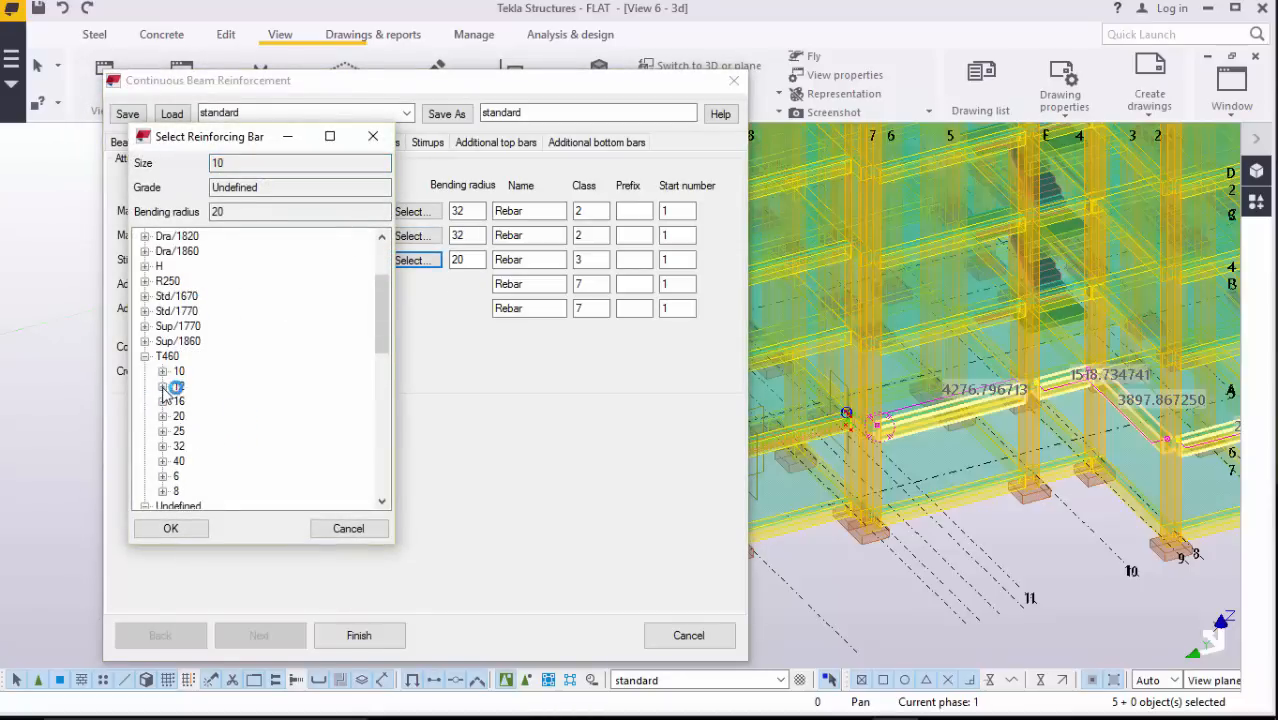
click(163, 387)
click(222, 418)
click(184, 533)
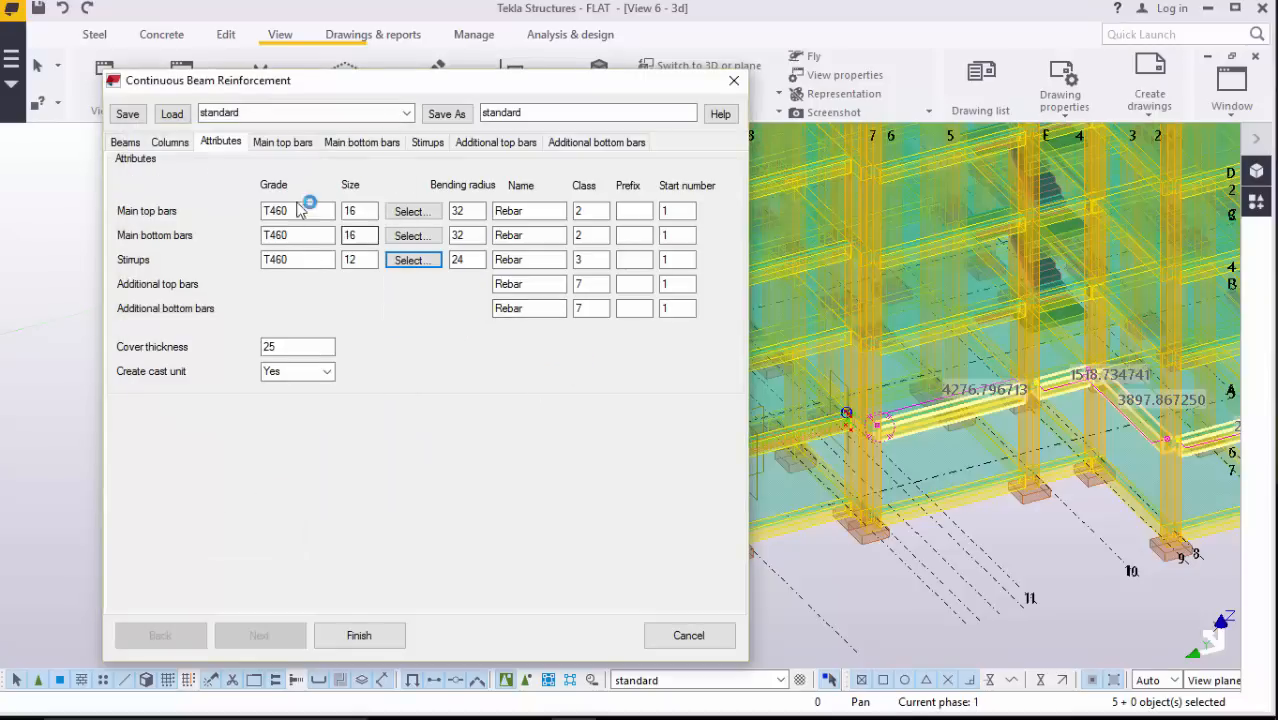
Step: Set the bent end lengths of the main top bars to 100 at both ends and of the main bottom bars to 100
click(281, 143)
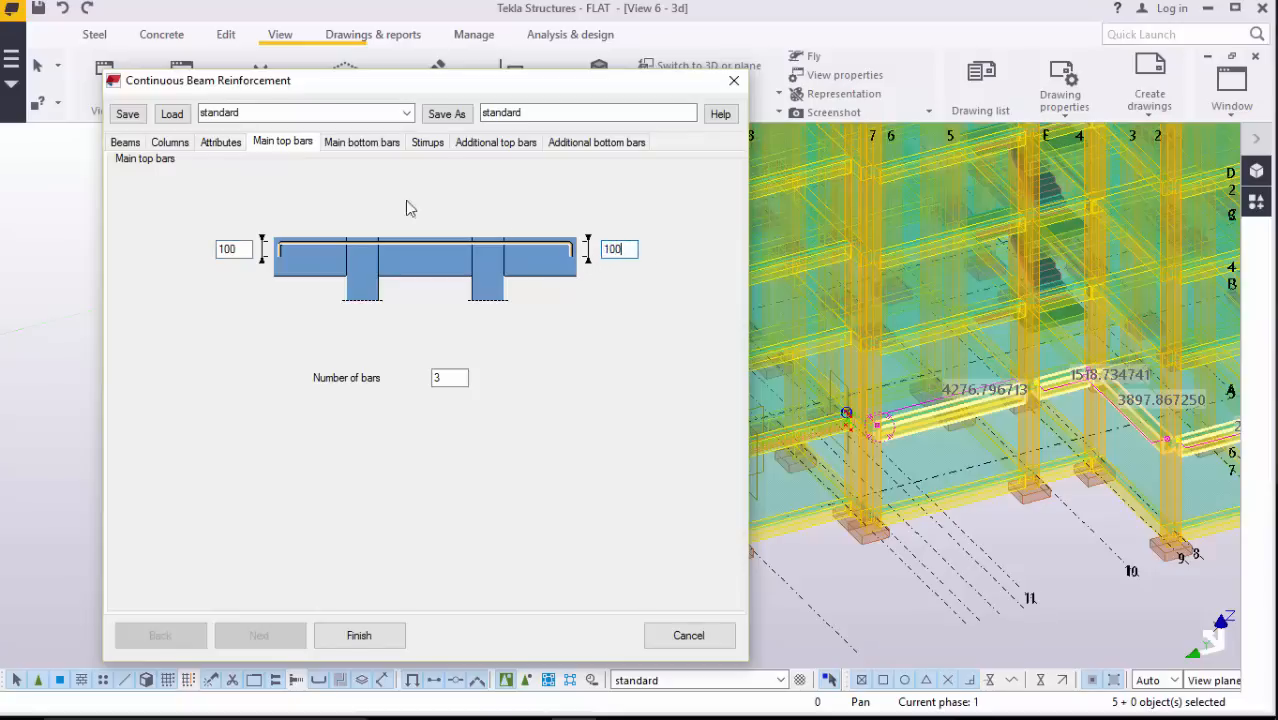
click(360, 146)
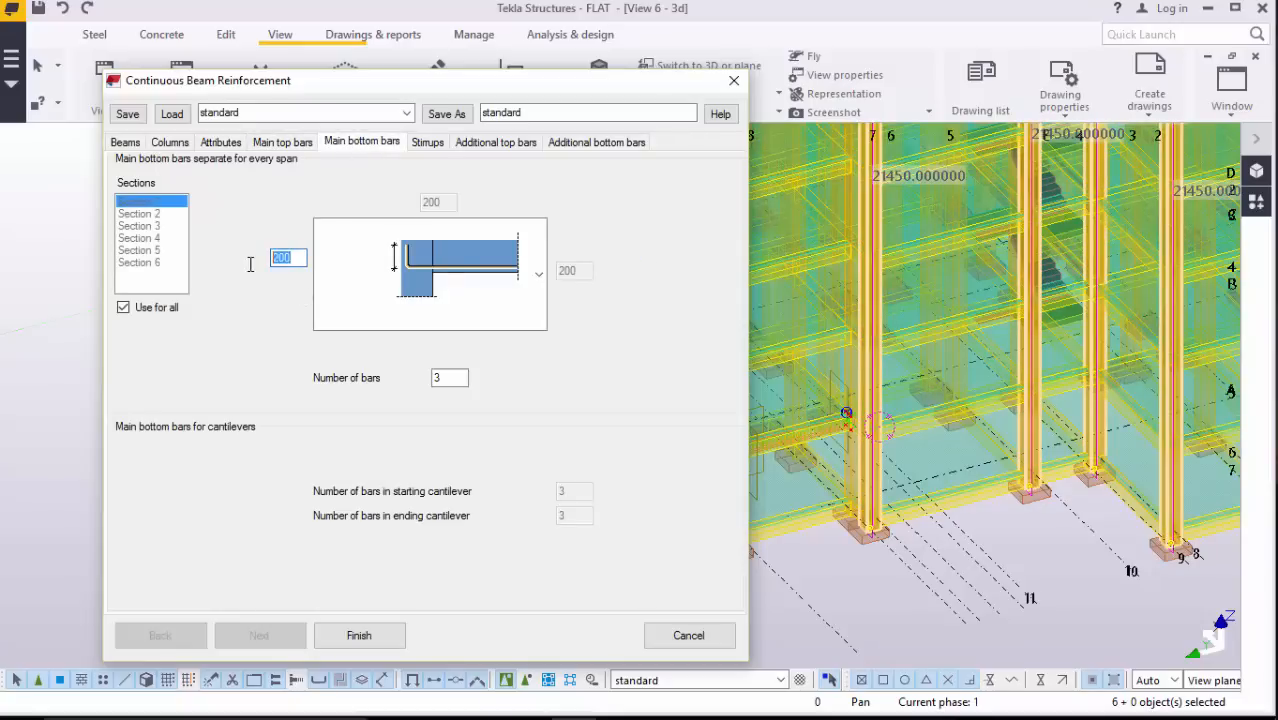
click(279, 258)
text(100)
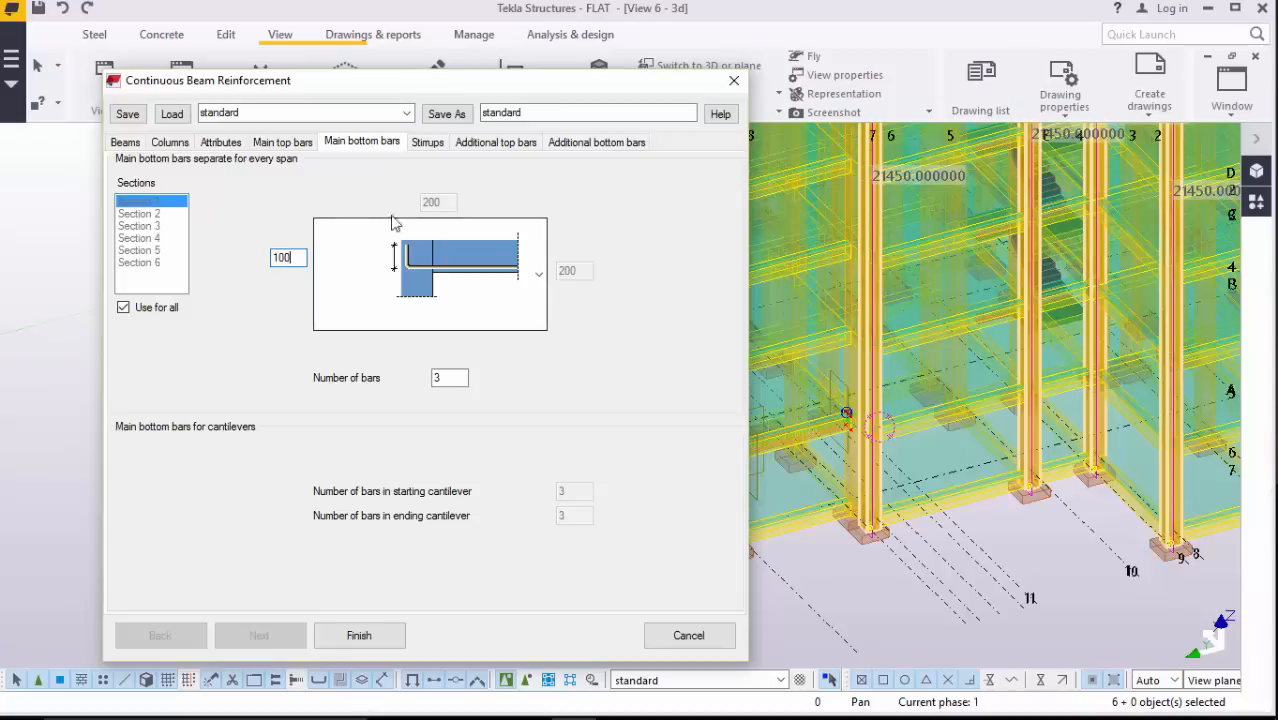
Step: Change the symmetry option for the main stirrup spacing
click(431, 146)
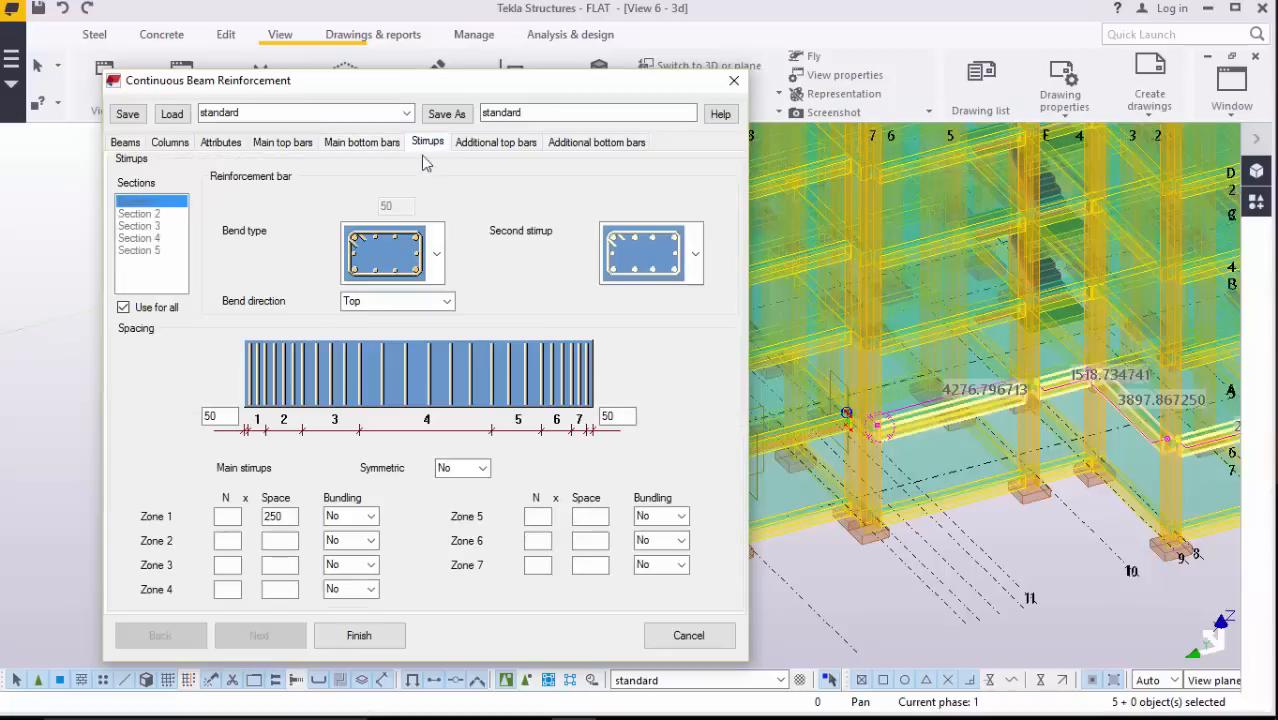
click(482, 469)
click(455, 505)
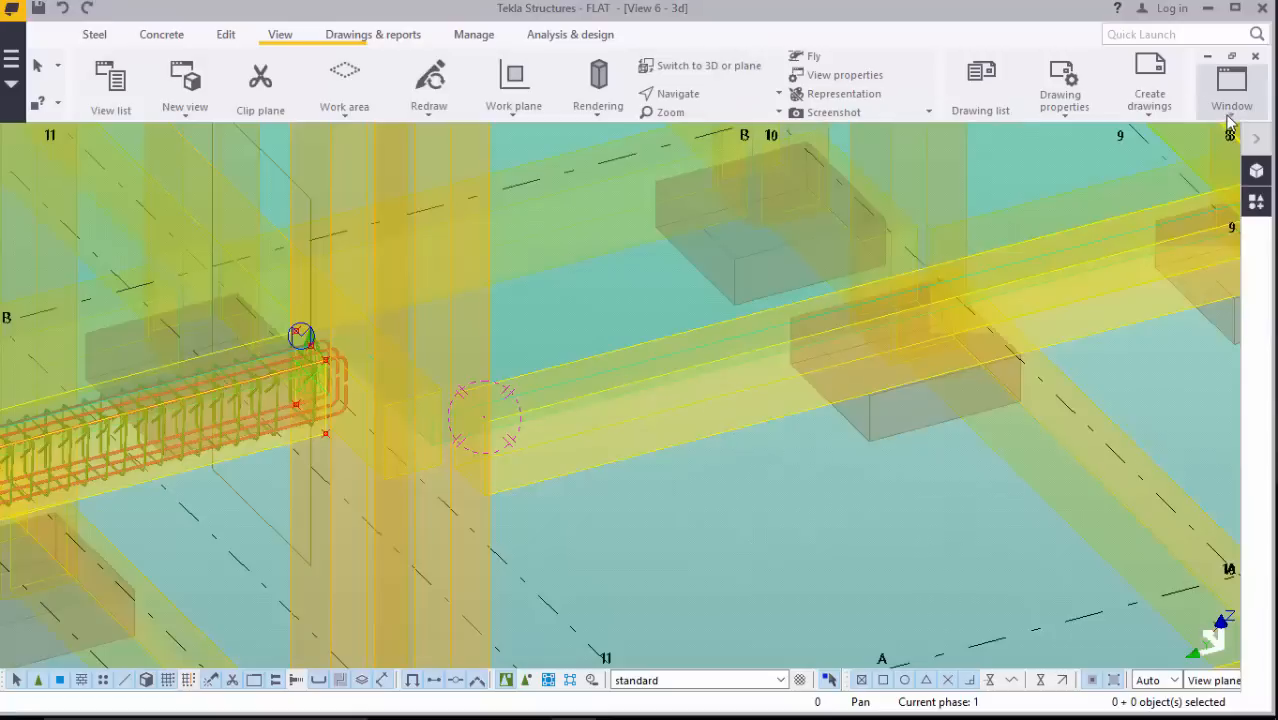
Step: Find the Continuous Beam Reinforcement component among the components matching "bar" and start it again
click(1230, 118)
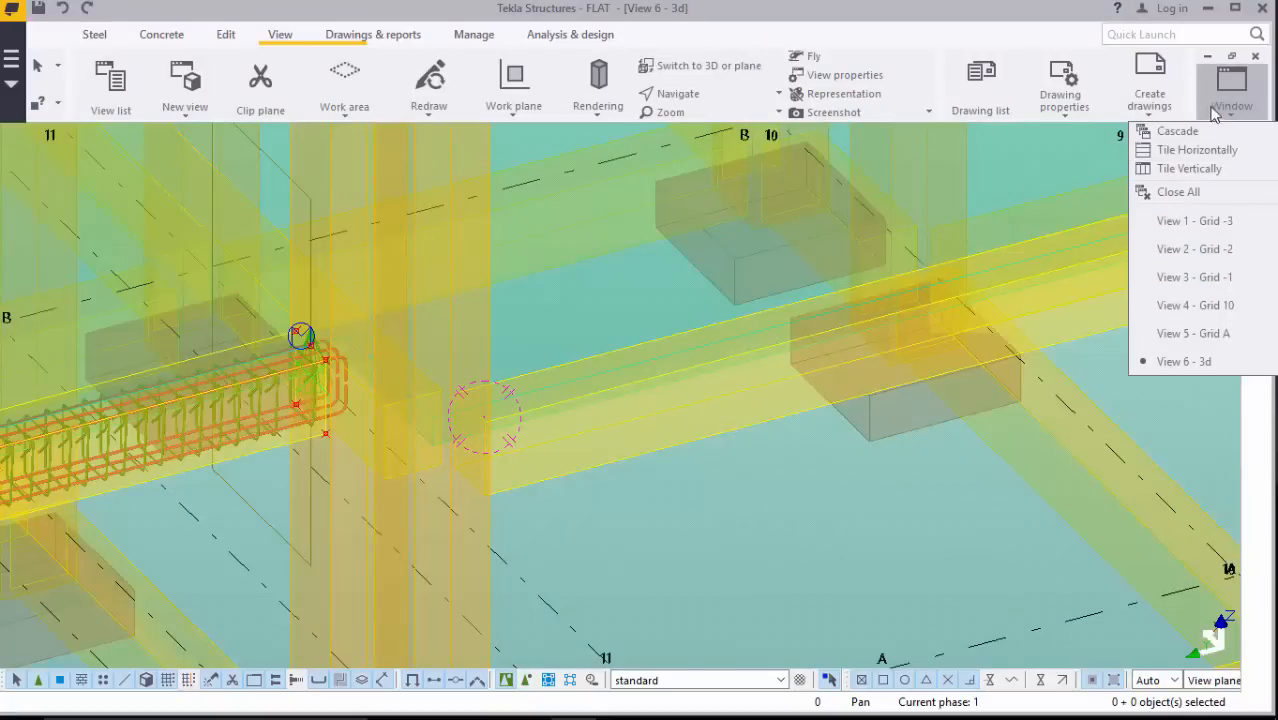
click(1004, 28)
click(1256, 204)
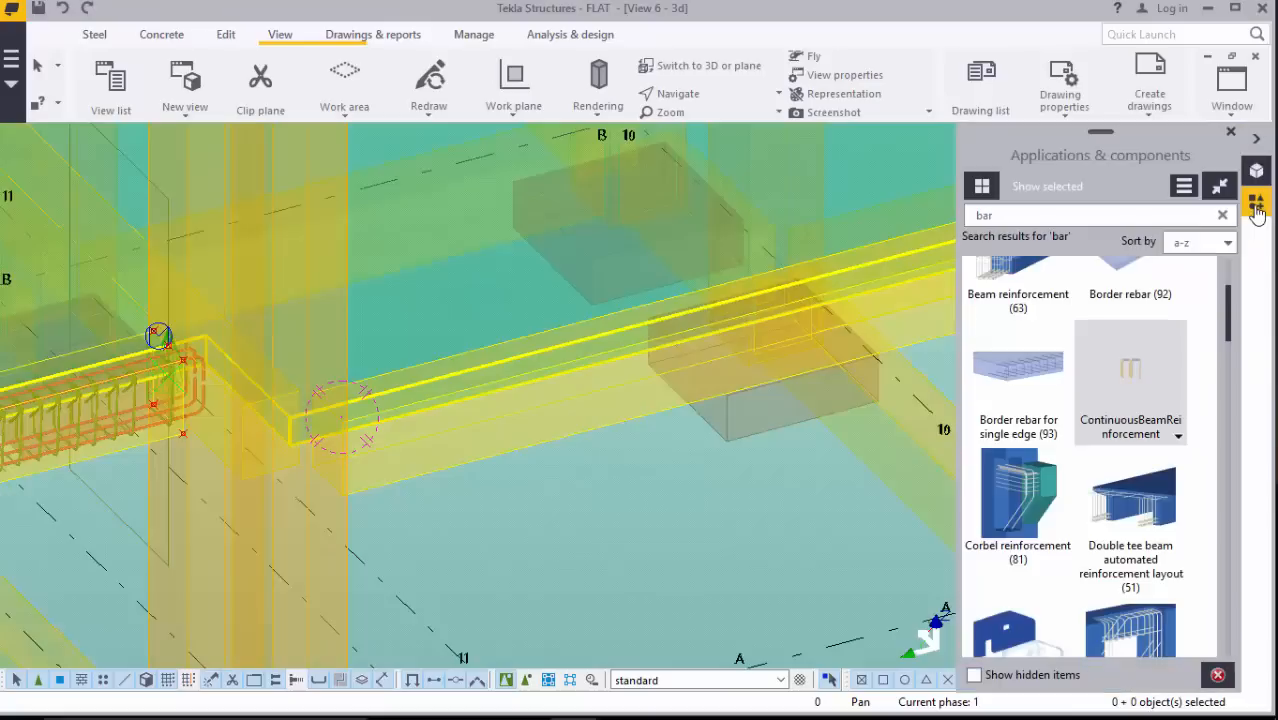
drag(1031, 218, 942, 228)
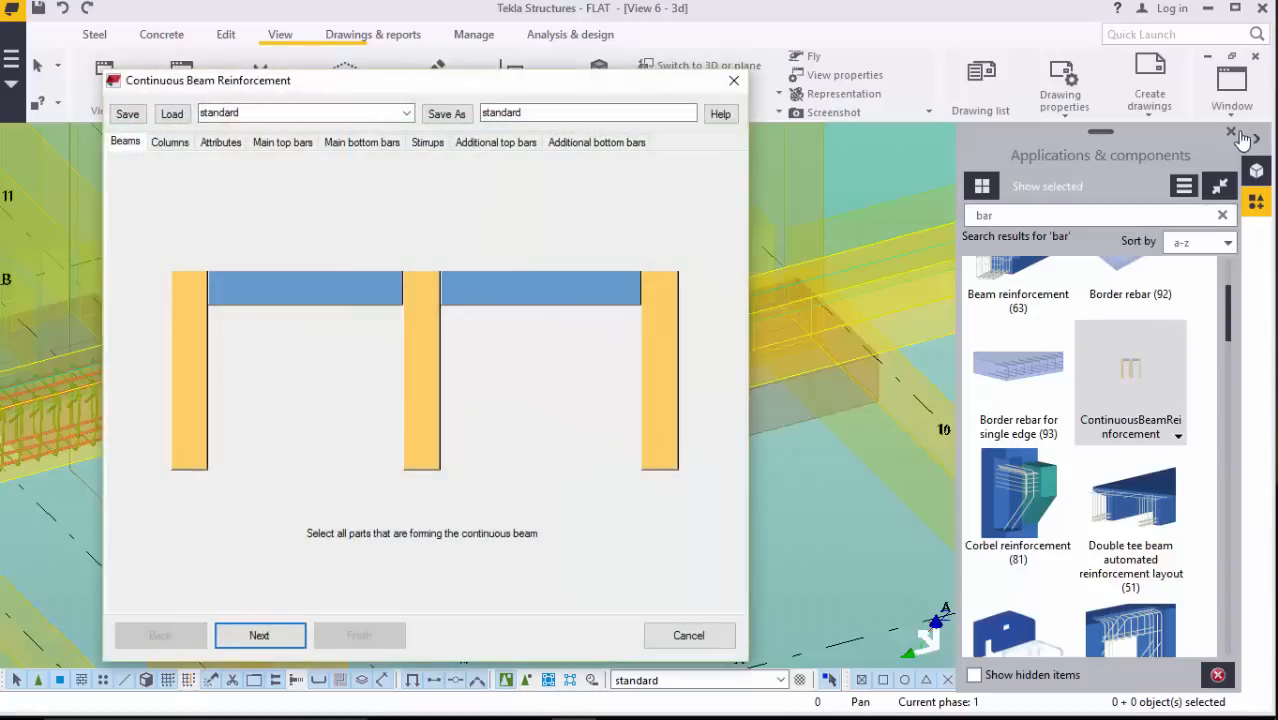
click(1232, 133)
Step: Select the single-span beam just beyond the corner column from the already reinforced beam as the part forming the continuous beam
scroll(1058, 326, down, 6)
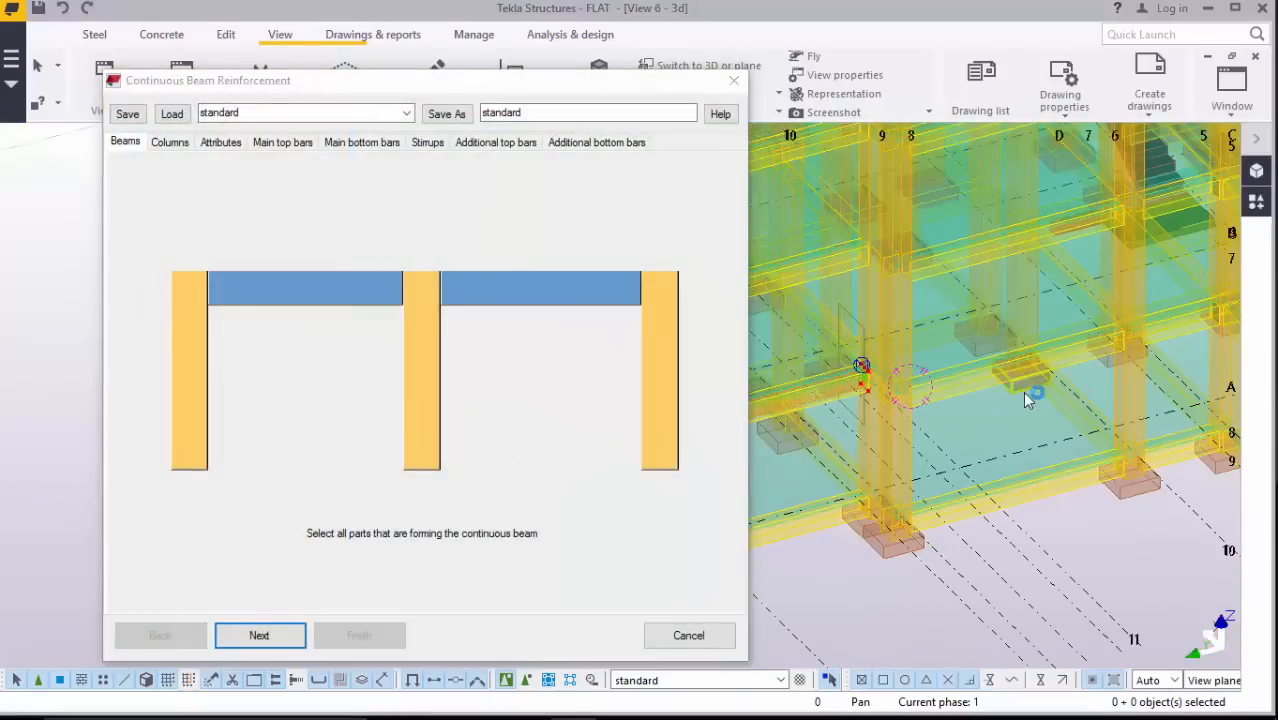
scroll(1027, 398, up, 6)
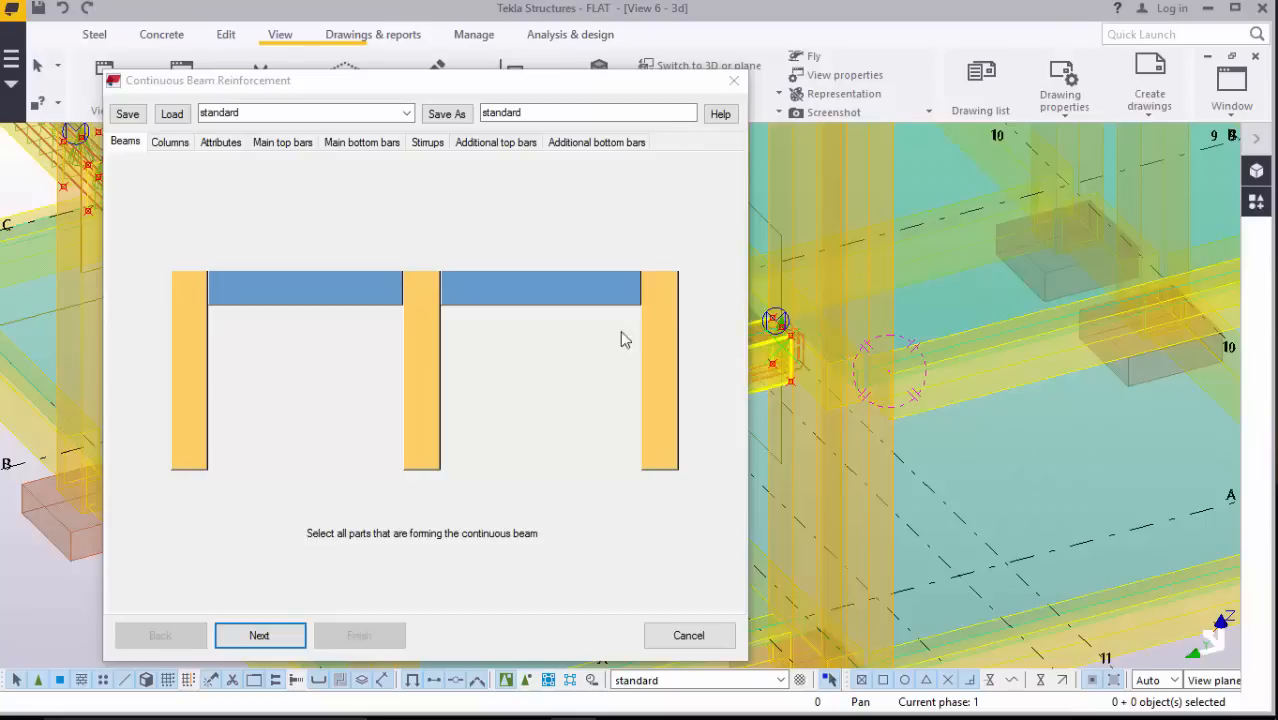
click(968, 400)
scroll(828, 448, down, 2)
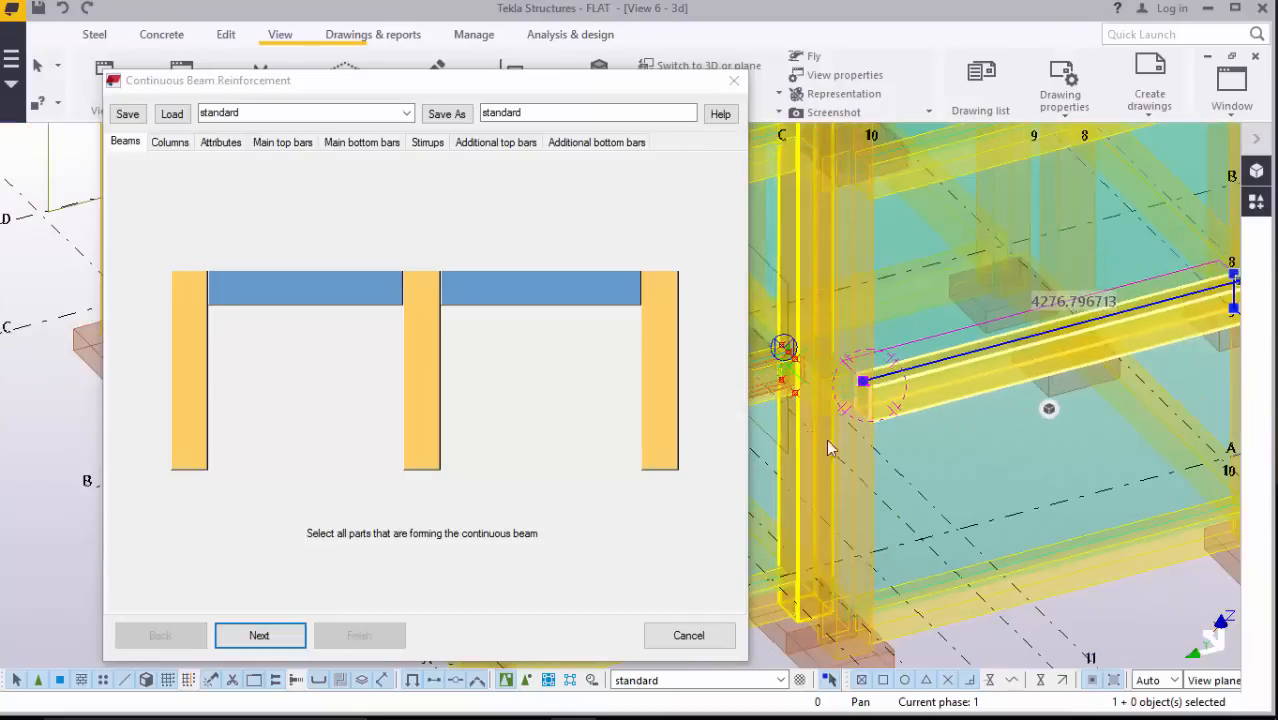
scroll(828, 442, down, 3)
scroll(1138, 348, up, 3)
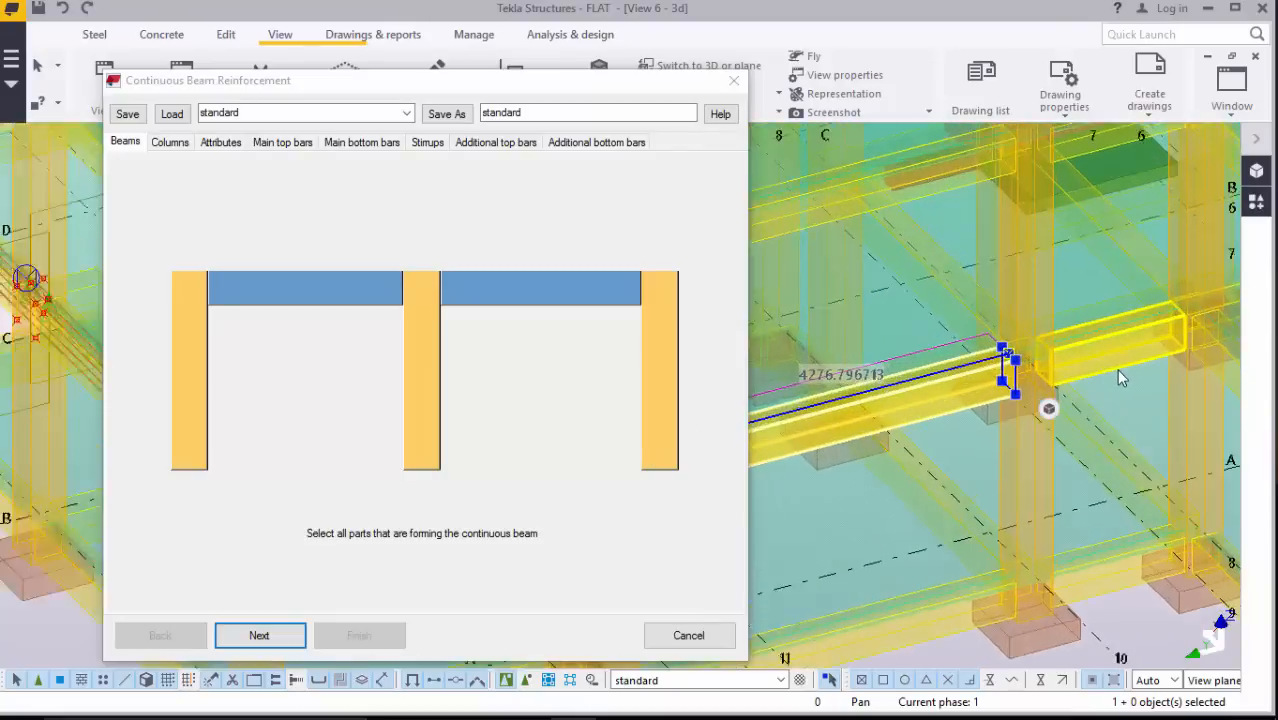
scroll(1117, 364, down, 5)
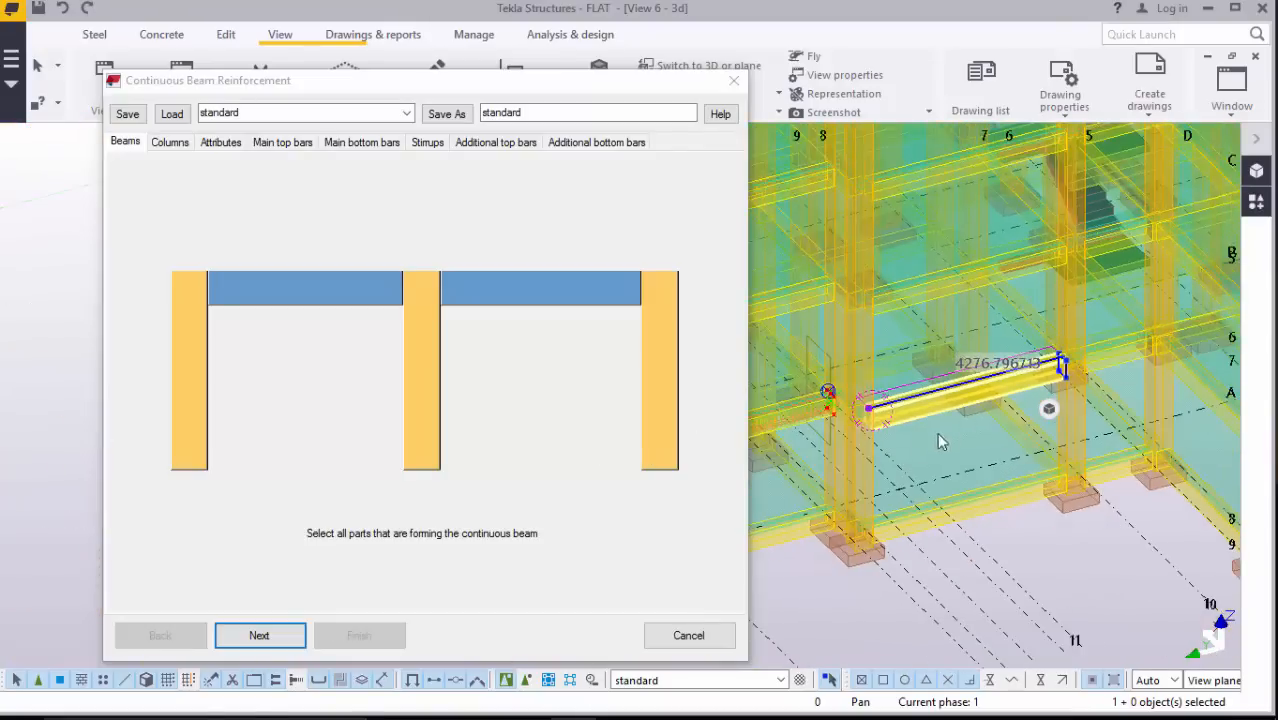
scroll(863, 413, up, 5)
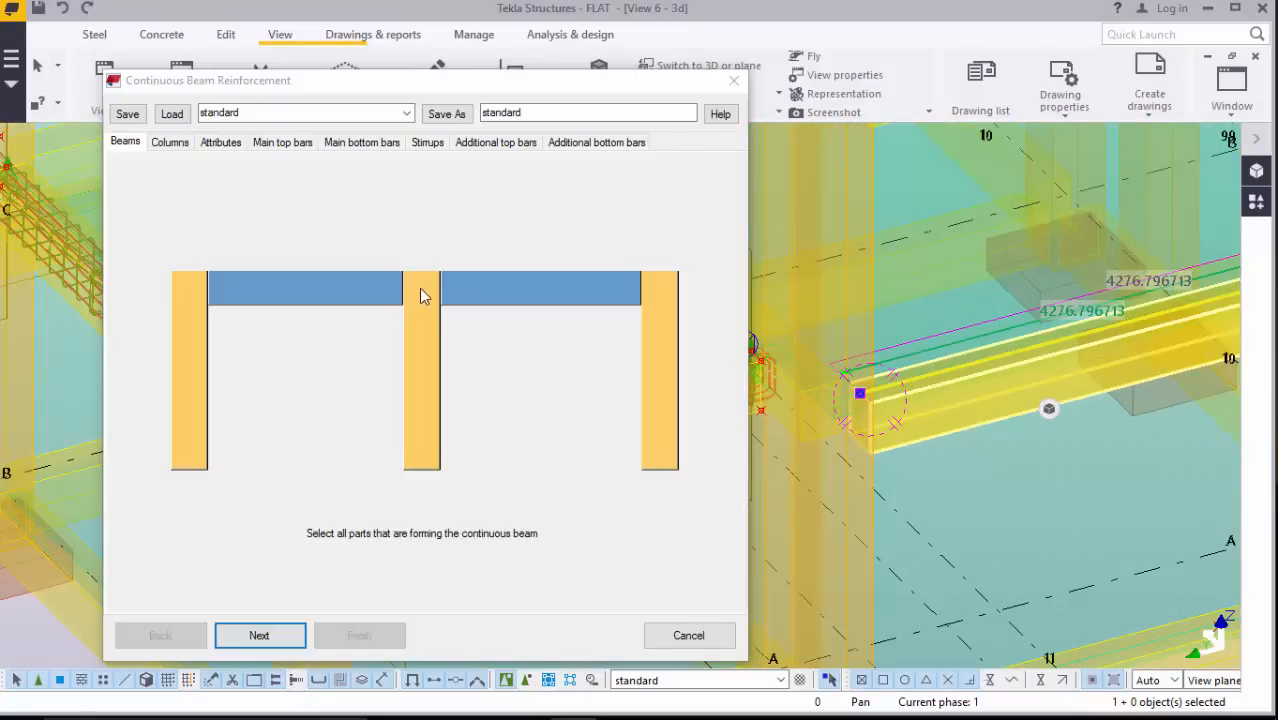
click(268, 637)
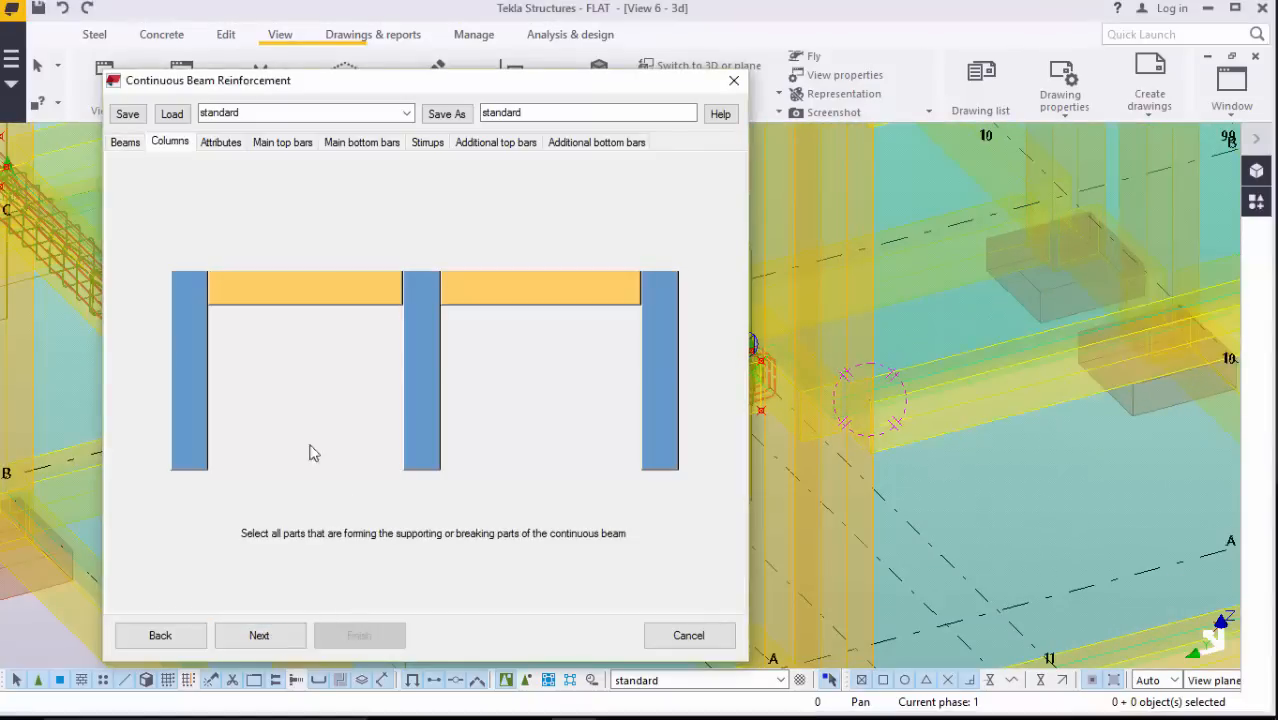
Step: Select the two columns at the ends of the chosen beam as its supporting parts and continue to the reinforcement attributes
scroll(886, 496, down, 5)
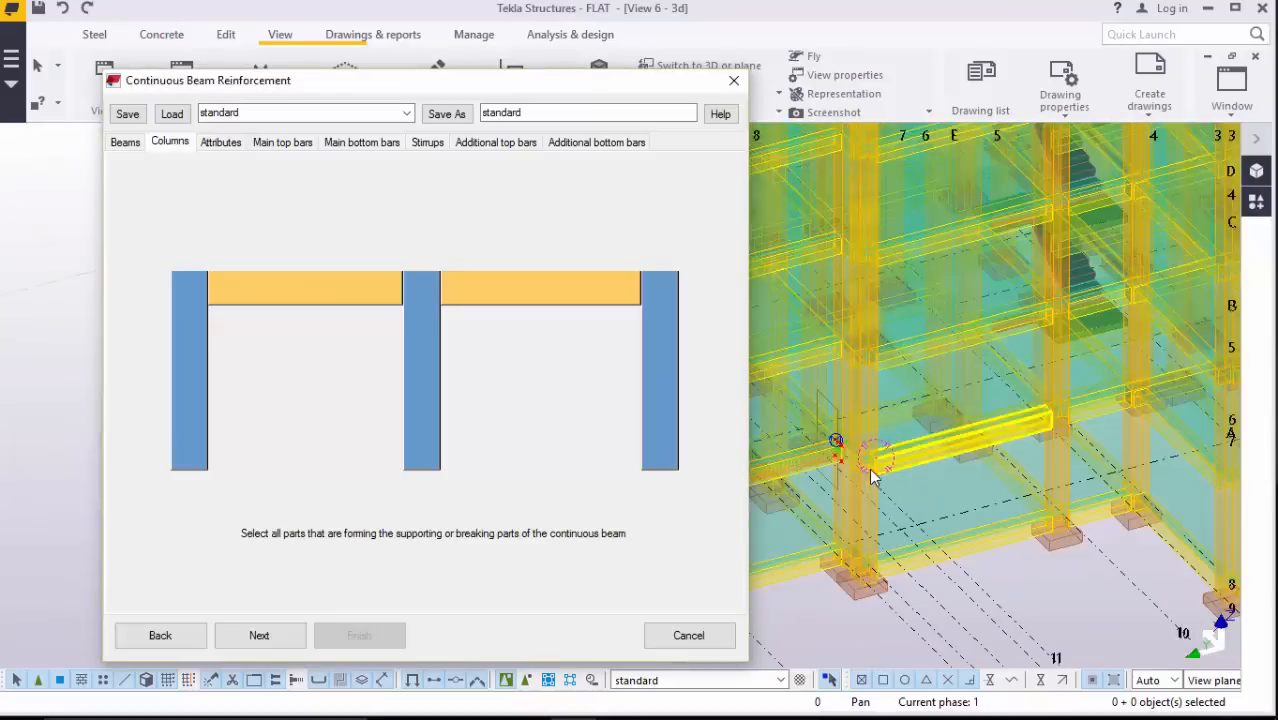
scroll(850, 488, up, 5)
scroll(835, 474, up, 2)
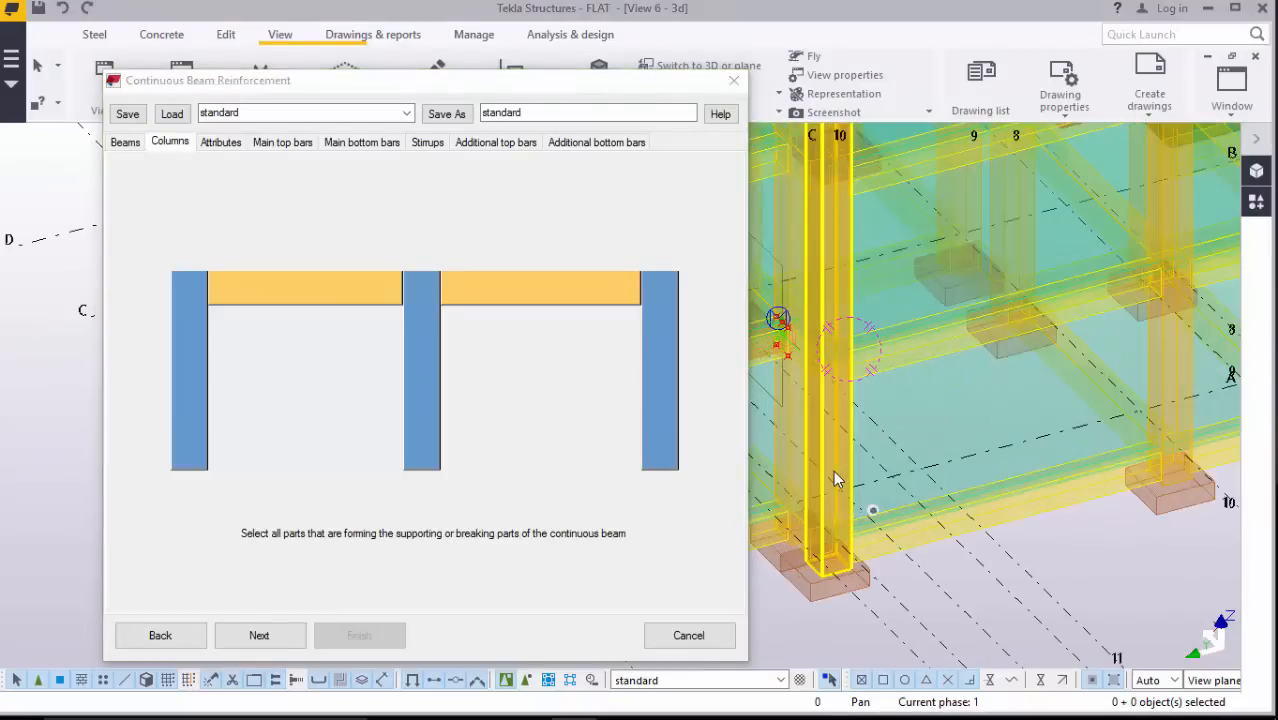
click(835, 474)
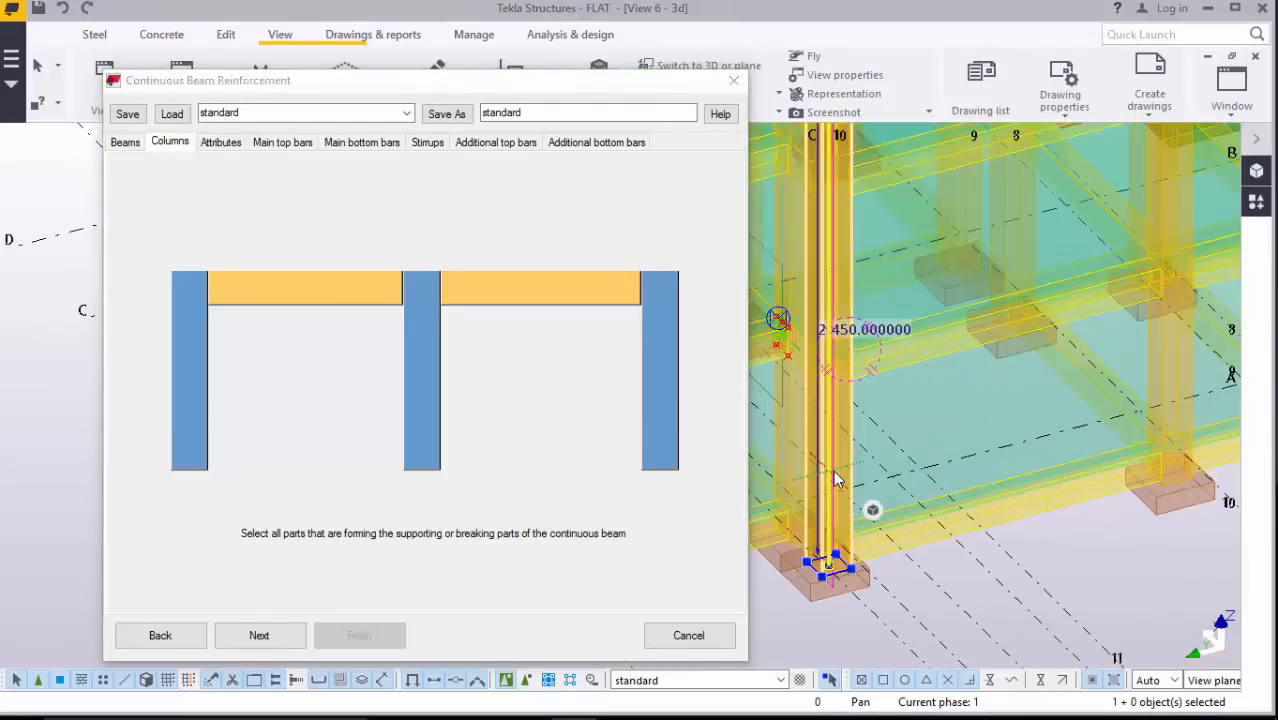
click(1184, 370)
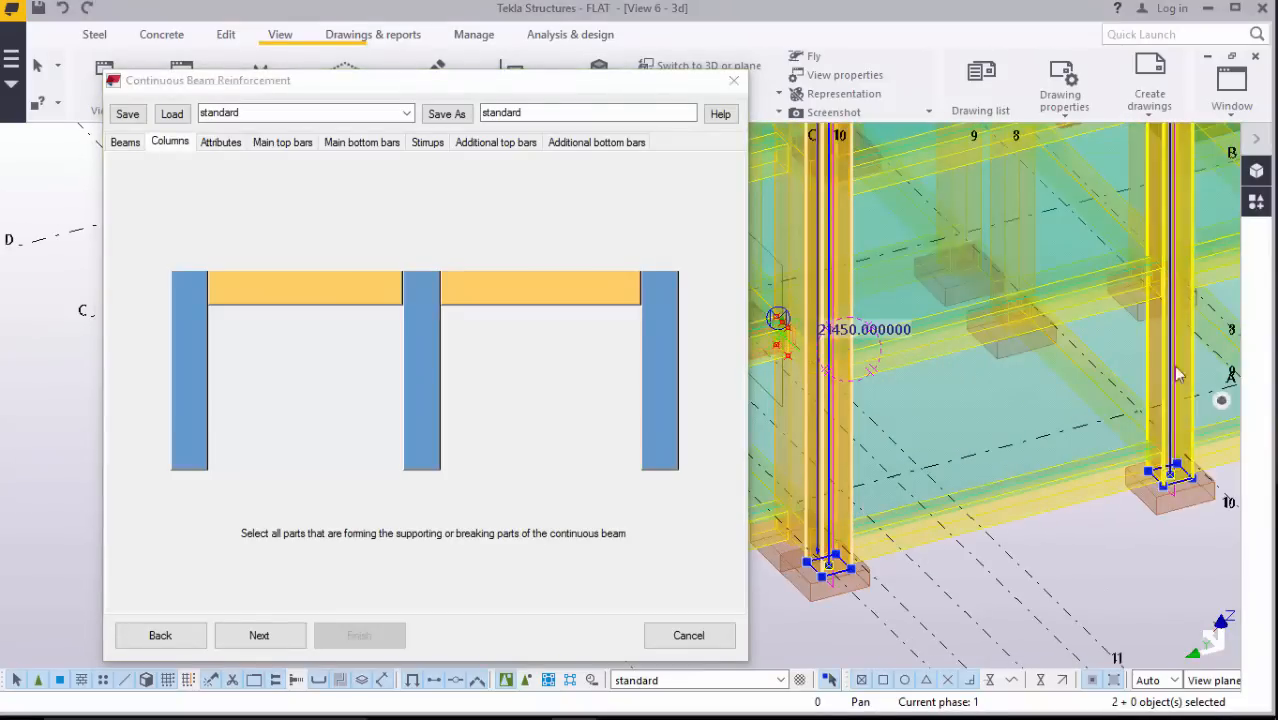
click(228, 145)
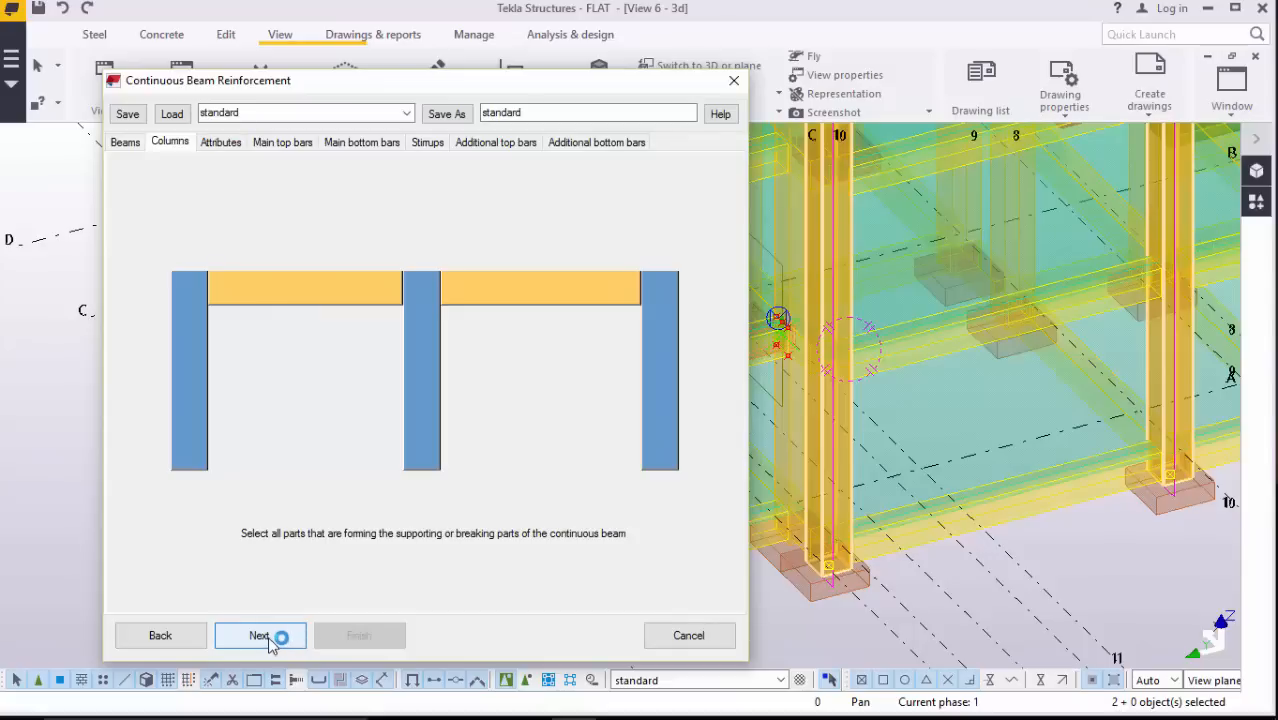
click(262, 636)
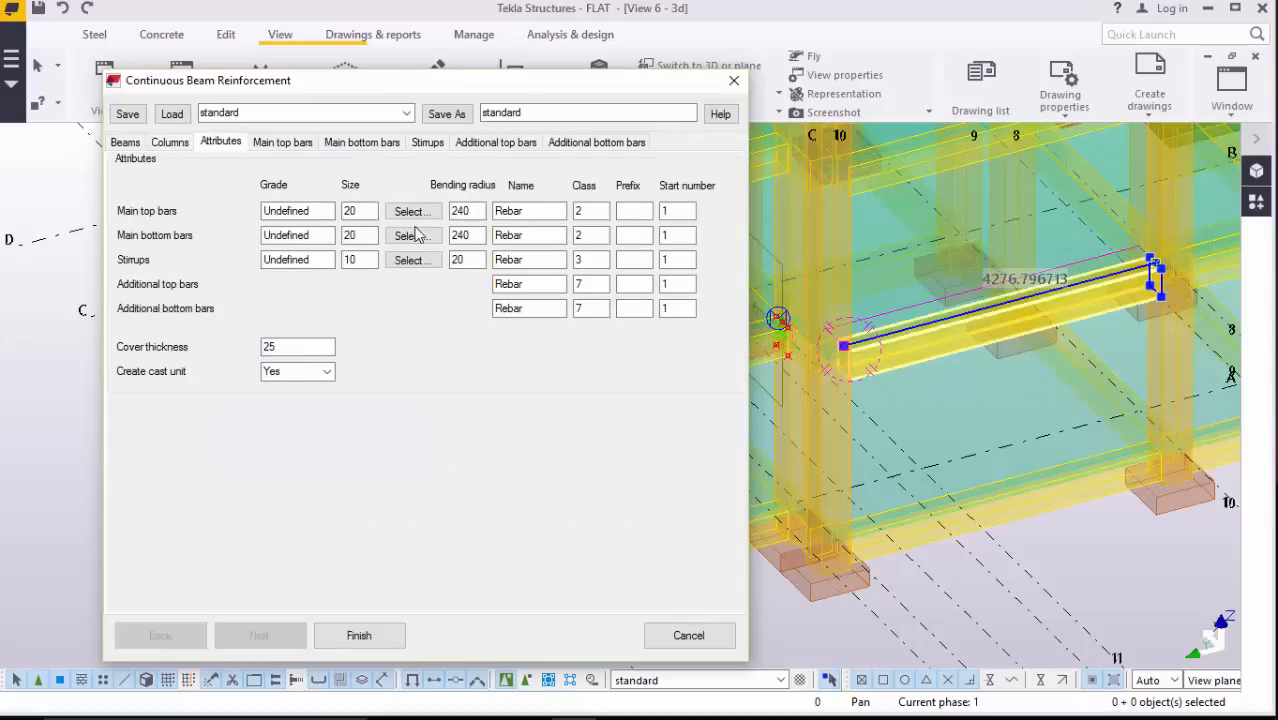
Step: Set the main top bars to grade T460, size 16, main bar type
click(414, 213)
scroll(127, 304, up, 3)
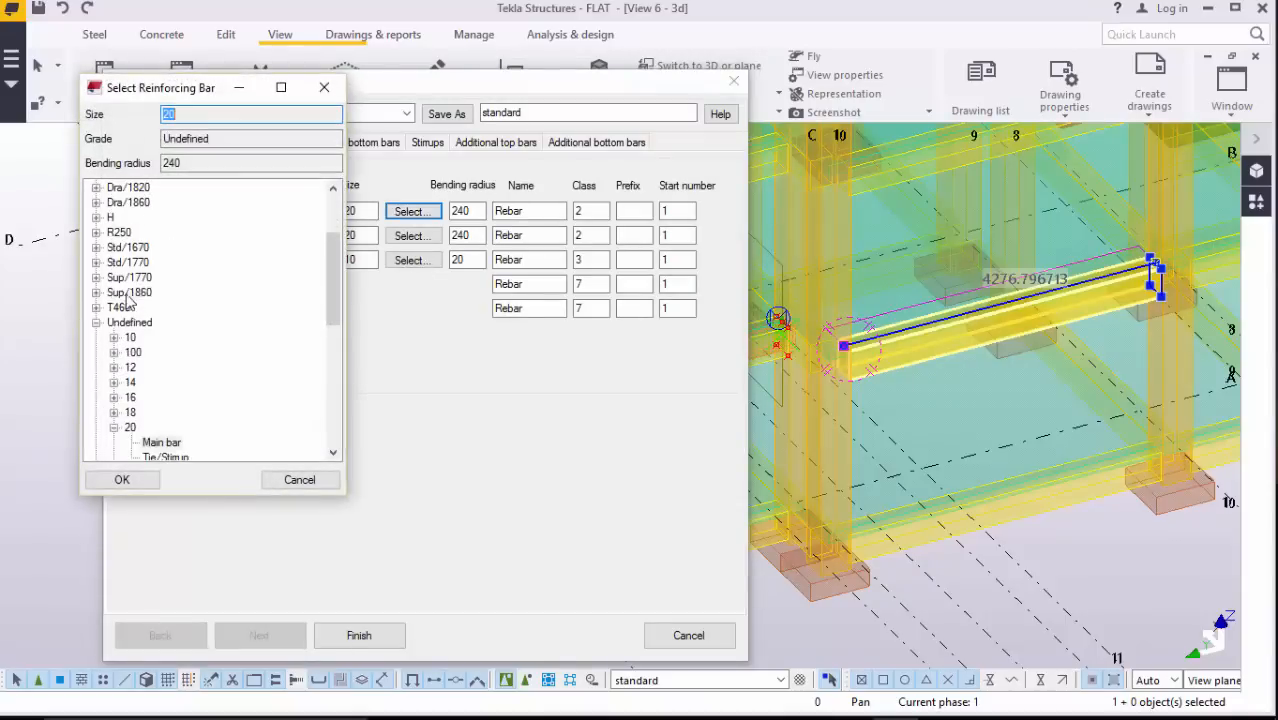
click(97, 308)
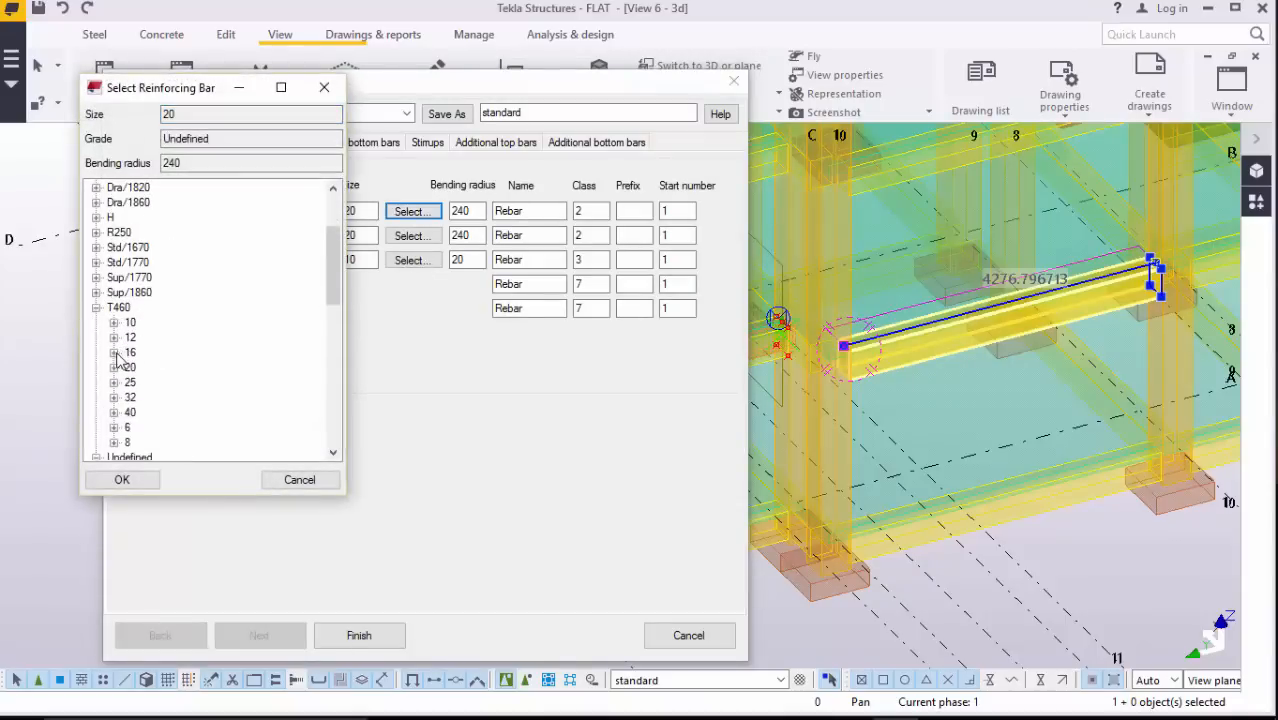
click(115, 353)
click(161, 367)
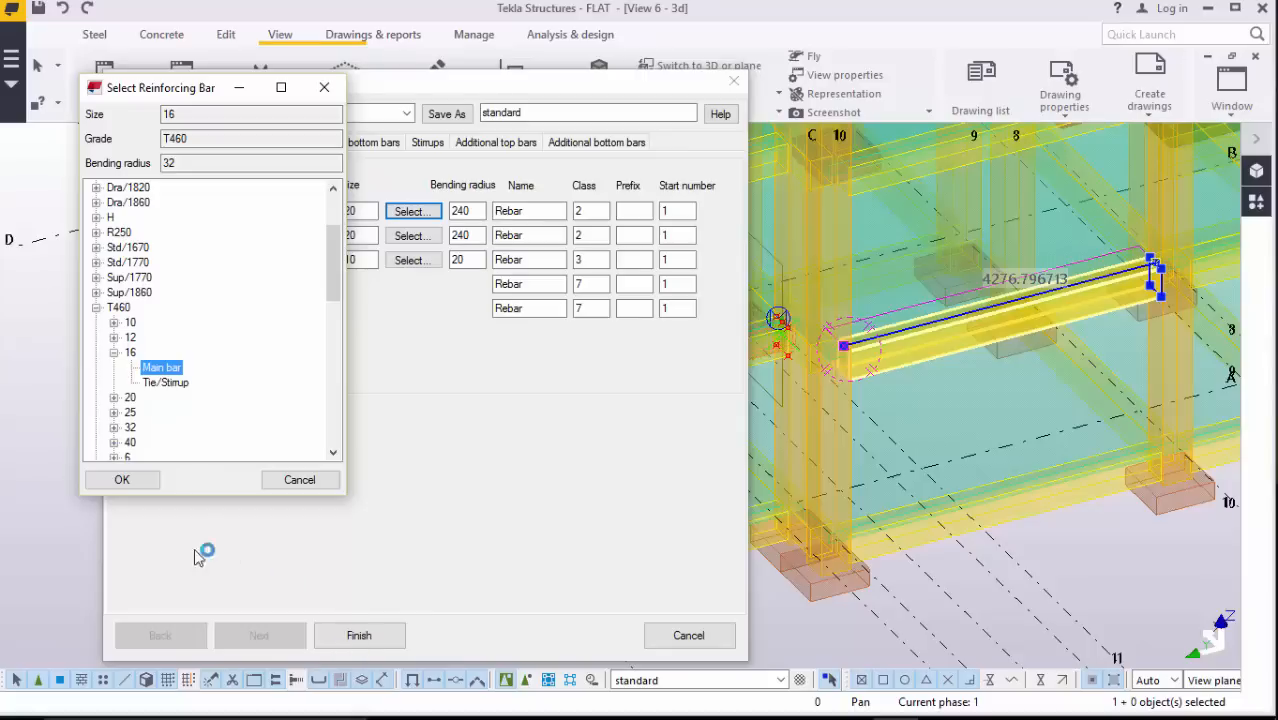
click(135, 483)
Step: Set the main bottom bars to grade T460, size 16, main bar type
click(428, 236)
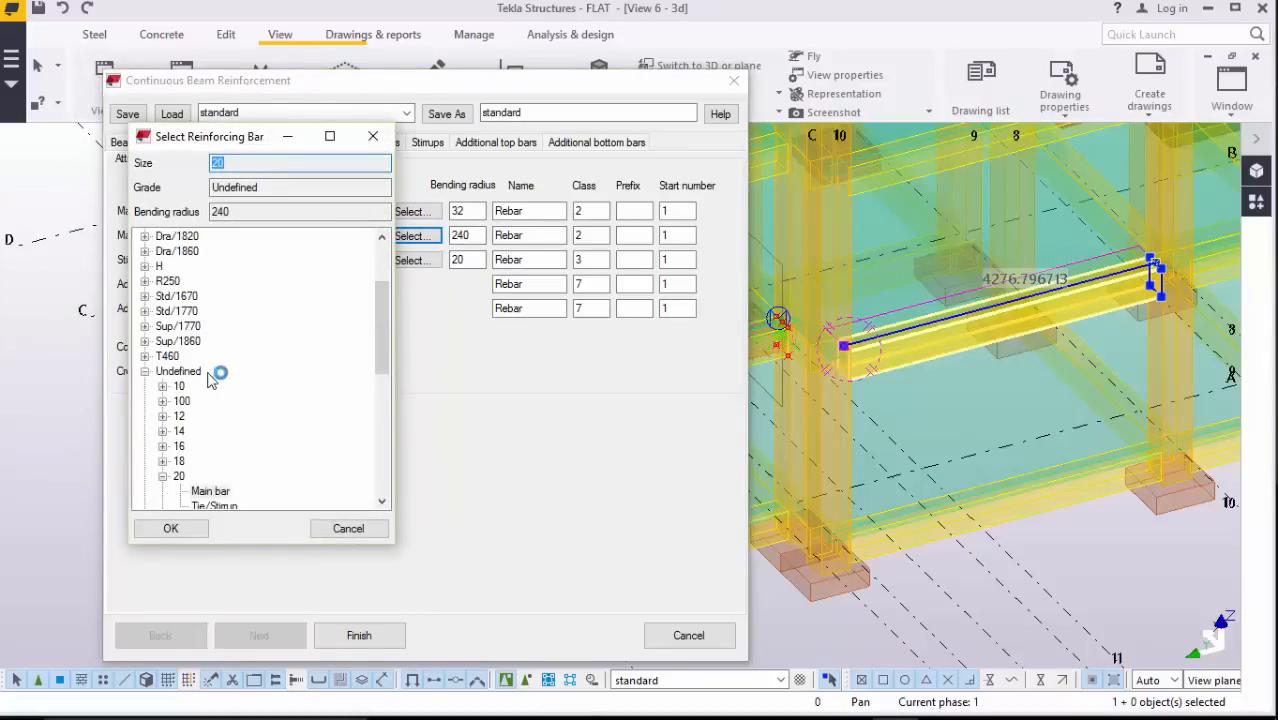
click(145, 356)
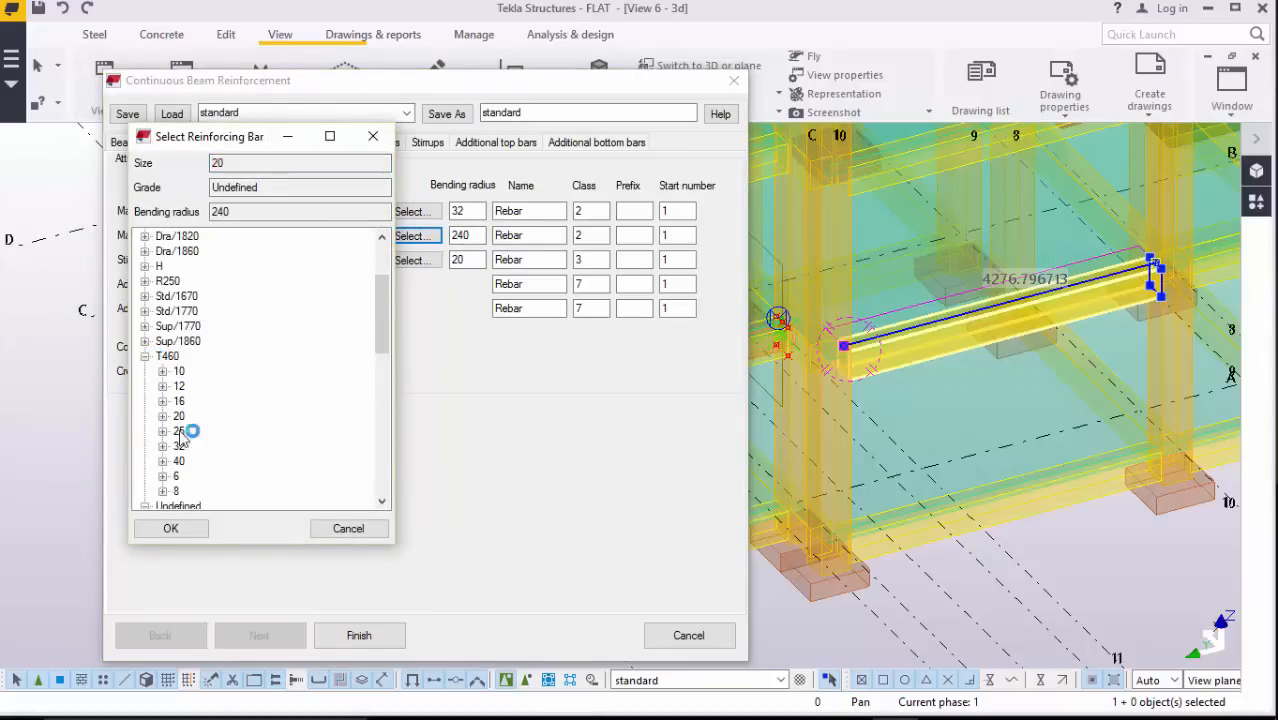
click(162, 401)
click(212, 416)
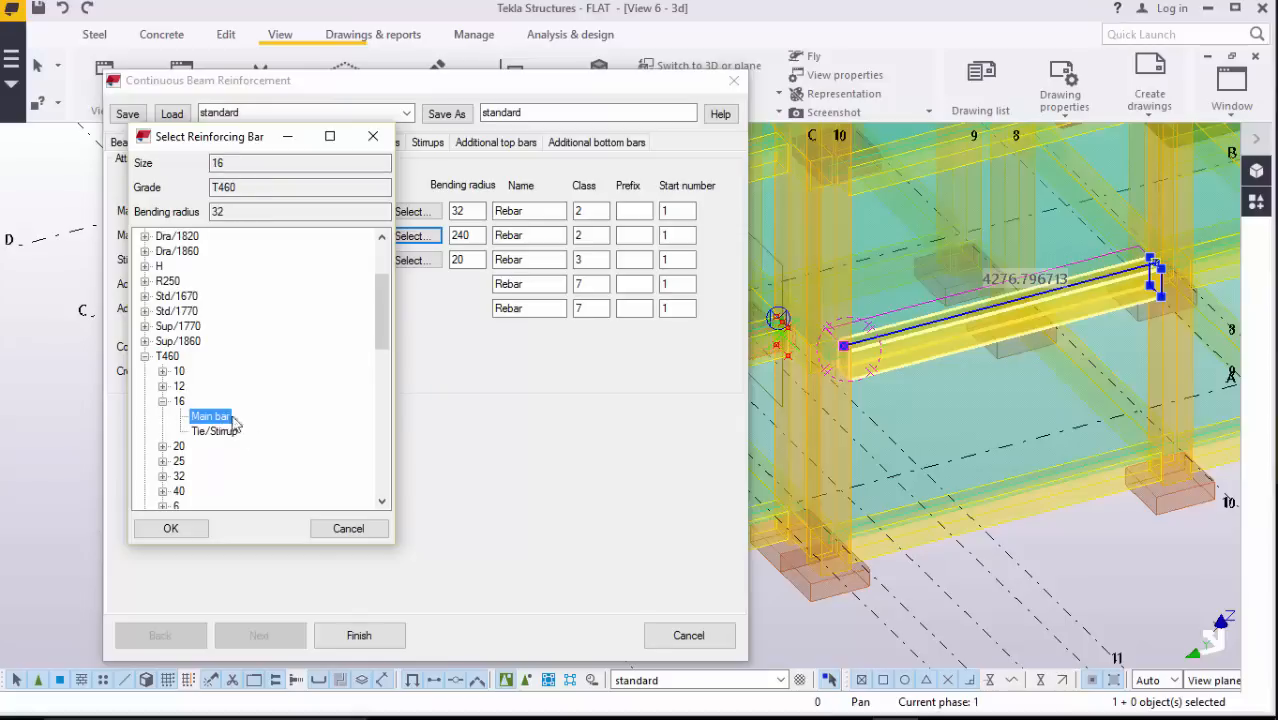
click(174, 532)
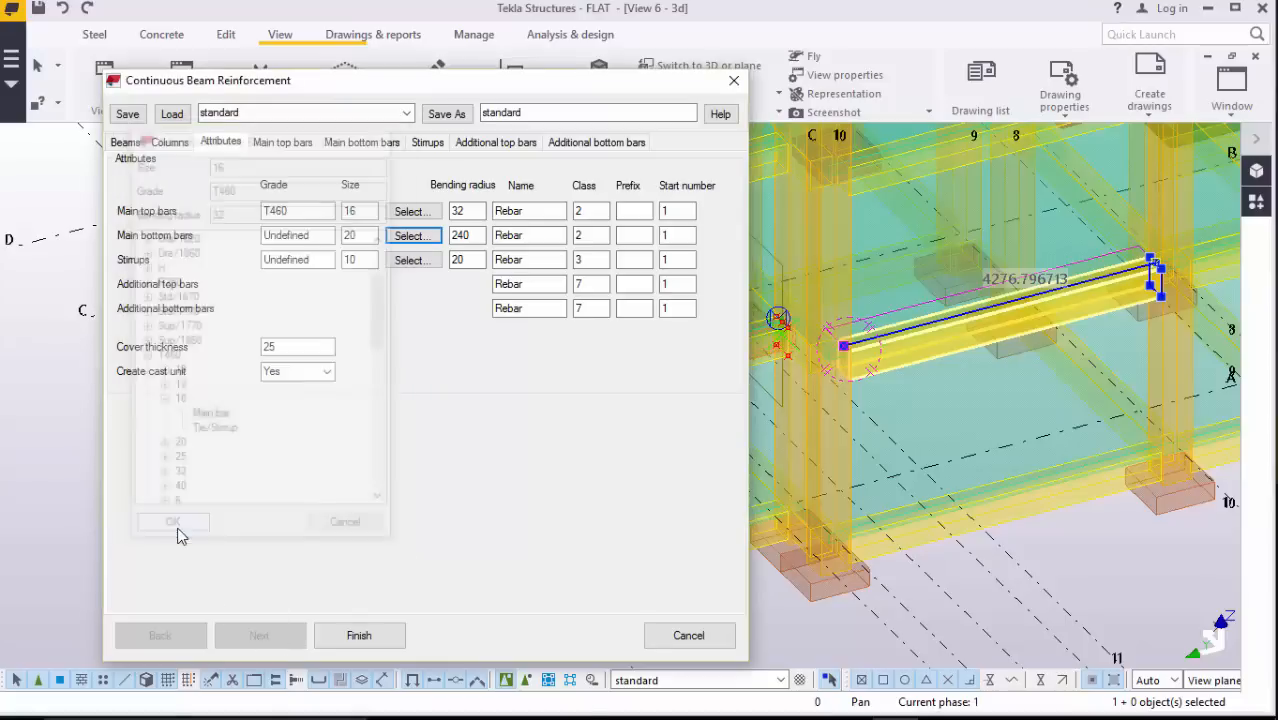
Step: Set the stirrups to grade T460, size 12, Tie/Stirrup type
click(410, 260)
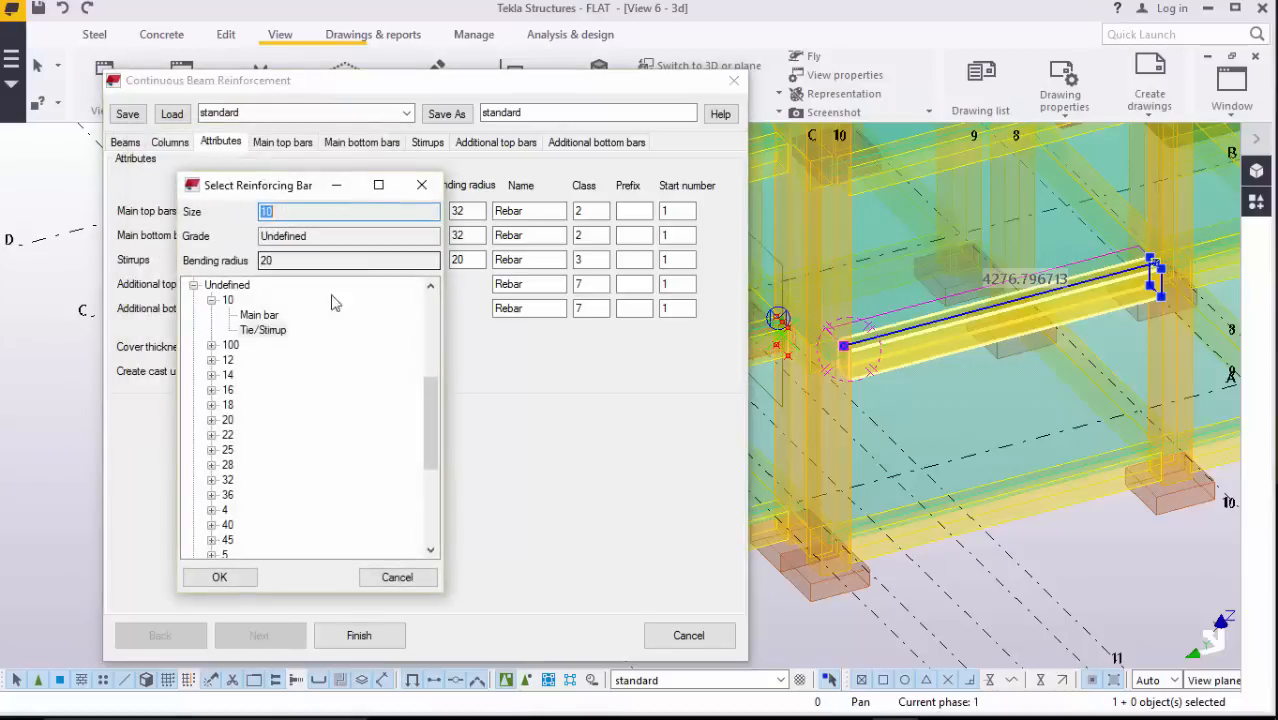
scroll(243, 363, up, 3)
click(195, 405)
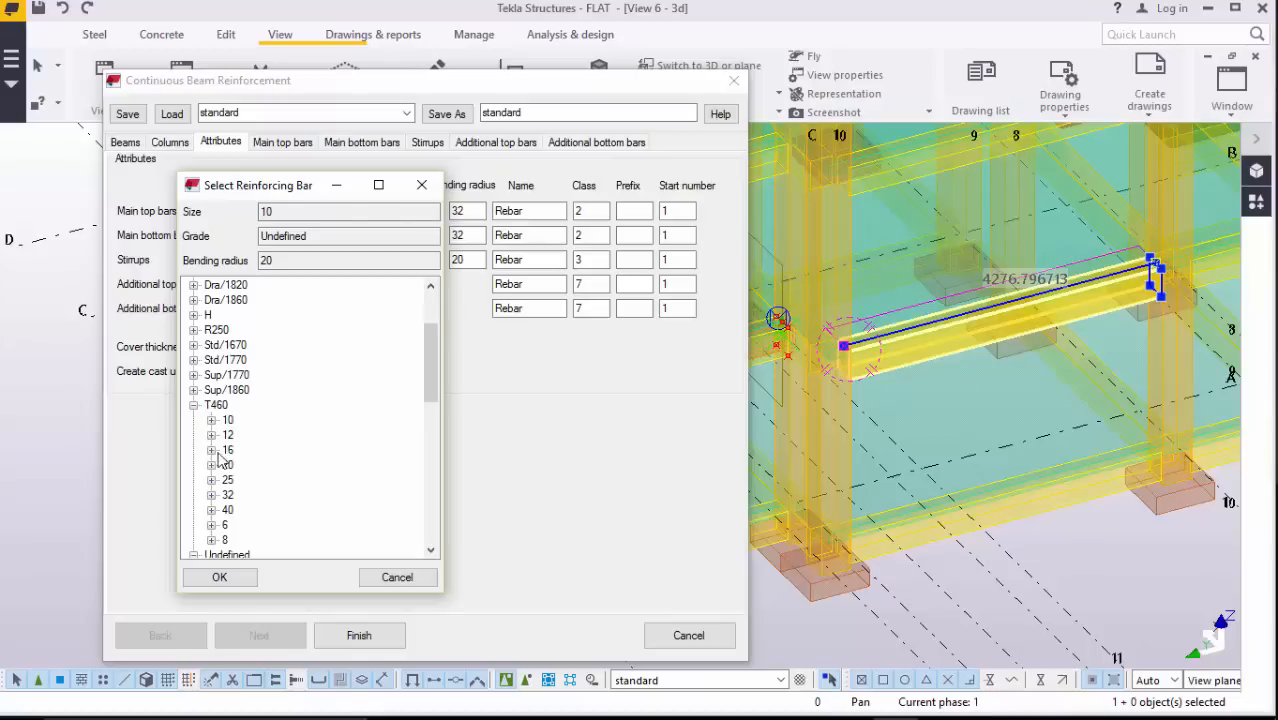
click(211, 435)
click(266, 451)
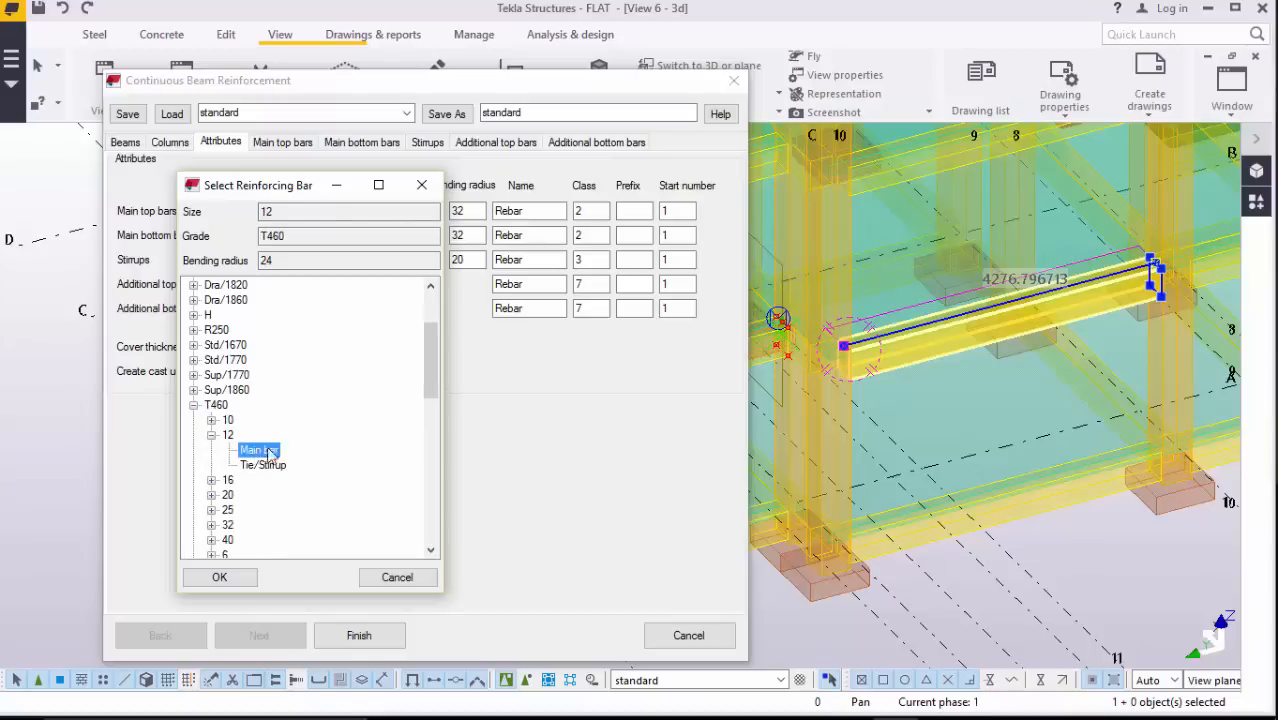
click(268, 466)
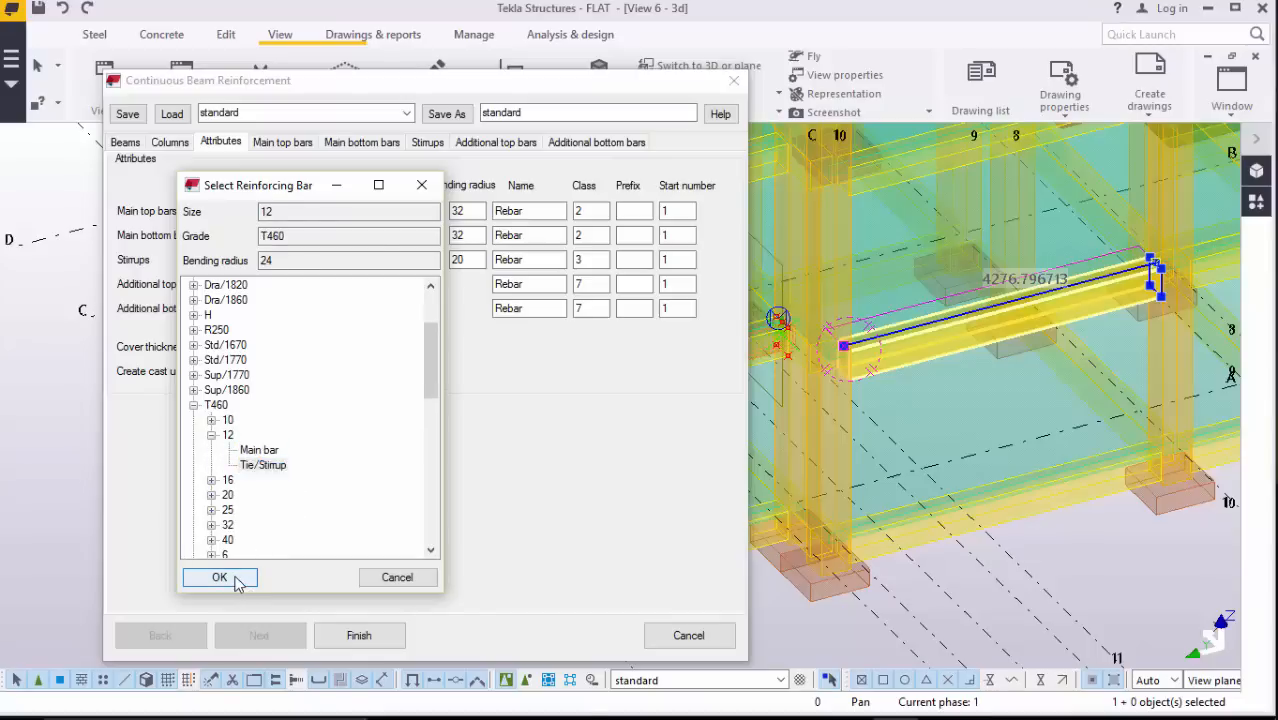
click(238, 577)
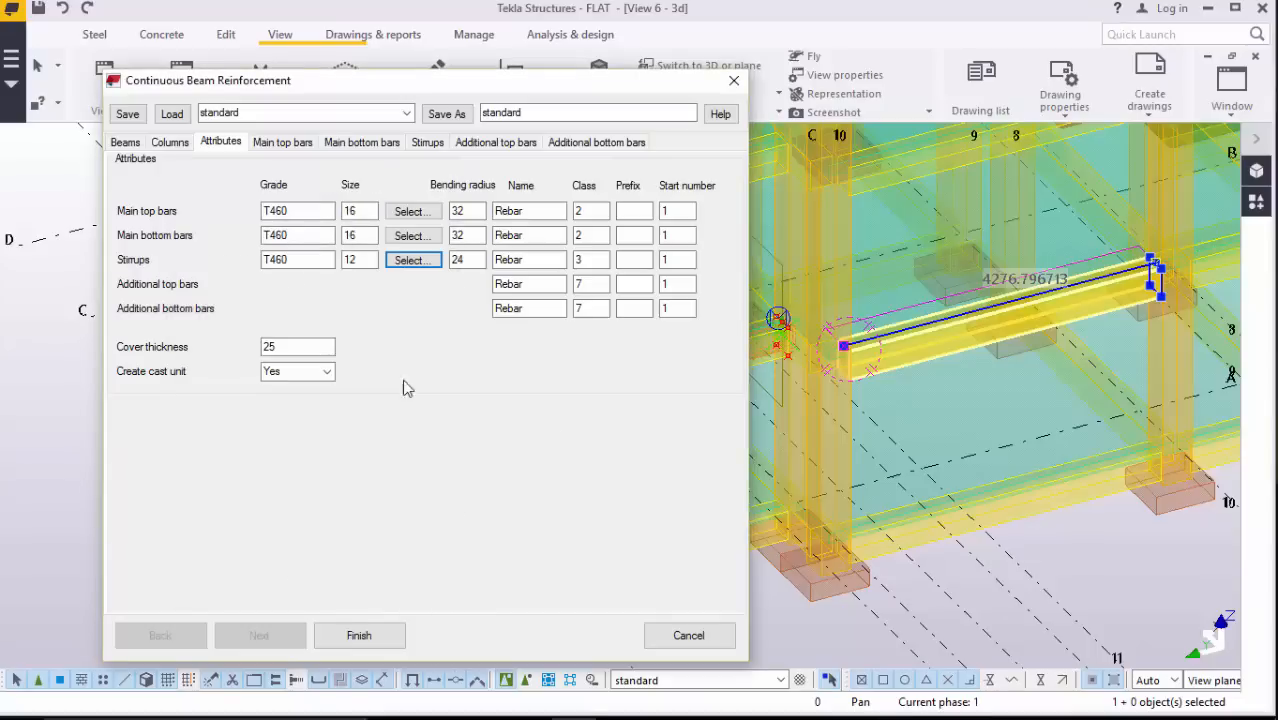
Step: Set the bent end lengths of the main top bars to 100 at both ends and create the beam's reinforcement
click(286, 142)
drag(253, 249, 204, 256)
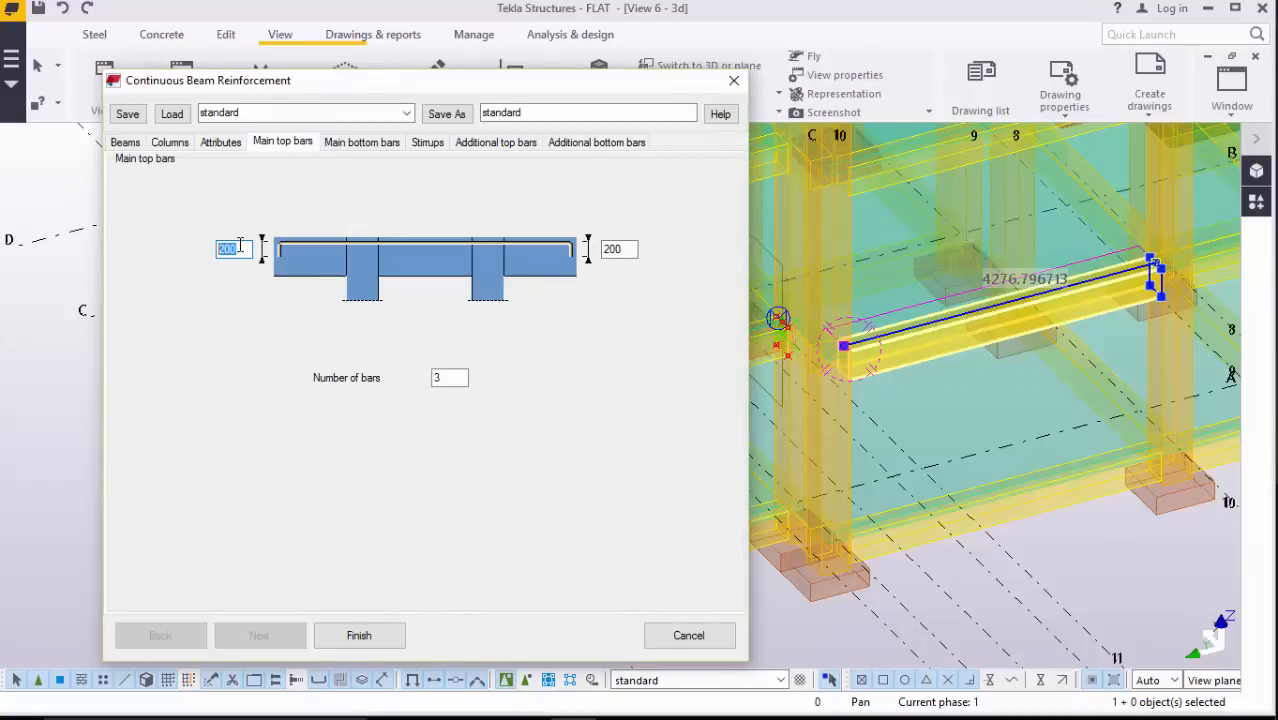
text(100)
drag(629, 253, 587, 253)
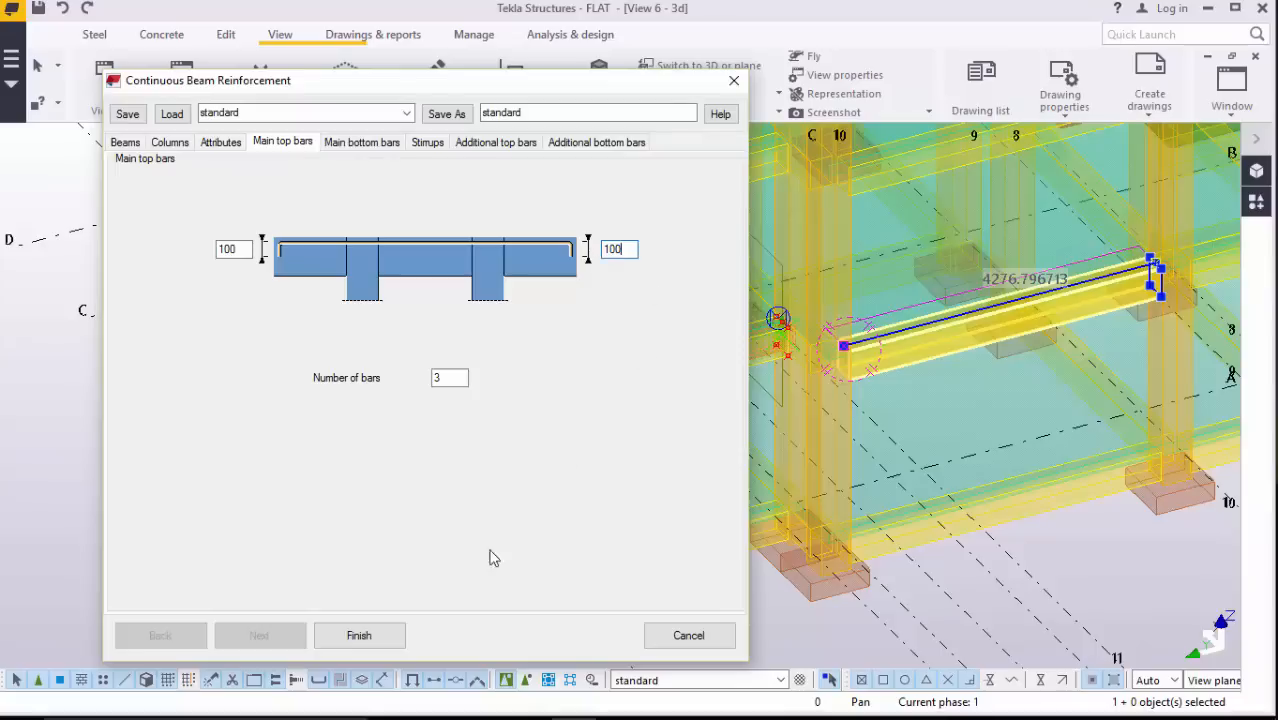
click(388, 635)
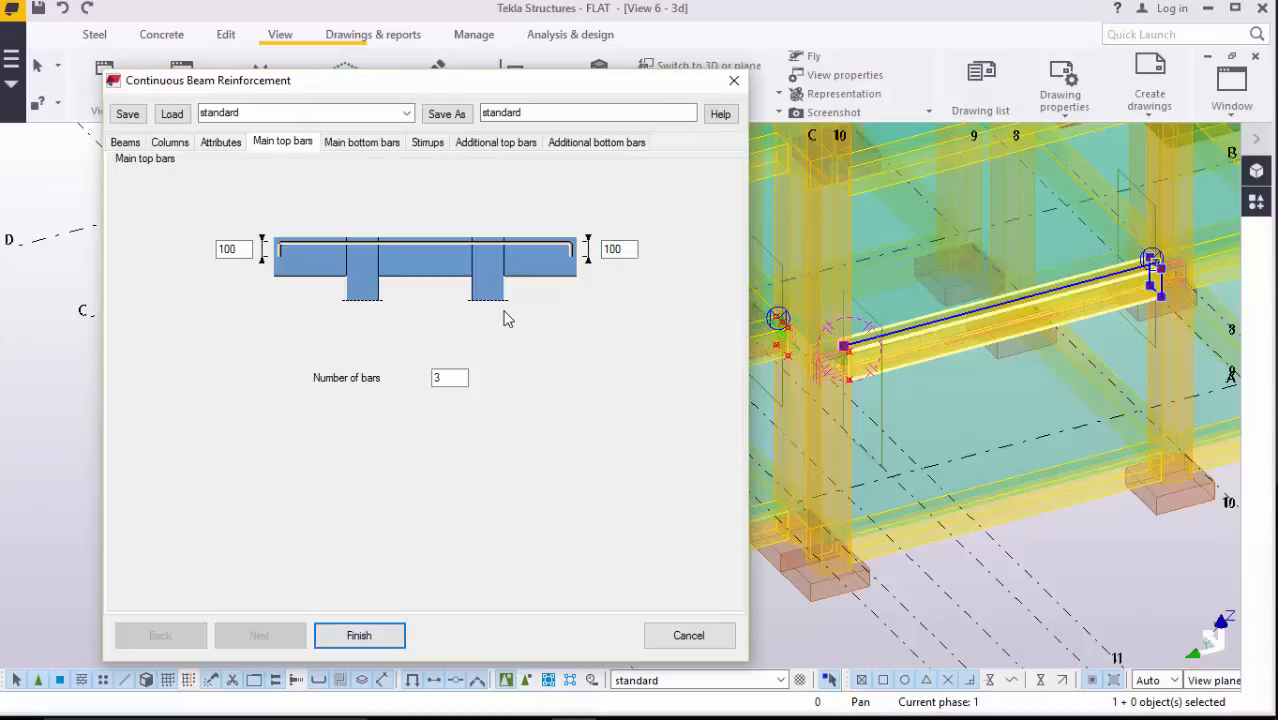
Step: Set the bent end length of the main bottom bars to 100
click(380, 143)
double_click(283, 259)
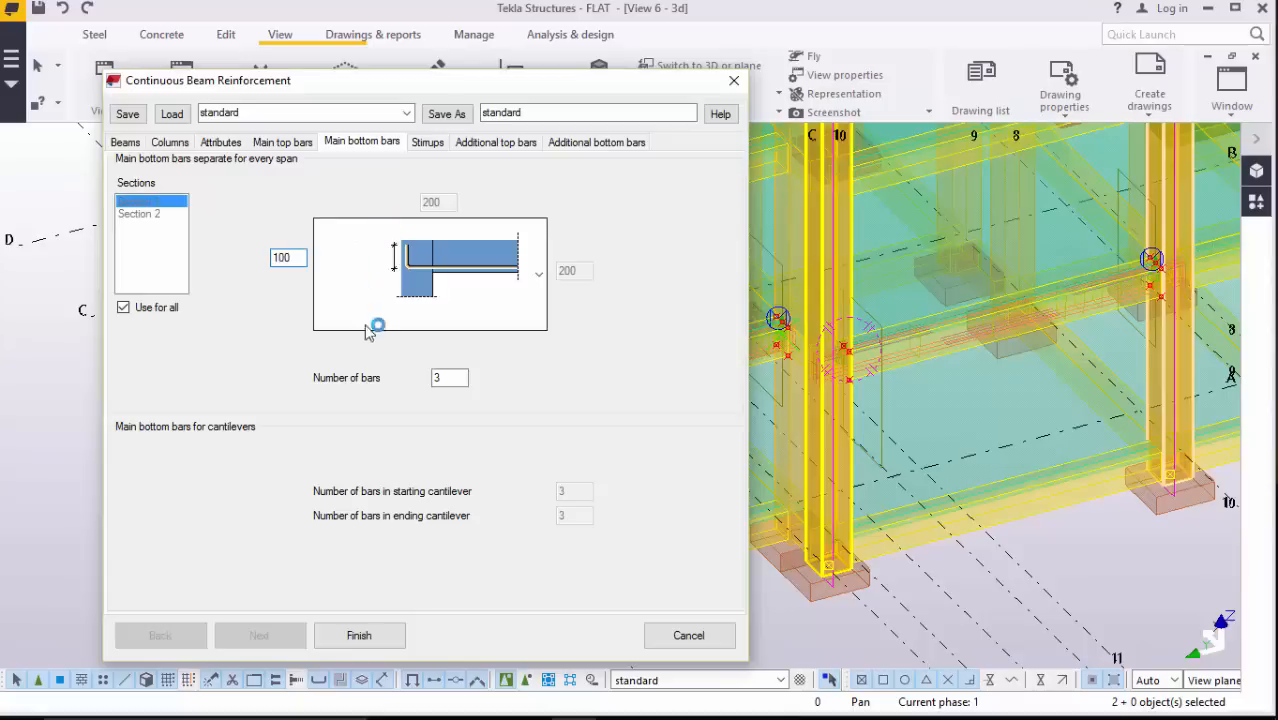
Step: Make the main stirrup spacing symmetric and open the zone 1 spacing for editing
click(428, 143)
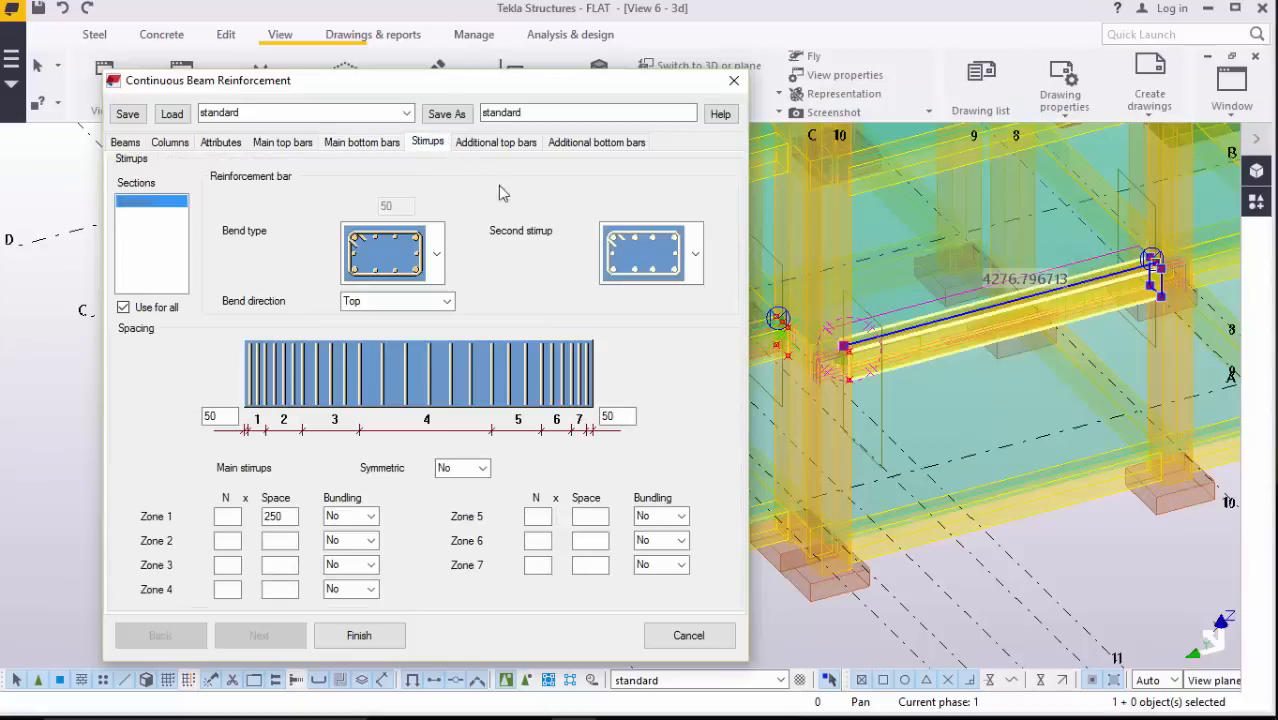
click(470, 468)
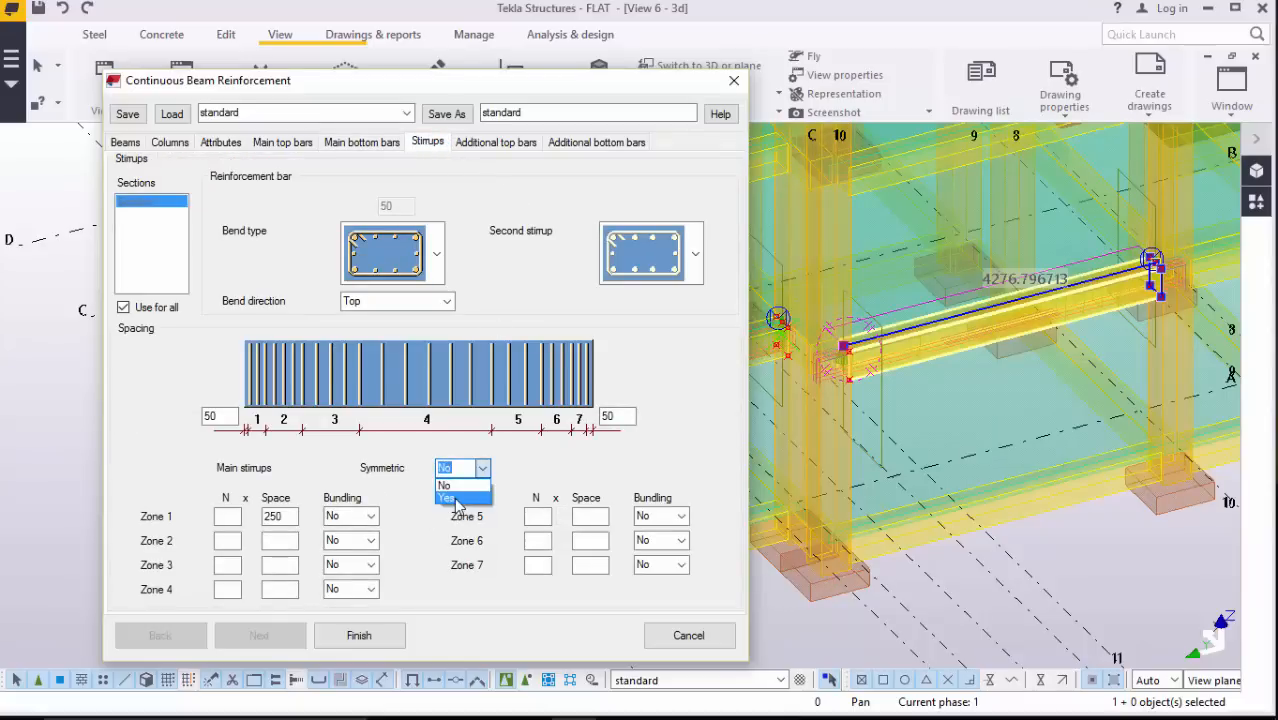
click(458, 496)
click(295, 514)
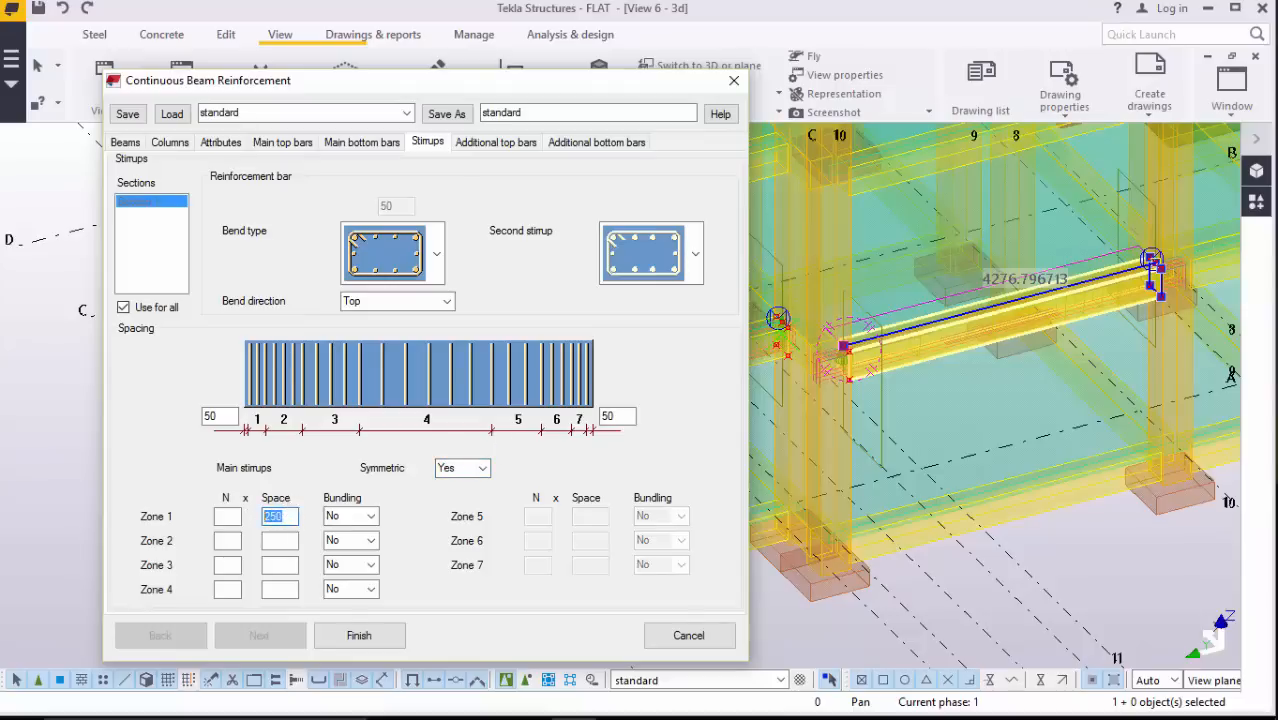
Step: Set the main stirrup spacing to 200 in zones 1 to 4 and generate the continuous beam reinforcement
text(0)
click(283, 539)
click(280, 589)
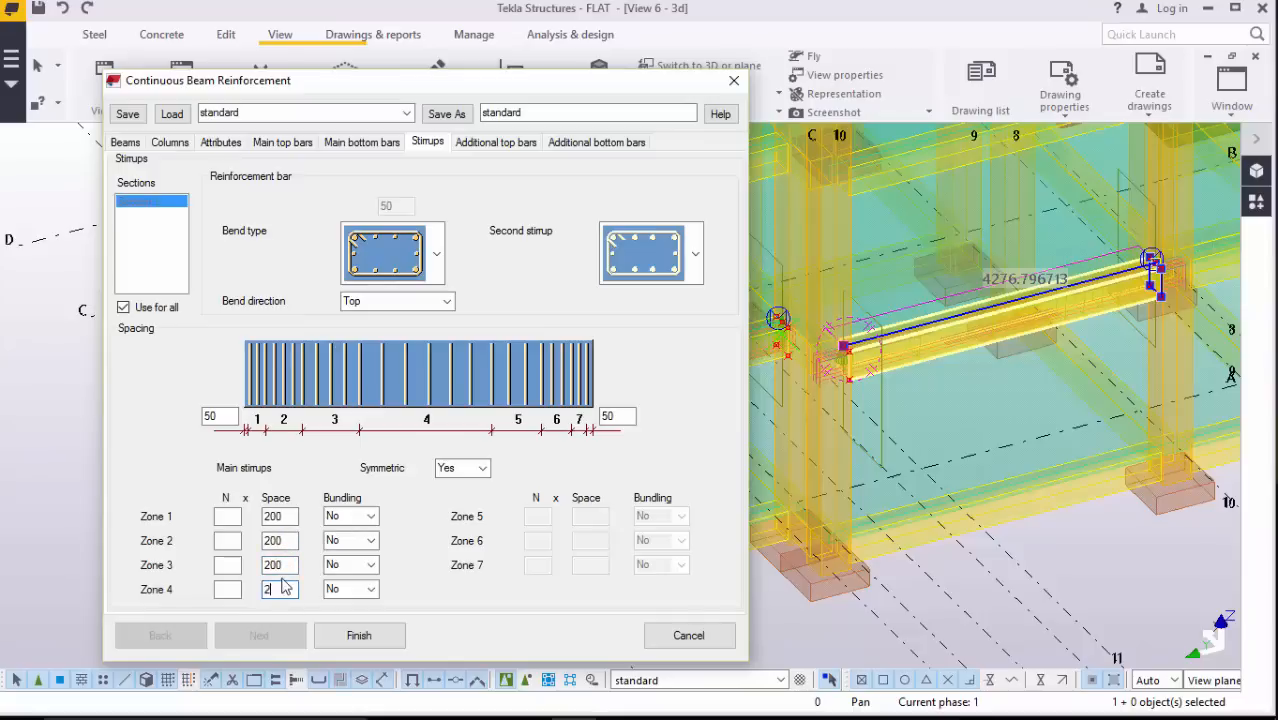
click(357, 637)
click(357, 637)
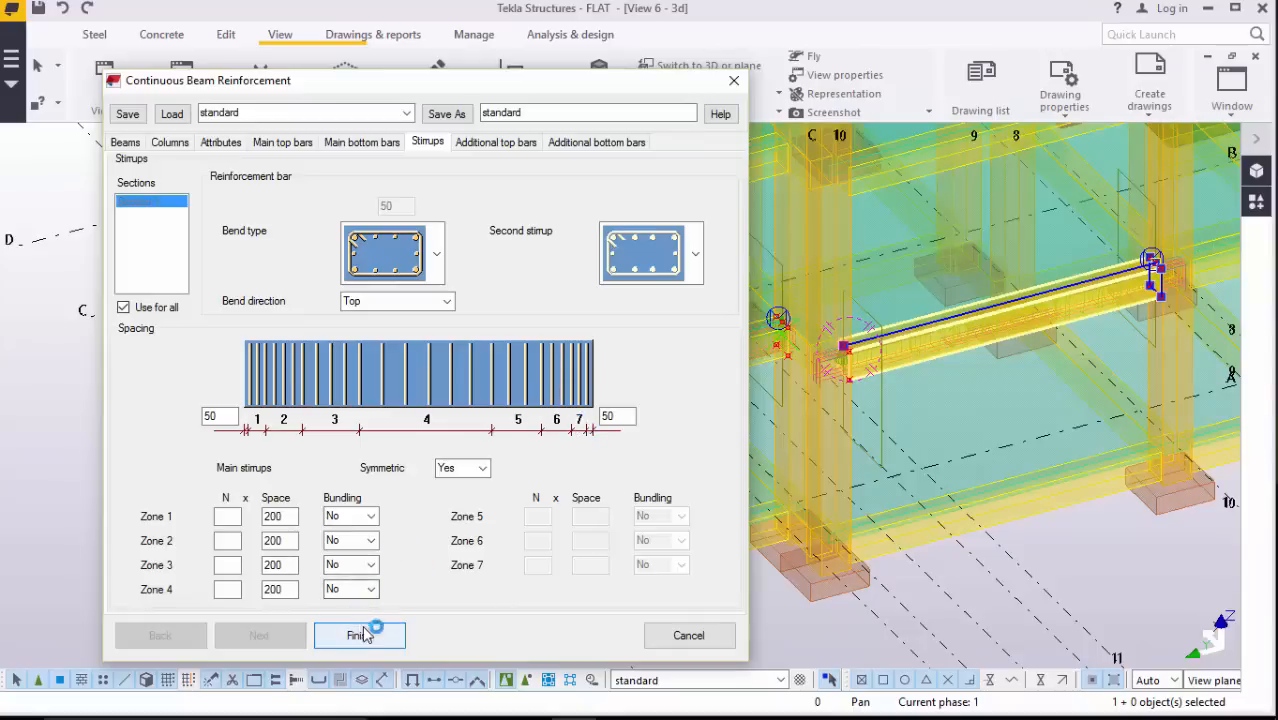
click(689, 636)
Step: Examine the stirrup spacing and the additional top and bottom bars along the newly reinforced beam, selecting its stirrups
scroll(527, 447, up, 6)
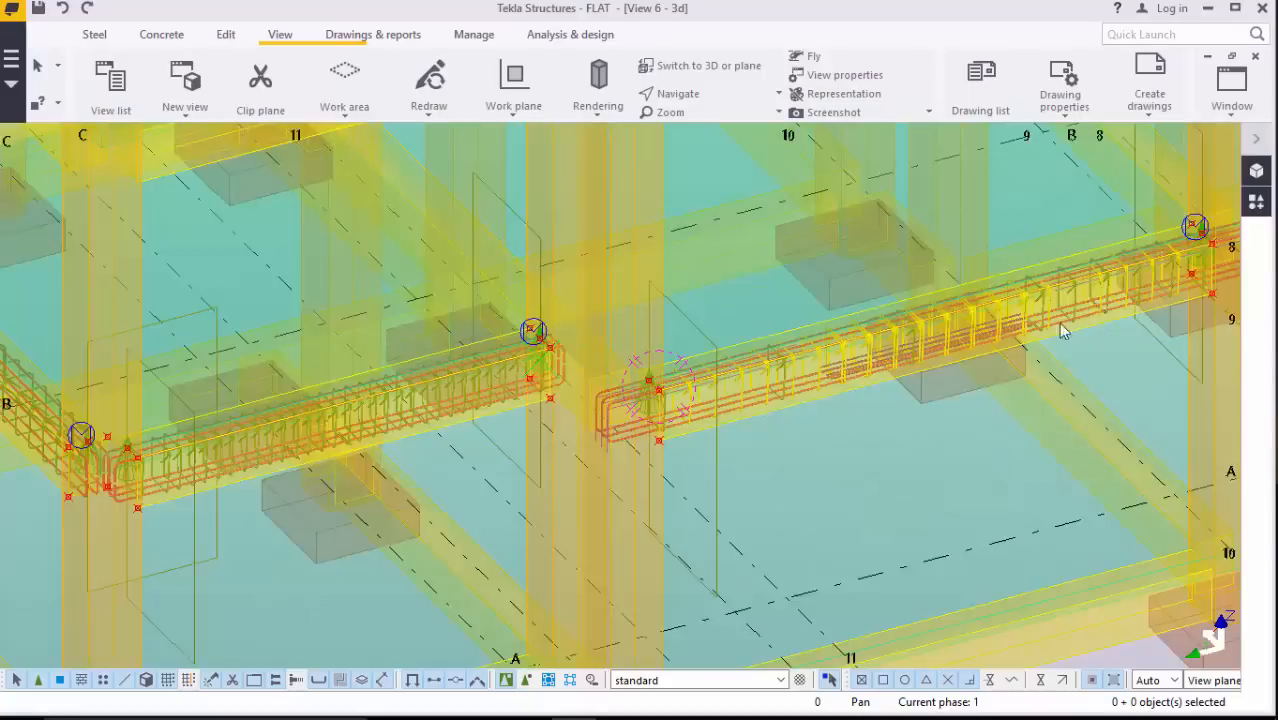
scroll(526, 447, up, 2)
scroll(748, 386, down, 4)
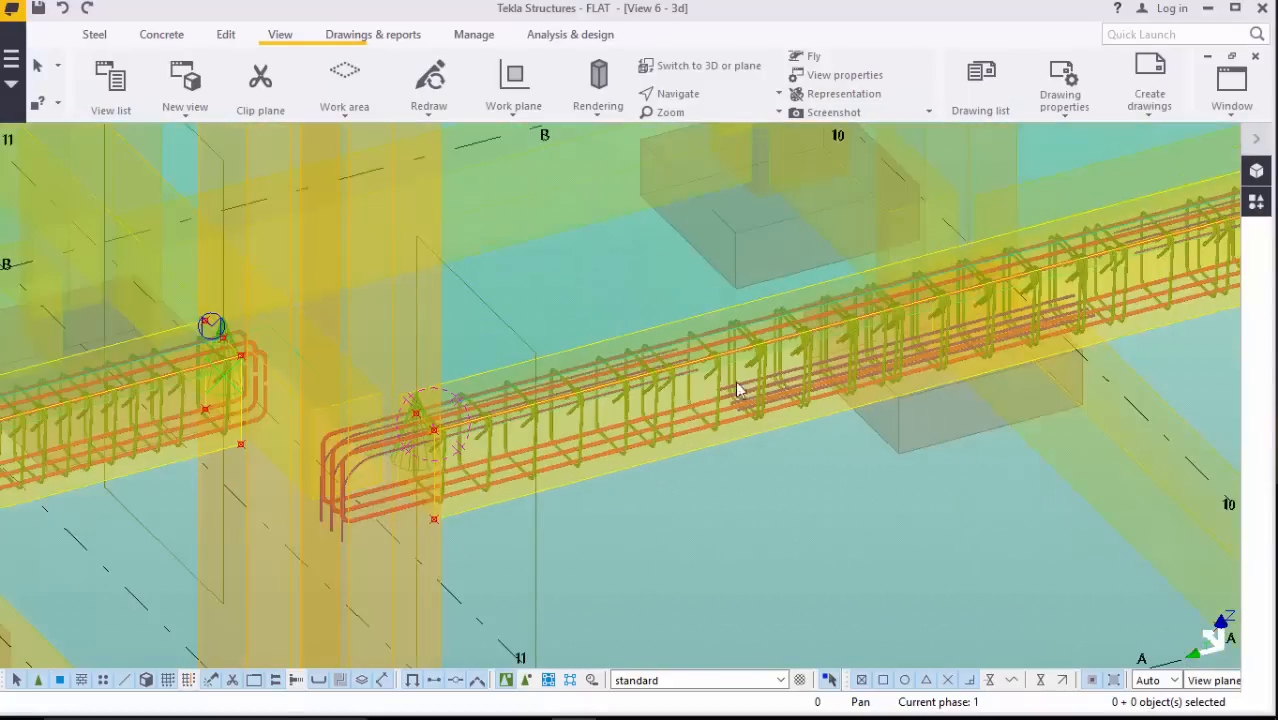
scroll(480, 466, up, 4)
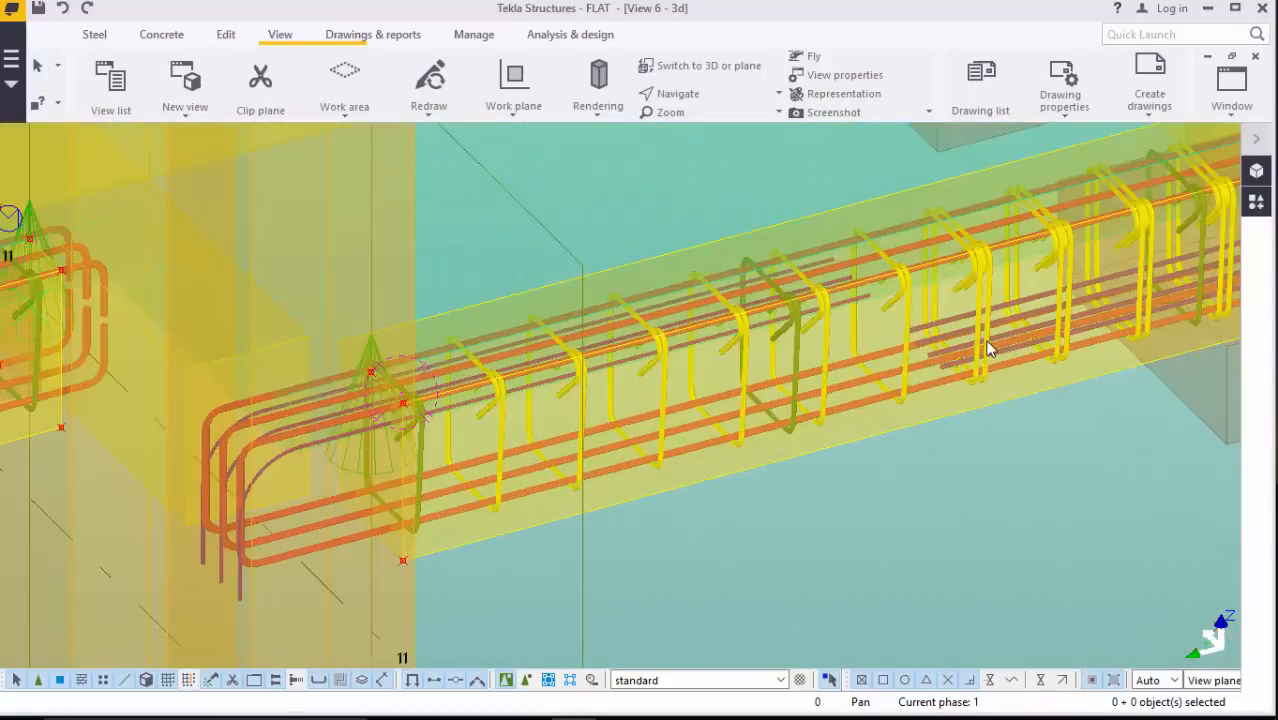
scroll(1005, 350, up, 3)
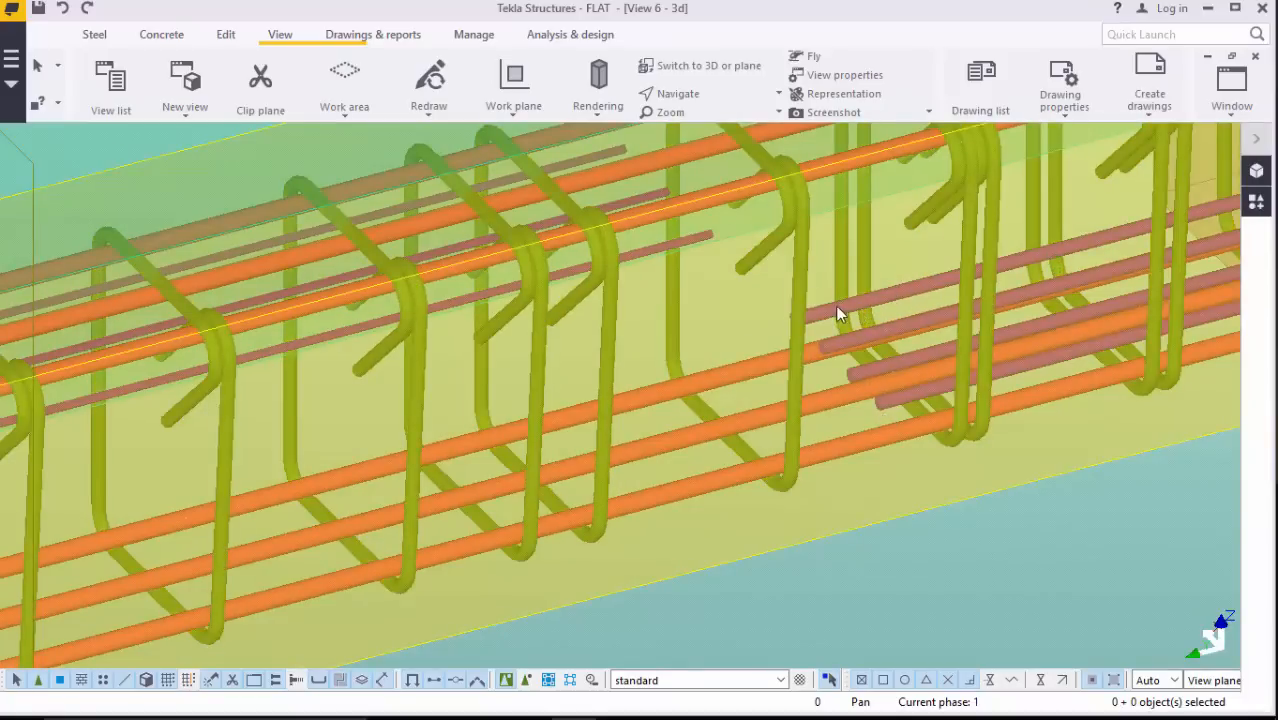
scroll(803, 313, down, 2)
scroll(862, 414, down, 6)
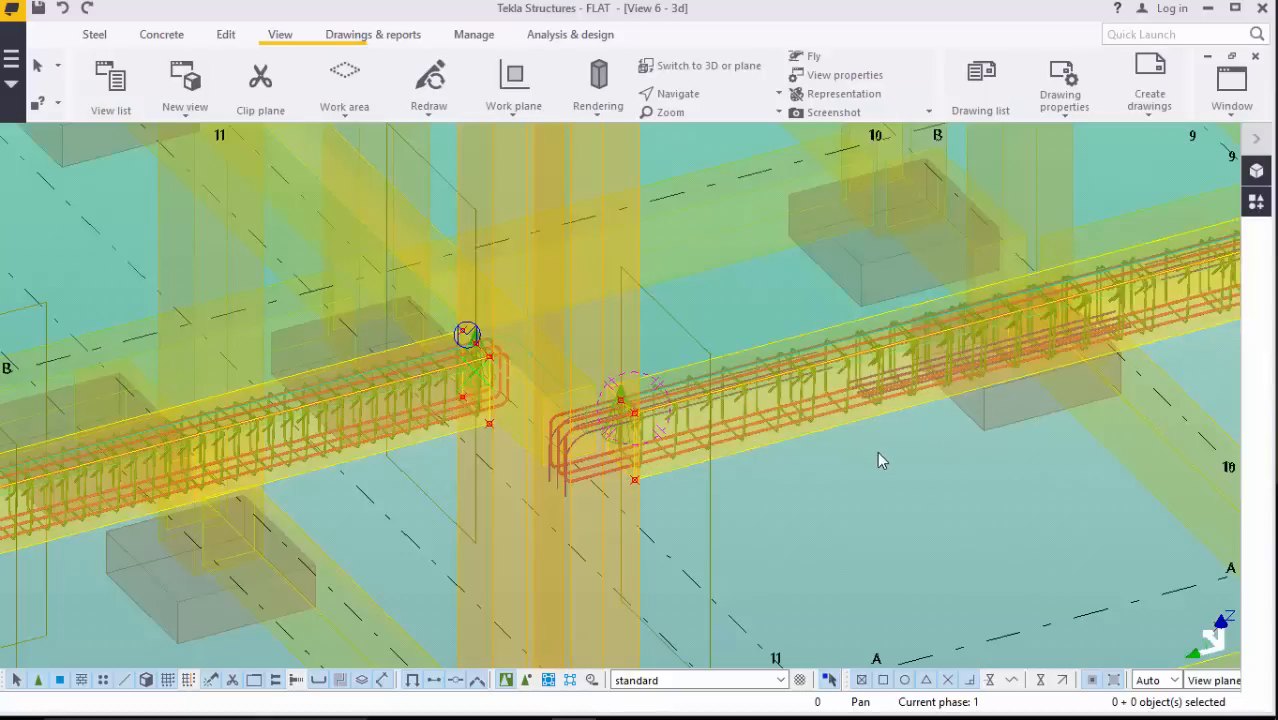
click(684, 408)
scroll(630, 449, up, 3)
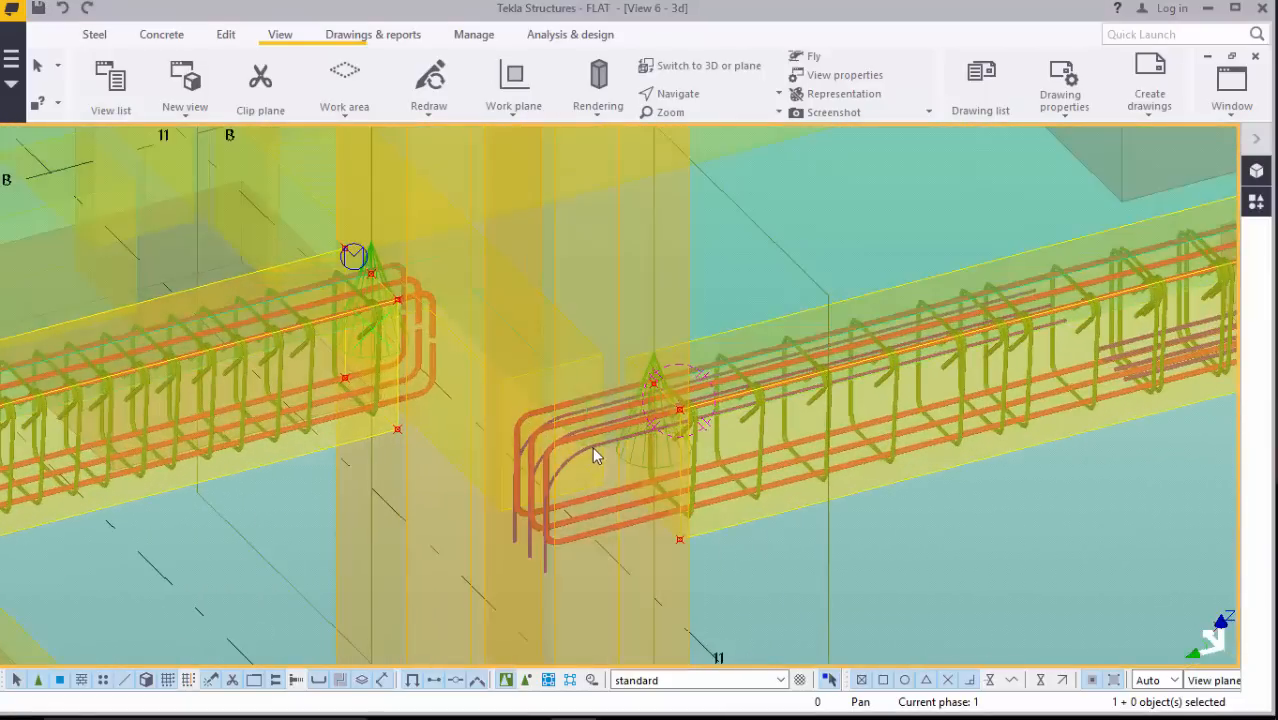
click(772, 383)
scroll(567, 404, down, 5)
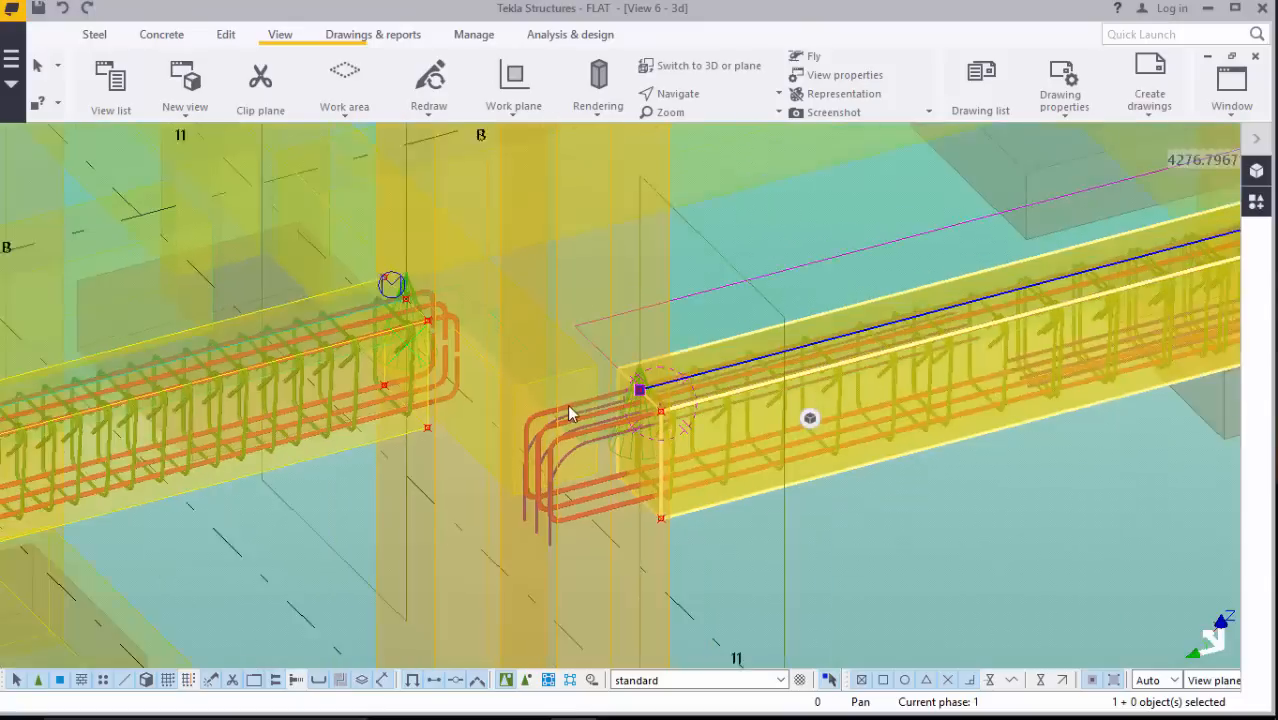
click(1009, 410)
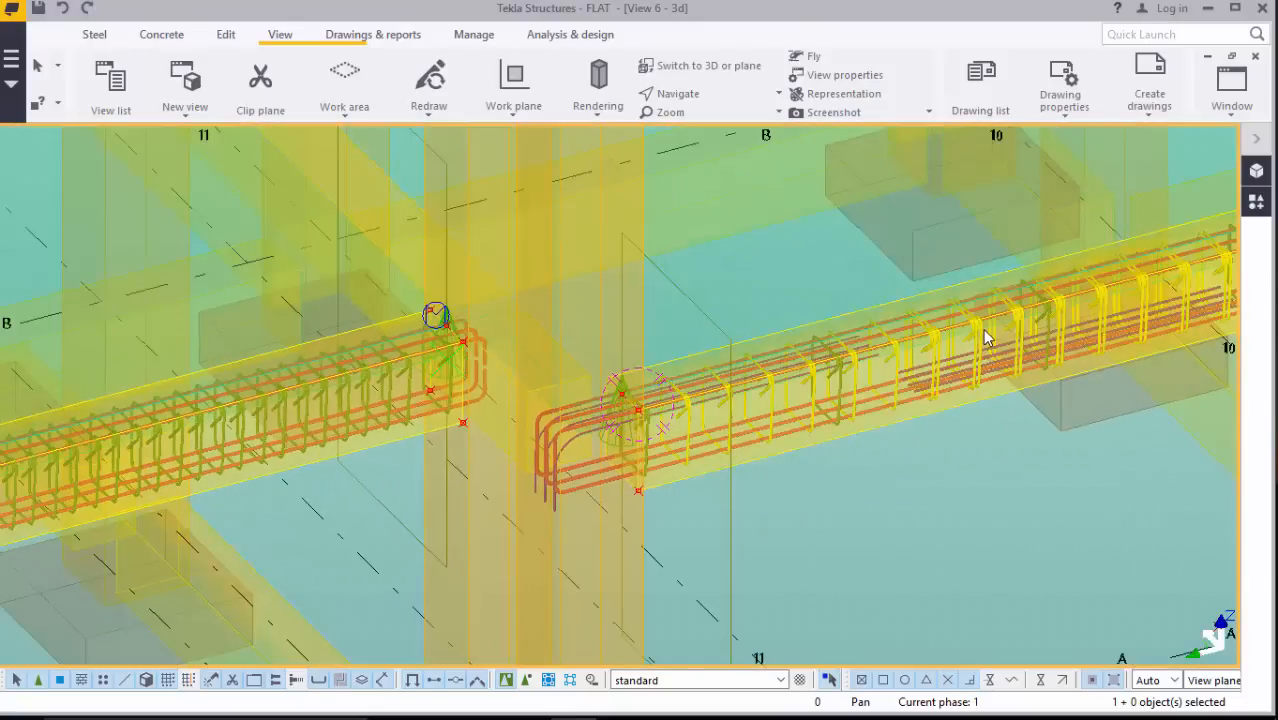
scroll(985, 338, up, 3)
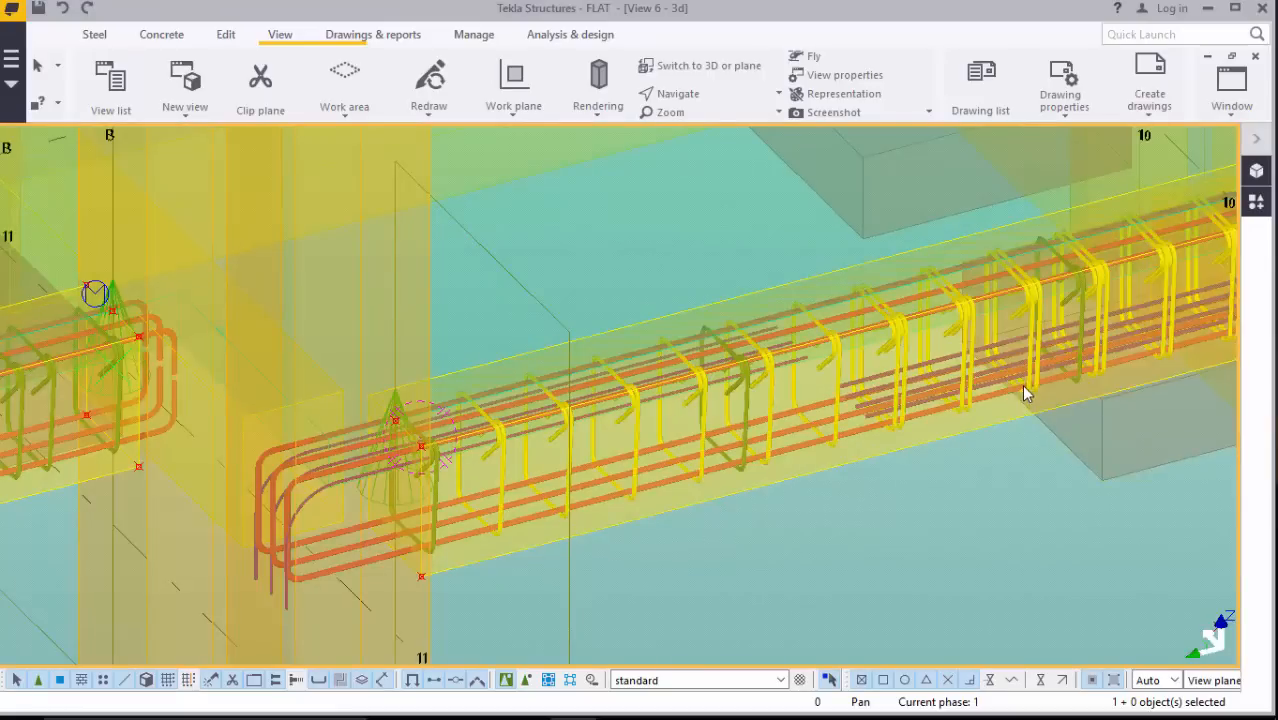
click(1023, 380)
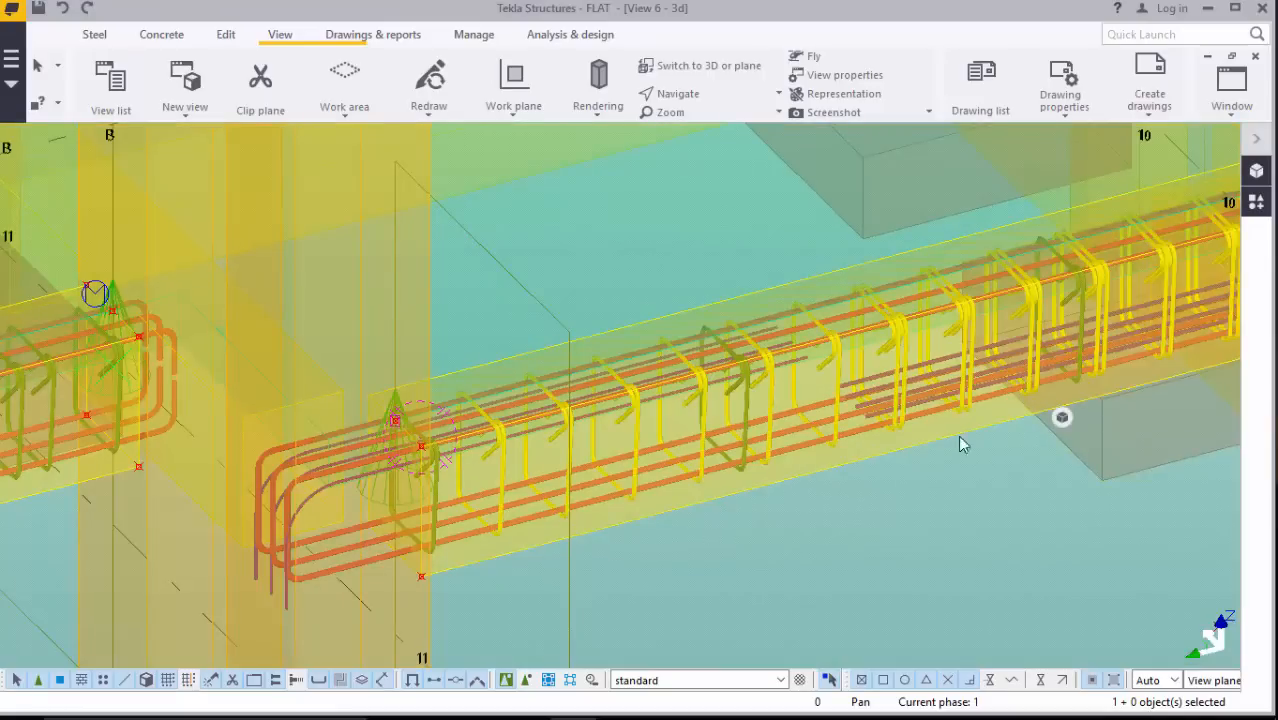
scroll(940, 330, up, 4)
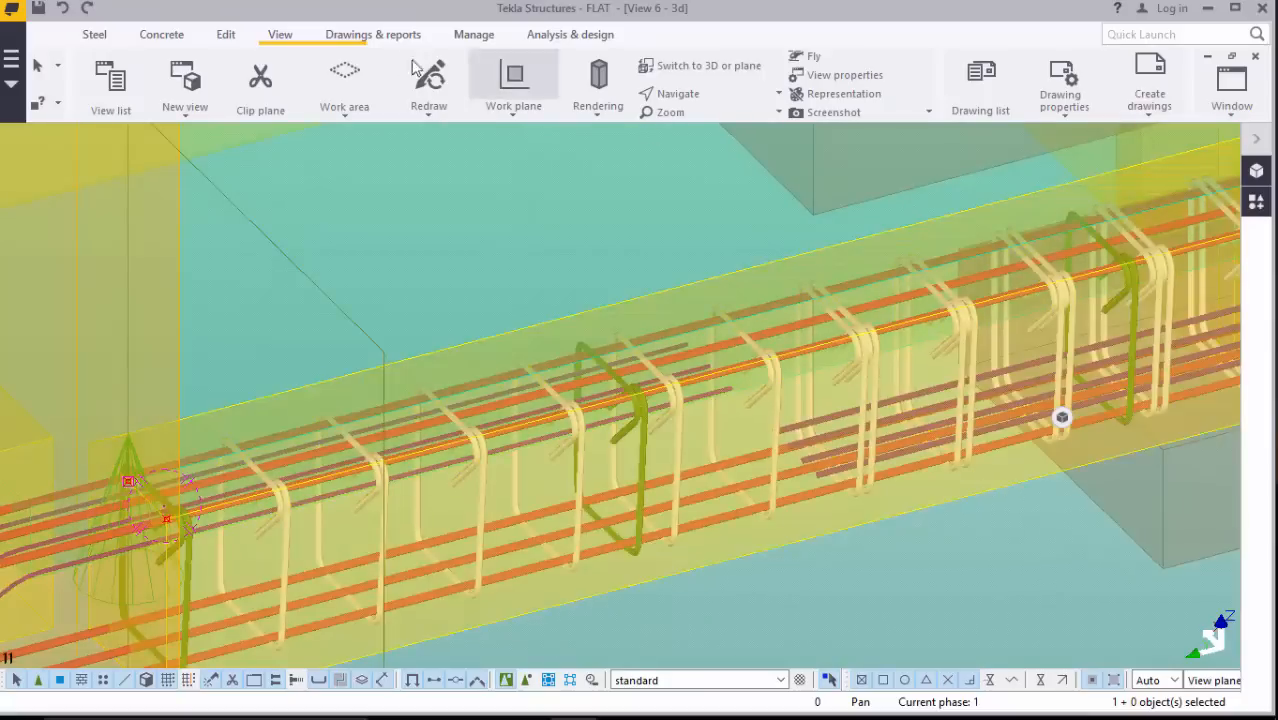
Step: Undo the reinforcement just generated in the beam
click(63, 8)
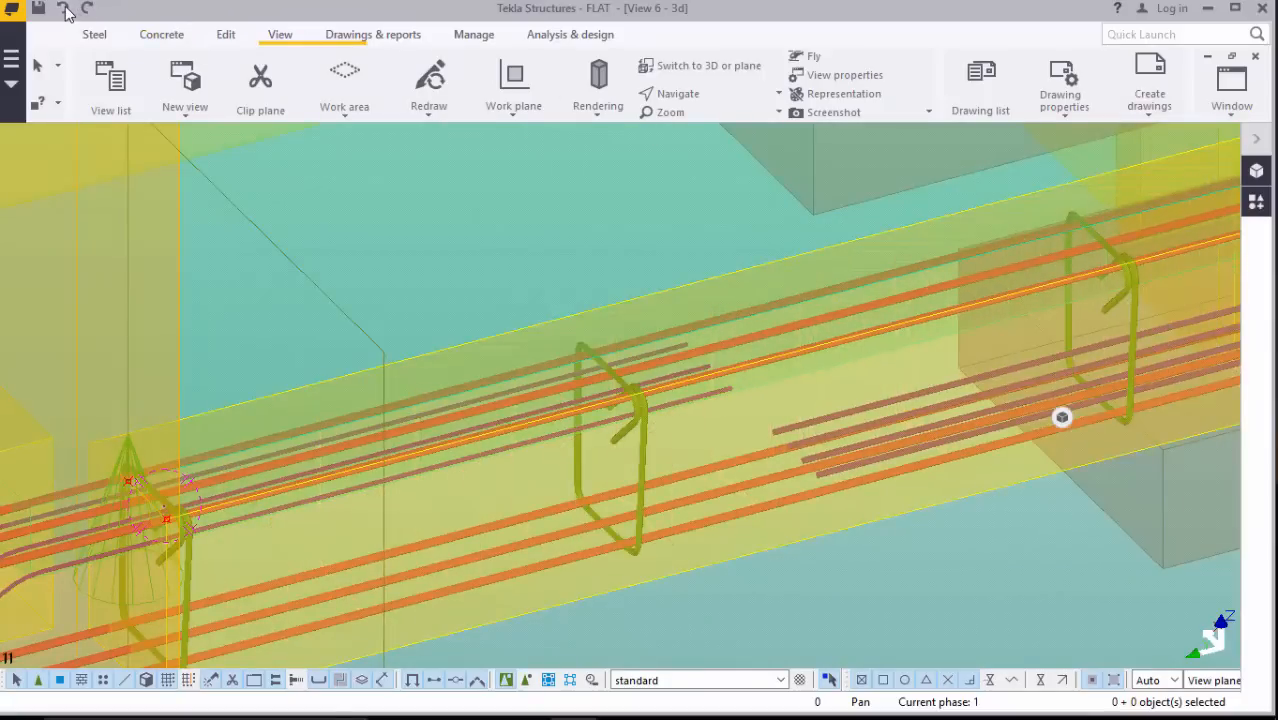
click(64, 9)
scroll(727, 400, down, 5)
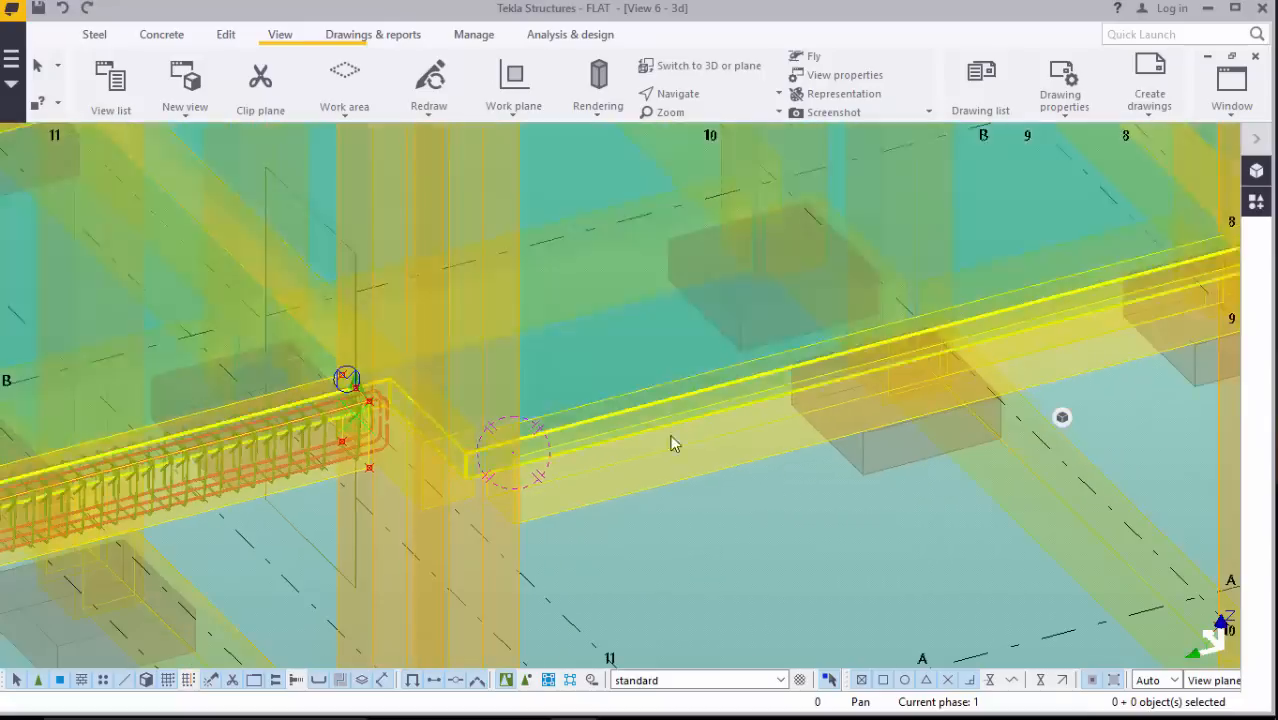
Step: Open the ContinuousBeamReinforcement component from the component catalog and close the catalog
click(1257, 203)
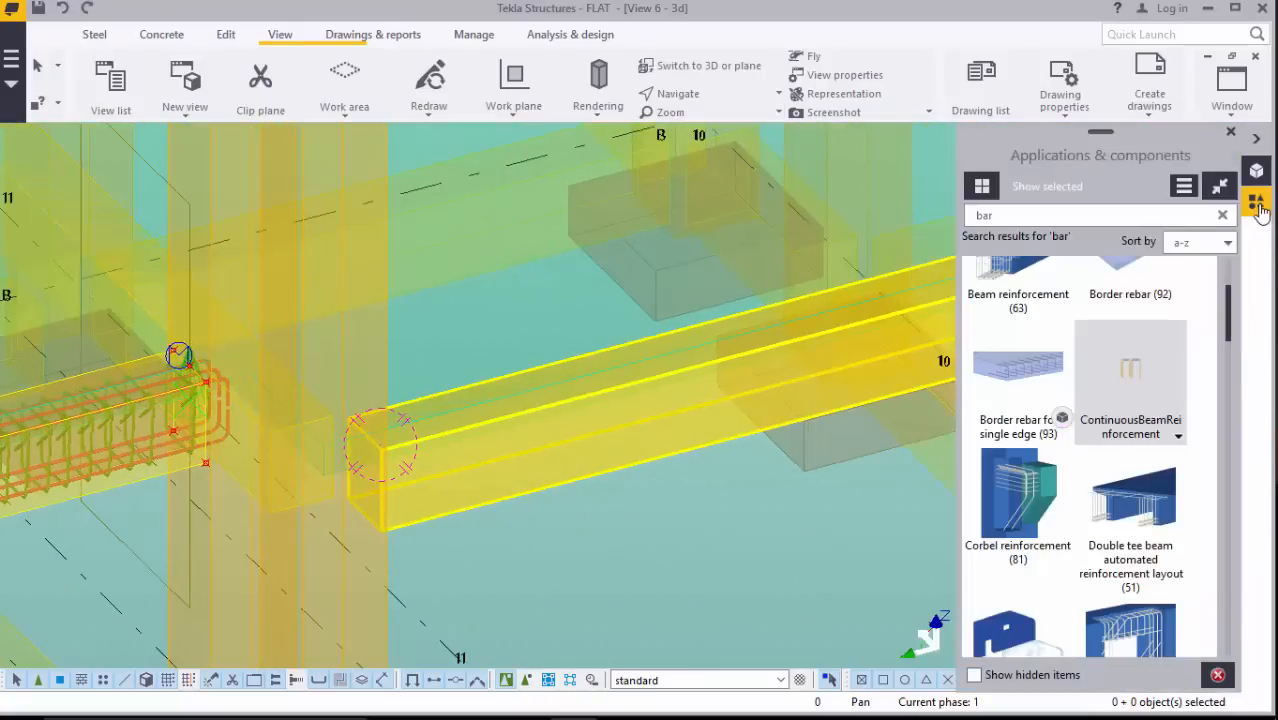
click(1010, 215)
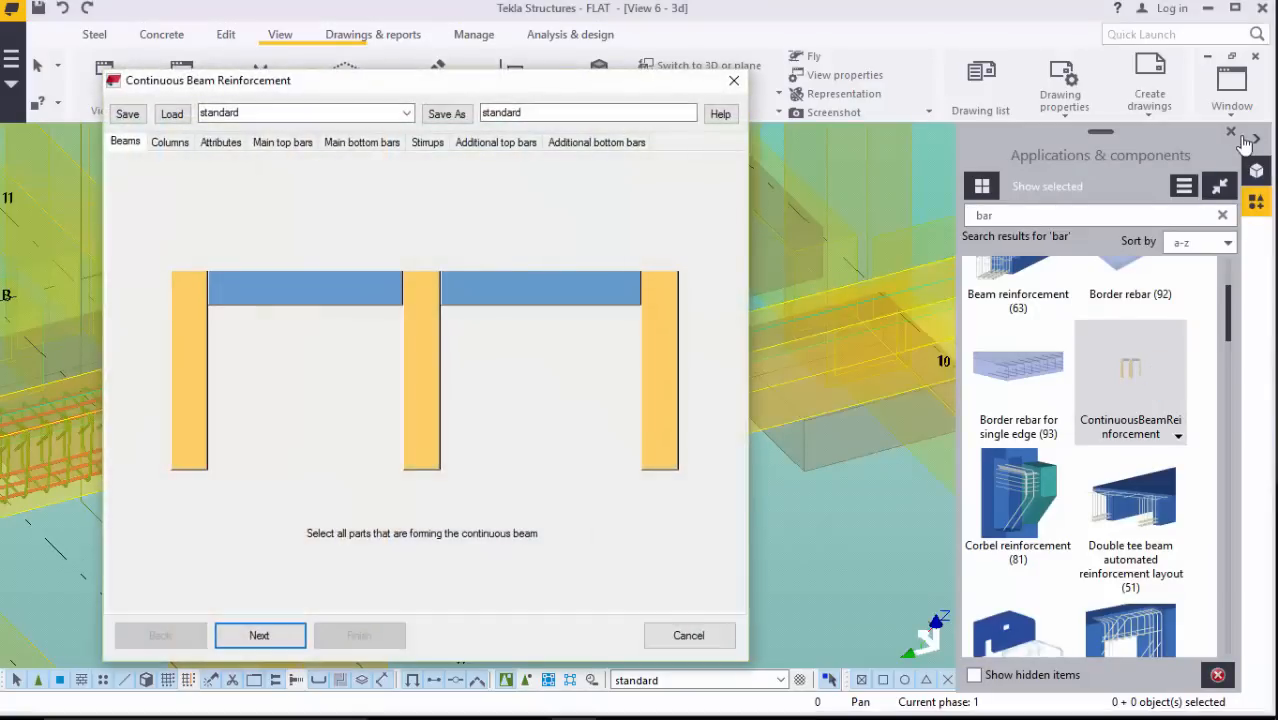
click(1231, 132)
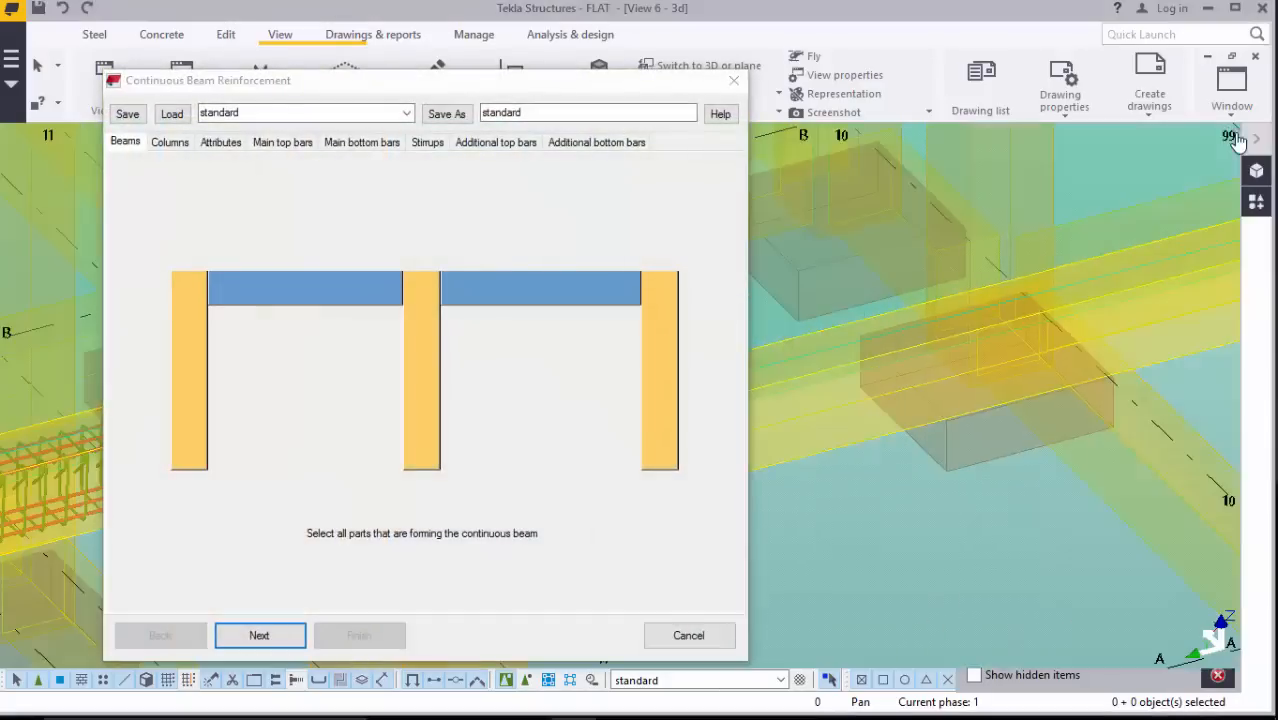
Step: Select the unreinforced beam next to the already reinforced one as the continuous beam part and proceed to column selection
scroll(1085, 396, down, 5)
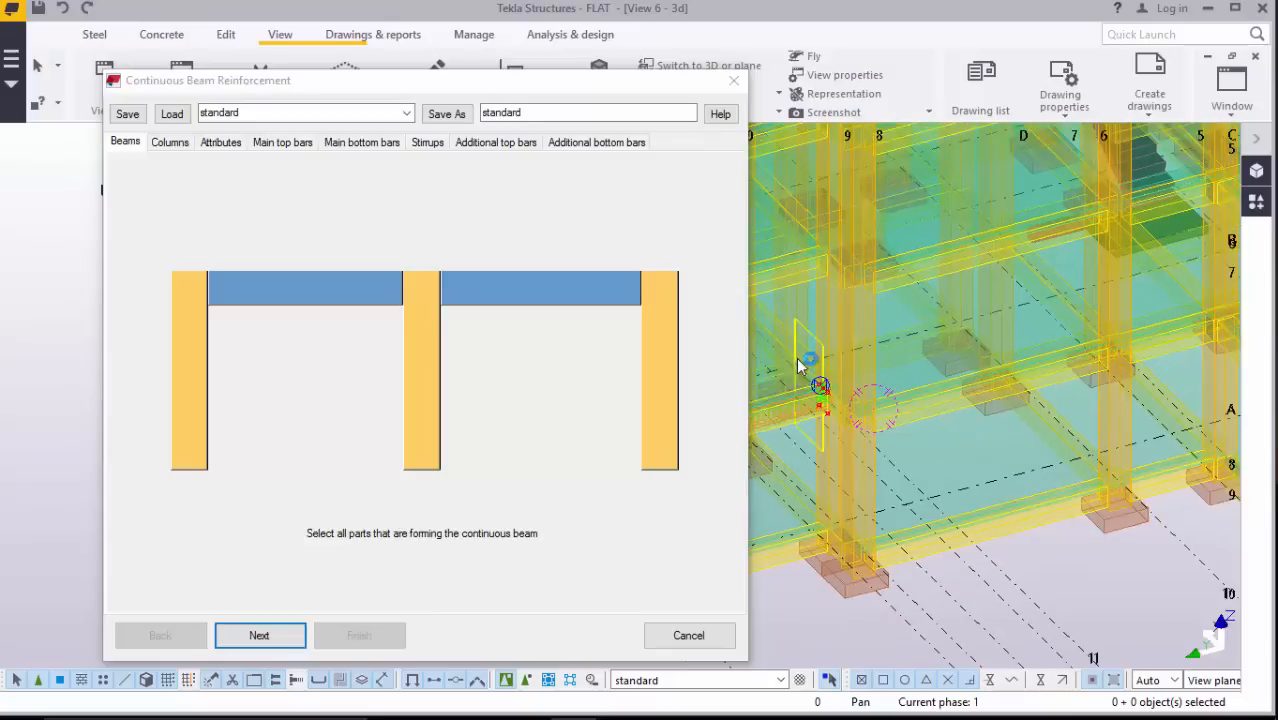
scroll(845, 400, down, 1)
scroll(1088, 390, up, 1)
scroll(1003, 397, down, 1)
scroll(837, 425, up, 1)
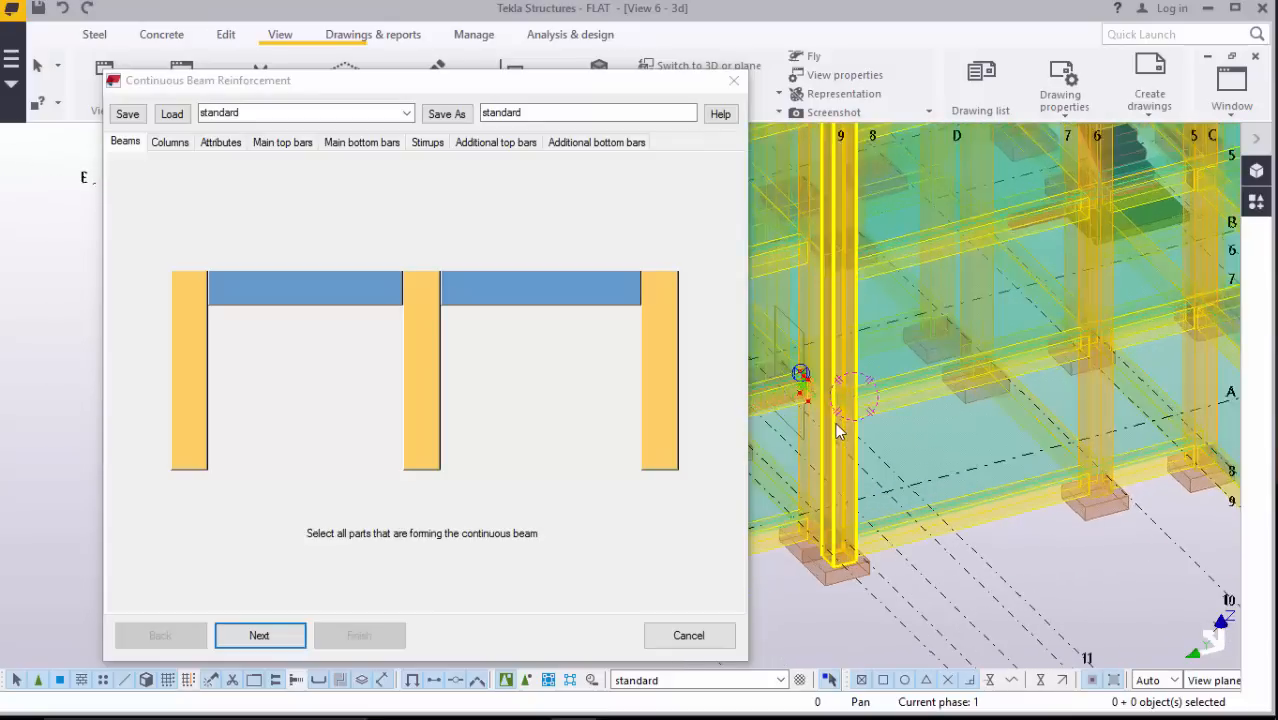
scroll(900, 410, up, 2)
click(938, 389)
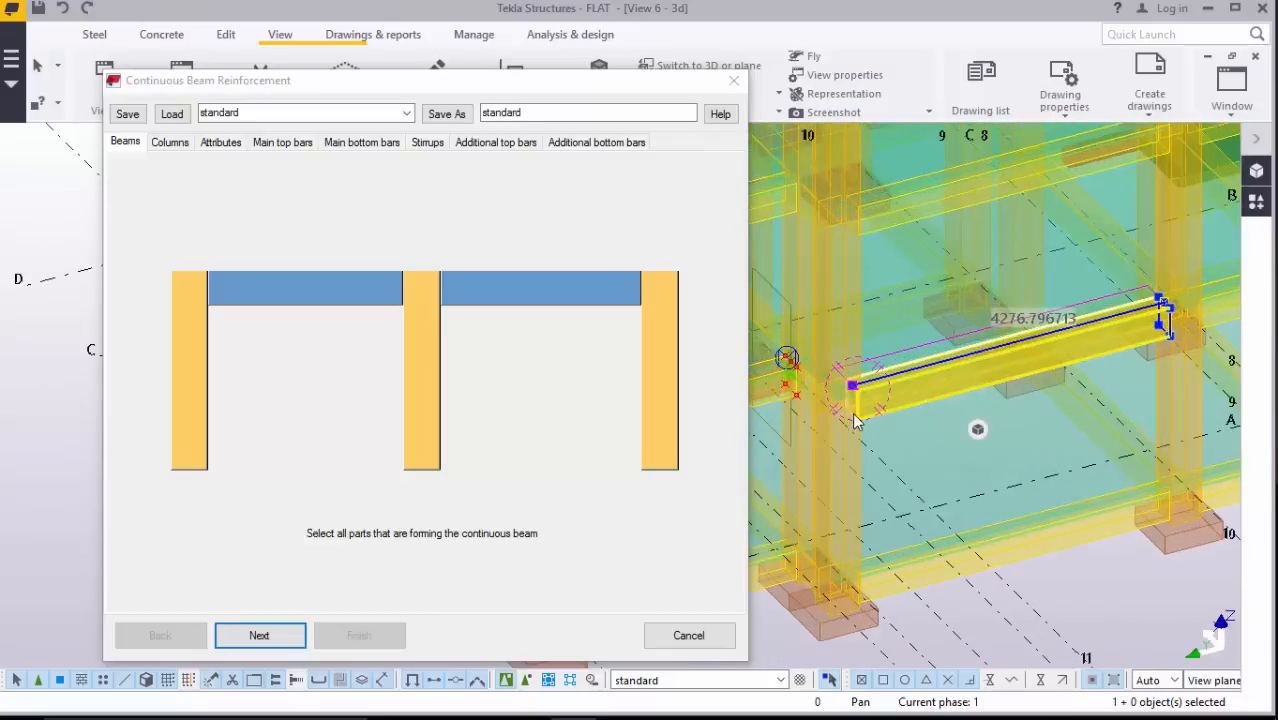
scroll(855, 420, up, 2)
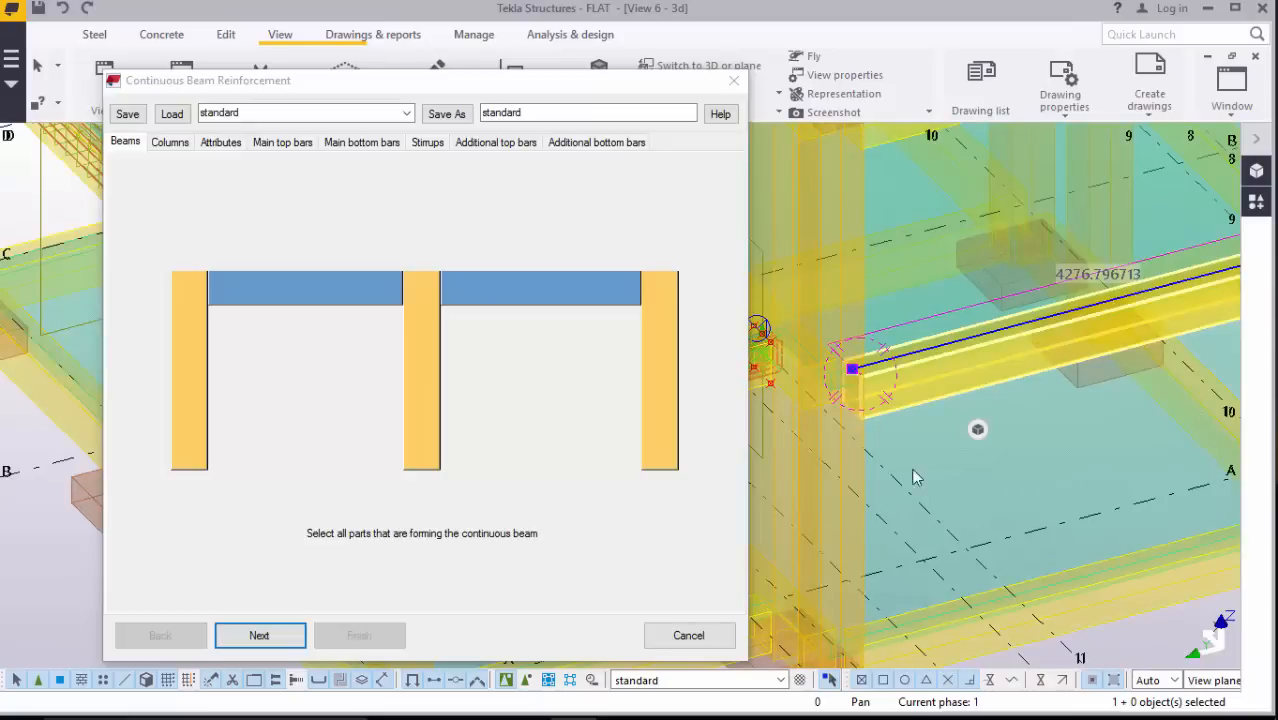
click(262, 636)
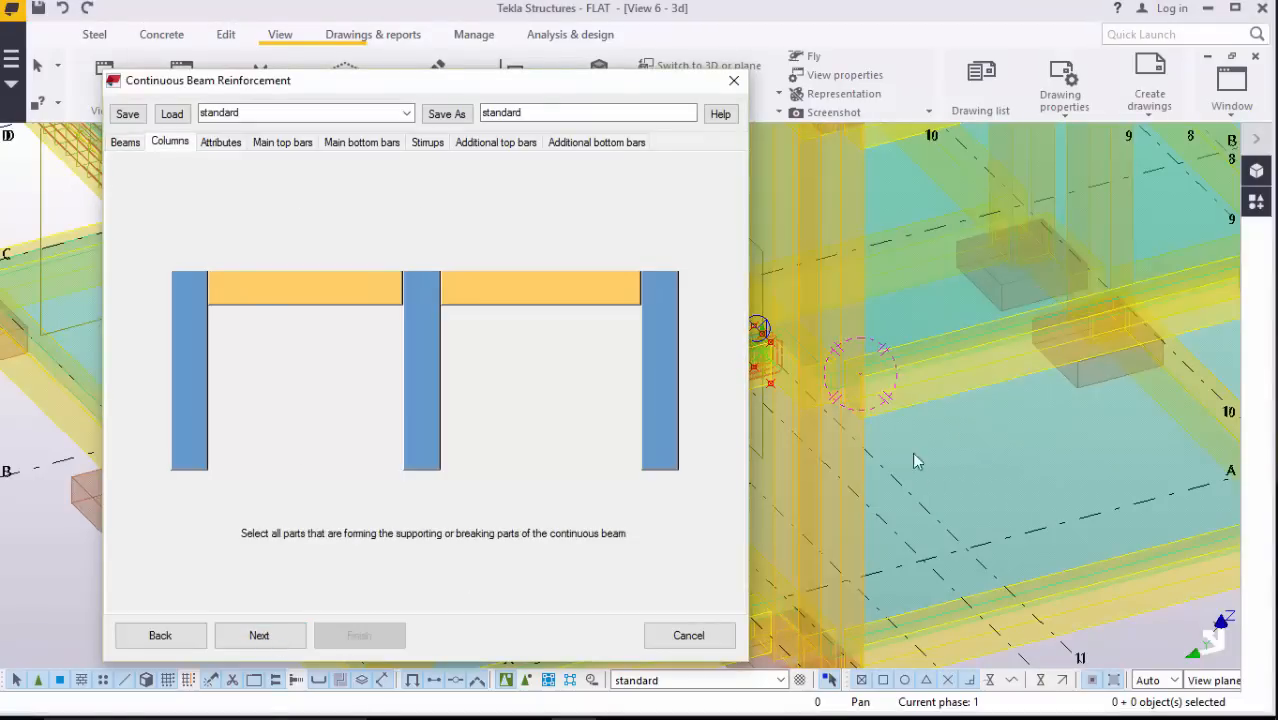
Step: Select the two columns at the beam's ends as its supporting parts and proceed to the reinforcement attributes
scroll(913, 340, down, 4)
scroll(855, 372, up, 5)
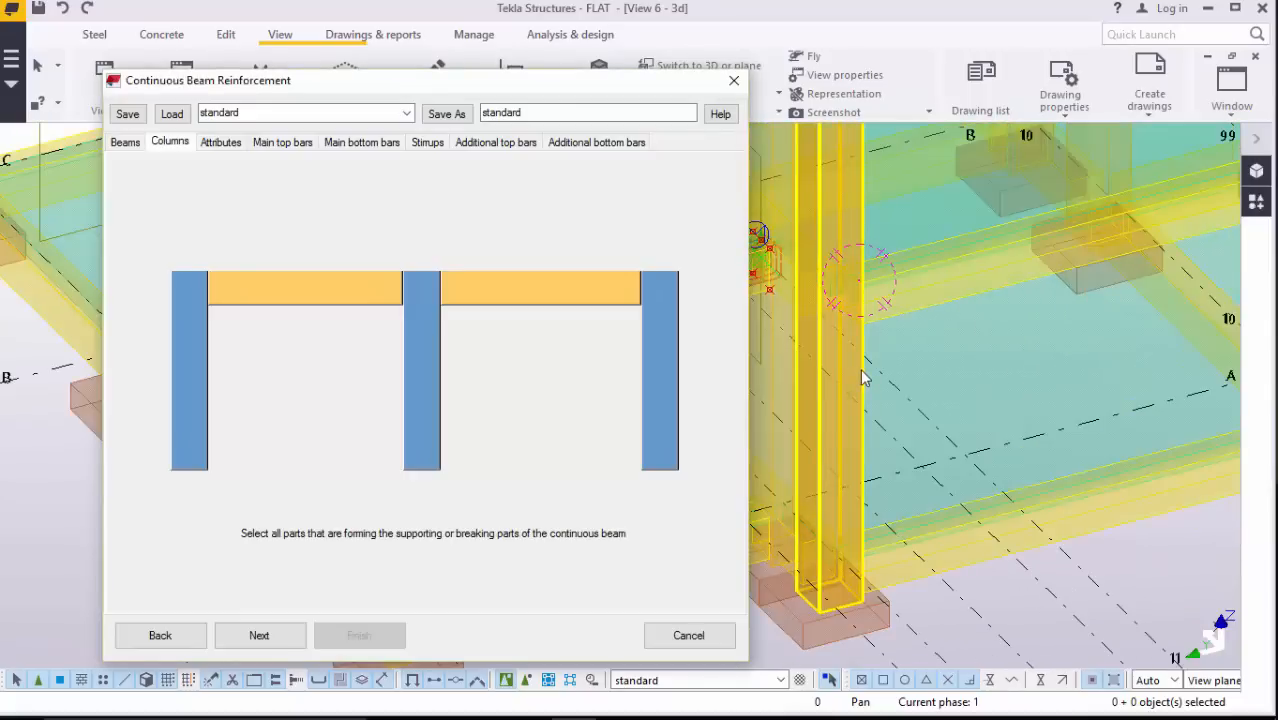
click(863, 377)
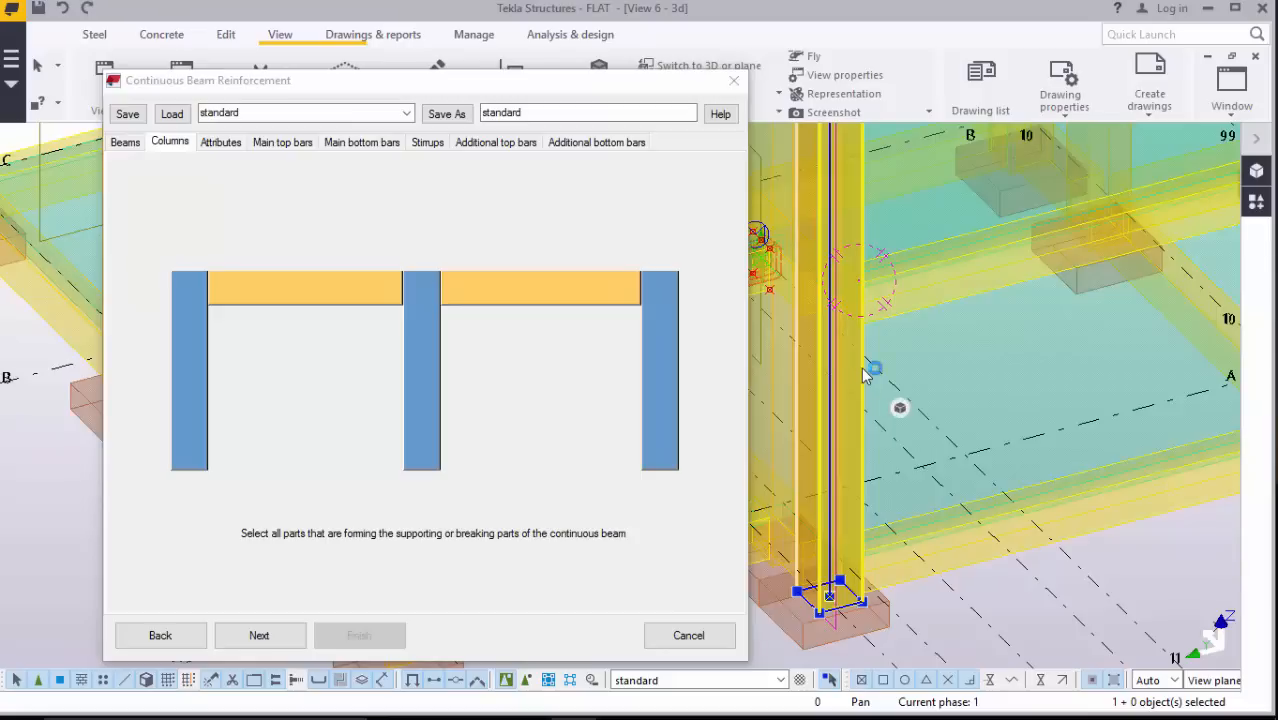
scroll(866, 373, up, 1)
scroll(897, 392, down, 2)
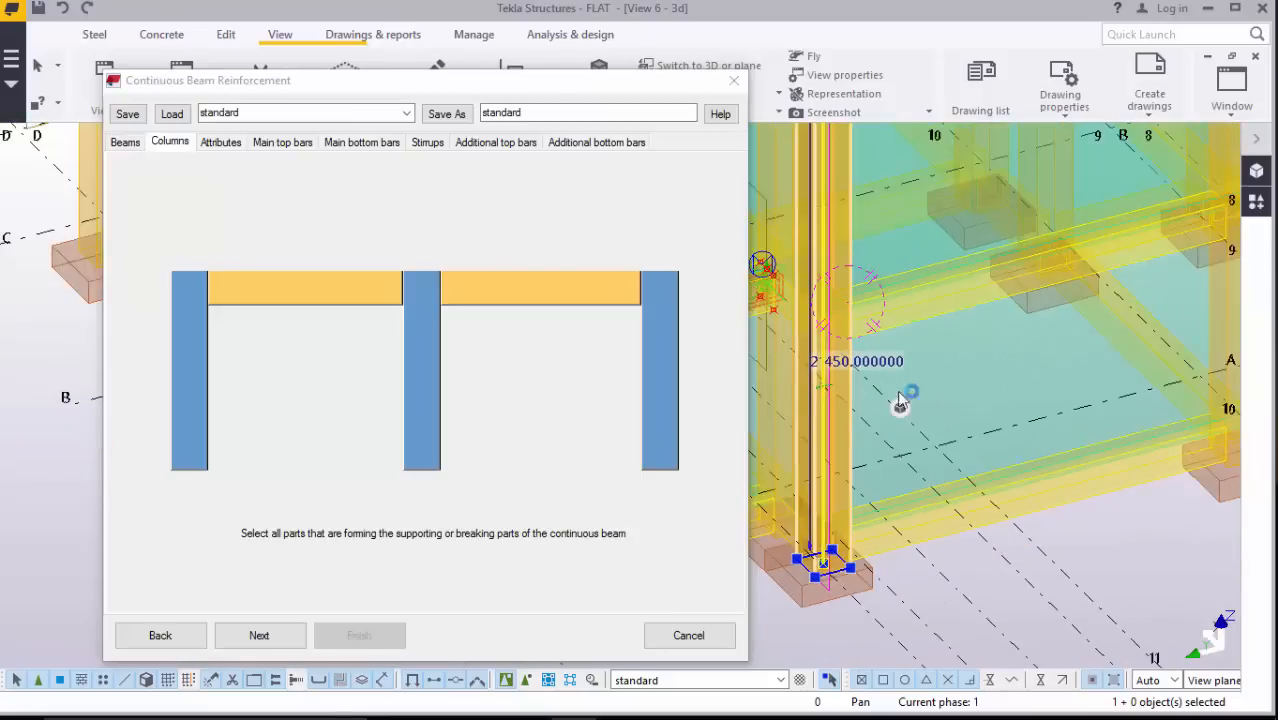
click(1218, 305)
scroll(986, 391, down, 3)
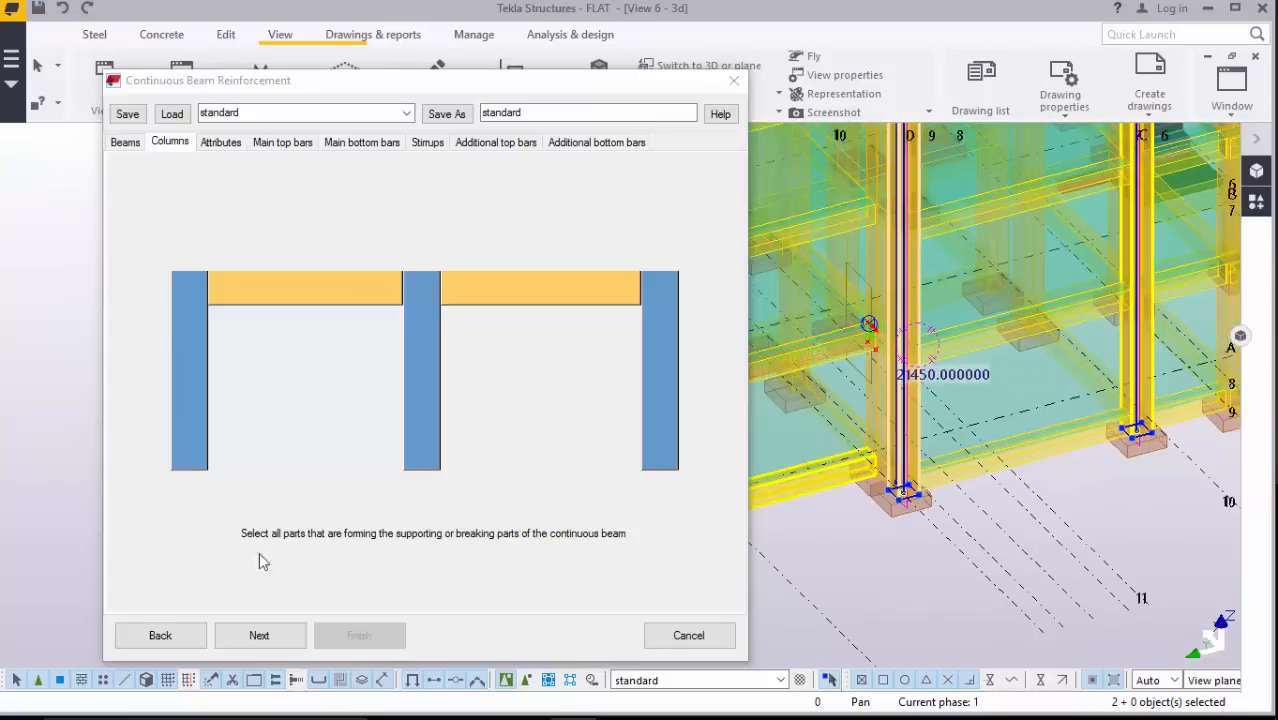
click(259, 635)
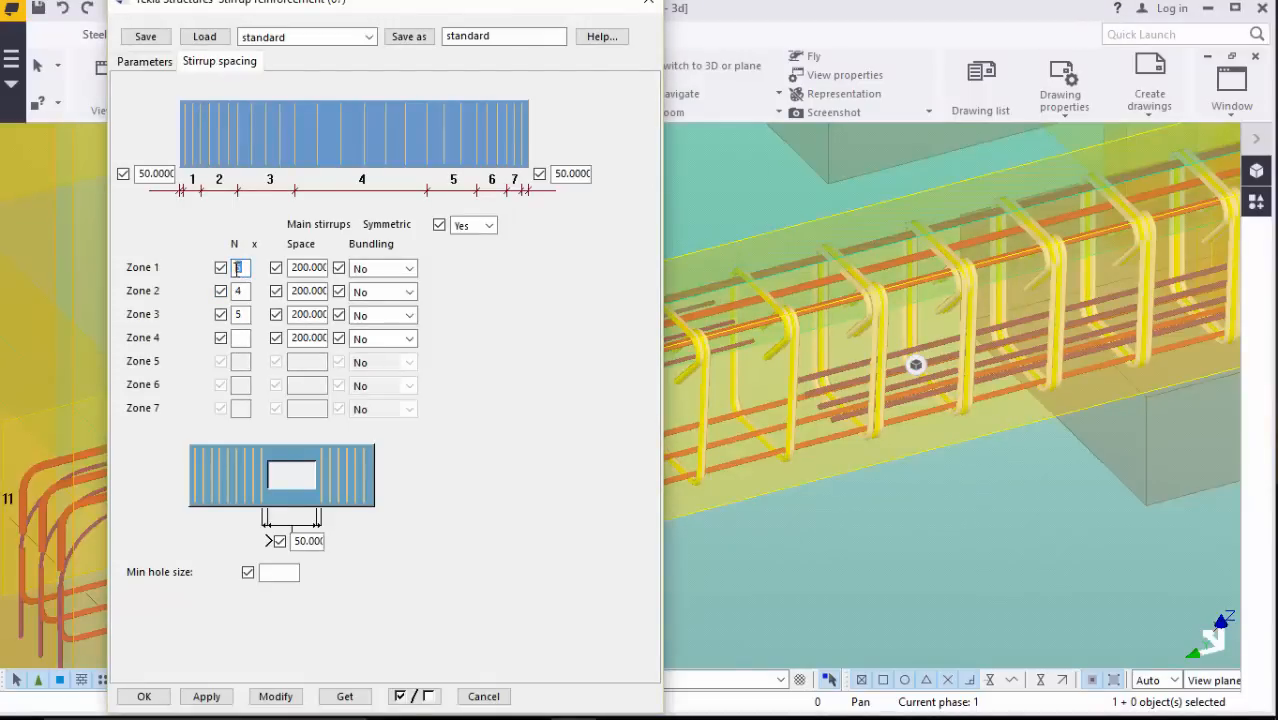
Step: Set the stirrup count N to 0 in zones 1, 2 and 3, modify the beam's stirrups and accept the settings
text(0)
double_click(241, 291)
text(00)
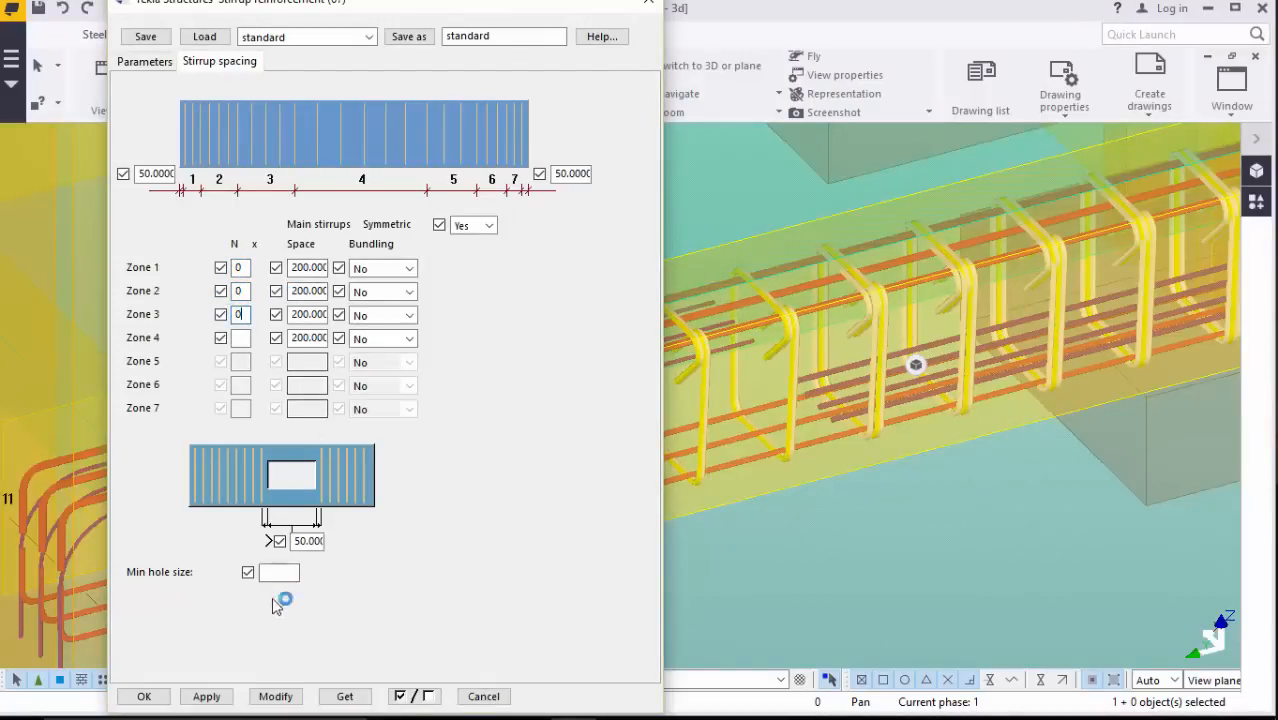
click(275, 696)
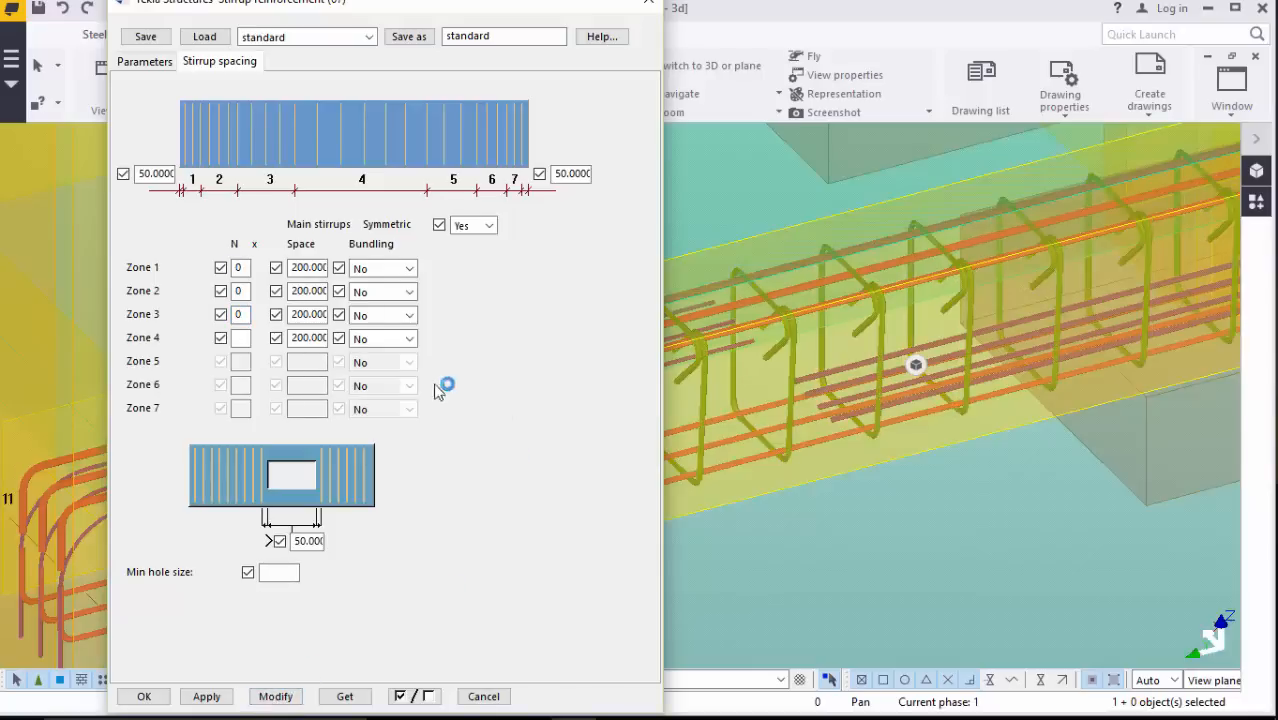
scroll(964, 406, down, 5)
scroll(1070, 375, up, 5)
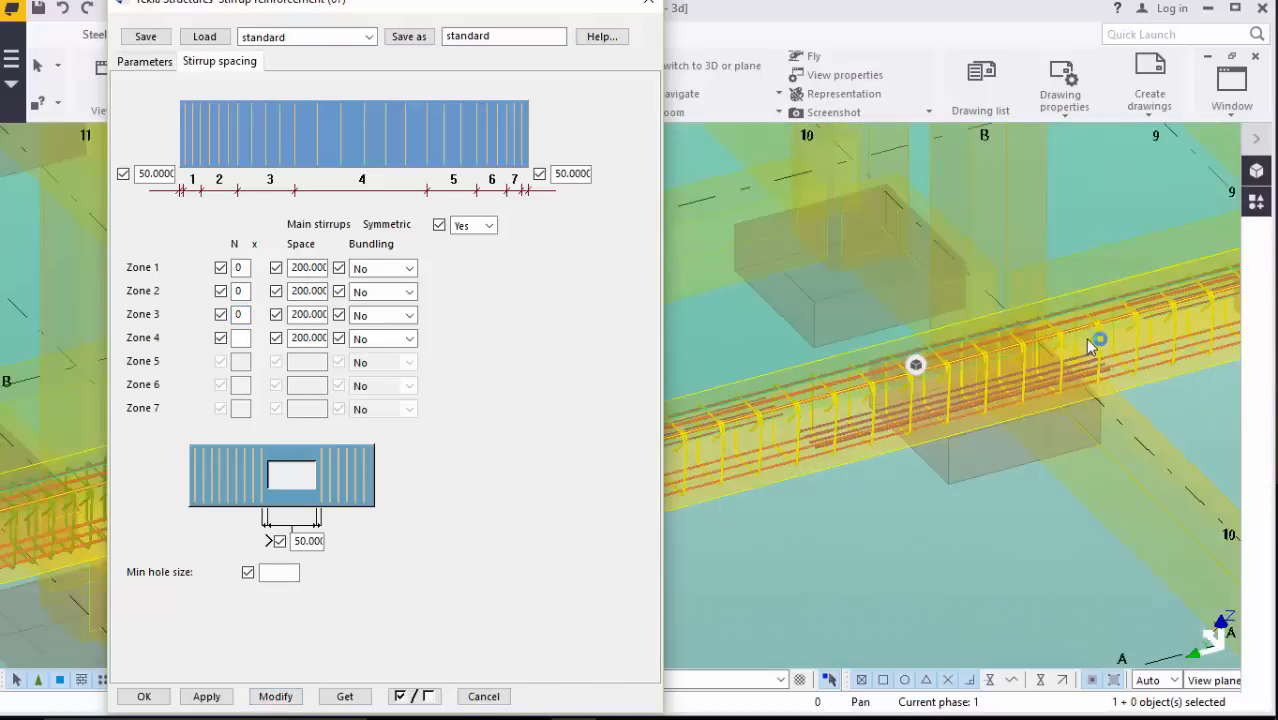
scroll(947, 332, down, 2)
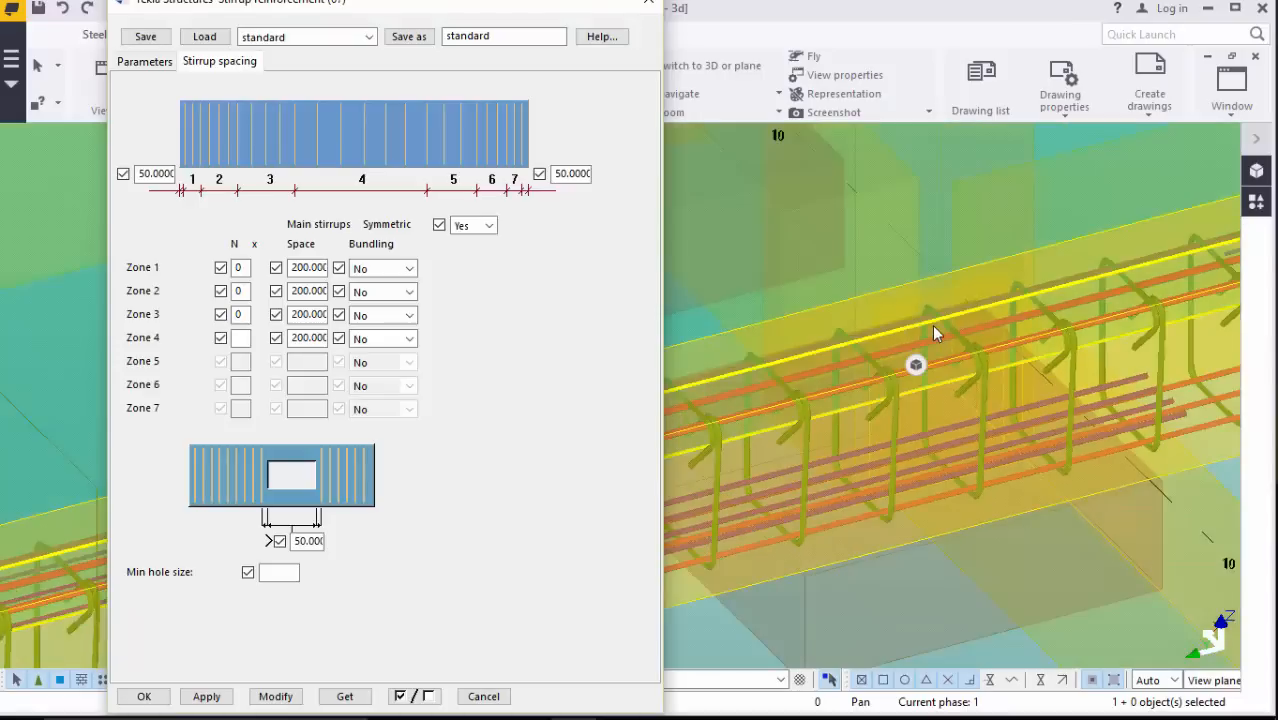
scroll(892, 340, down, 5)
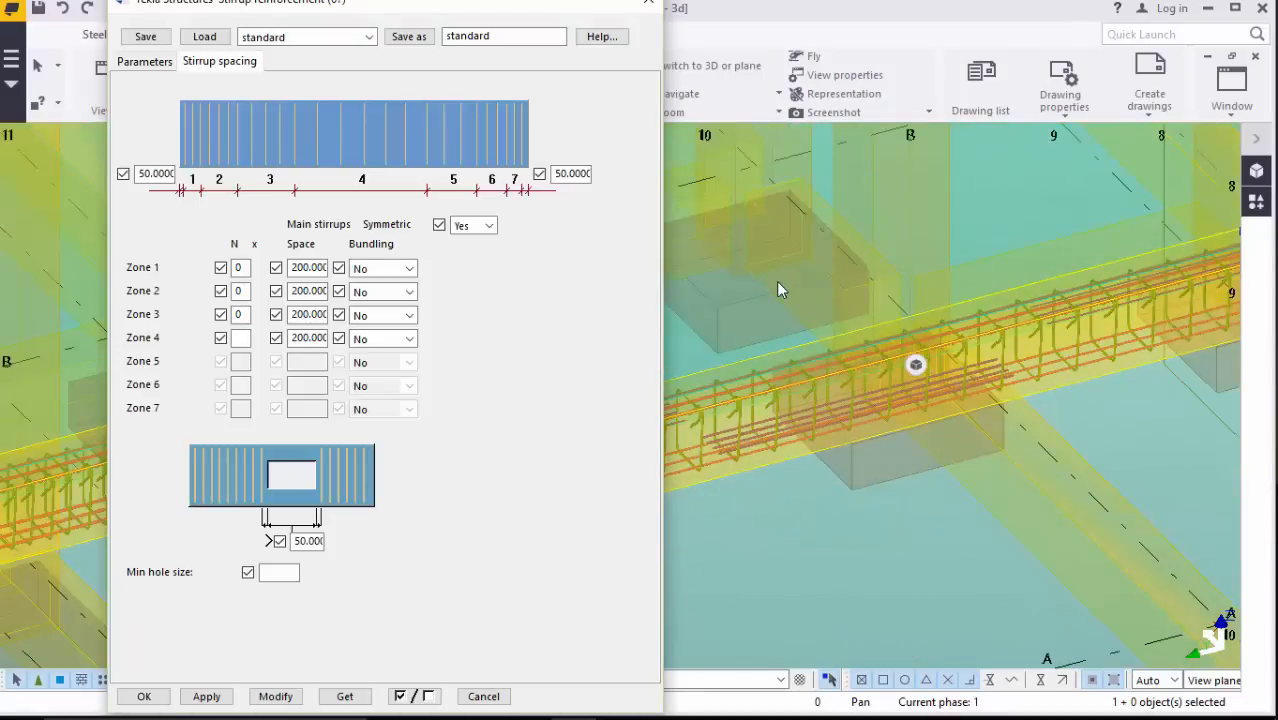
scroll(950, 350, down, 3)
scroll(985, 336, up, 4)
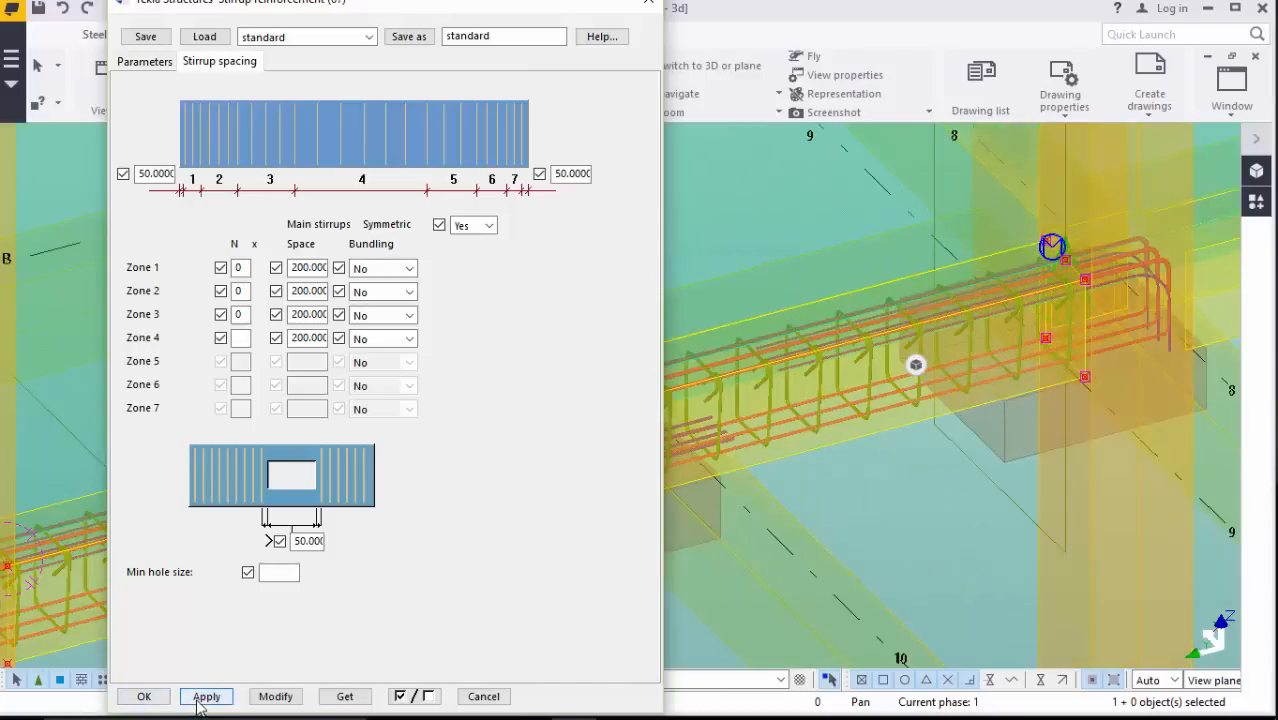
click(145, 696)
scroll(699, 457, up, 4)
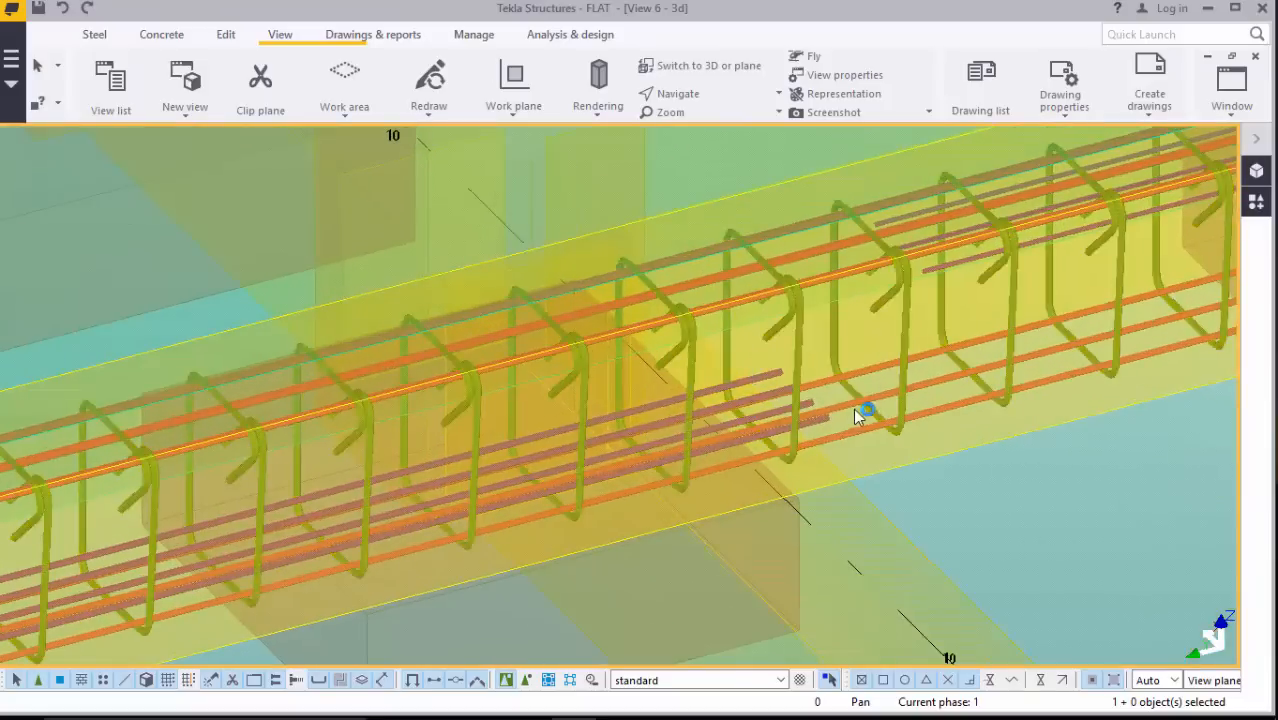
Step: Inspect the stirrups along the newly reinforced beam and delete the selected reinforcement
click(823, 416)
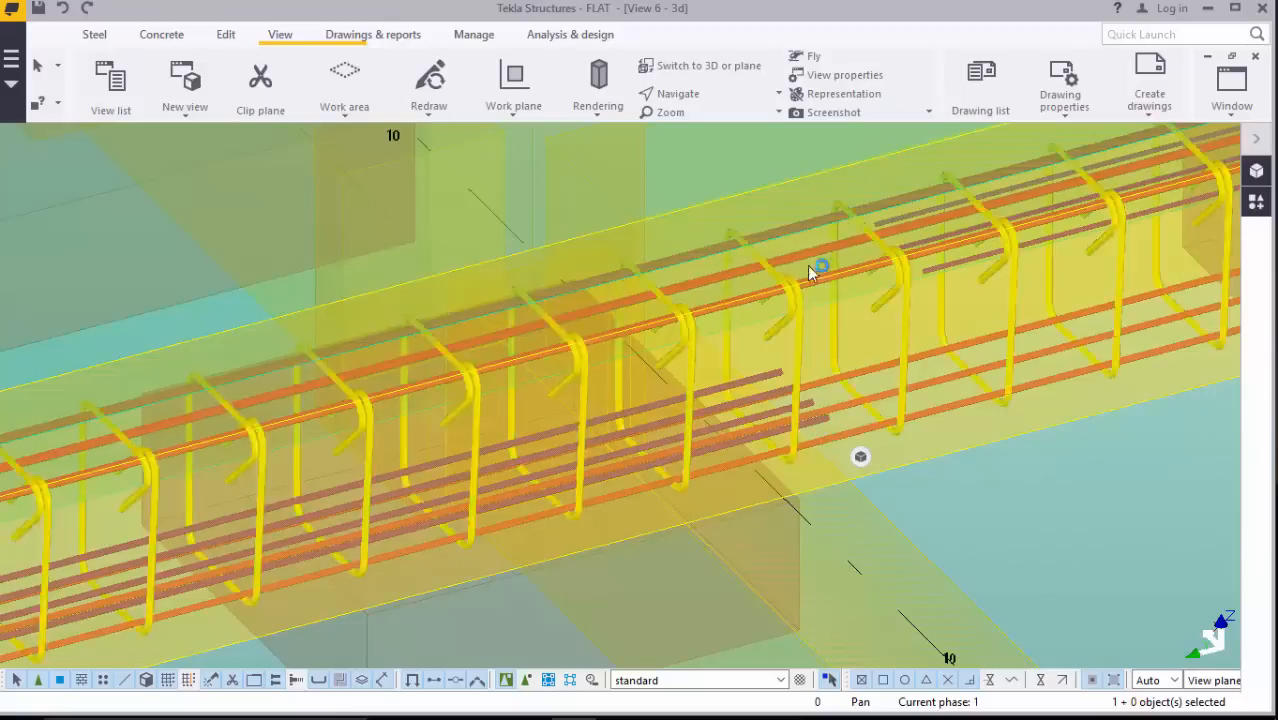
scroll(784, 231, up, 10)
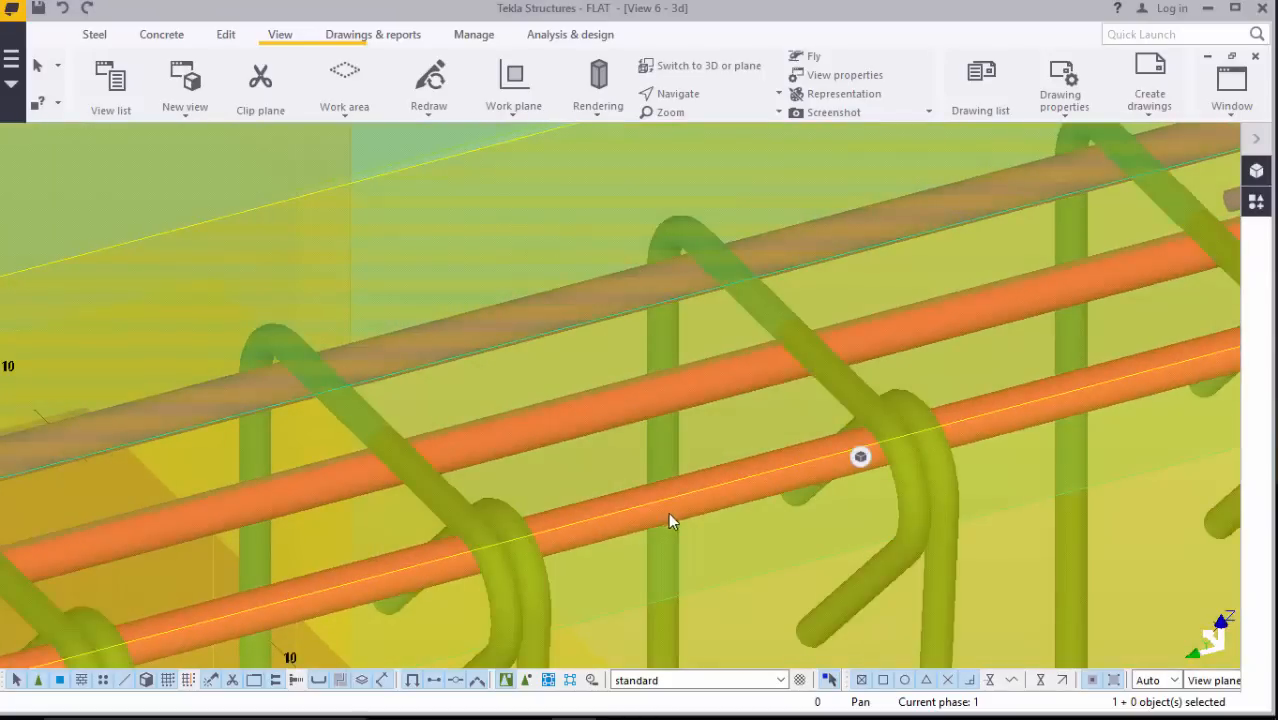
scroll(779, 308, down, 10)
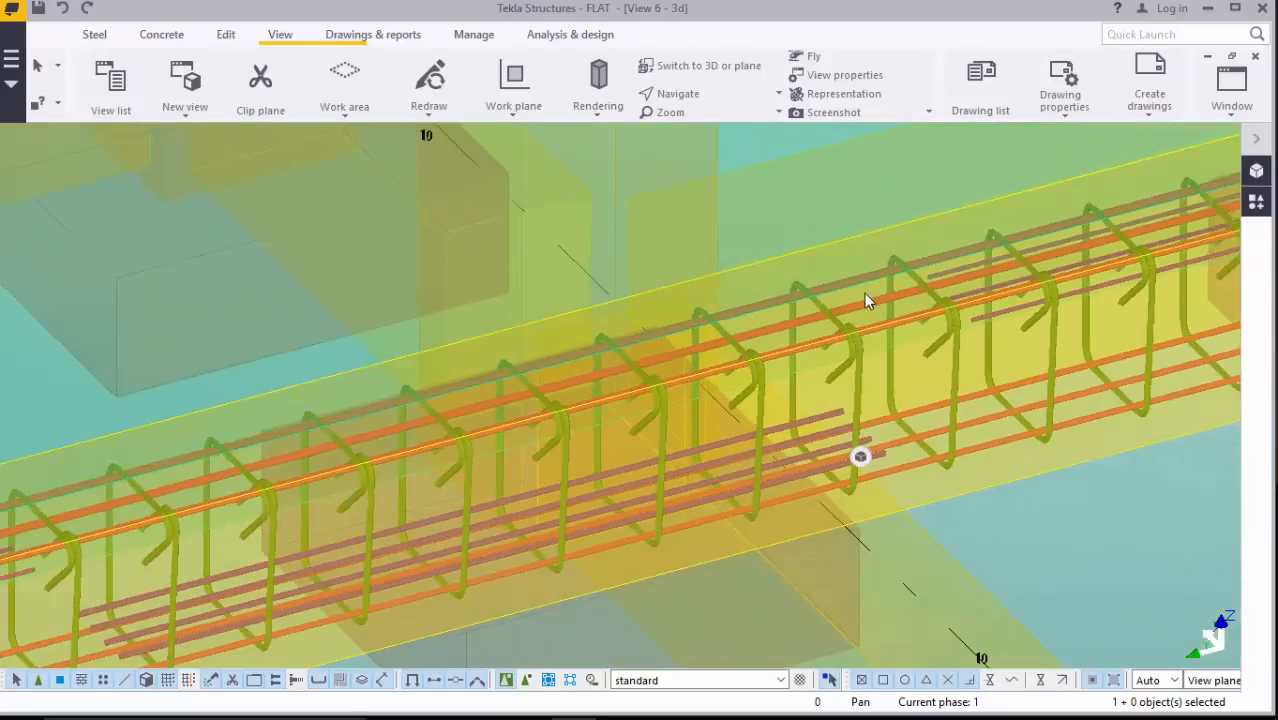
scroll(736, 345, down, 6)
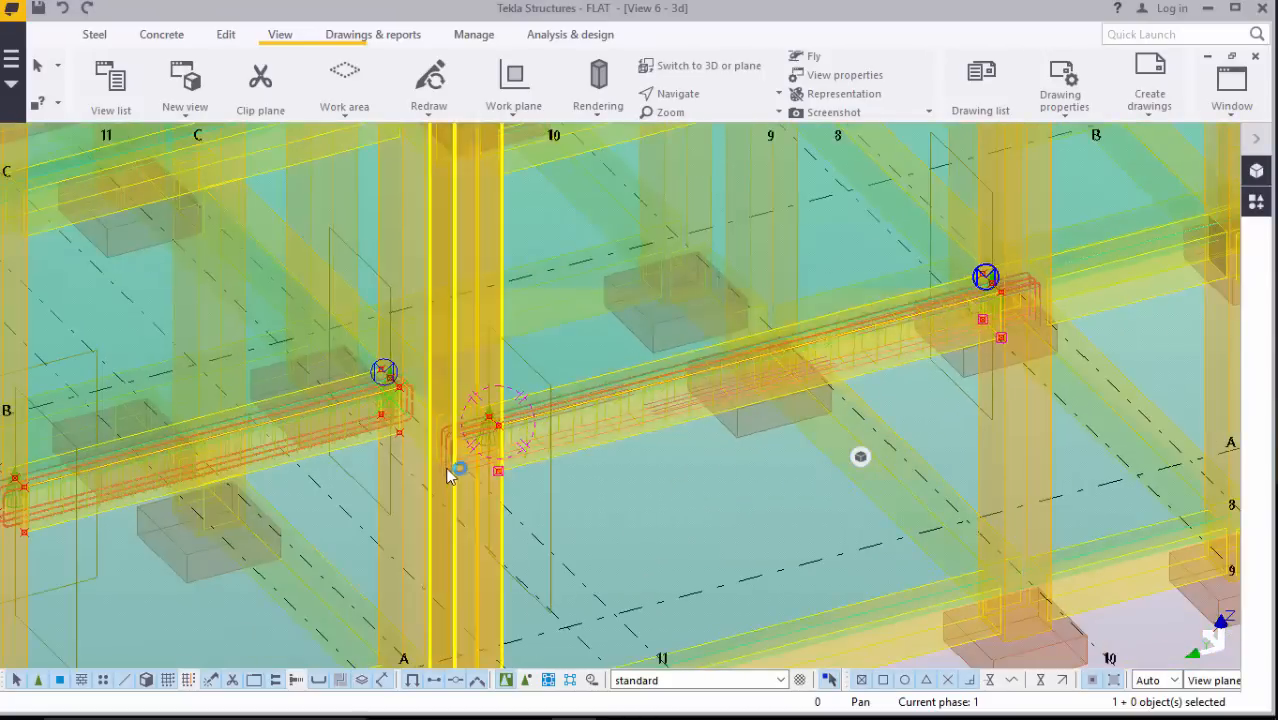
scroll(470, 460, up, 5)
right_click(751, 230)
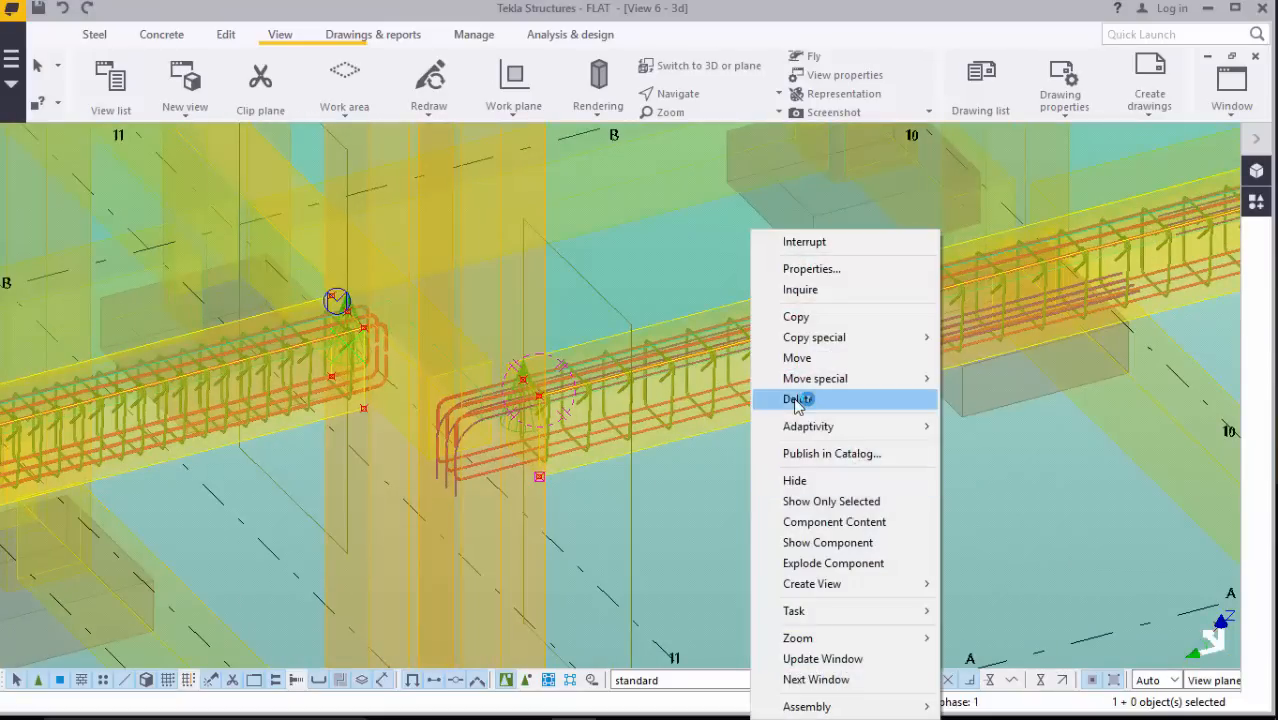
click(797, 400)
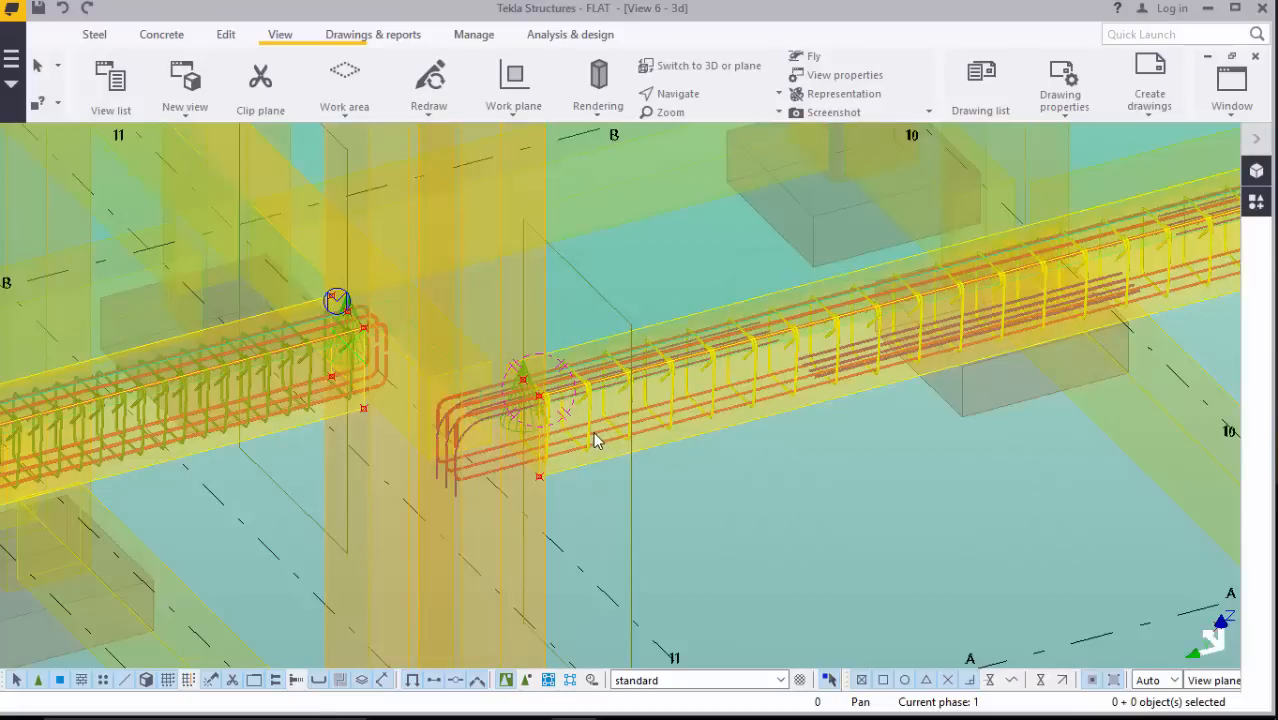
Step: Undo the recent operations back past the beam's continuous reinforcement and redo one step for the adjacent beam's bars
click(64, 10)
click(65, 11)
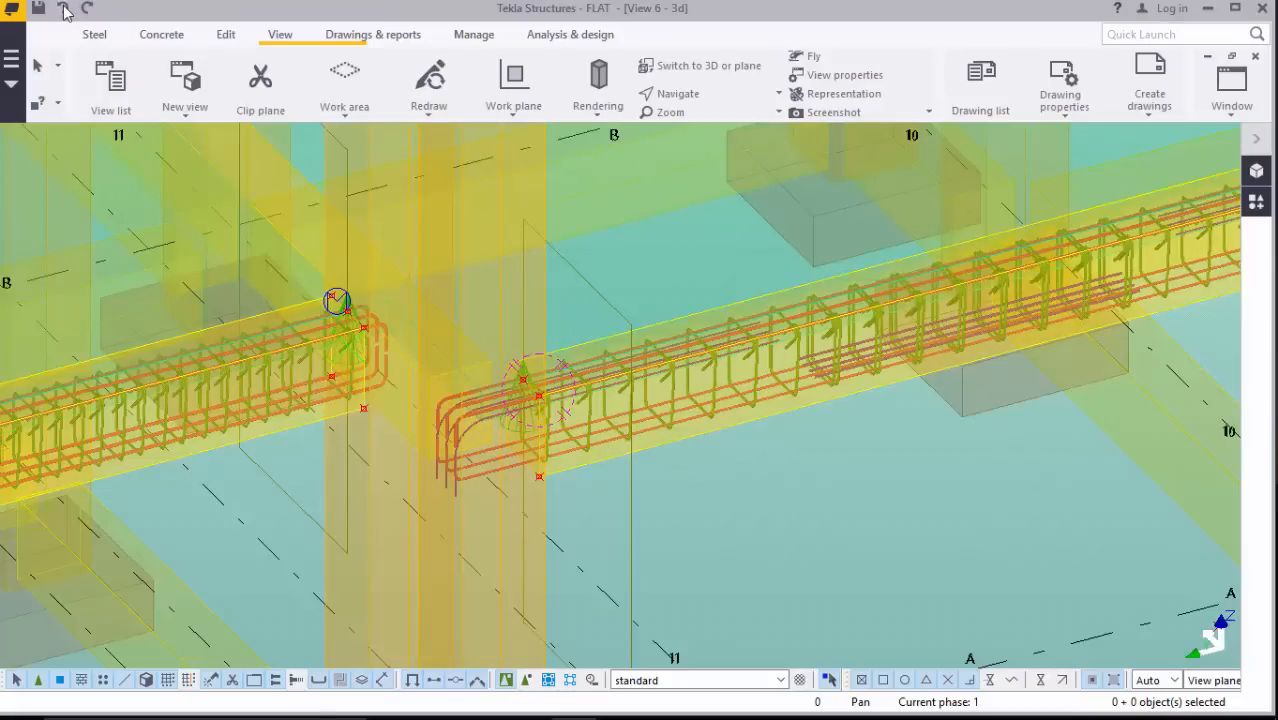
click(65, 11)
click(65, 11)
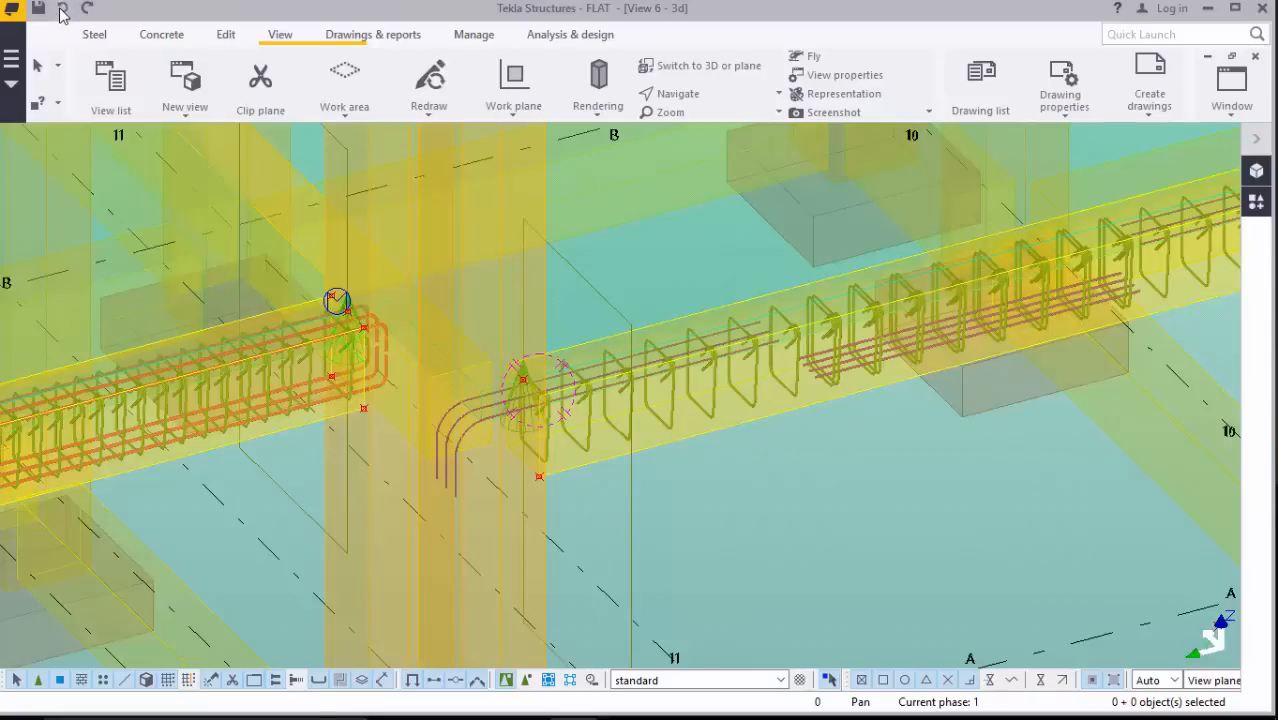
click(63, 10)
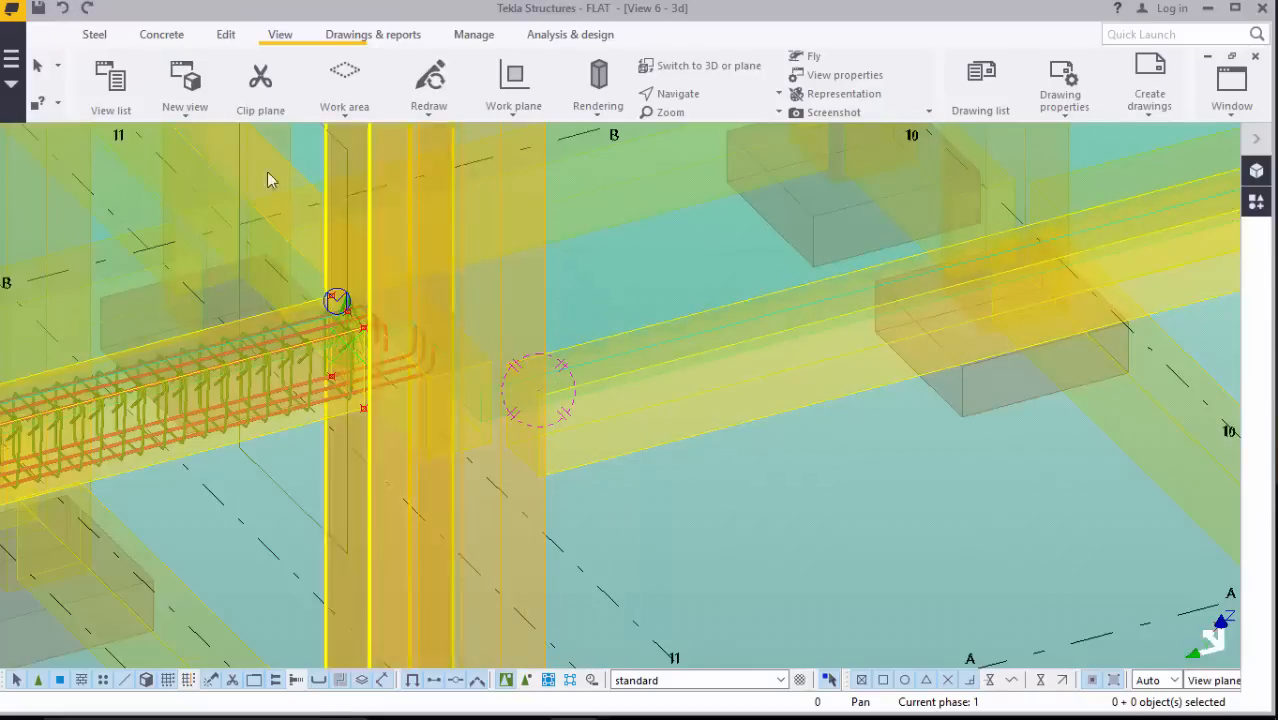
click(89, 9)
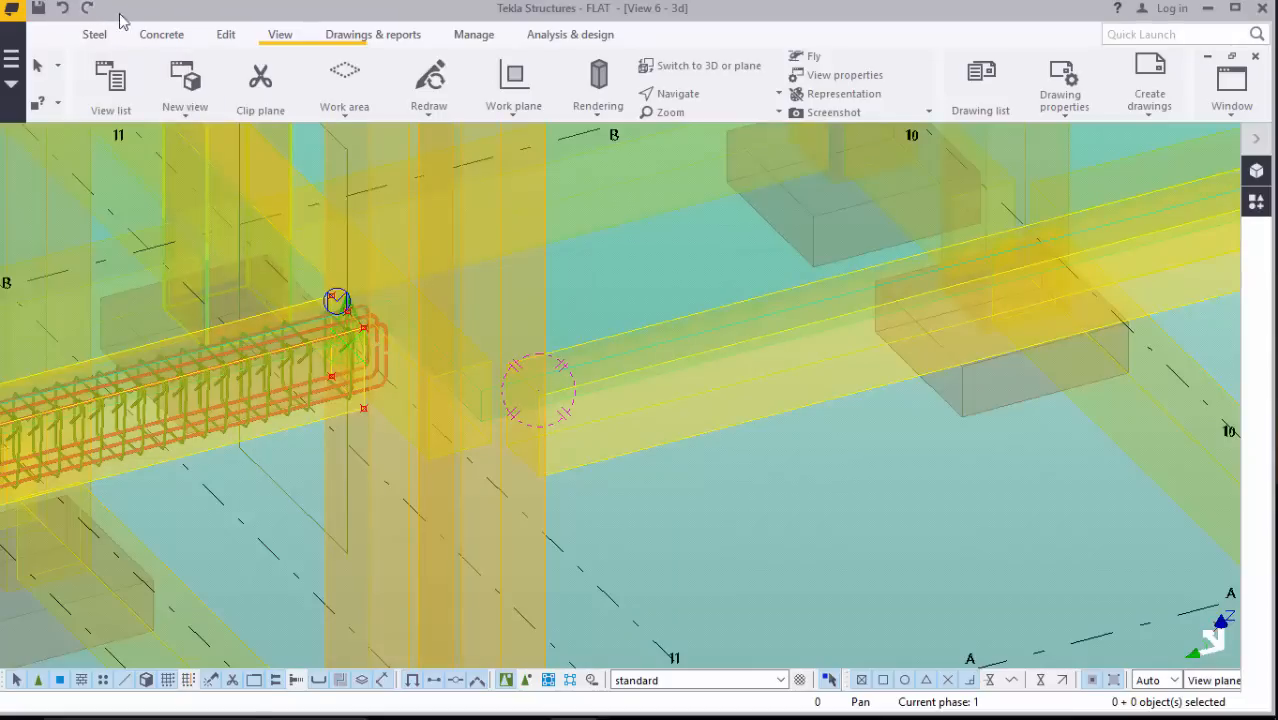
Step: Search the component catalog for BAR, open the ContinuousBeamReinforcement component and close the catalog
scroll(542, 482, up, 2)
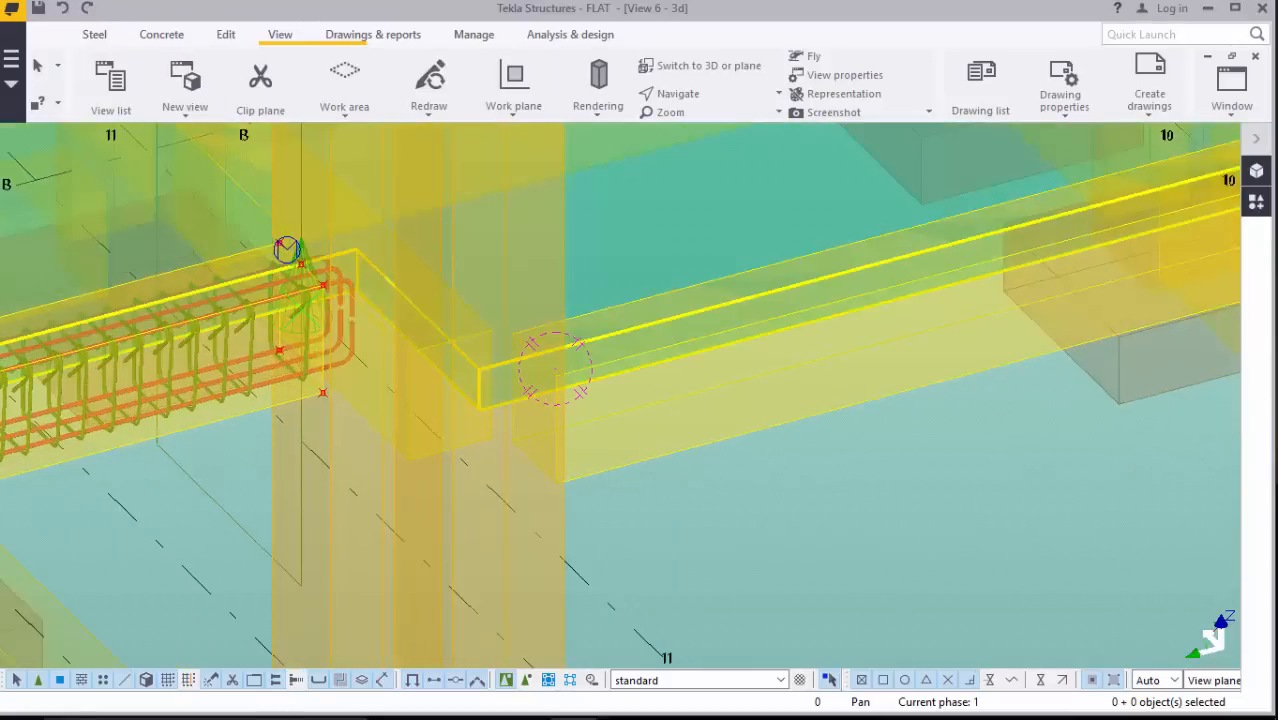
click(1256, 201)
click(1019, 215)
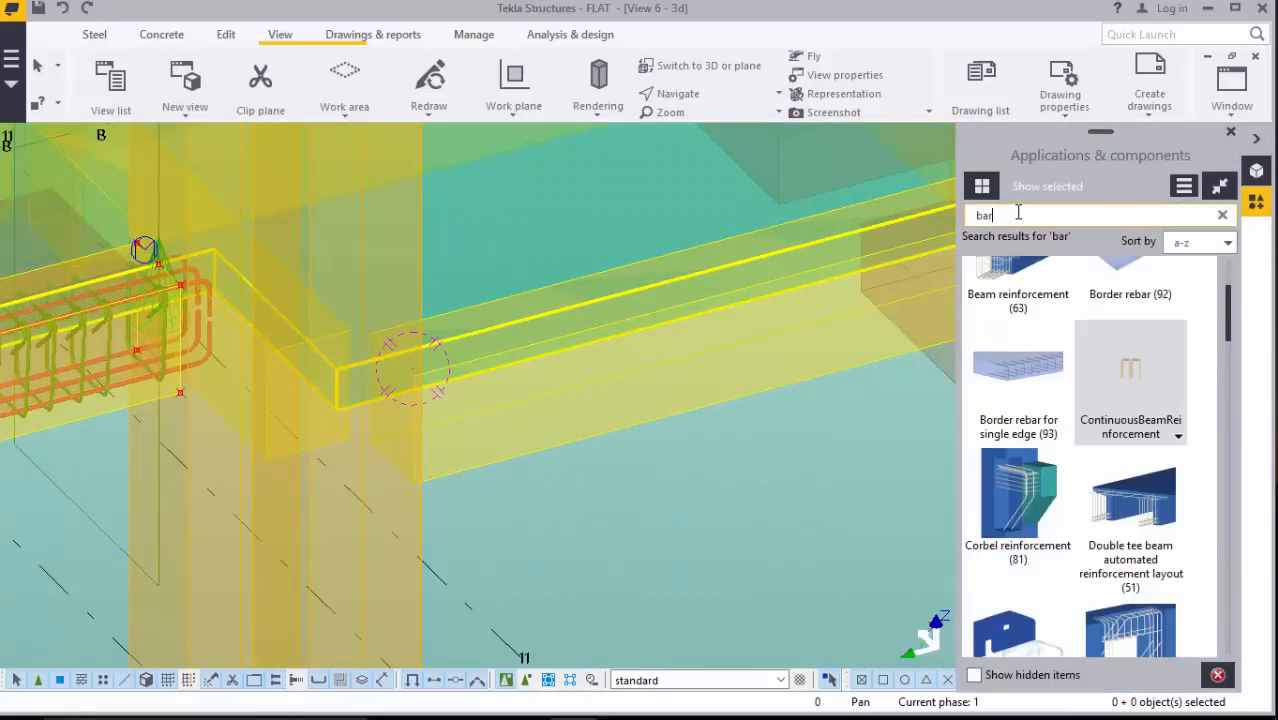
key(BackSpace)
key(BackSpace)
key(BackSpace)
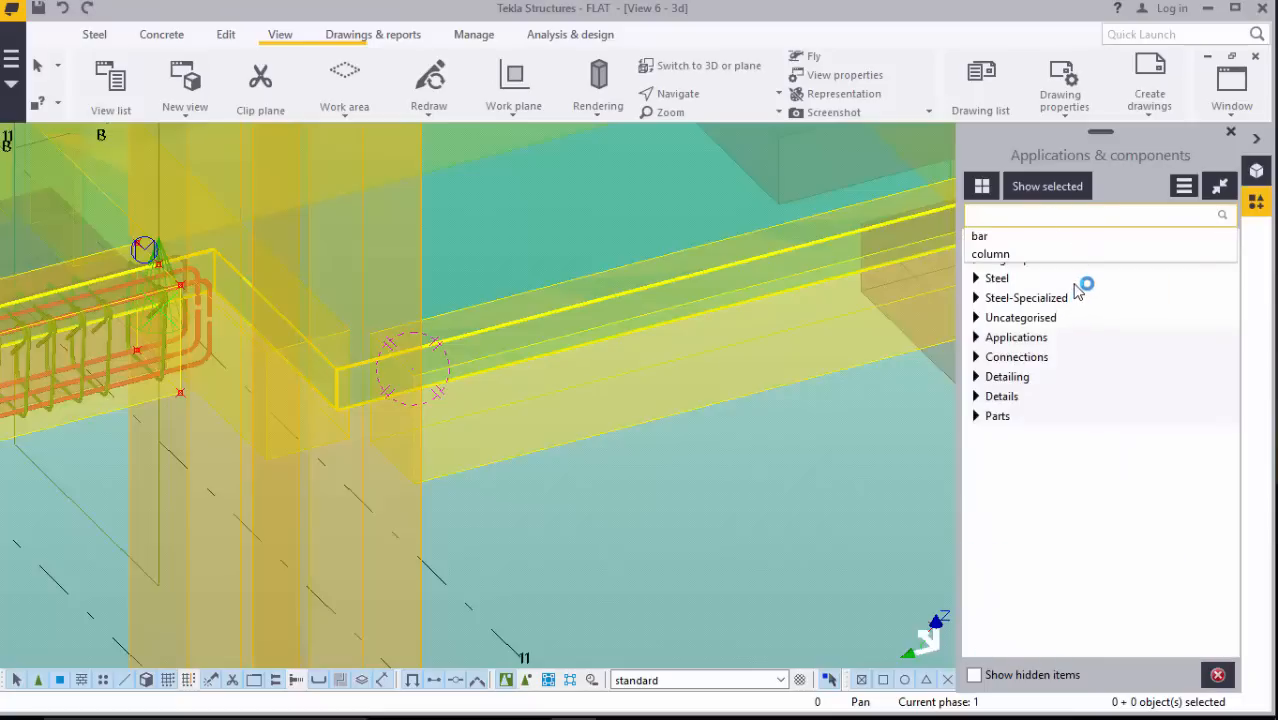
text(BAR)
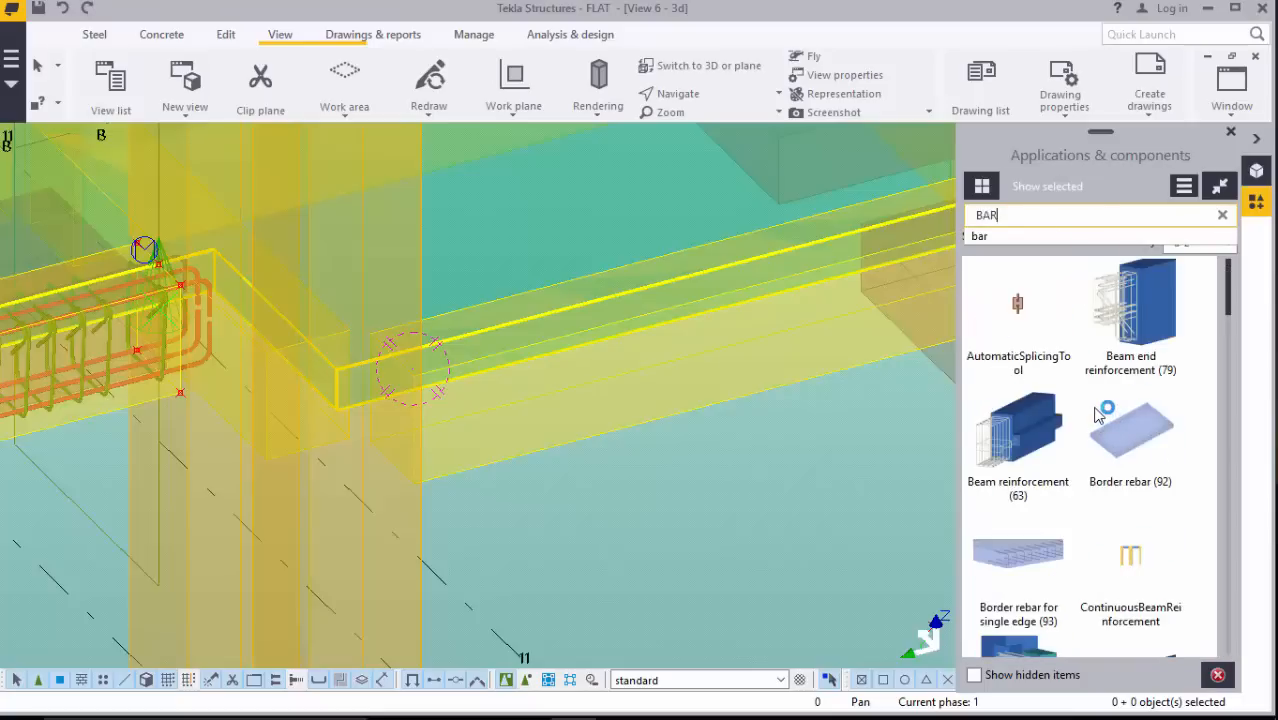
click(1145, 543)
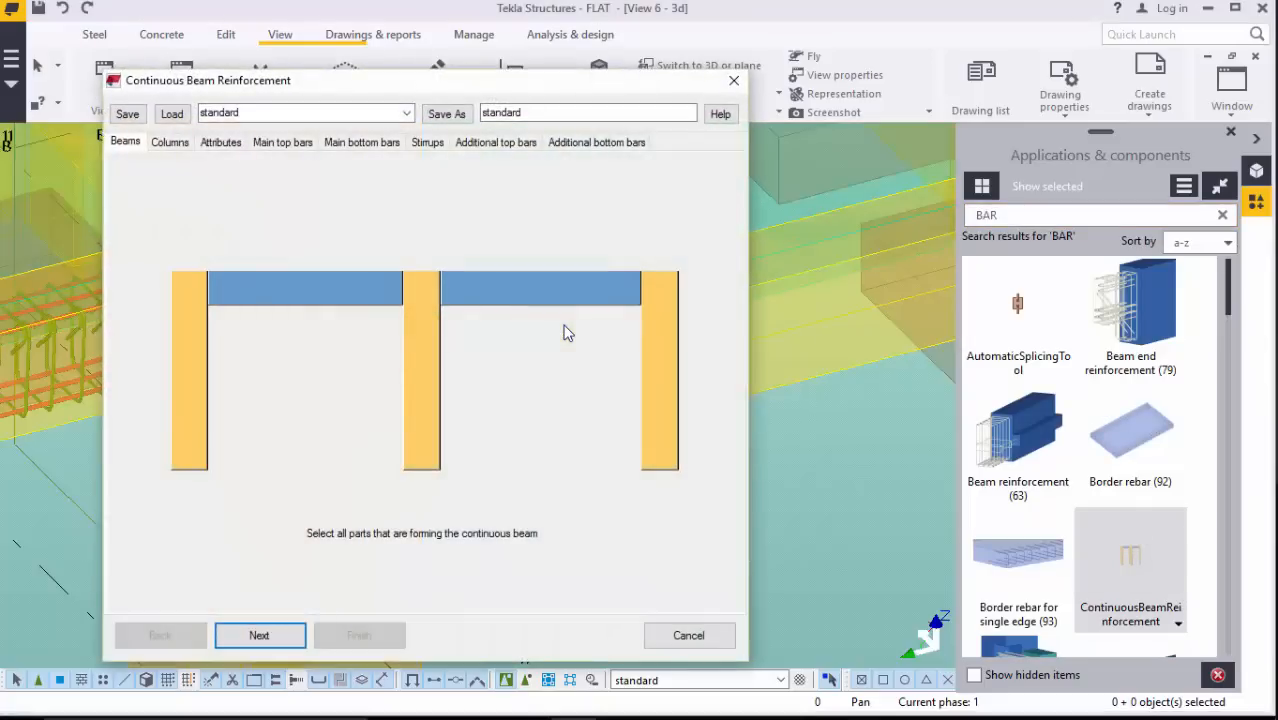
click(1231, 131)
Step: Select the unreinforced beam beside the reinforced one as the part forming the continuous beam and proceed to column selection
scroll(1060, 369, down, 2)
scroll(846, 385, up, 2)
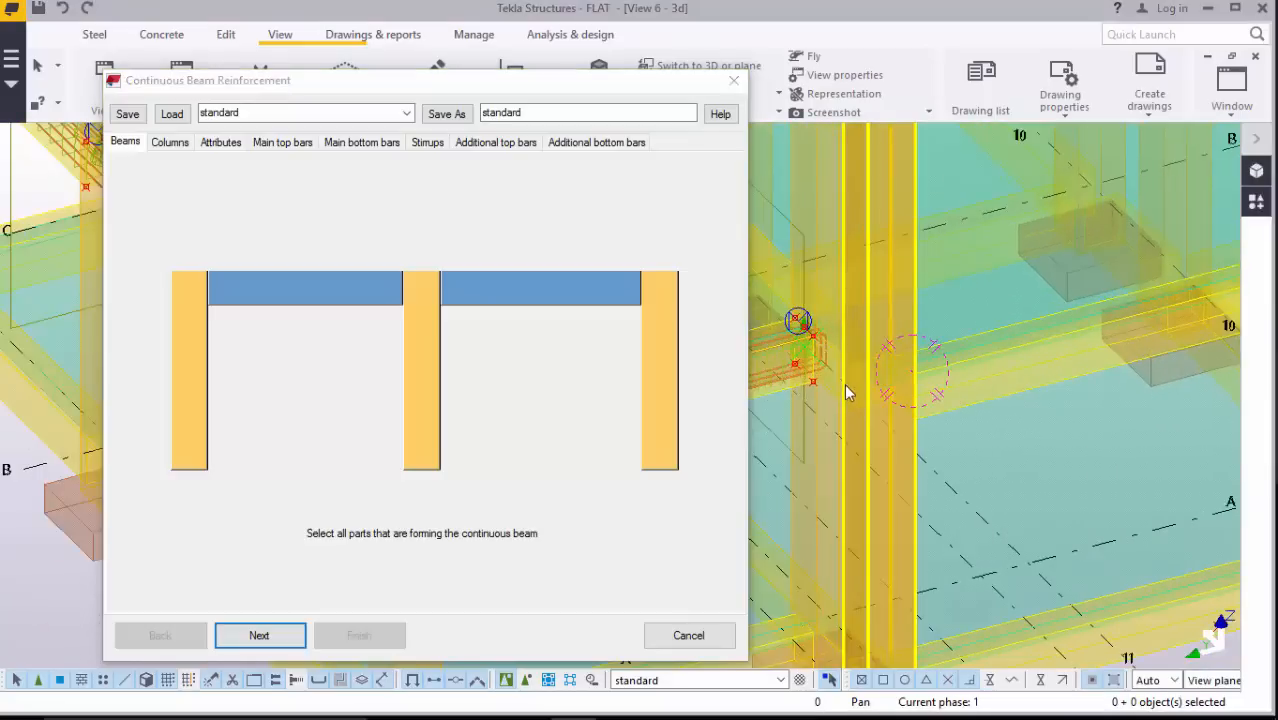
scroll(1140, 371, up, 1)
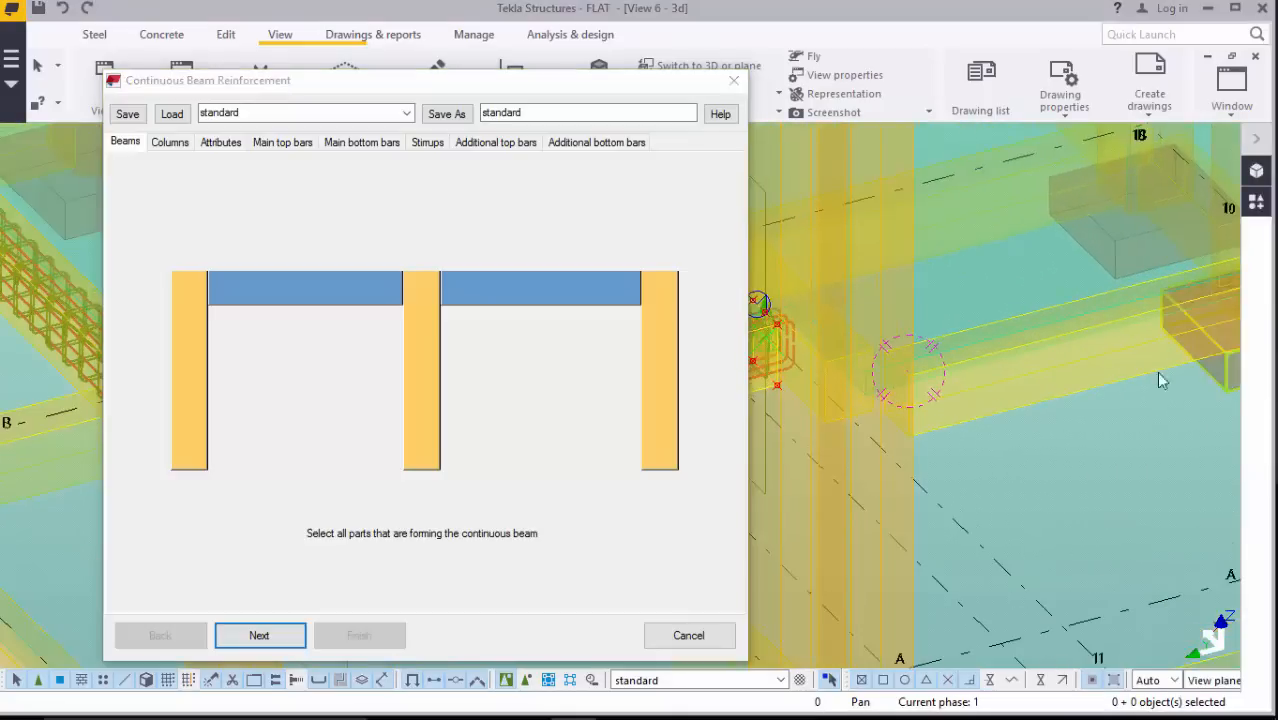
click(1014, 412)
scroll(830, 470, down, 3)
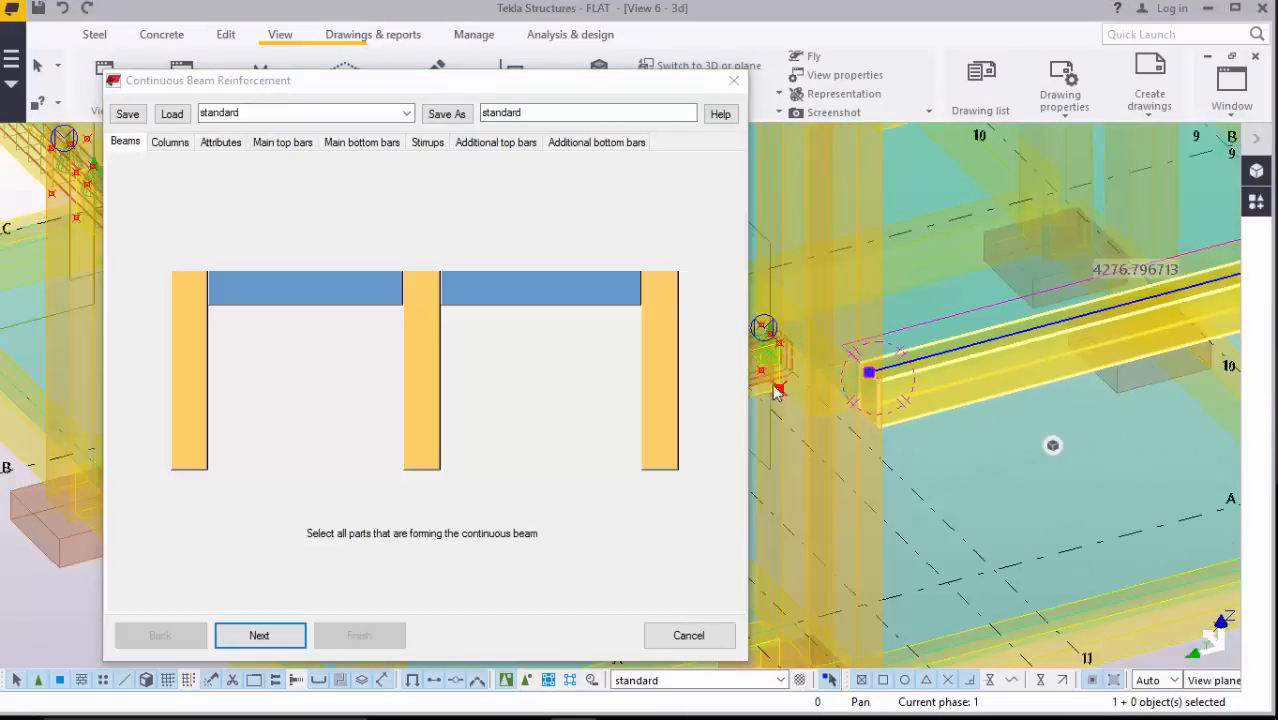
click(262, 635)
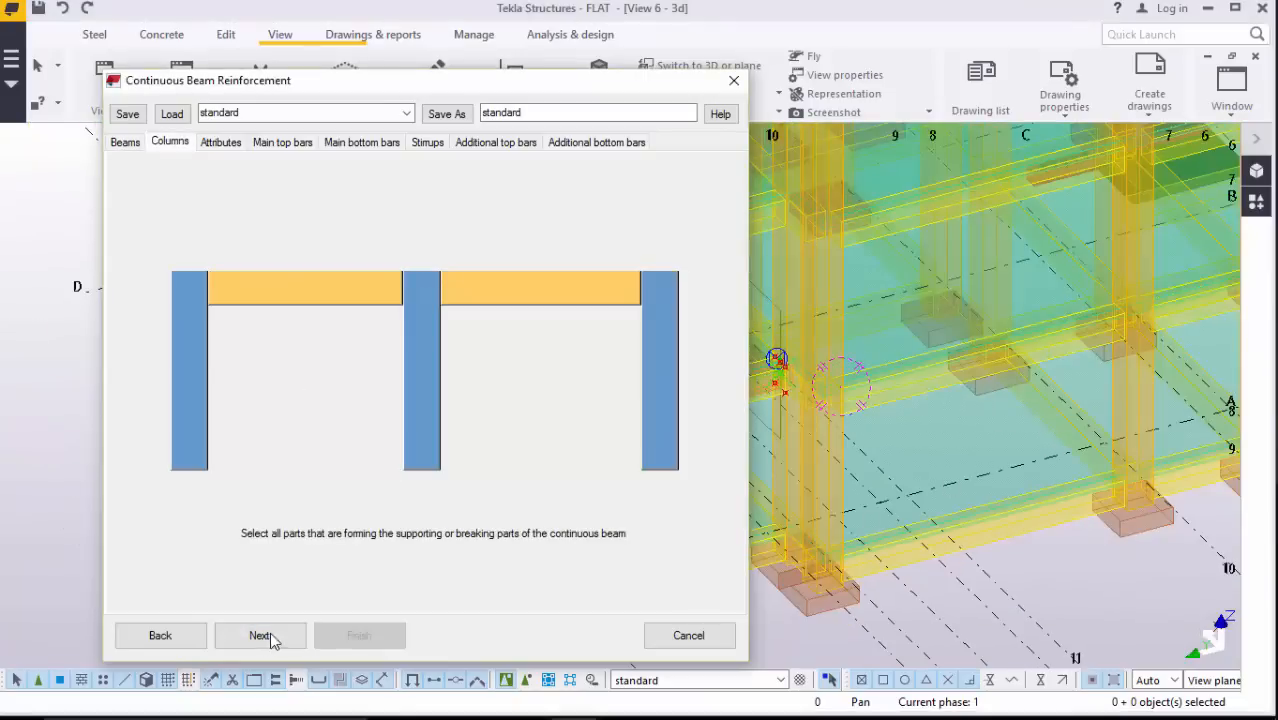
Step: Select the columns at both ends of the beam as supporting parts and proceed to the reinforcement attributes
click(843, 458)
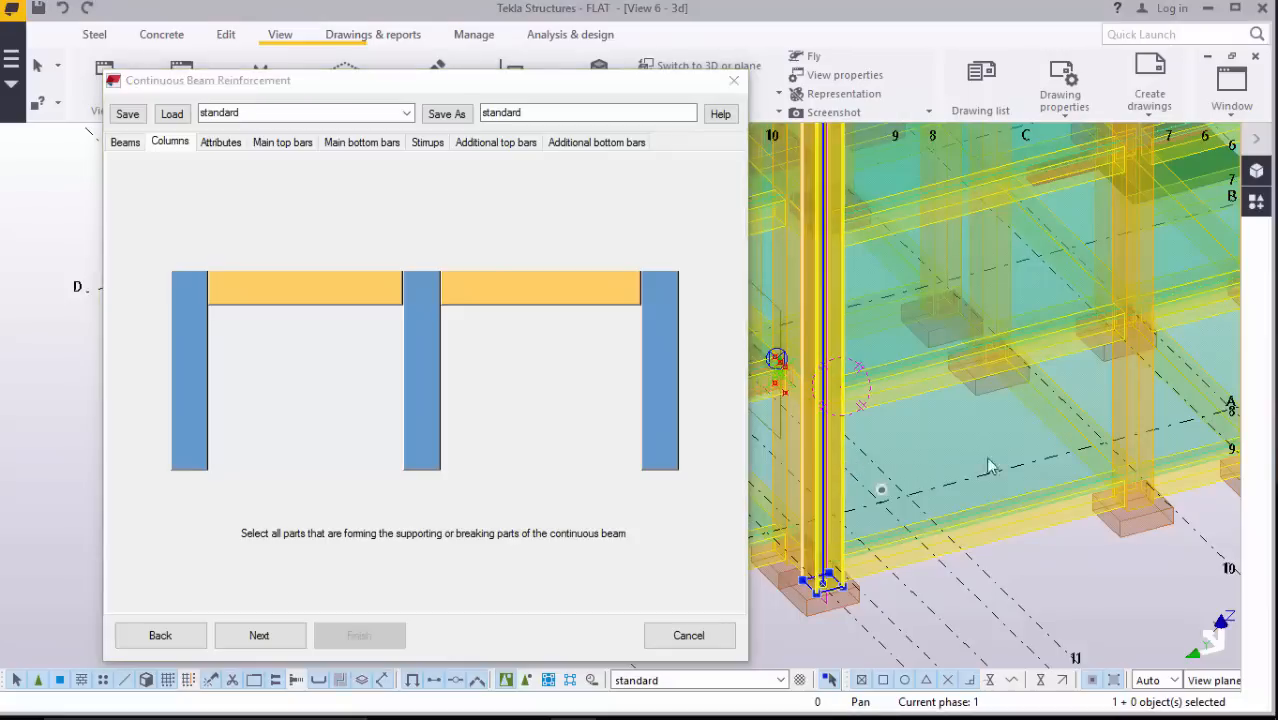
click(1137, 401)
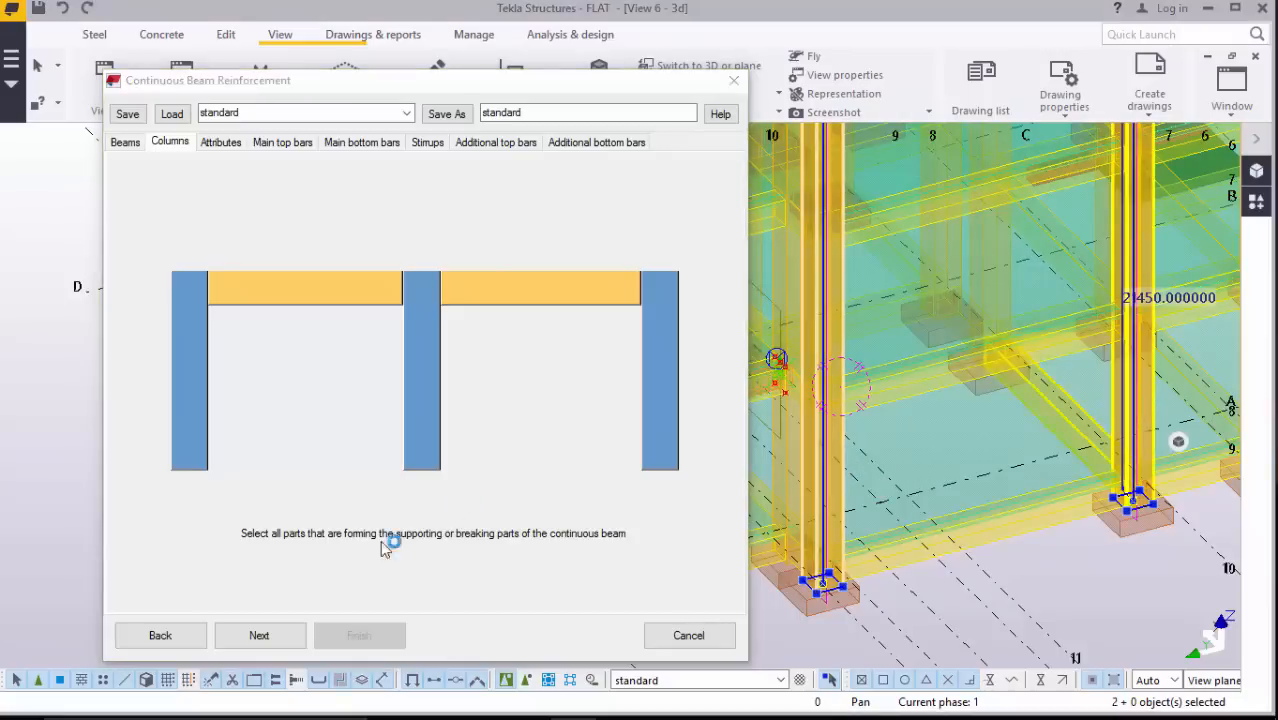
click(290, 637)
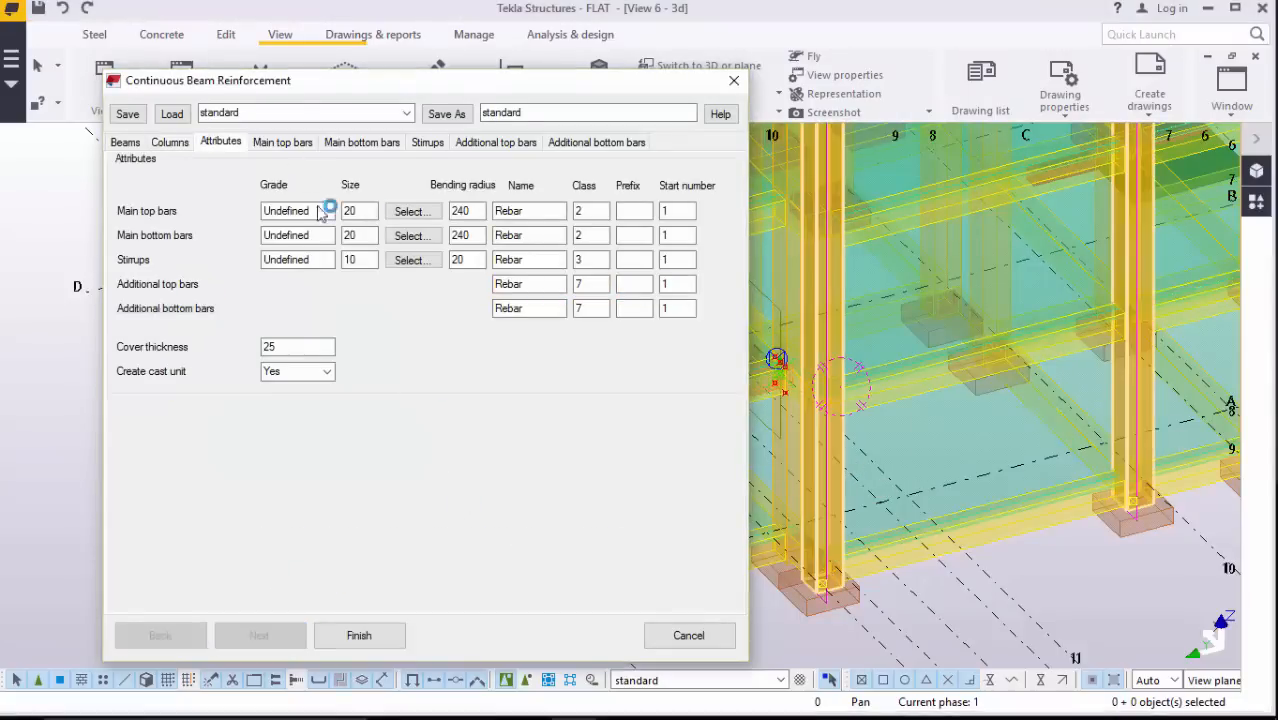
Step: Set the main top bars to grade T460, size 16, using the main bar type
click(422, 213)
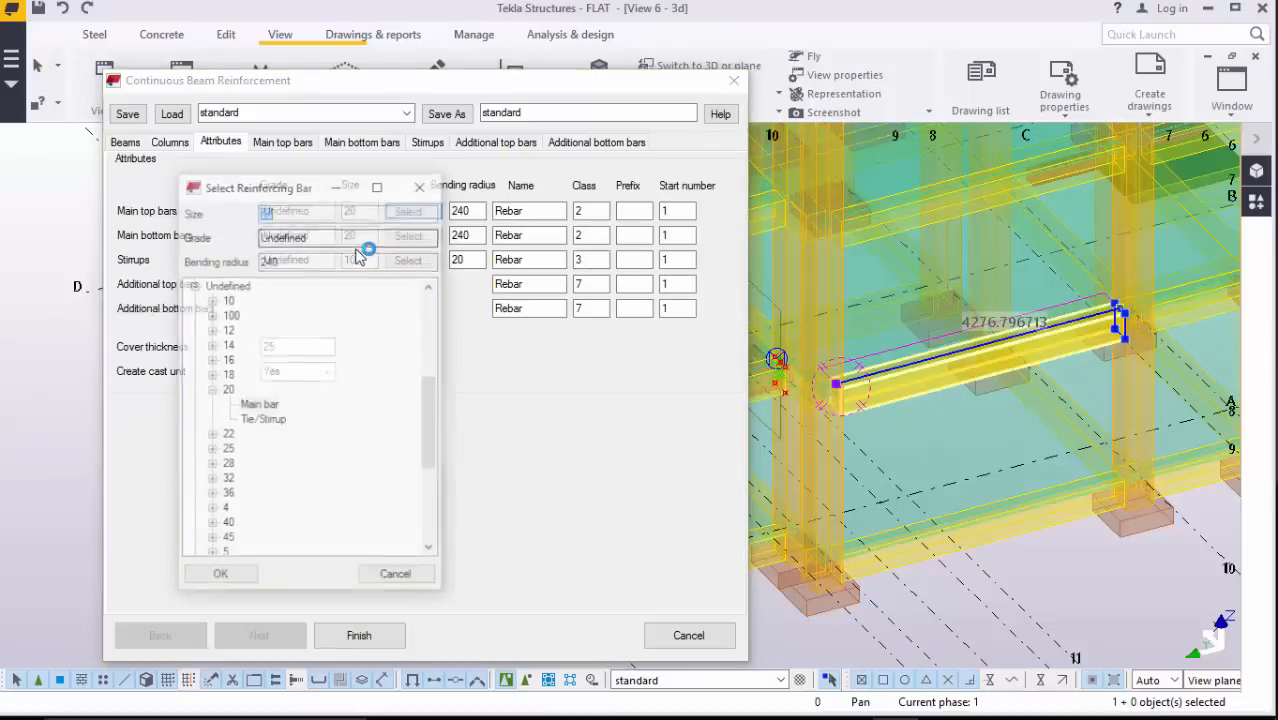
click(194, 315)
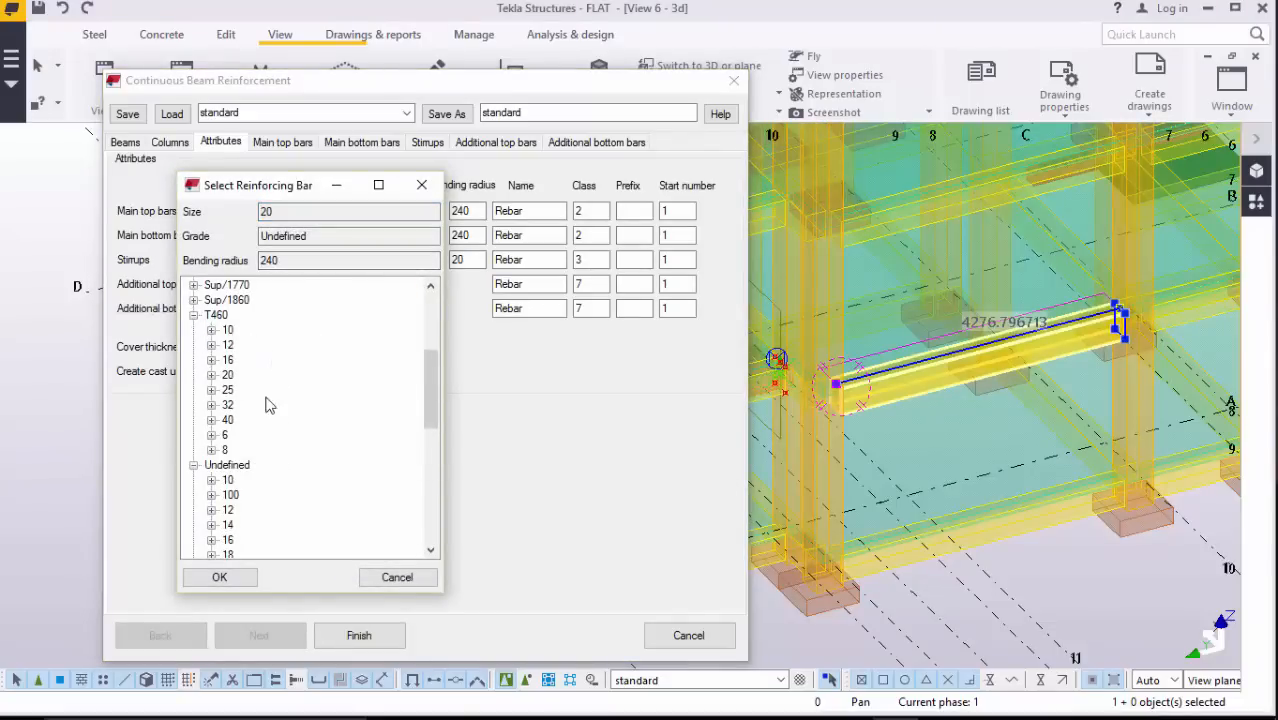
click(211, 360)
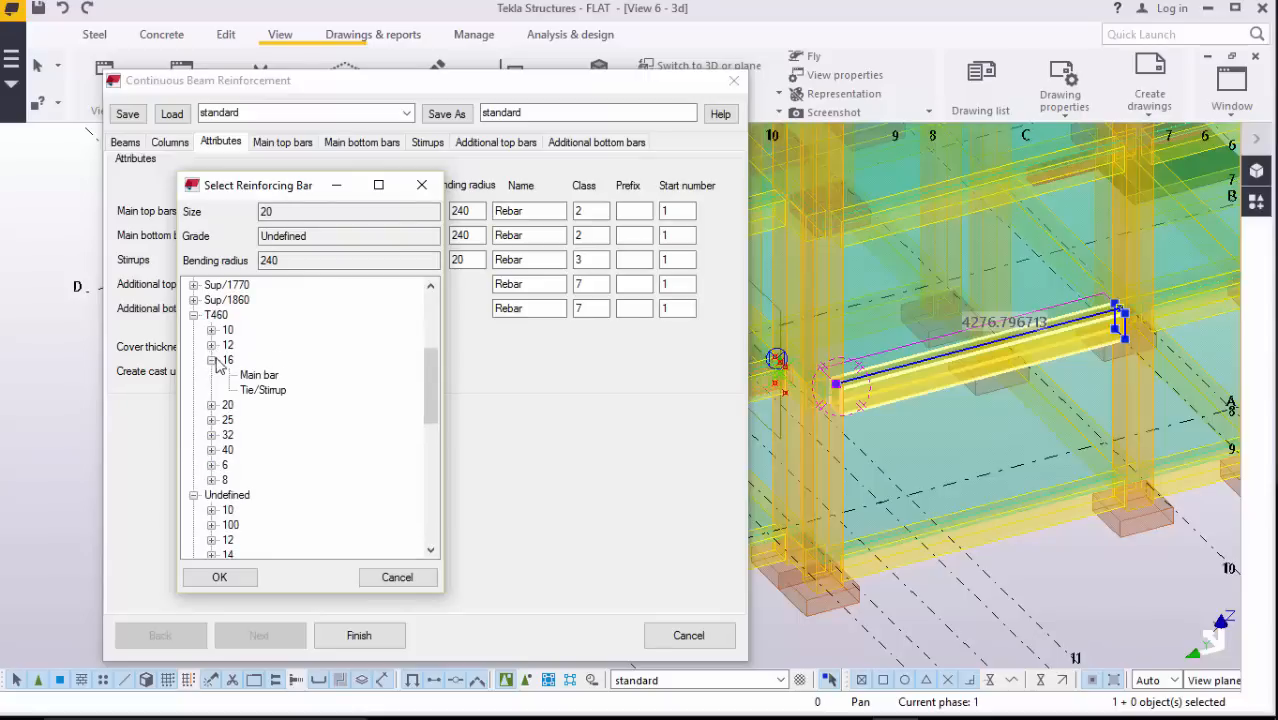
click(260, 376)
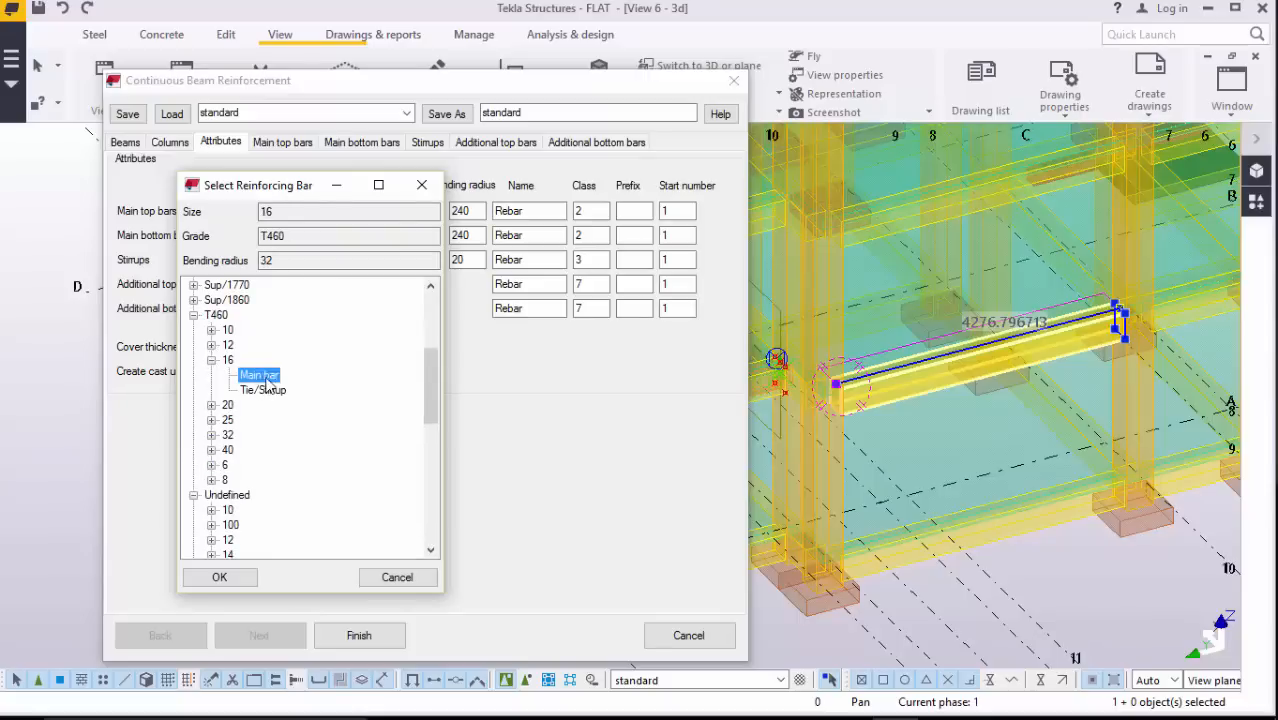
click(235, 577)
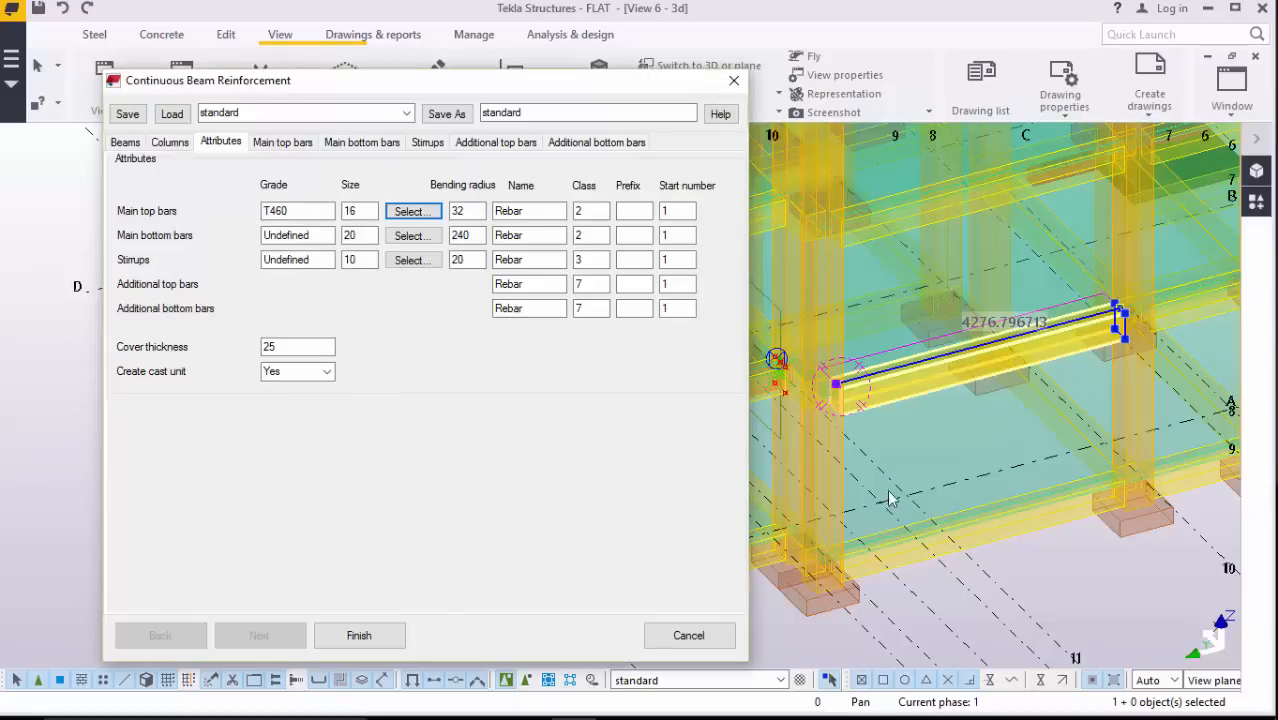
Step: Set the main bottom bars to grade T460, size 16, using the main bar type
click(422, 235)
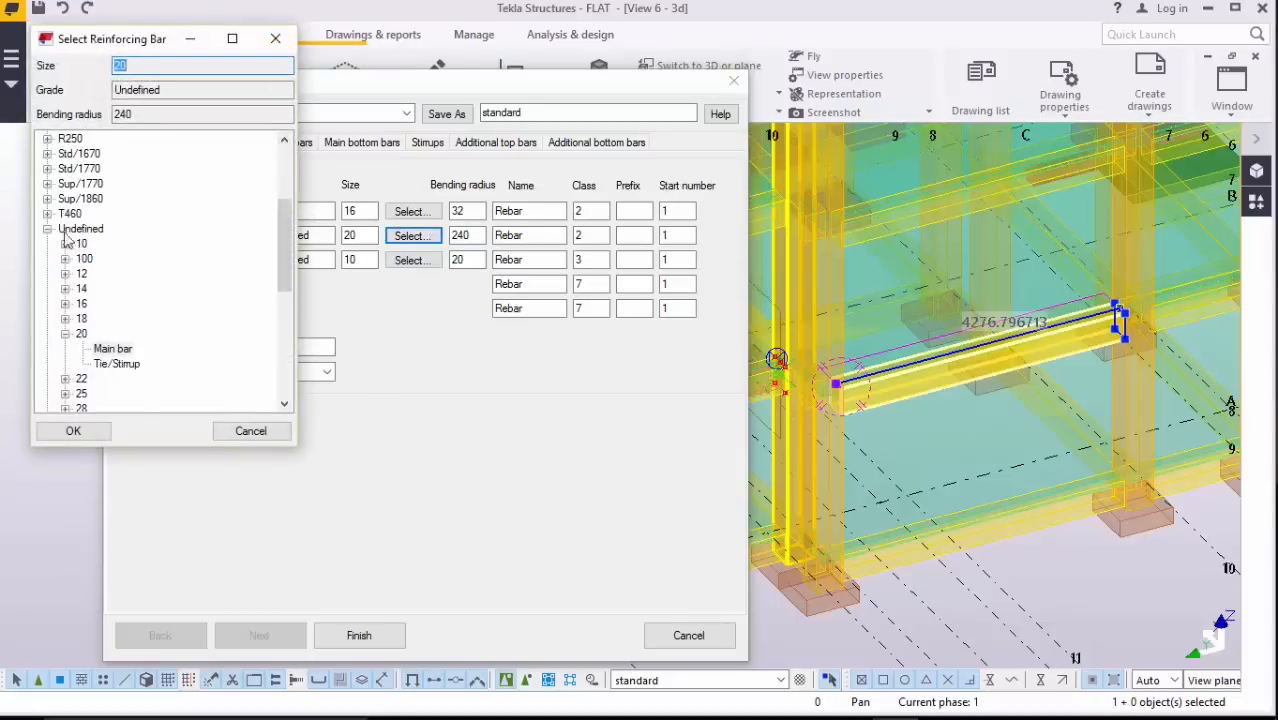
click(47, 213)
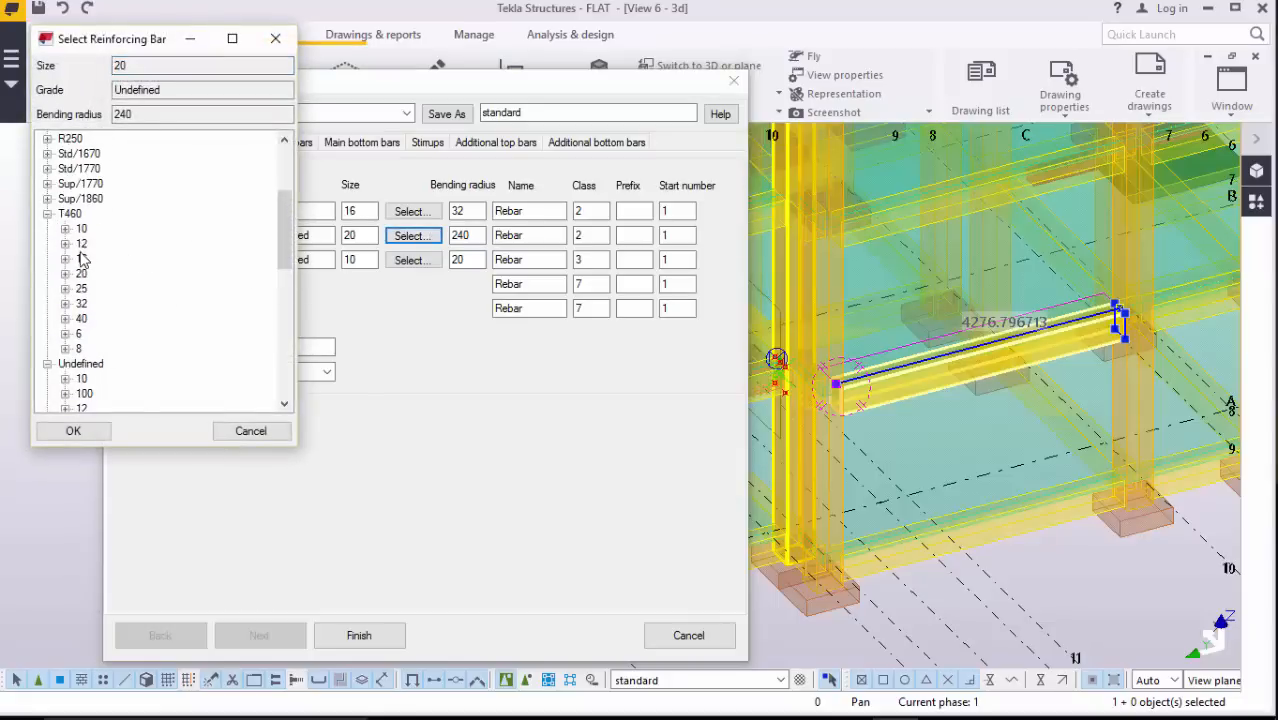
click(64, 259)
click(112, 274)
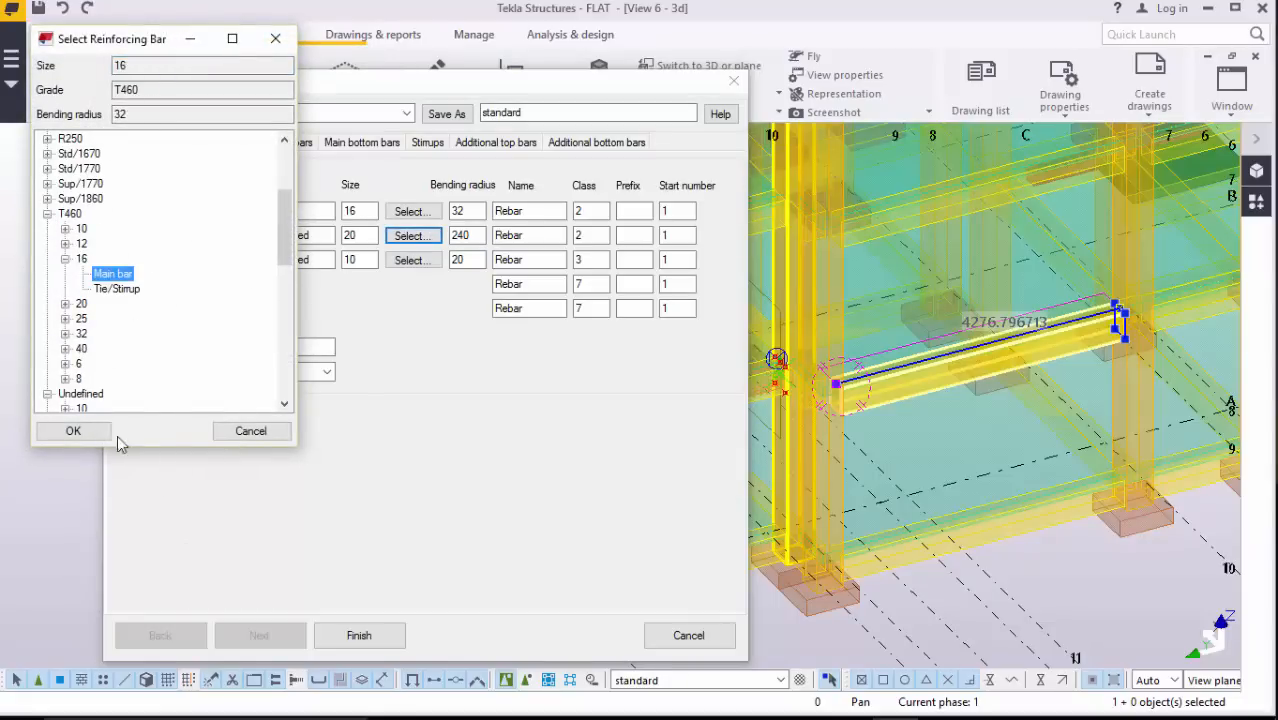
click(73, 430)
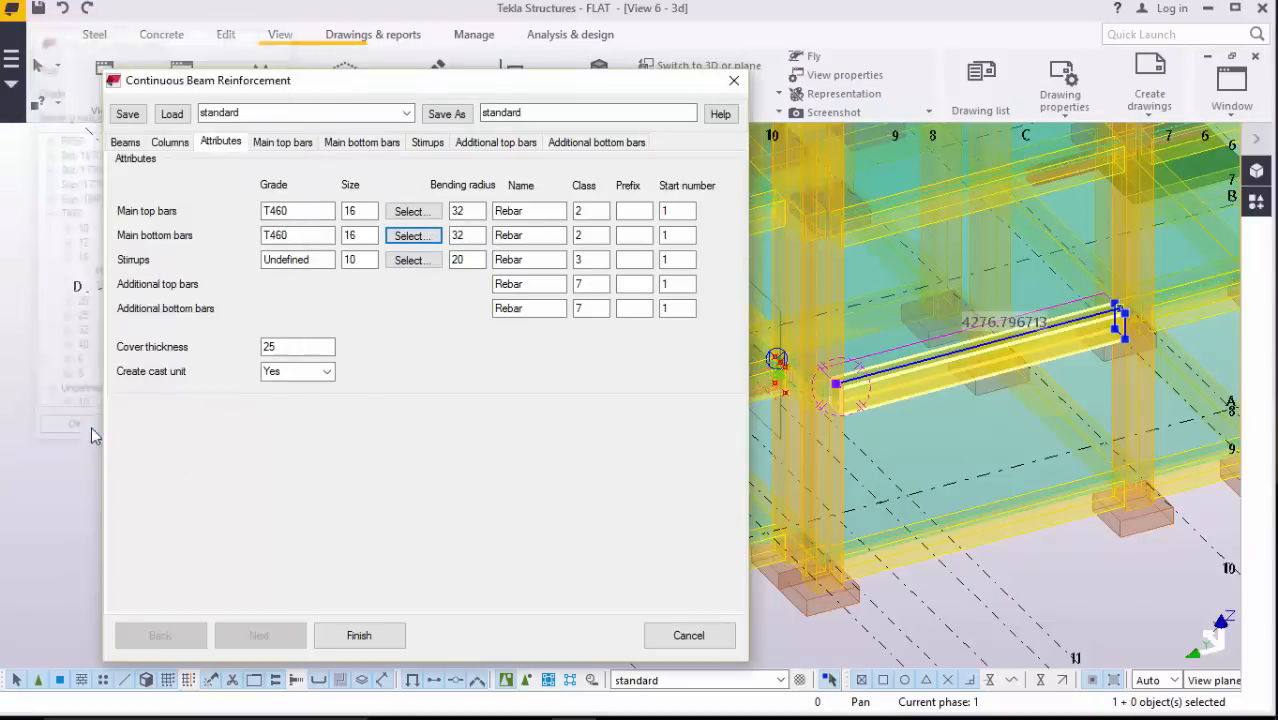
Step: Set the stirrups to grade T460, size 12, using the Tie/Stirrup type
click(412, 260)
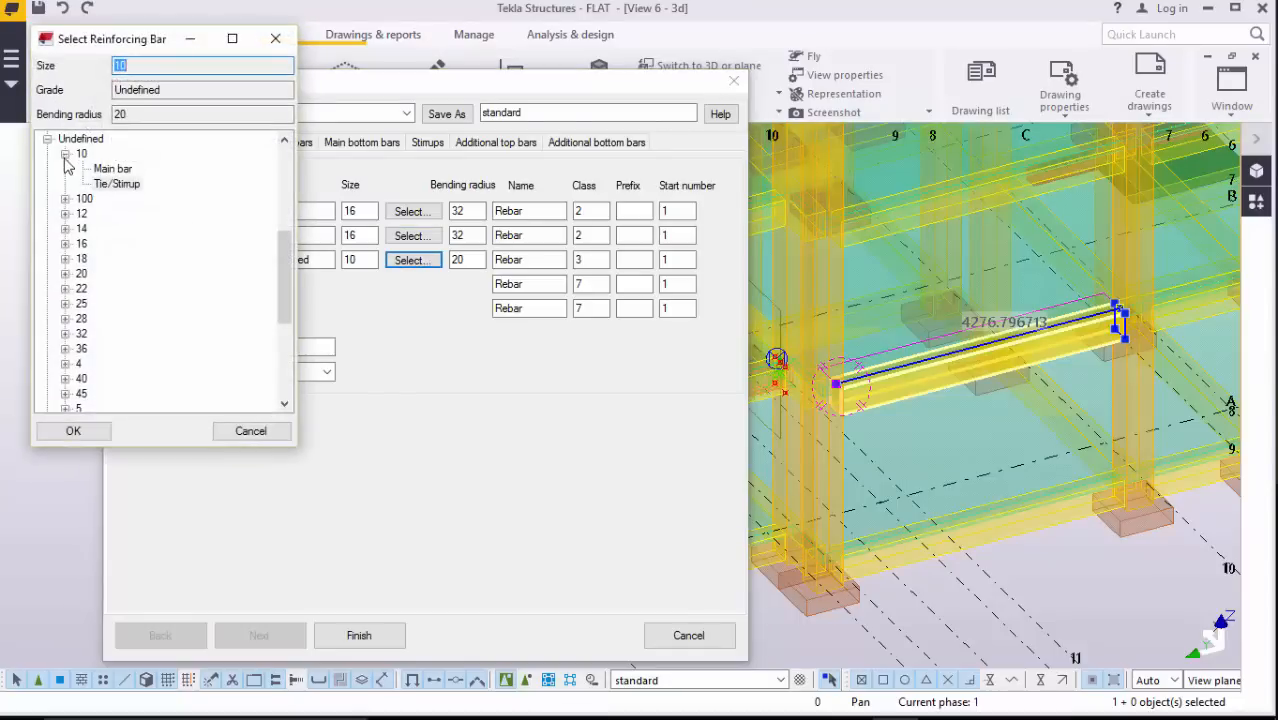
scroll(70, 185, up, 2)
click(47, 214)
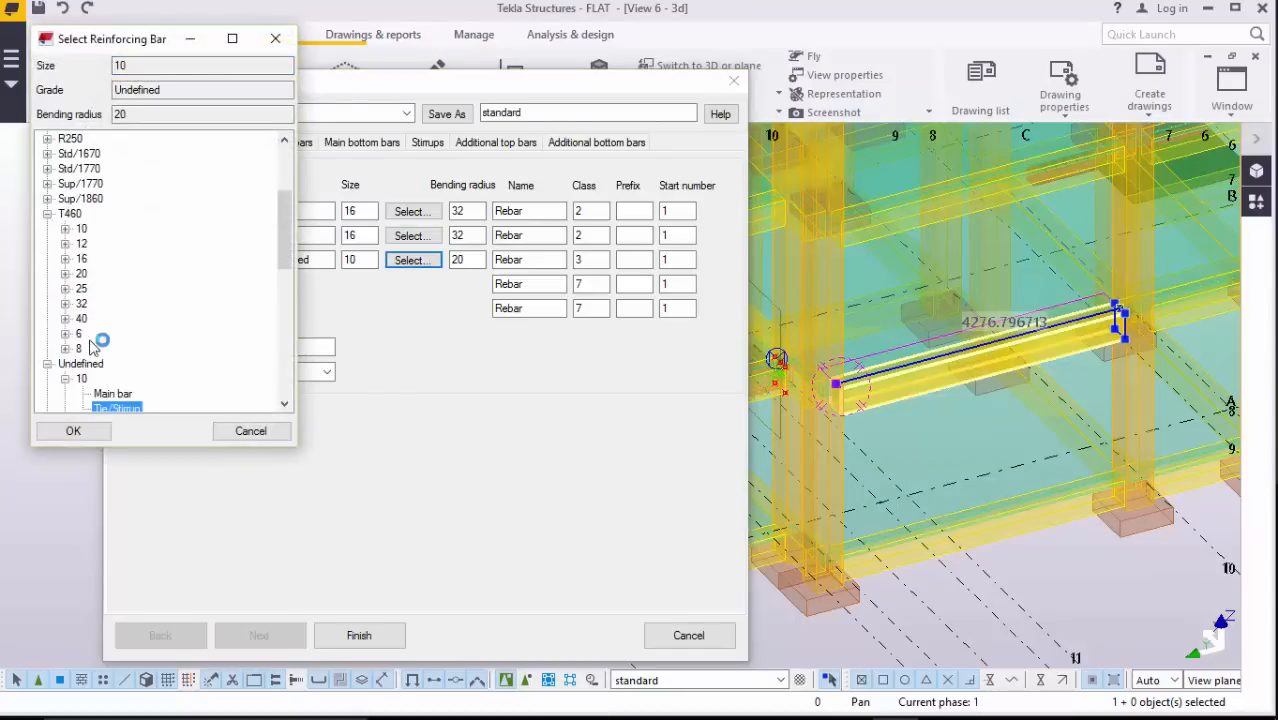
click(65, 244)
click(117, 273)
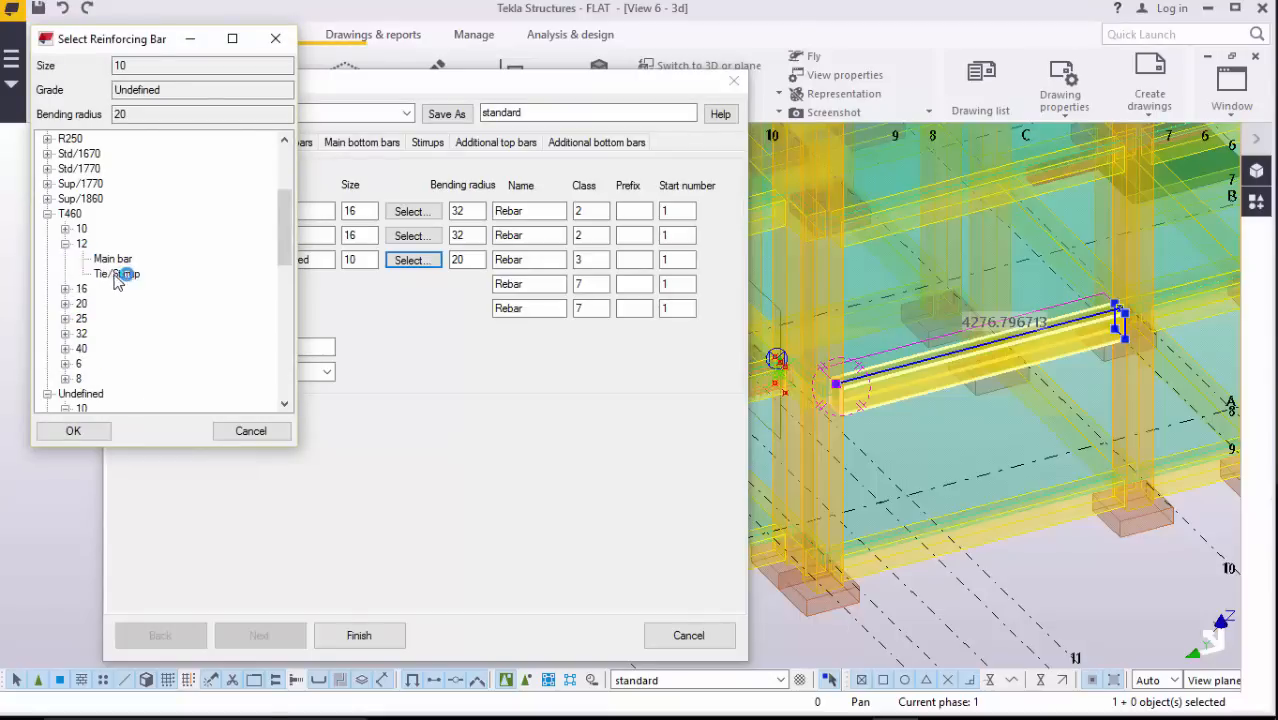
click(98, 431)
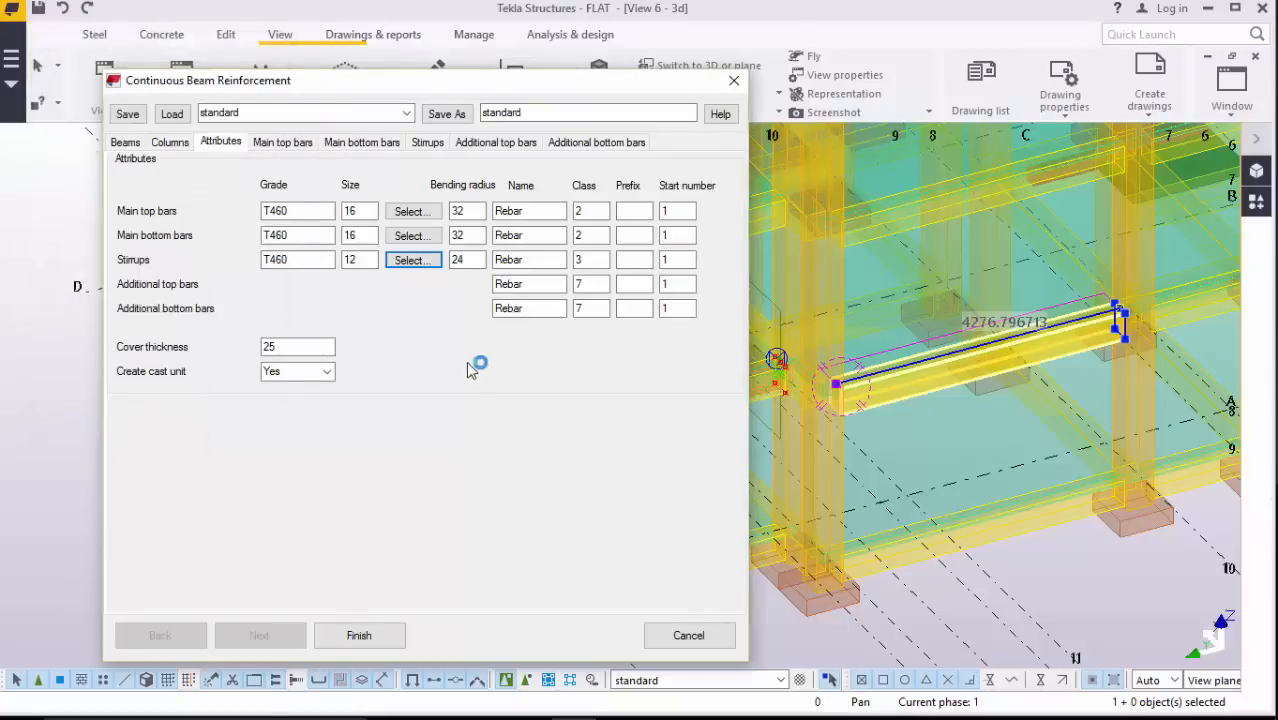
Step: Set the end bend length to 100 for the main top bars and the main bottom bars
click(282, 142)
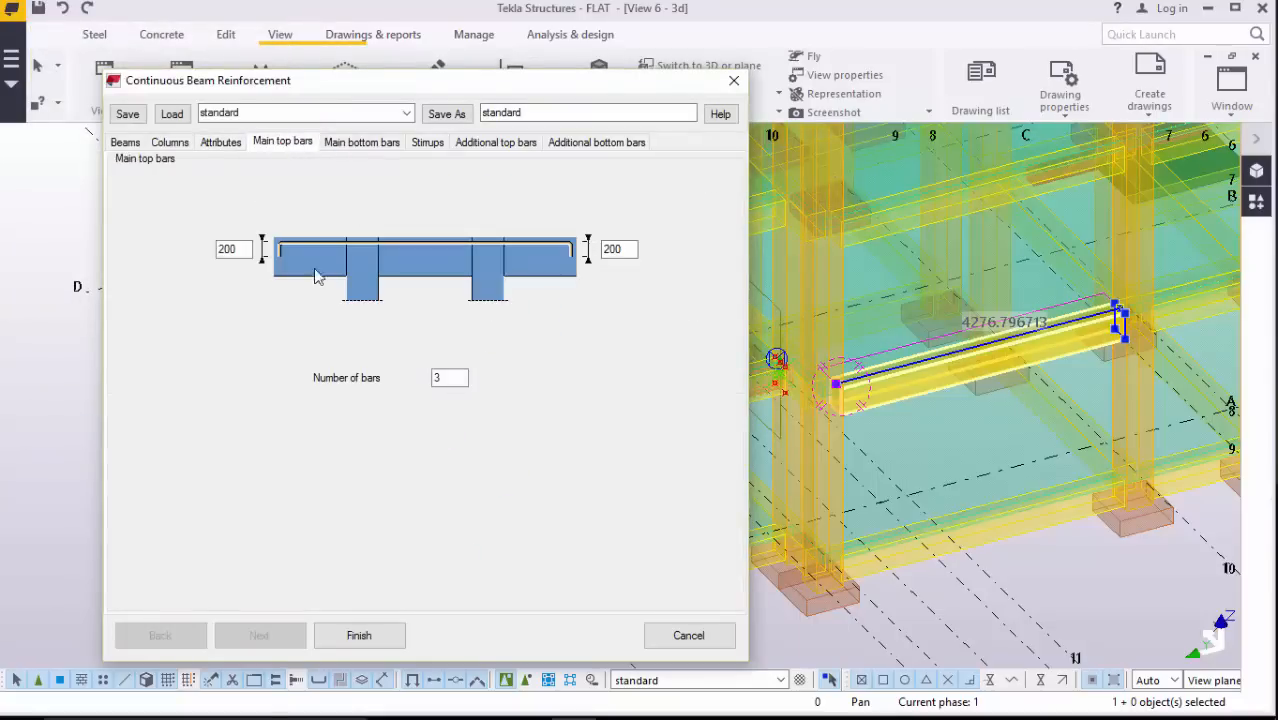
double_click(239, 249)
text(100)
double_click(617, 249)
click(361, 143)
double_click(283, 258)
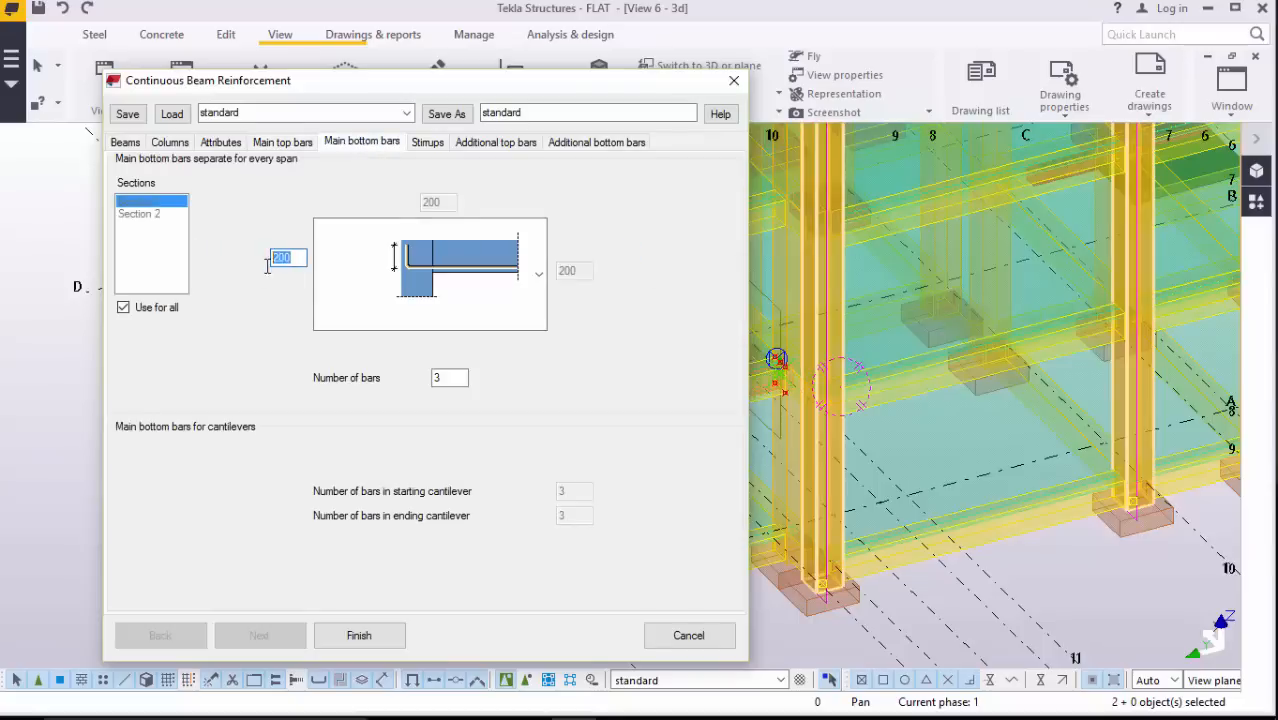
text(100)
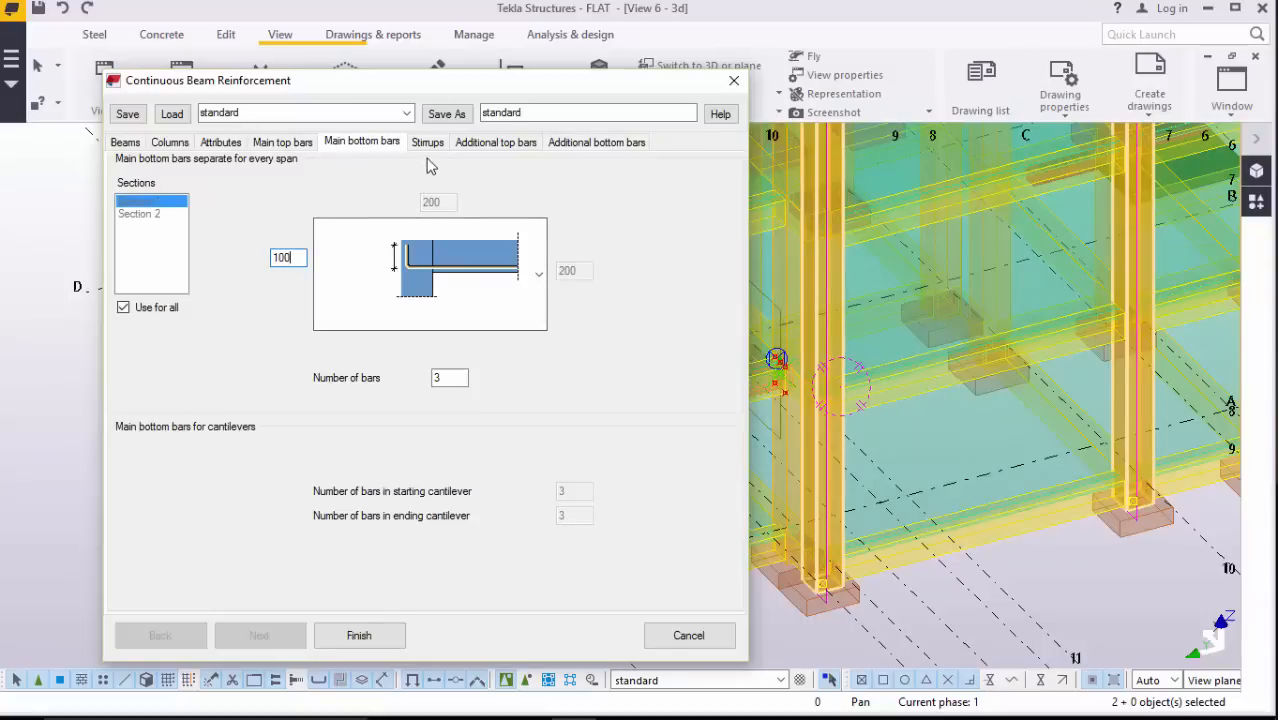
Step: Make the main stirrup spacing symmetric
click(427, 143)
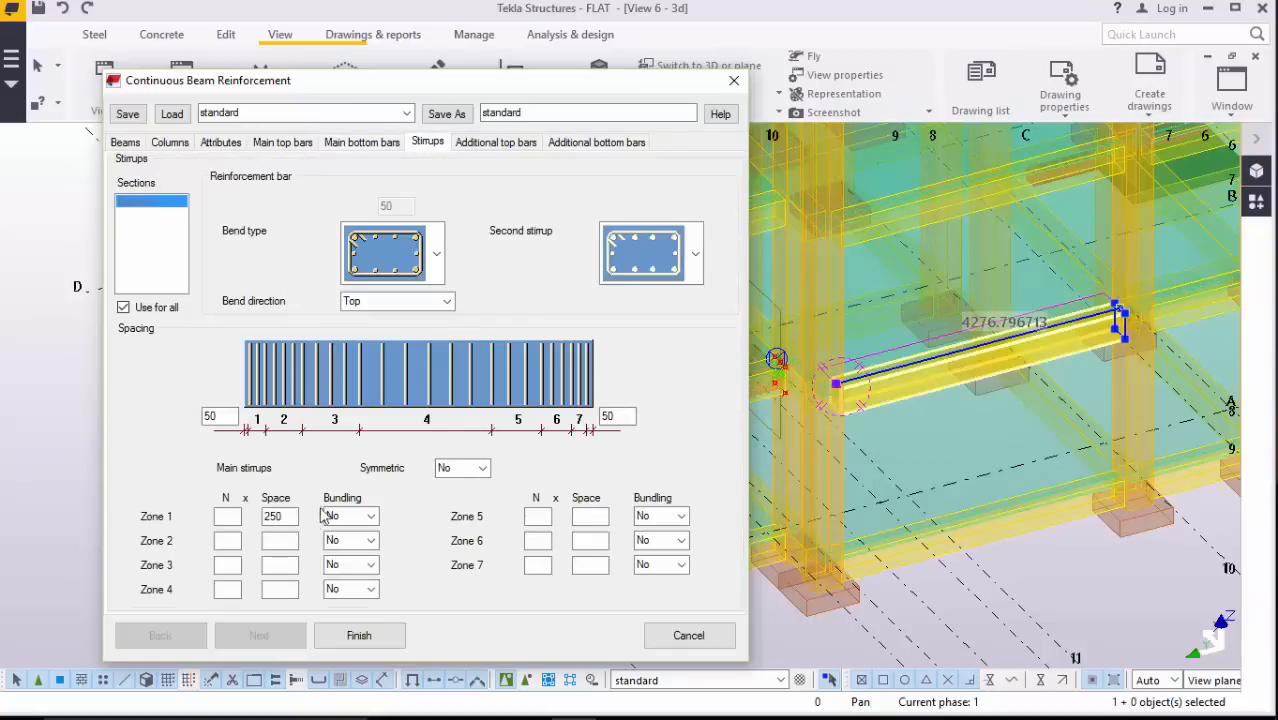
click(482, 468)
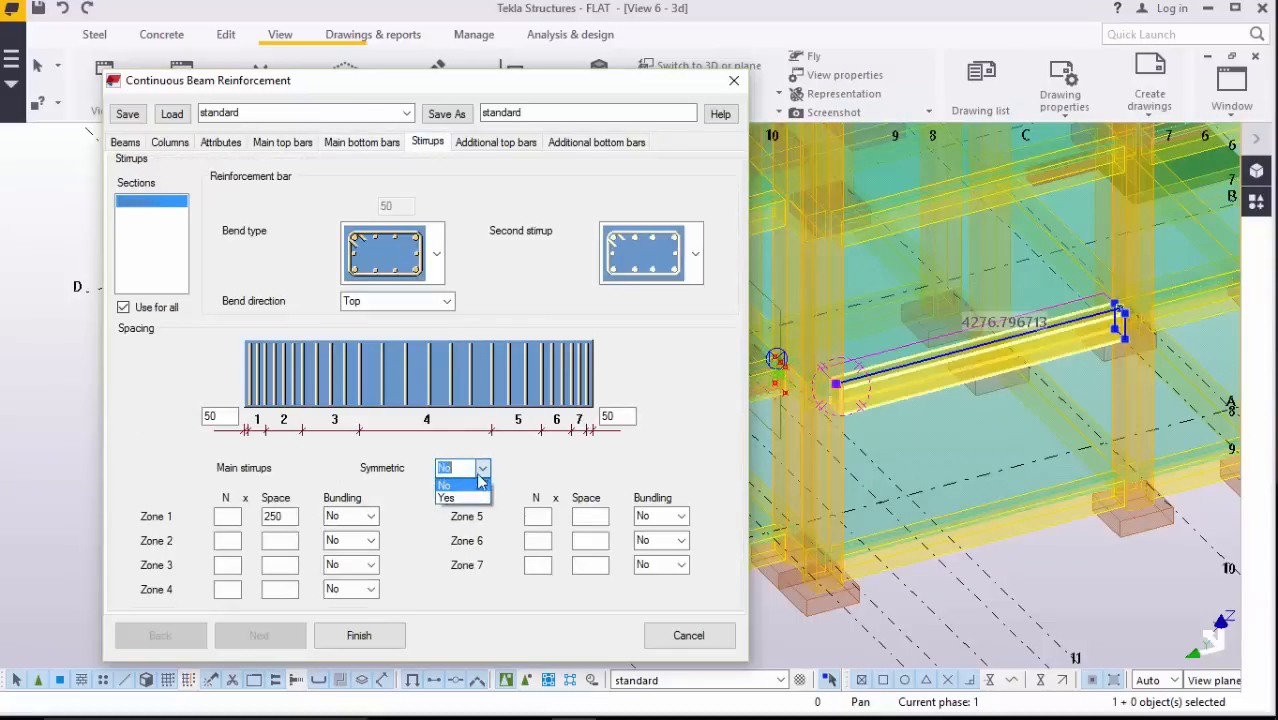
click(455, 492)
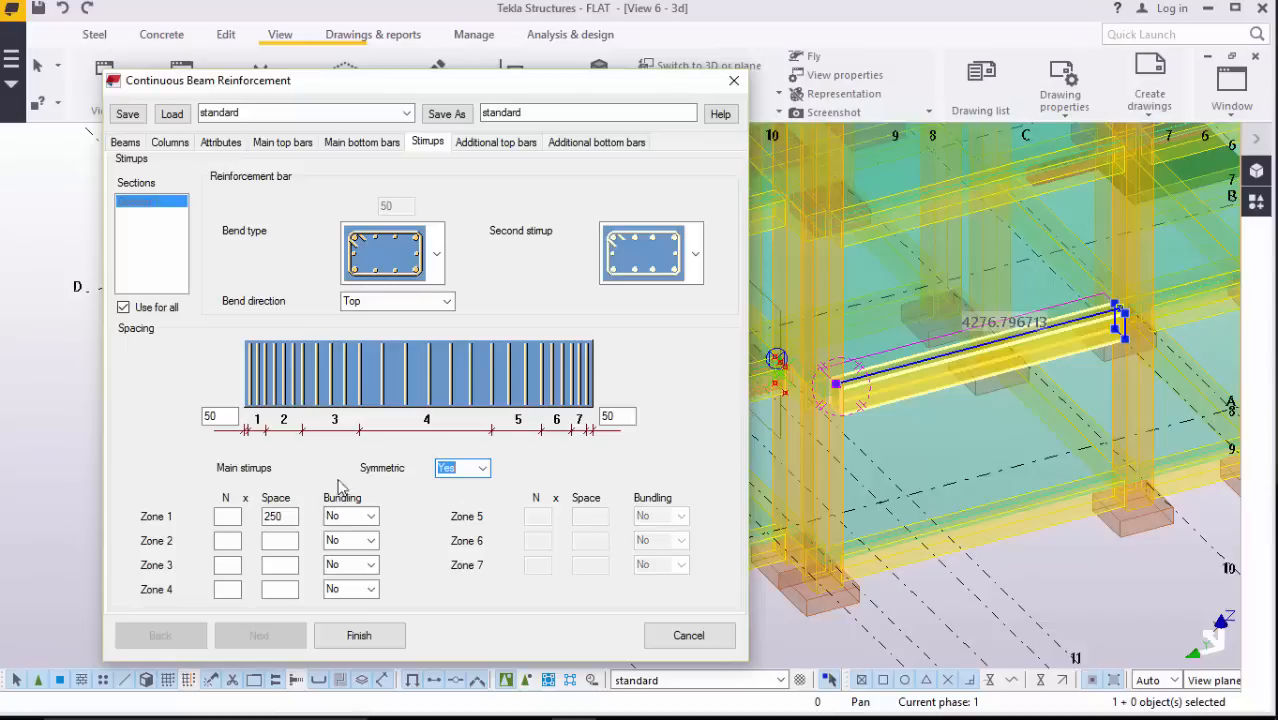
Step: Set the stirrup spacing to 200 in zones 1 to 4, generate the beam reinforcement and close the component dialog
double_click(289, 513)
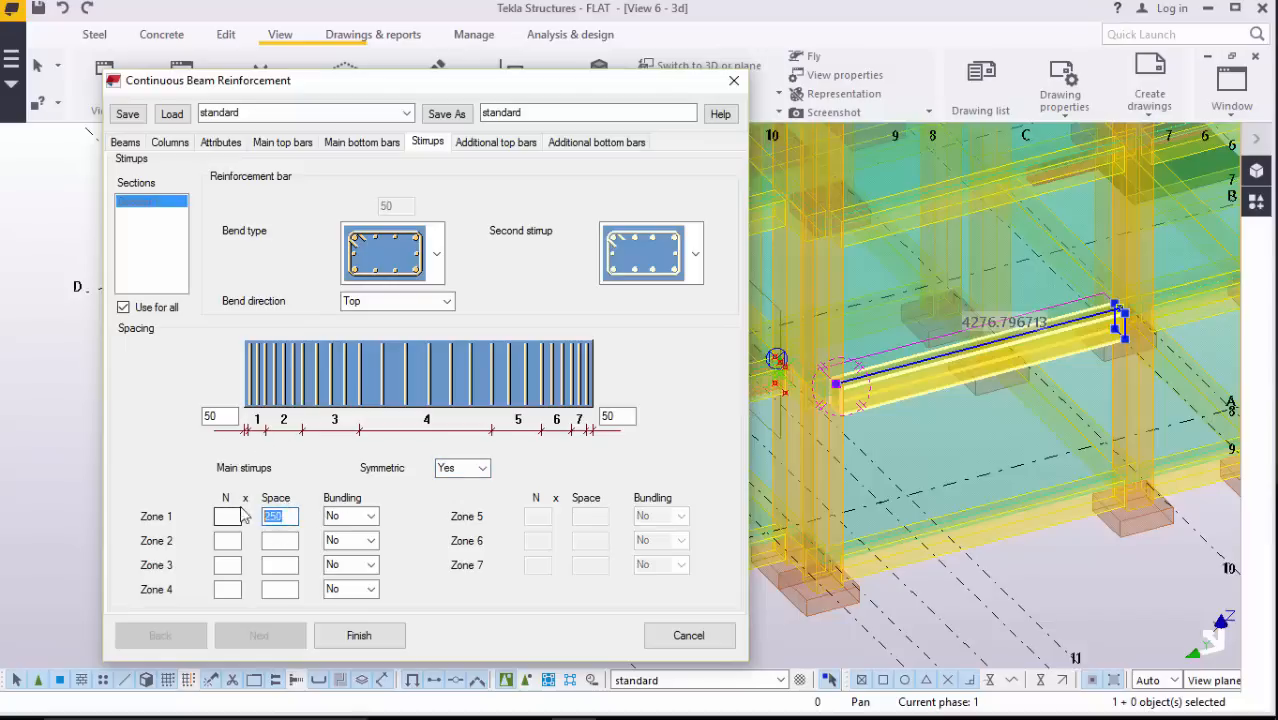
text(200)
click(283, 540)
text(200)
click(291, 563)
text(200)
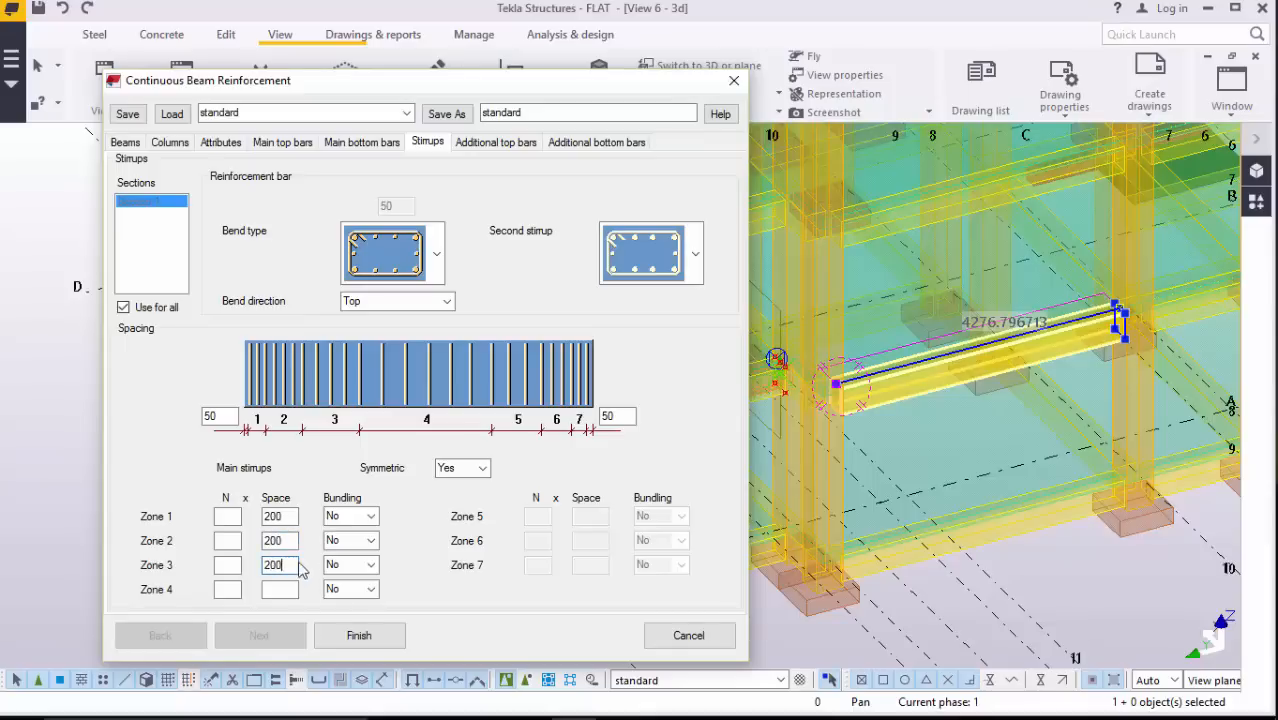
click(289, 589)
text(200)
click(380, 636)
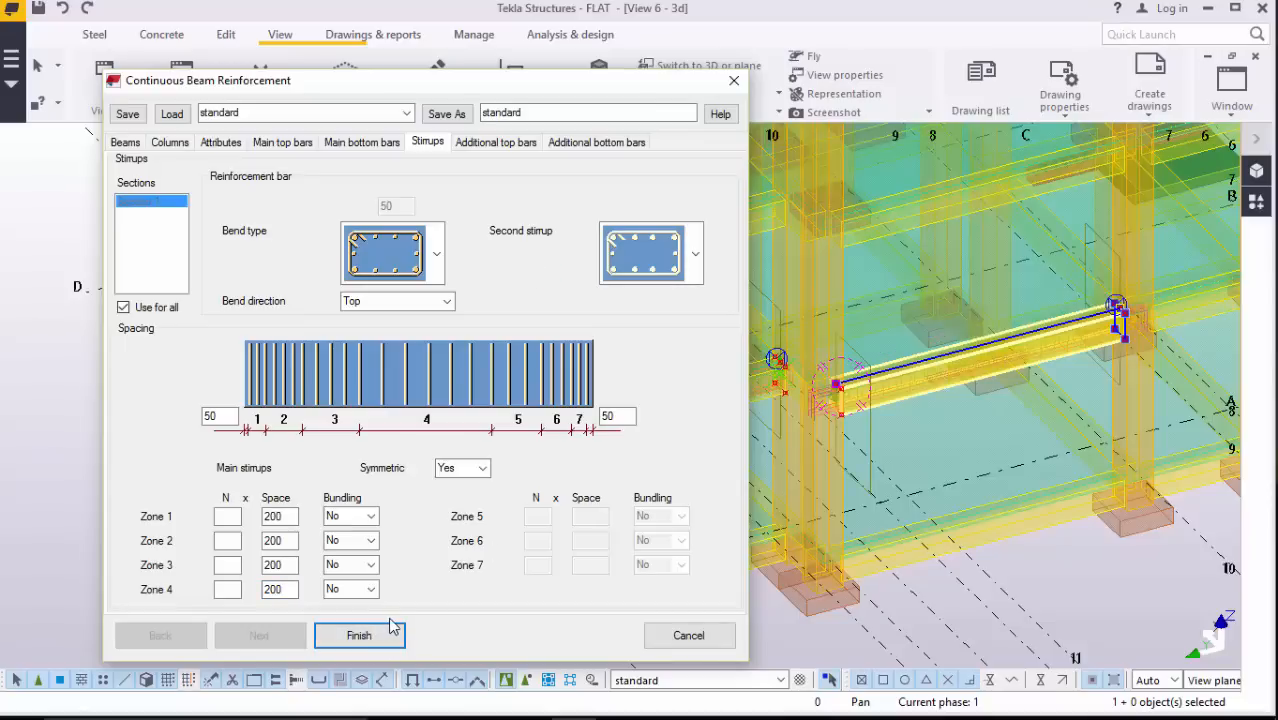
click(735, 80)
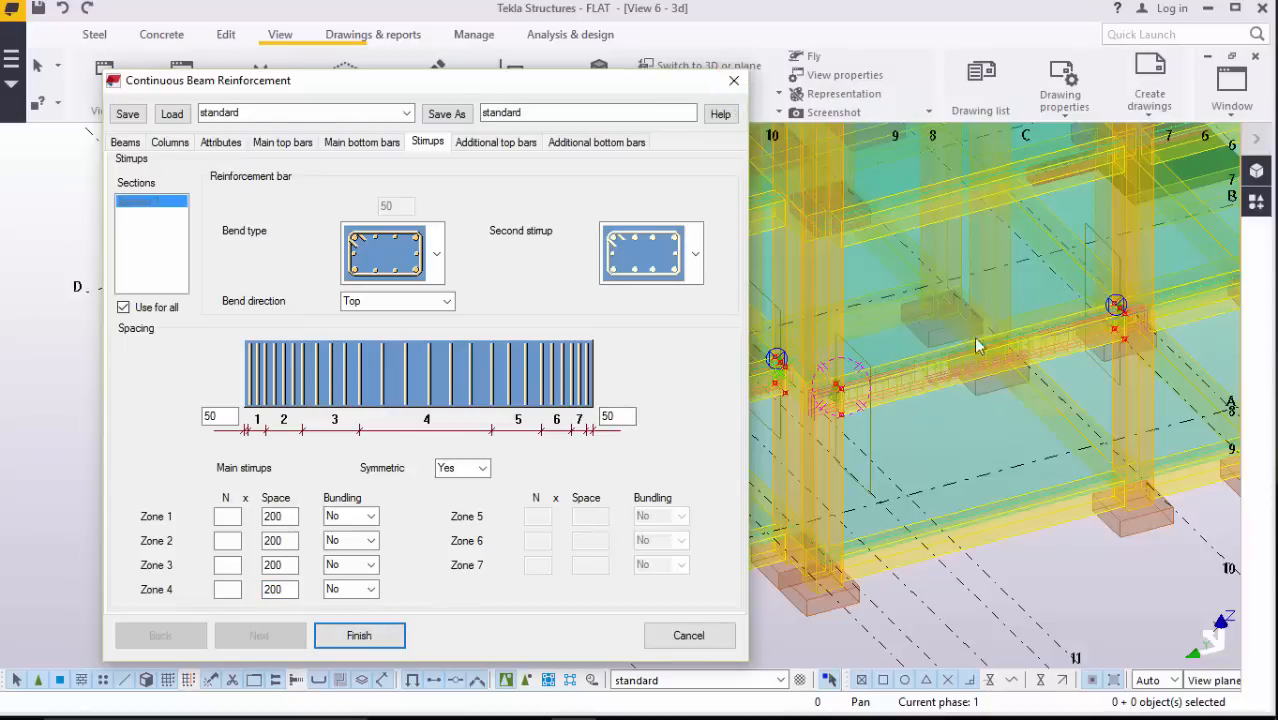
Step: Modify the generated stirrups so that zones 1, 2 and 3 each have a stirrup count of 0
scroll(945, 401, up, 10)
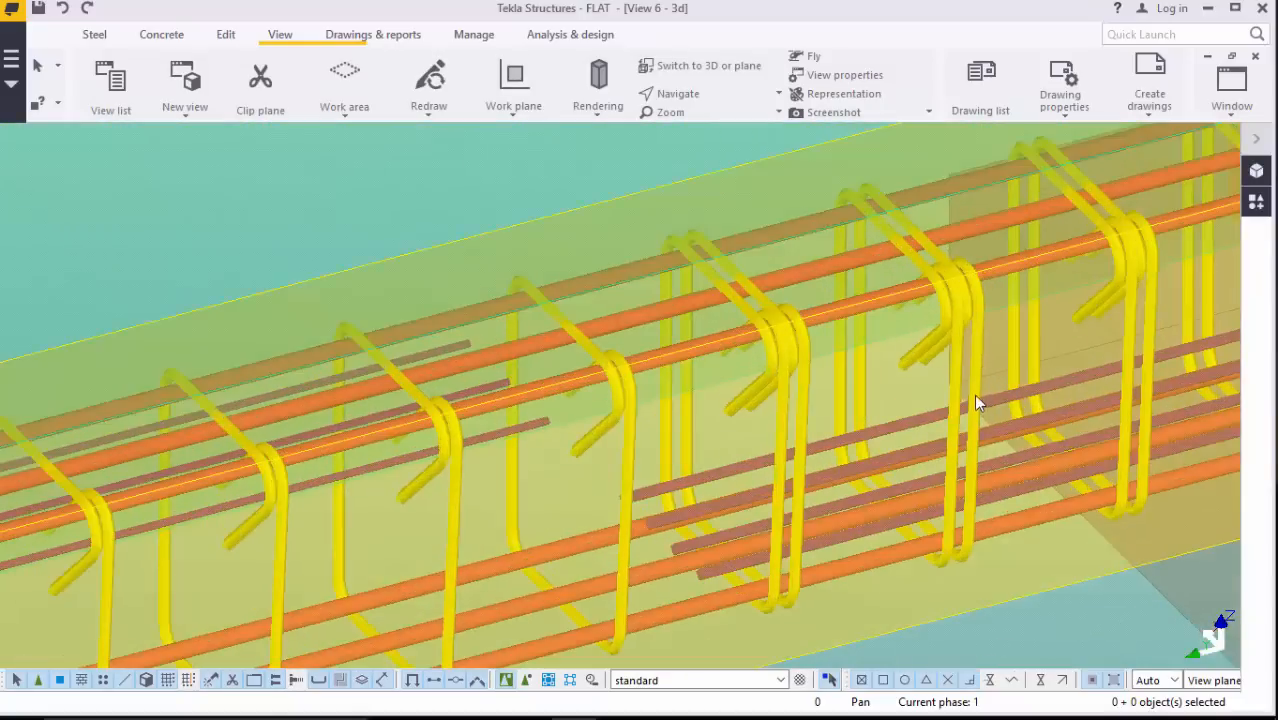
double_click(974, 392)
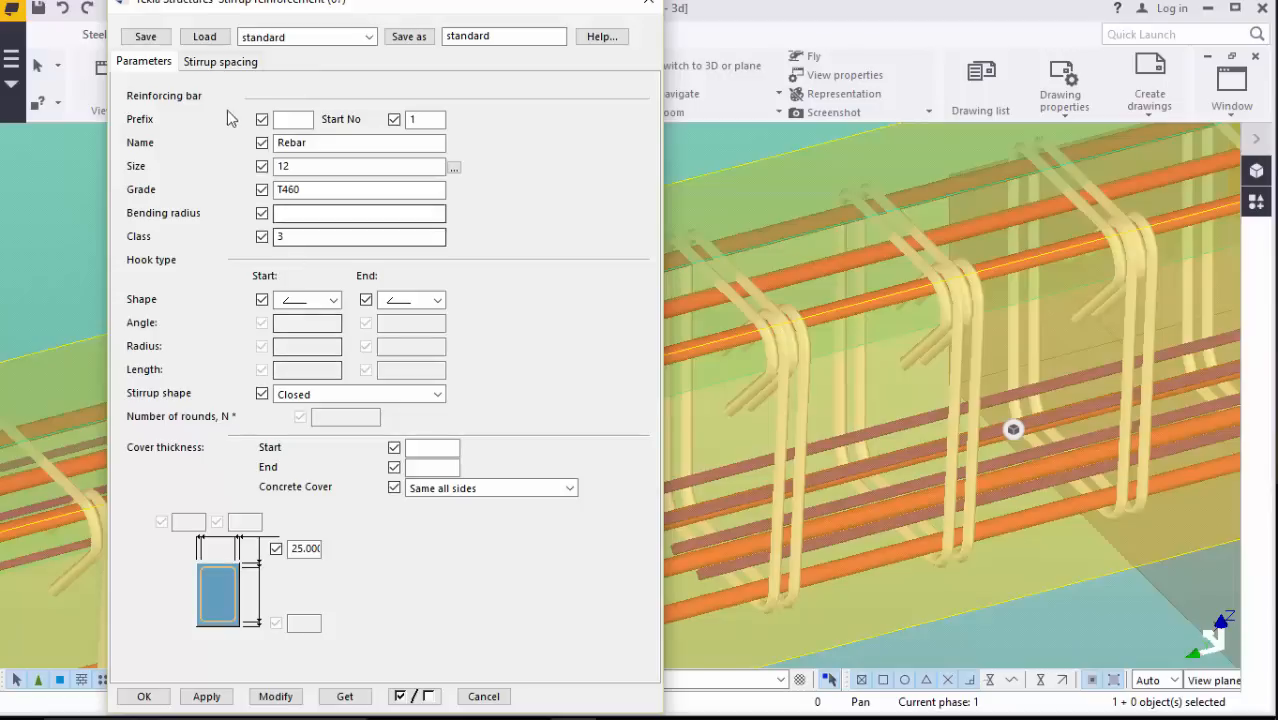
click(220, 62)
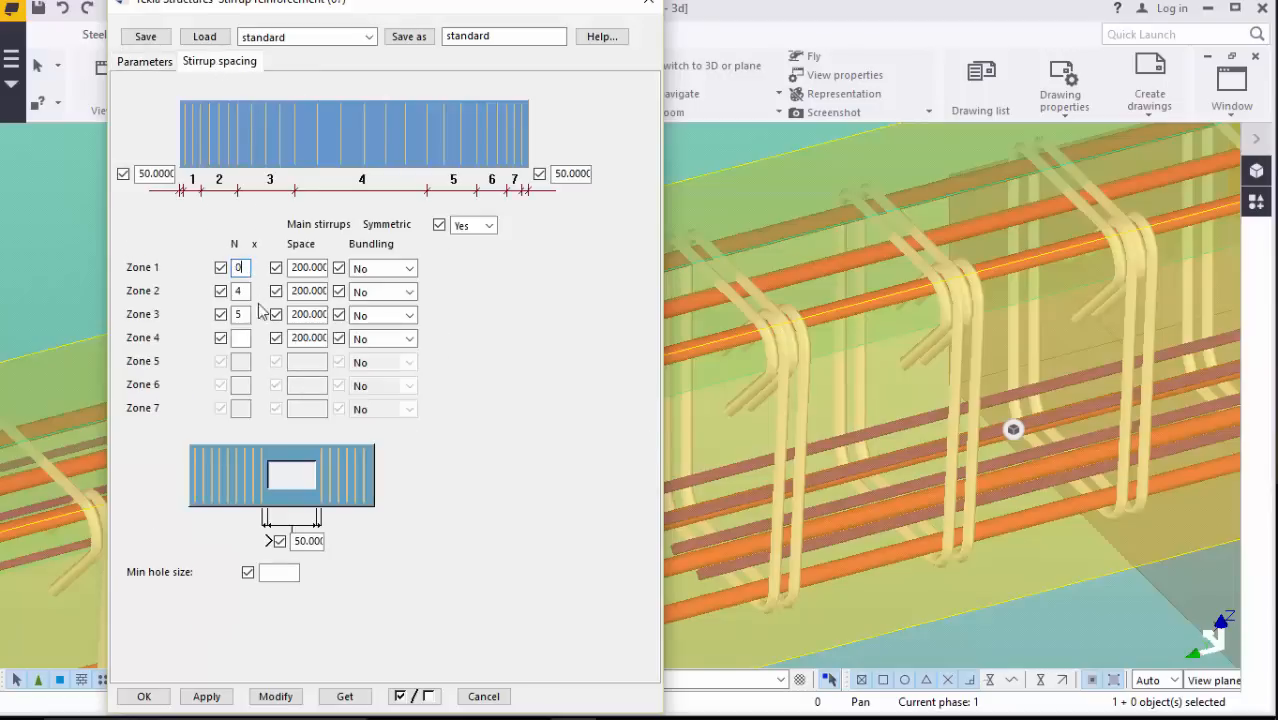
text(00)
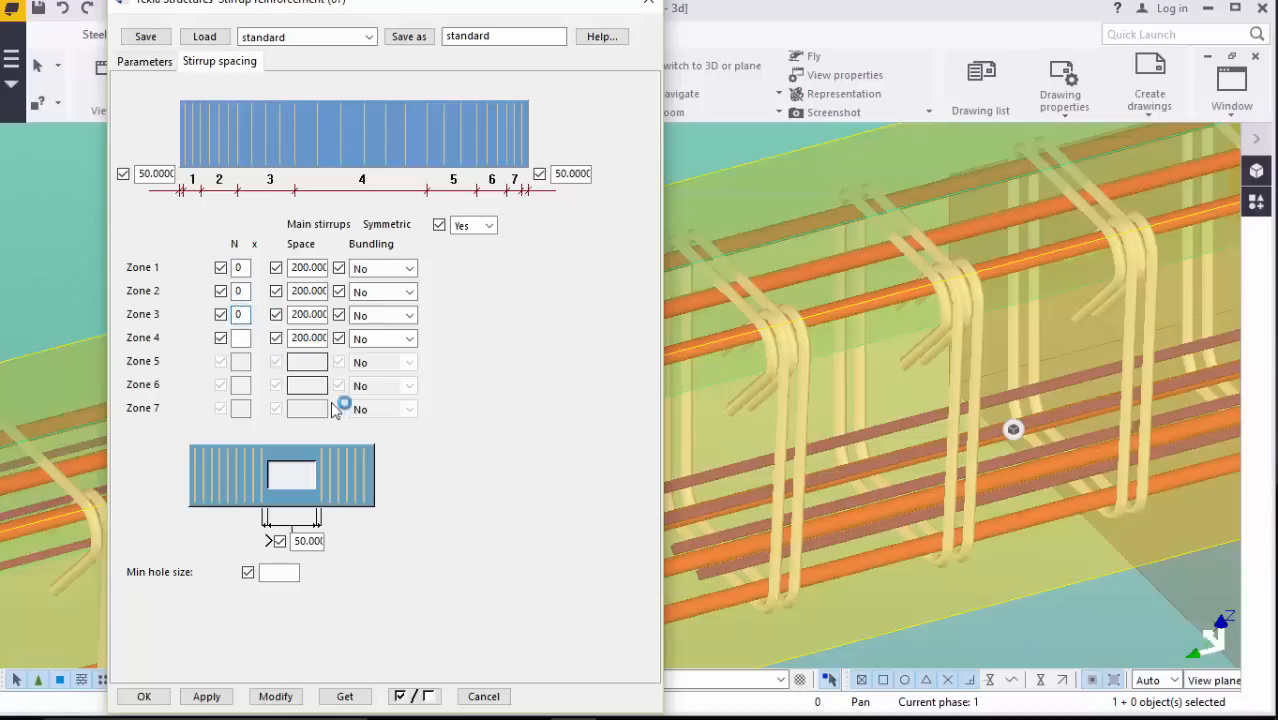
click(285, 696)
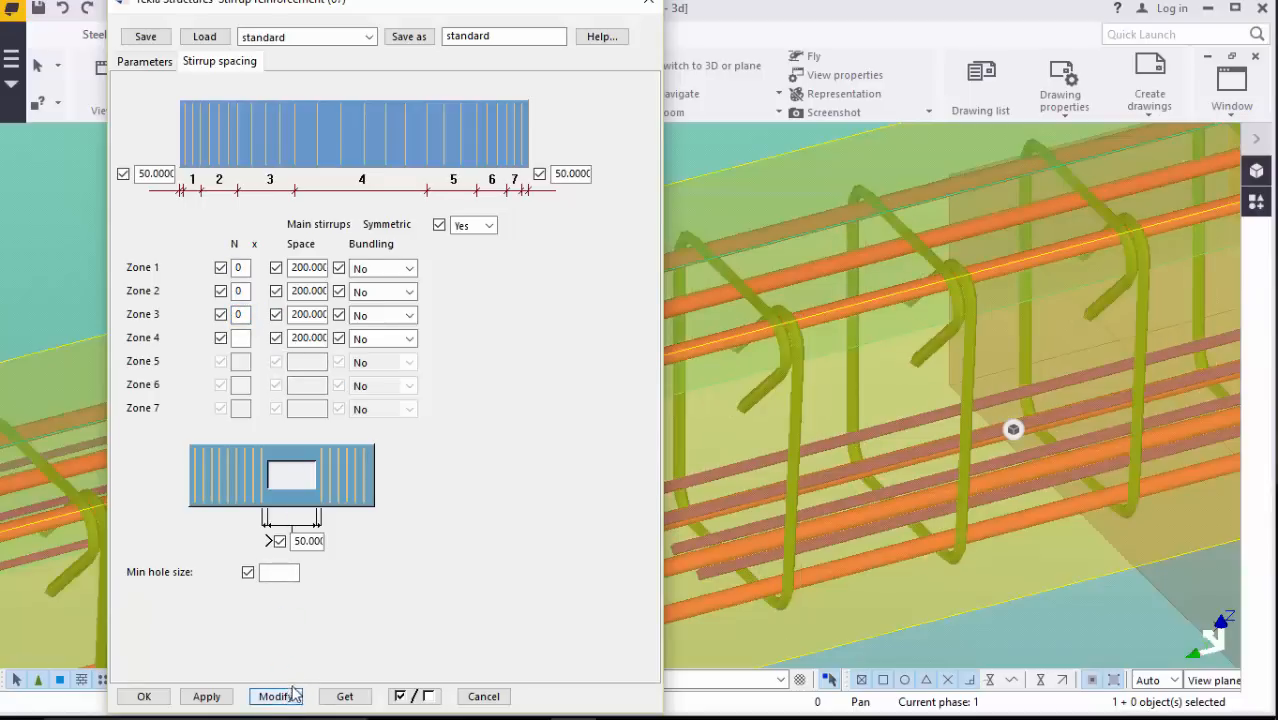
click(150, 696)
Step: Delete the additional bottom bars and the additional top bars from the beam
scroll(676, 383, down, 5)
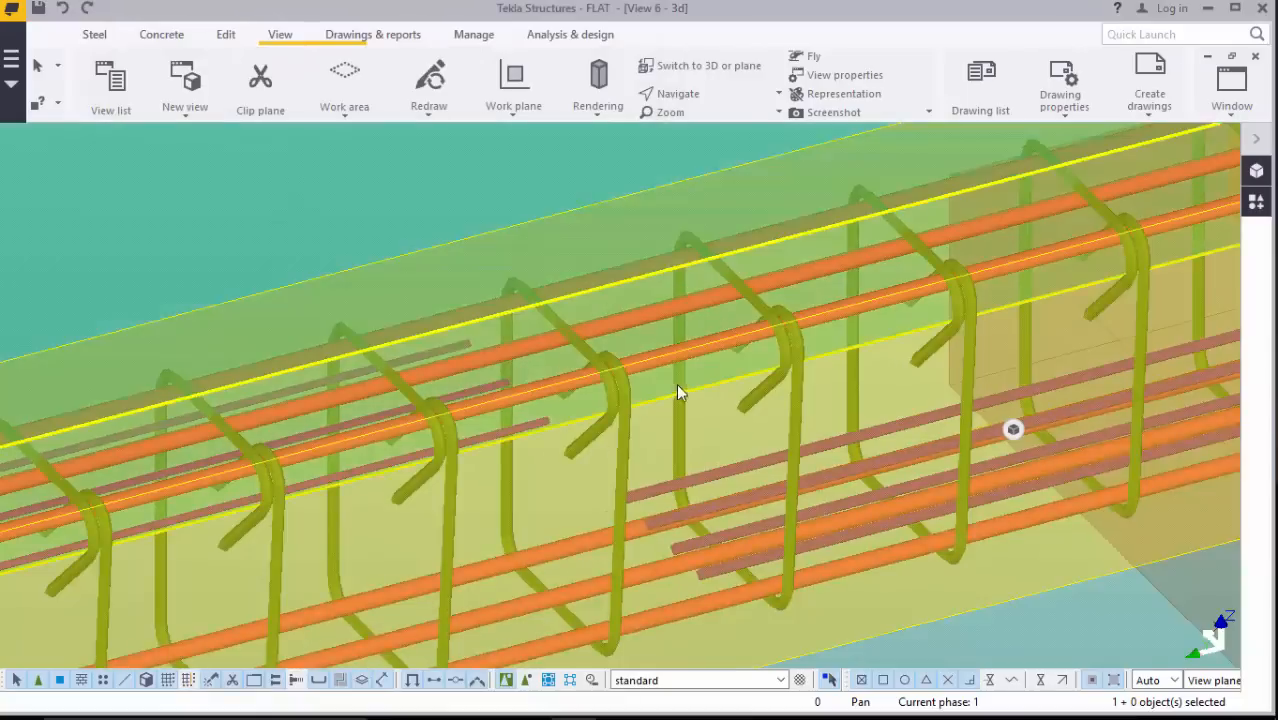
right_click(676, 478)
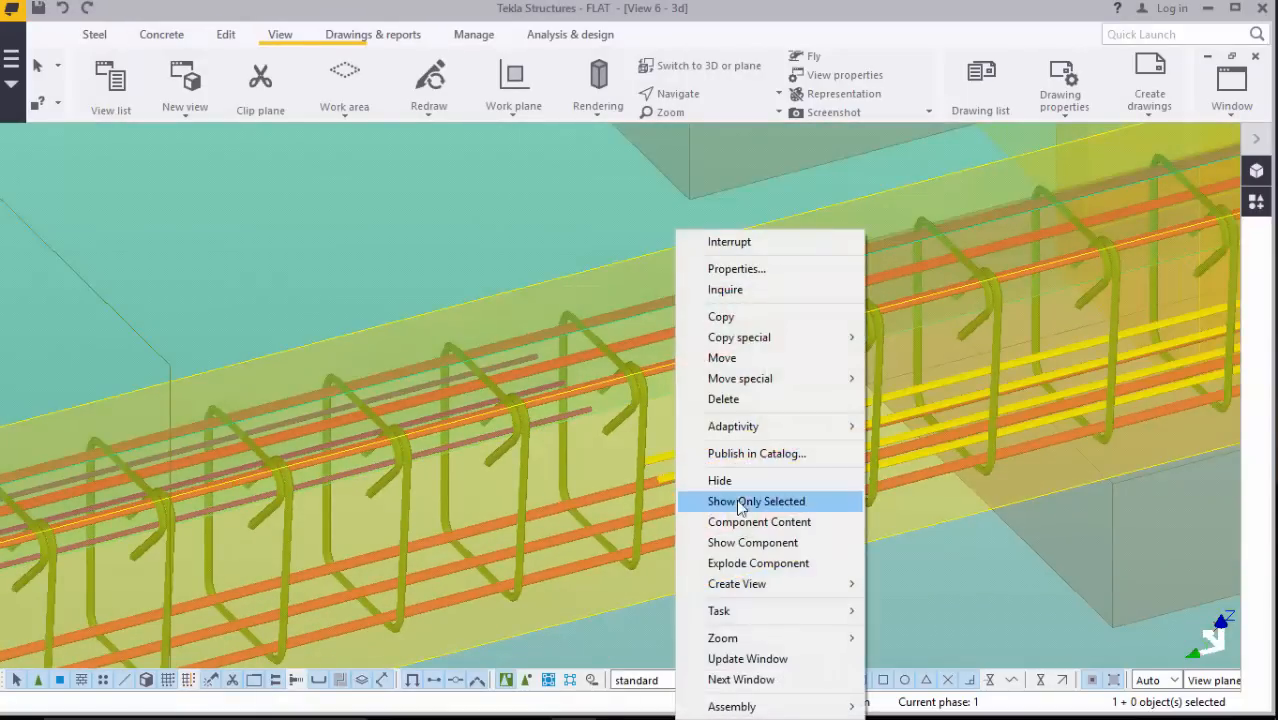
click(745, 399)
click(564, 412)
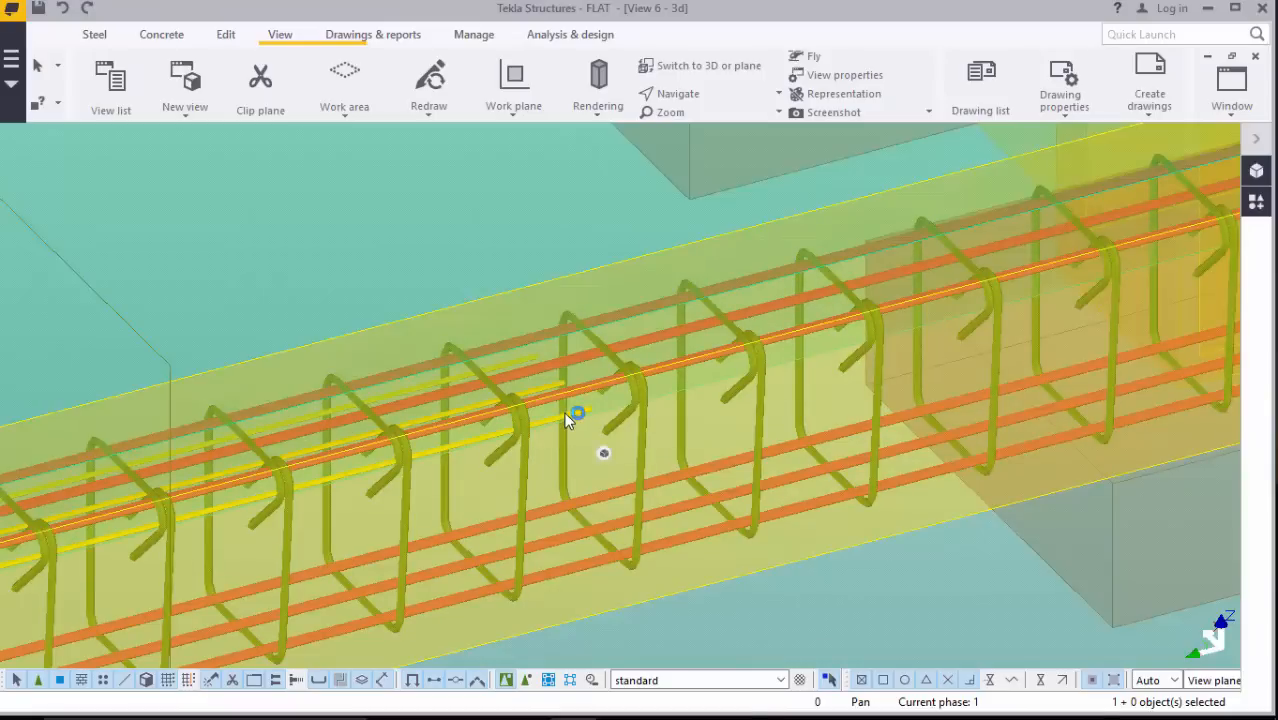
right_click(564, 412)
click(612, 399)
scroll(681, 415, down, 5)
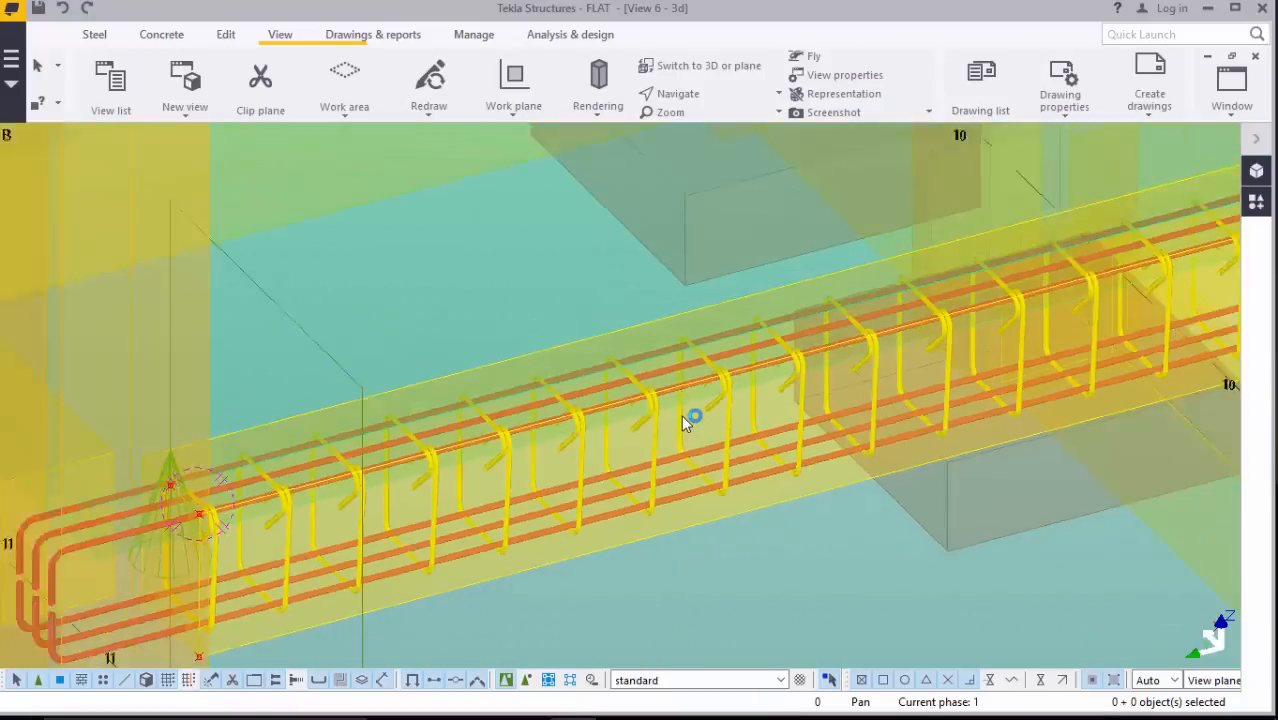
Step: Set the cover thickness at both ends of the main top bars to -150 and apply the modification
scroll(476, 490, up, 8)
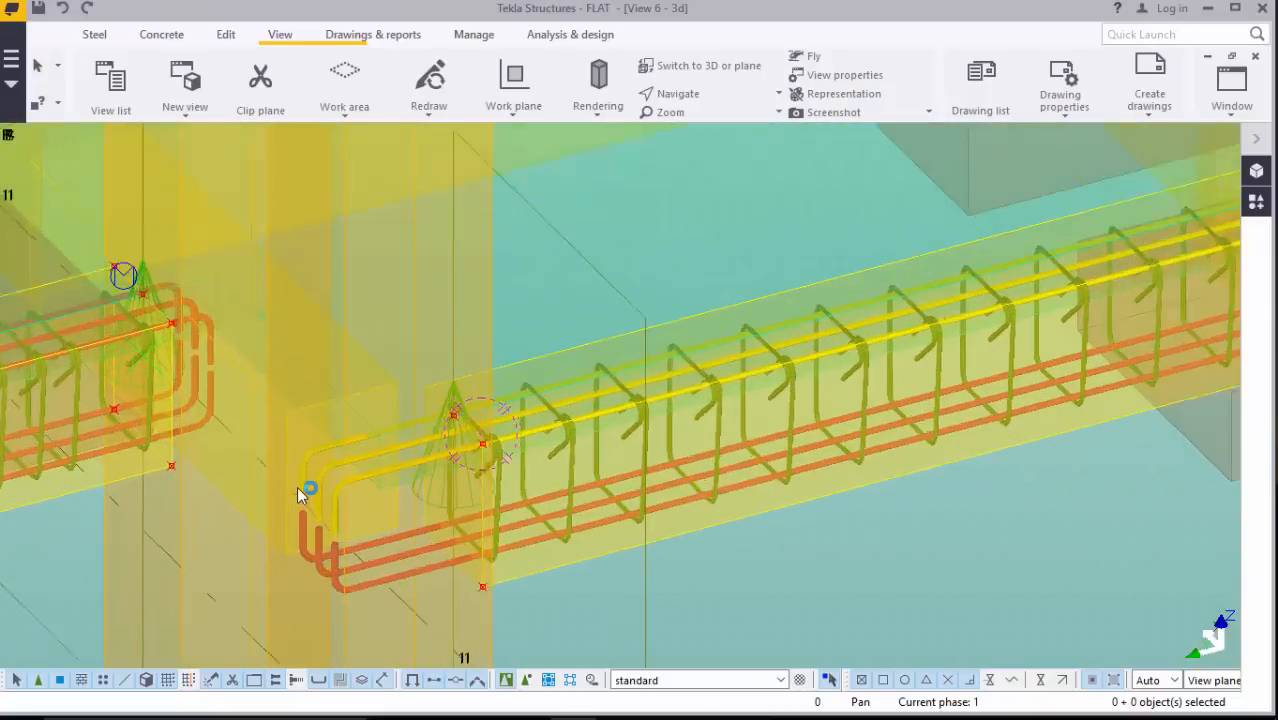
double_click(386, 475)
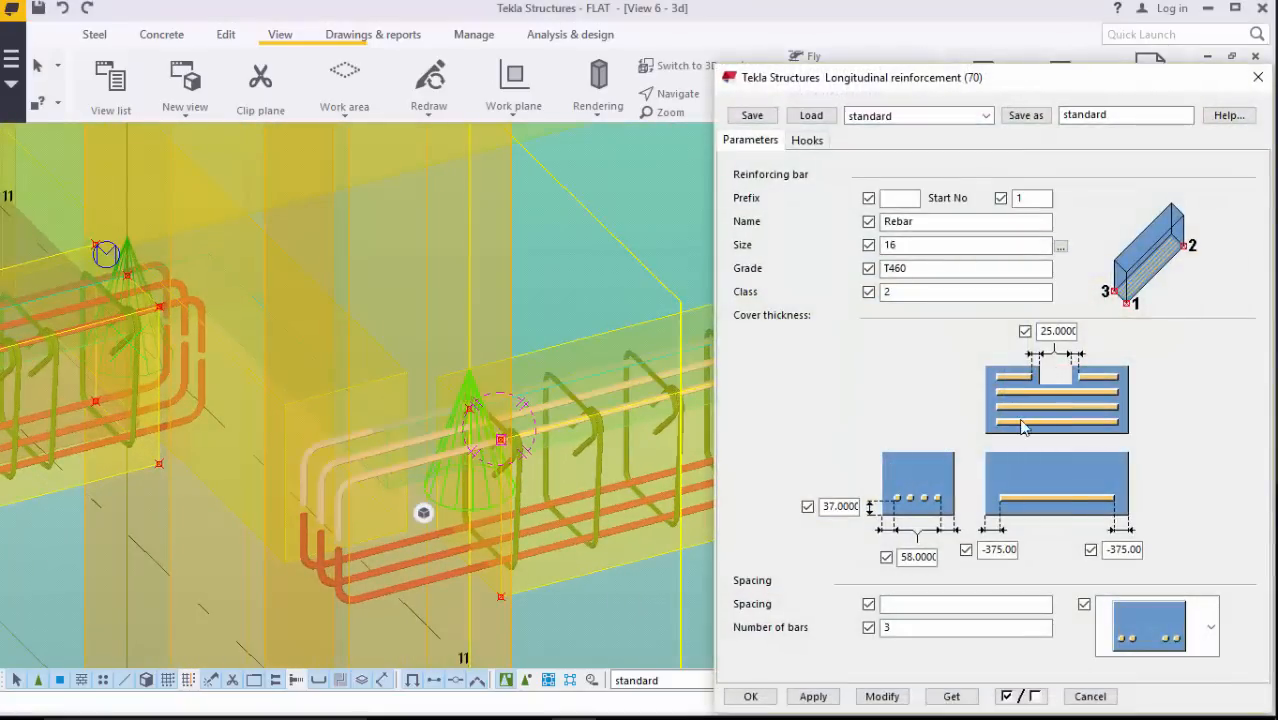
click(1128, 549)
key(BackSpace)
key(BackSpace)
key(BackSpace)
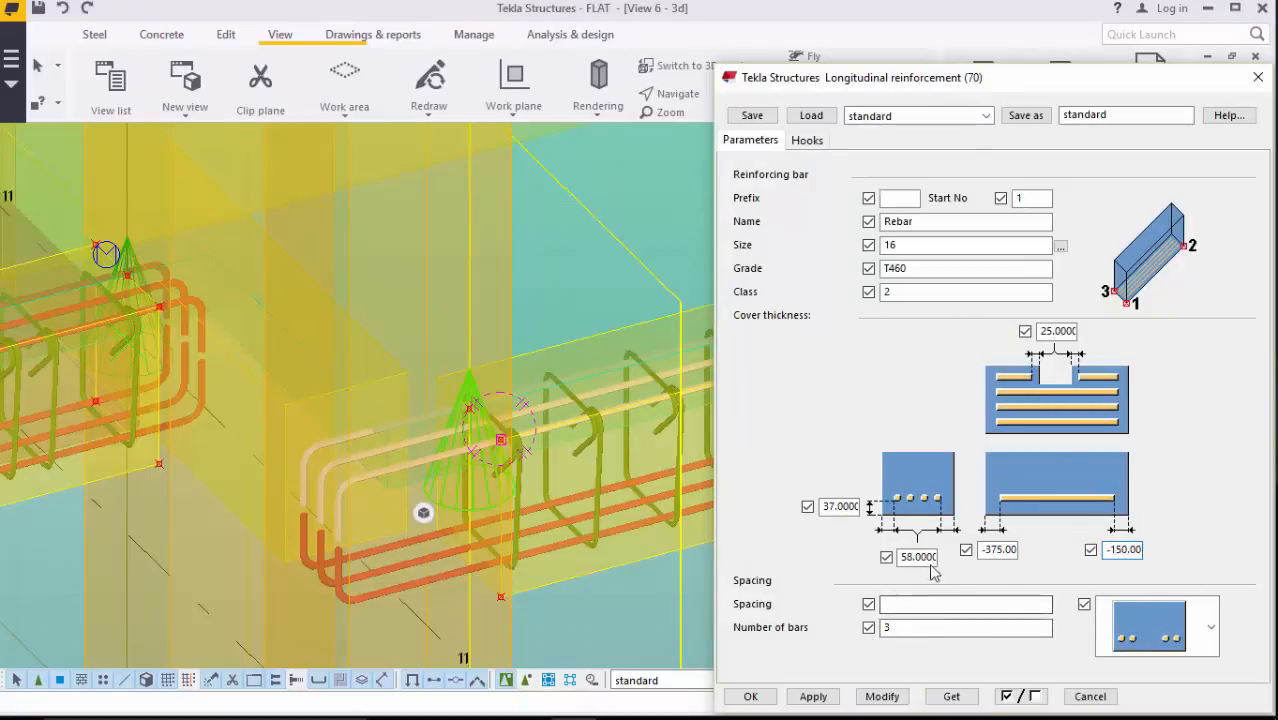
click(1001, 549)
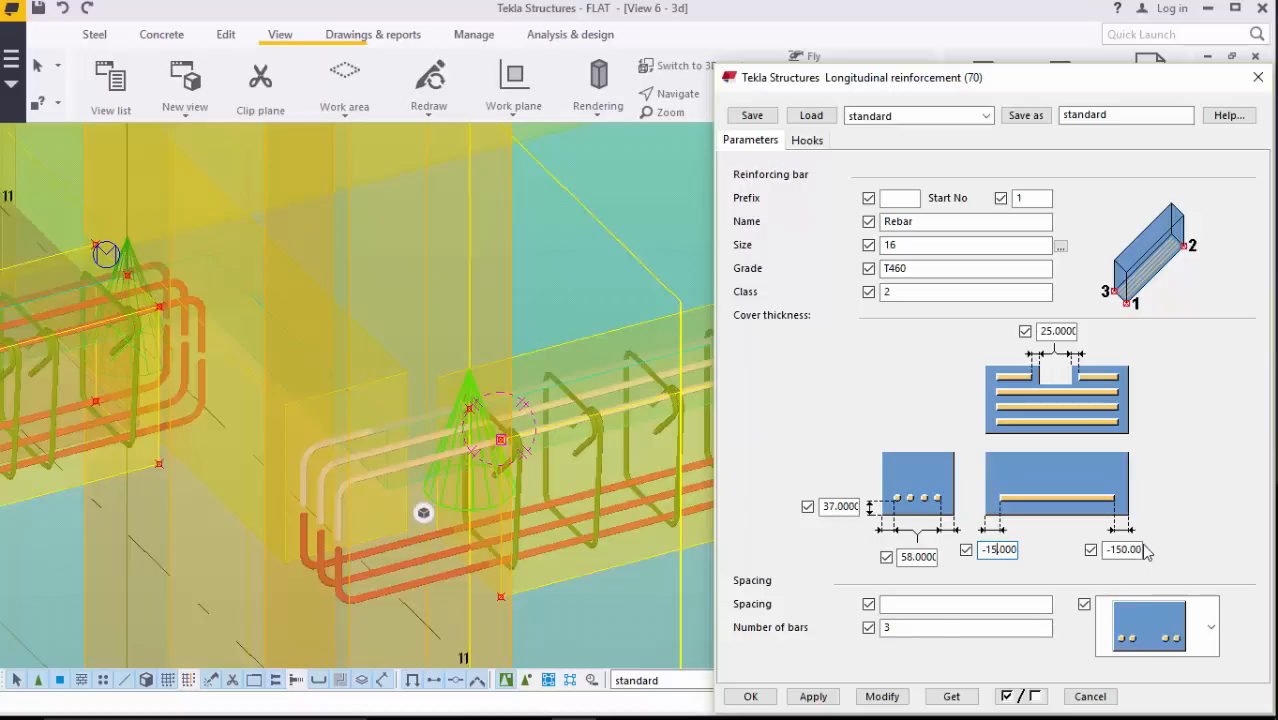
text(150)
click(882, 696)
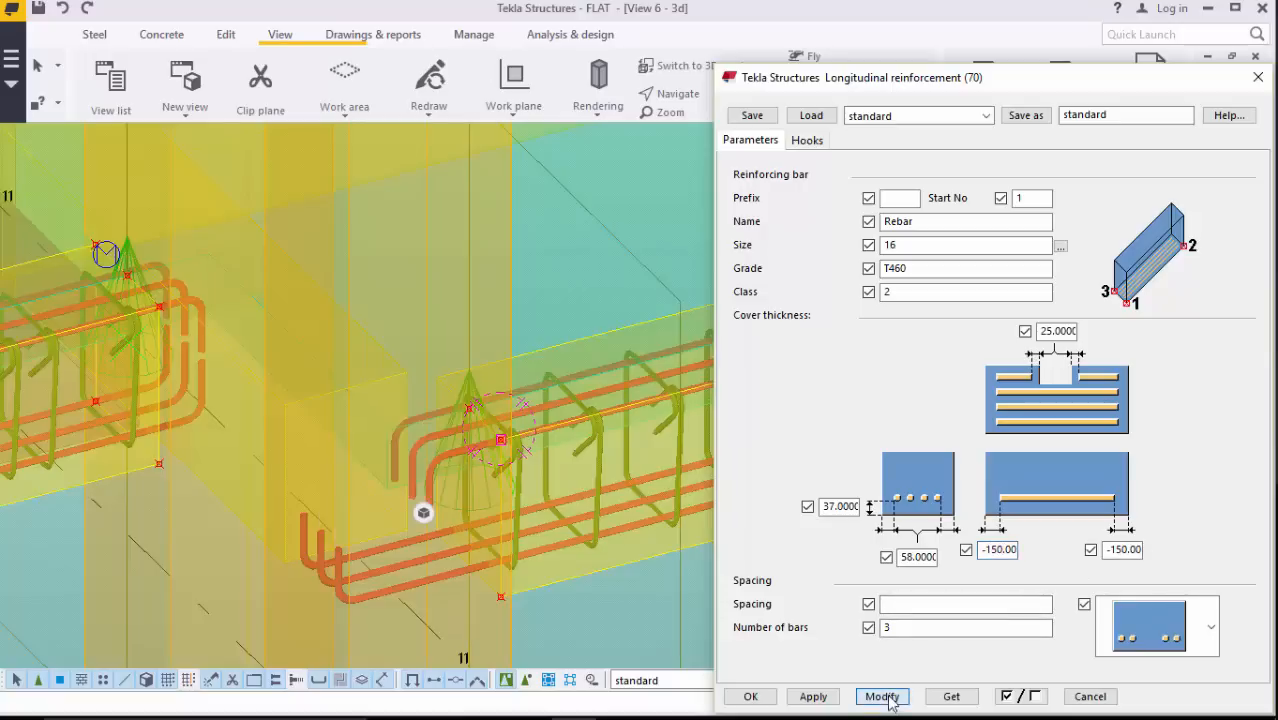
click(750, 696)
Step: Set the cover thickness at both ends of the main bottom bars to -150 and apply the modification
double_click(383, 591)
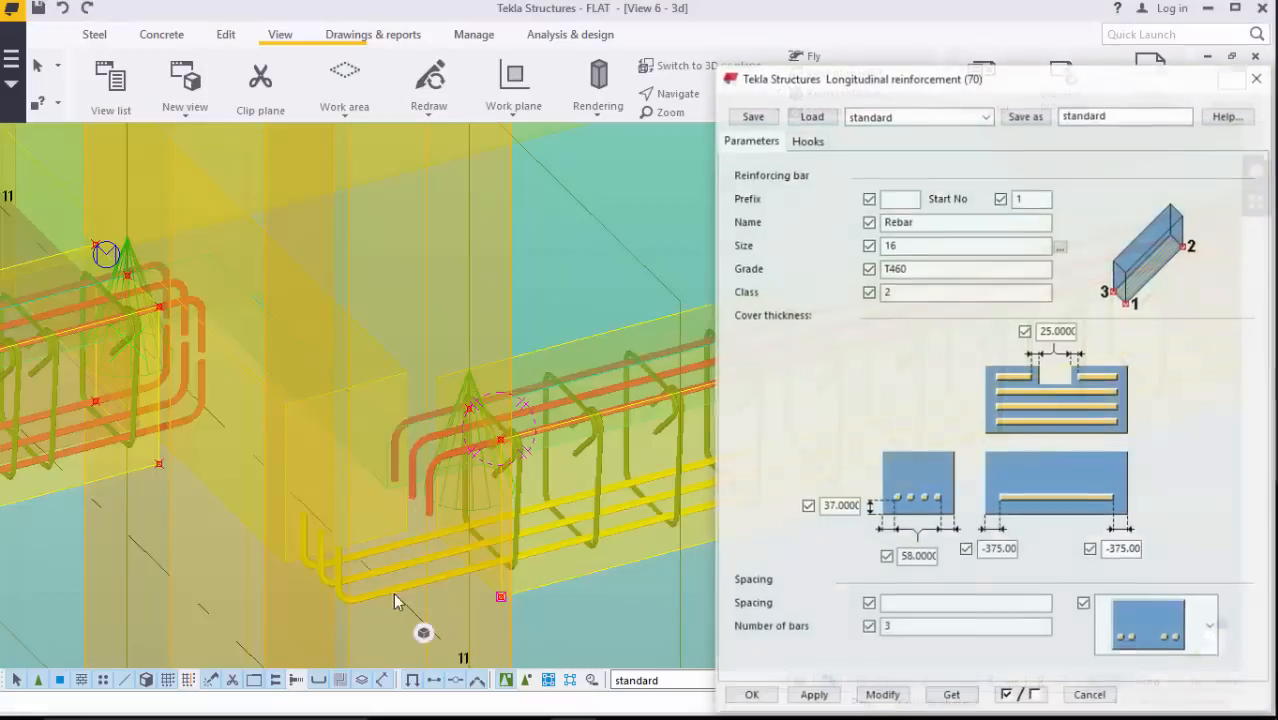
click(806, 140)
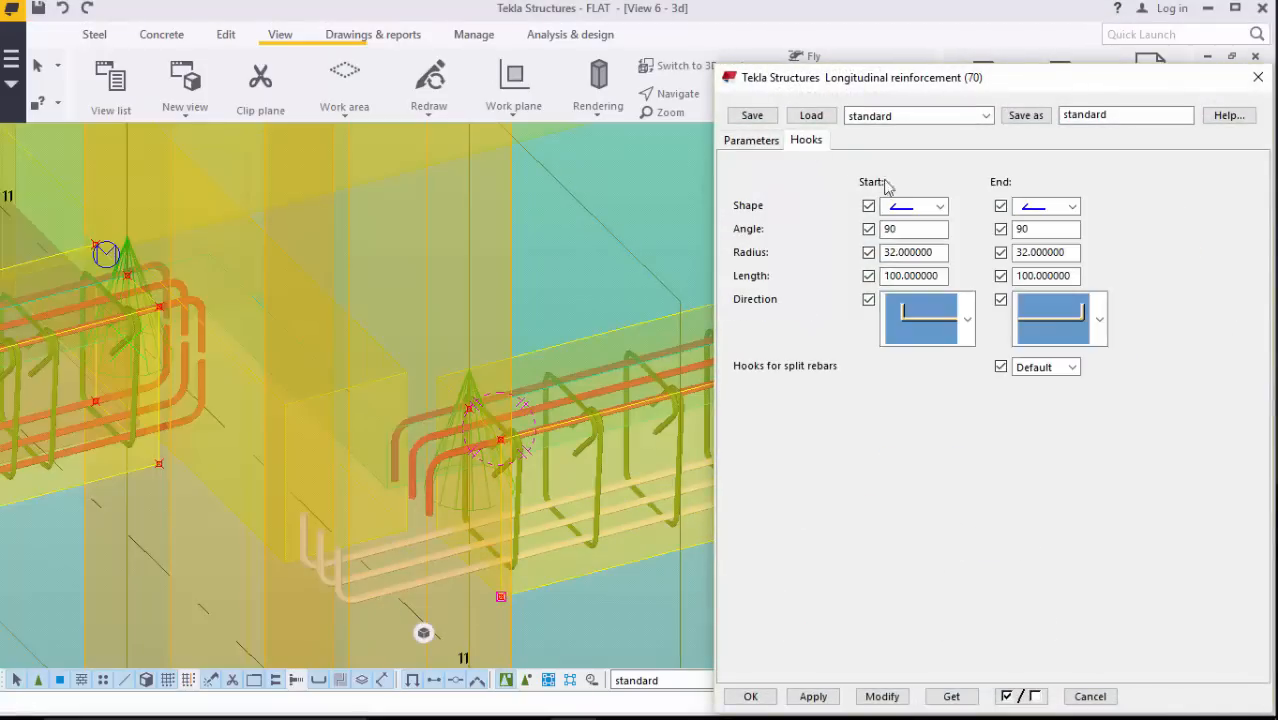
click(774, 141)
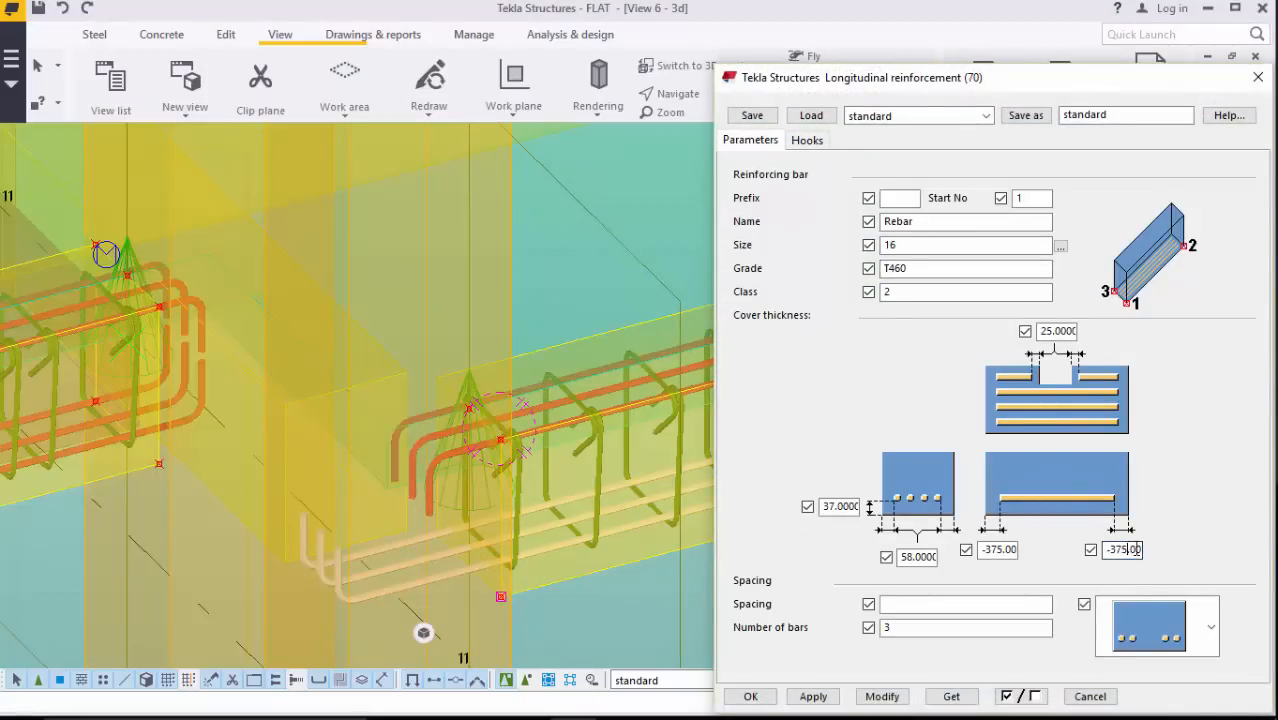
key(BackSpace)
text(150)
click(1001, 549)
key(BackSpace)
key(BackSpace)
key(BackSpace)
text(1)
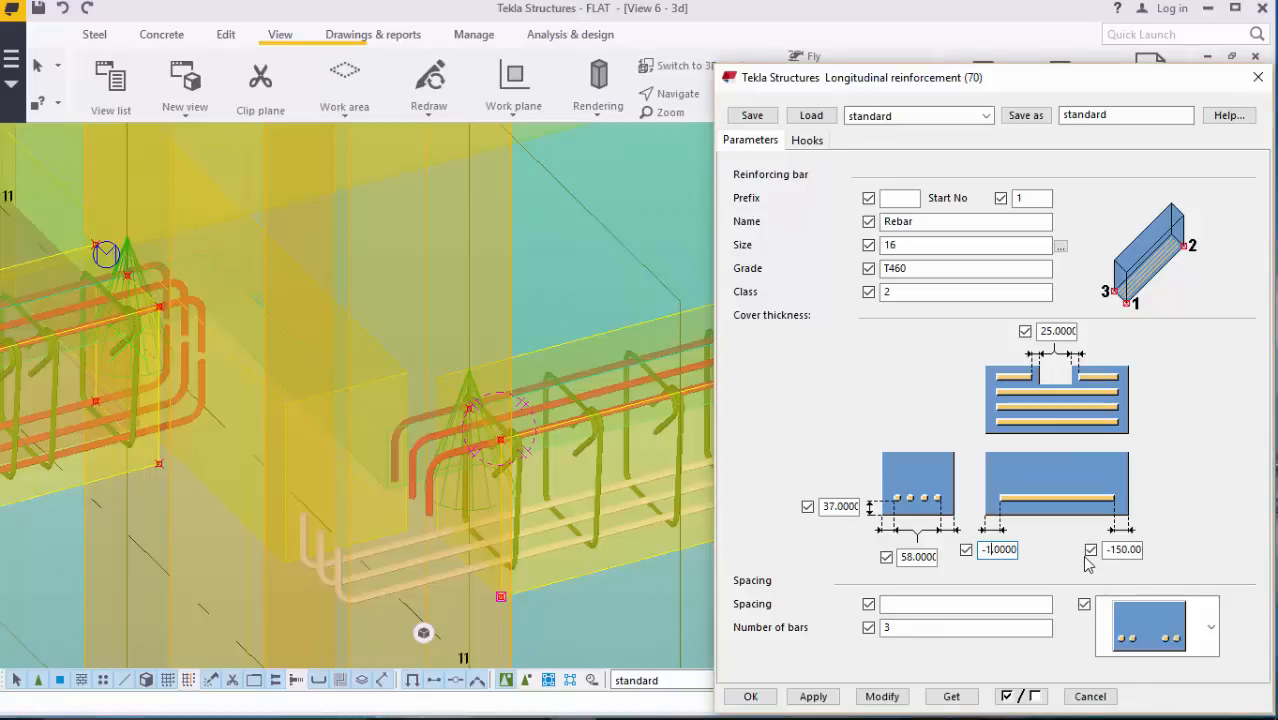
text(50)
click(888, 696)
Step: Set the start and end hook radius of the main bottom bars to 20
click(806, 140)
click(930, 252)
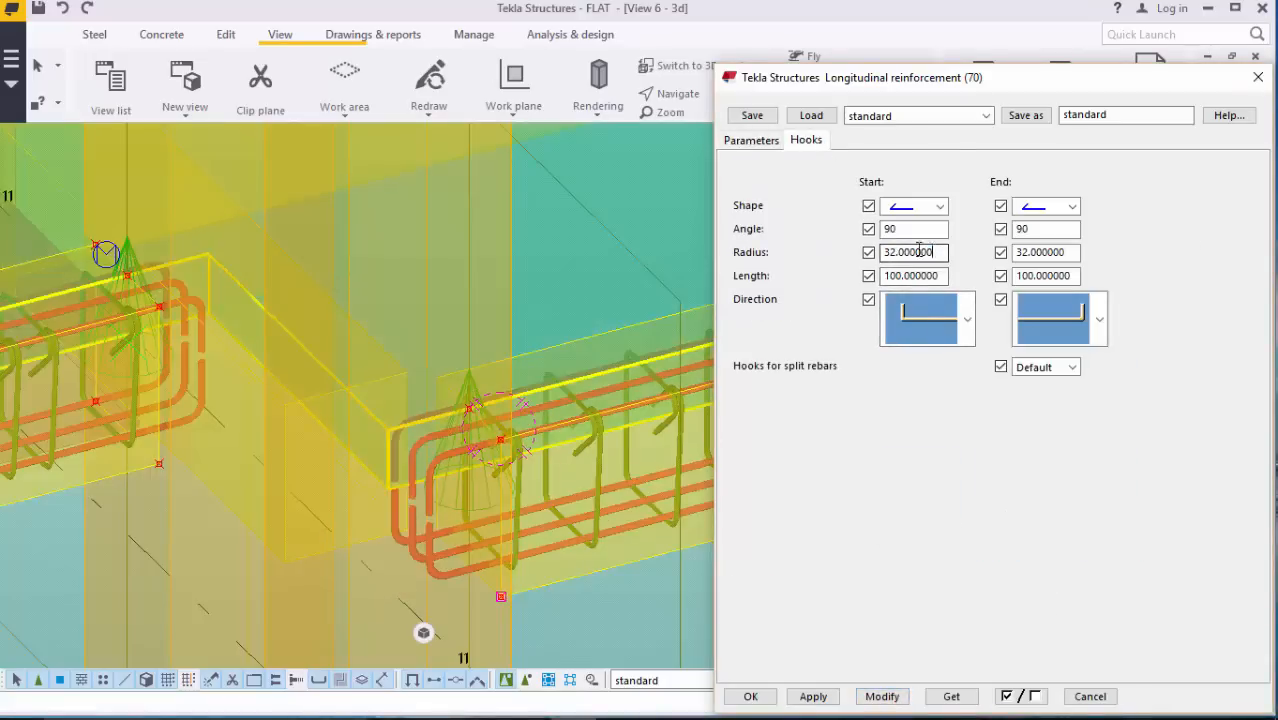
drag(940, 252, 888, 250)
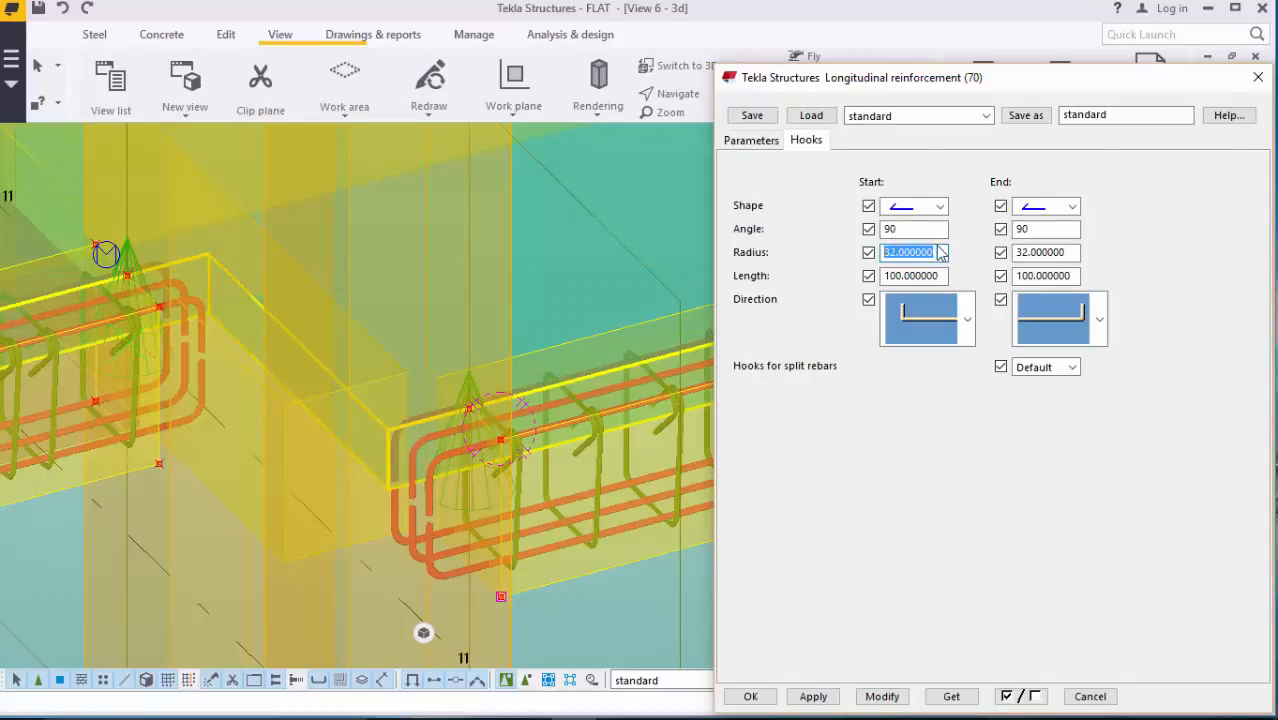
text(20)
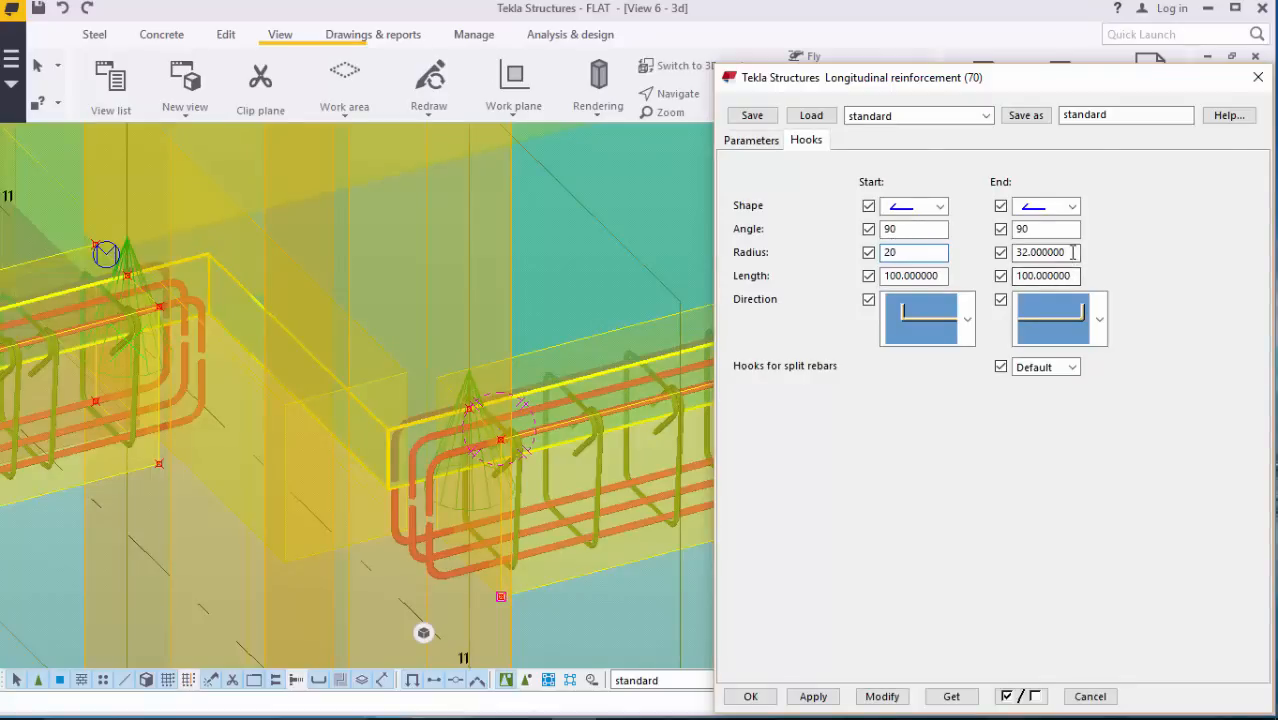
drag(1070, 252, 1012, 257)
text(20)
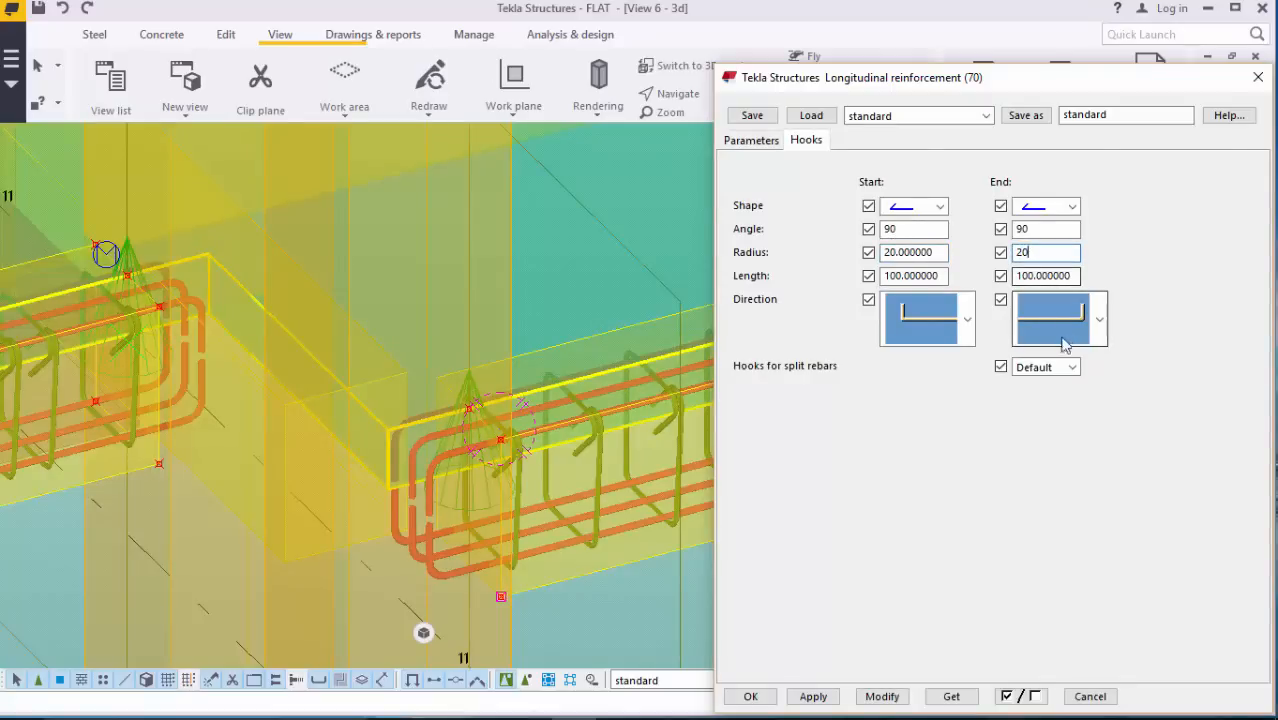
click(937, 275)
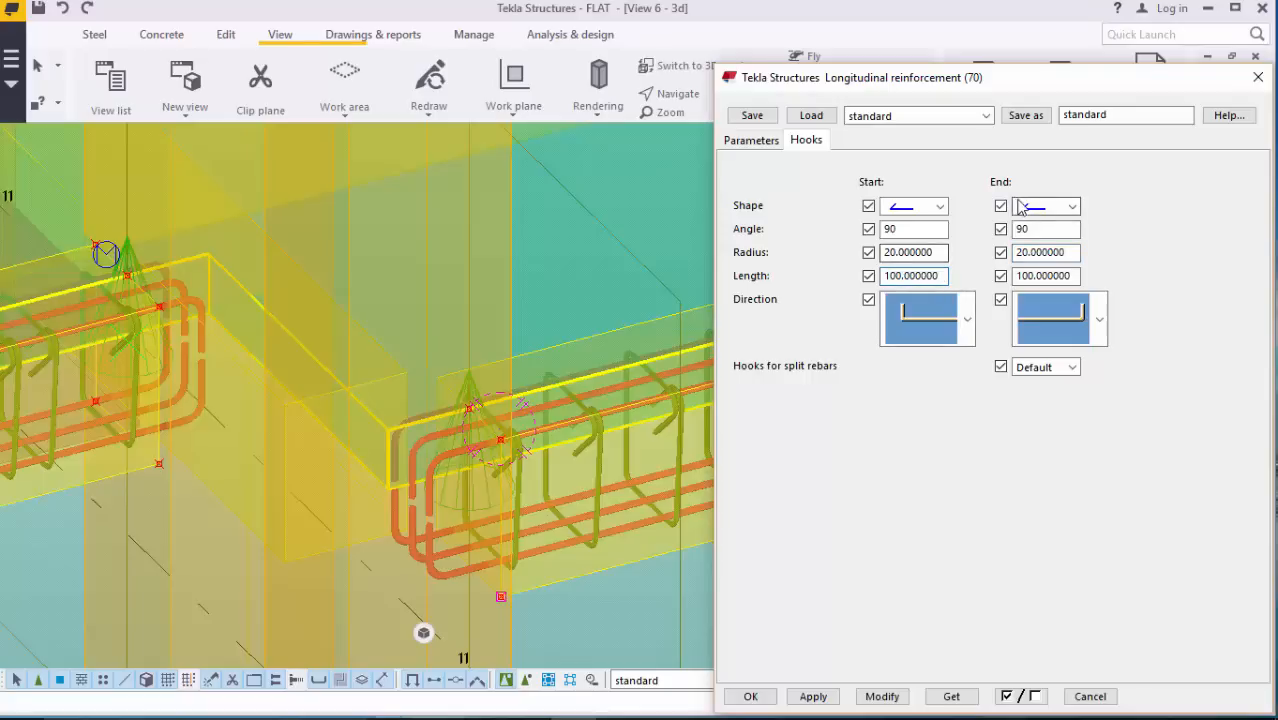
Step: Try the standard 90-degree hook shape at the start and end of the main bottom bars and apply the modification
click(1072, 208)
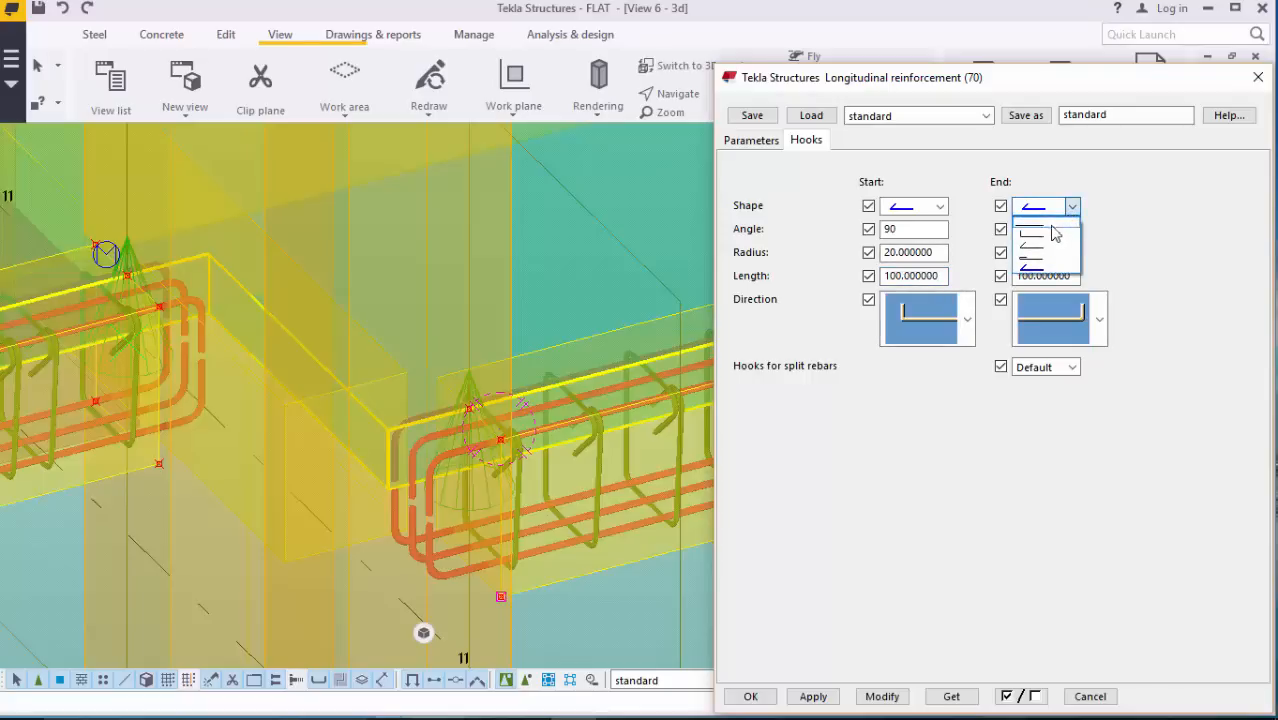
click(1035, 232)
click(940, 206)
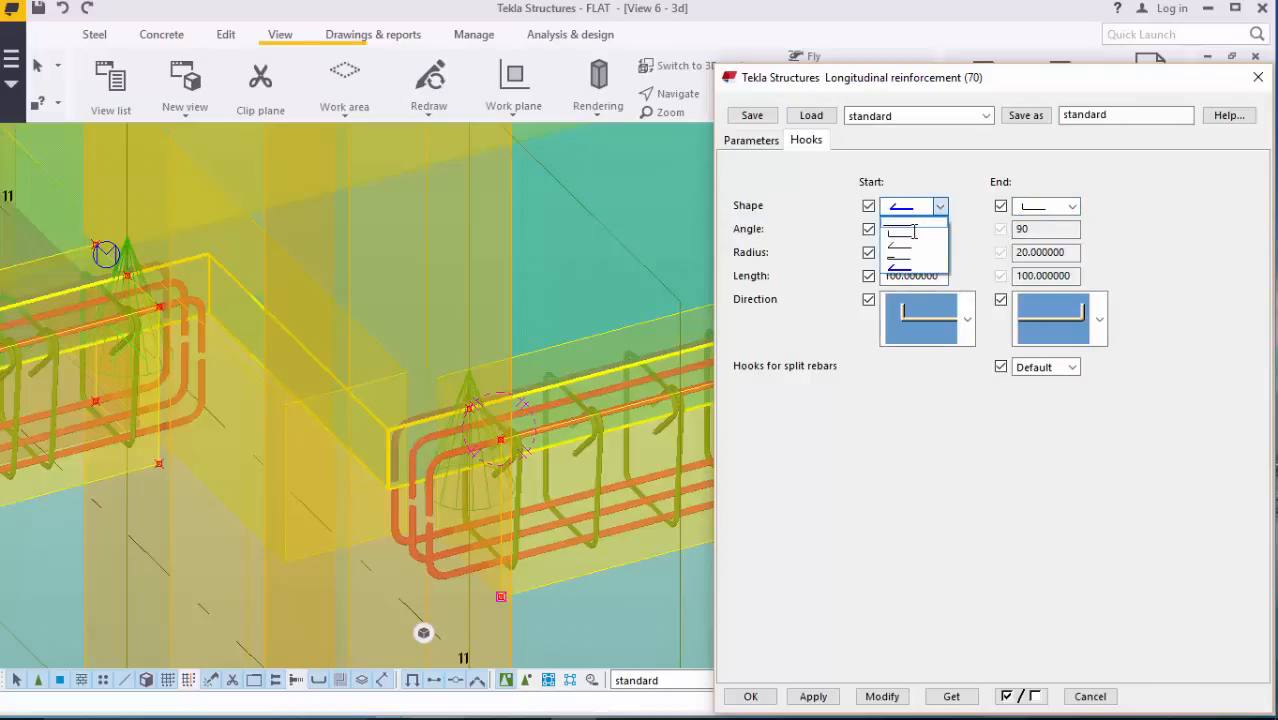
click(912, 231)
click(877, 699)
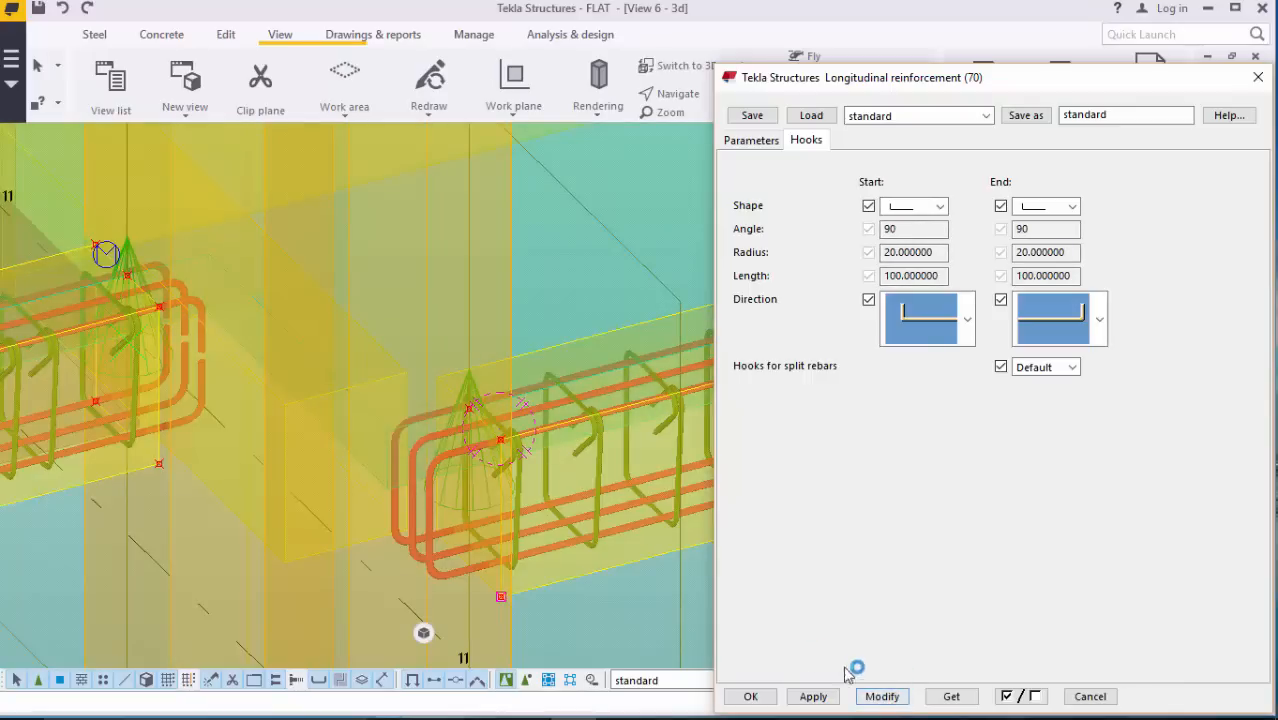
scroll(465, 513, up, 6)
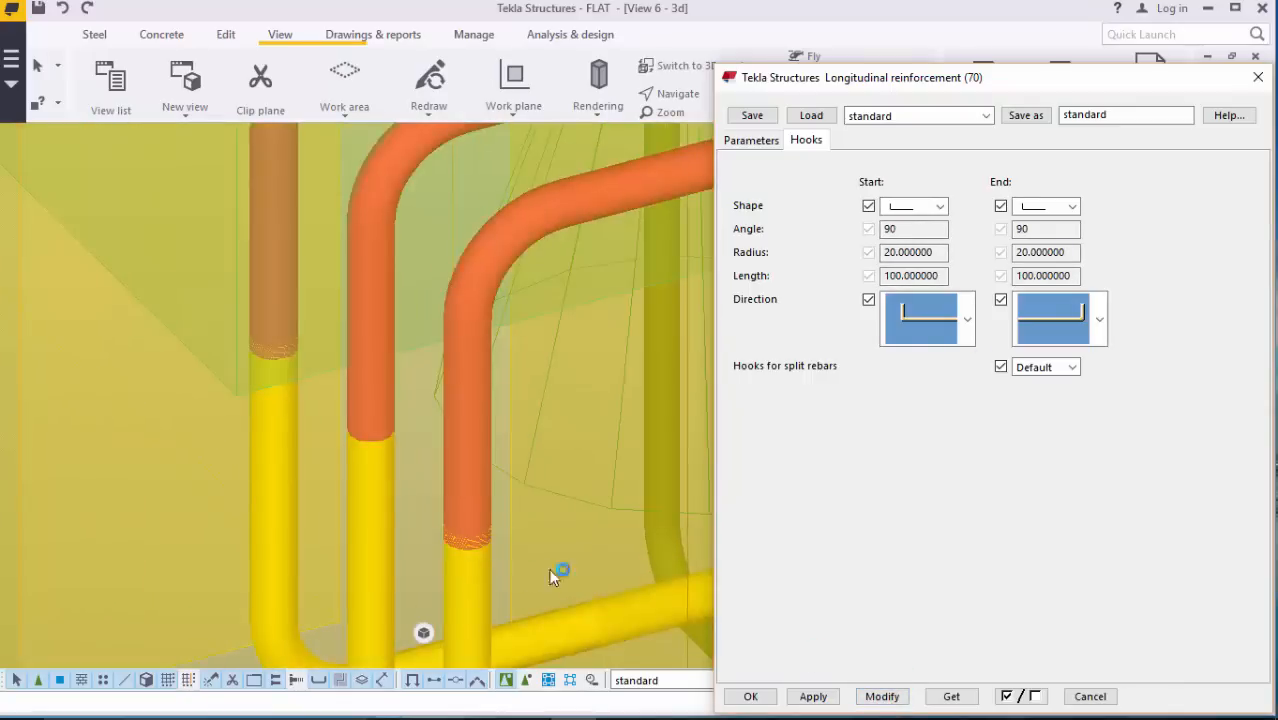
Step: Try the standard 135-degree hook shape at the start and end of the main bottom bars and apply the modification
click(1072, 206)
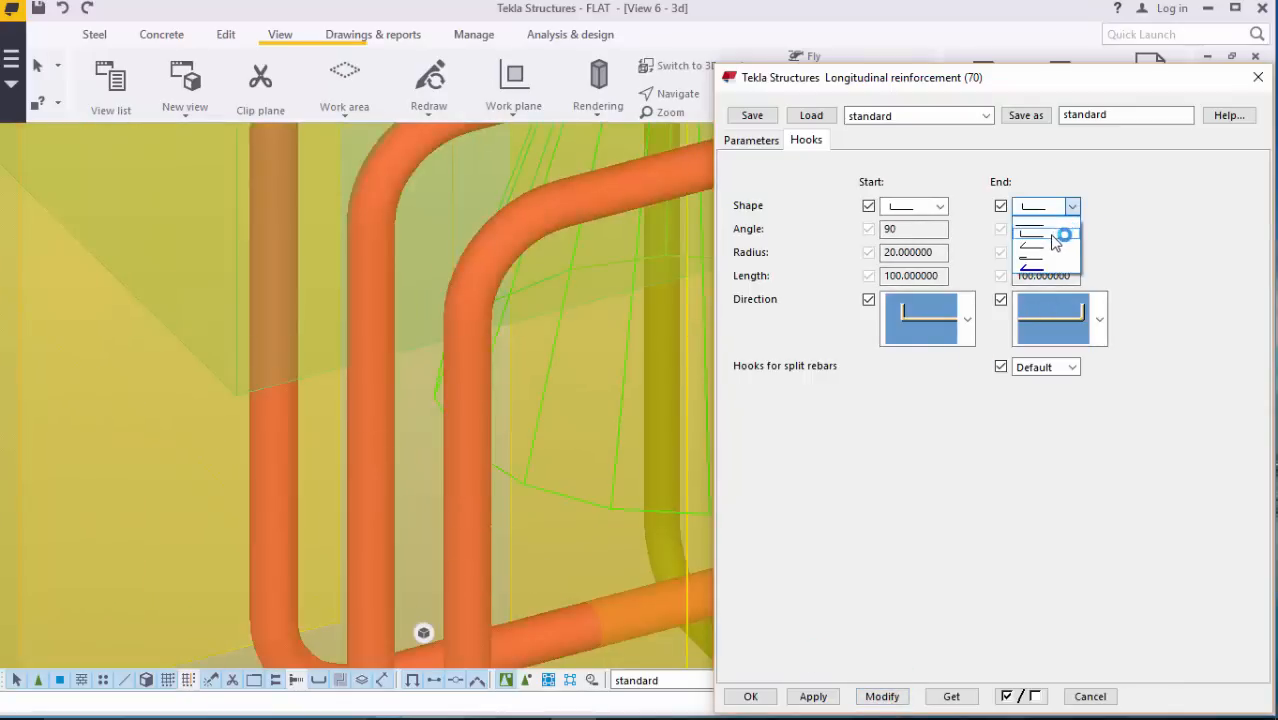
click(1052, 244)
click(940, 206)
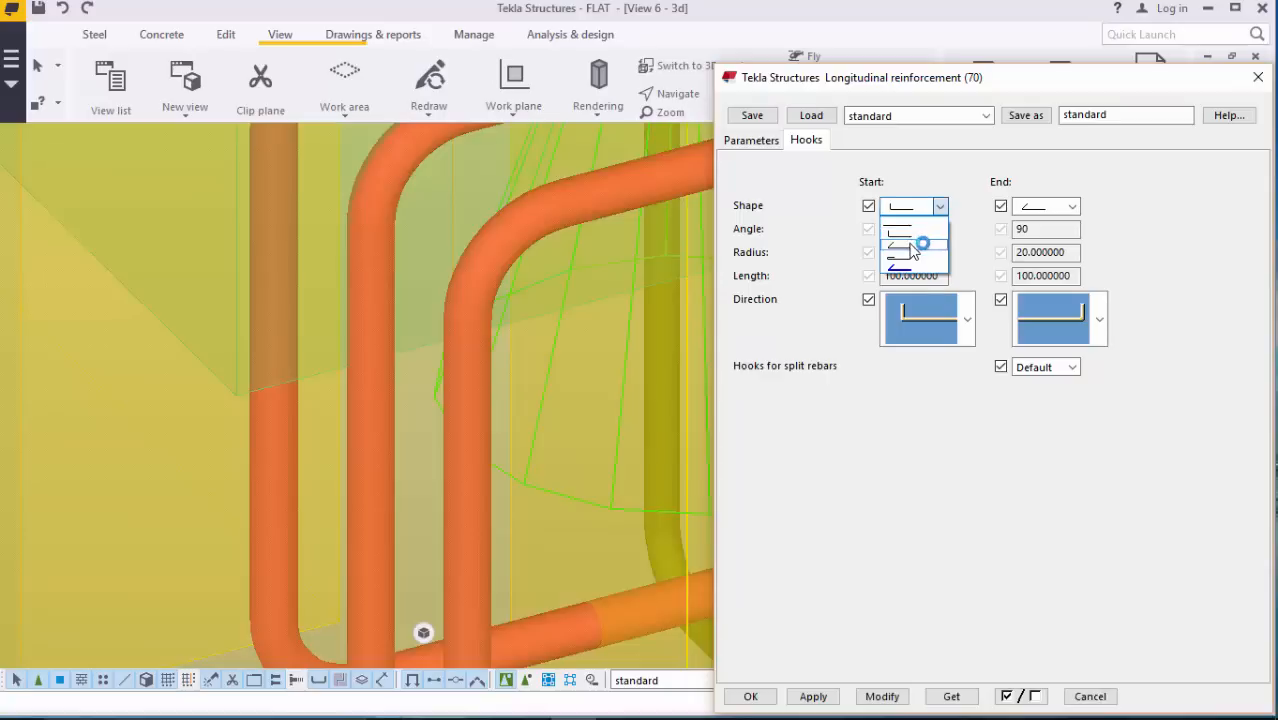
click(912, 250)
click(882, 696)
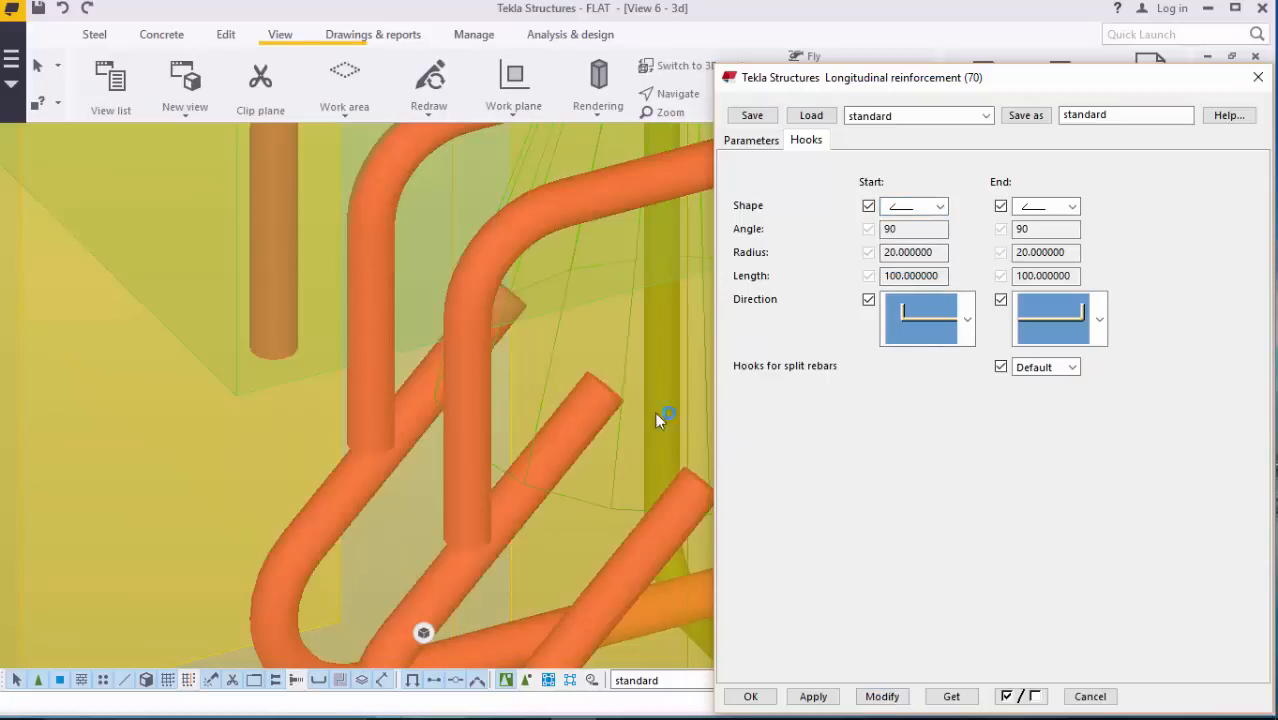
scroll(508, 365, down, 5)
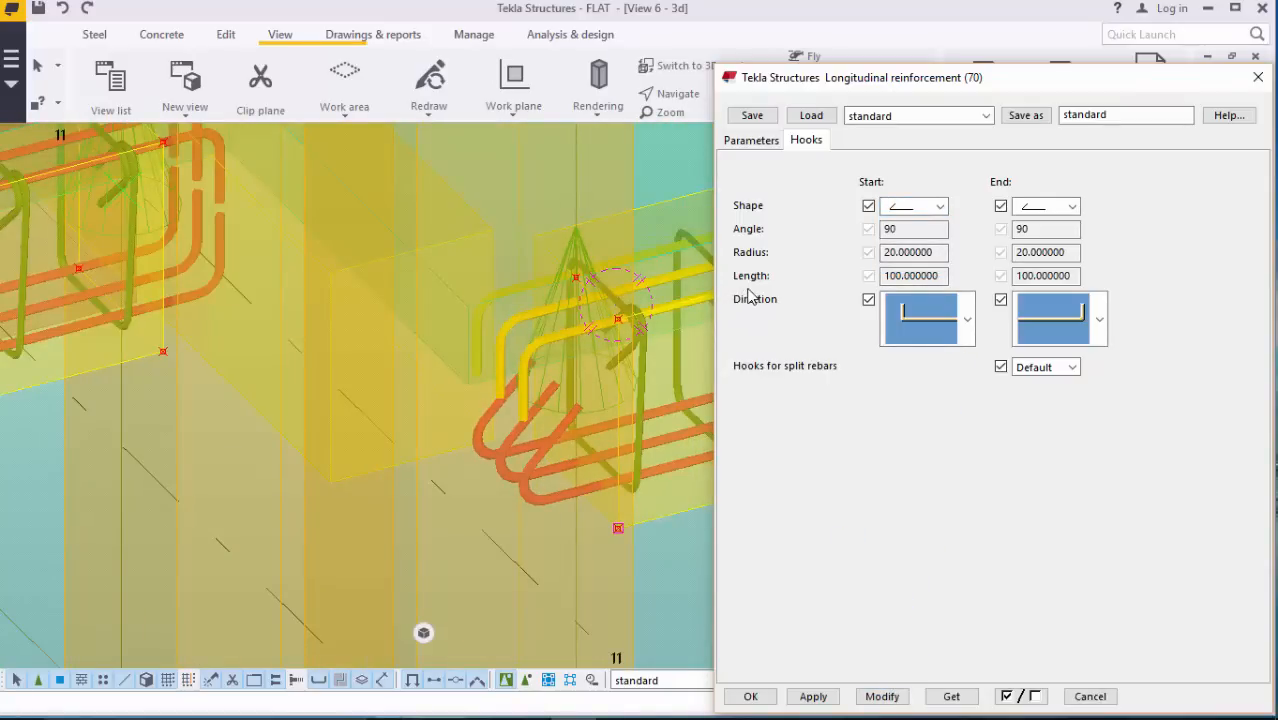
Step: Set custom hooks with angle 90, radius 20 and length 100 at both ends of the main bottom bars, modify and accept the properties
click(1040, 207)
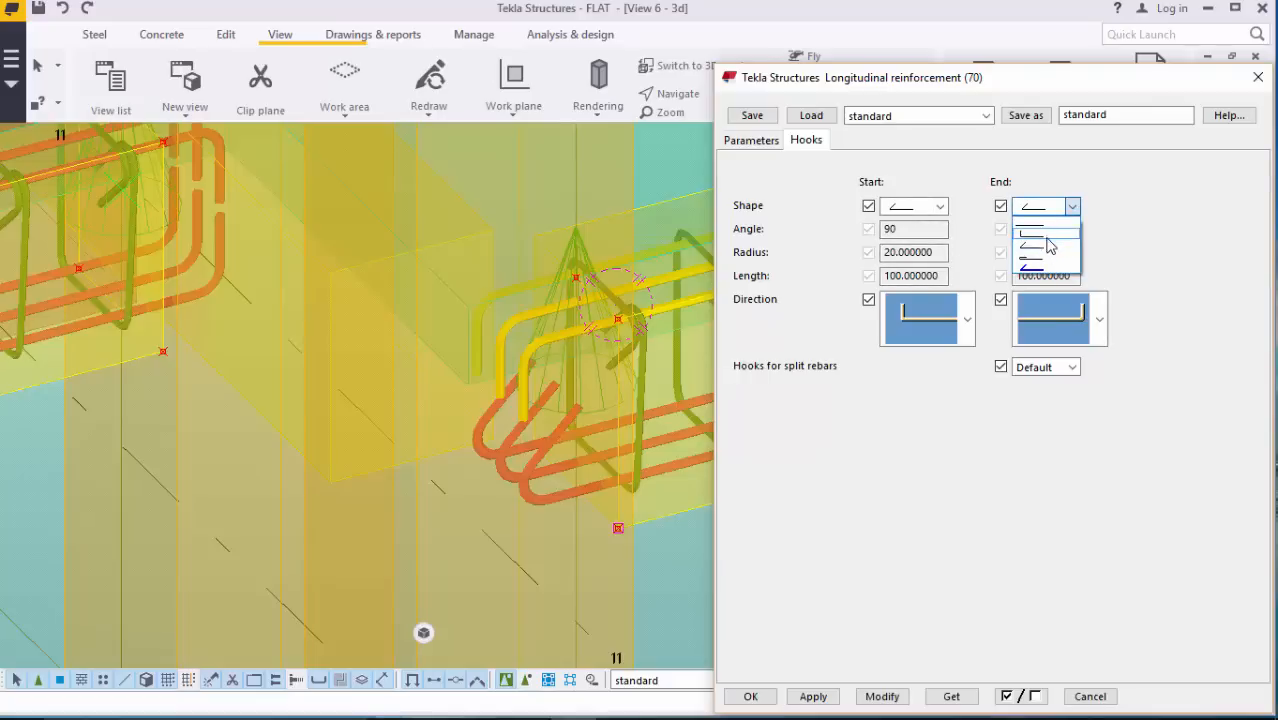
click(1040, 259)
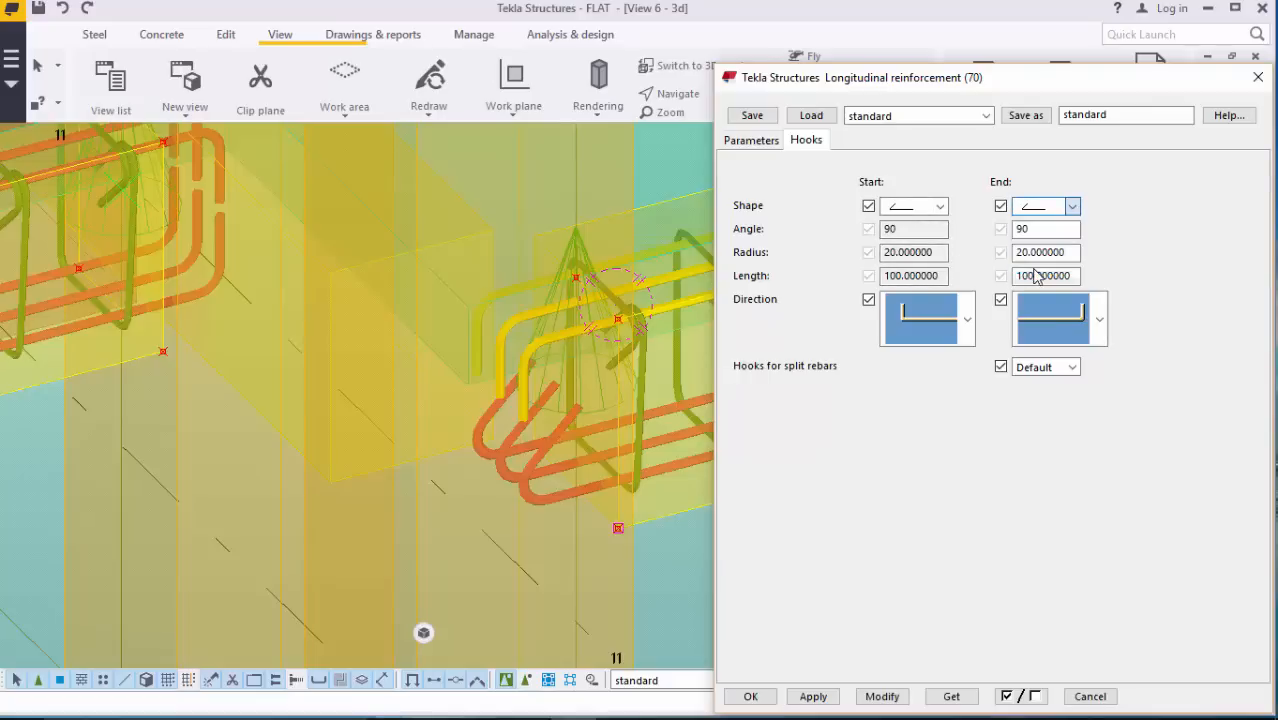
click(940, 206)
click(899, 270)
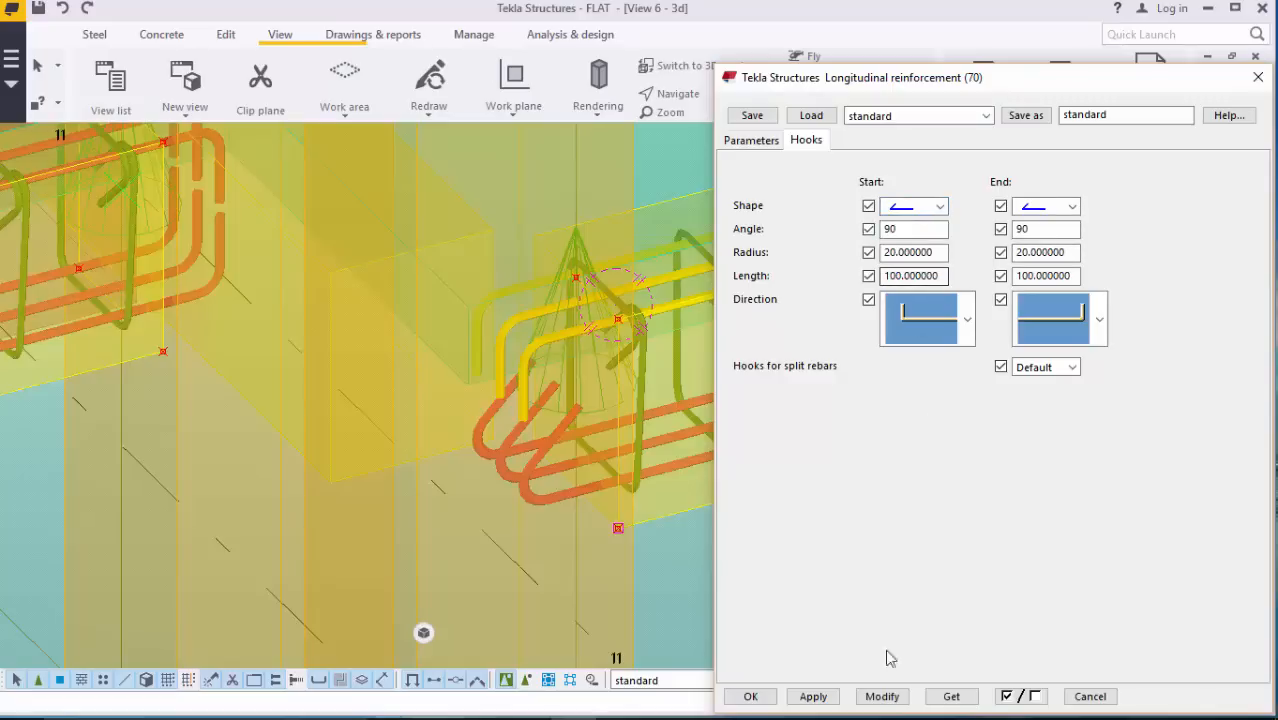
click(884, 696)
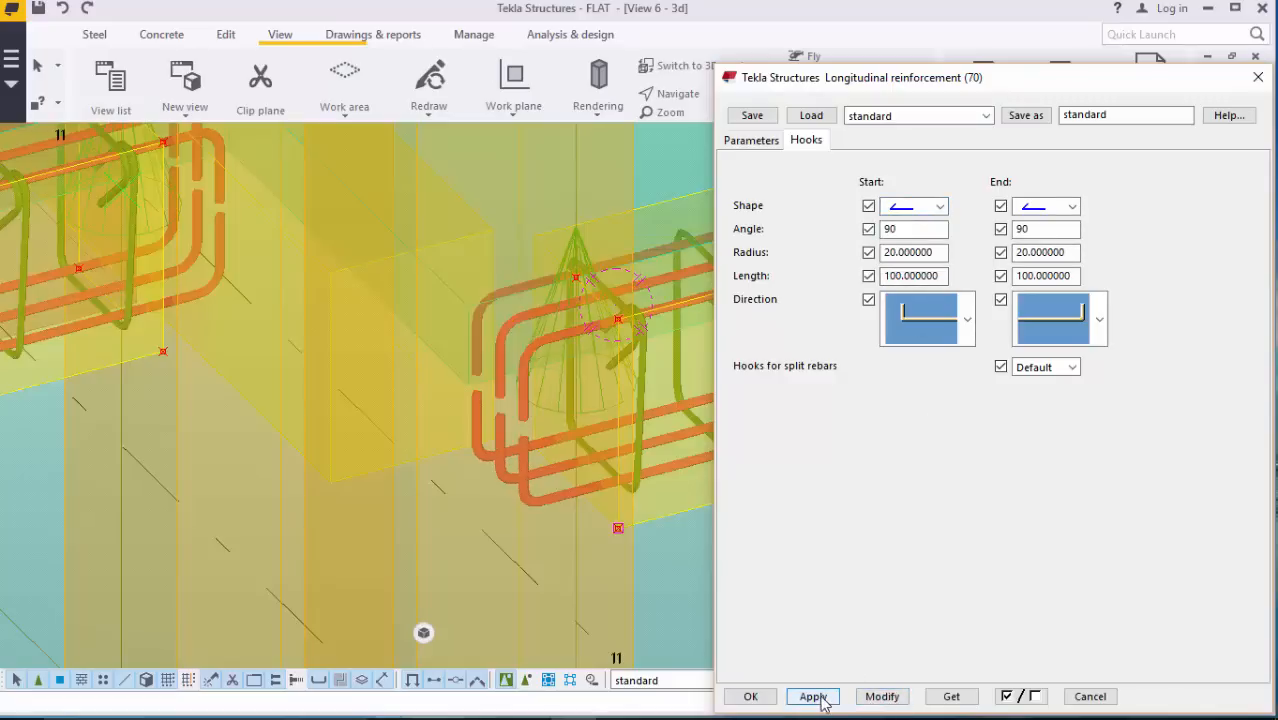
click(750, 696)
Step: Delete the remaining additional top bars that extend past the column at the beam's far end
scroll(572, 480, down, 3)
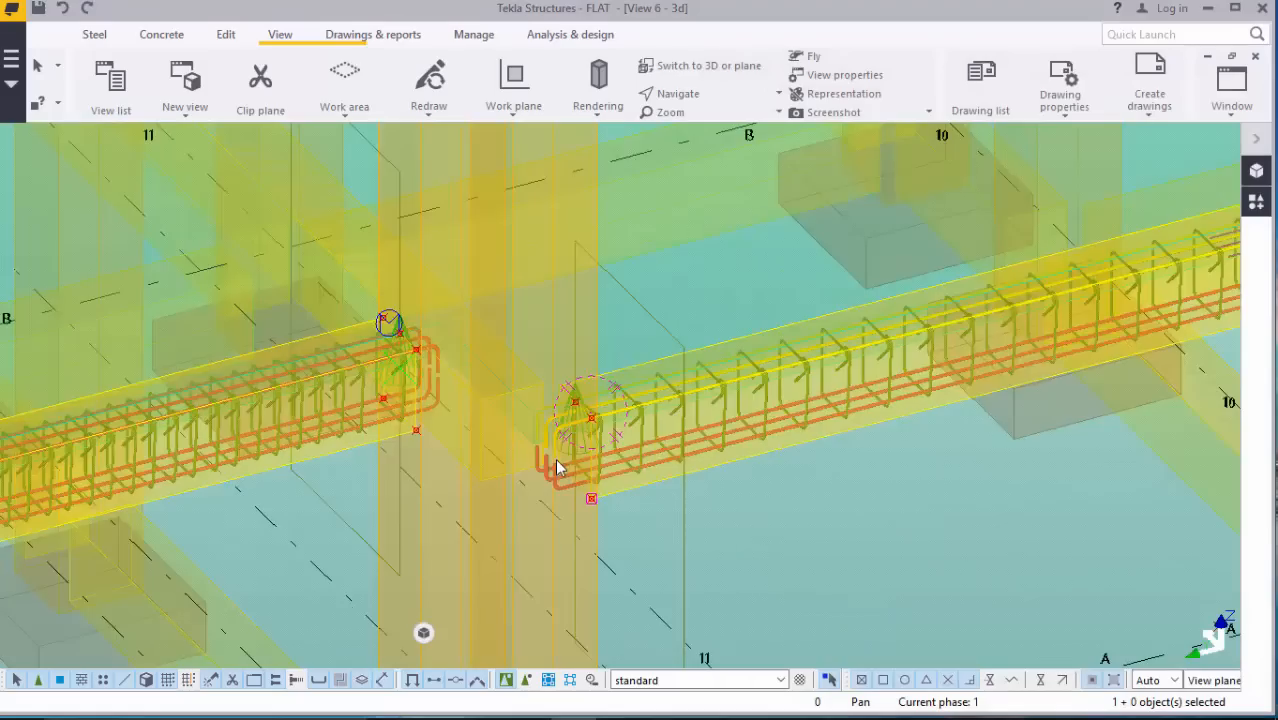
scroll(962, 343, up, 2)
scroll(903, 309, up, 8)
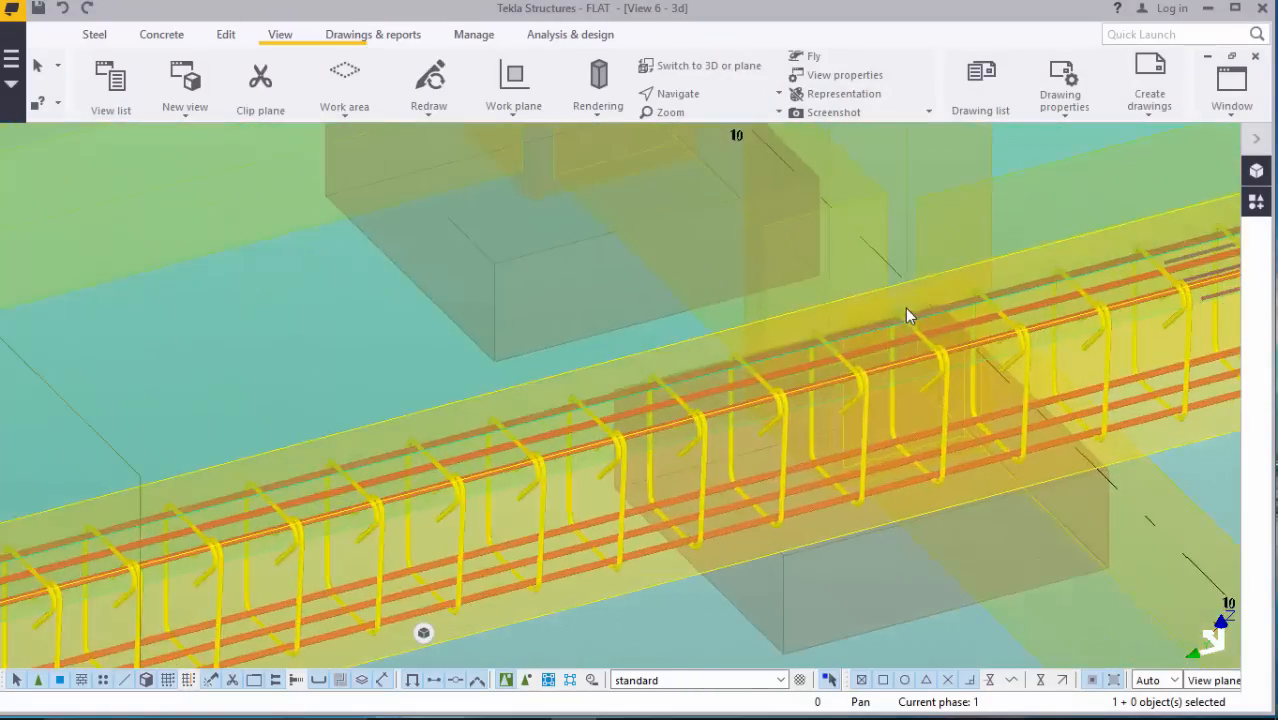
scroll(590, 386, down, 6)
scroll(565, 399, down, 3)
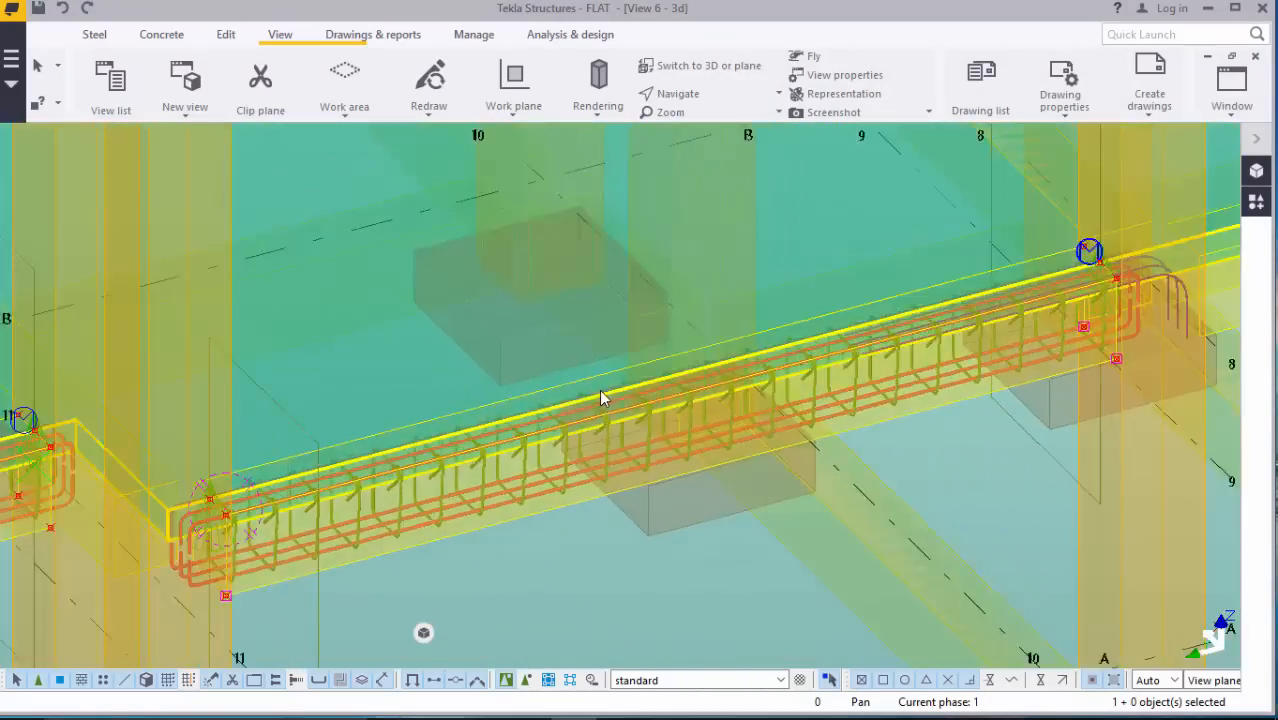
scroll(1150, 290, up, 7)
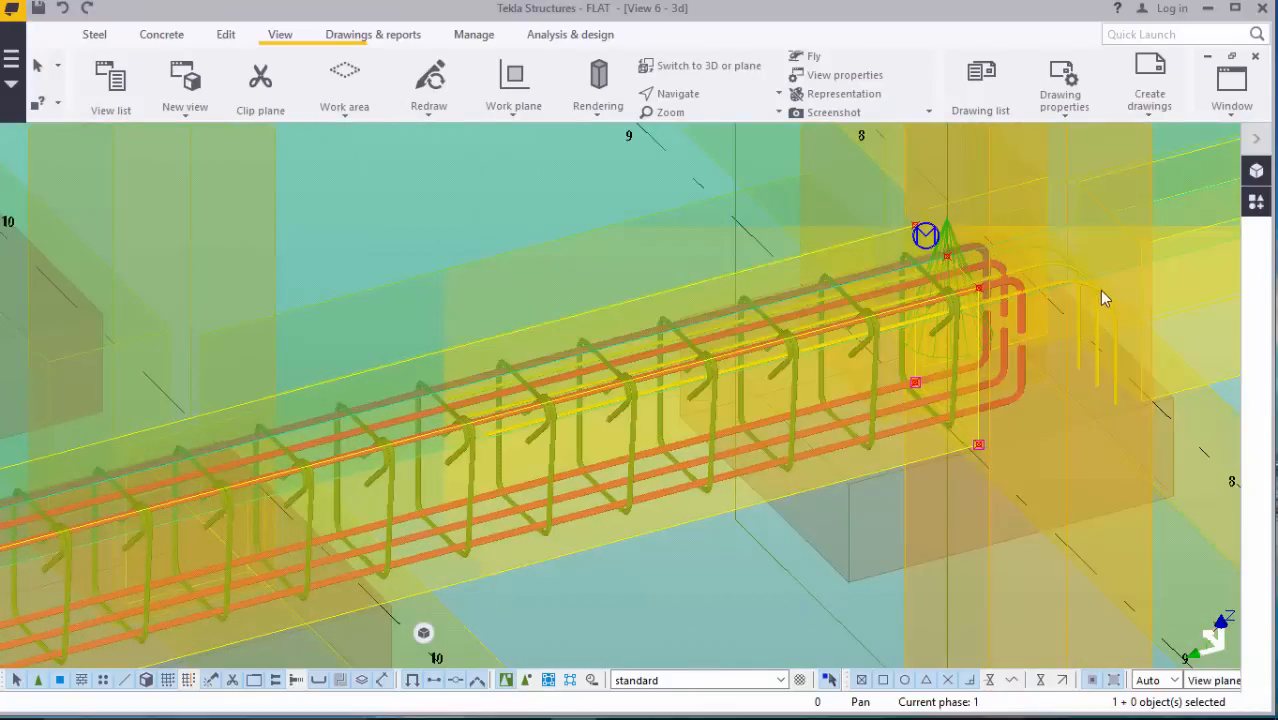
right_click(1099, 290)
click(1140, 399)
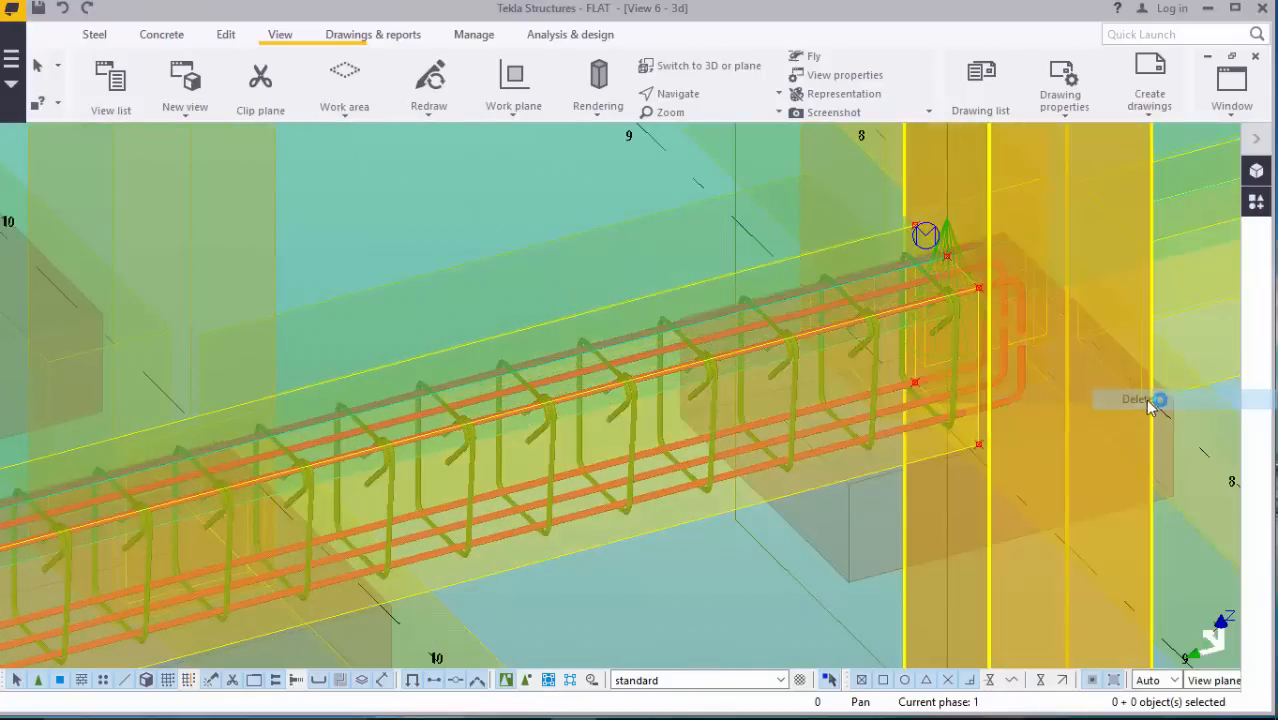
scroll(619, 270, up, 2)
scroll(686, 287, down, 8)
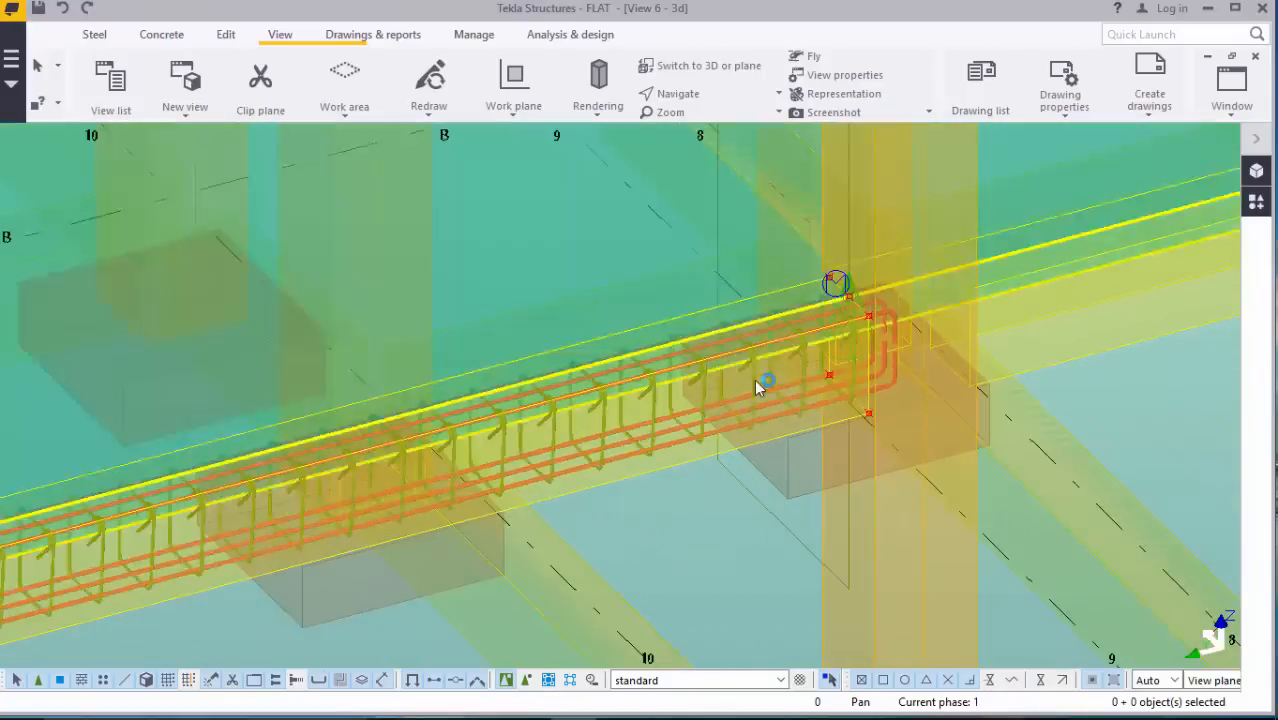
Step: Start Continuous Beam Reinforcement and assign the short unreinforced beam beside the reinforced span as the beam part
scroll(334, 458, up, 2)
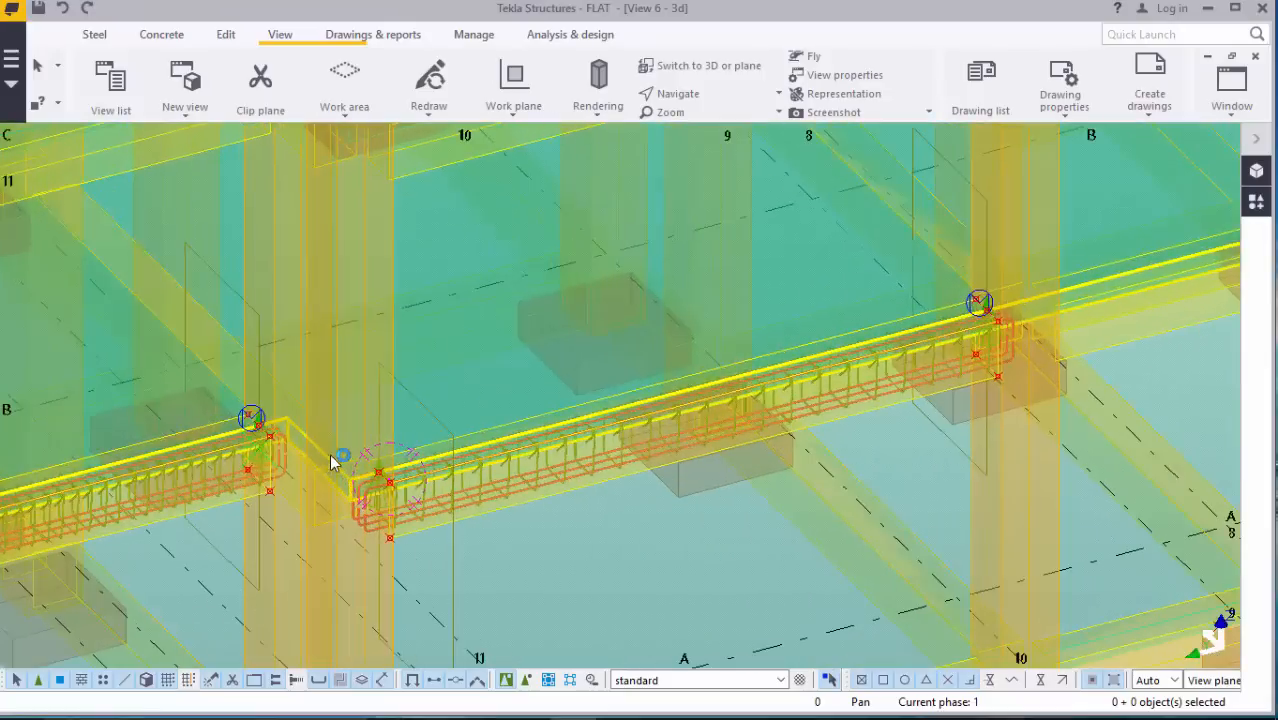
scroll(336, 457, down, 6)
scroll(834, 367, up, 5)
scroll(832, 367, up, 2)
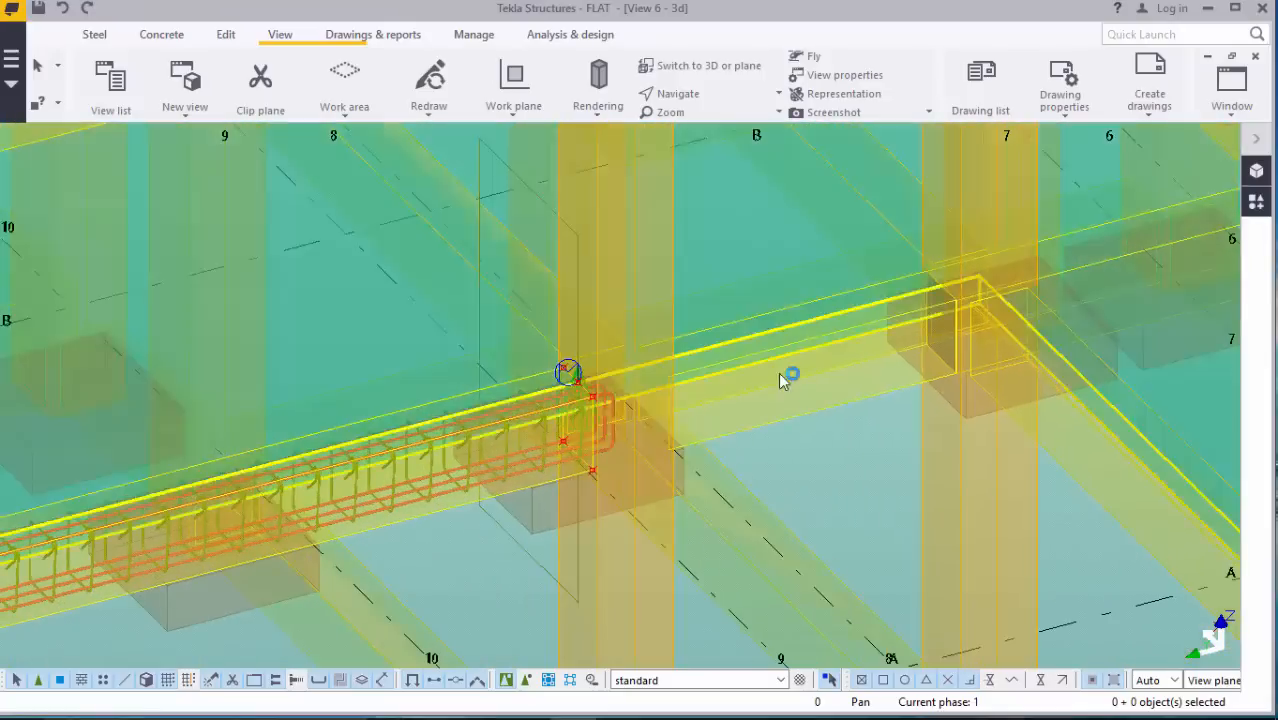
click(1257, 208)
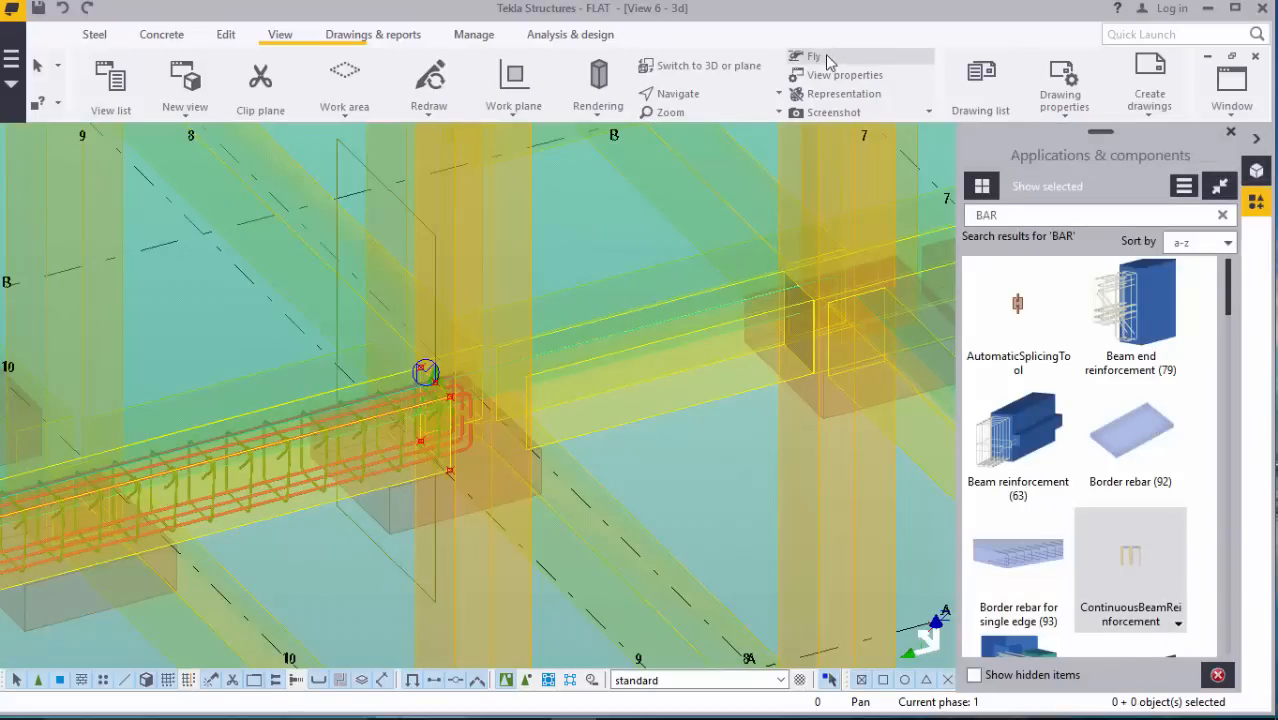
double_click(1147, 545)
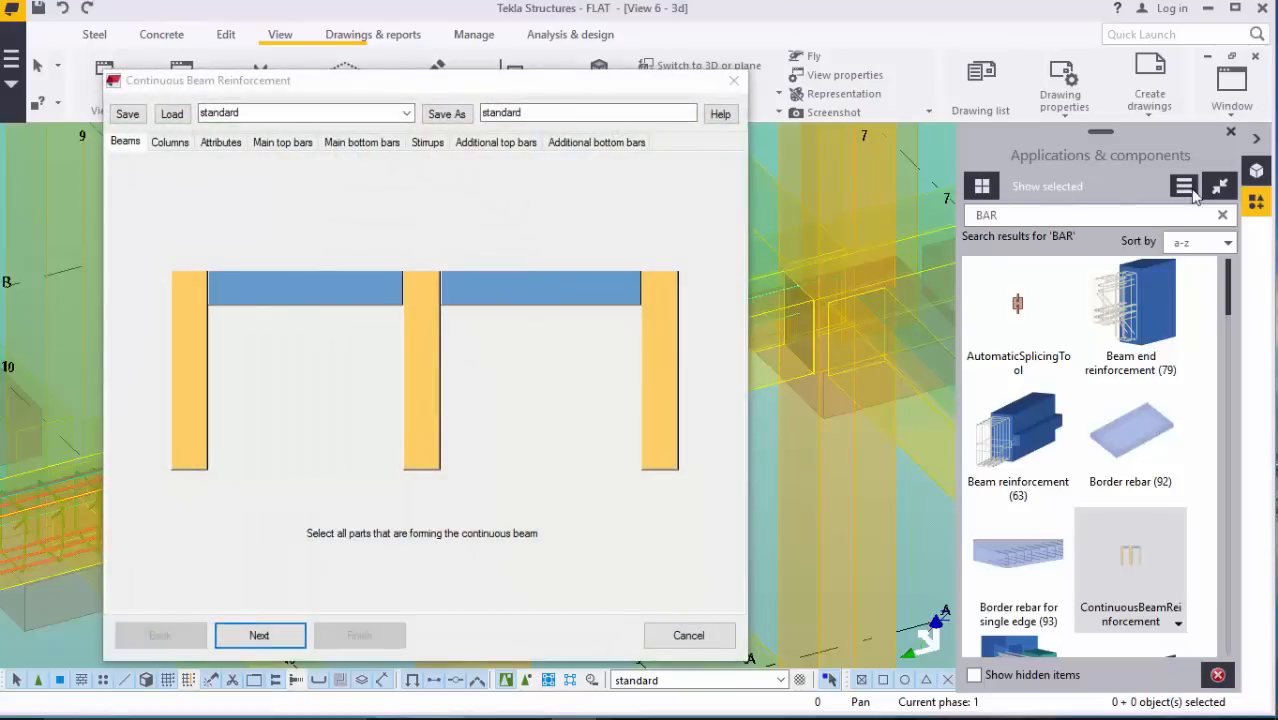
click(1231, 133)
scroll(1120, 411, down, 5)
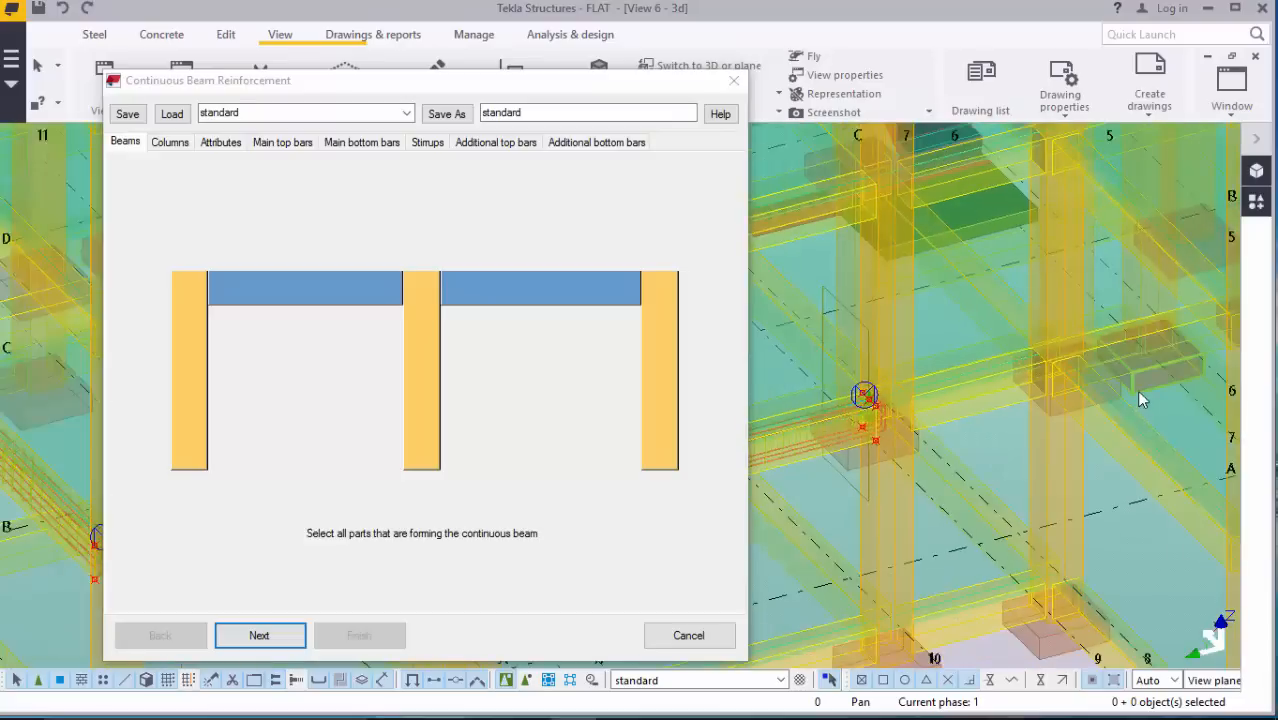
scroll(913, 445, up, 4)
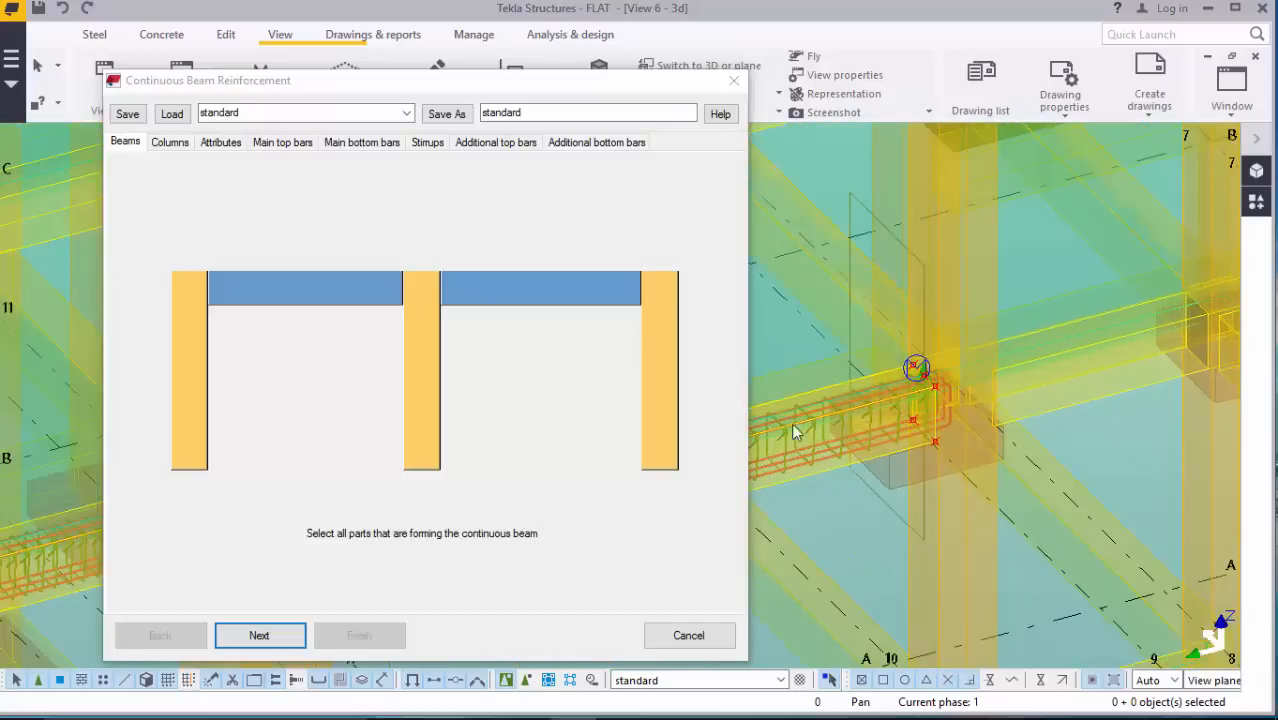
click(1088, 410)
scroll(843, 378, down, 4)
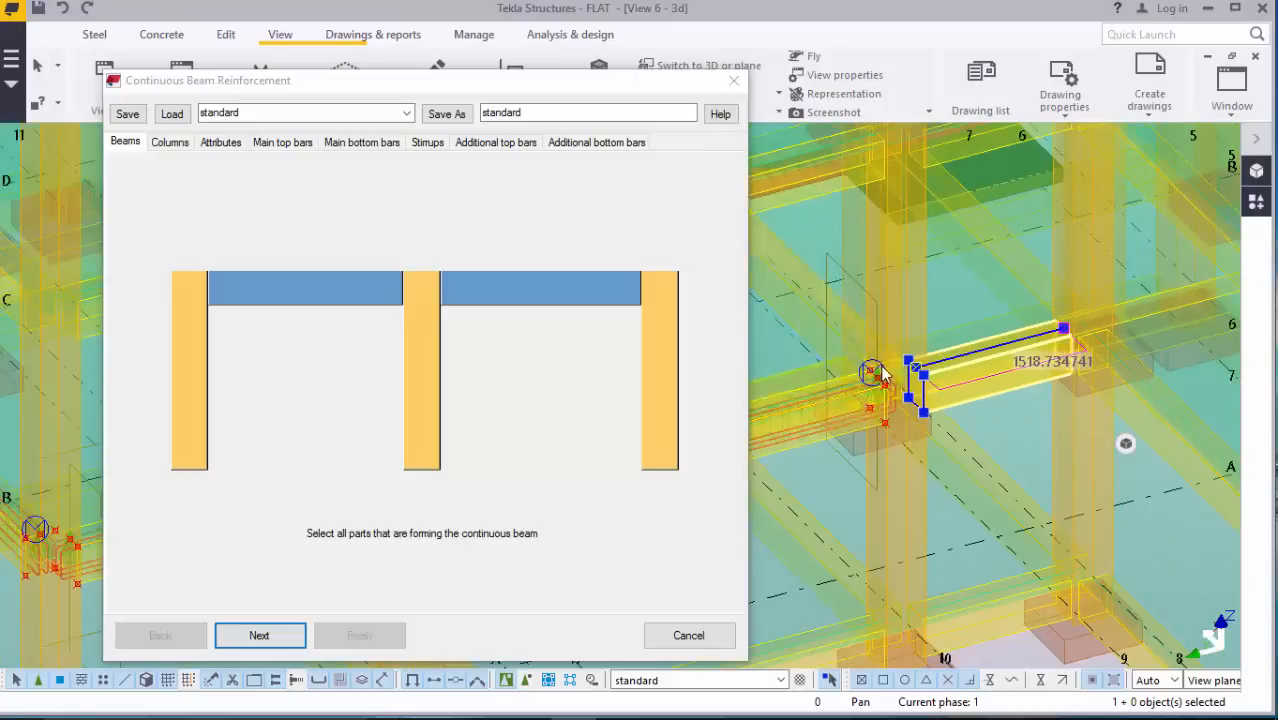
click(268, 638)
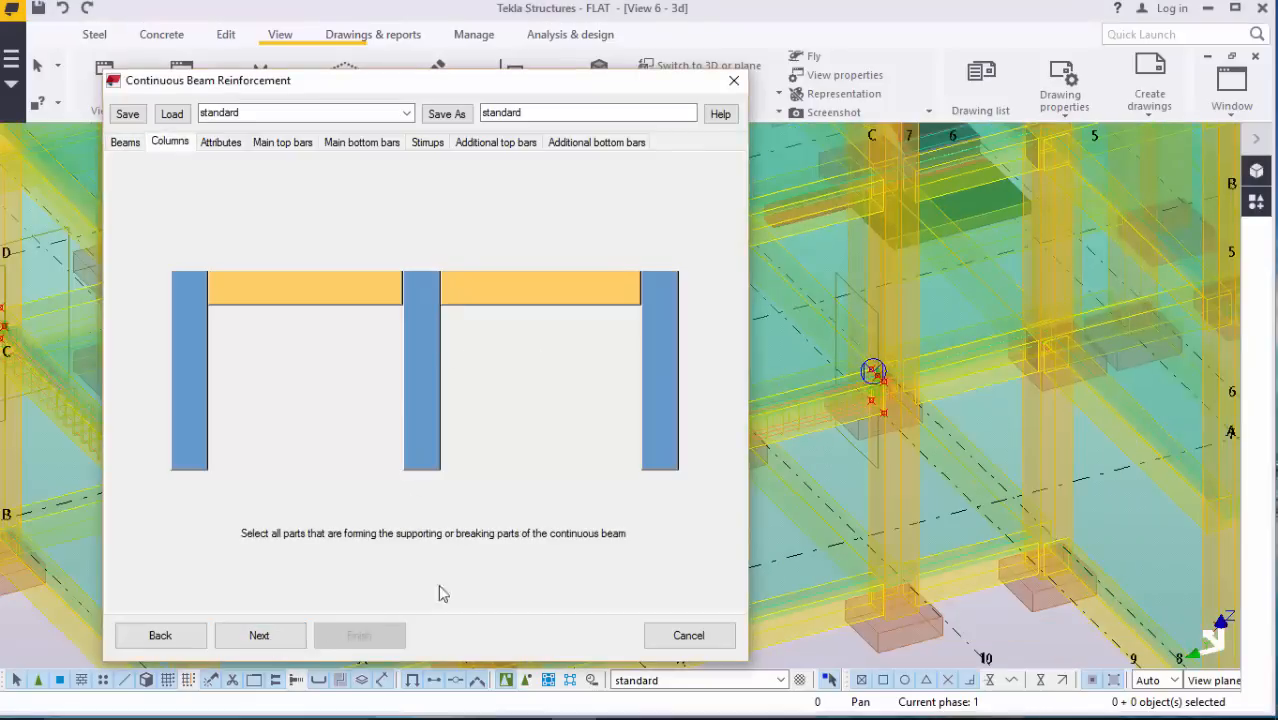
Step: Assign the two columns at the short beam's ends as supporting parts and proceed to the reinforcement attributes
click(922, 510)
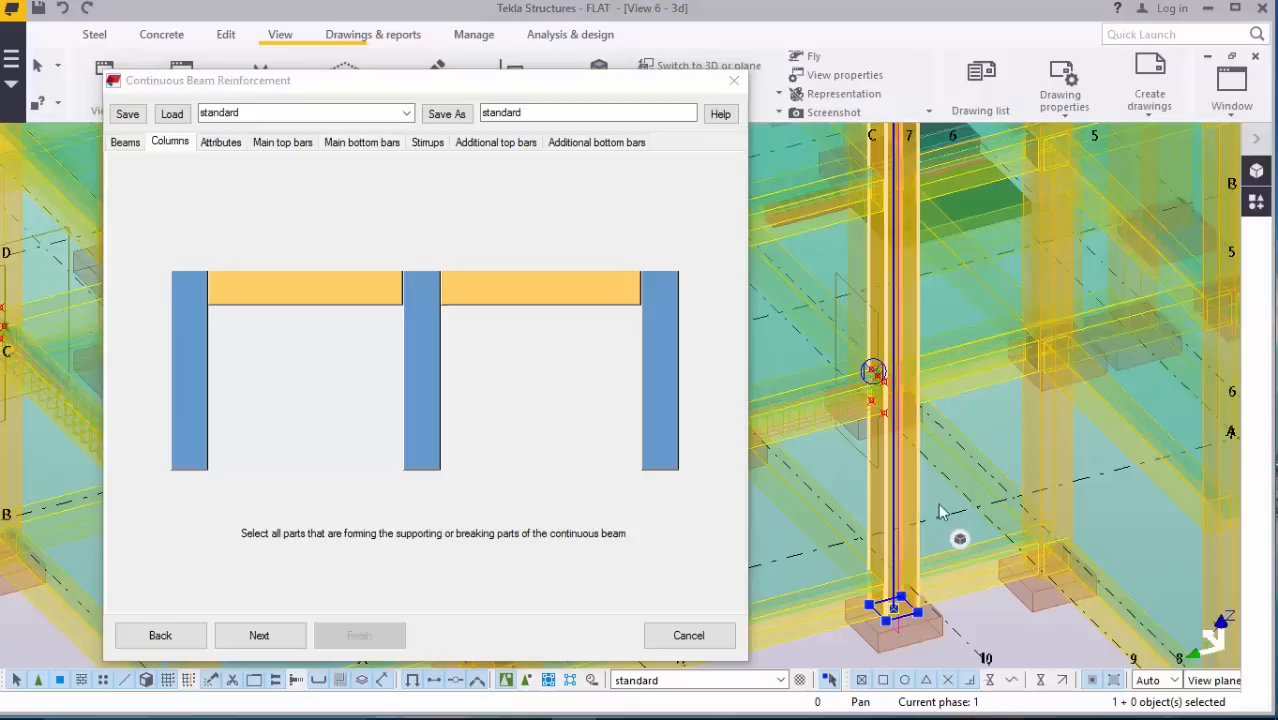
click(1041, 416)
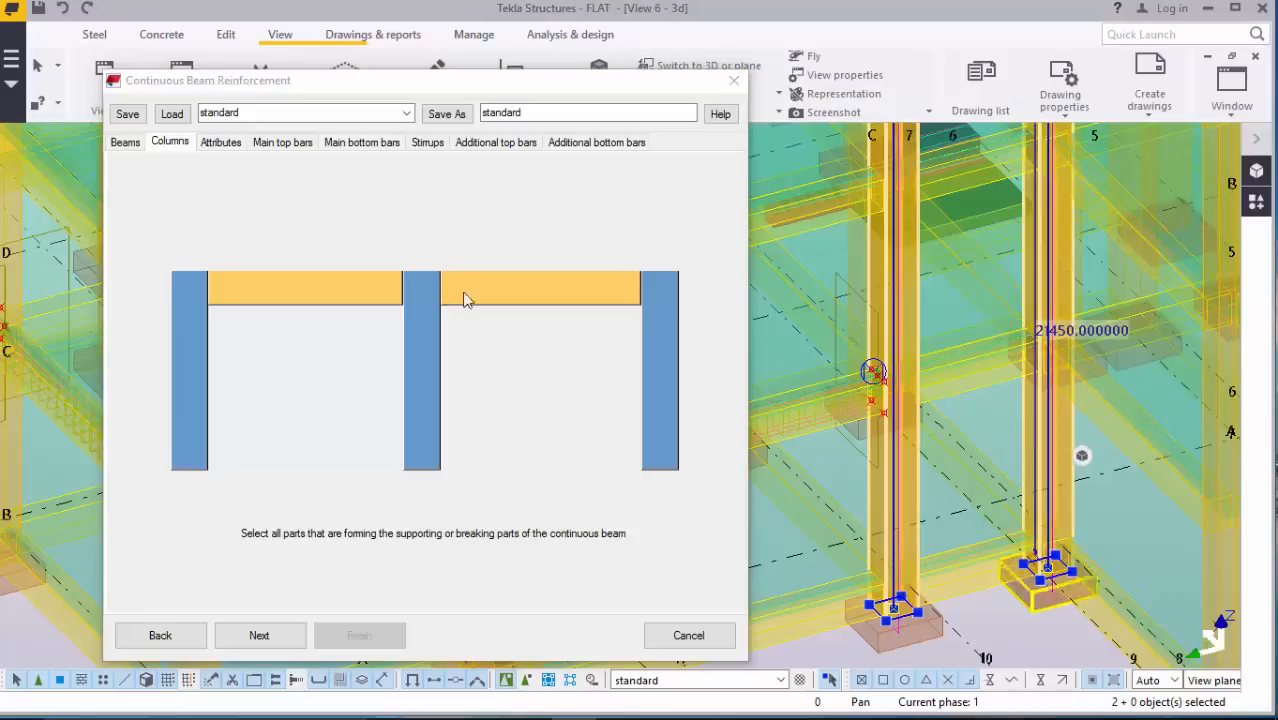
click(259, 636)
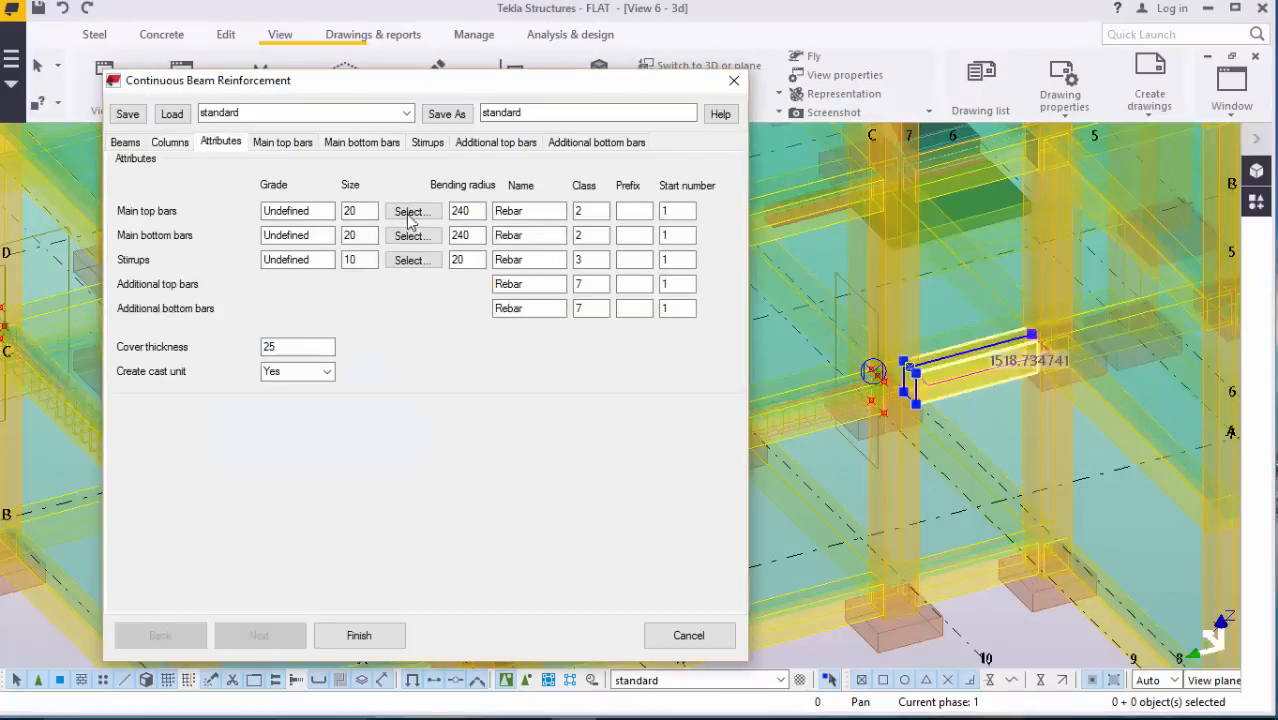
Step: Set the main top bars to grade T460, size 16, using the main bar type
click(415, 213)
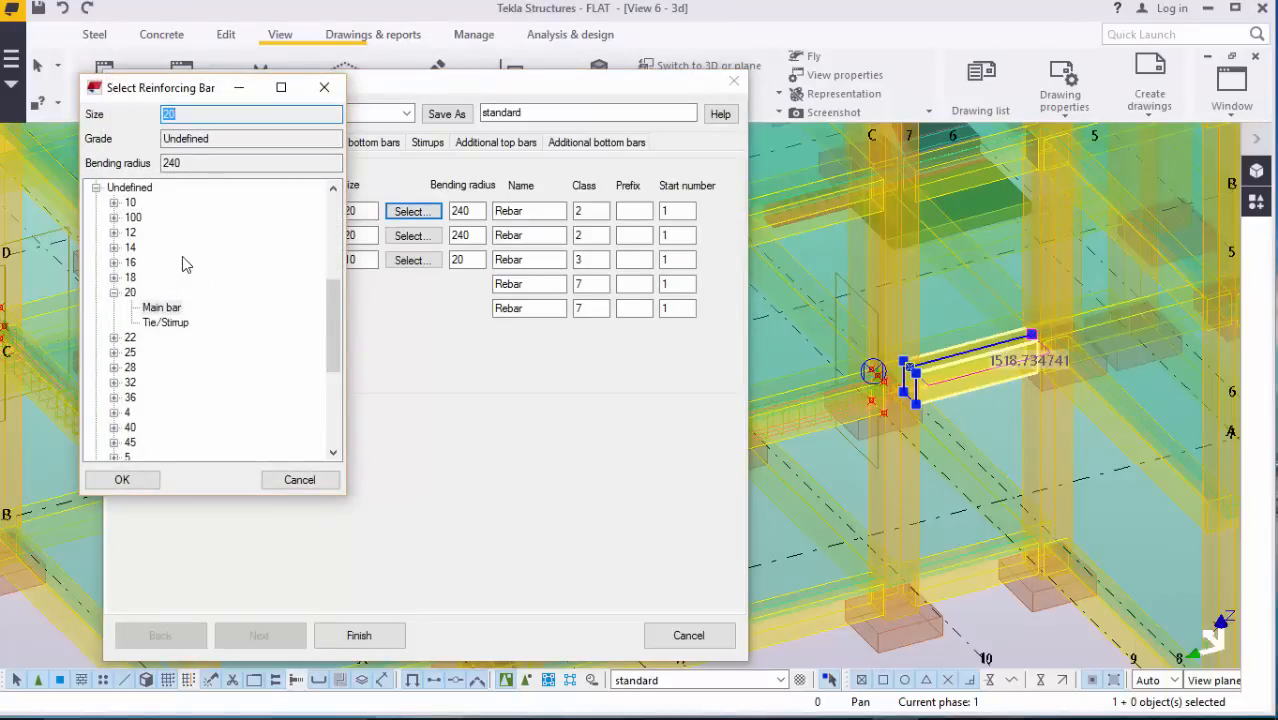
scroll(140, 280, up, 2)
click(96, 262)
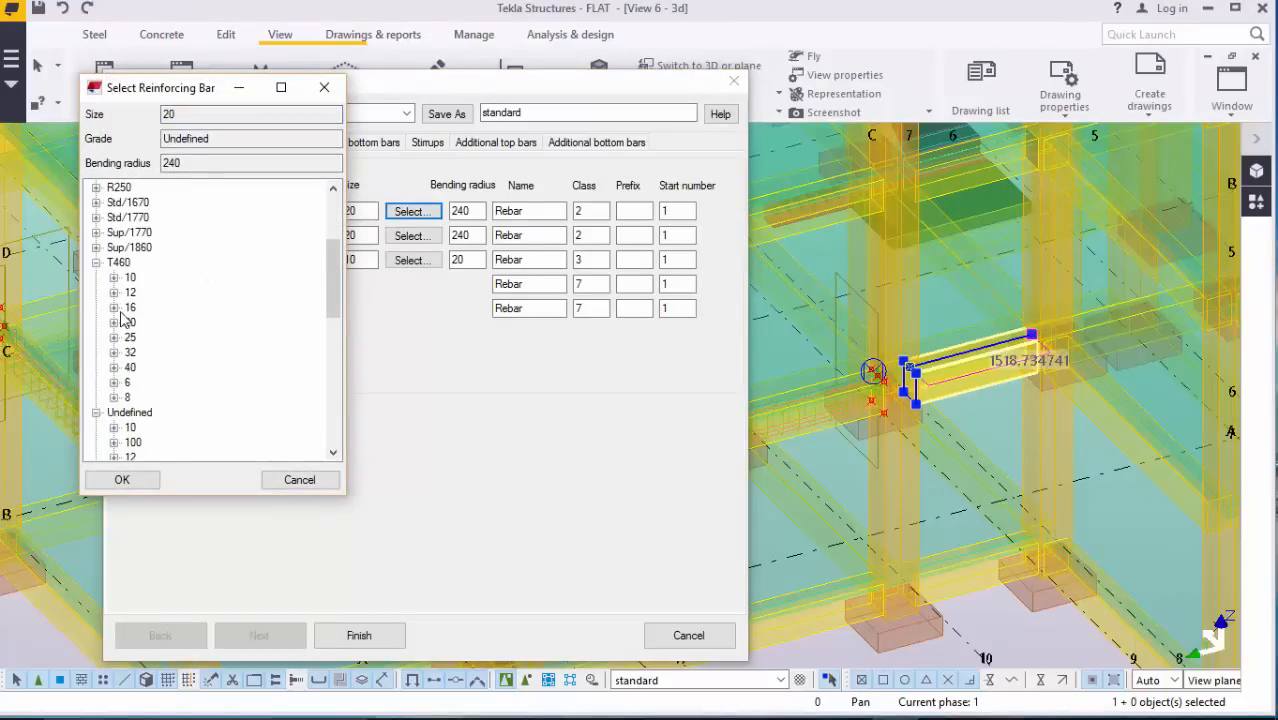
click(114, 307)
click(161, 322)
click(140, 482)
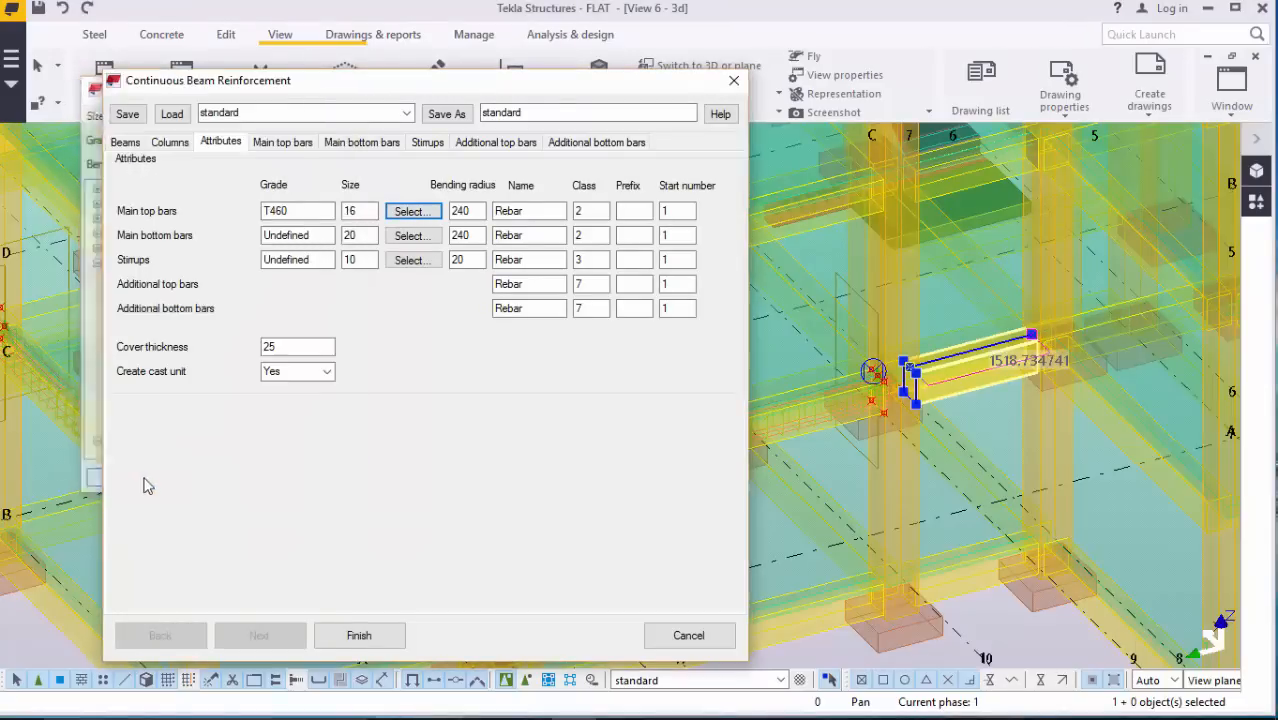
Step: Set the main bottom bars to grade T460, size 16, using the main bar type
click(411, 237)
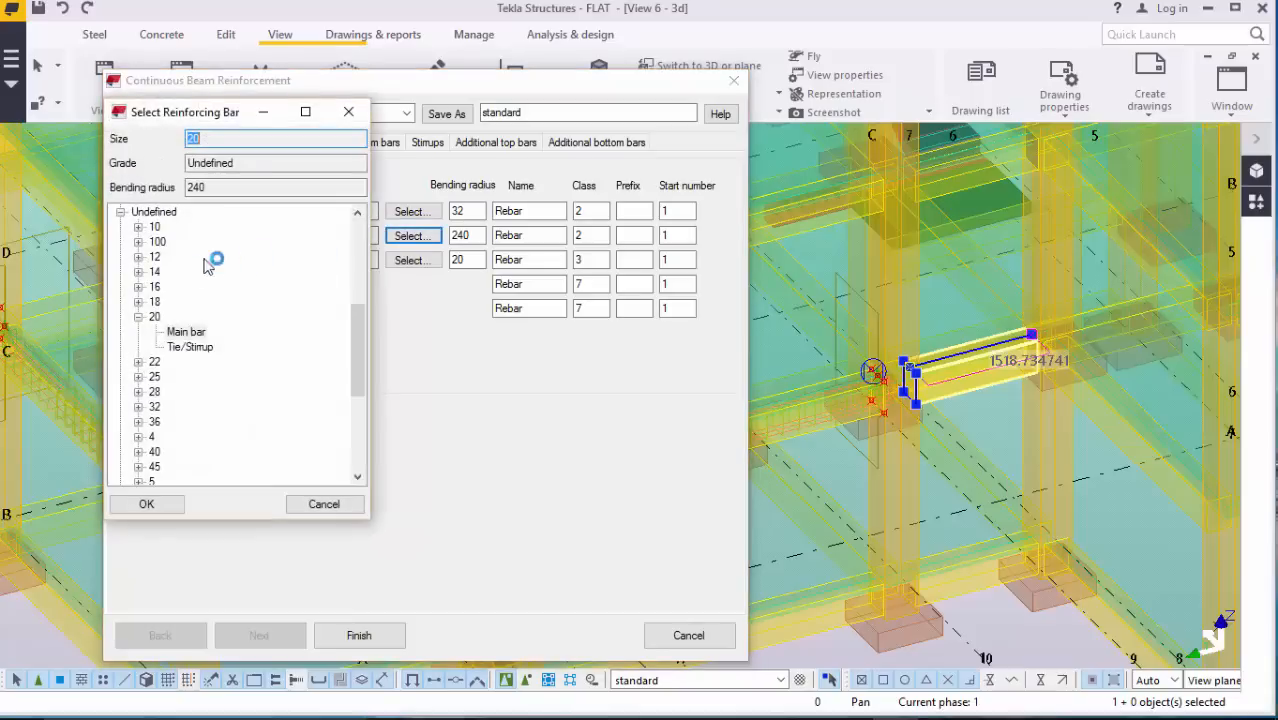
click(121, 332)
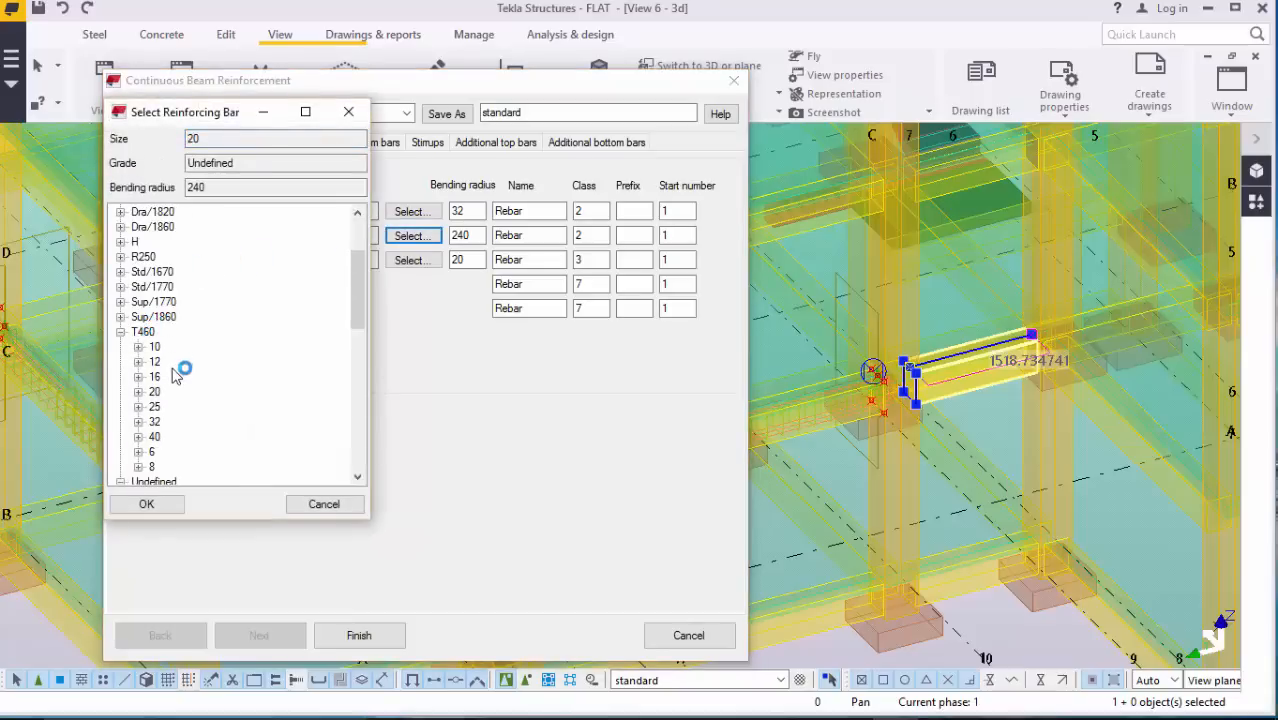
click(145, 379)
click(188, 407)
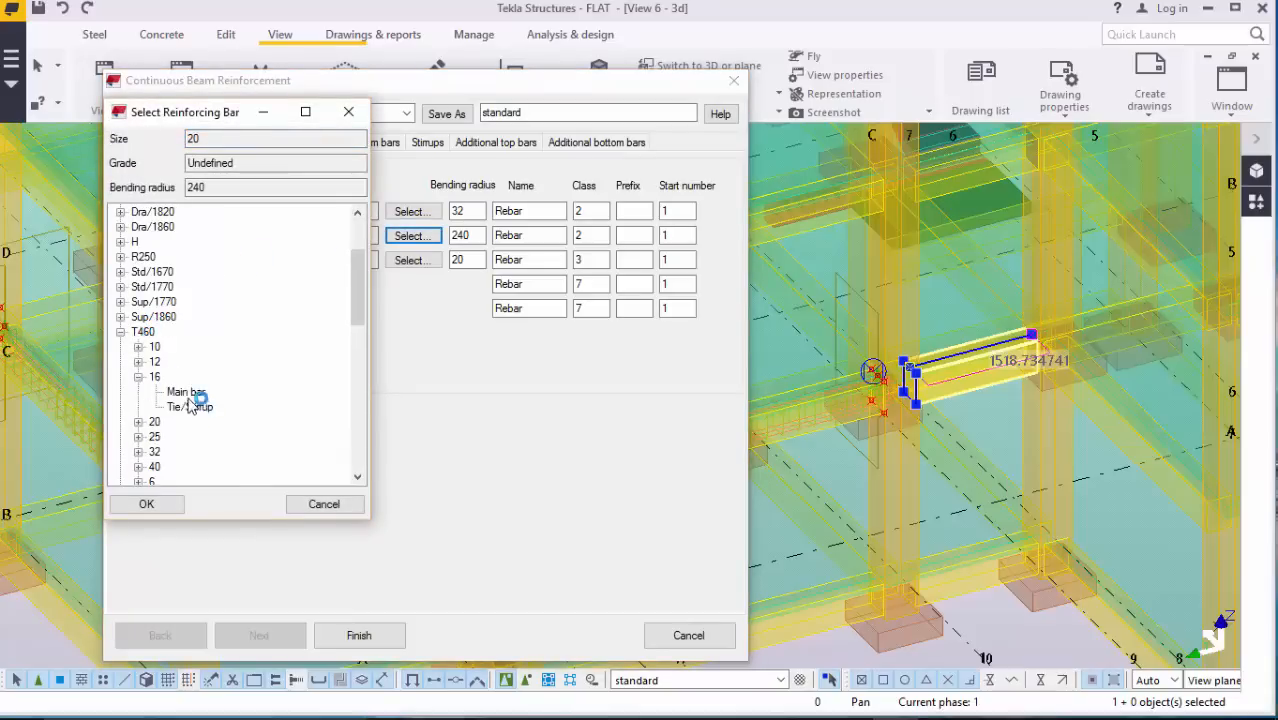
click(186, 392)
click(146, 504)
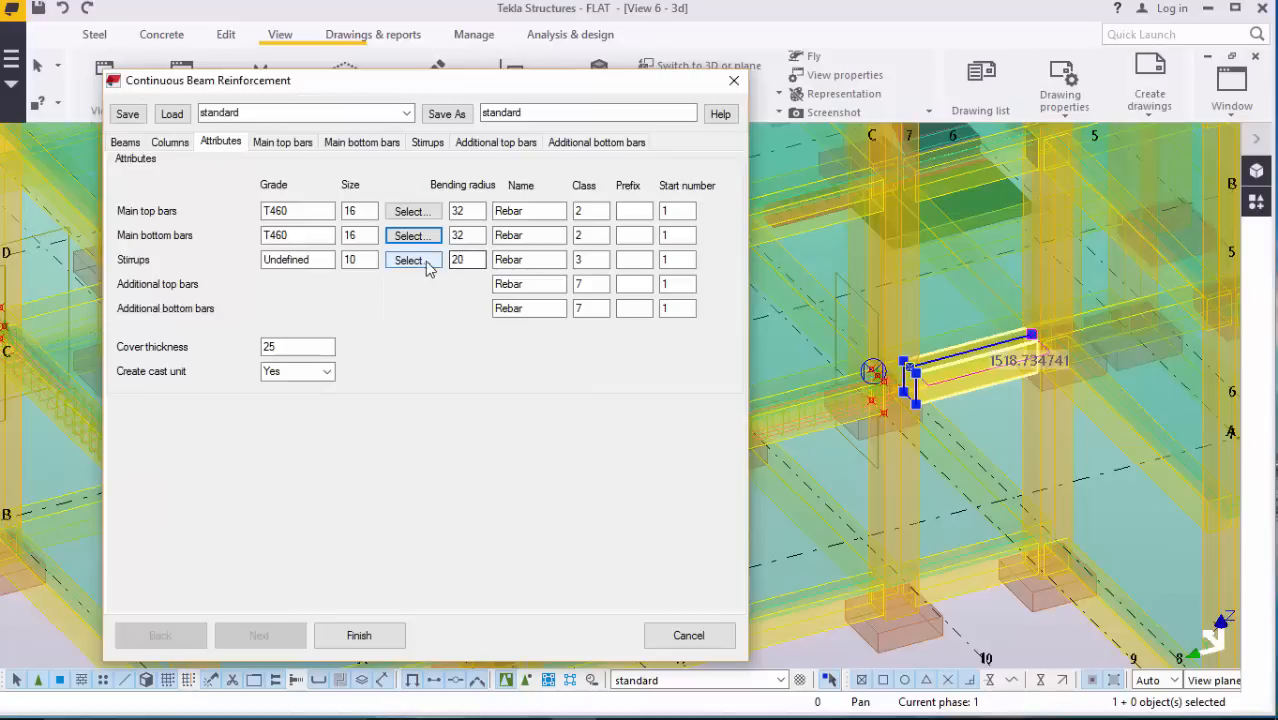
Step: Set the stirrups to grade T460, size 12, using the Tie/Stirrup type
click(410, 260)
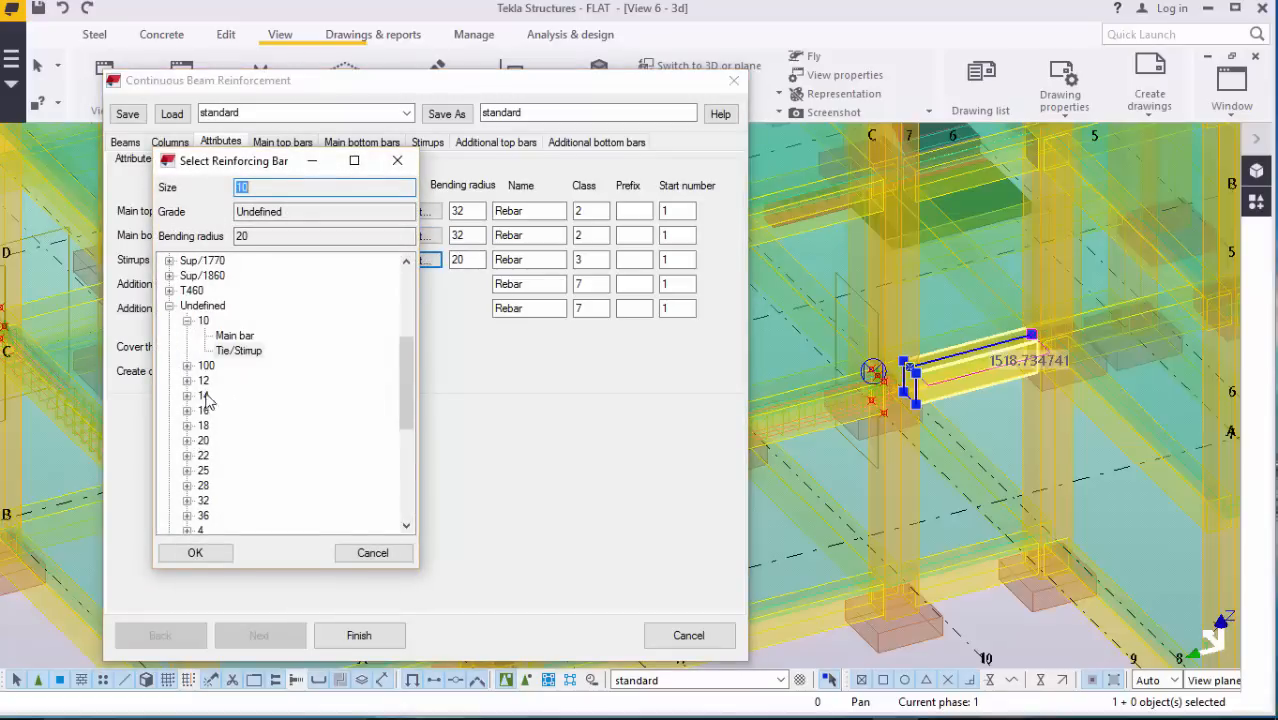
click(169, 291)
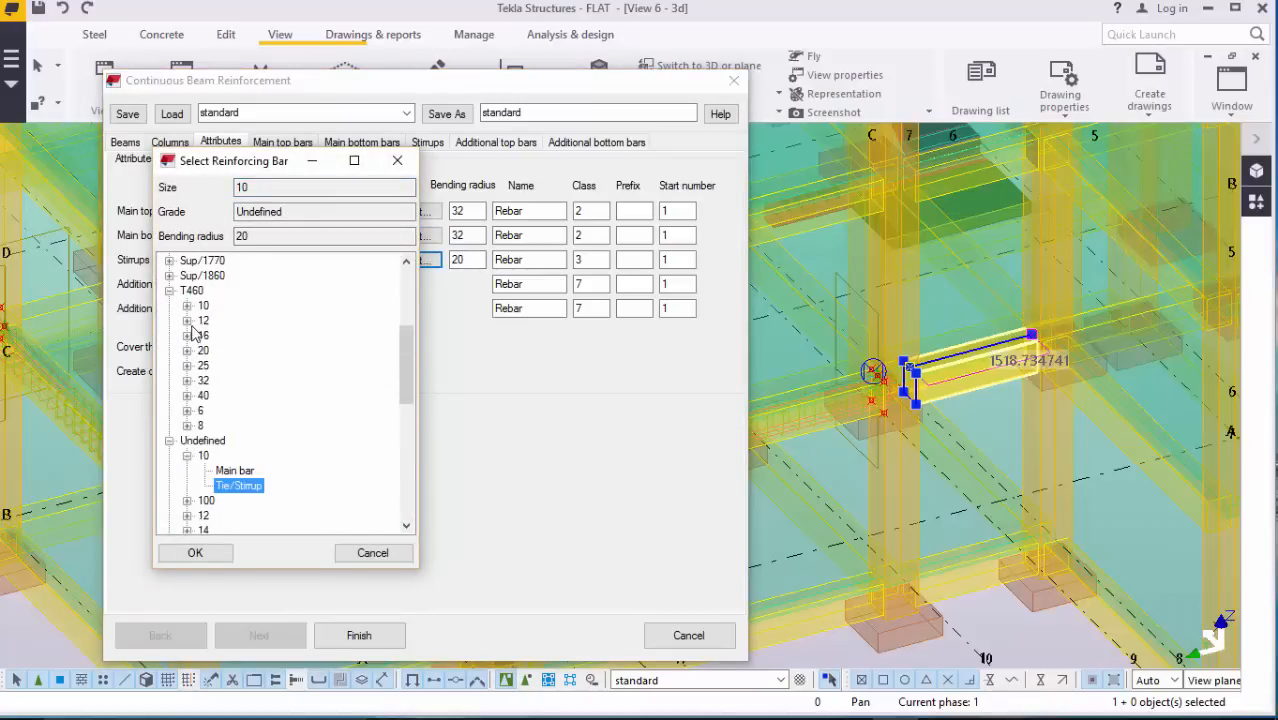
click(187, 320)
click(238, 350)
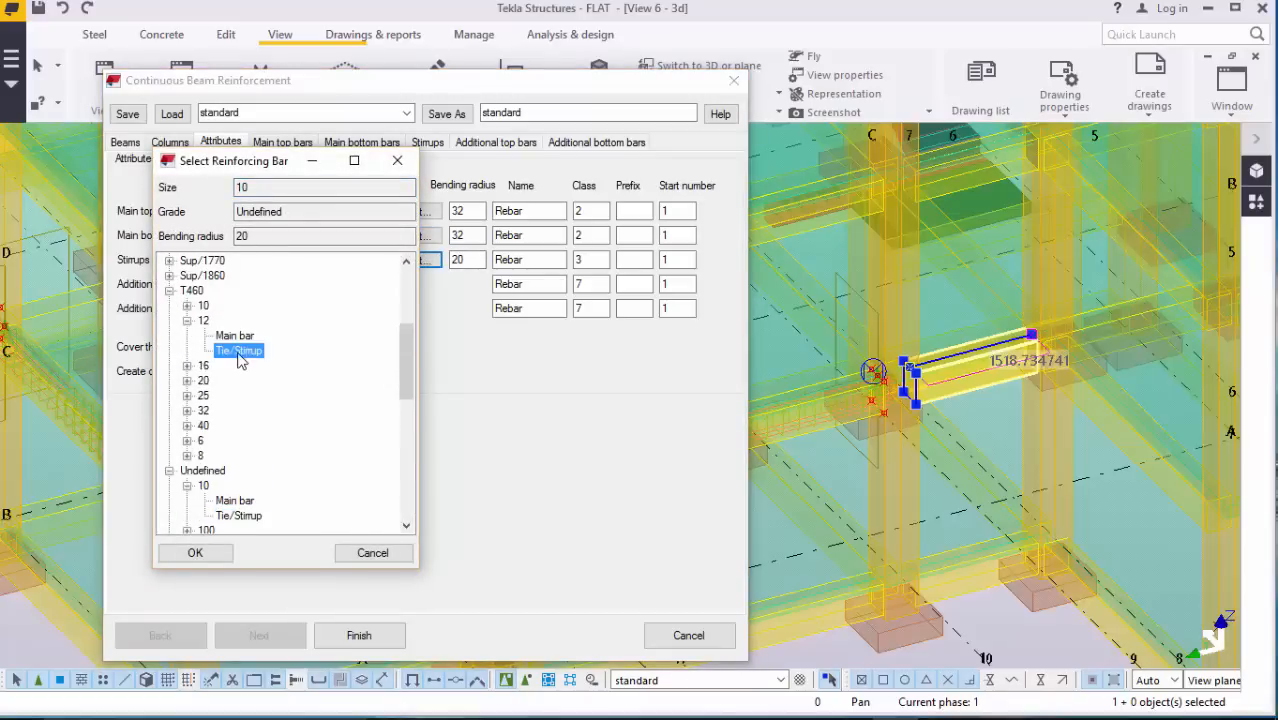
click(196, 553)
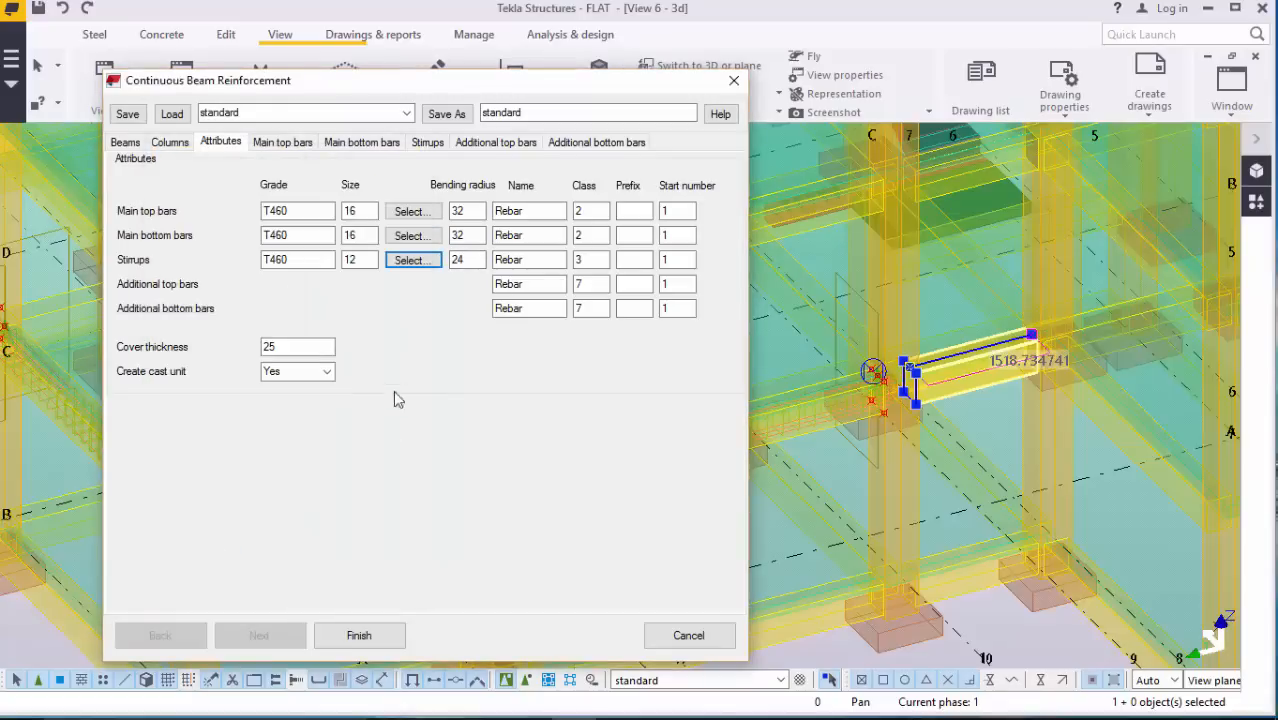
Step: Set the end hook lengths to 100 for the main top bars at both ends and for the main bottom bars
click(285, 143)
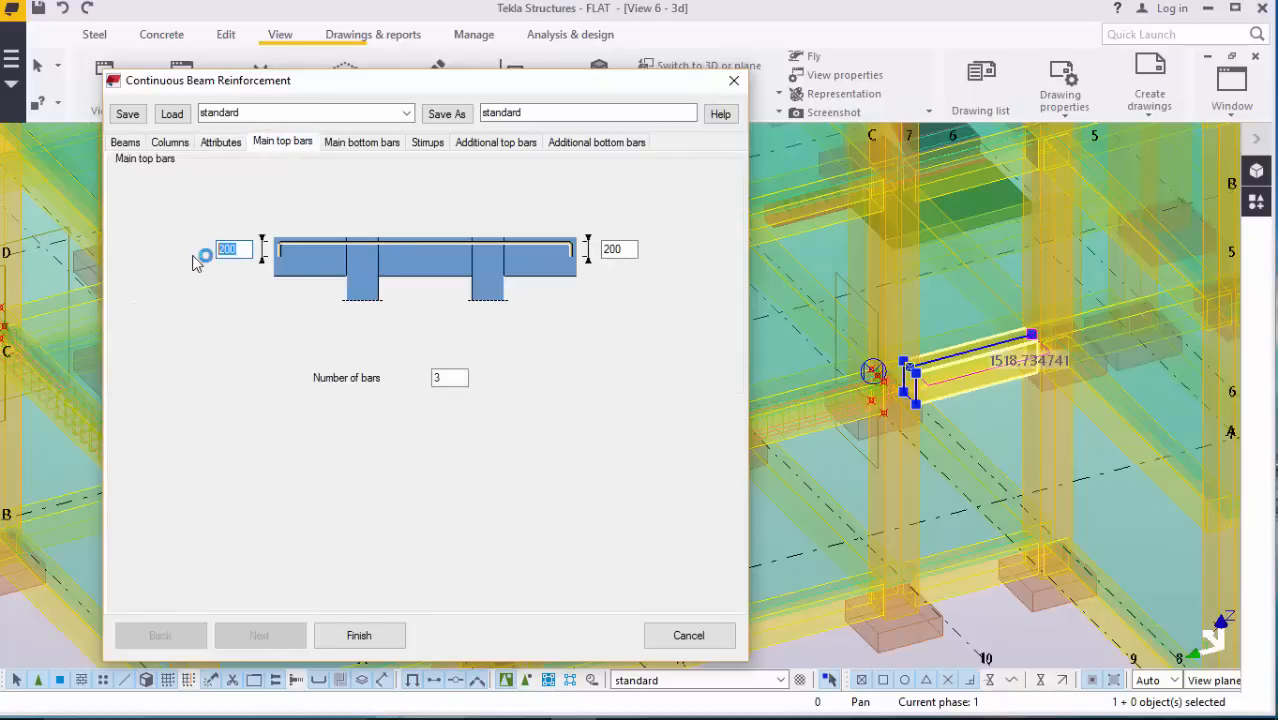
text(0)
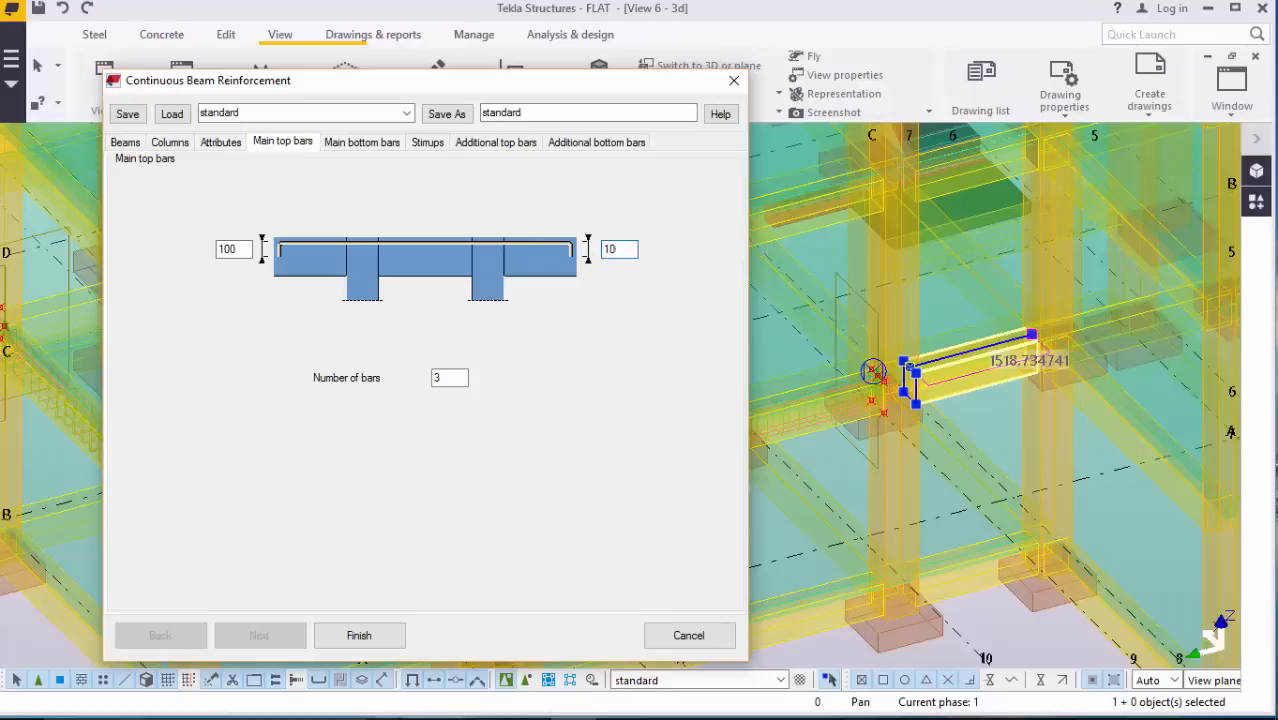
click(352, 143)
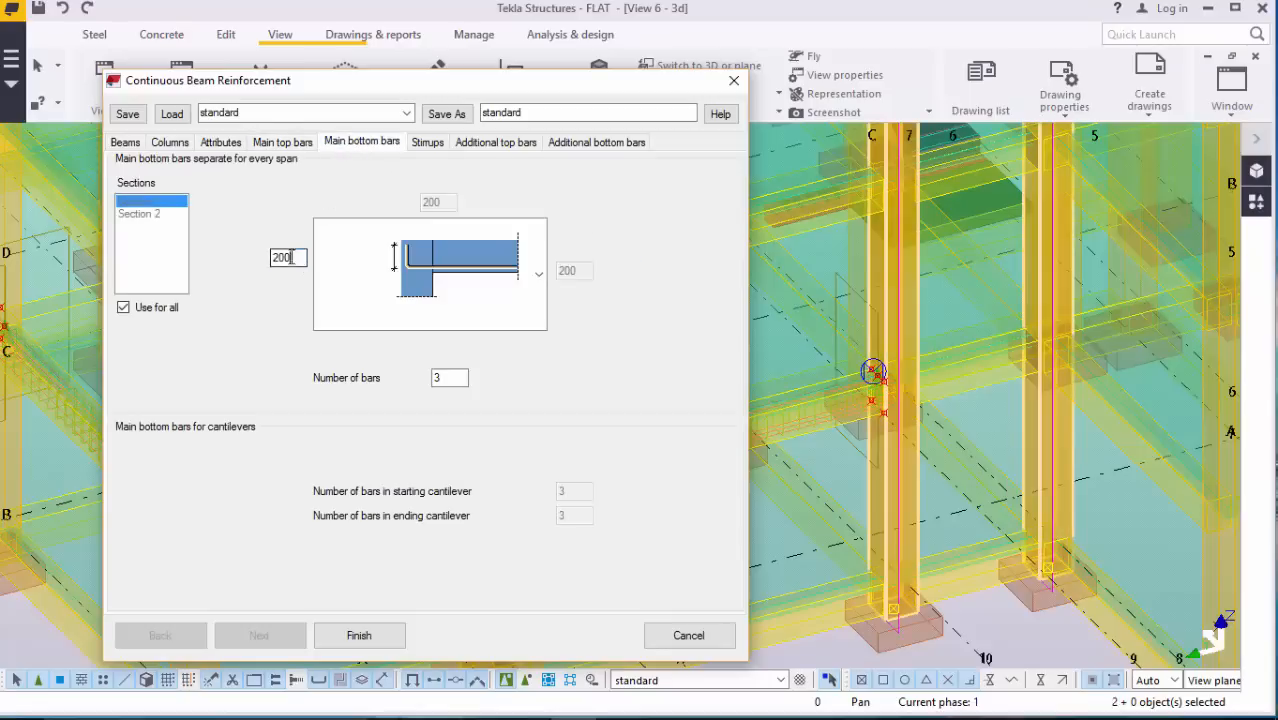
click(268, 258)
text(100)
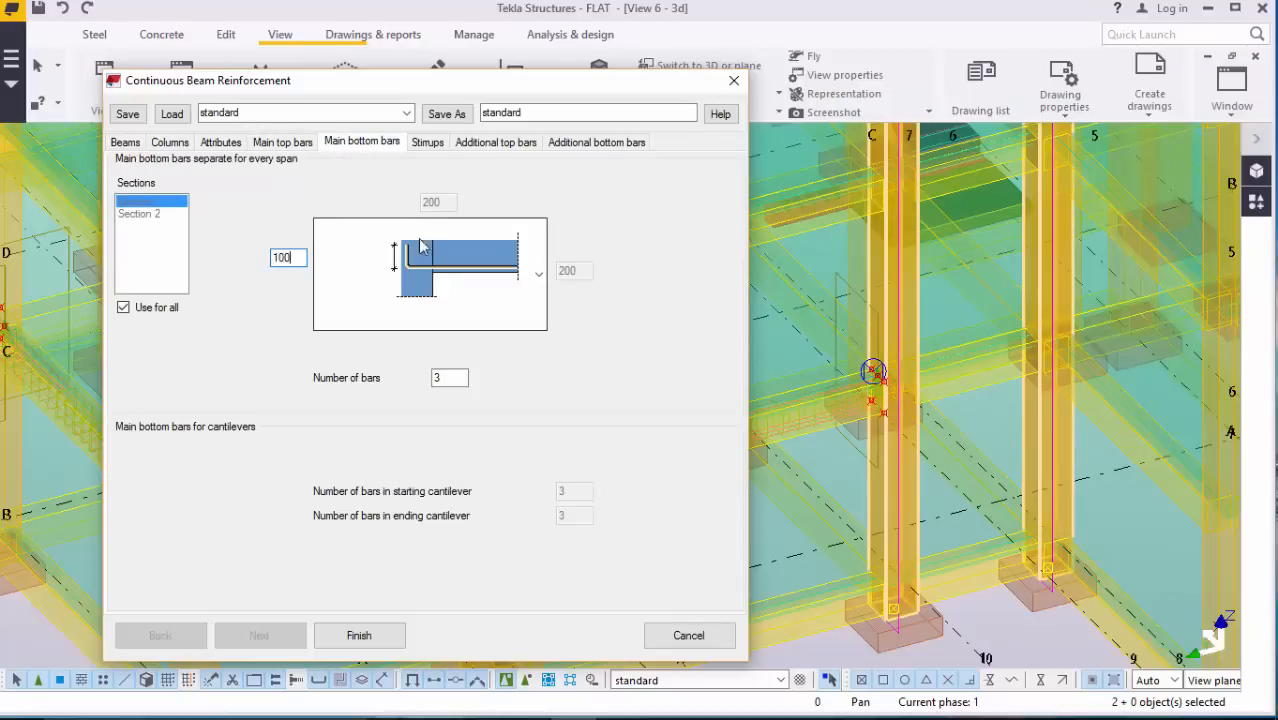
Step: Make the stirrup spacing symmetric and set the spacing to 200 in zones 1 to 4
click(428, 143)
click(462, 468)
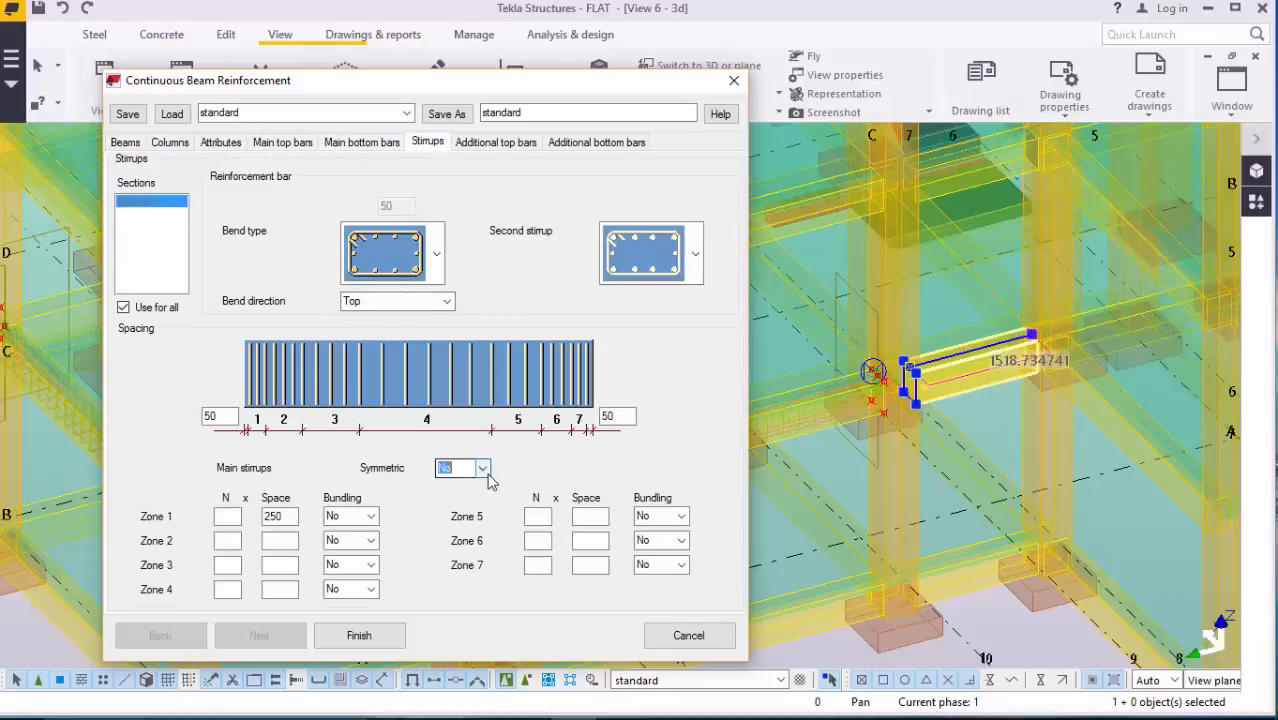
click(455, 498)
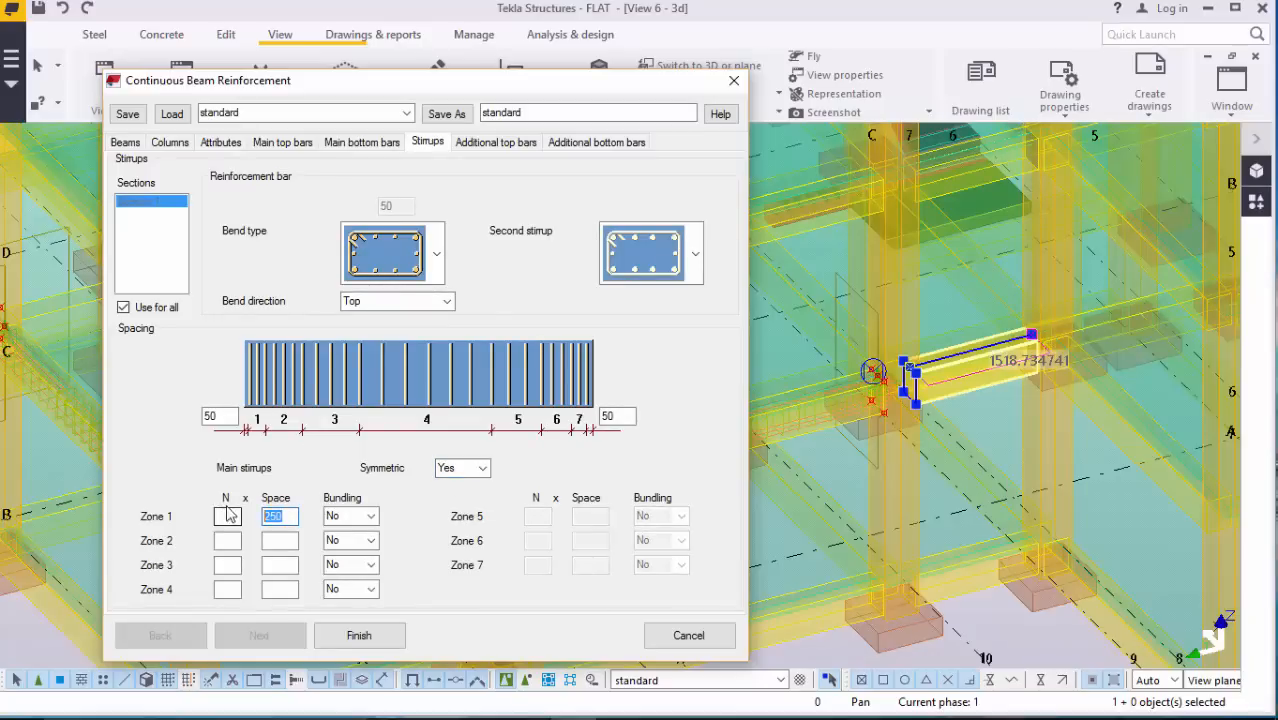
text(200)
click(283, 565)
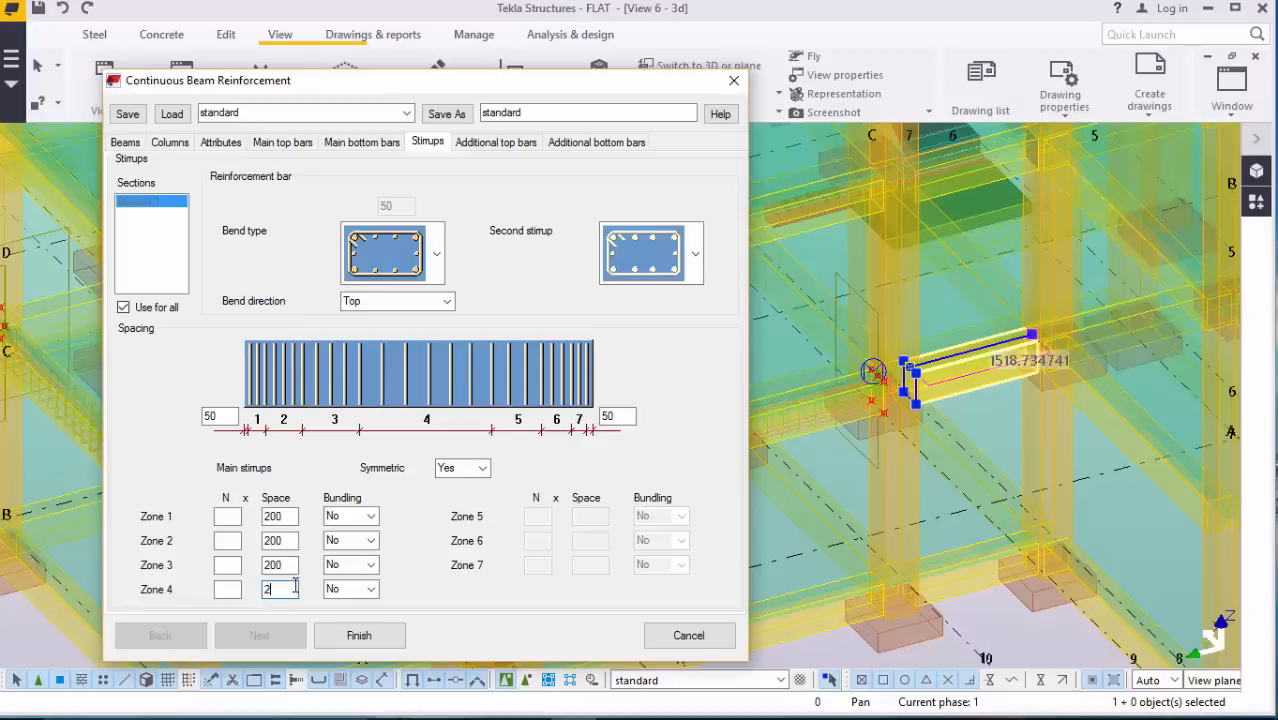
Step: Keep the current stirrup bend type, create the short beam's reinforcement and close the reinforcement settings
click(441, 264)
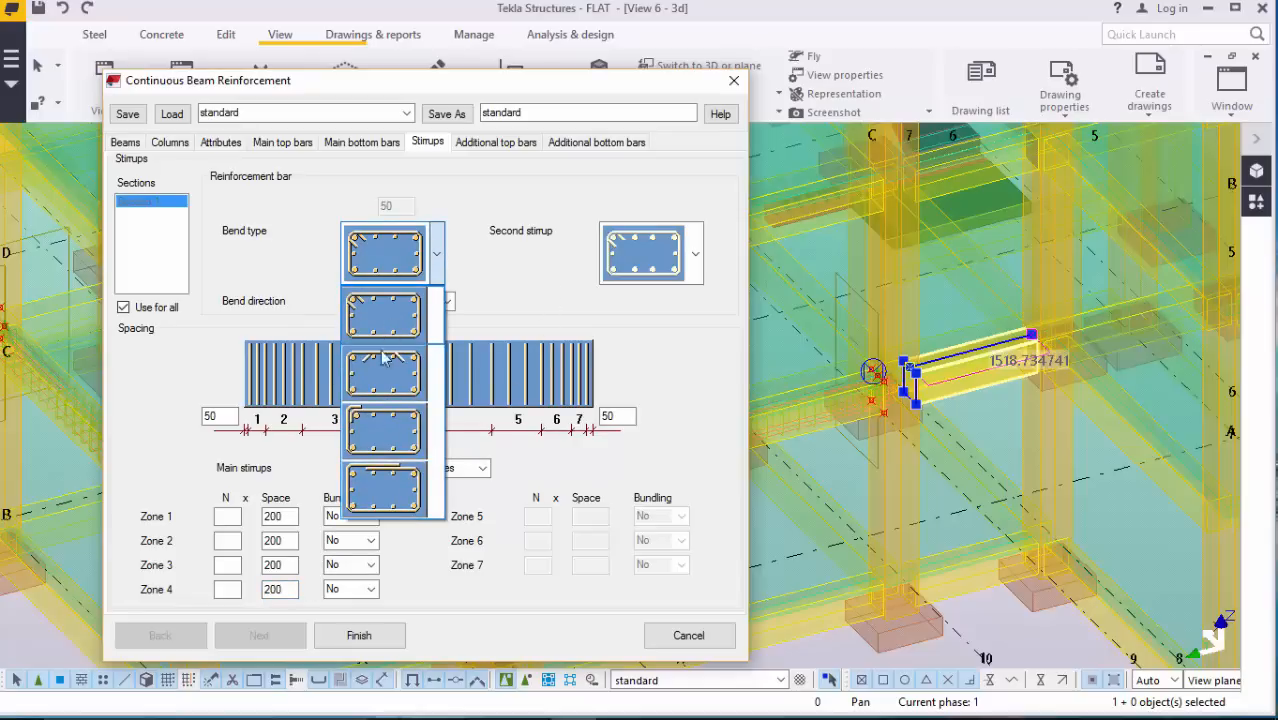
click(492, 275)
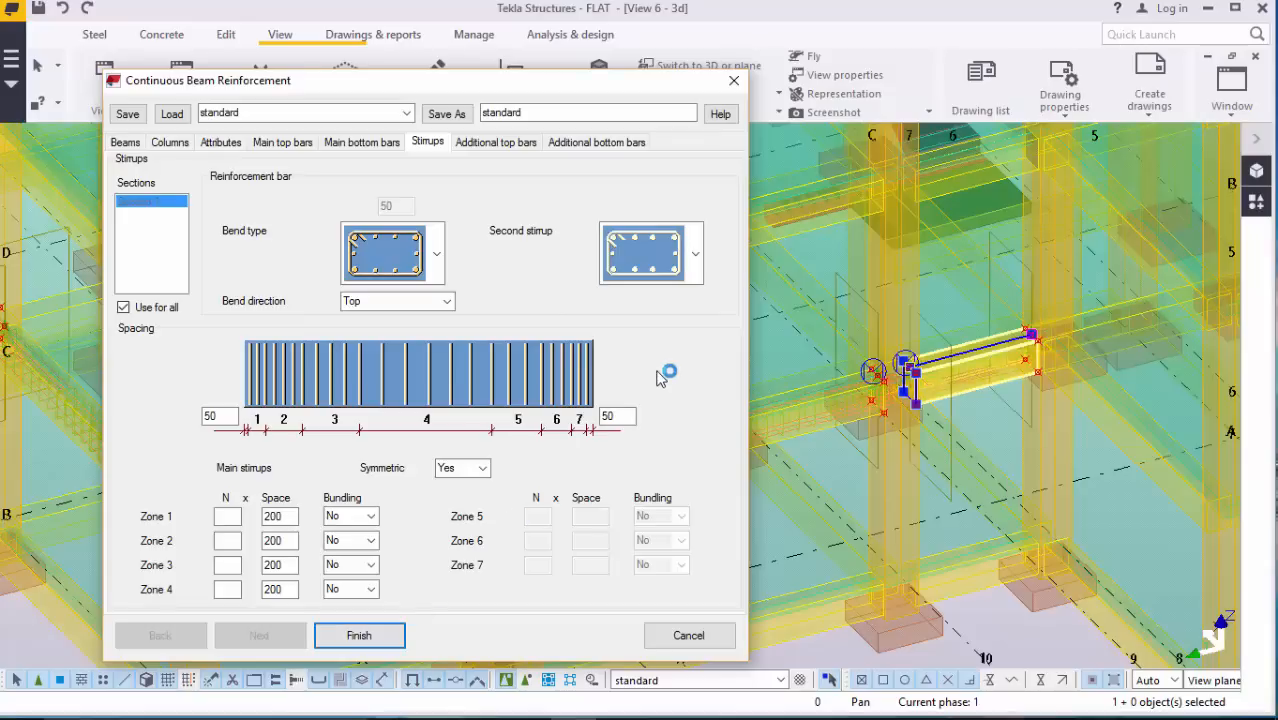
click(700, 636)
Step: Set the short beam's main top bars to an end cover of -100 at both ends and apply the change
scroll(1078, 318, up, 5)
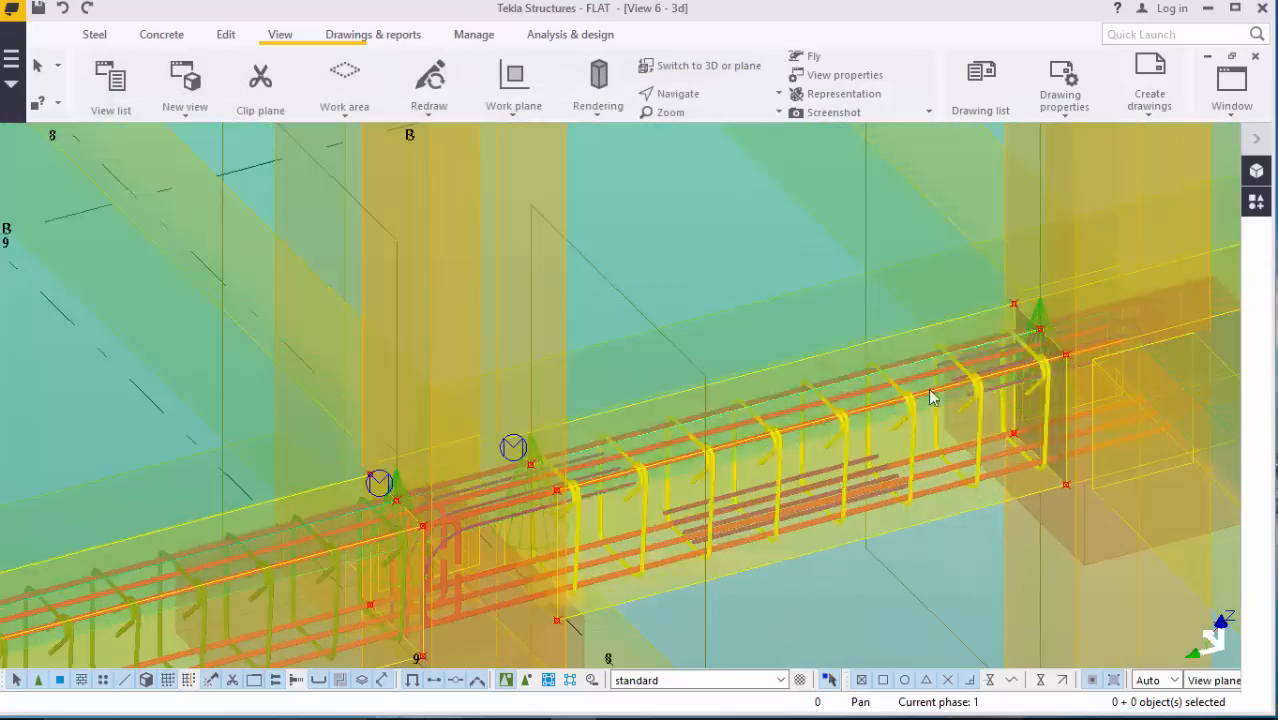
scroll(494, 522, up, 6)
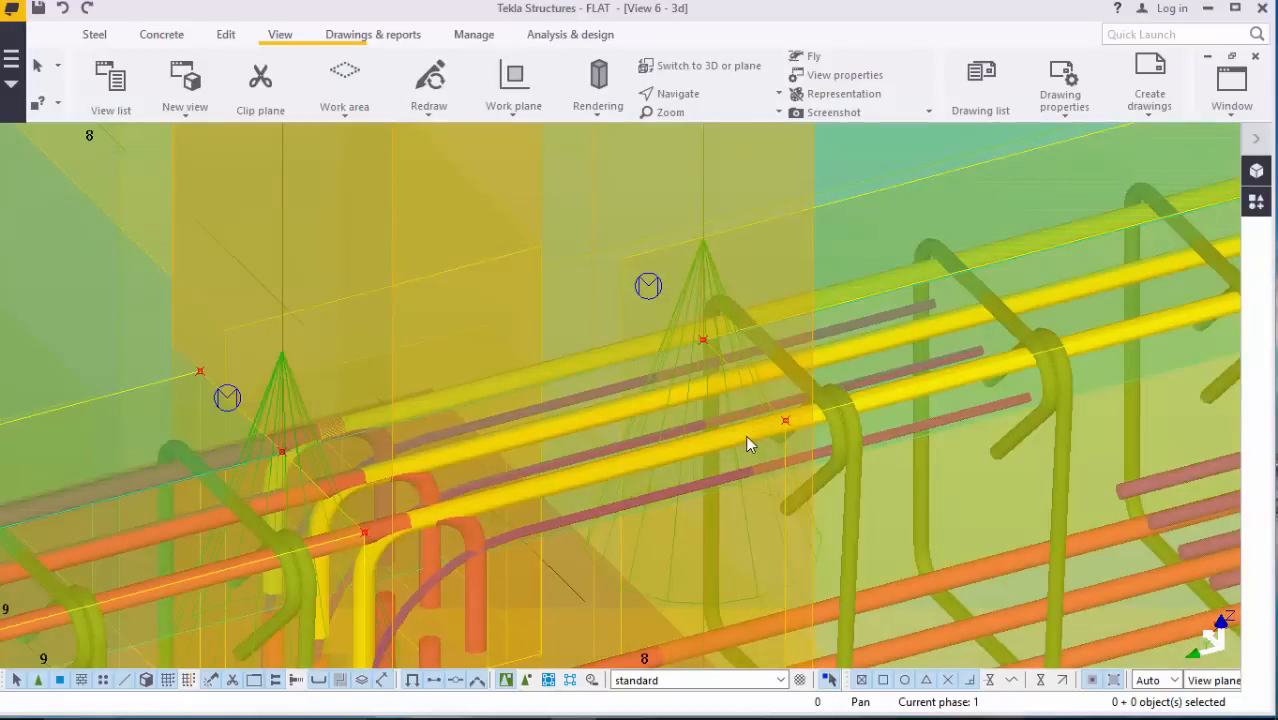
double_click(745, 435)
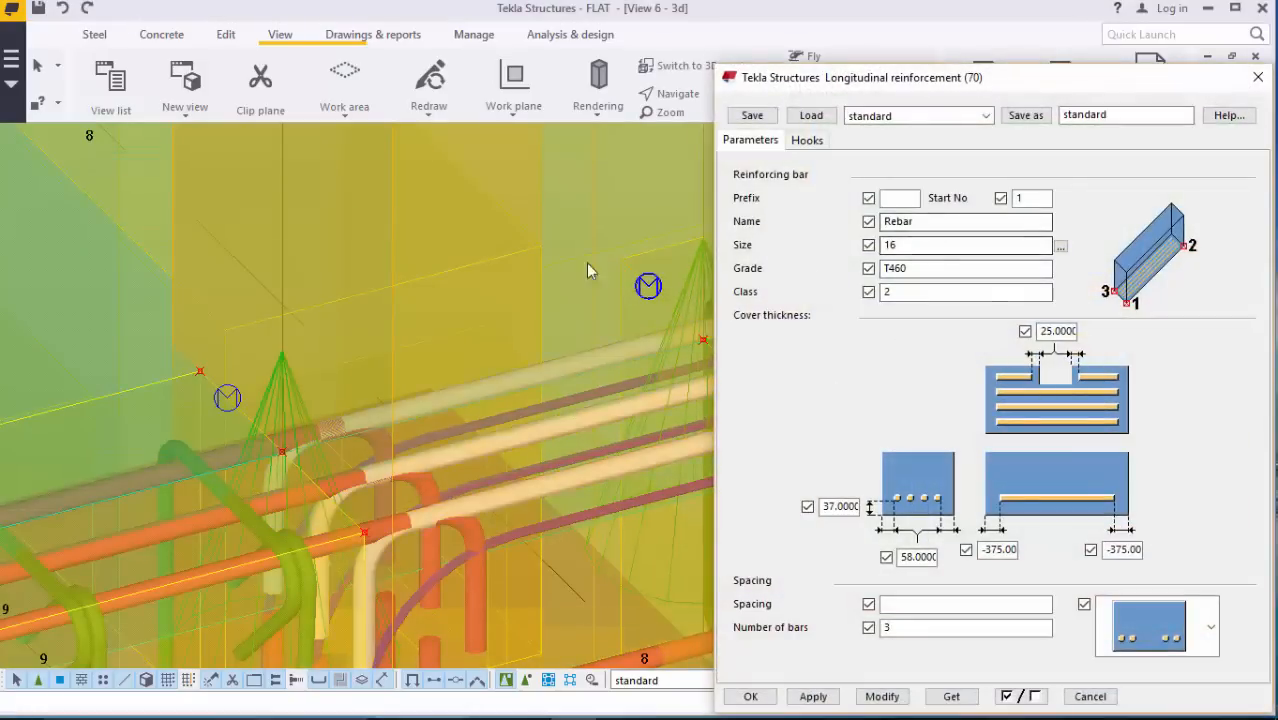
click(1131, 550)
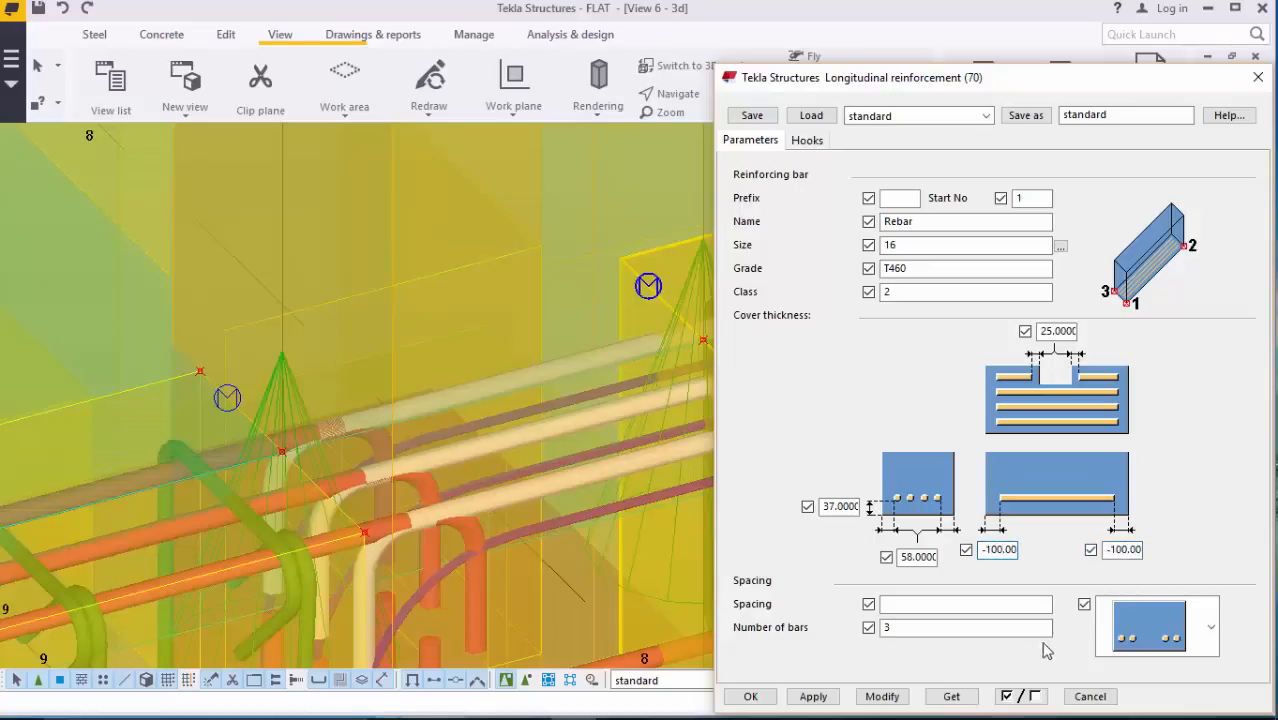
click(882, 696)
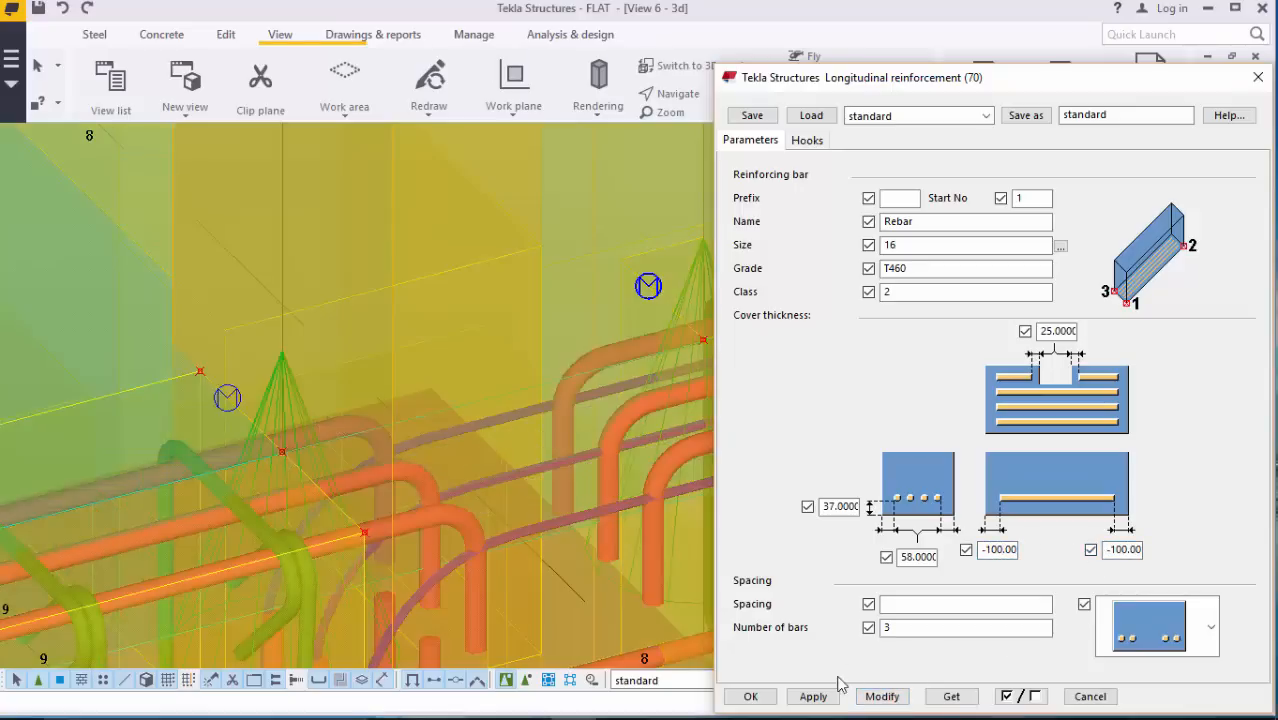
Step: Set the short beam's main bottom bars to an end cover of -100 at both ends, apply it and close the properties
scroll(451, 388, down, 3)
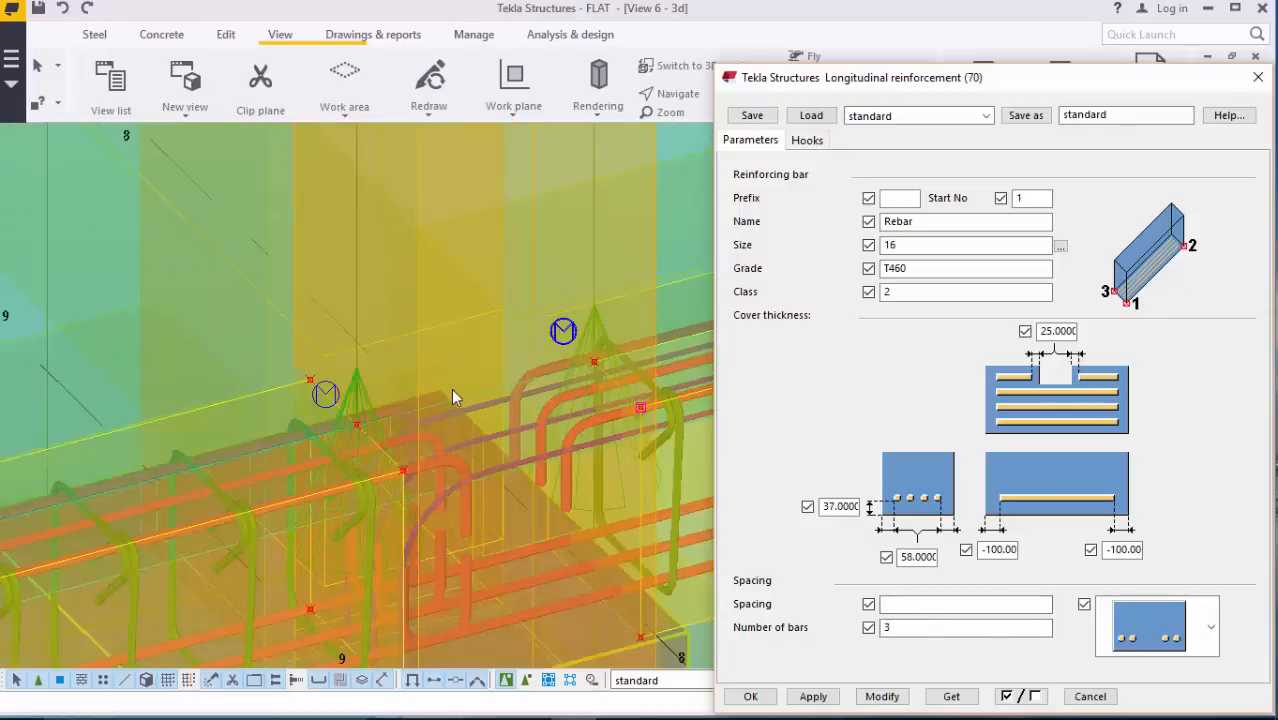
scroll(461, 385, down, 1)
double_click(555, 547)
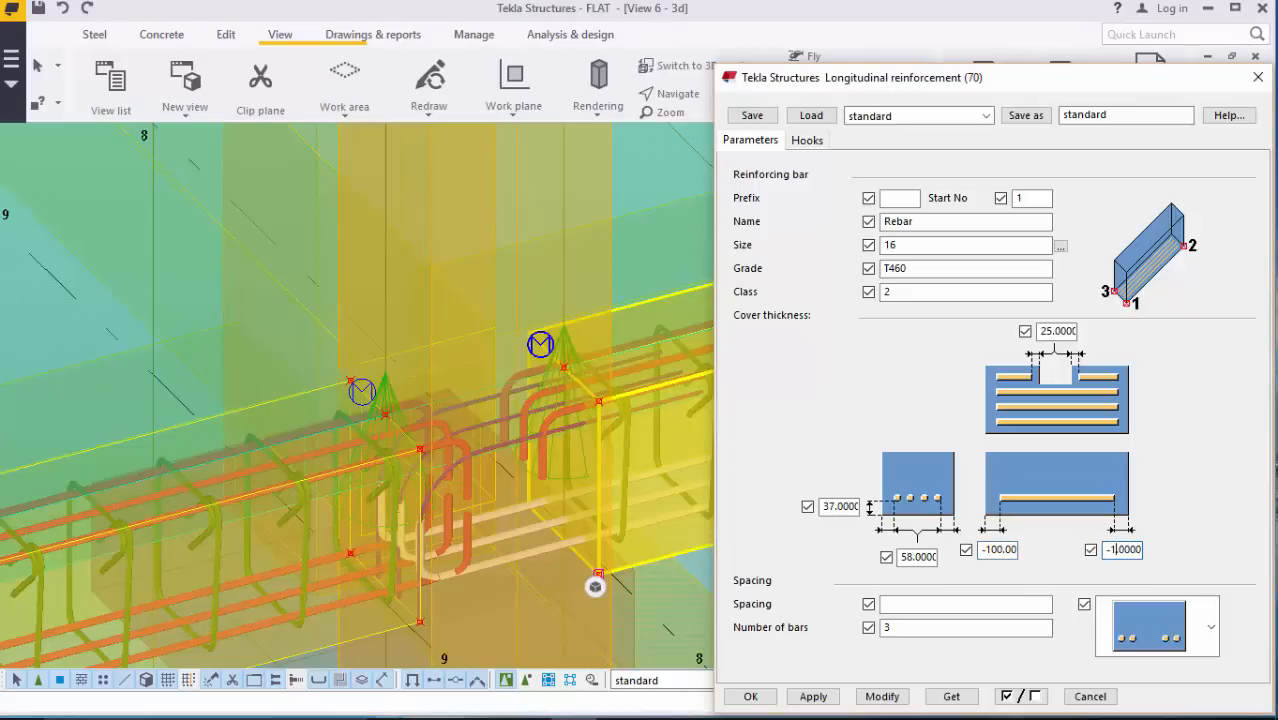
click(882, 696)
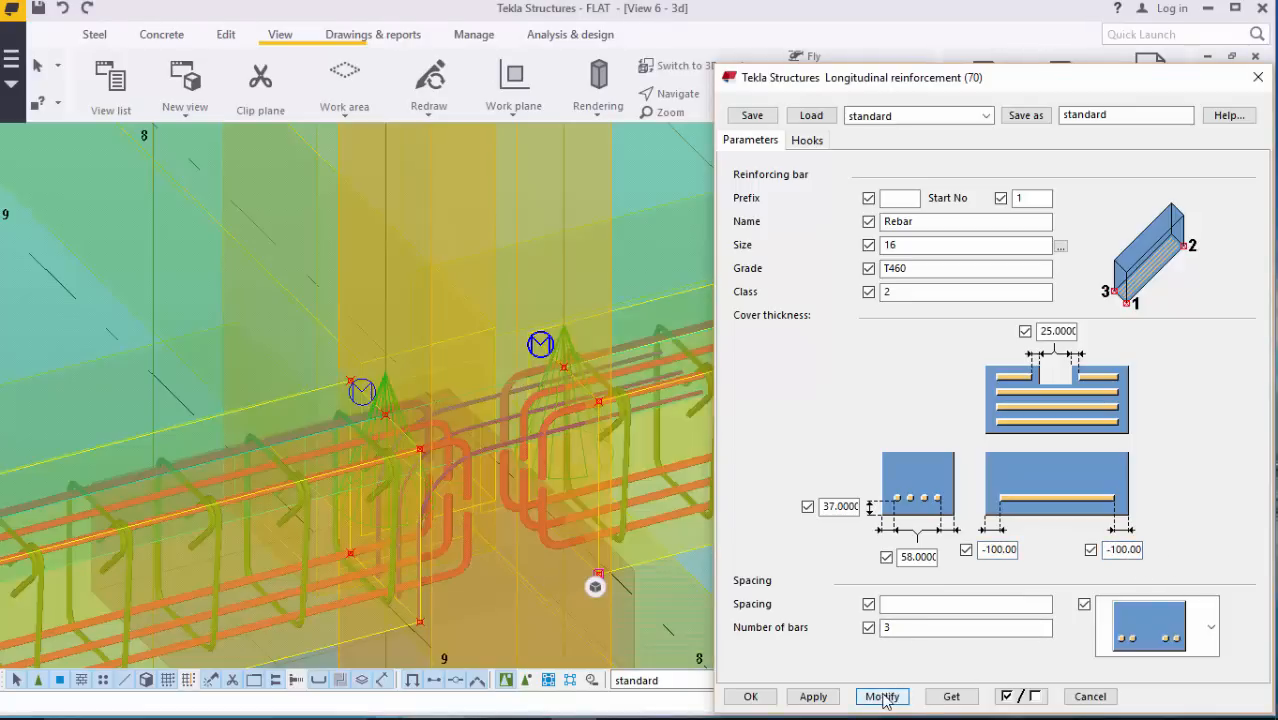
click(750, 696)
Step: Delete the additional top bars that extend into the column at the short beam's far end
scroll(469, 505, down, 5)
scroll(858, 355, up, 5)
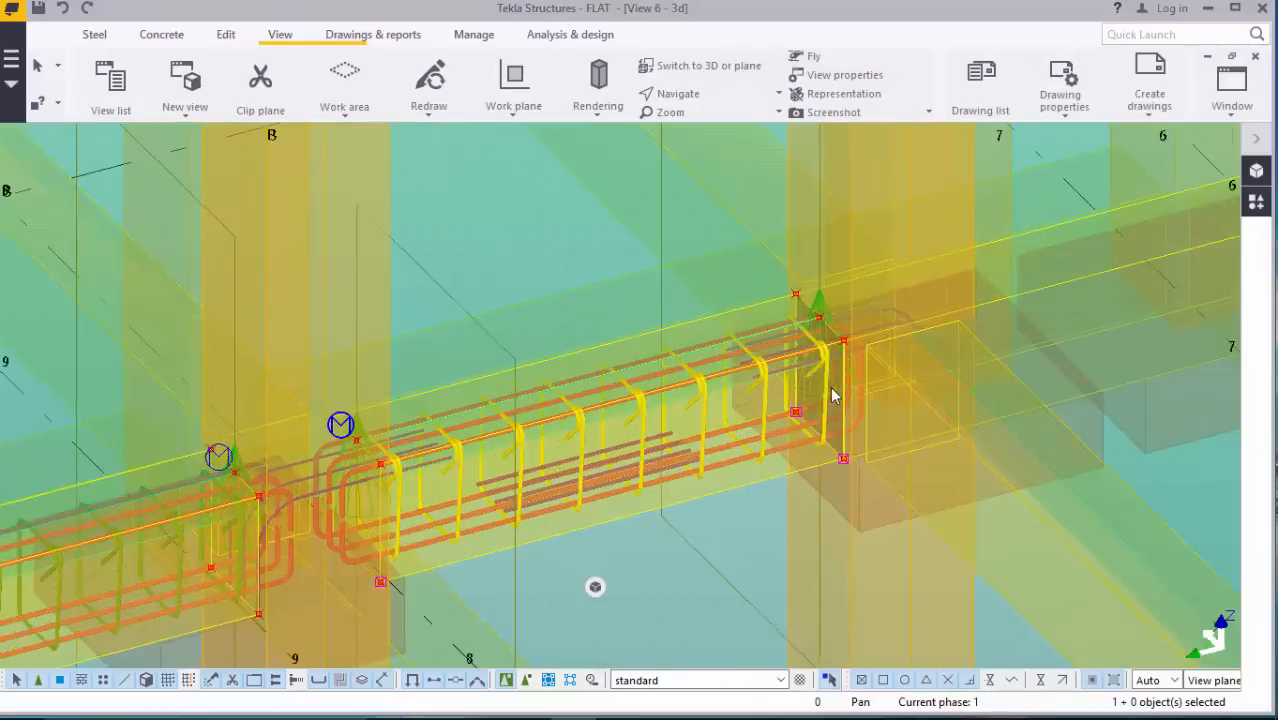
scroll(865, 353, up, 3)
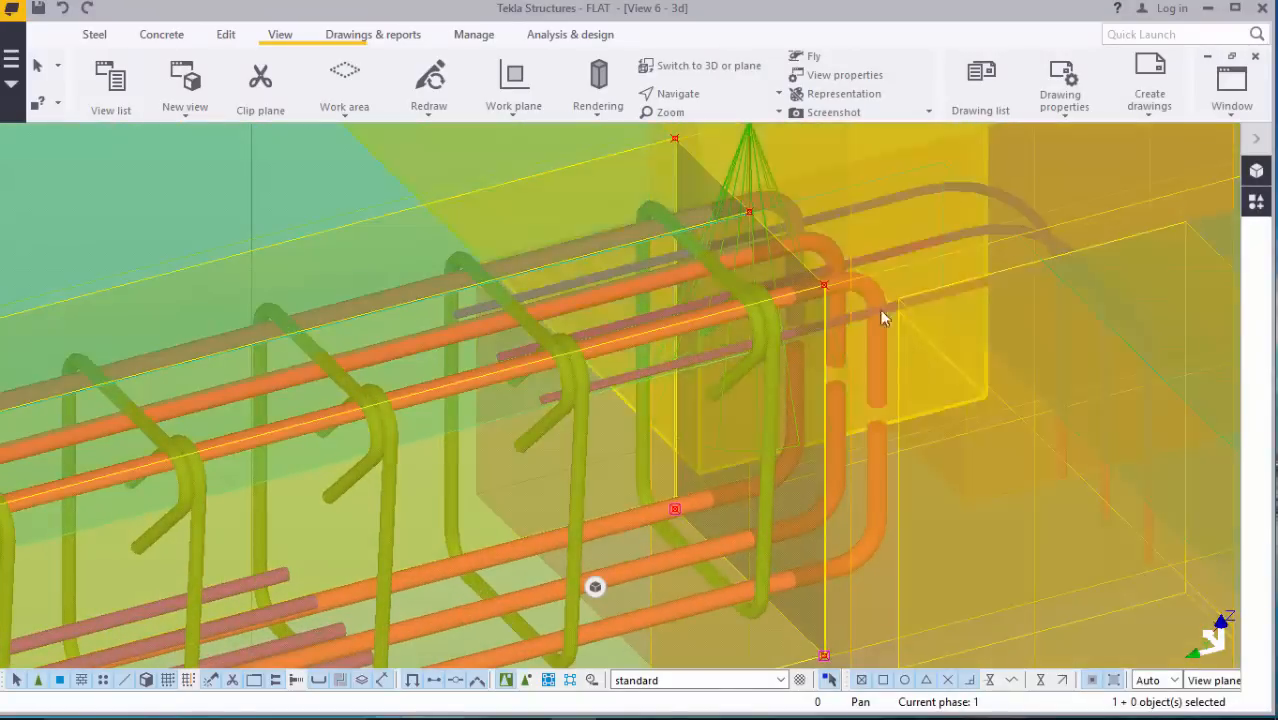
scroll(860, 295, up, 2)
scroll(843, 282, up, 1)
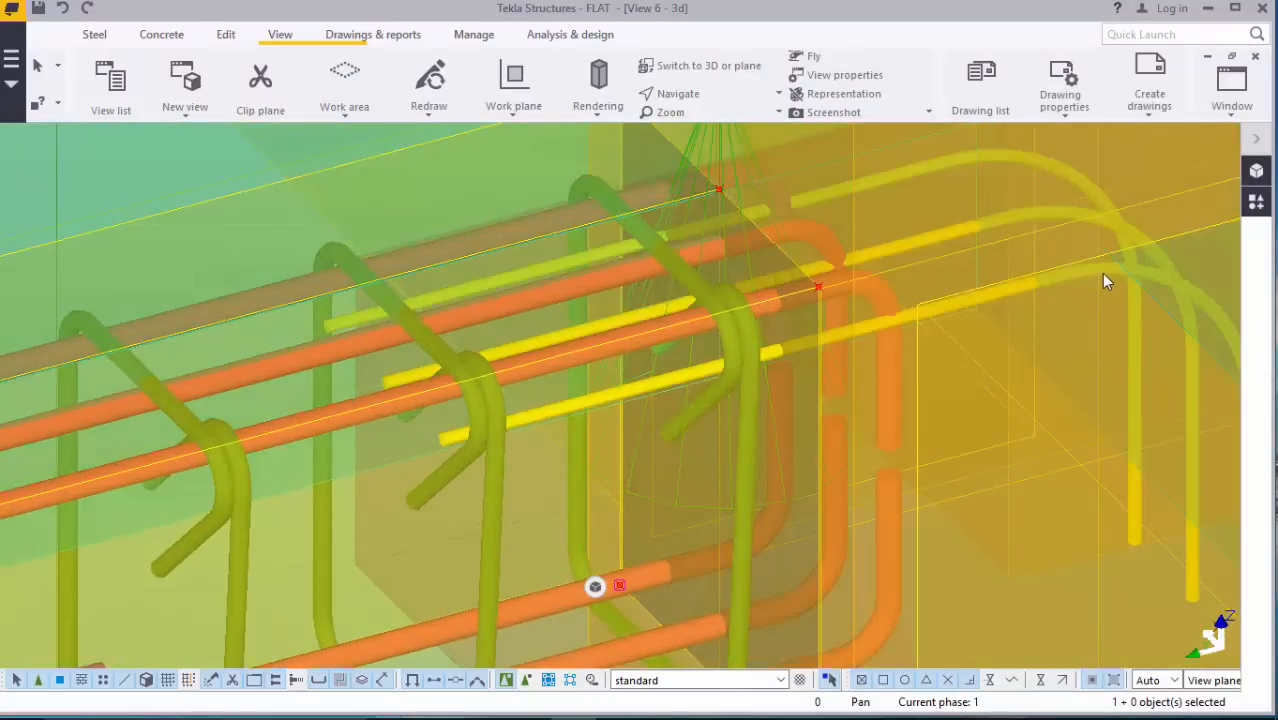
right_click(1103, 274)
click(1138, 399)
Step: Delete the additional bottom bars at the middle of the short beam's span
scroll(897, 242, down, 3)
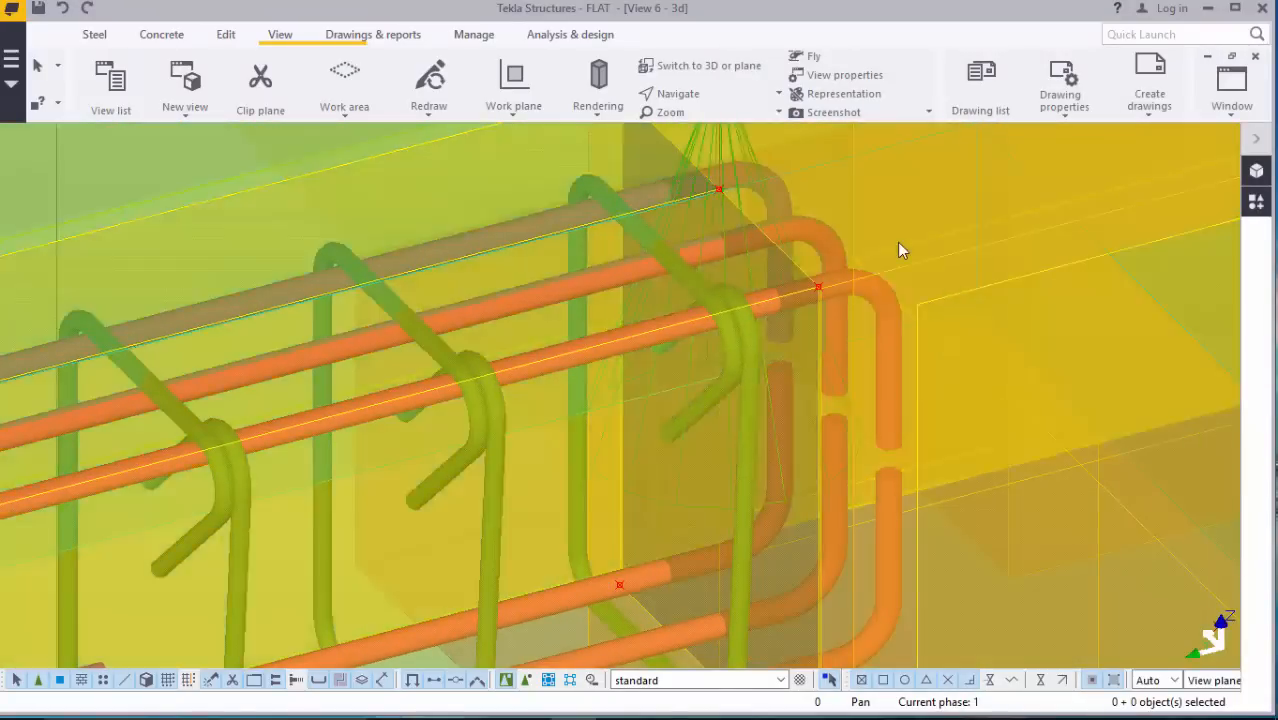
scroll(972, 276, down, 3)
scroll(700, 415, up, 4)
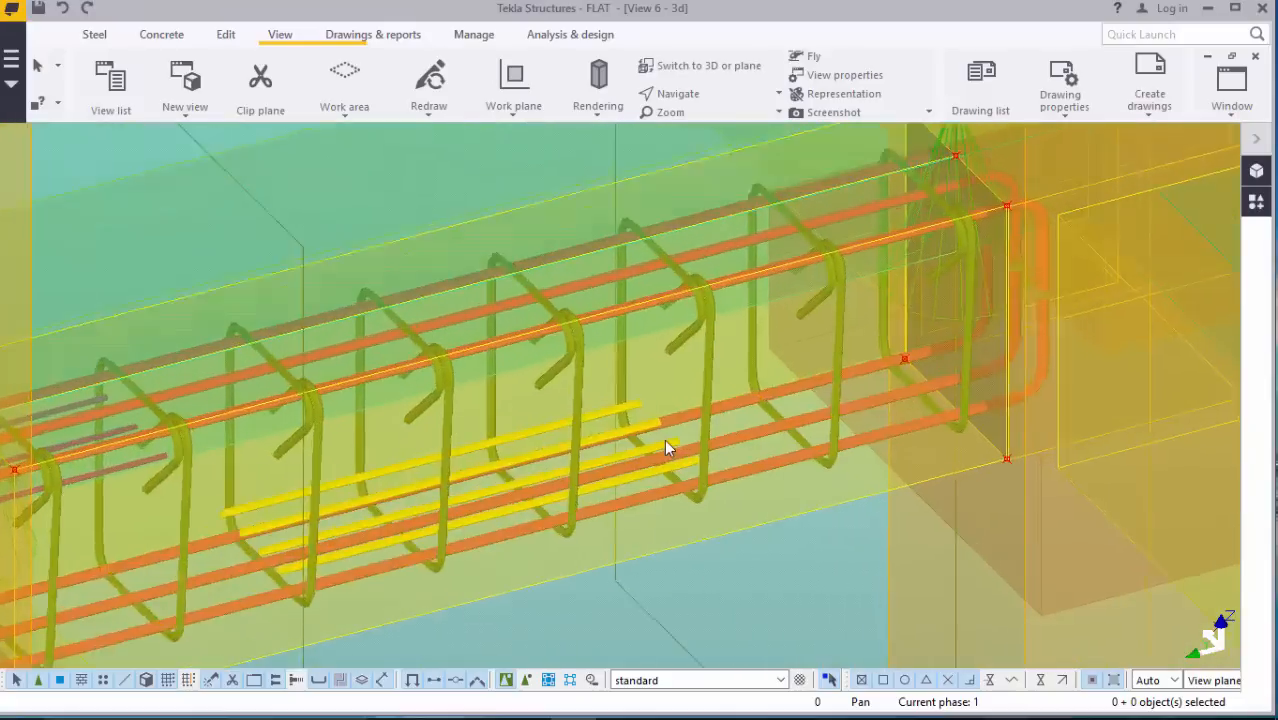
right_click(665, 439)
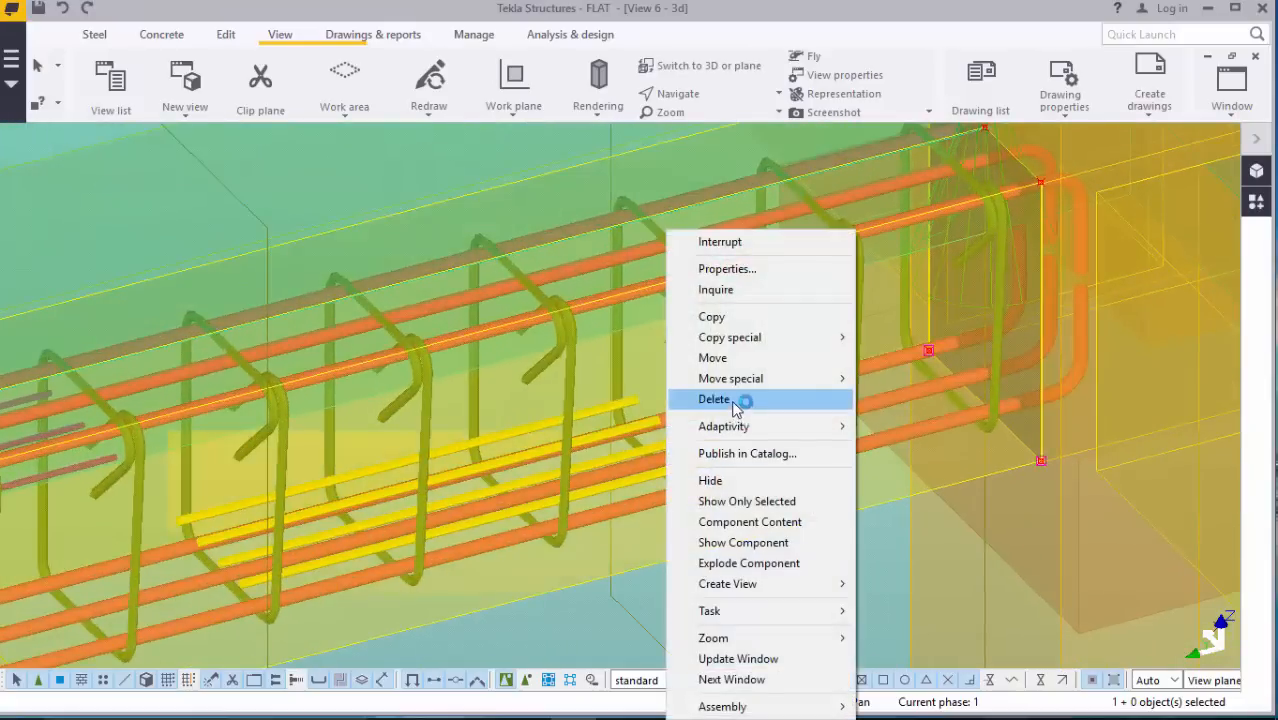
click(735, 400)
Step: Delete the additional top bars crossing the column between the two reinforced beams
scroll(842, 437, down, 3)
scroll(230, 495, up, 4)
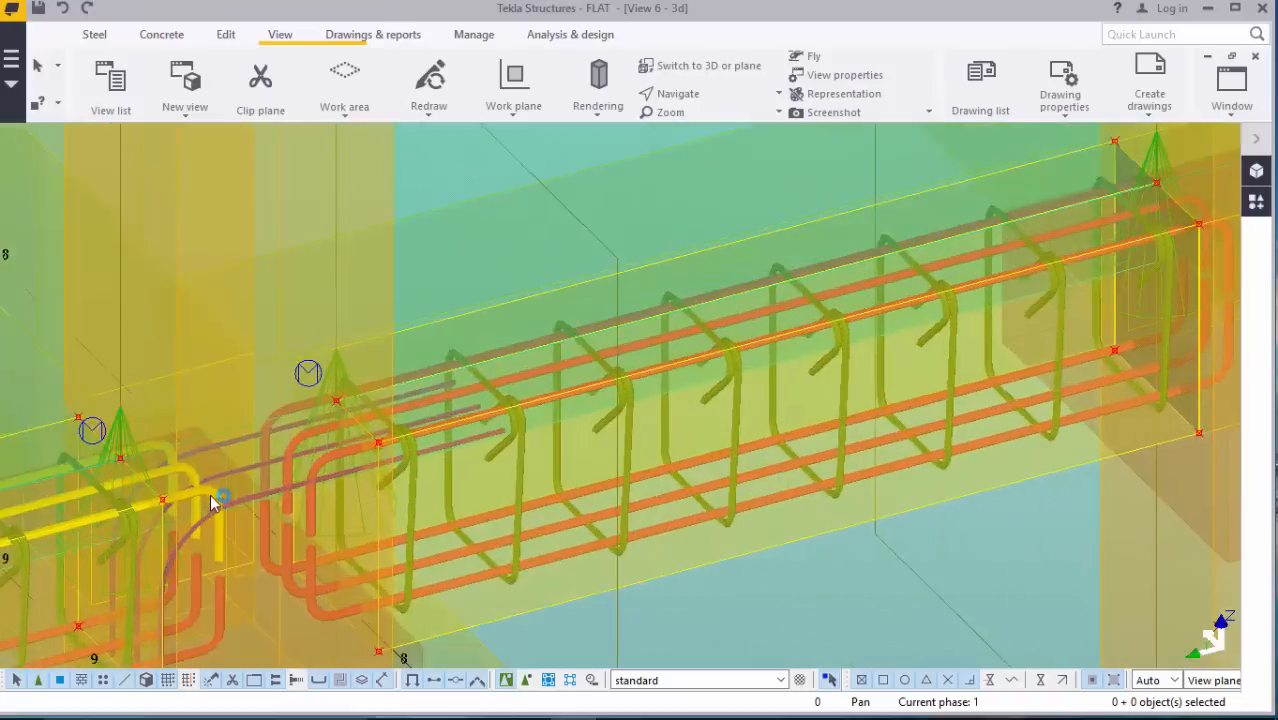
right_click(285, 499)
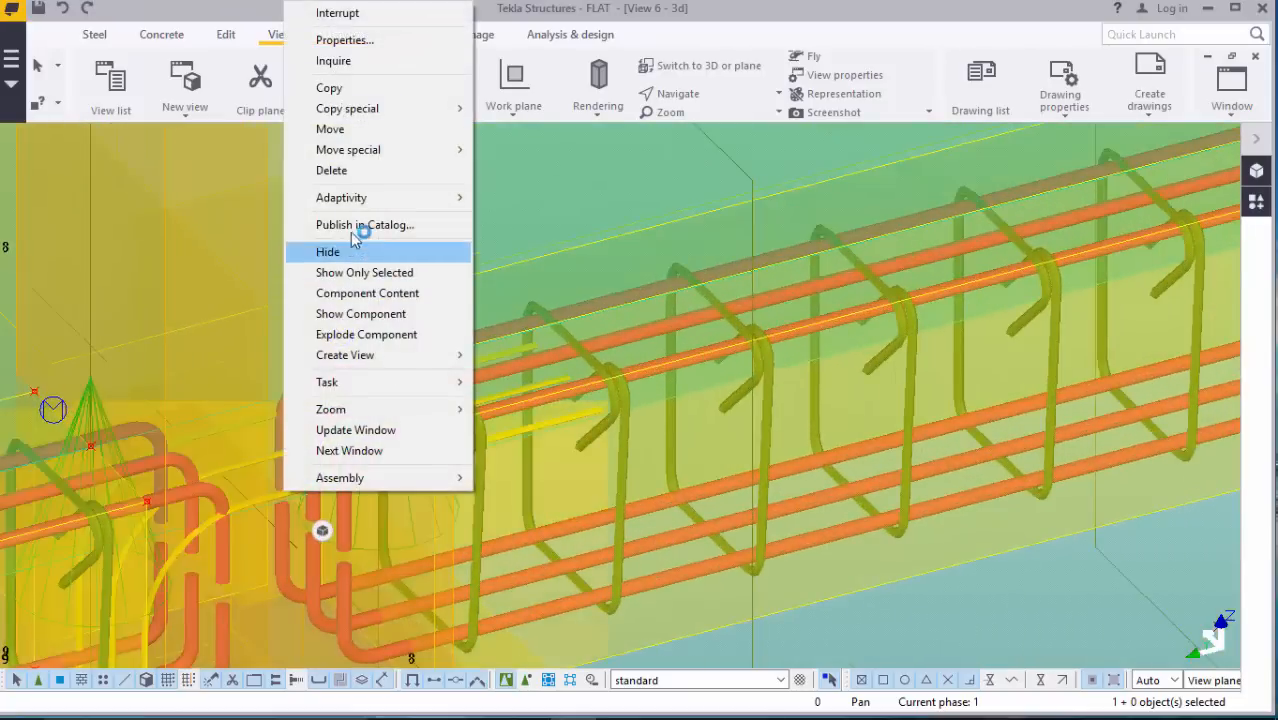
click(345, 175)
scroll(646, 371, down, 5)
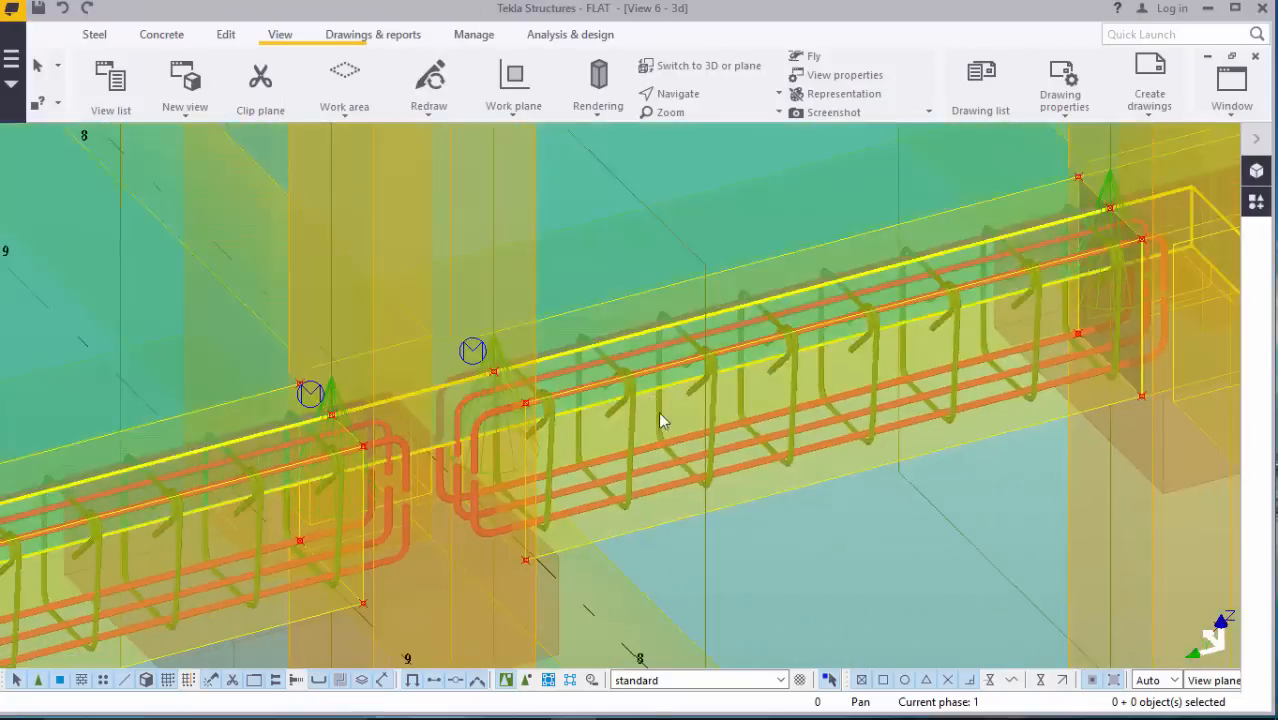
Step: Examine the reinforcement cages of the two adjacent beams from the side and in perspective around their shared column
click(672, 93)
click(680, 120)
click(590, 441)
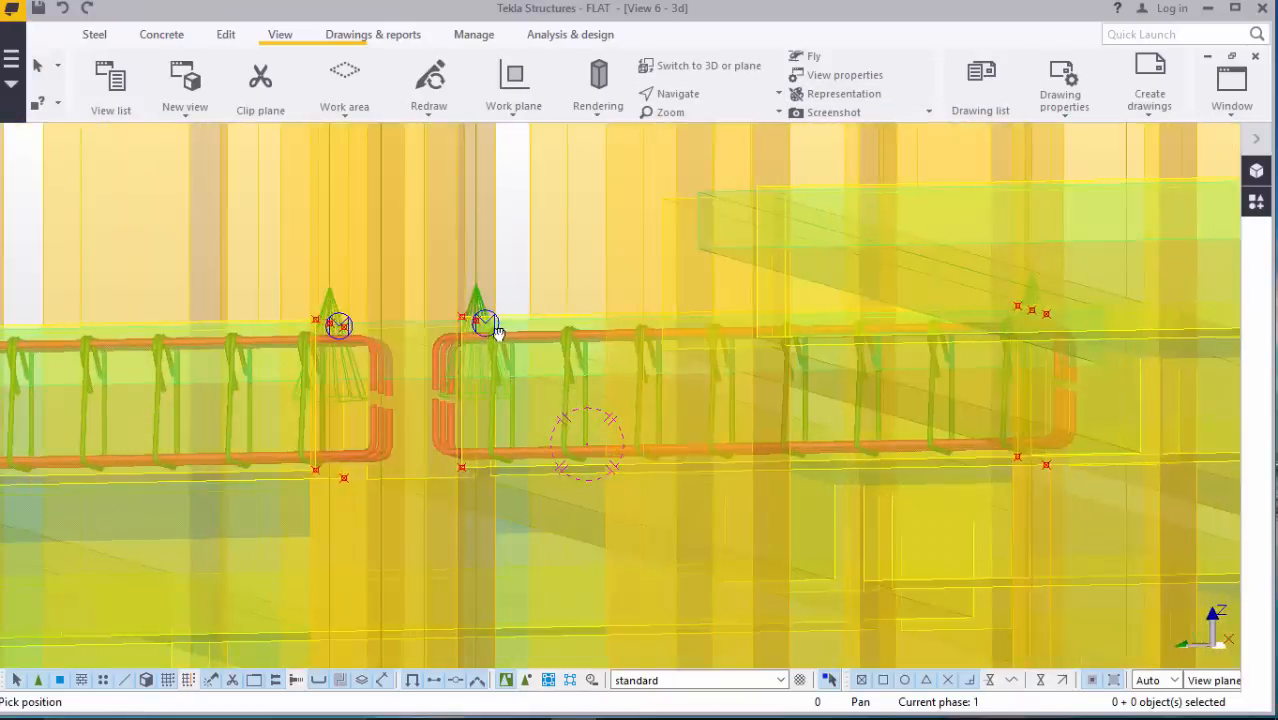
ctrl+middle_drag(497, 331, 750, 380)
scroll(750, 380, up, 10)
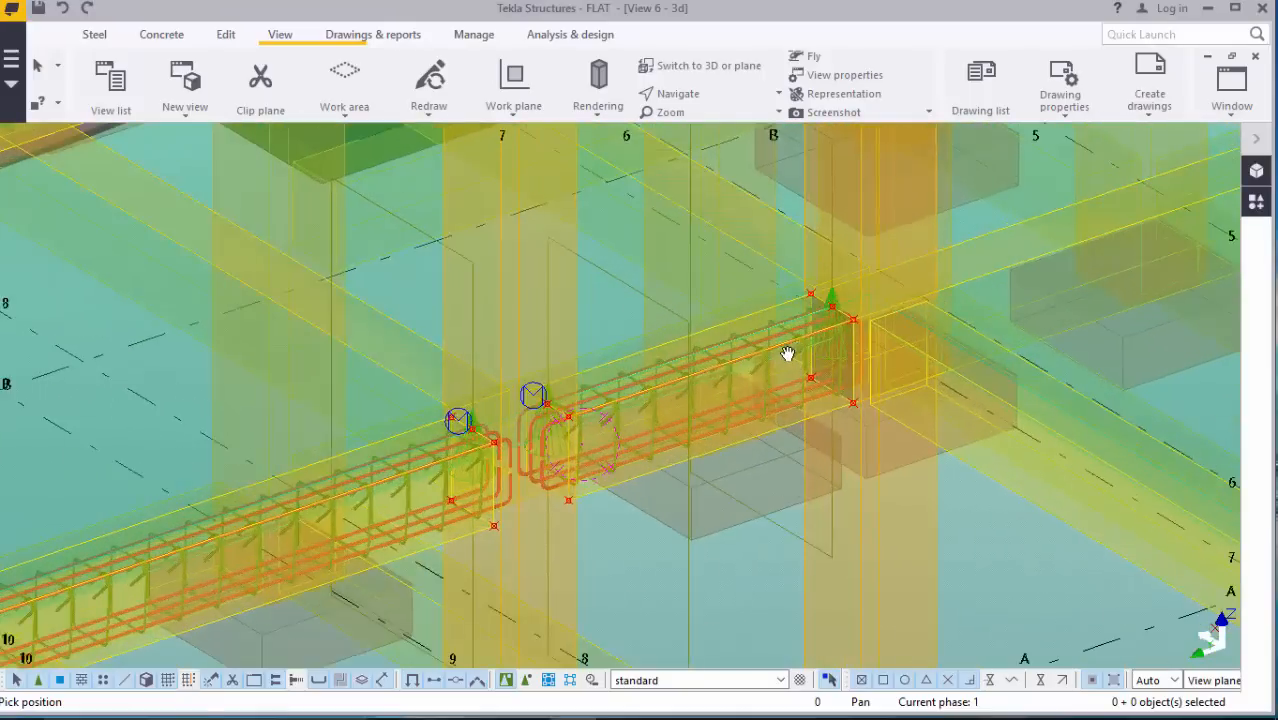
right_click(721, 387)
click(760, 400)
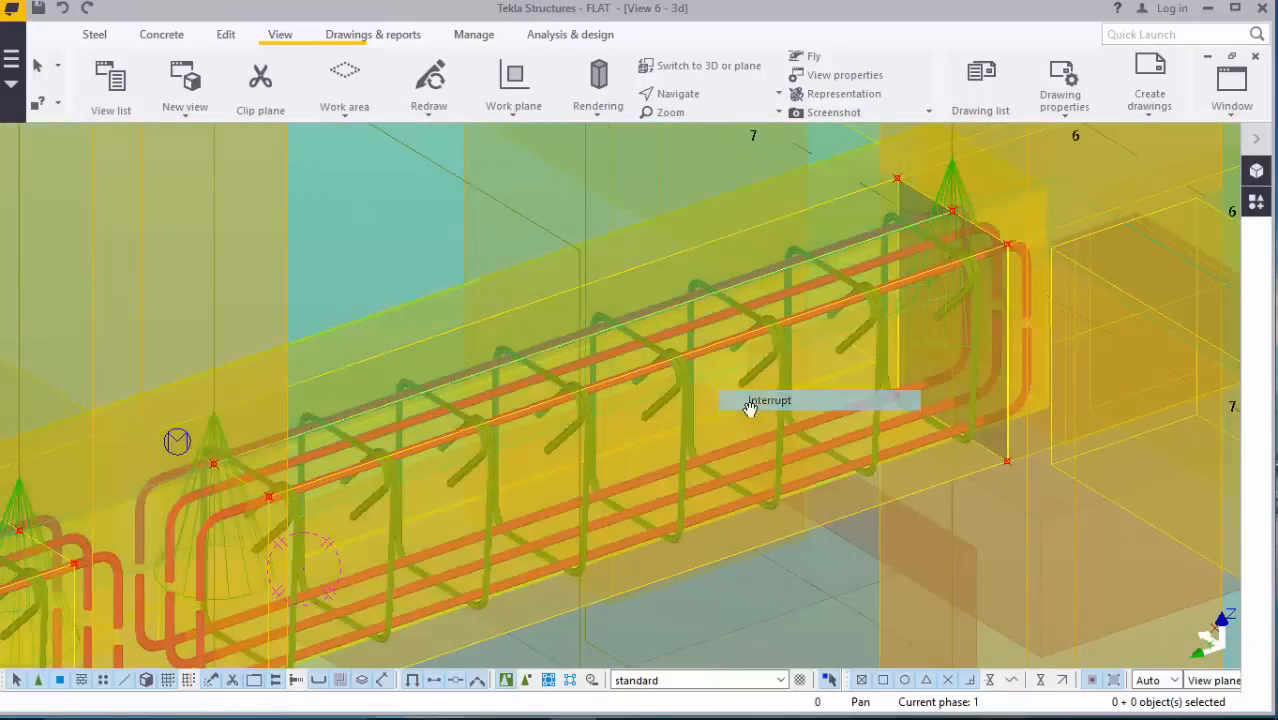
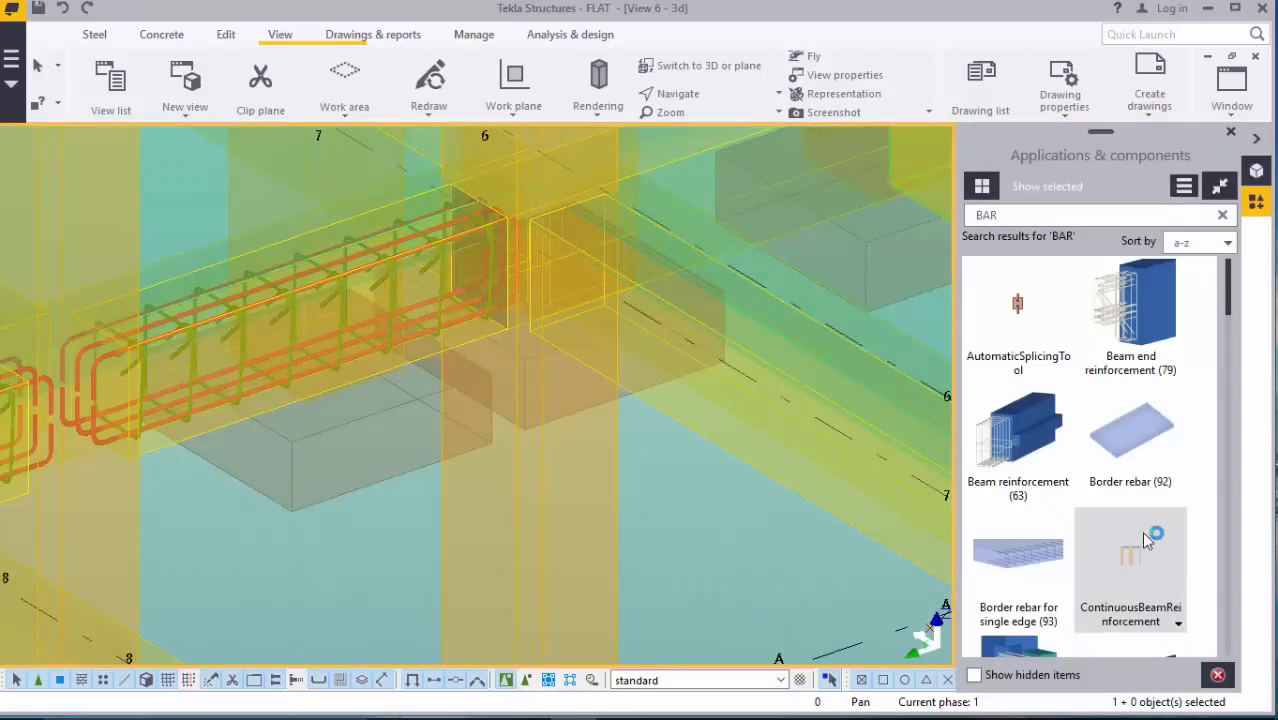
Step: Start Continuous Beam Reinforcement and pick the perpendicular beam beyond the short beam's far column as the beam to reinforce
double_click(1147, 540)
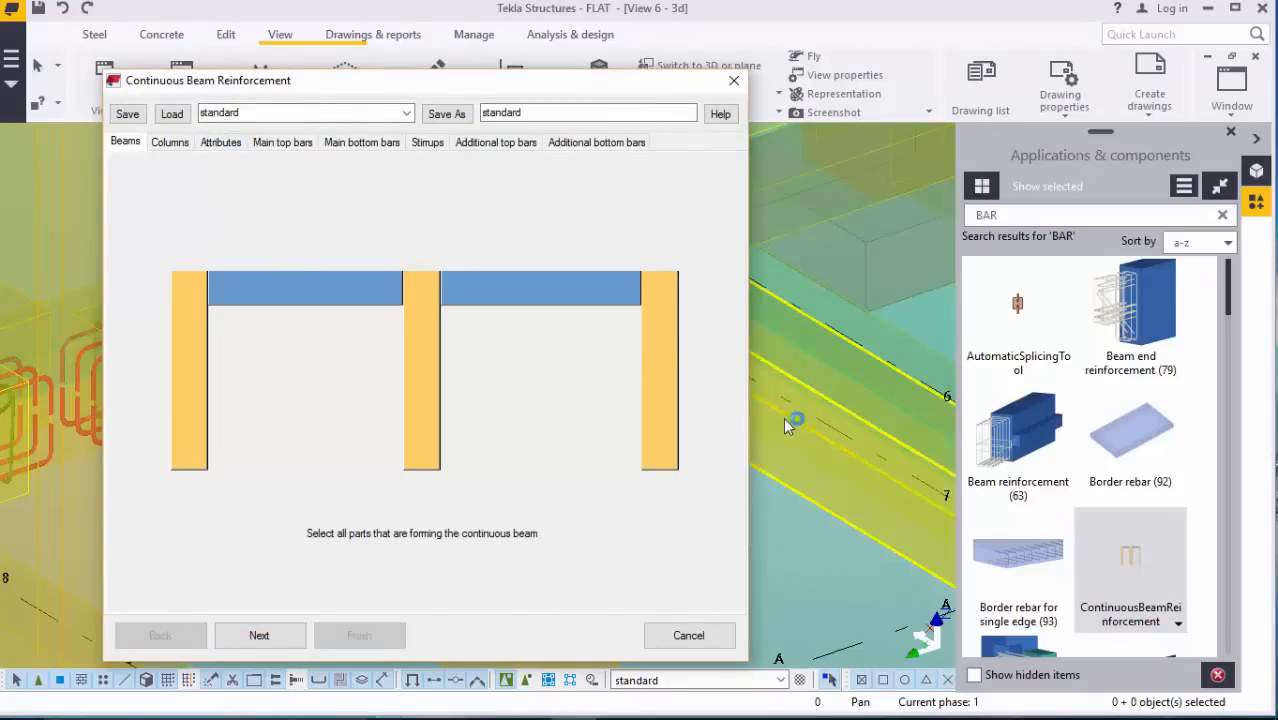
scroll(875, 400, down, 8)
scroll(860, 410, up, 10)
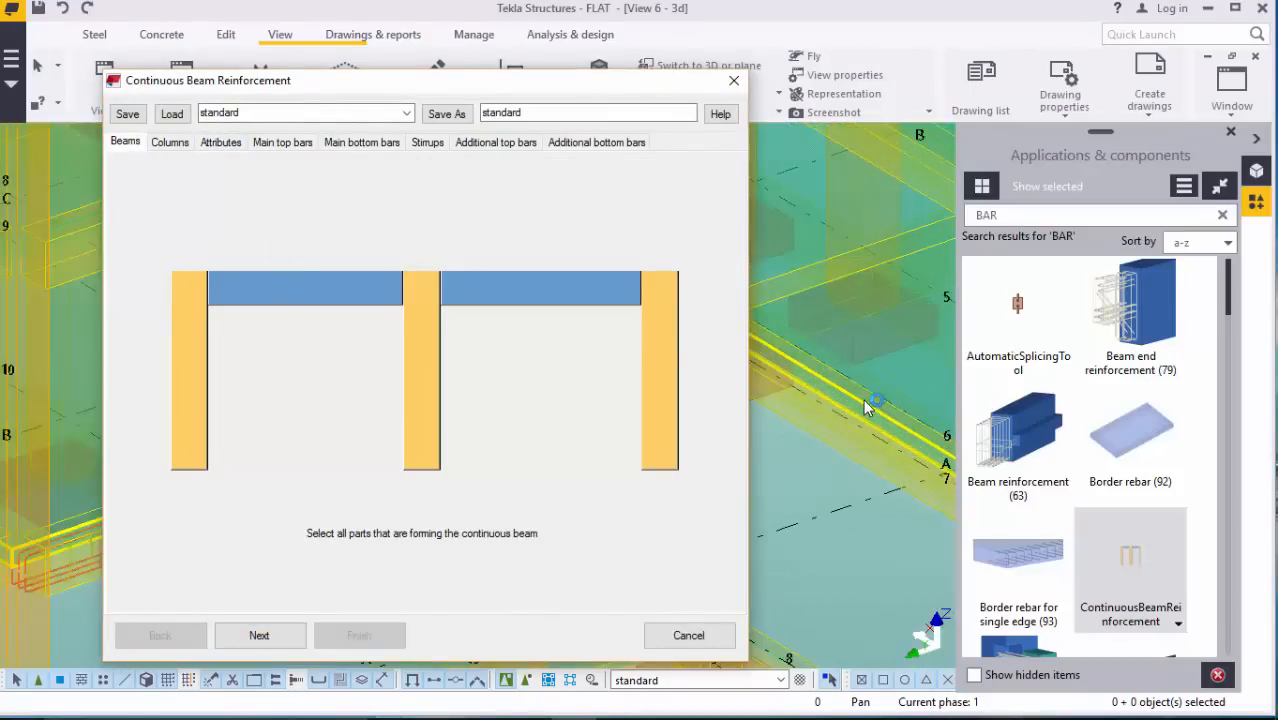
click(866, 452)
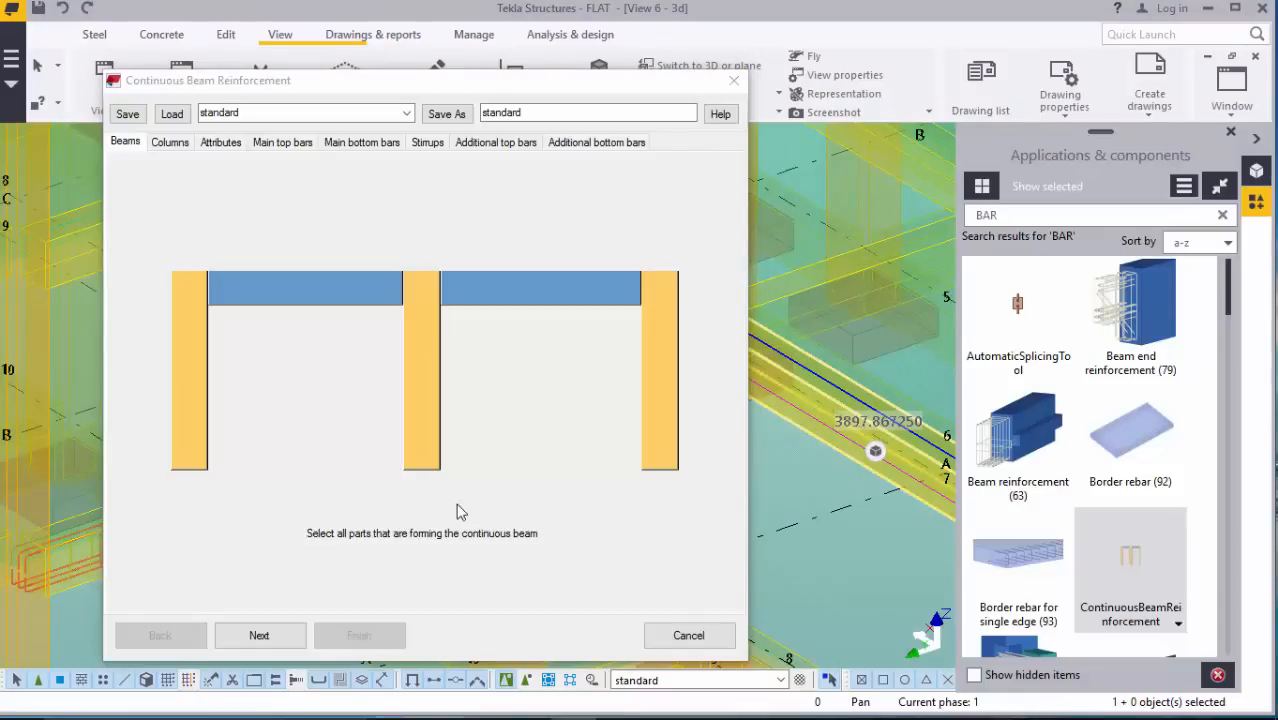
click(266, 641)
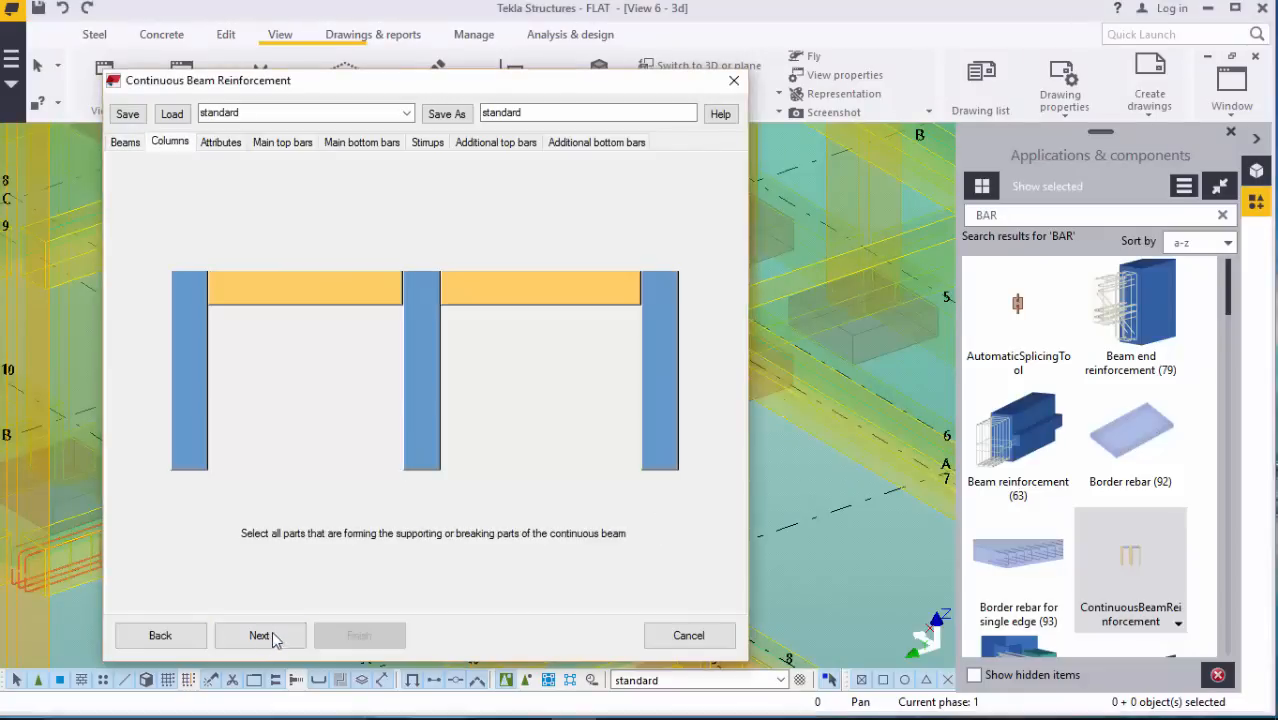
Step: Close the component catalog and pick the two columns at the perpendicular beam's ends as its supporting parts
click(1234, 135)
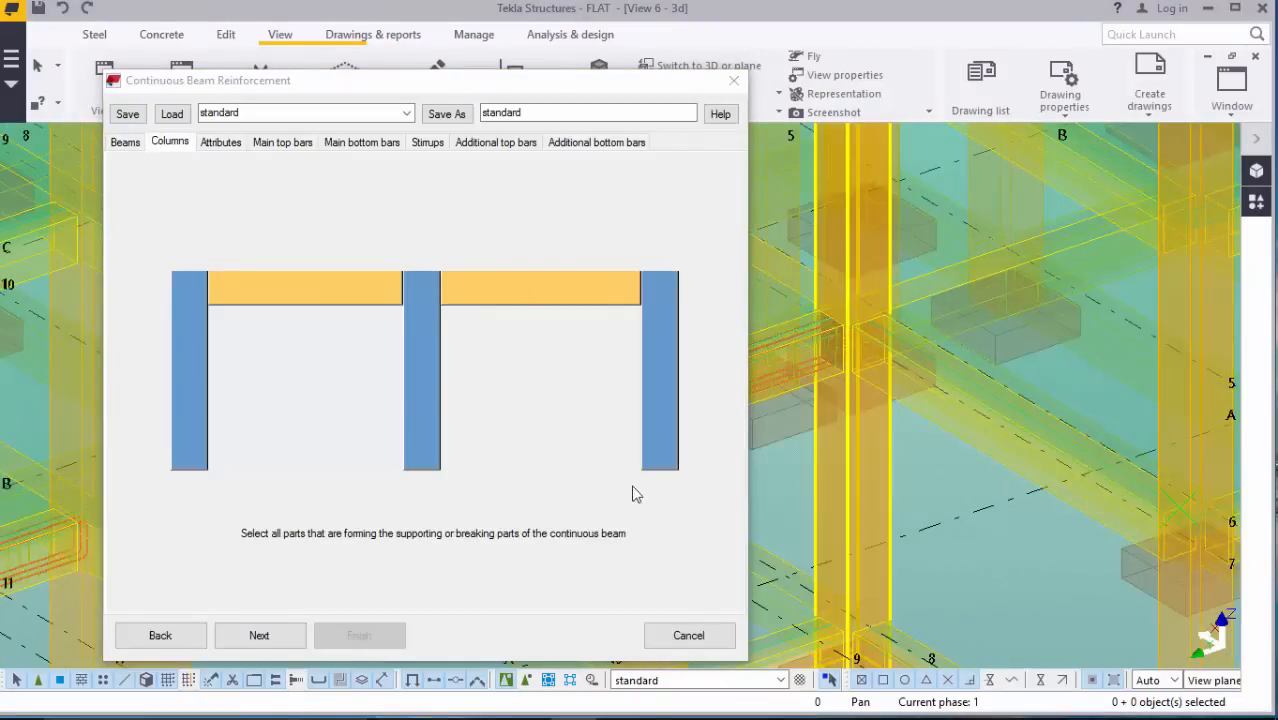
click(820, 482)
scroll(799, 440, down, 1)
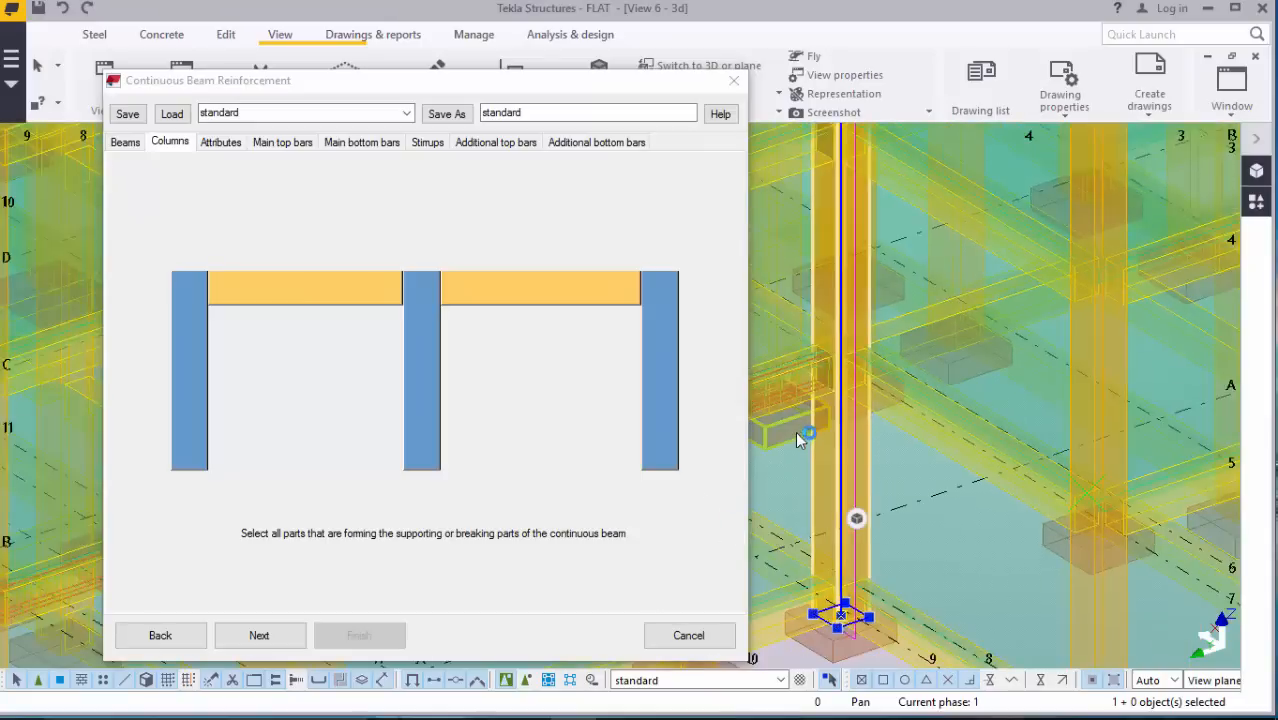
scroll(797, 440, down, 1)
scroll(1018, 597, up, 1)
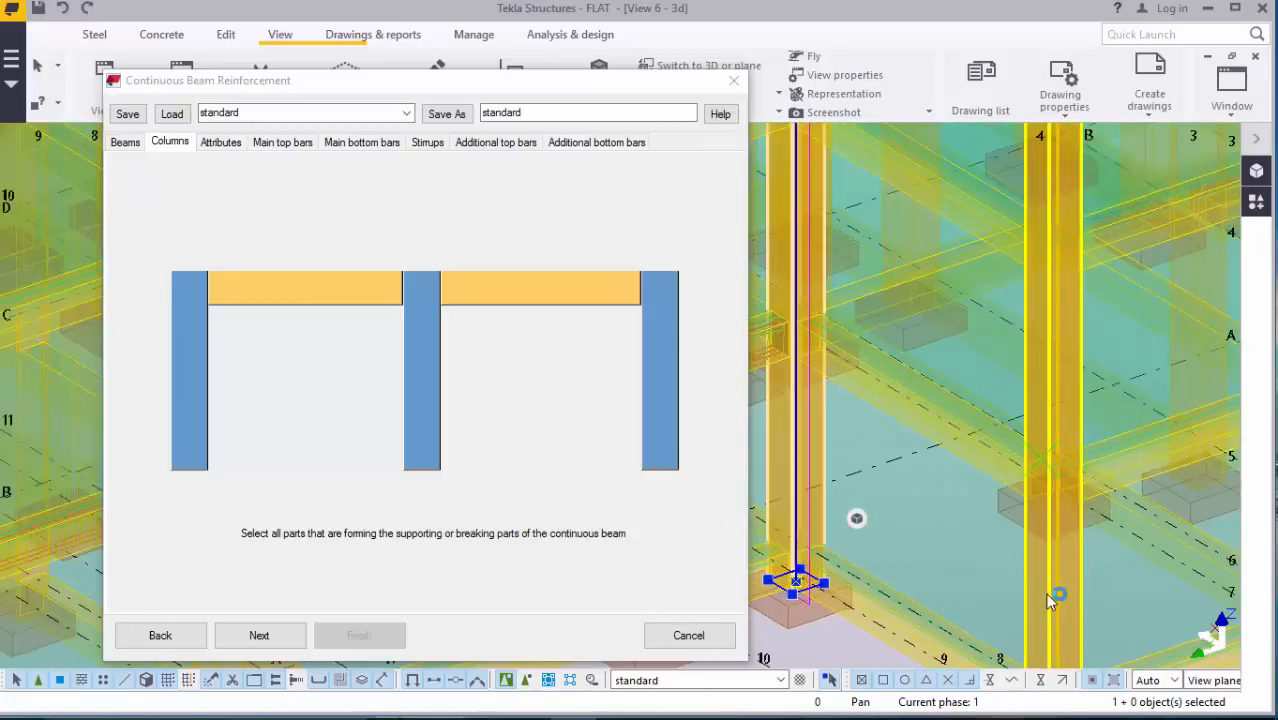
click(1044, 589)
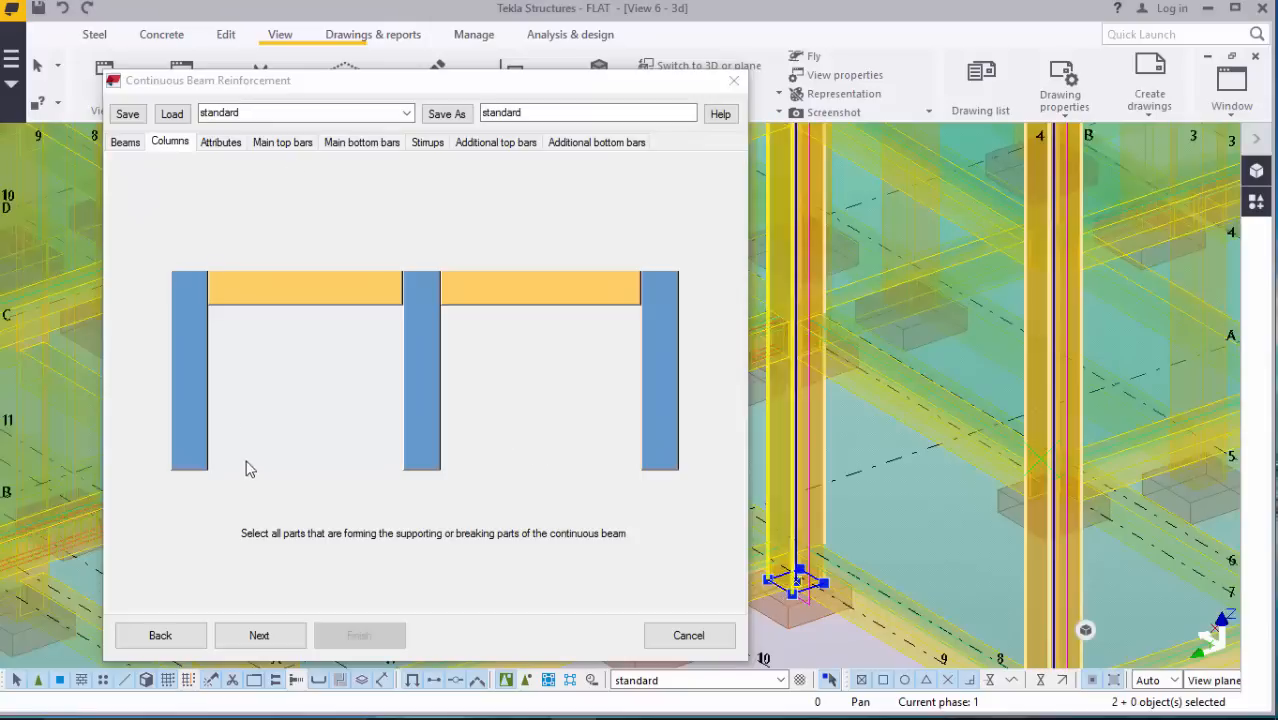
click(275, 640)
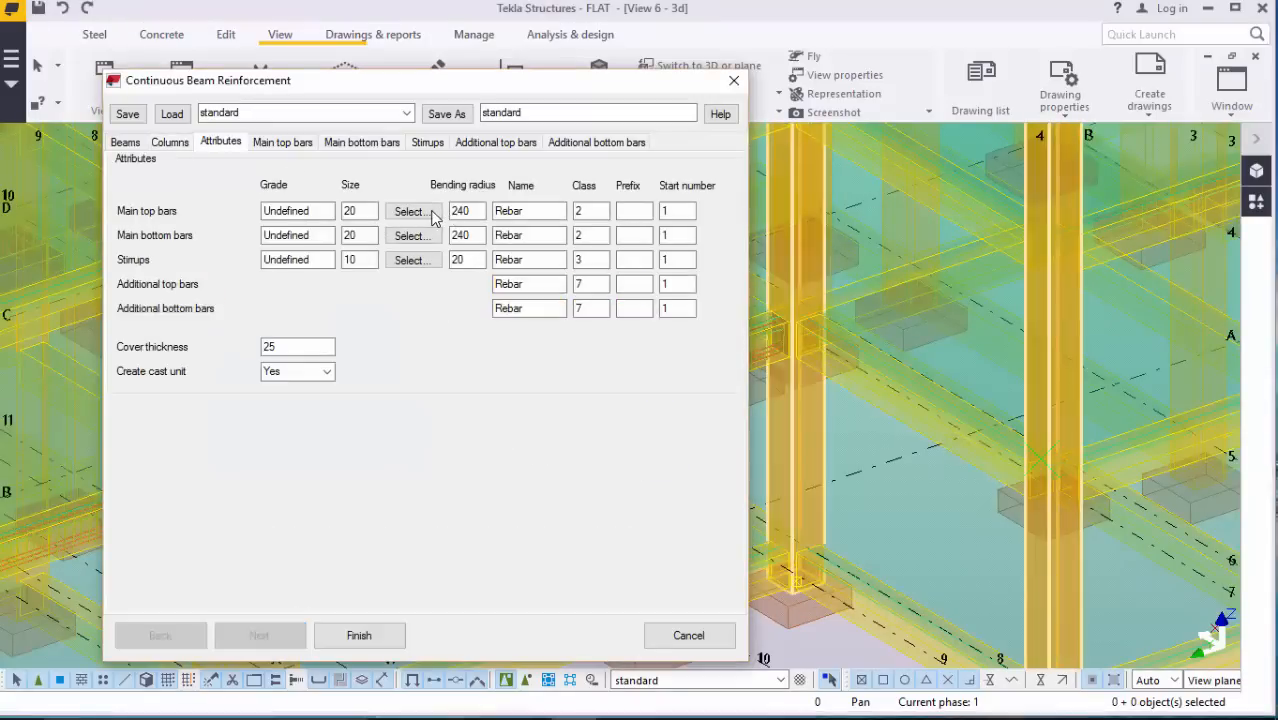
Step: Set the main top bars to grade T460, size 16, Main bar
click(418, 221)
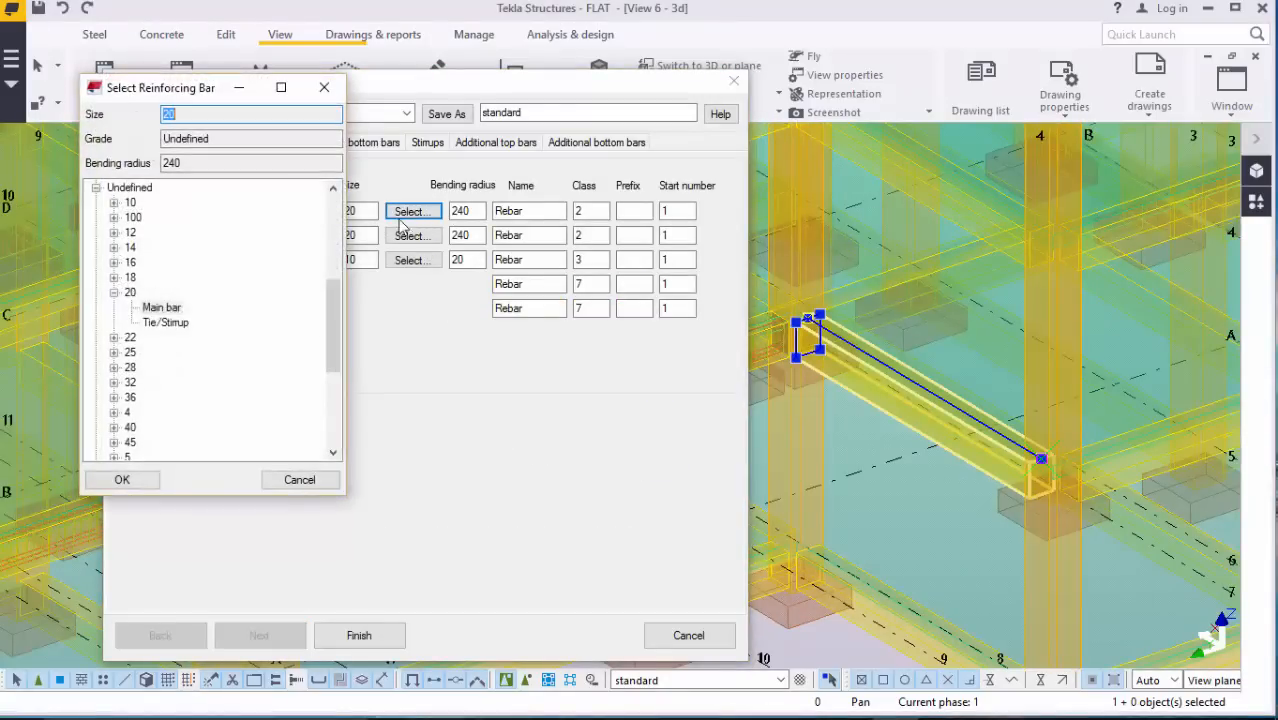
scroll(153, 331, up, 2)
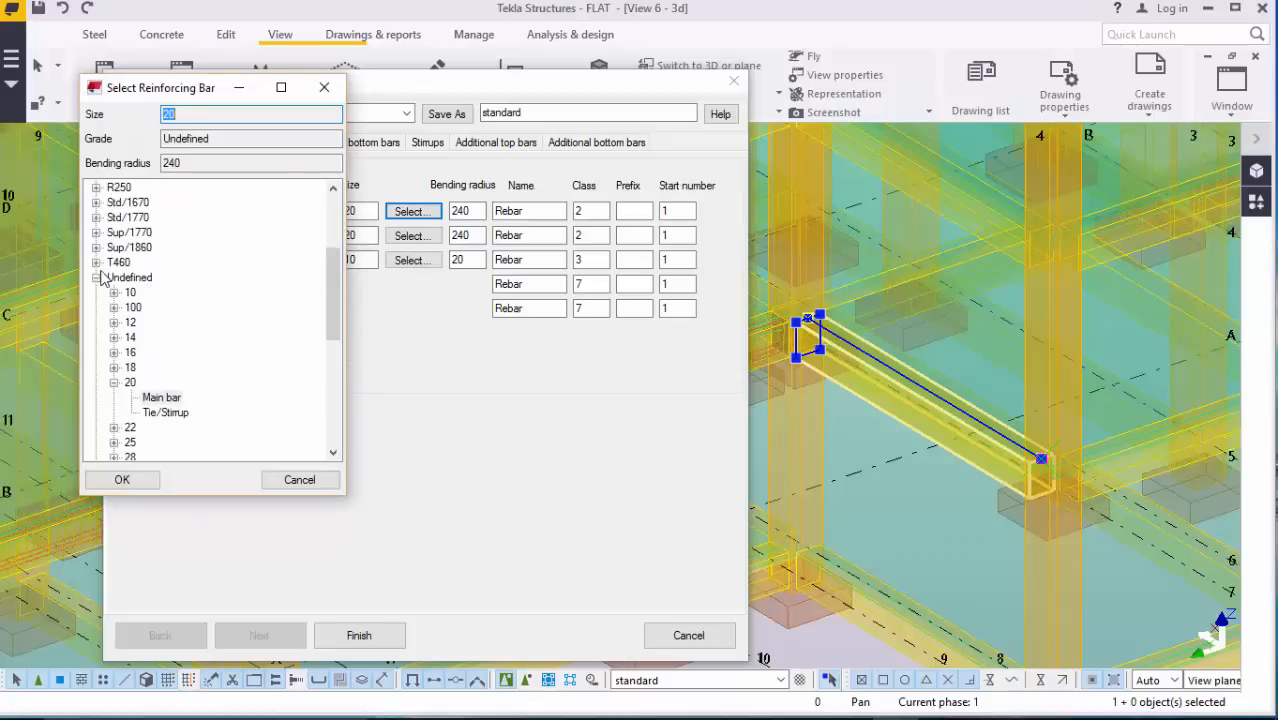
click(96, 262)
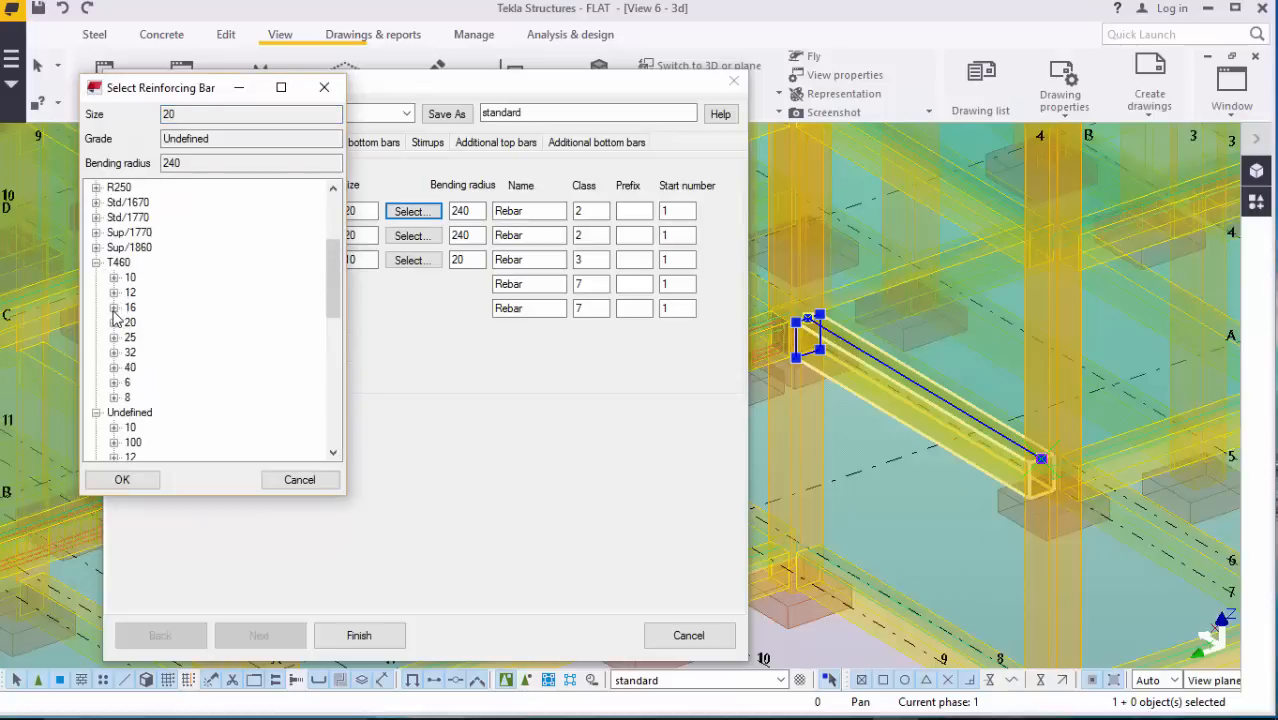
click(114, 308)
click(151, 323)
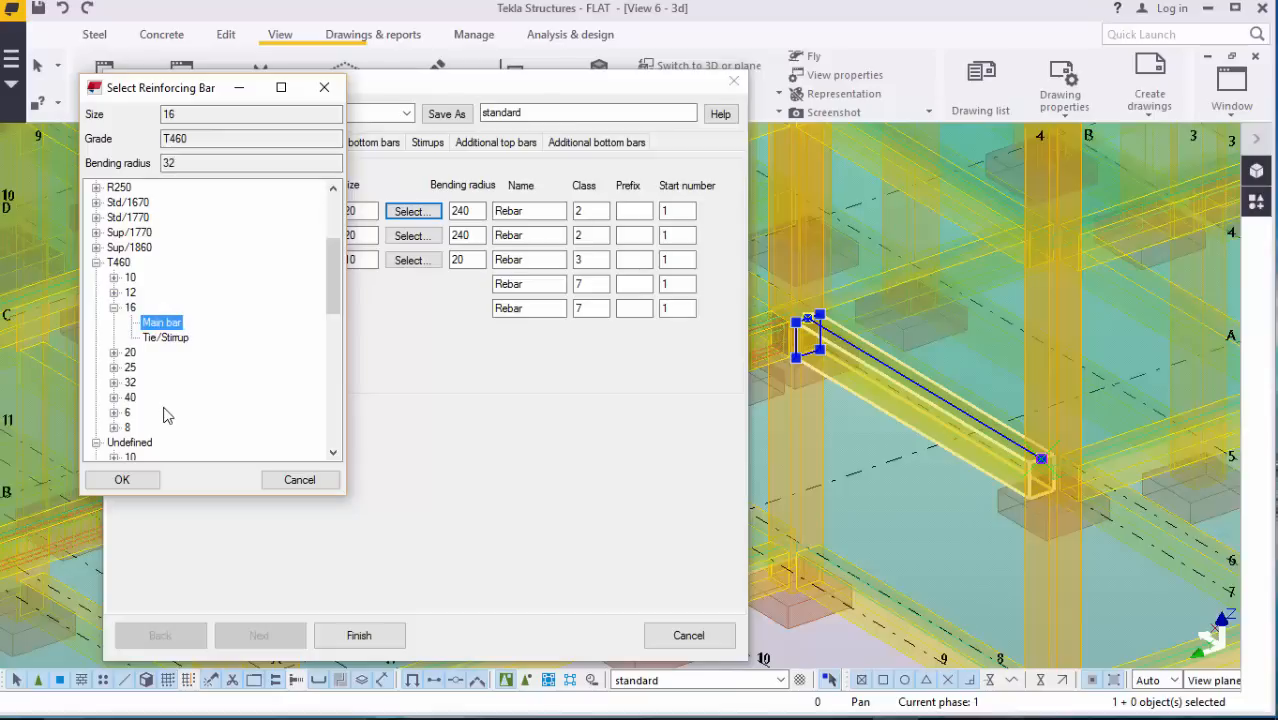
click(122, 479)
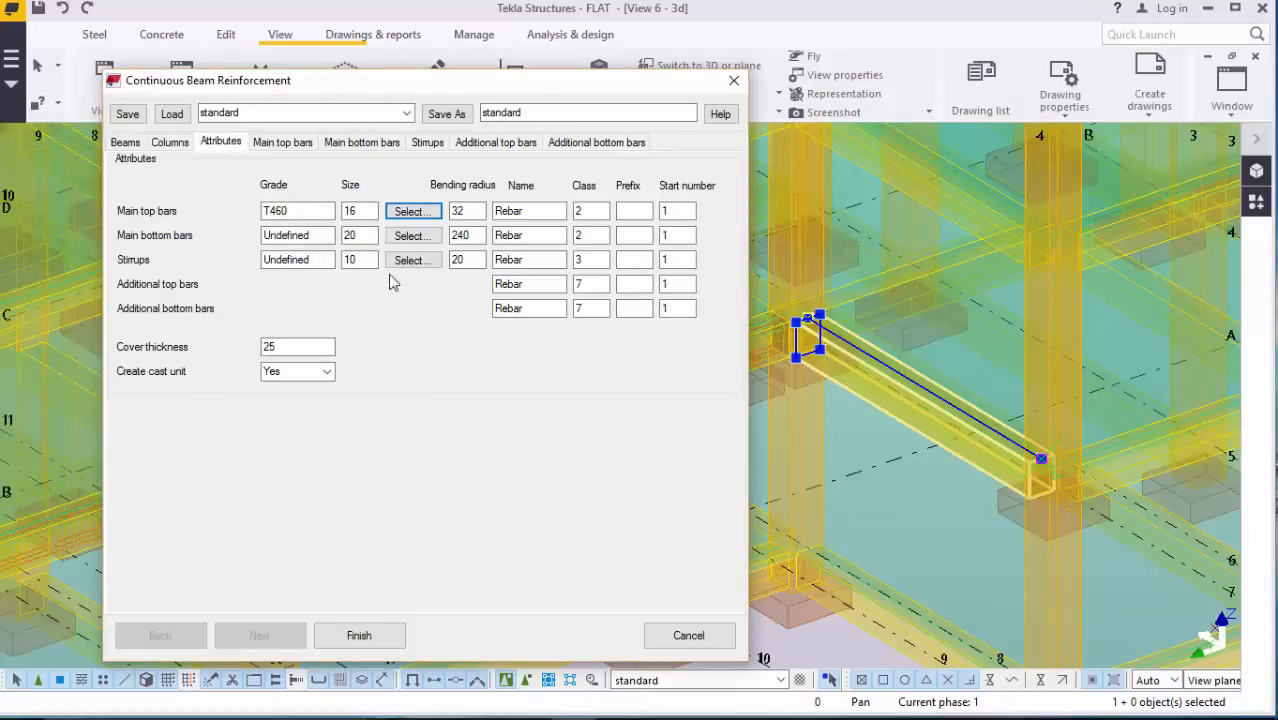
Step: Set the main bottom bars to grade T460, size 16, Main bar
click(412, 236)
scroll(158, 318, up, 2)
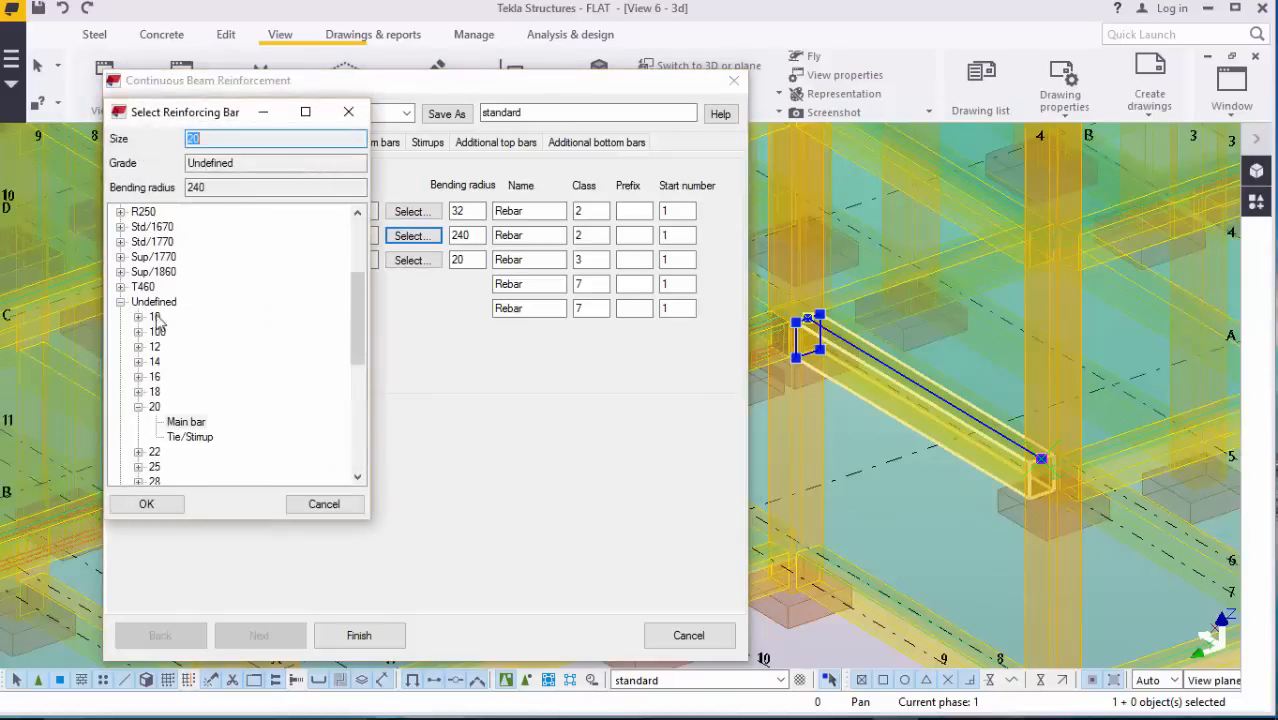
click(120, 287)
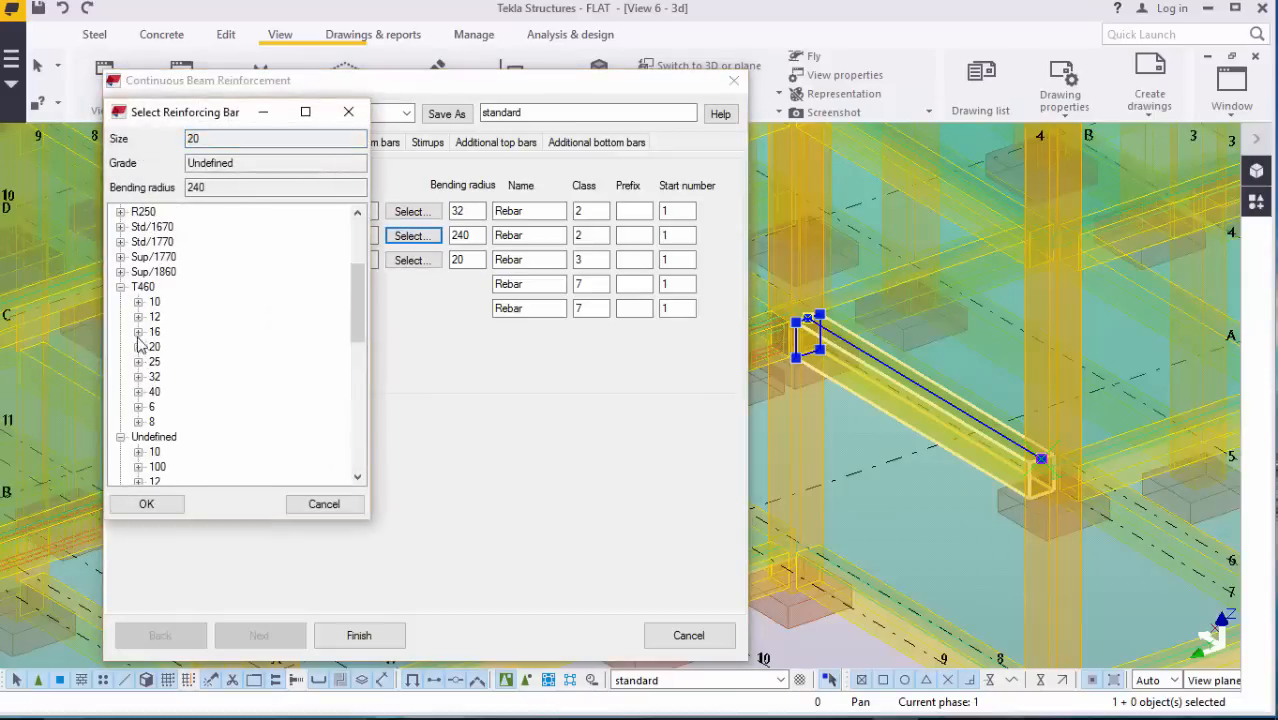
click(138, 332)
click(178, 346)
click(150, 502)
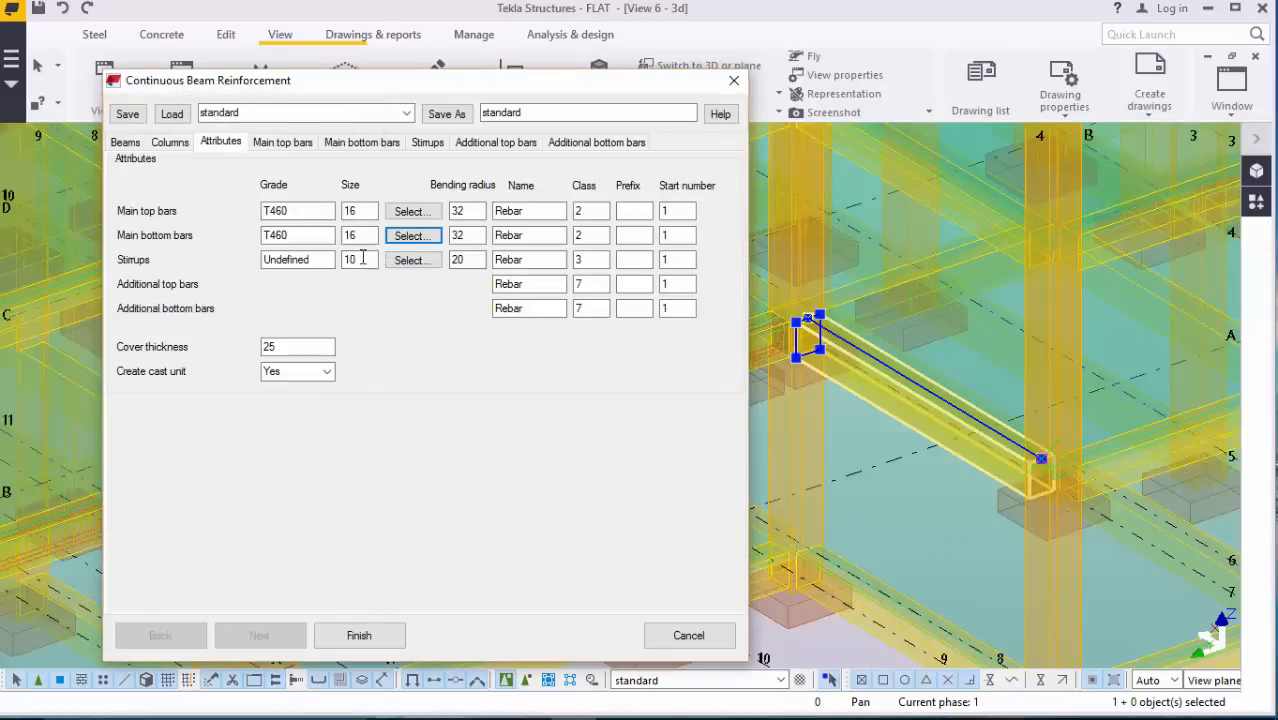
Step: Set the stirrups to grade T460, size 12, Tie/Stirrup, and enter the prefix Y for all five bar groups
click(410, 262)
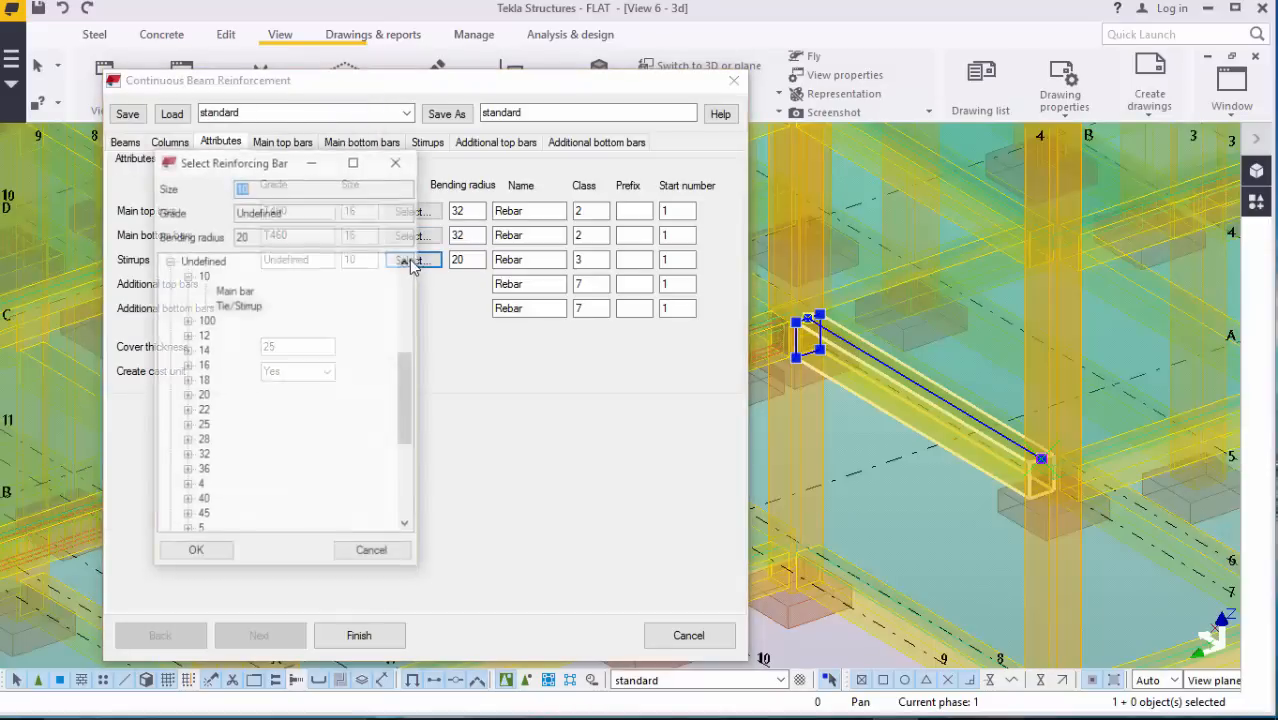
scroll(220, 370, up, 2)
click(169, 335)
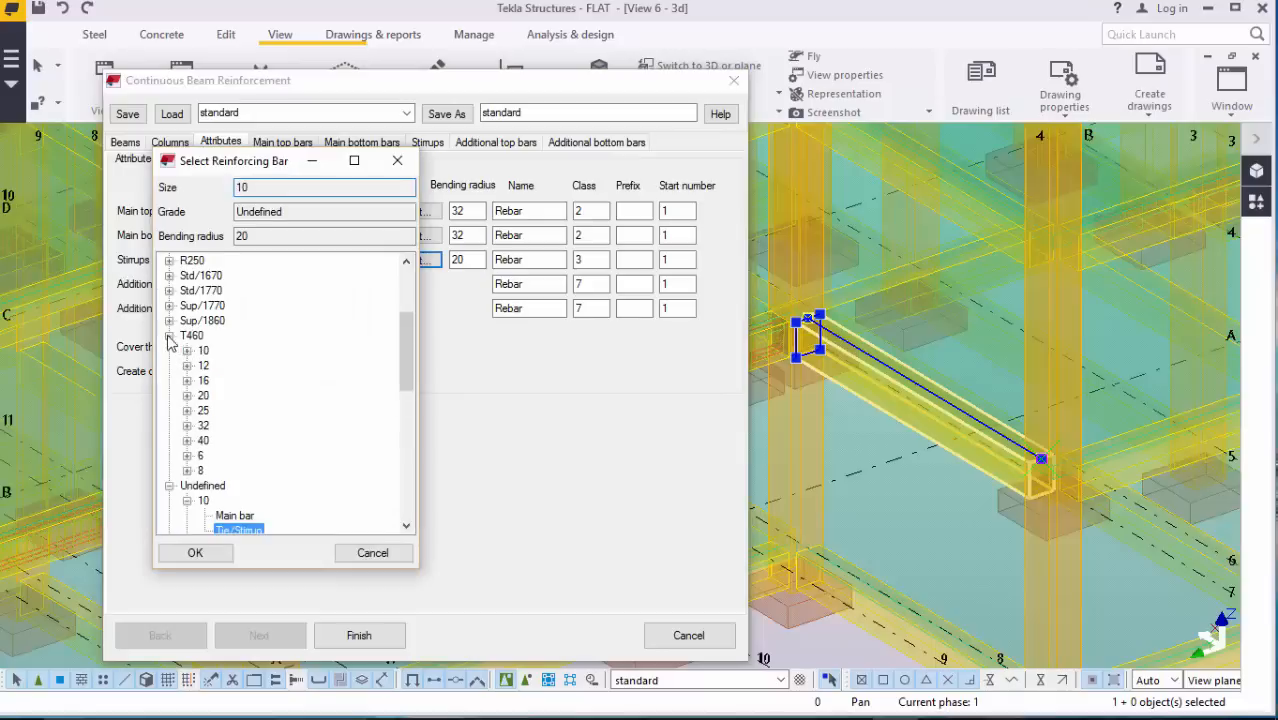
click(188, 366)
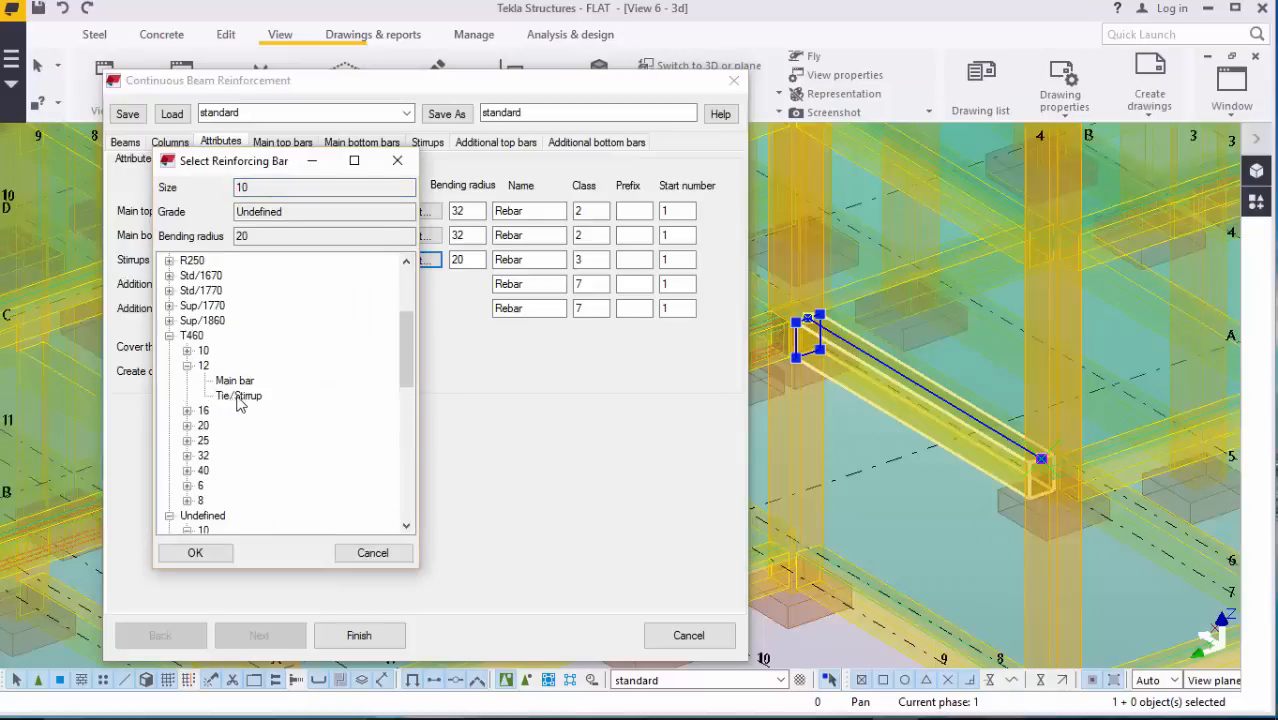
click(240, 397)
click(195, 552)
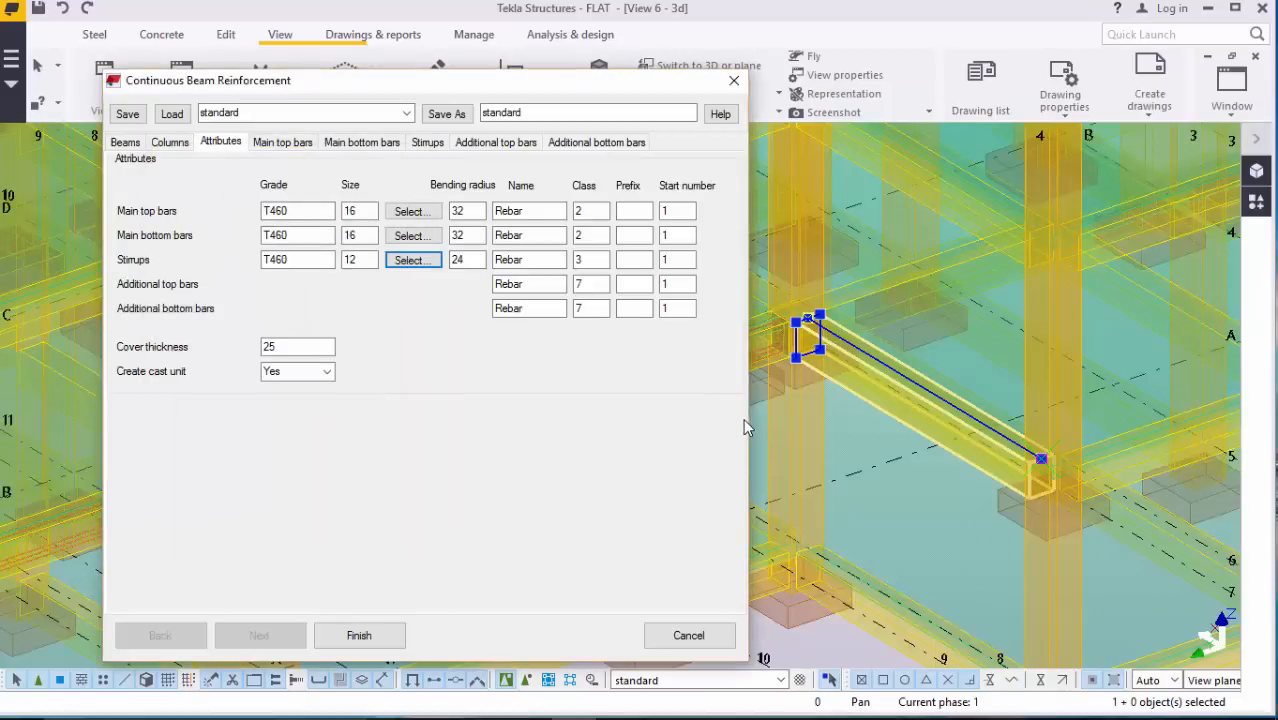
click(633, 211)
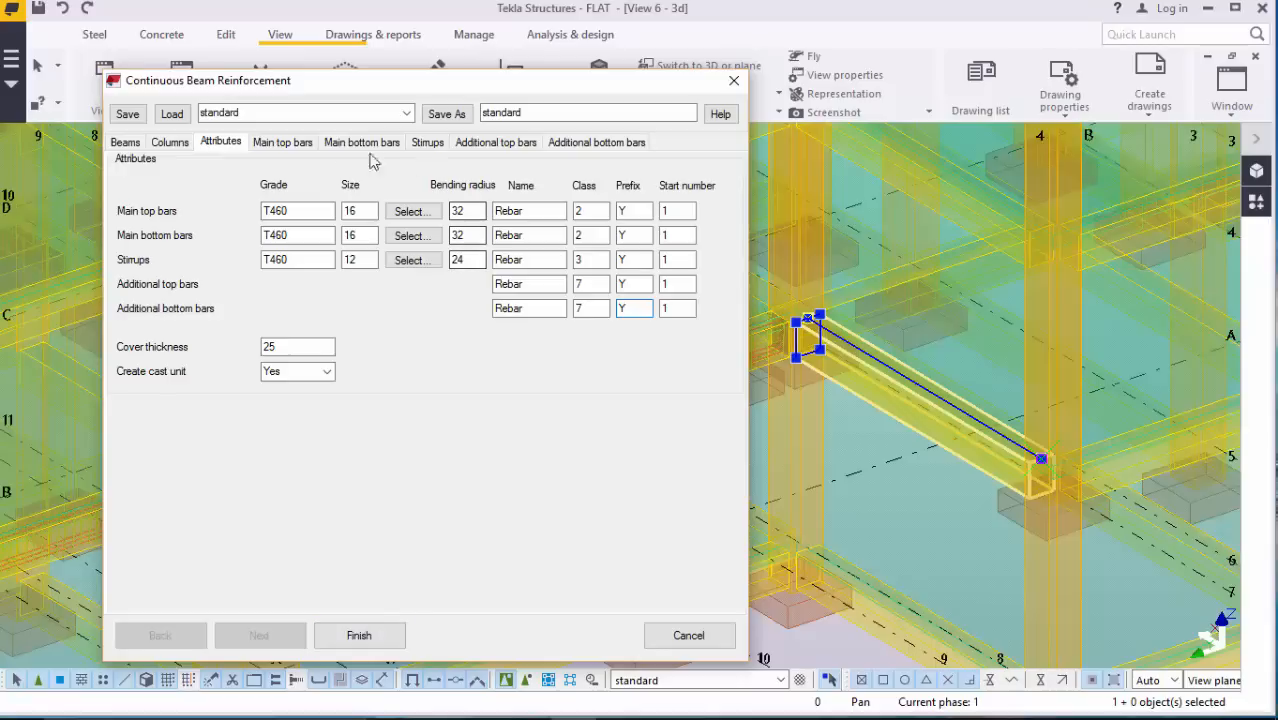
Step: Set the hook length to 100 at both ends of the main top bars and to 100 for the main bottom bars
click(283, 142)
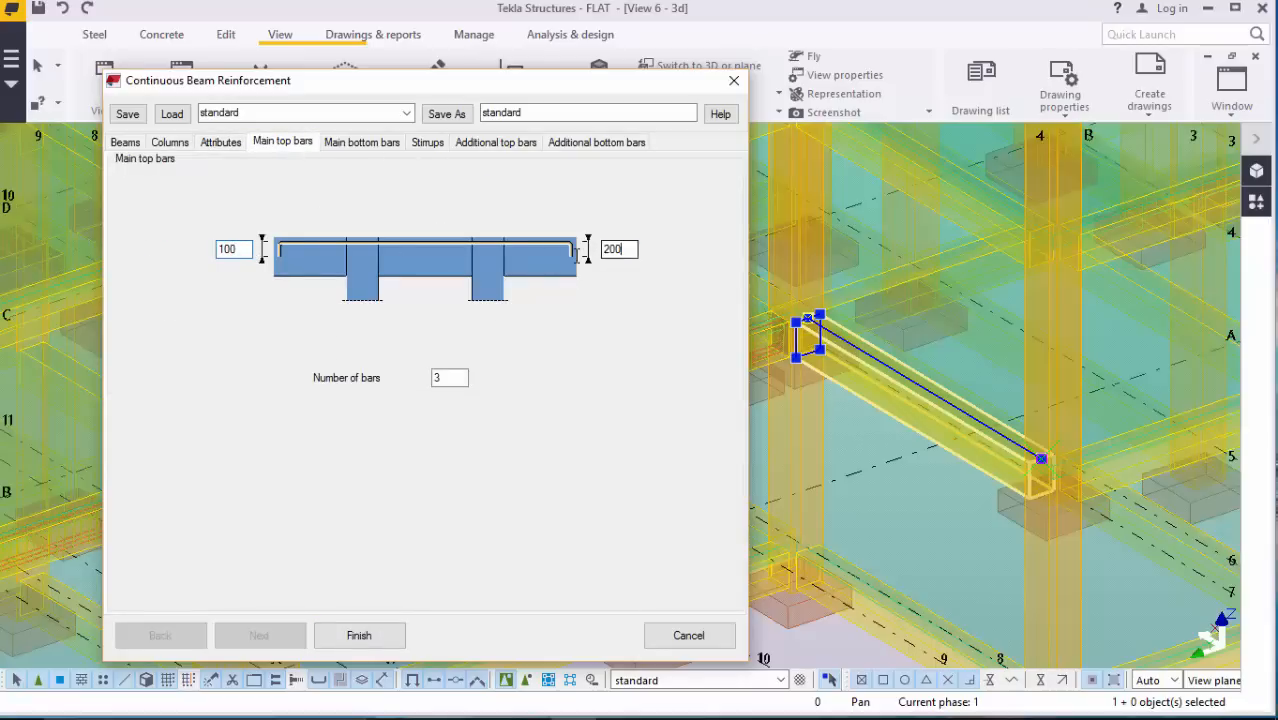
drag(577, 256, 566, 257)
text(100)
click(385, 145)
drag(289, 252, 266, 258)
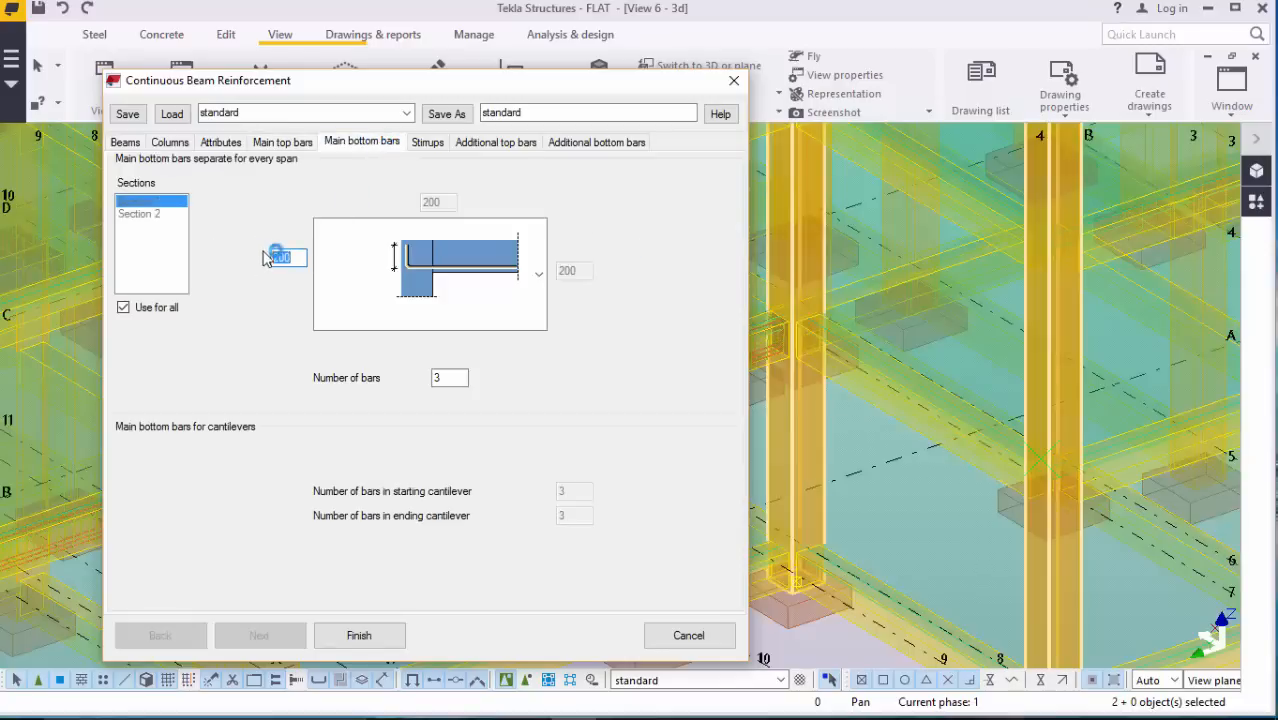
text(100)
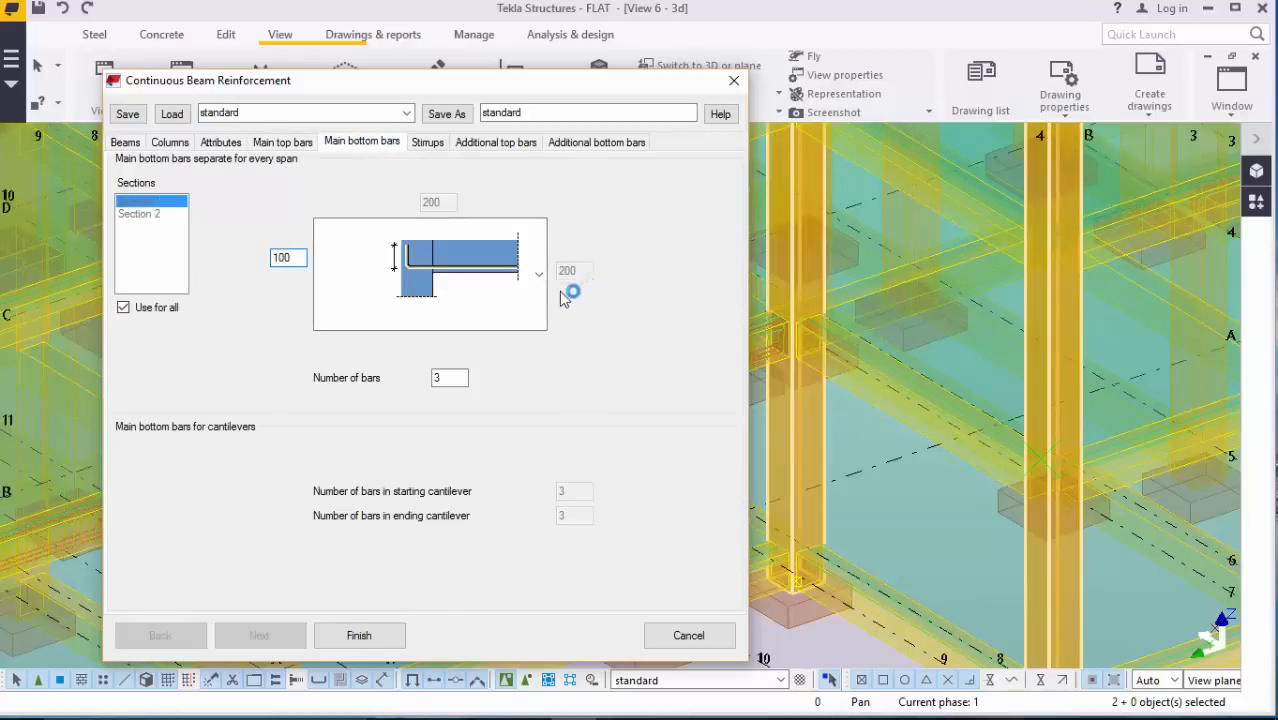
Step: Make the stirrup spacing symmetric with 200 in zones 1 to 4 and generate the perpendicular beam's reinforcement
click(427, 142)
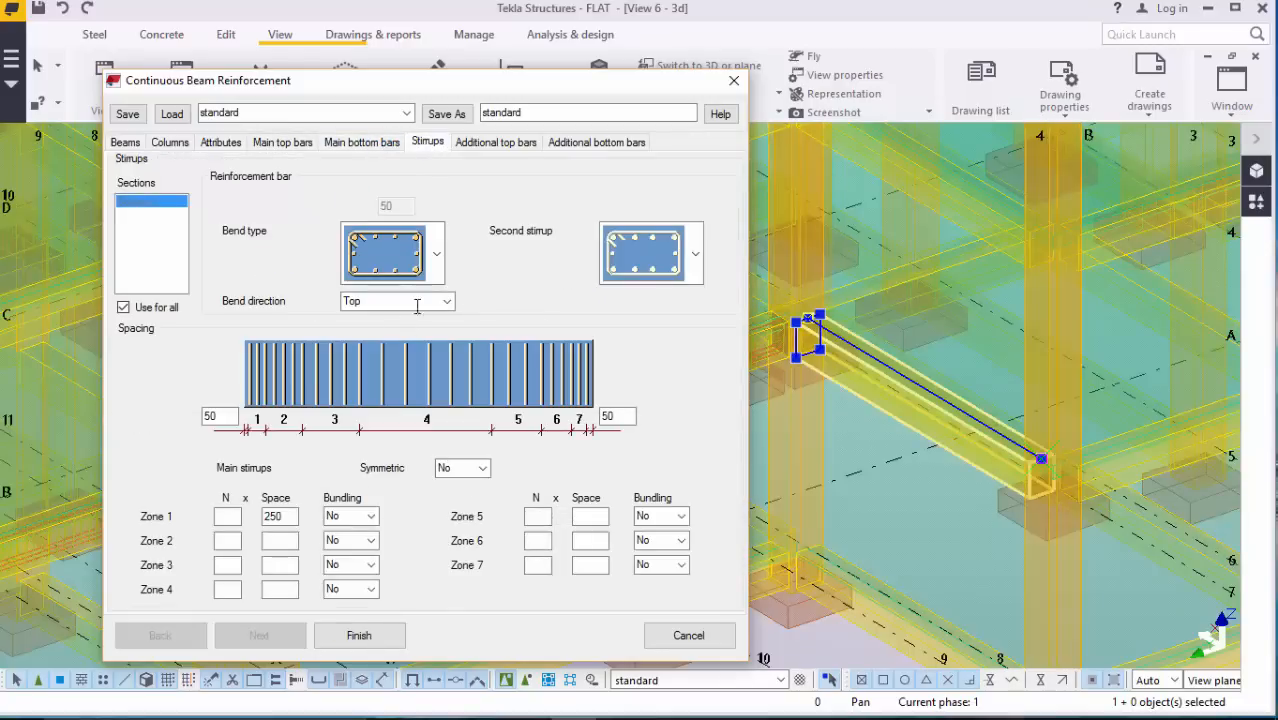
click(472, 470)
click(460, 496)
double_click(294, 518)
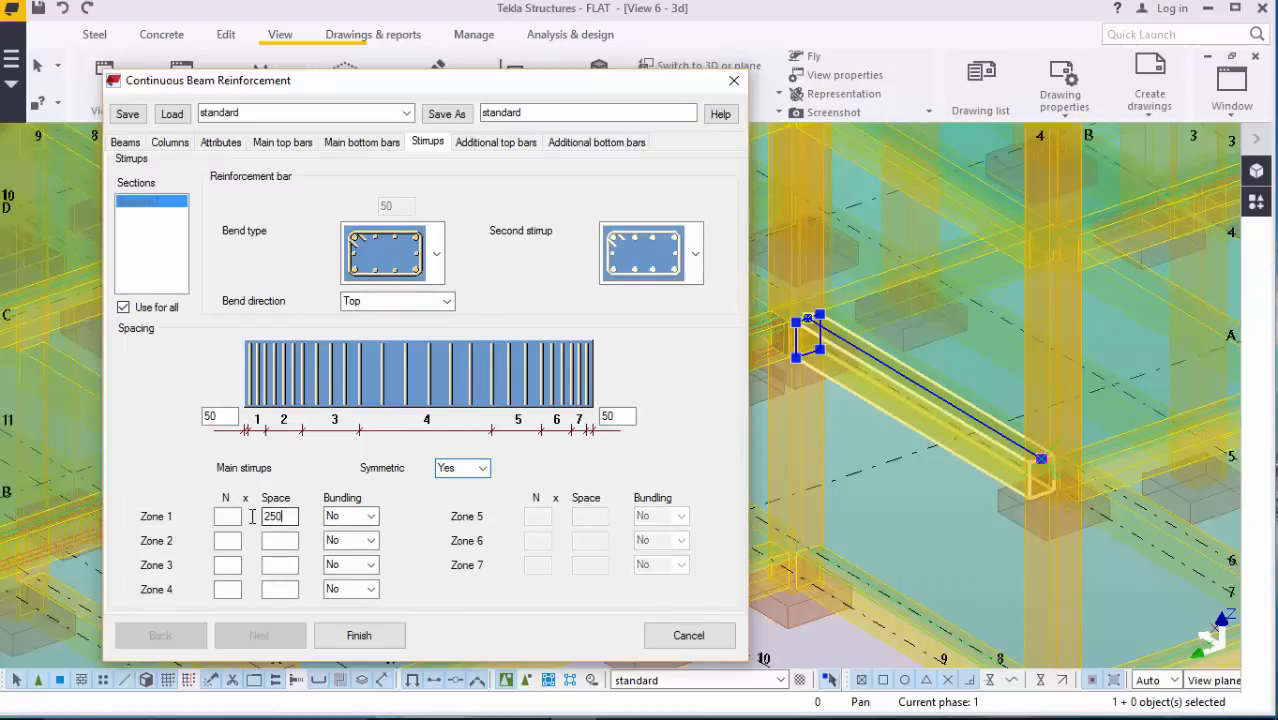
text(200)
click(295, 536)
text(200)
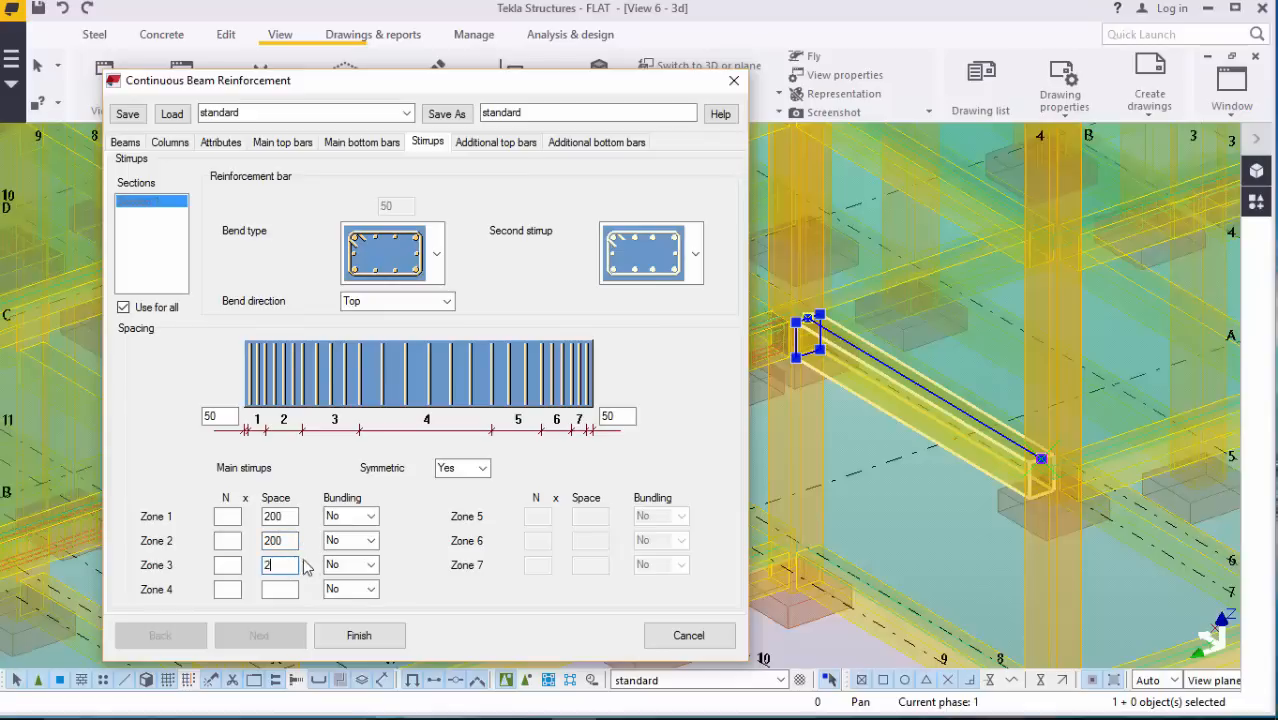
click(294, 590)
text(200)
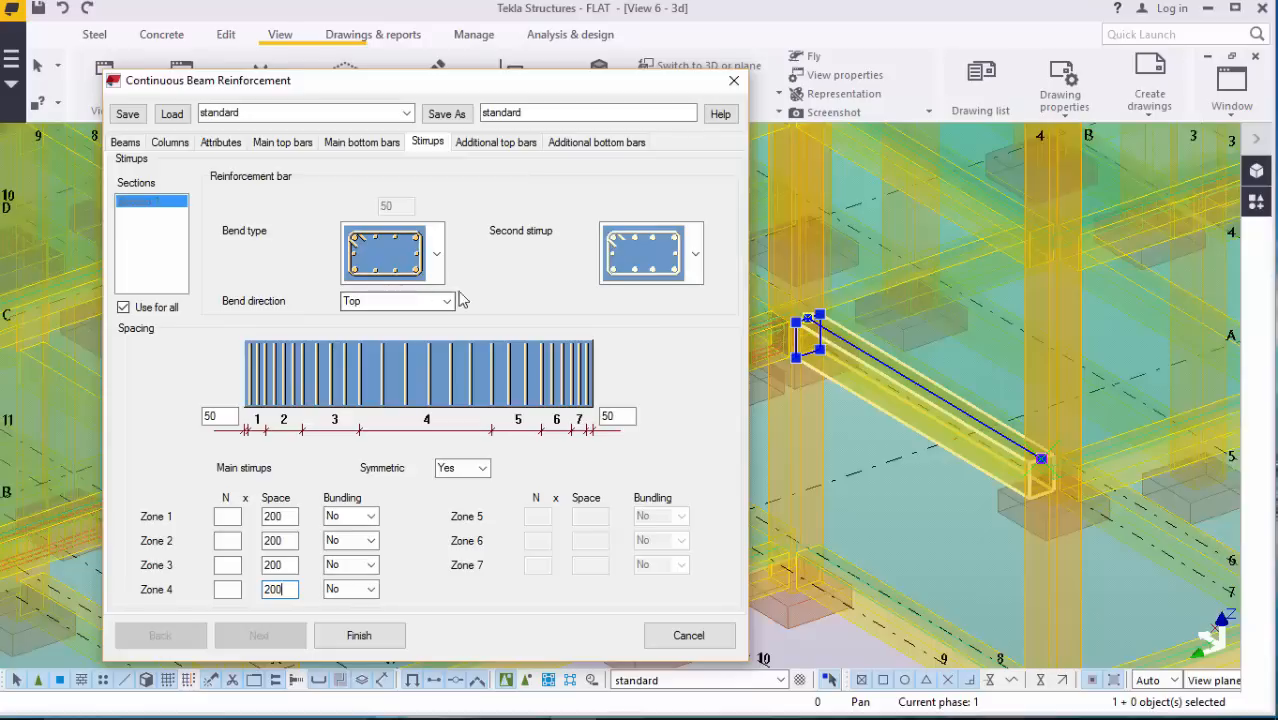
click(379, 630)
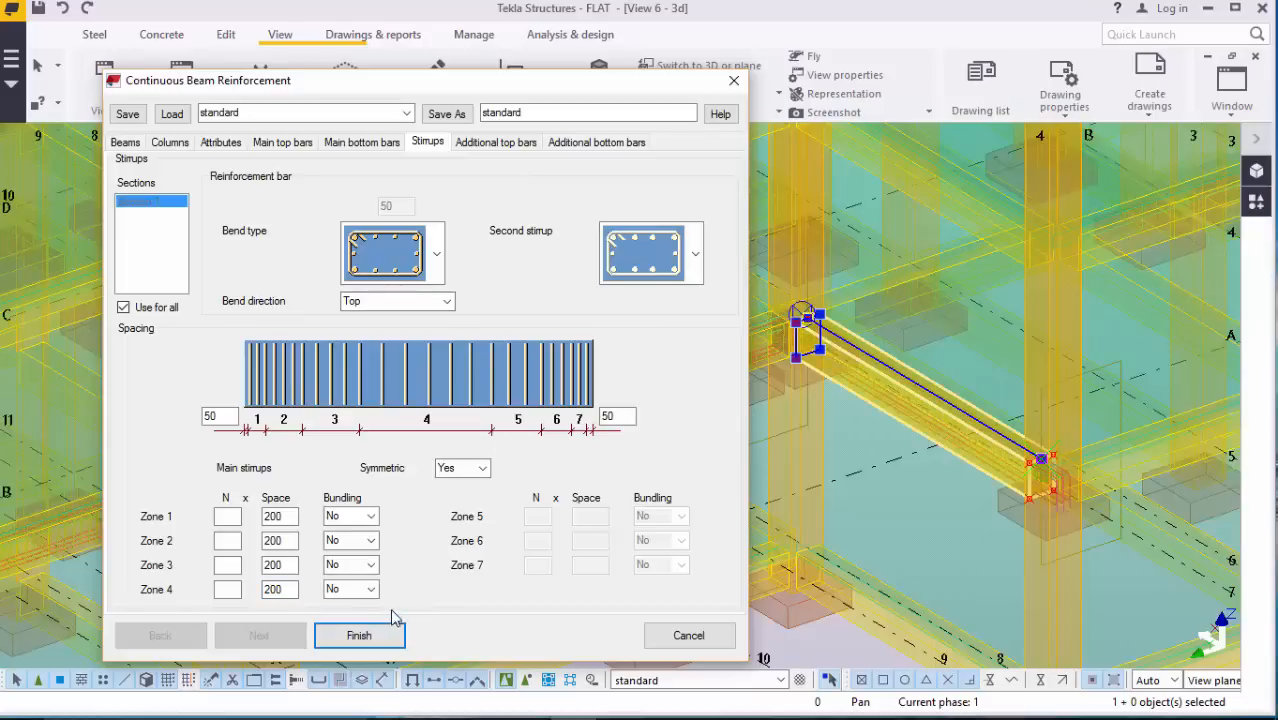
scroll(882, 382, up, 5)
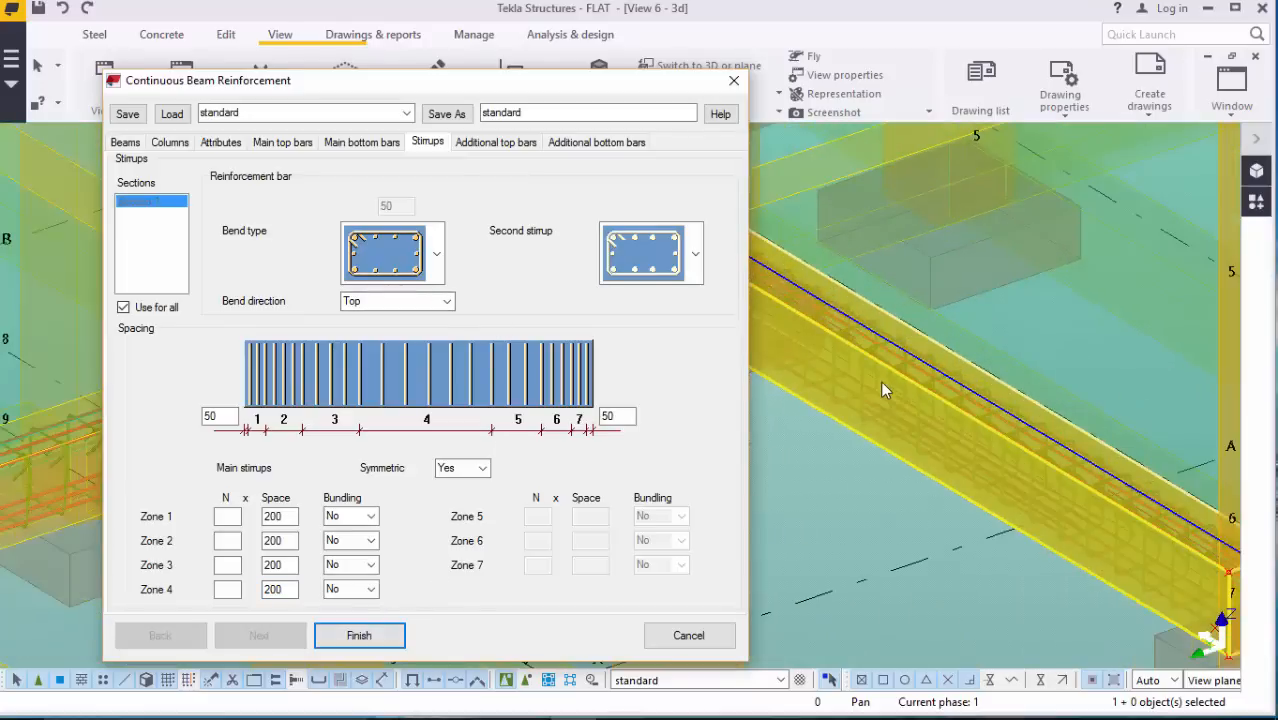
Step: Close the beam reinforcement settings and inspect how the bars of the two perpendicular beams meet at the corner column
click(688, 636)
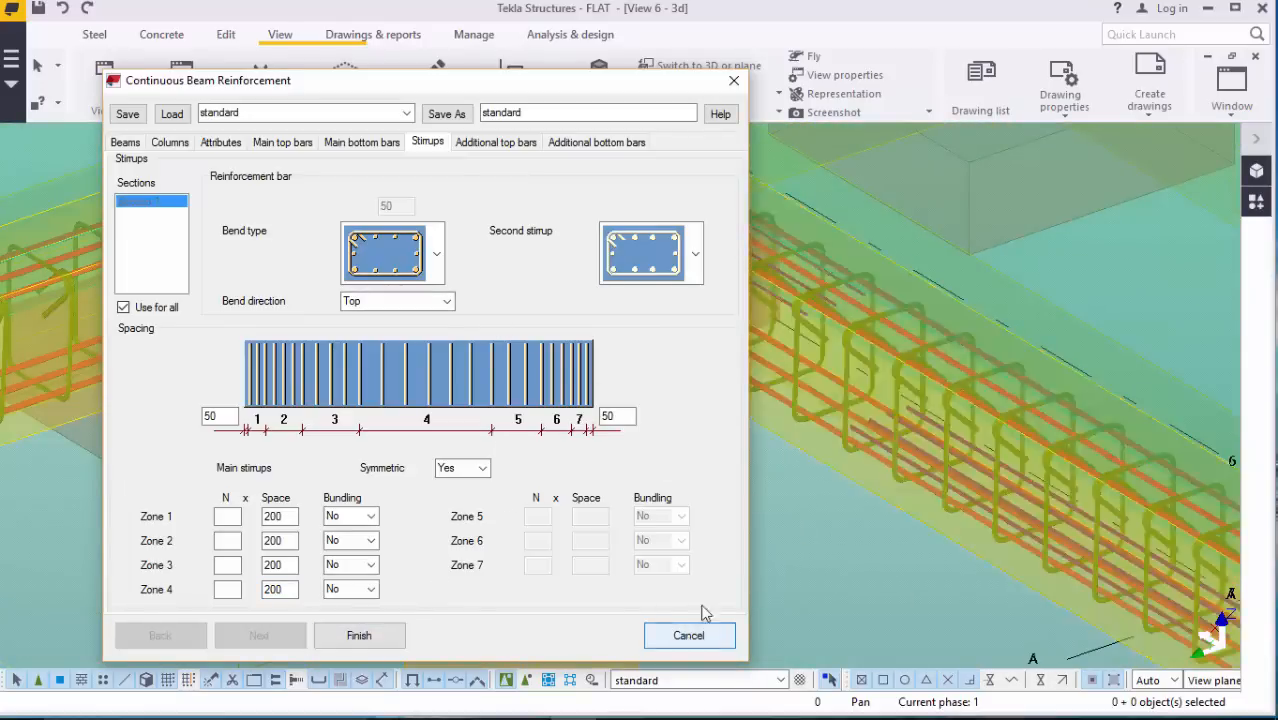
scroll(837, 283, up, 3)
scroll(776, 284, up, 4)
scroll(860, 464, down, 6)
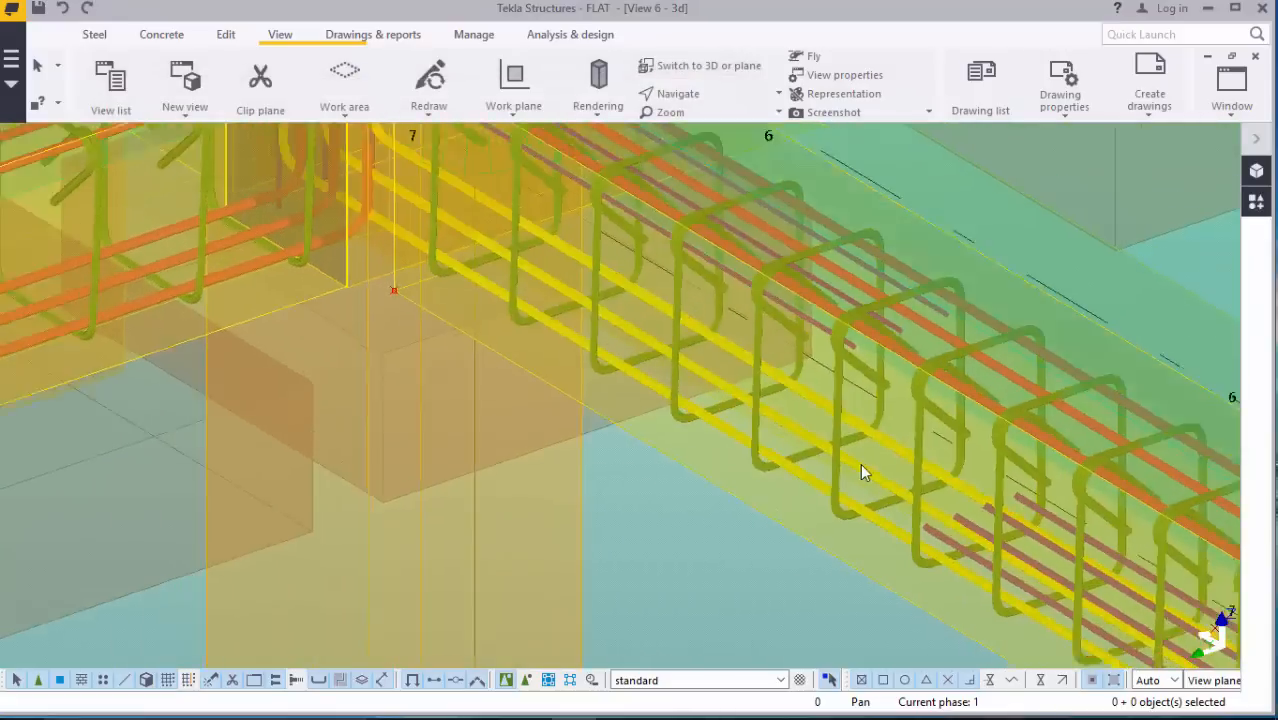
scroll(542, 200, up, 3)
scroll(541, 205, up, 1)
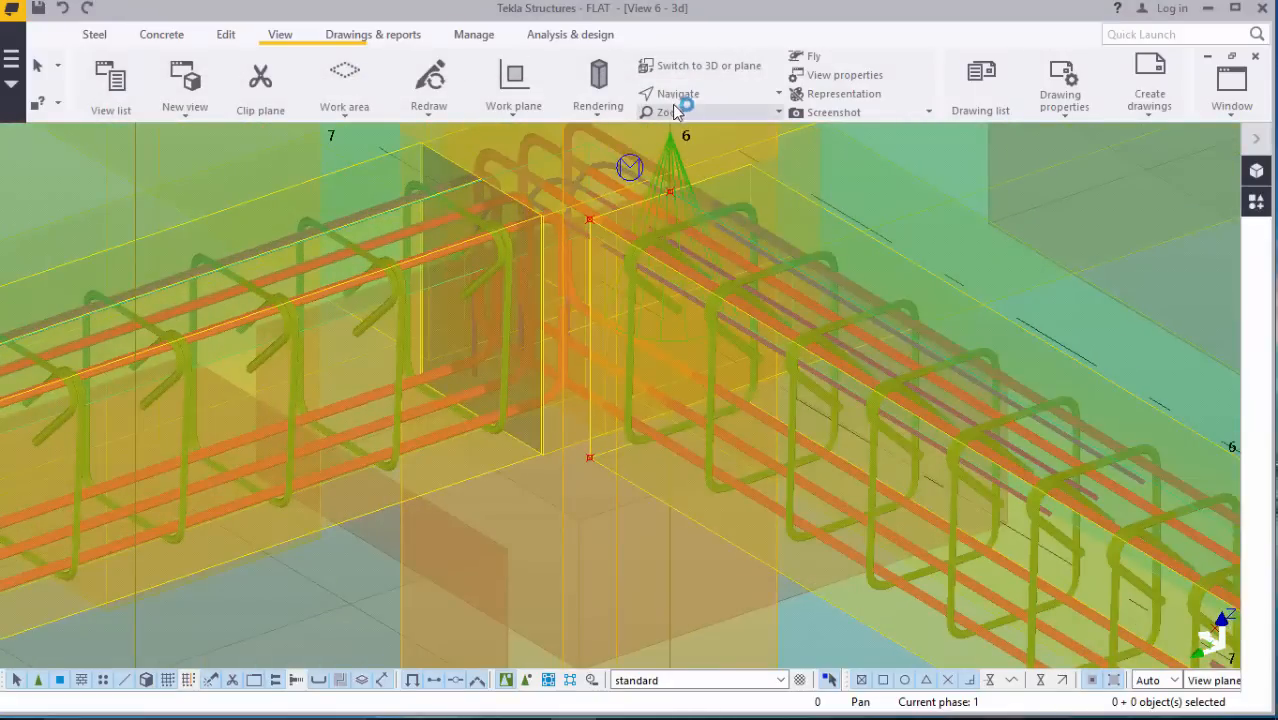
click(690, 93)
click(719, 123)
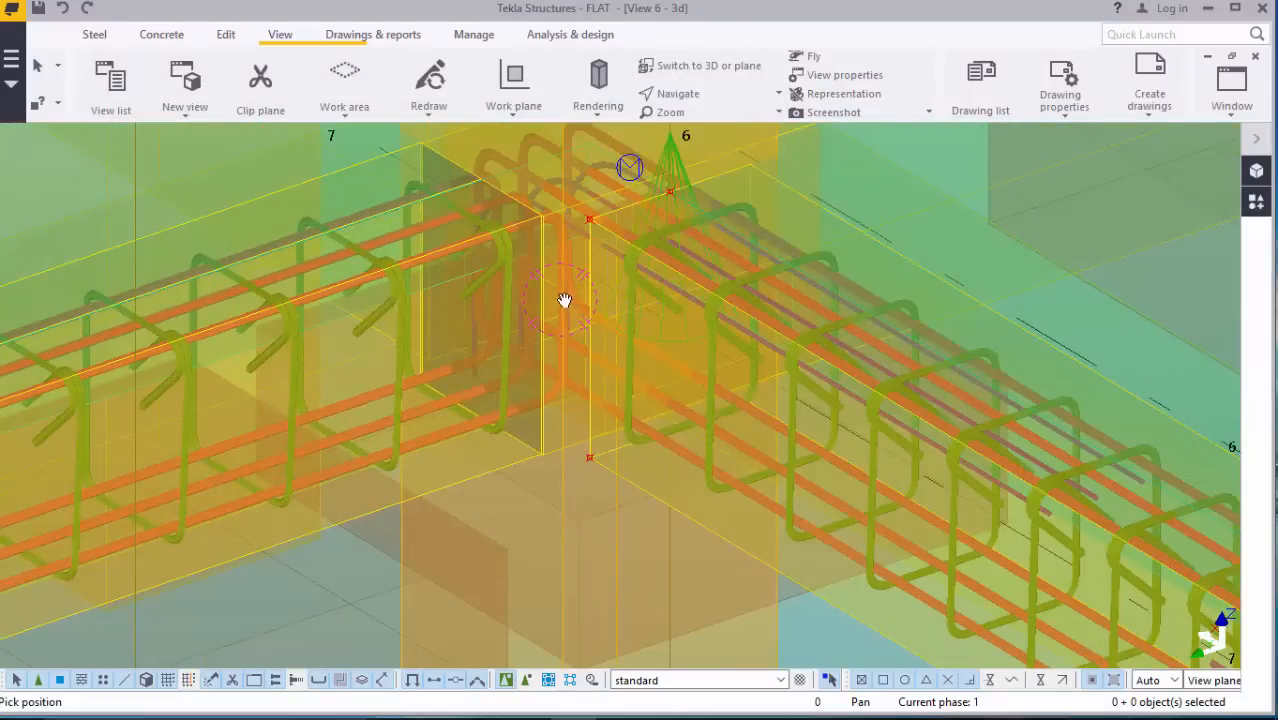
mouse_move(565, 300)
mouse_down()
mouse_move(696, 282)
mouse_move(679, 291)
mouse_move(645, 262)
mouse_up()
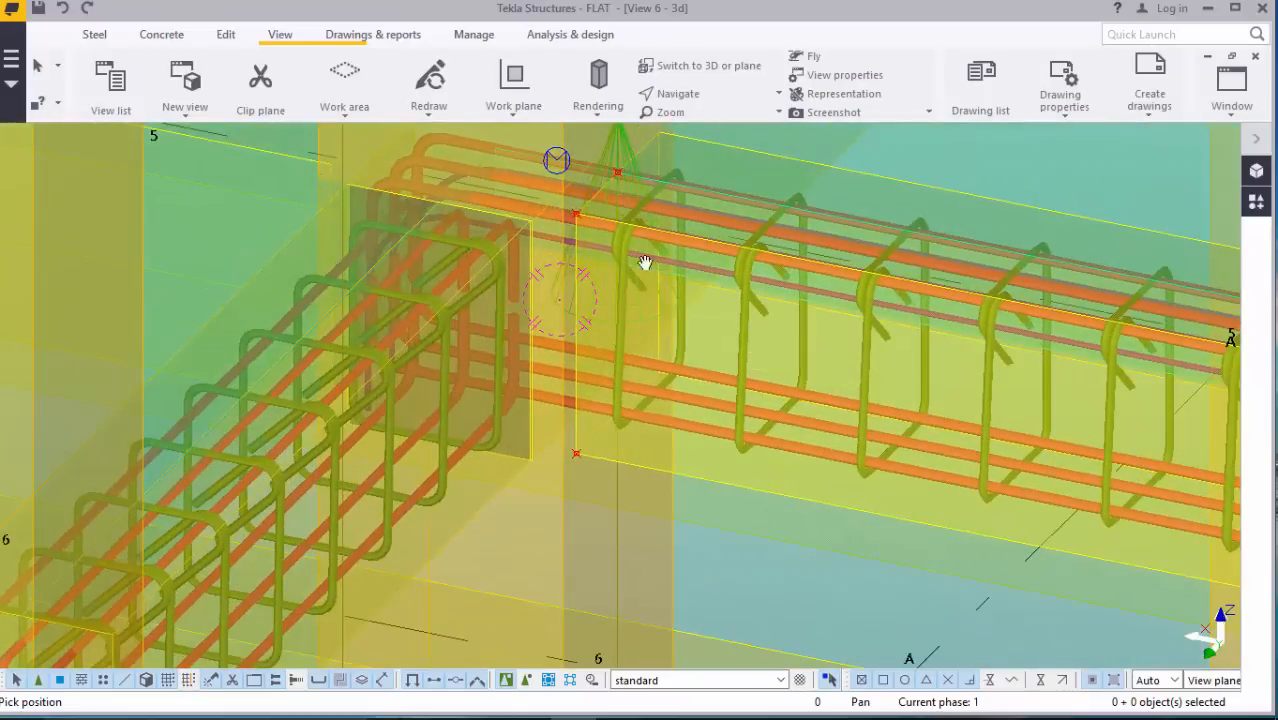
scroll(479, 160, up, 5)
right_click(475, 180)
click(492, 196)
scroll(422, 166, up, 2)
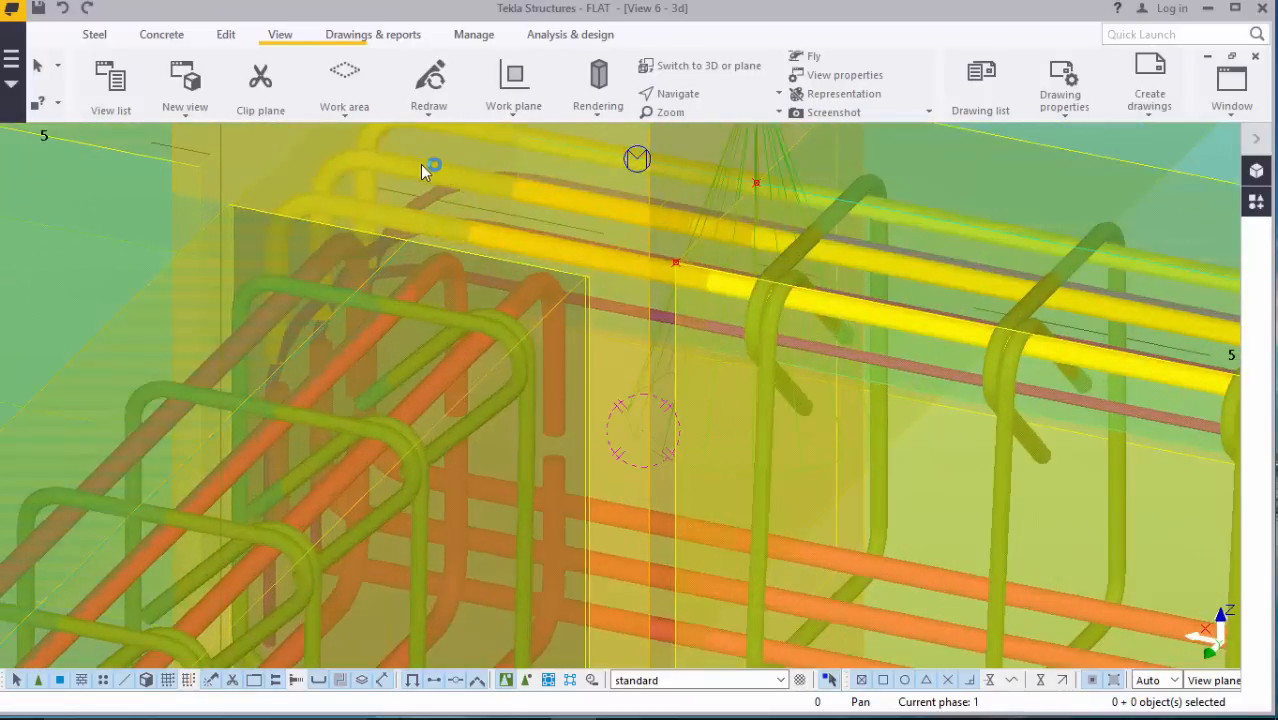
Step: Set the end cover of the new beam's main top bars to -100 at the corner column
double_click(417, 161)
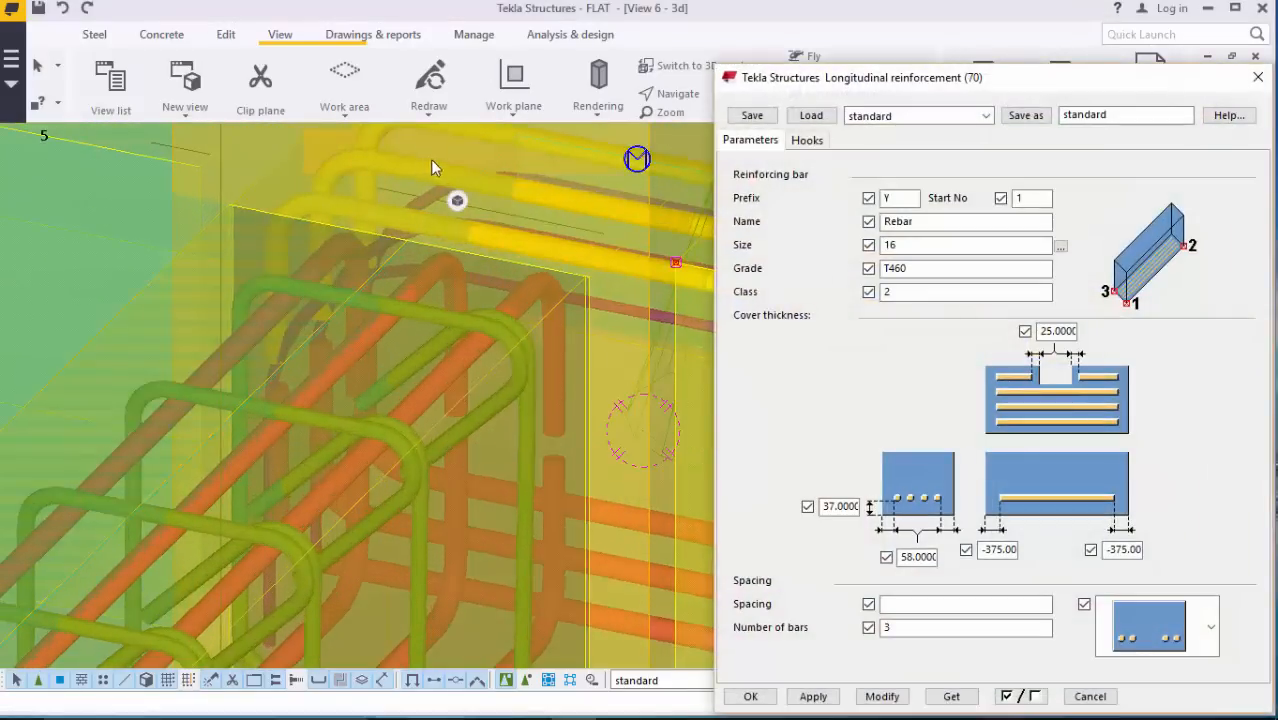
click(1128, 549)
key(BackSpace)
key(BackSpace)
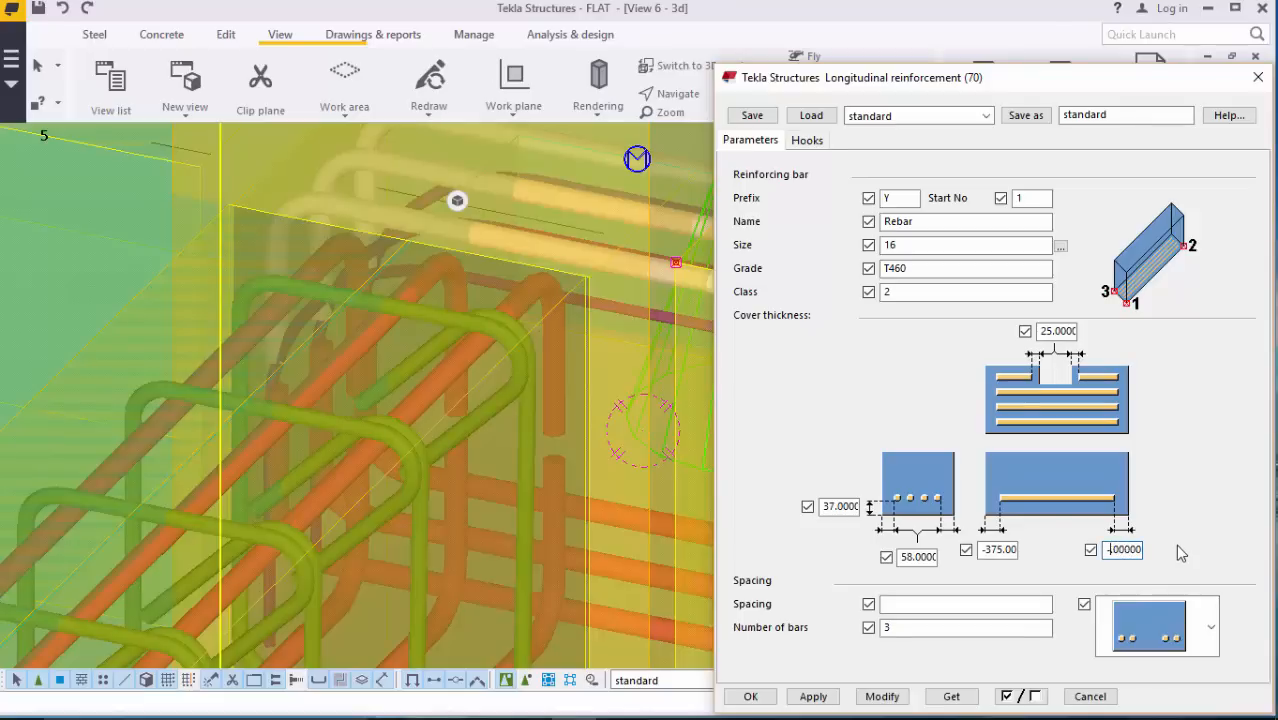
text(1.)
click(884, 695)
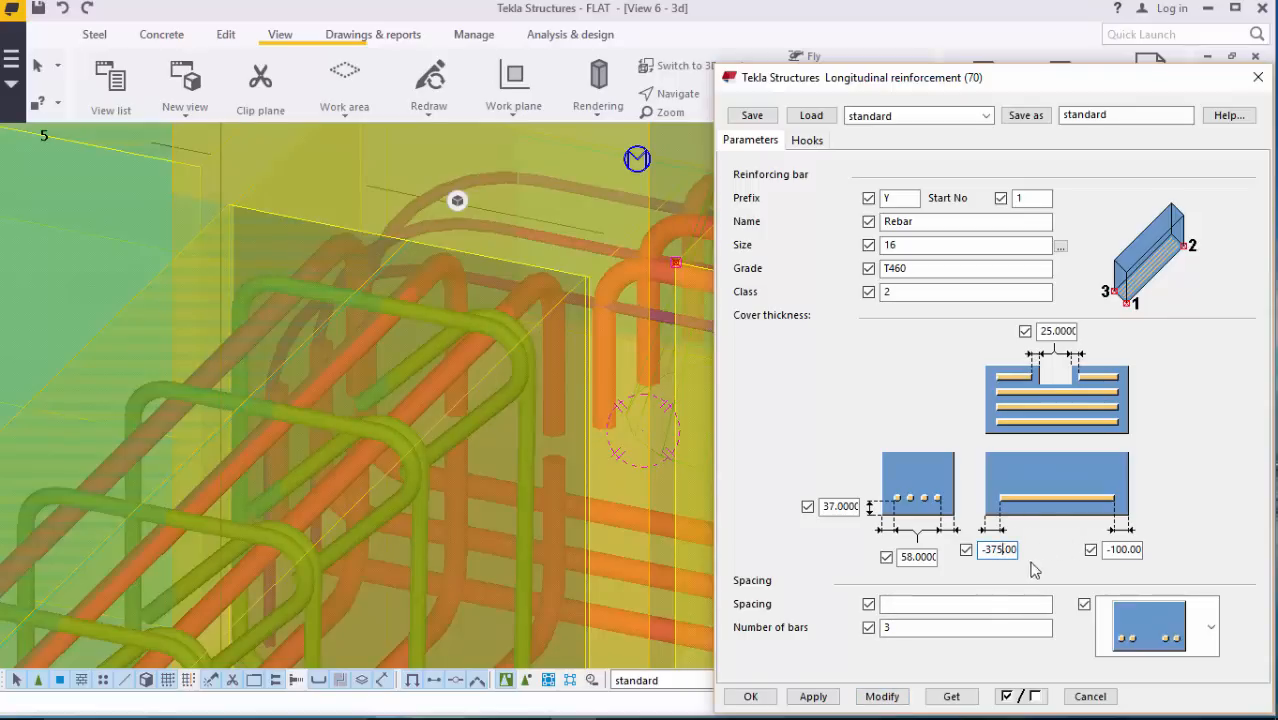
Step: Set the end cover of the new beam's main bottom bars to -100 at both ends
double_click(490, 542)
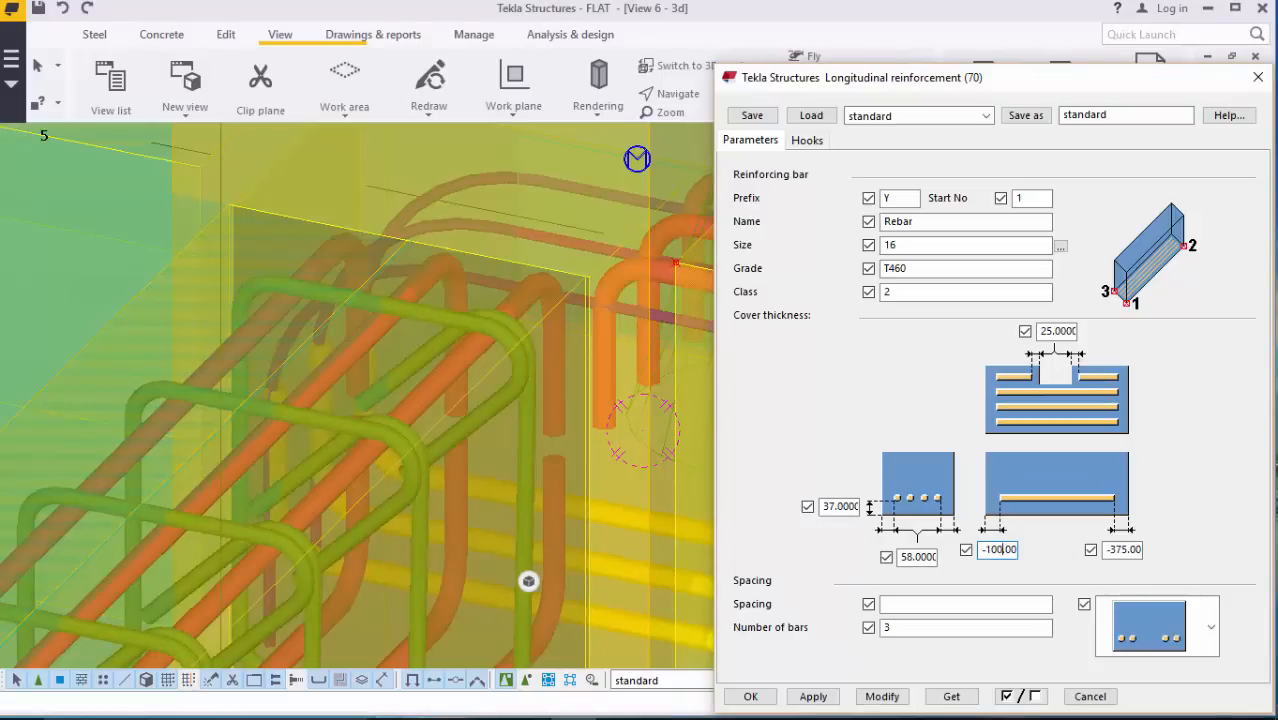
click(884, 692)
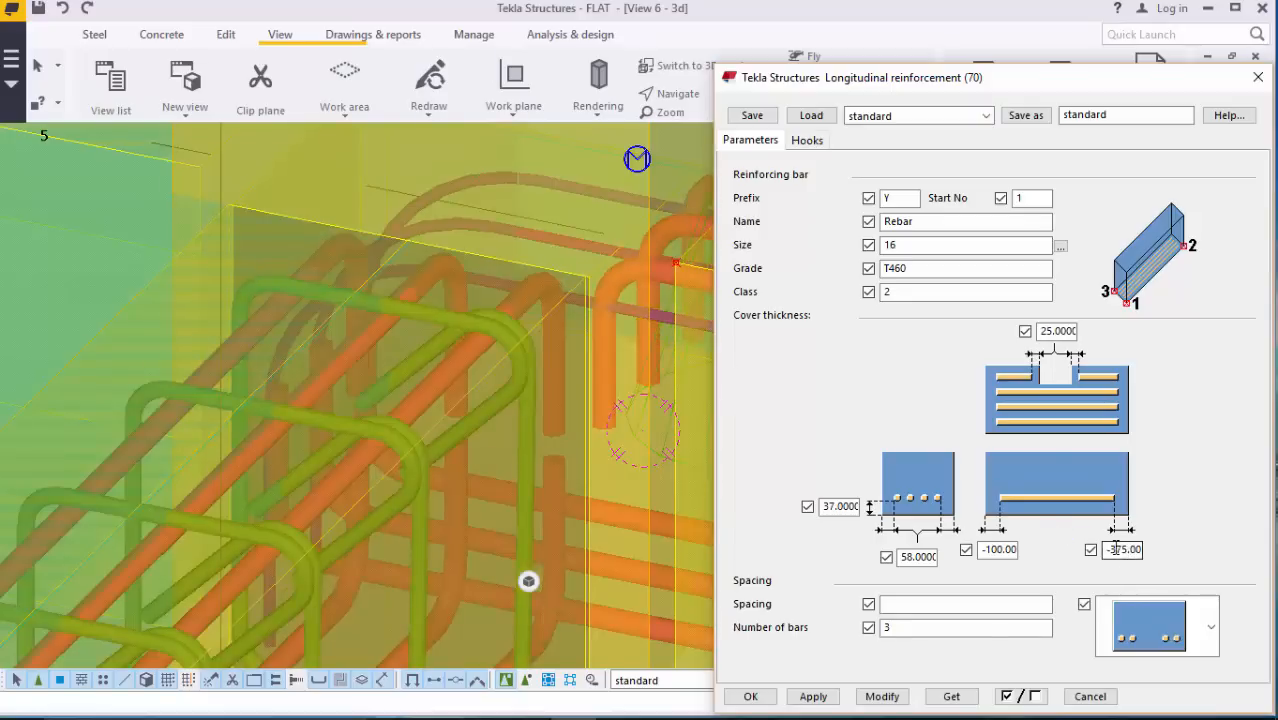
click(578, 557)
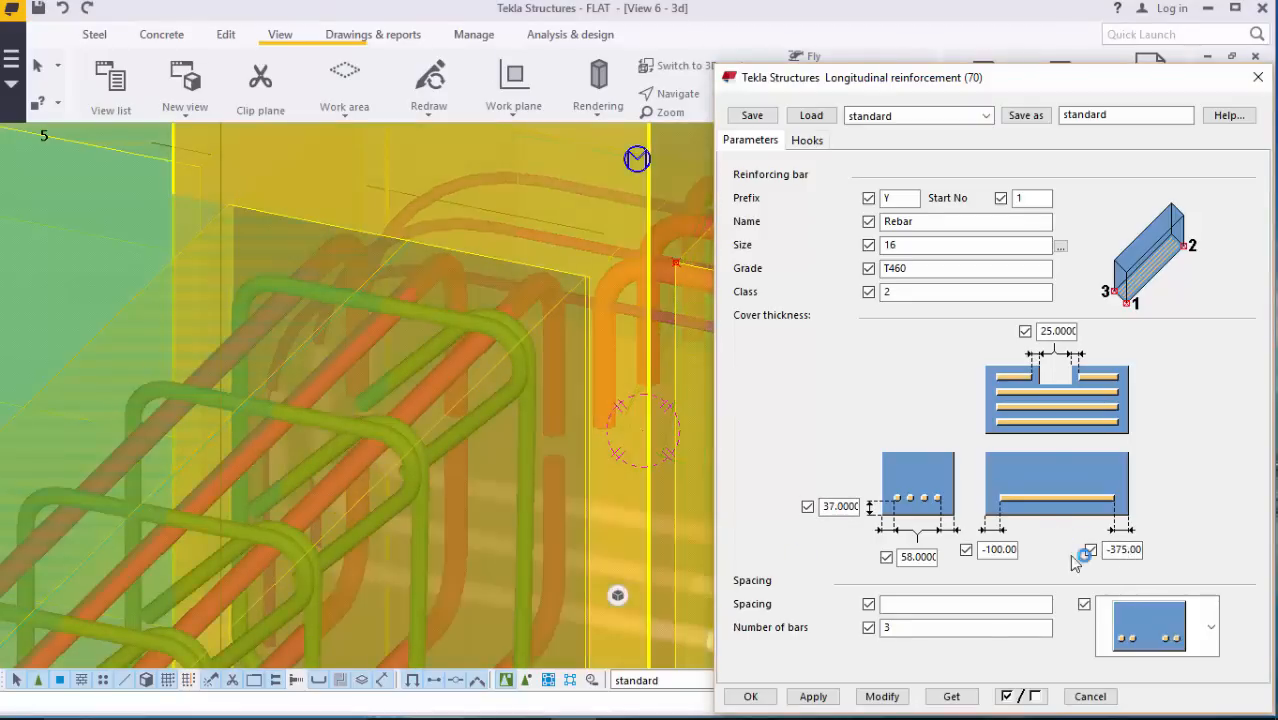
click(1120, 550)
key(shift+Left)
key(shift+Left)
key(shift+Left)
text(100)
click(880, 697)
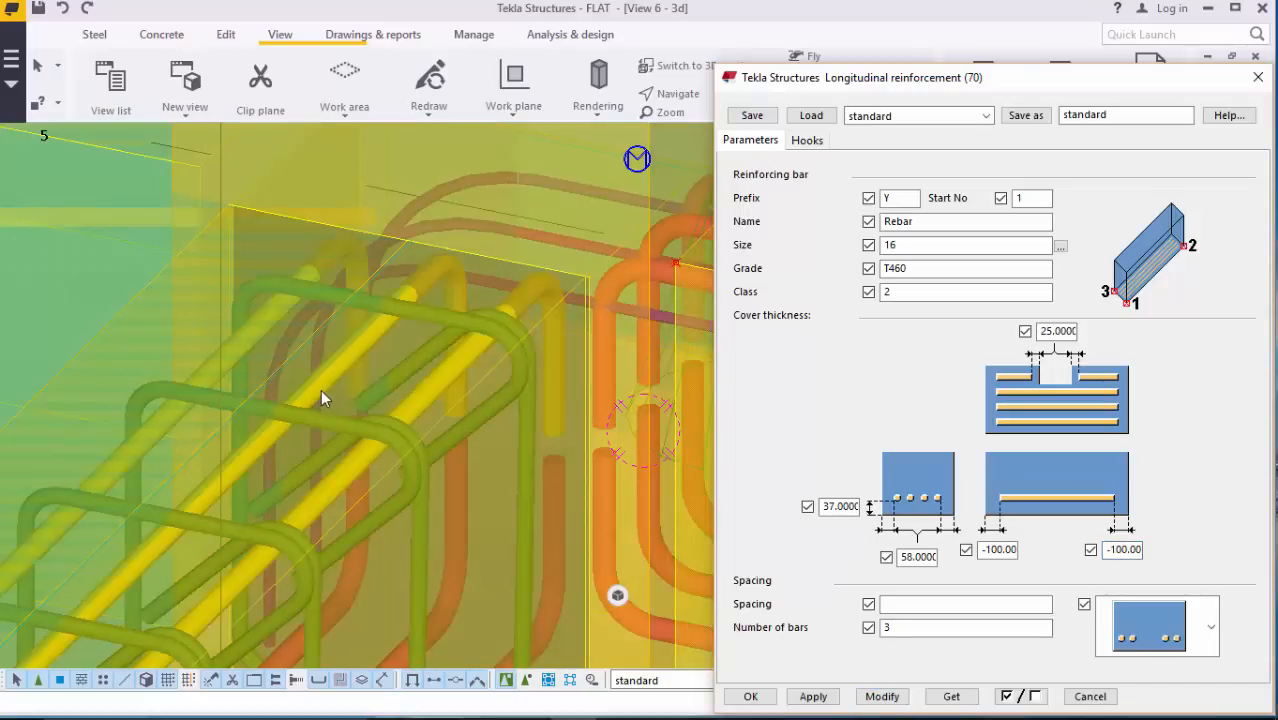
click(750, 696)
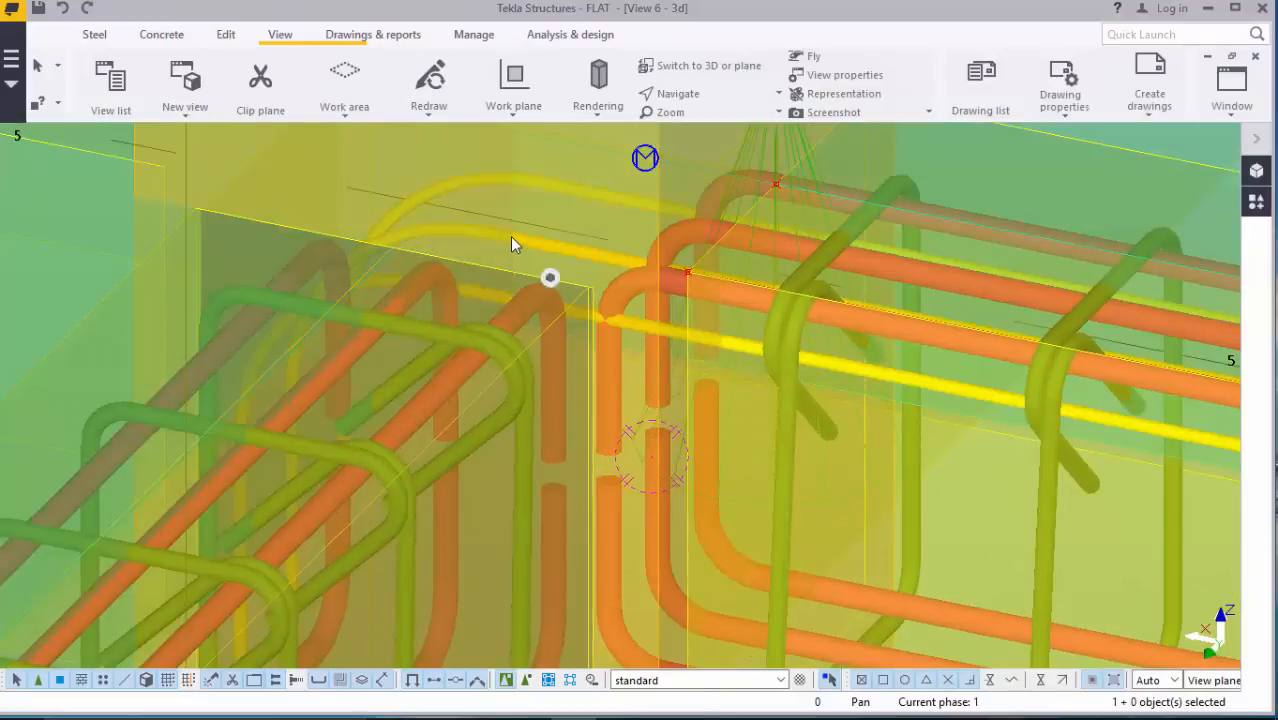
Step: Delete the additional top bars at the corner column and the additional bottom bars at midspan of the new beam
right_click(510, 236)
click(562, 399)
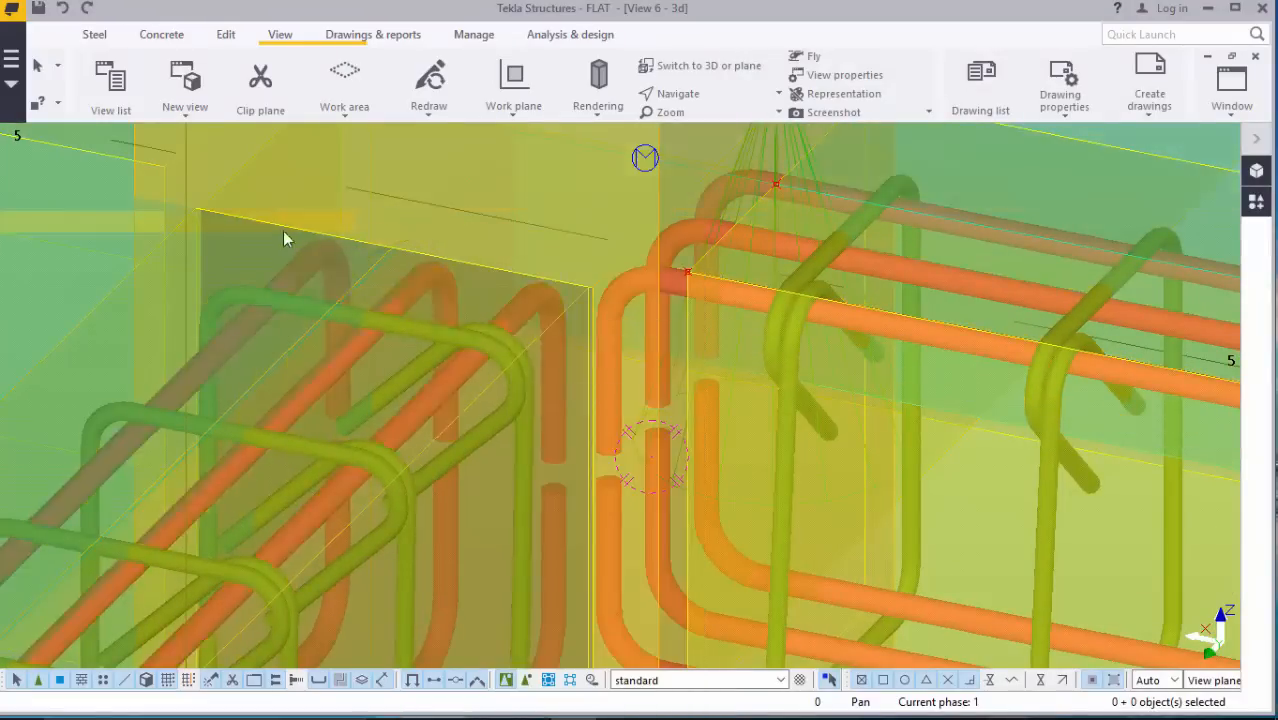
scroll(300, 219, down, 3)
scroll(318, 218, down, 3)
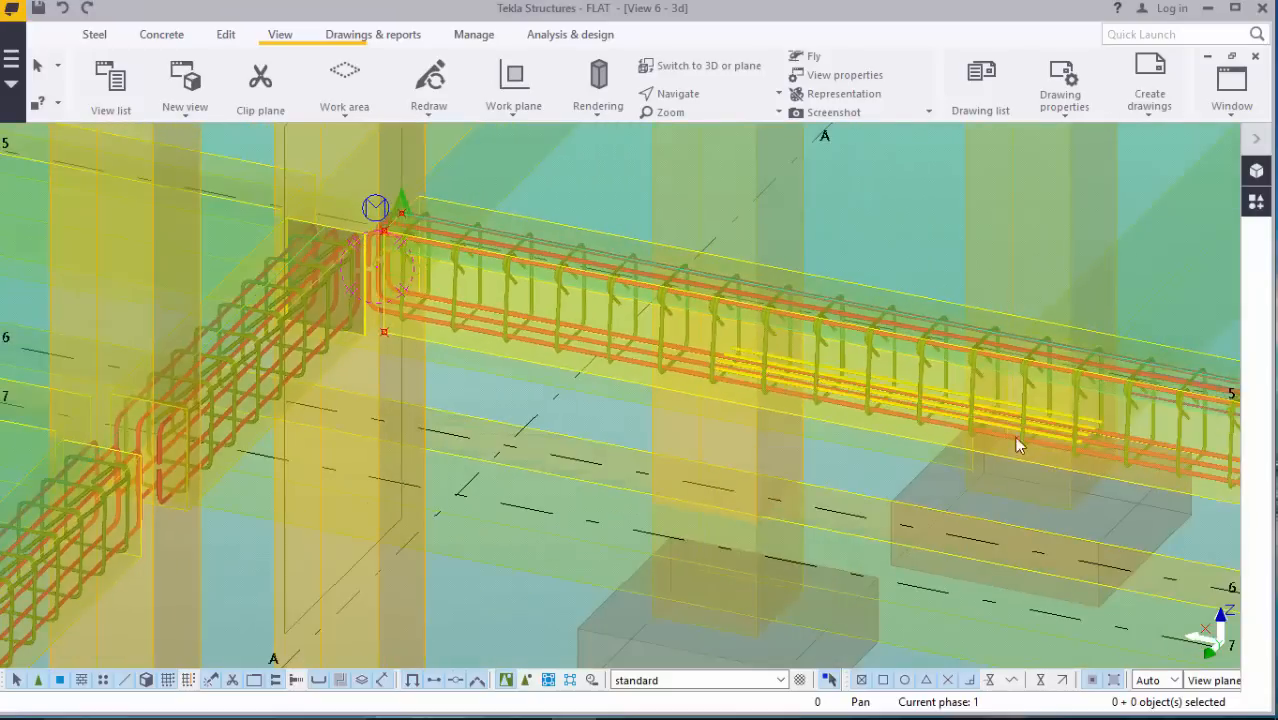
scroll(1012, 416, up, 5)
right_click(1006, 392)
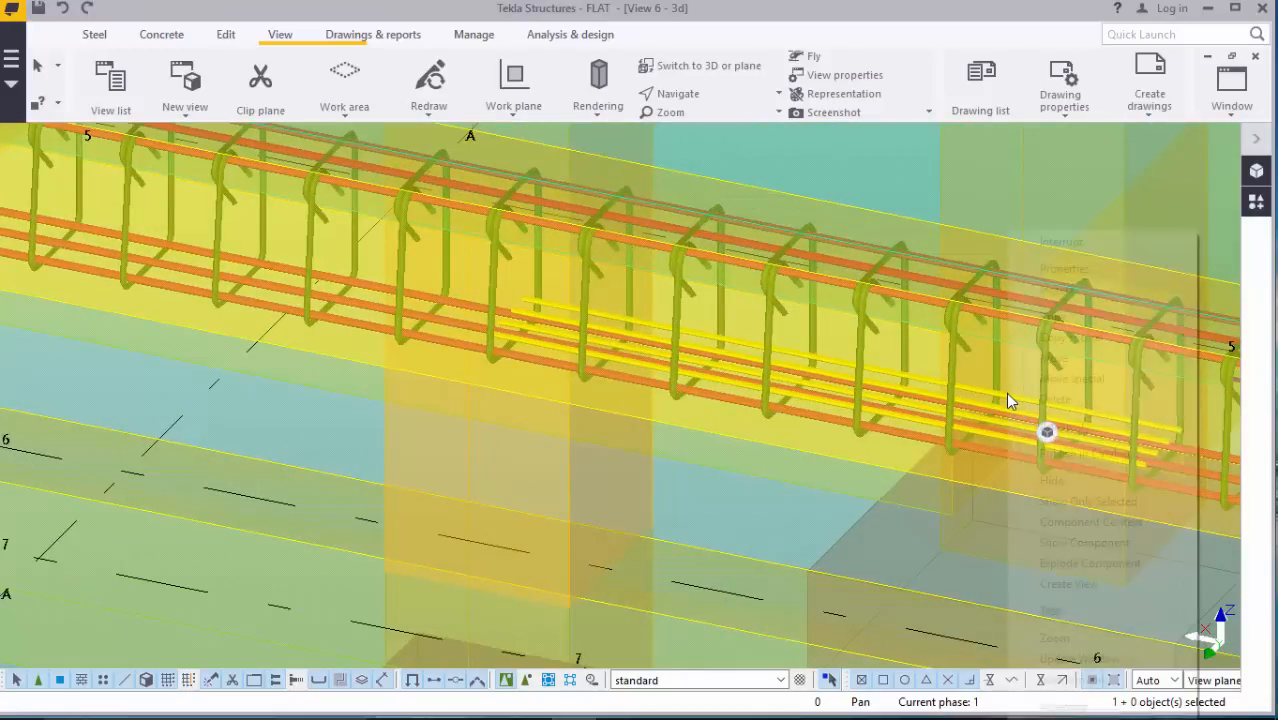
click(1052, 402)
Step: Delete the additional top bars at the beam's far end
scroll(643, 372, down, 4)
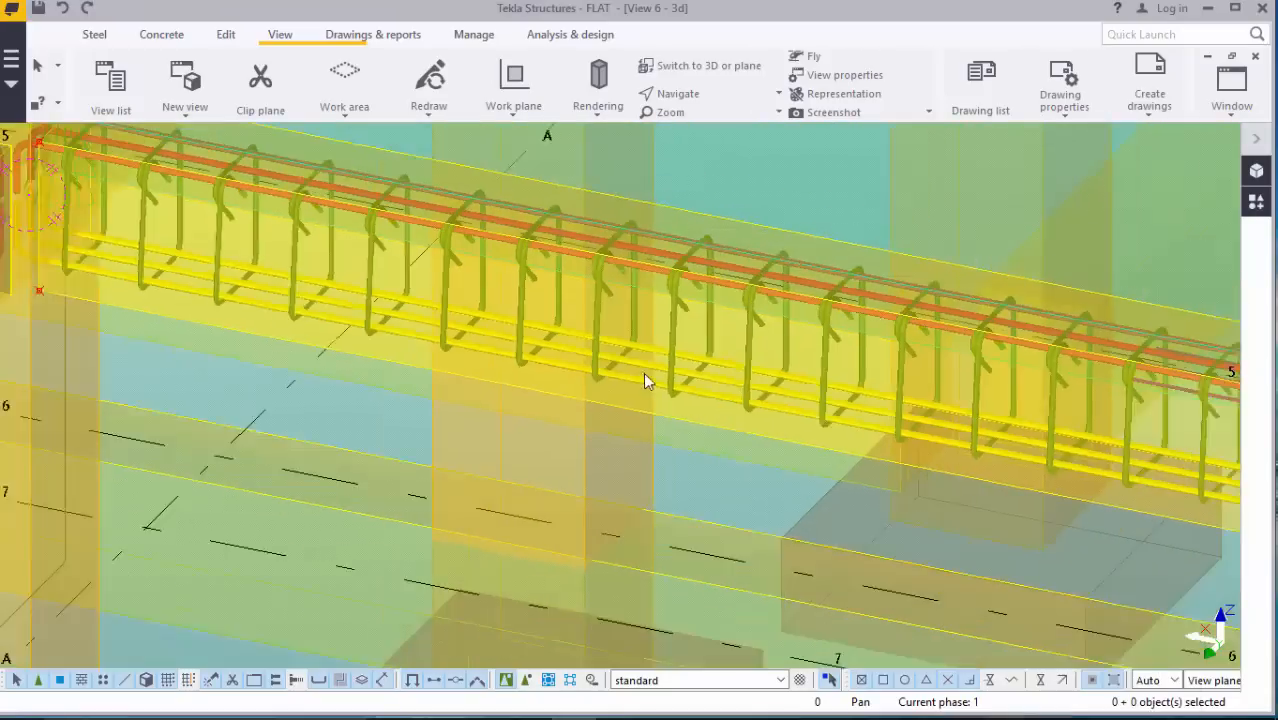
scroll(1040, 392, up, 4)
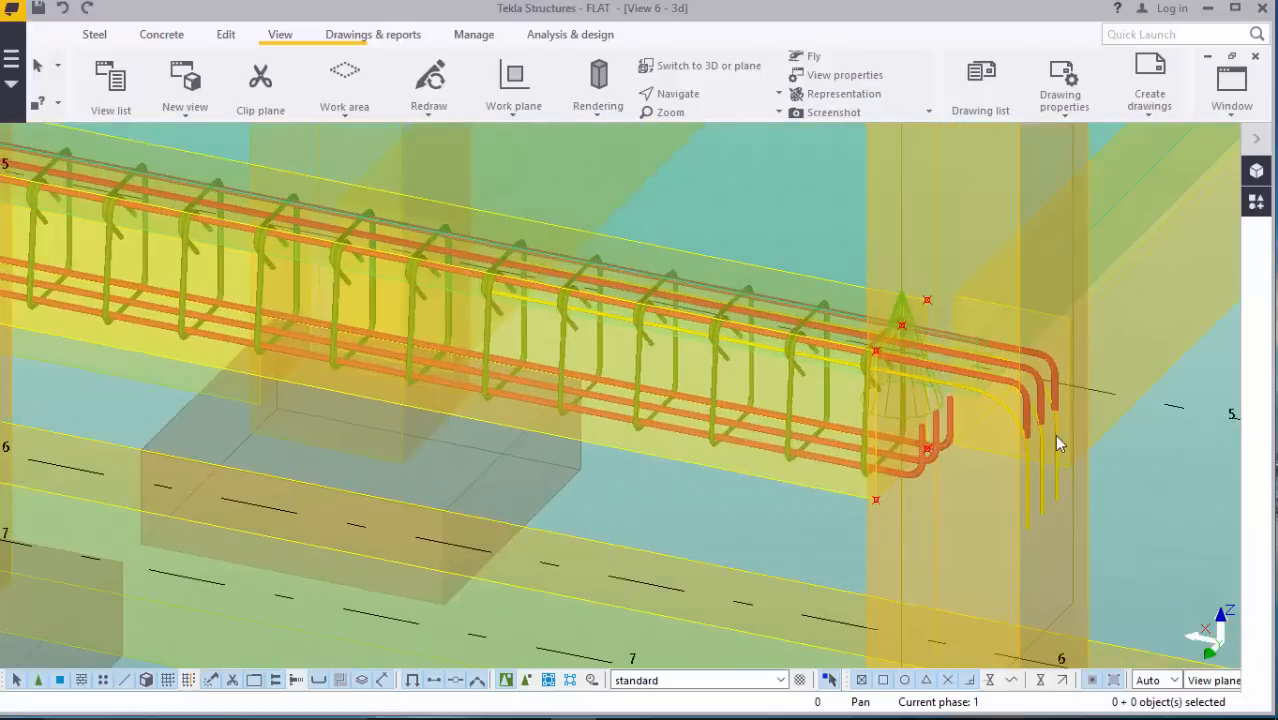
right_click(1041, 440)
click(1090, 401)
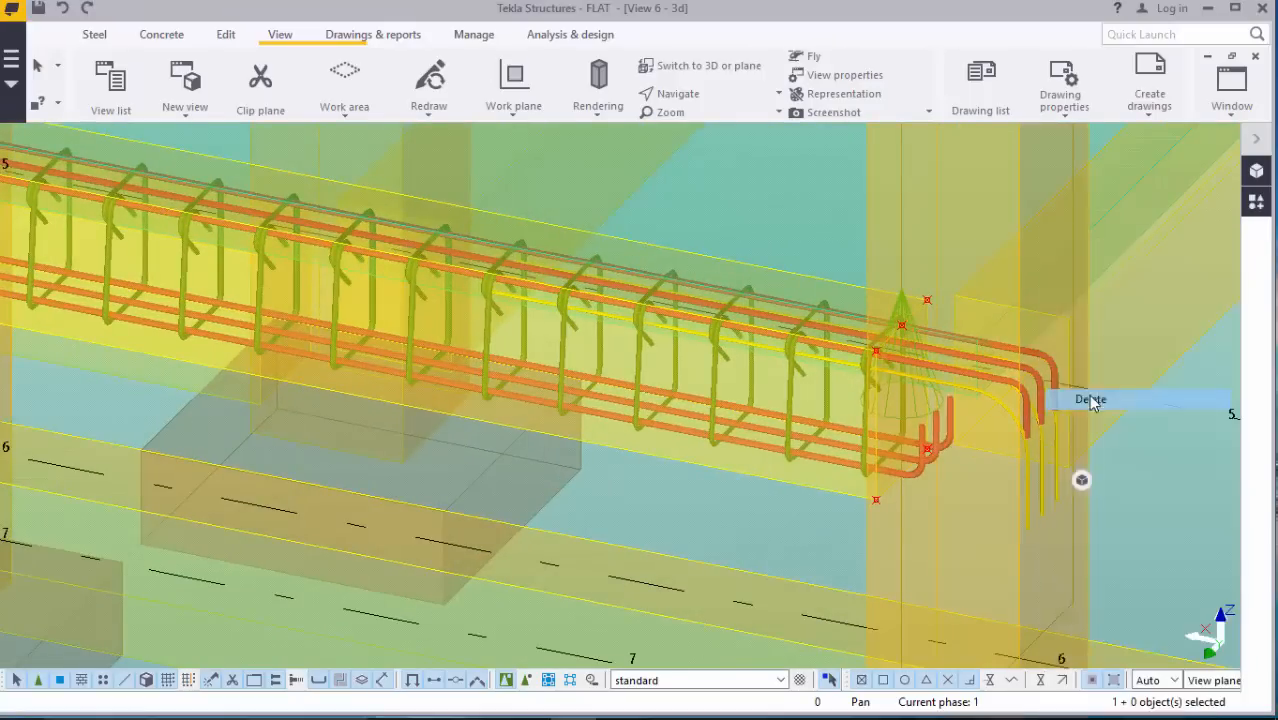
Step: Set the main top bars' cover at the beam's far end to -100, the same as at the corner column
scroll(941, 375, up, 1)
double_click(947, 368)
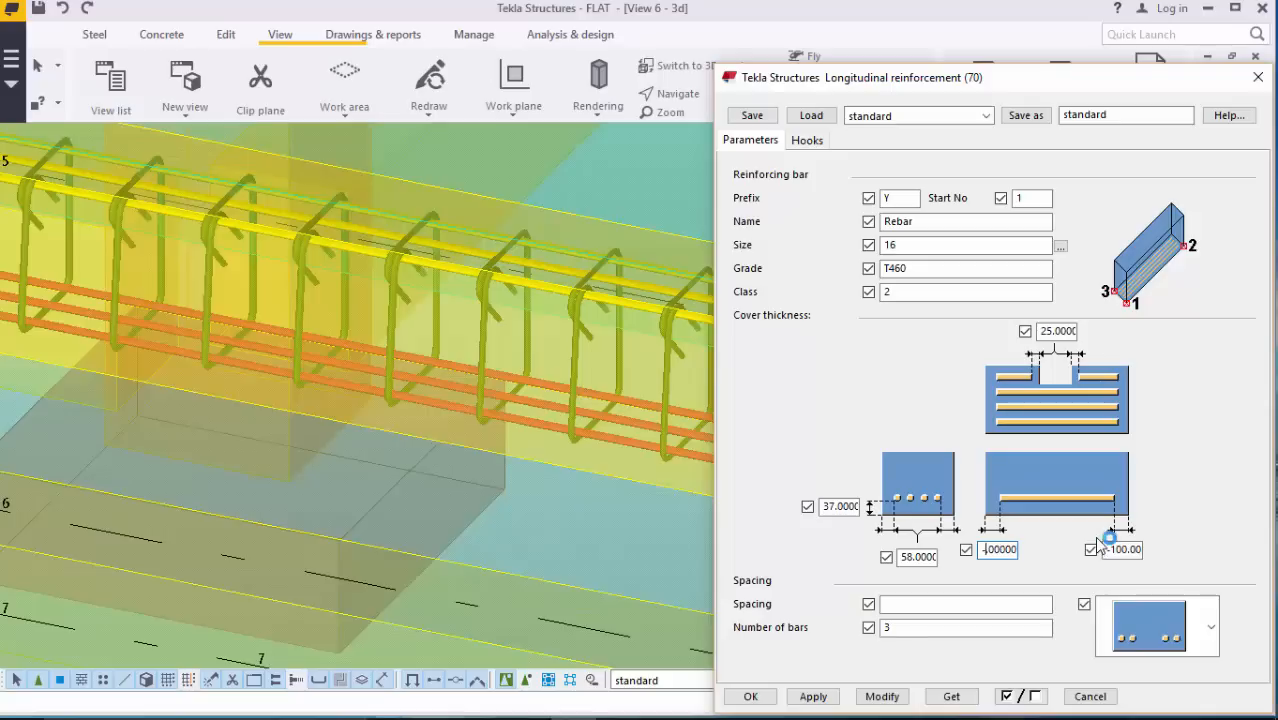
click(880, 696)
click(820, 694)
click(757, 696)
scroll(864, 493, down, 3)
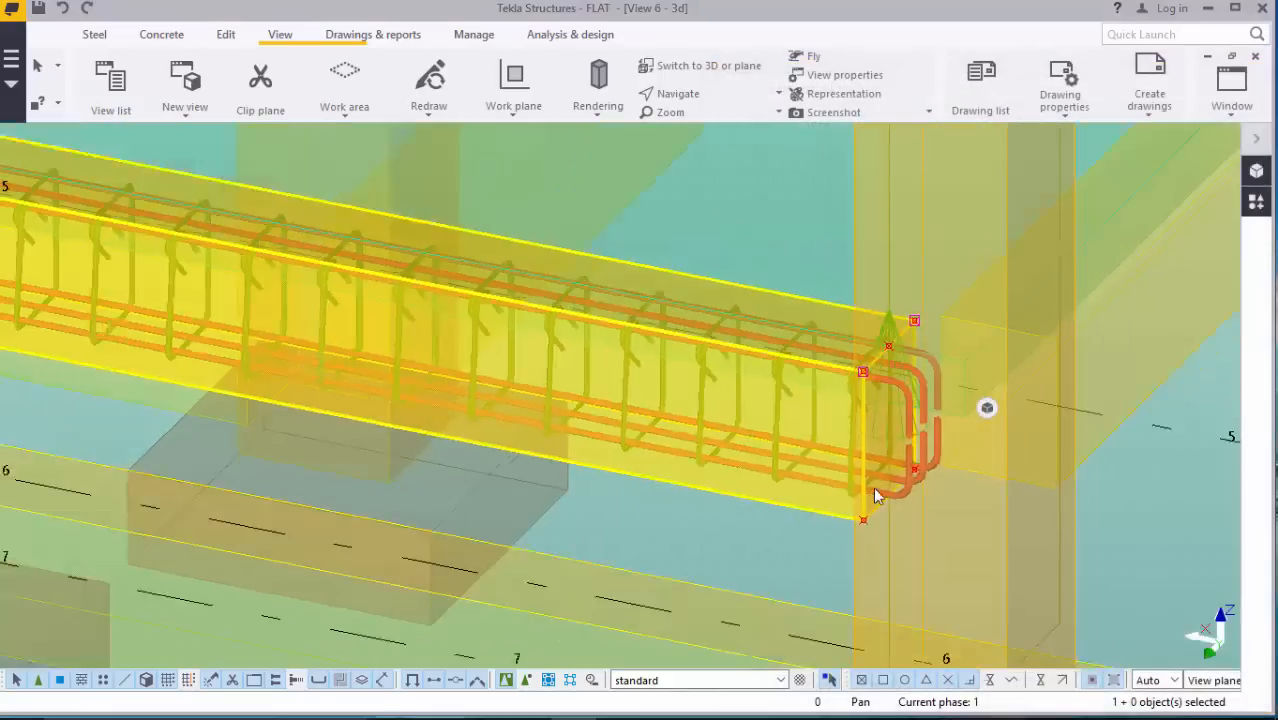
Step: Examine the reinforced beam from several angles, ending at its far column and the adjoining perpendicular beam without reinforcement
scroll(779, 530, down, 5)
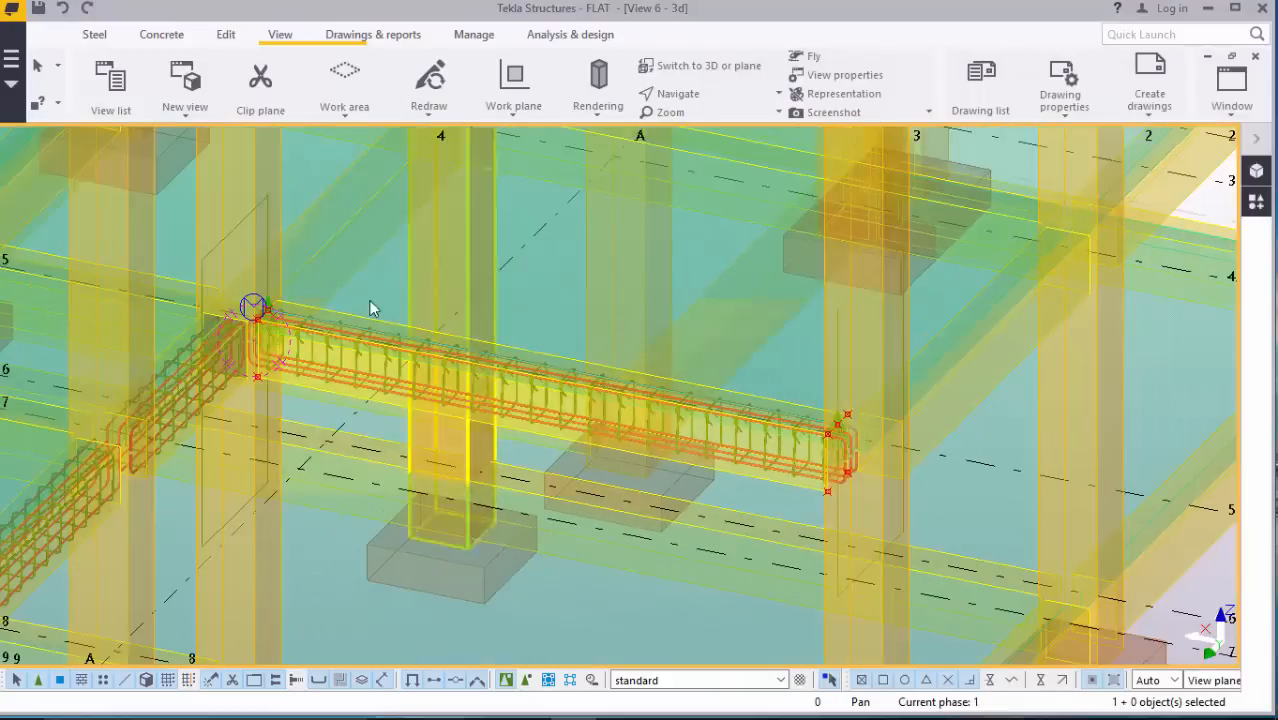
scroll(199, 318, up, 2)
click(706, 95)
click(698, 114)
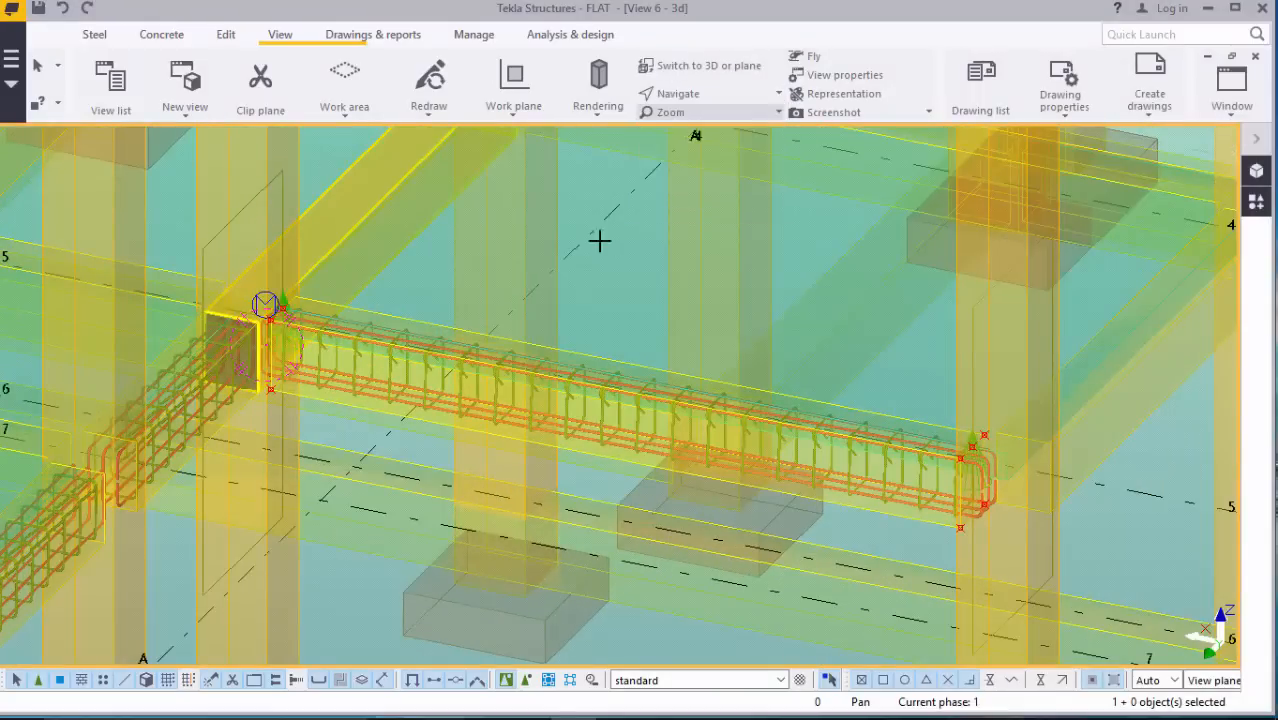
drag(286, 369, 430, 310)
right_click(618, 378)
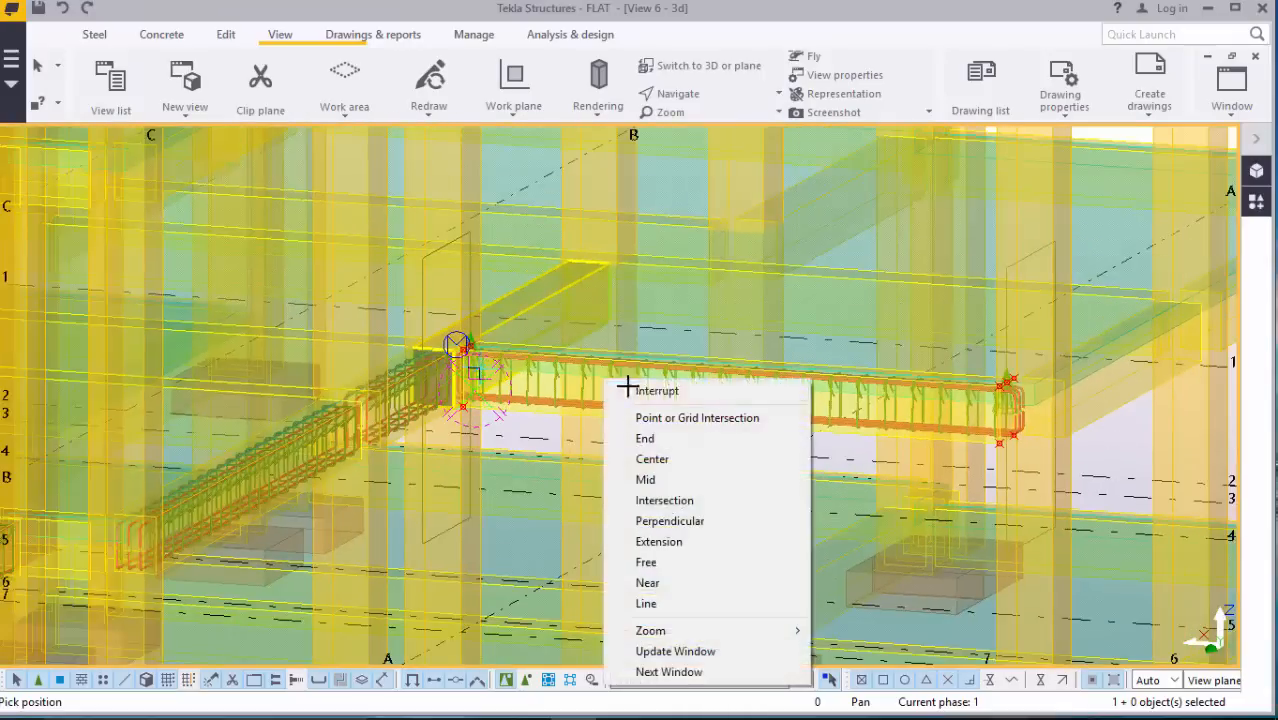
click(632, 382)
click(679, 92)
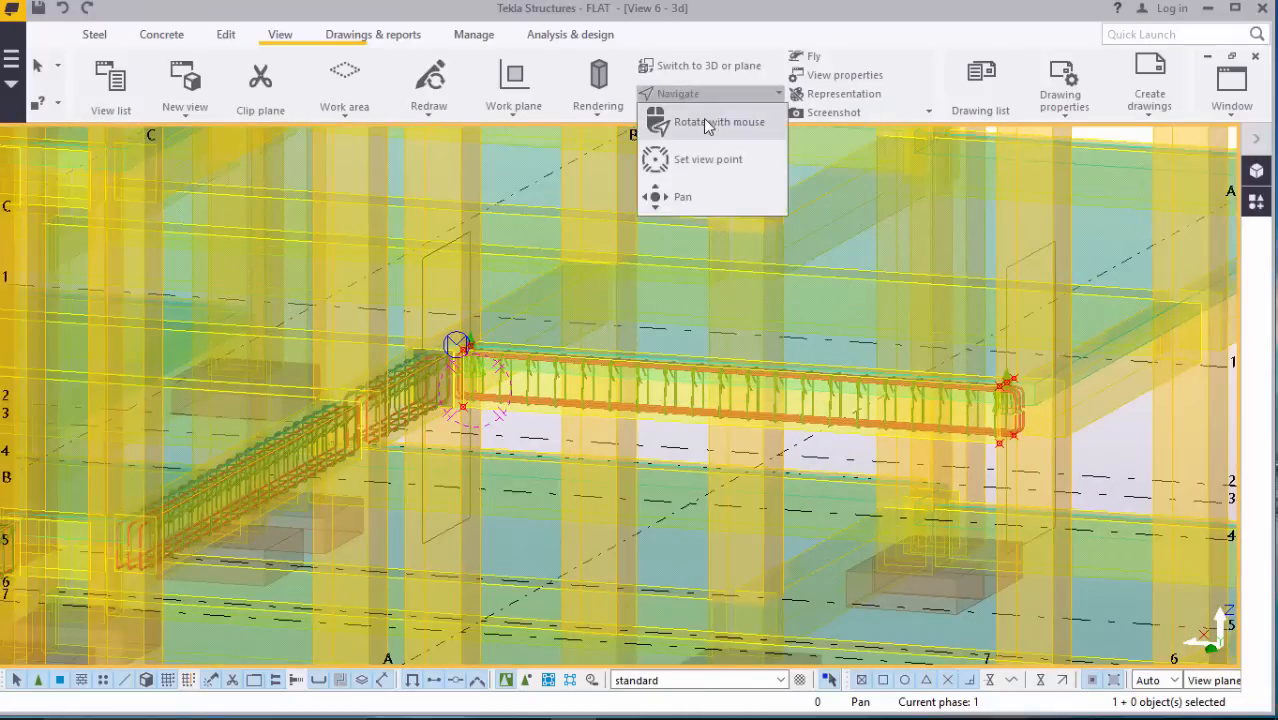
click(705, 121)
drag(465, 372, 746, 452)
drag(585, 431, 861, 528)
scroll(928, 530, up, 7)
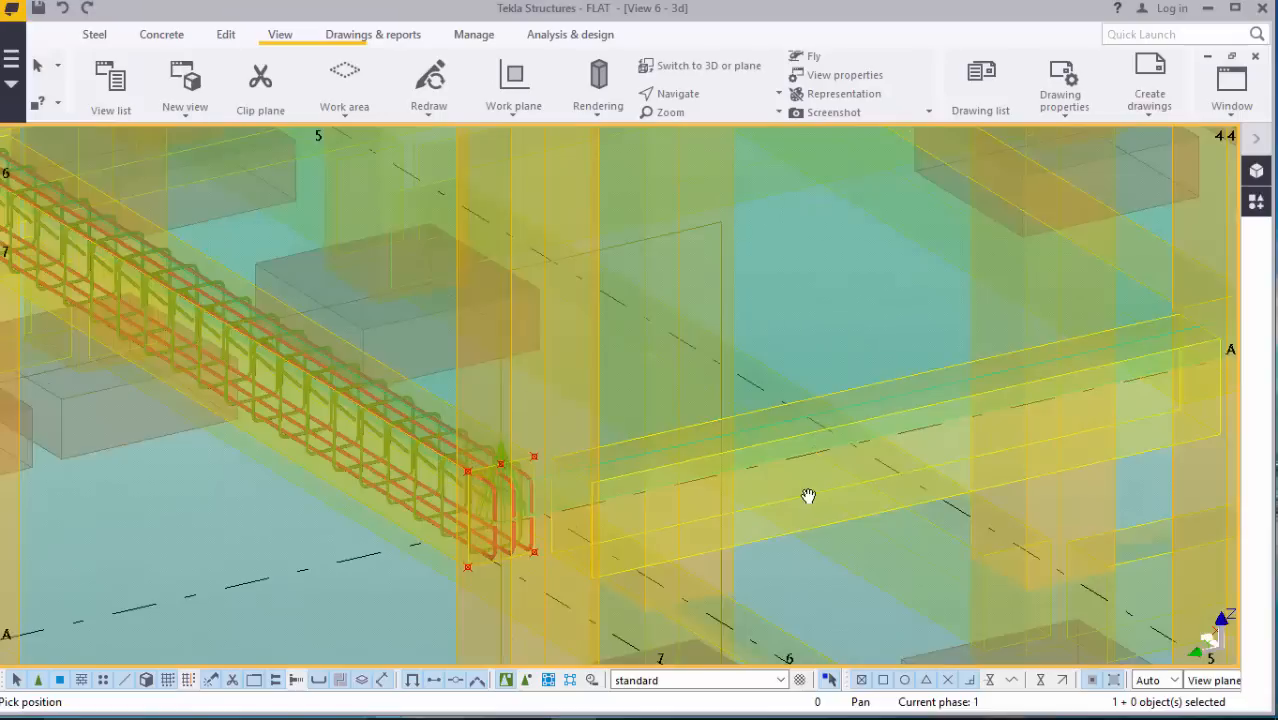
scroll(389, 386, down, 3)
scroll(994, 425, up, 2)
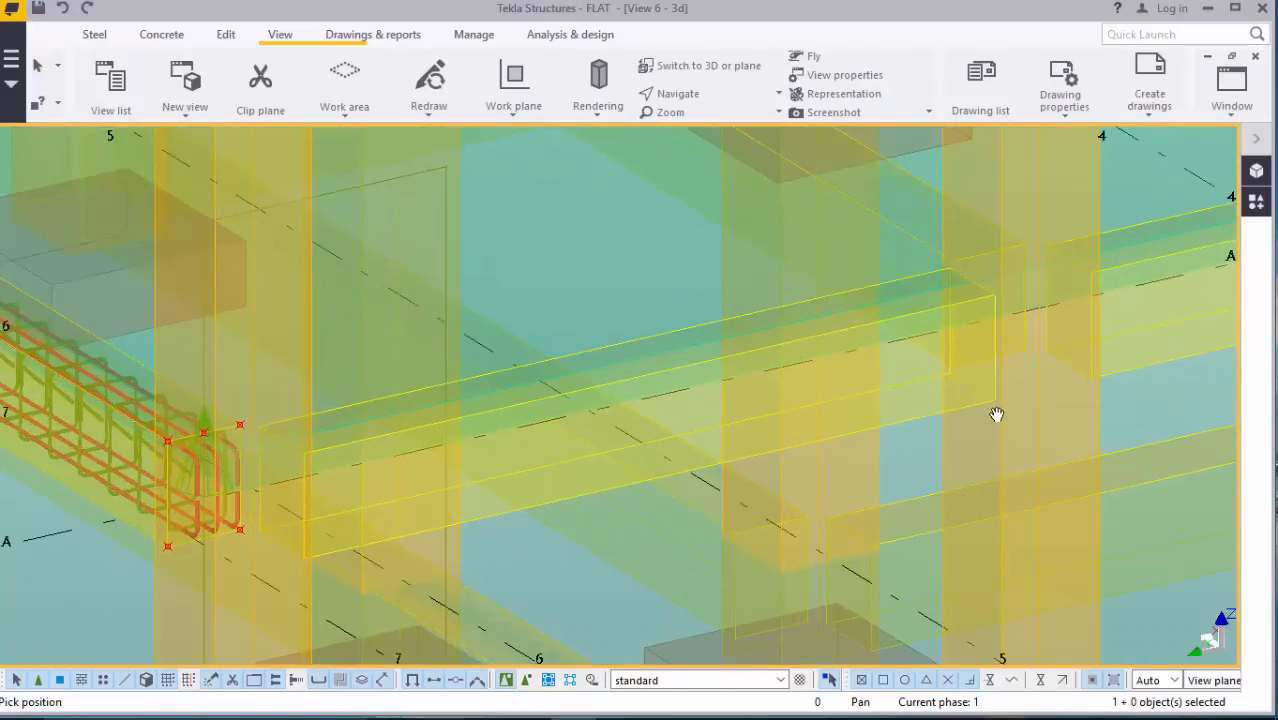
right_click(760, 370)
click(790, 386)
Step: Start Continuous Beam Reinforcement and pick the unreinforced perpendicular beam along grid A at the corner column as the continuous beam
click(1256, 201)
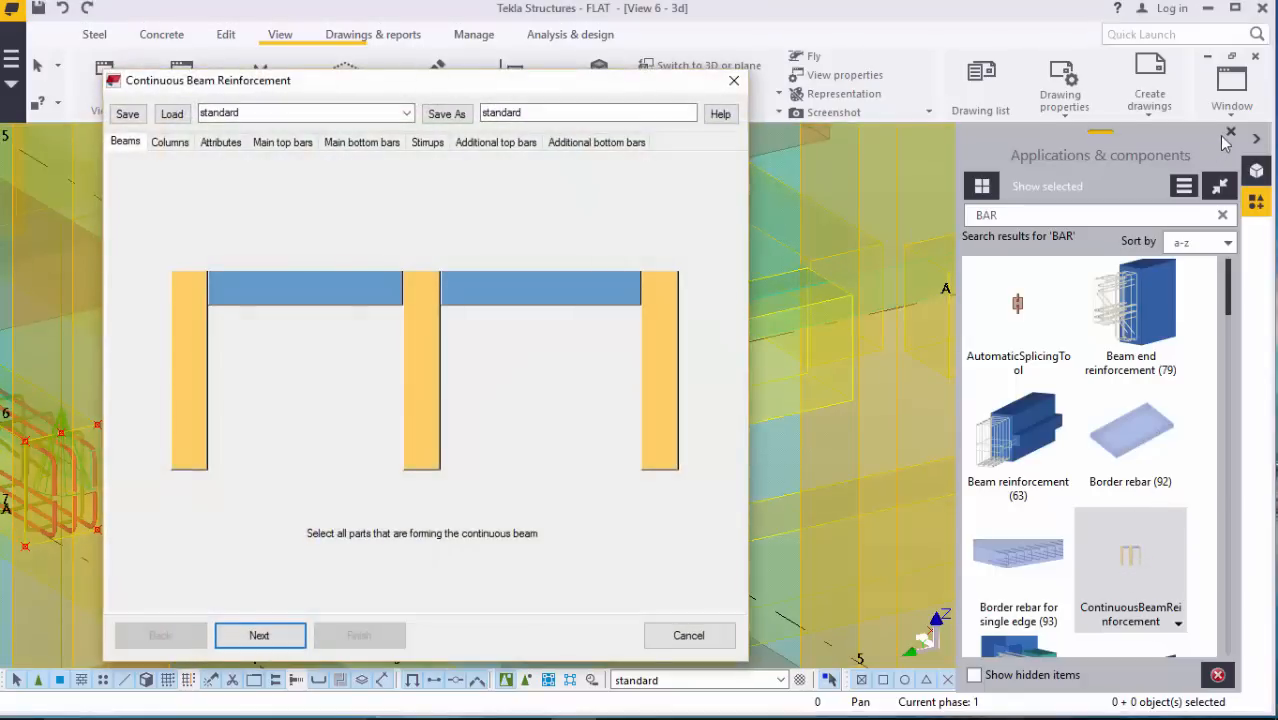
click(1228, 134)
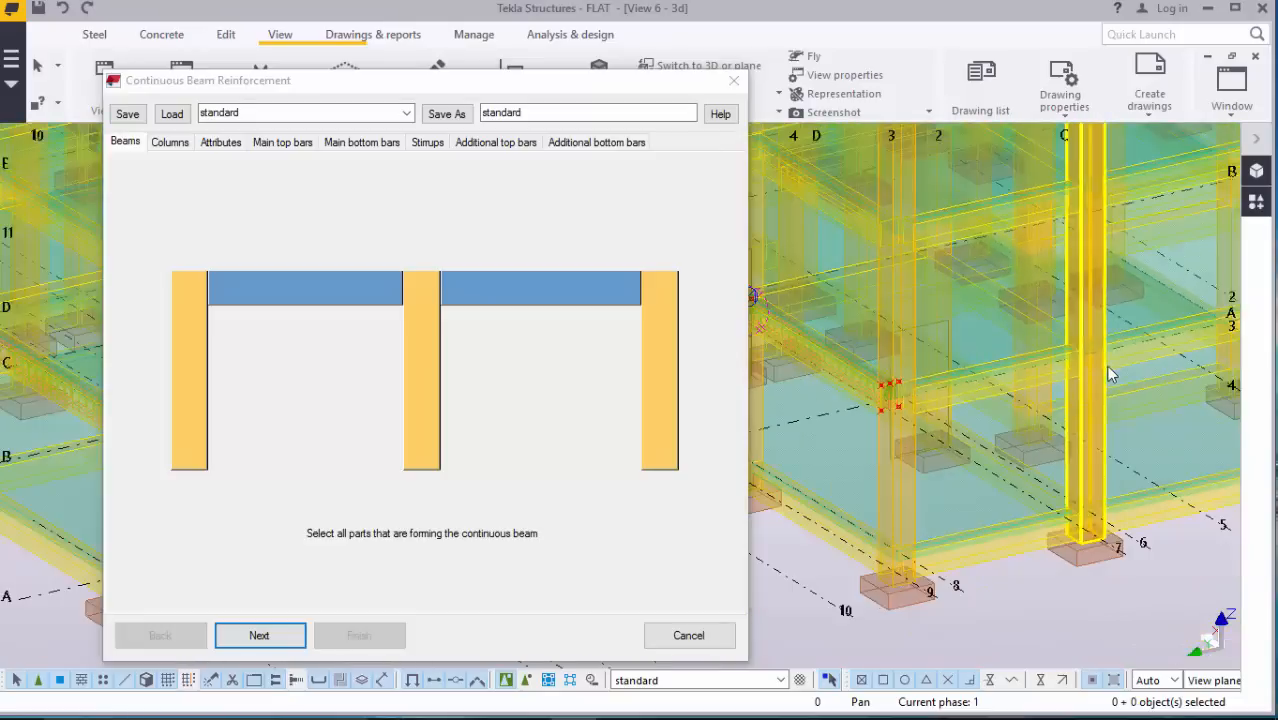
scroll(1108, 373, up, 5)
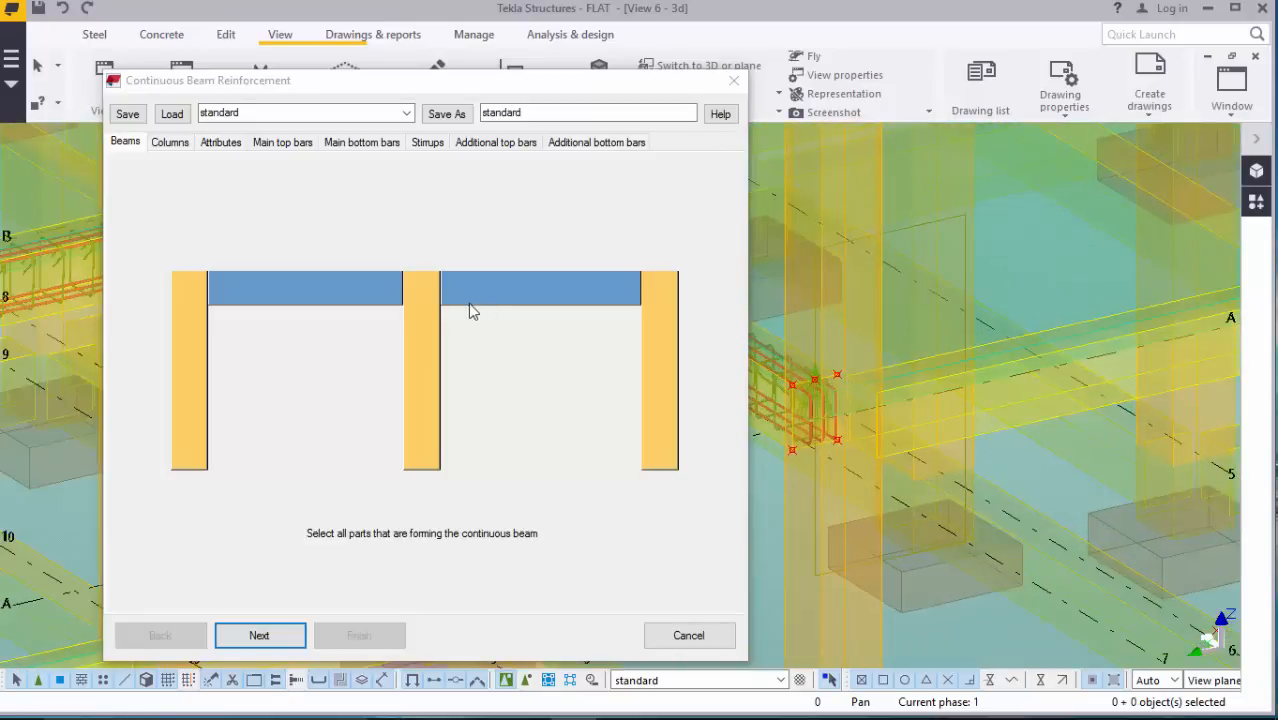
click(1050, 420)
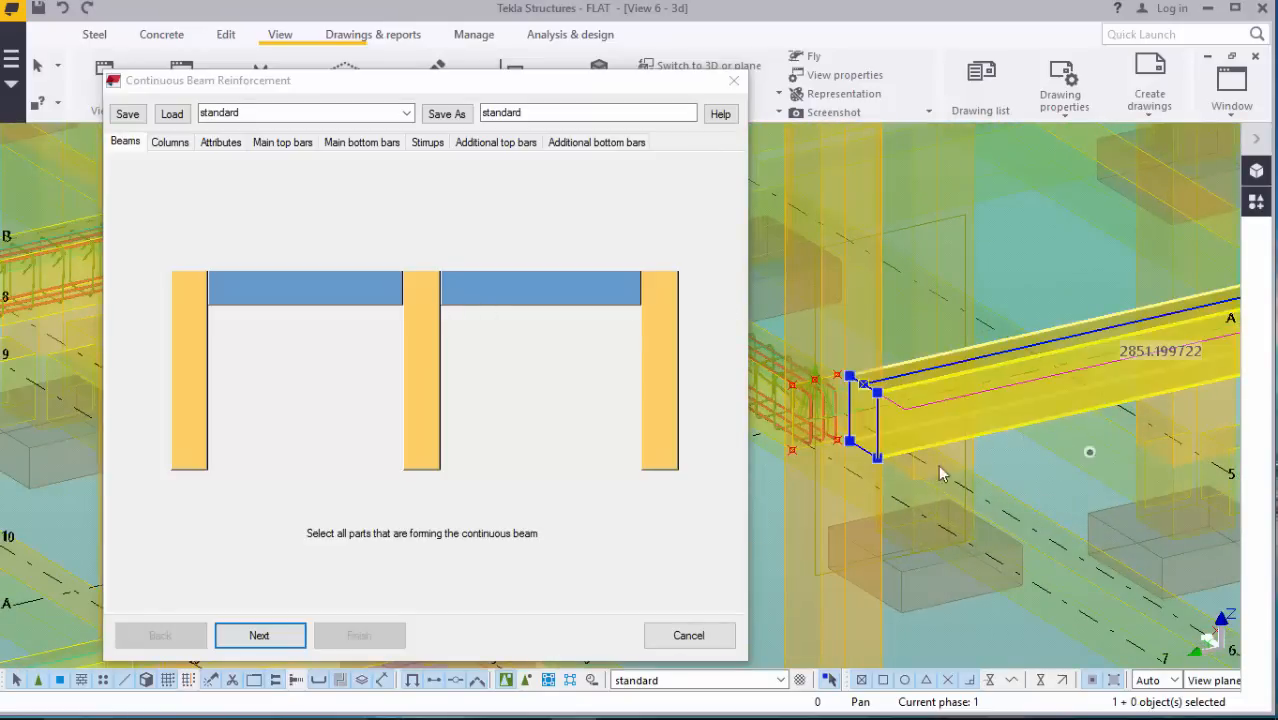
scroll(1140, 365, down, 4)
scroll(1140, 365, up, 2)
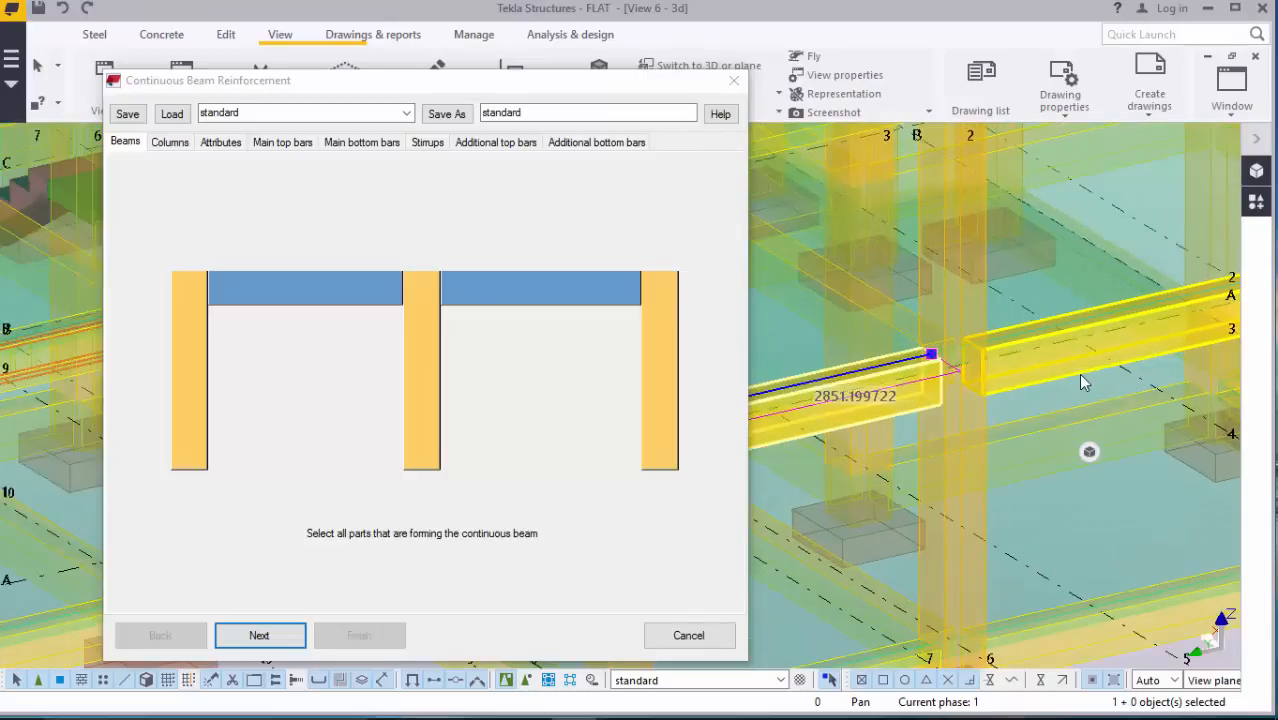
scroll(1114, 390, down, 2)
scroll(1114, 390, down, 4)
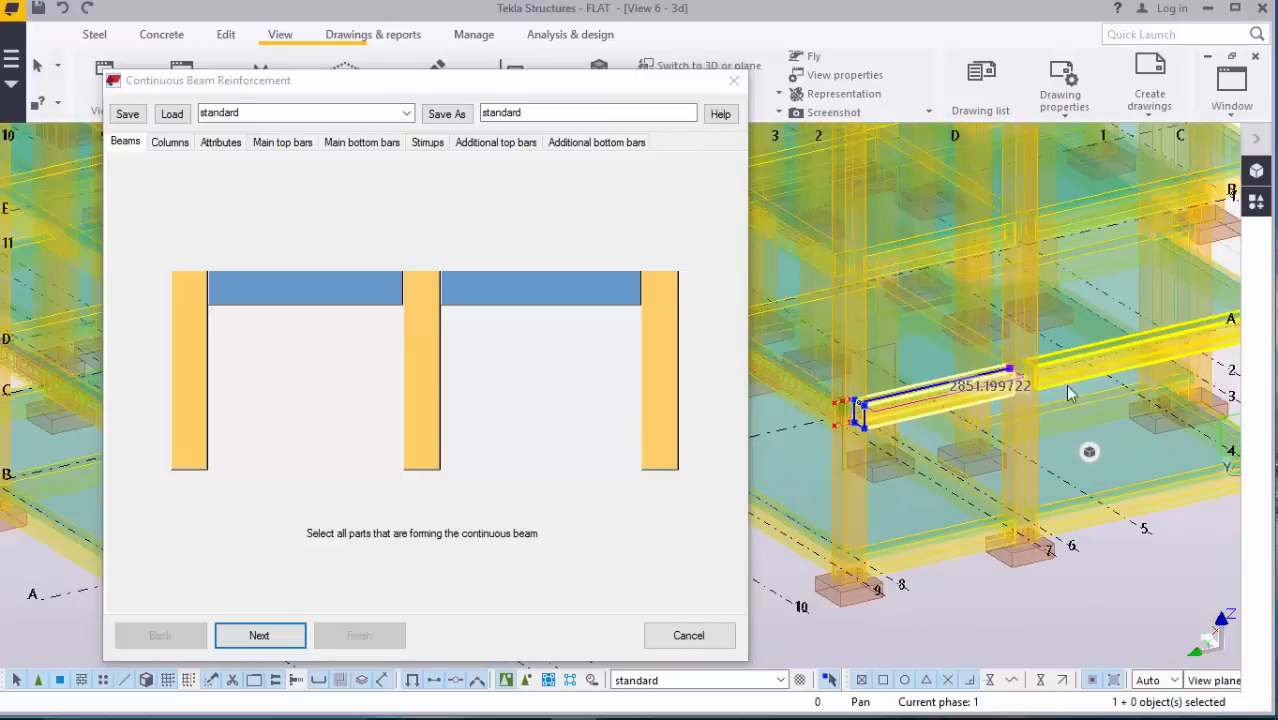
scroll(880, 556, up, 3)
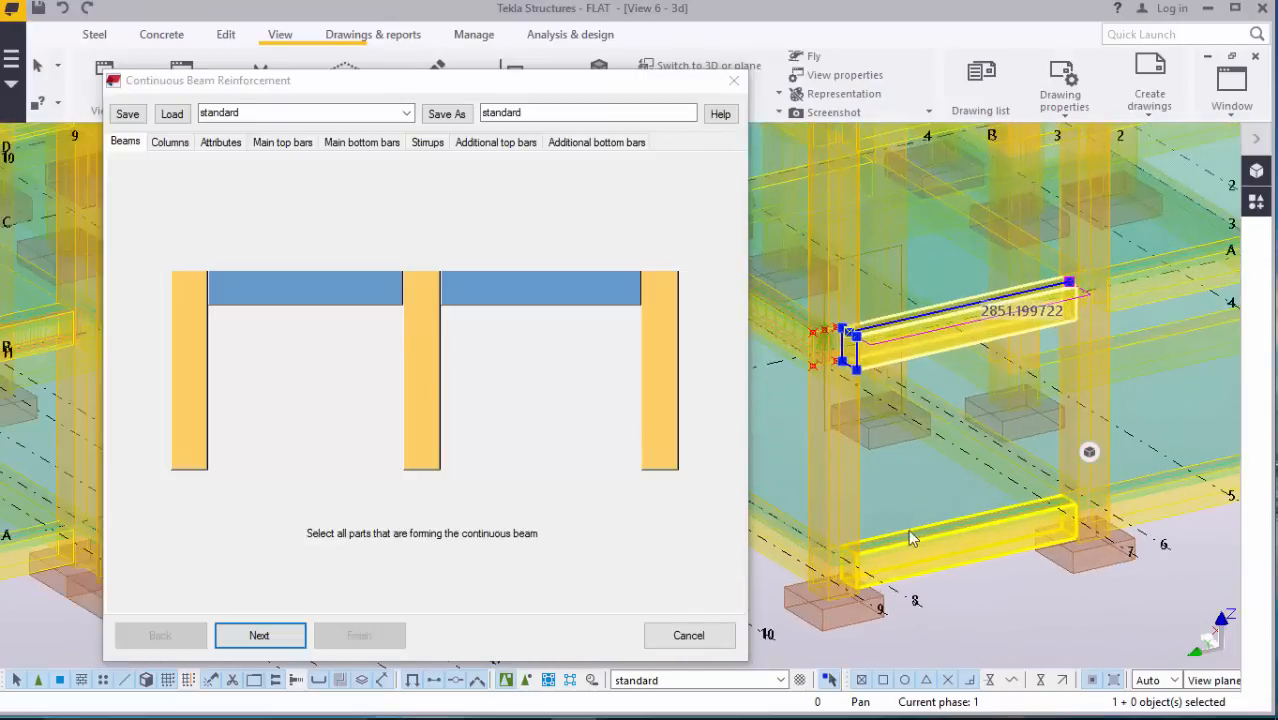
click(279, 638)
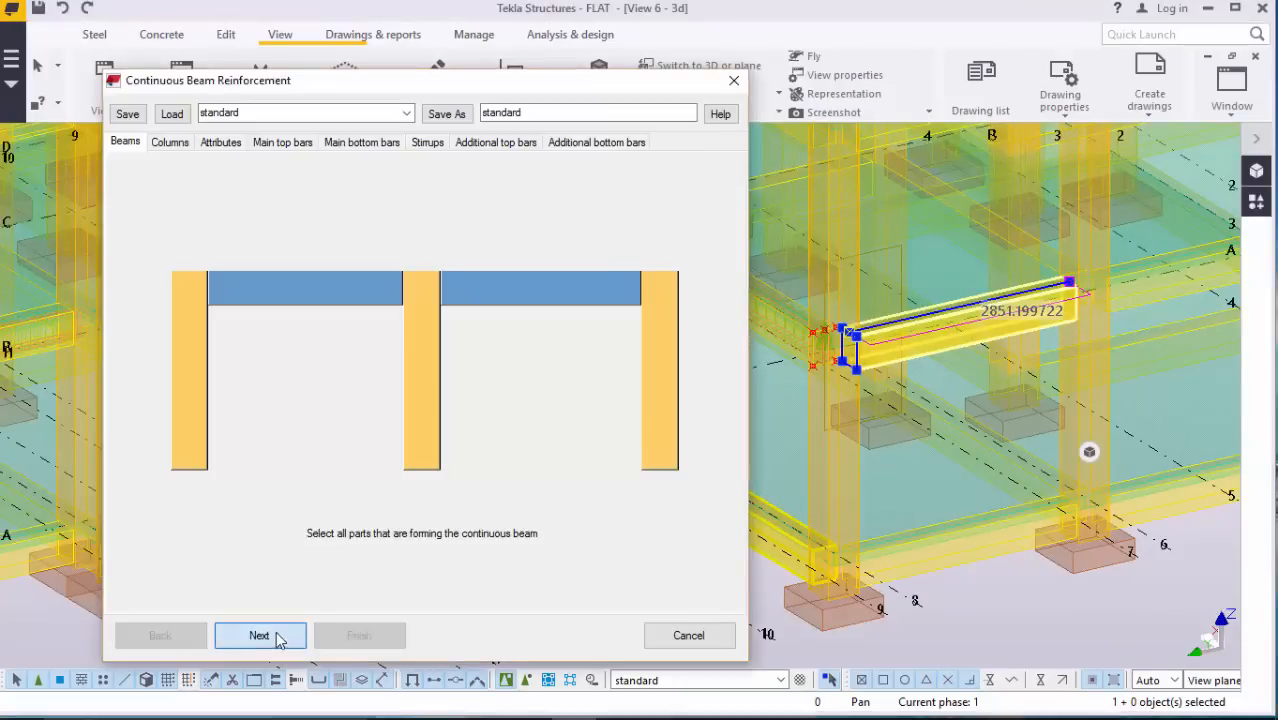
Step: Assign the columns at both ends of the beam as its supporting parts
click(844, 477)
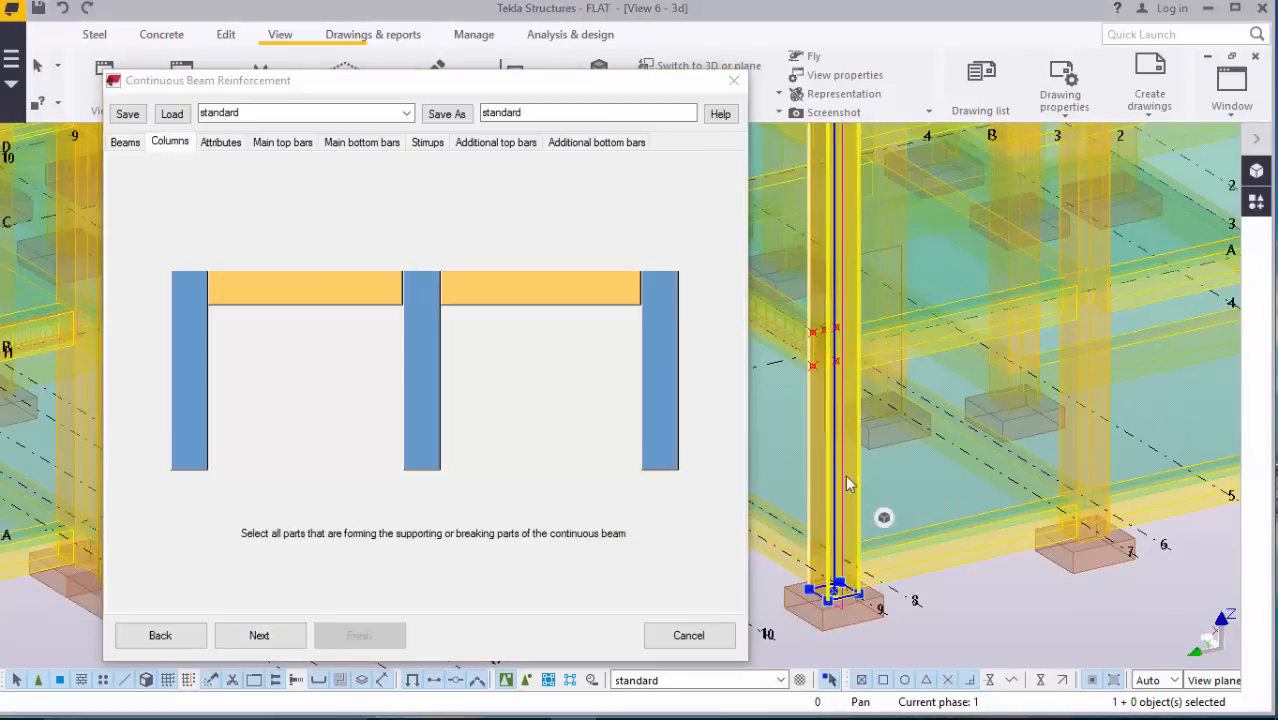
click(1107, 439)
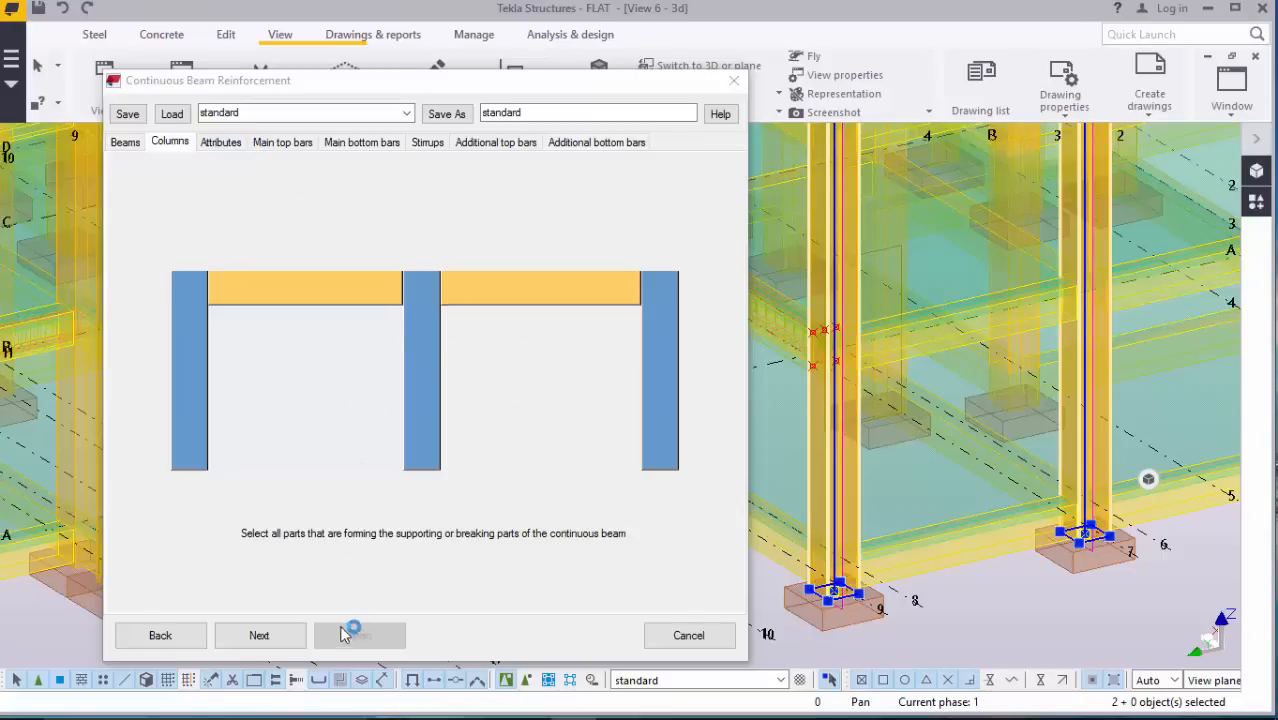
click(297, 637)
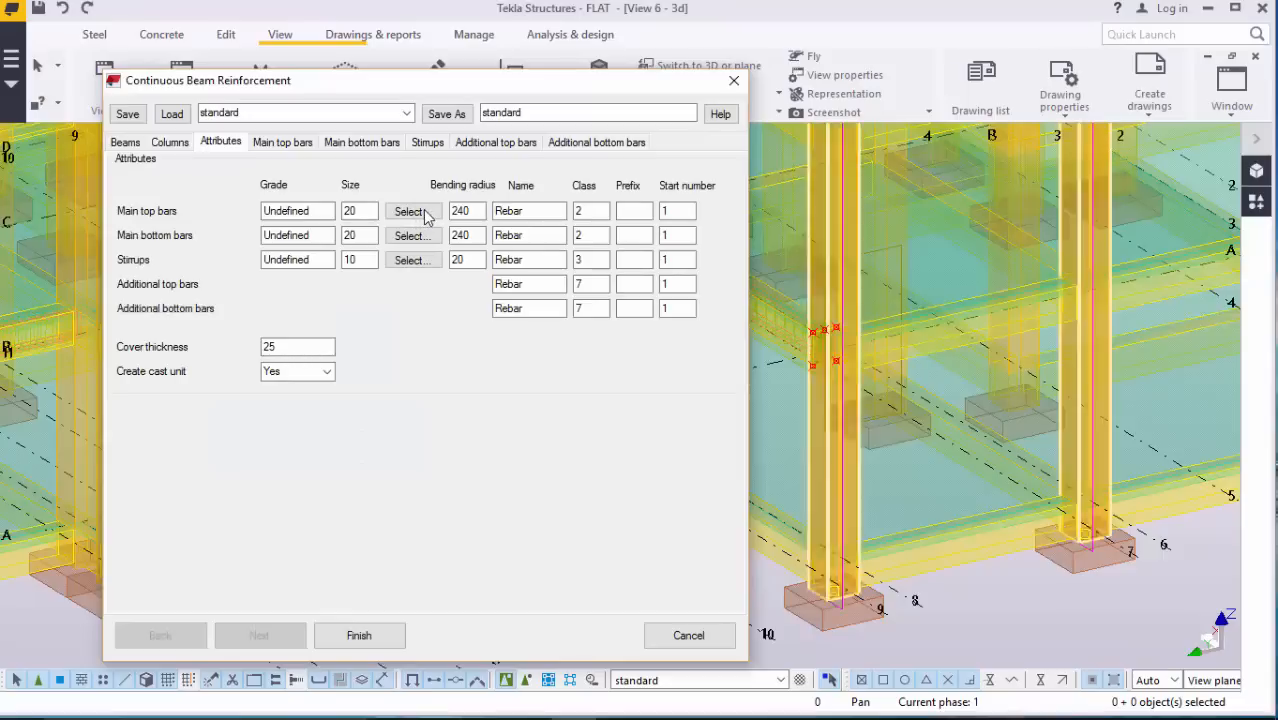
Step: Set the main top bars to grade T460, size 16, using the main bar type
click(410, 212)
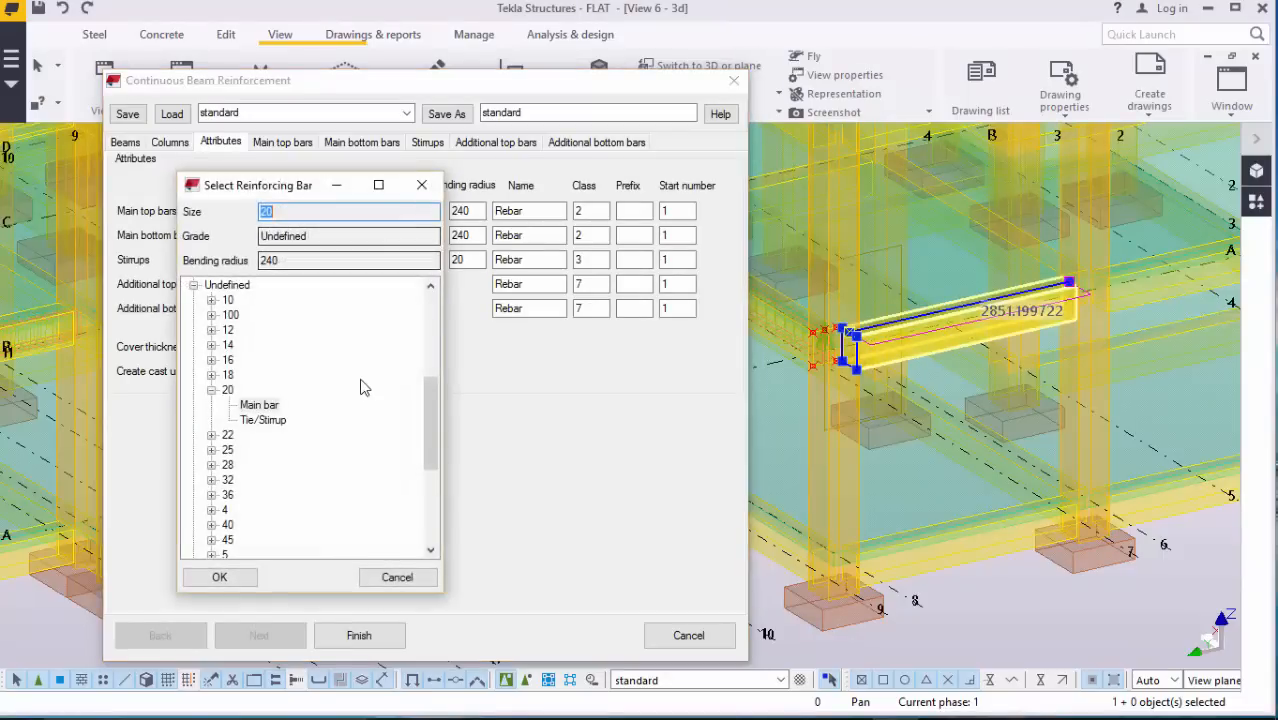
scroll(345, 392, up, 2)
click(194, 360)
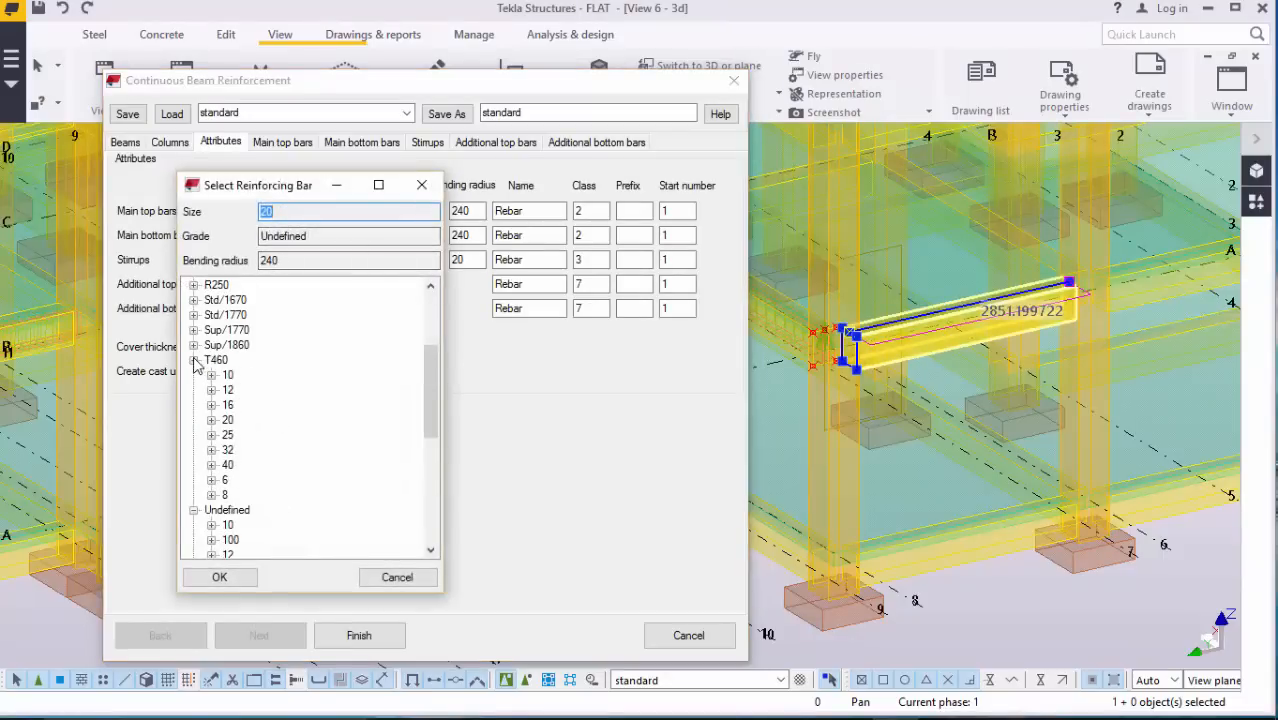
click(212, 405)
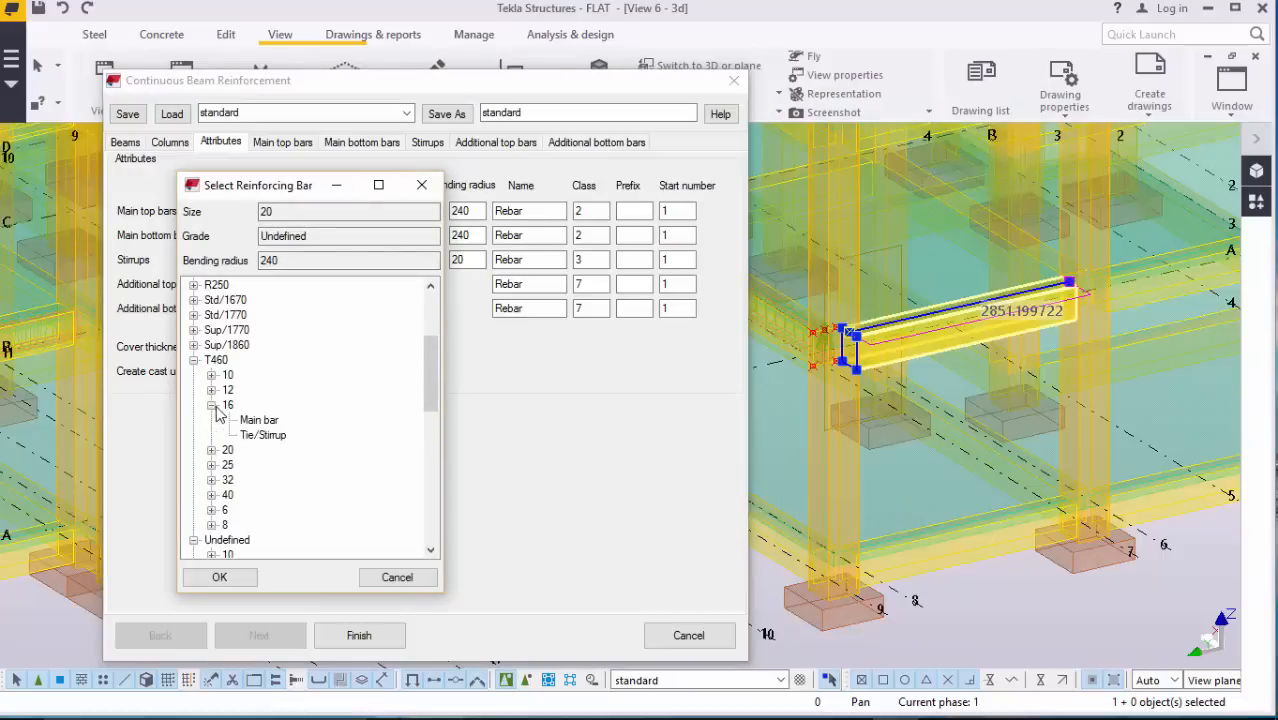
click(259, 420)
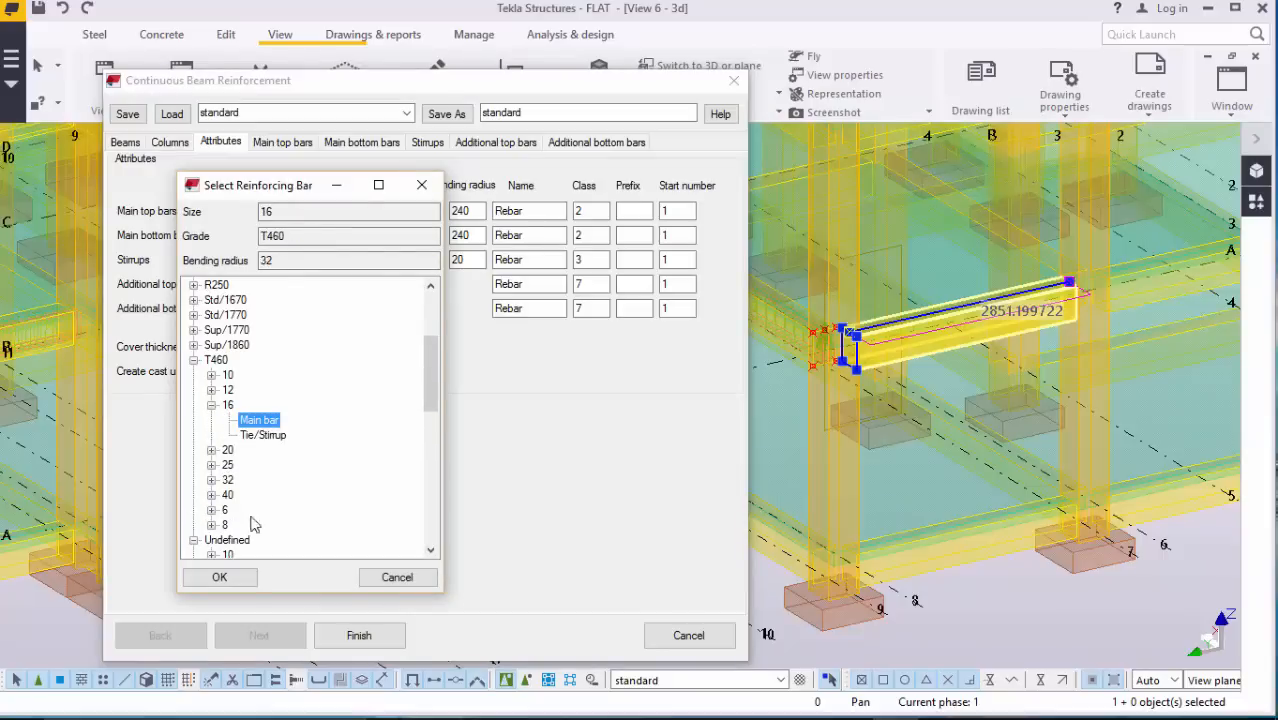
click(252, 572)
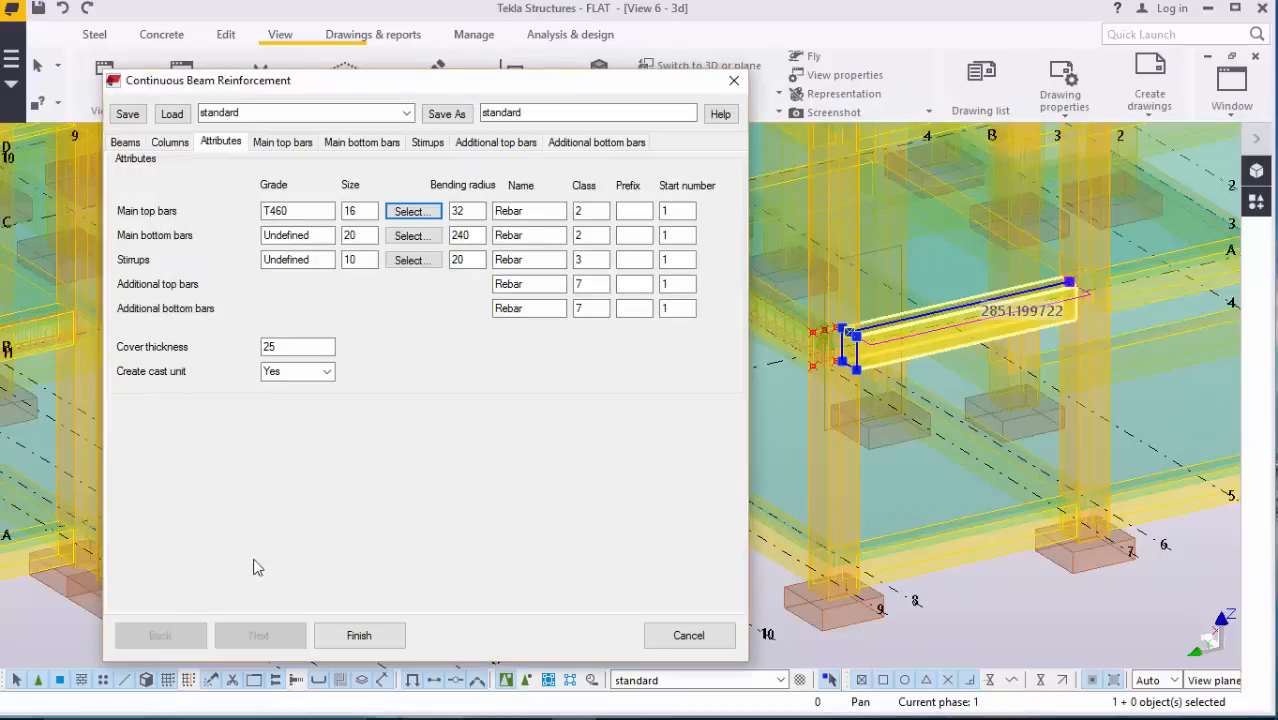
Step: Set the main bottom bars to grade T460, size 16, using the main bar type
click(411, 236)
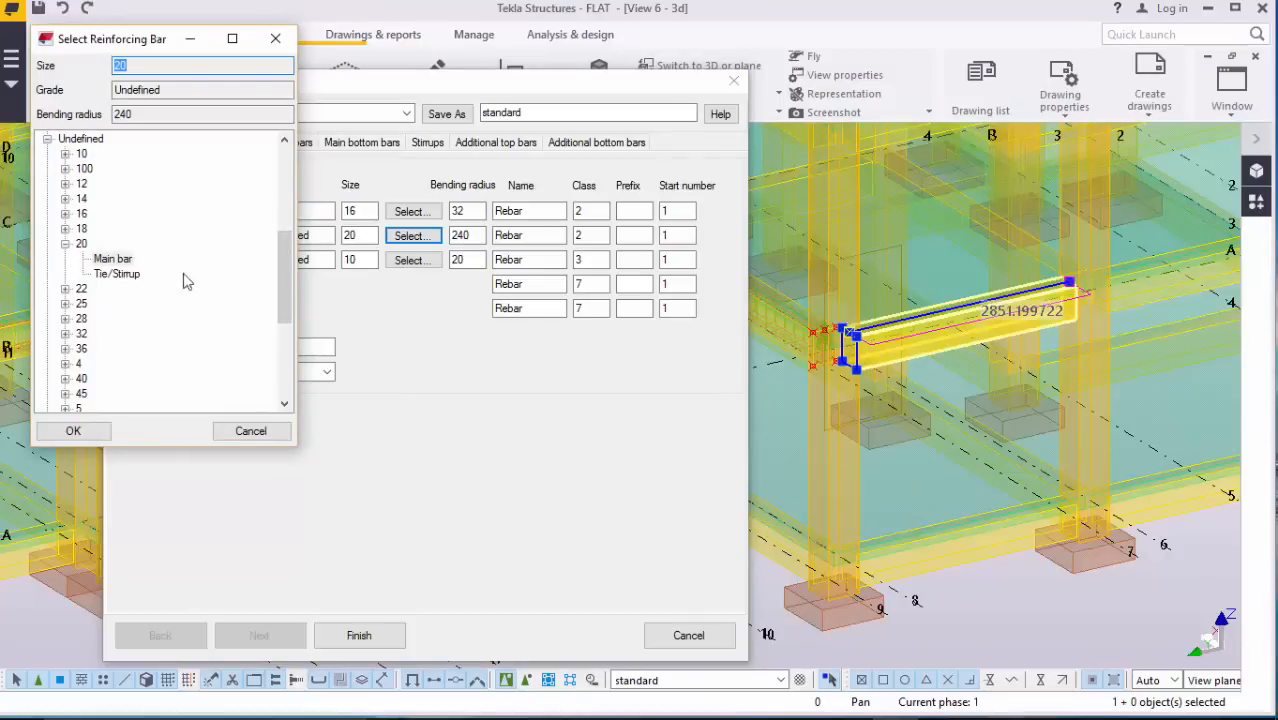
scroll(118, 222, up, 2)
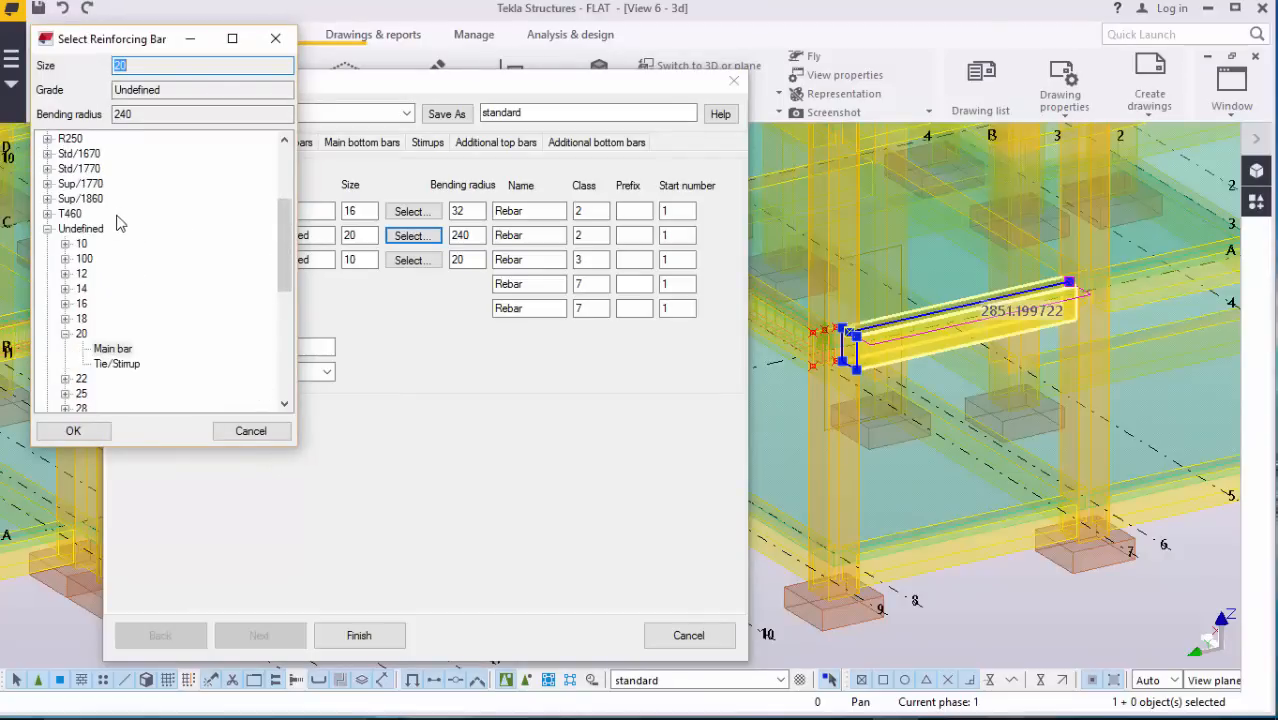
click(48, 214)
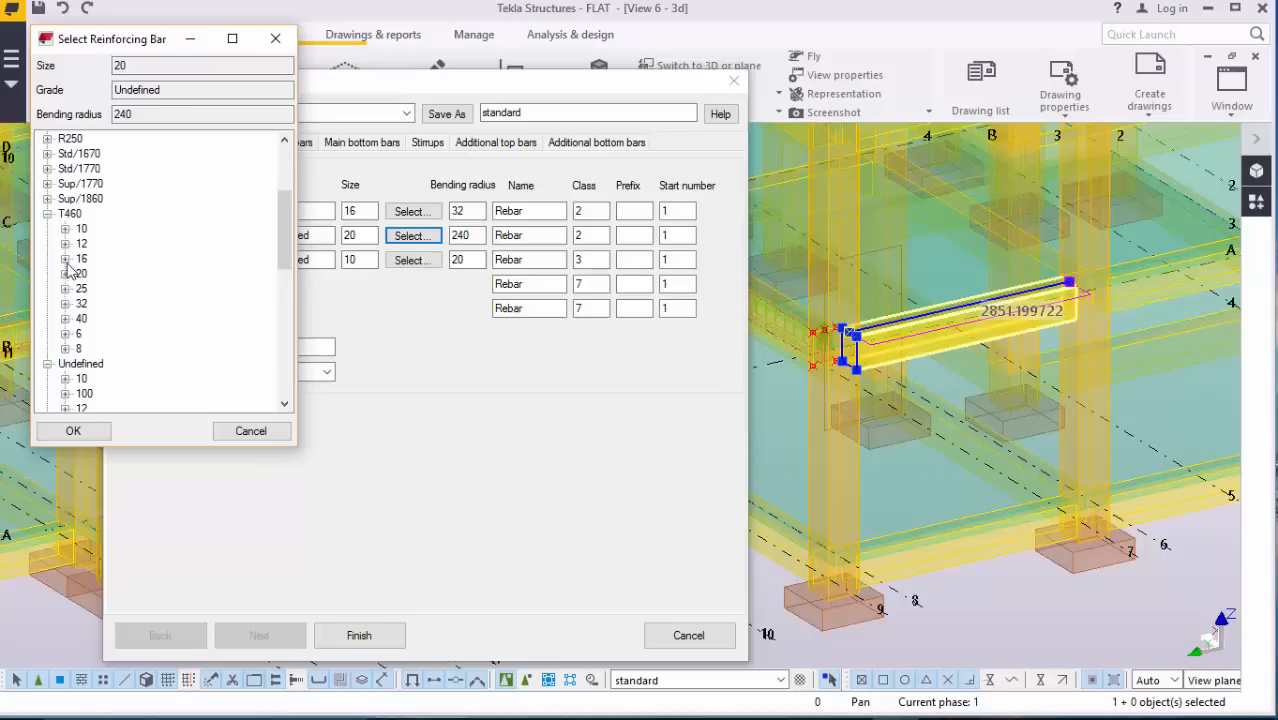
click(65, 259)
click(112, 273)
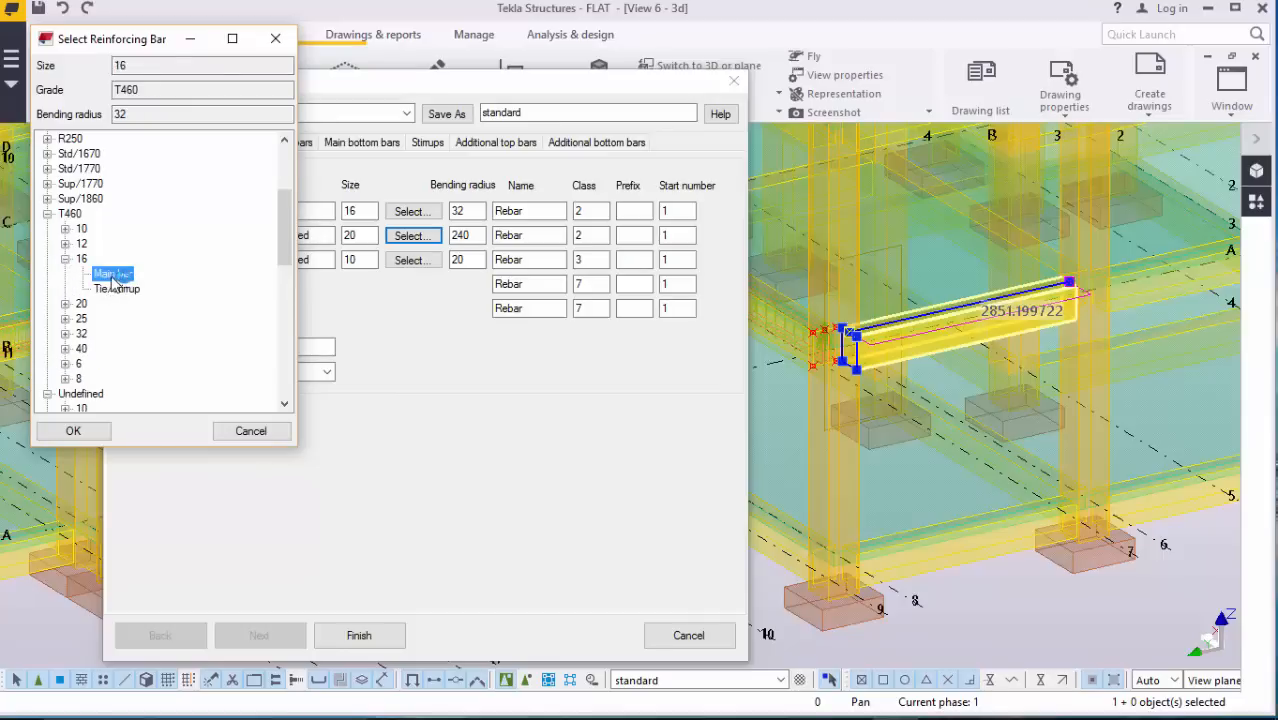
click(72, 430)
Step: Set the stirrups to grade T460, size 12, using the tie/stirrup type
click(405, 262)
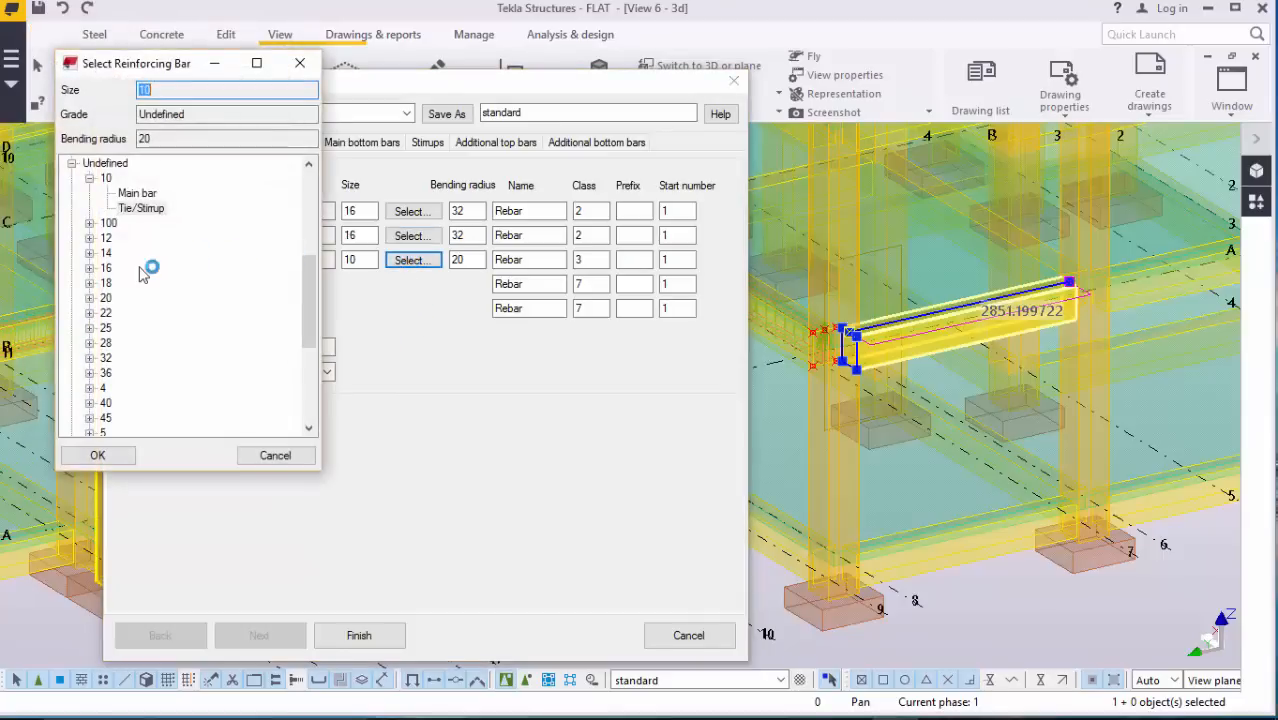
scroll(130, 255, up, 3)
click(73, 285)
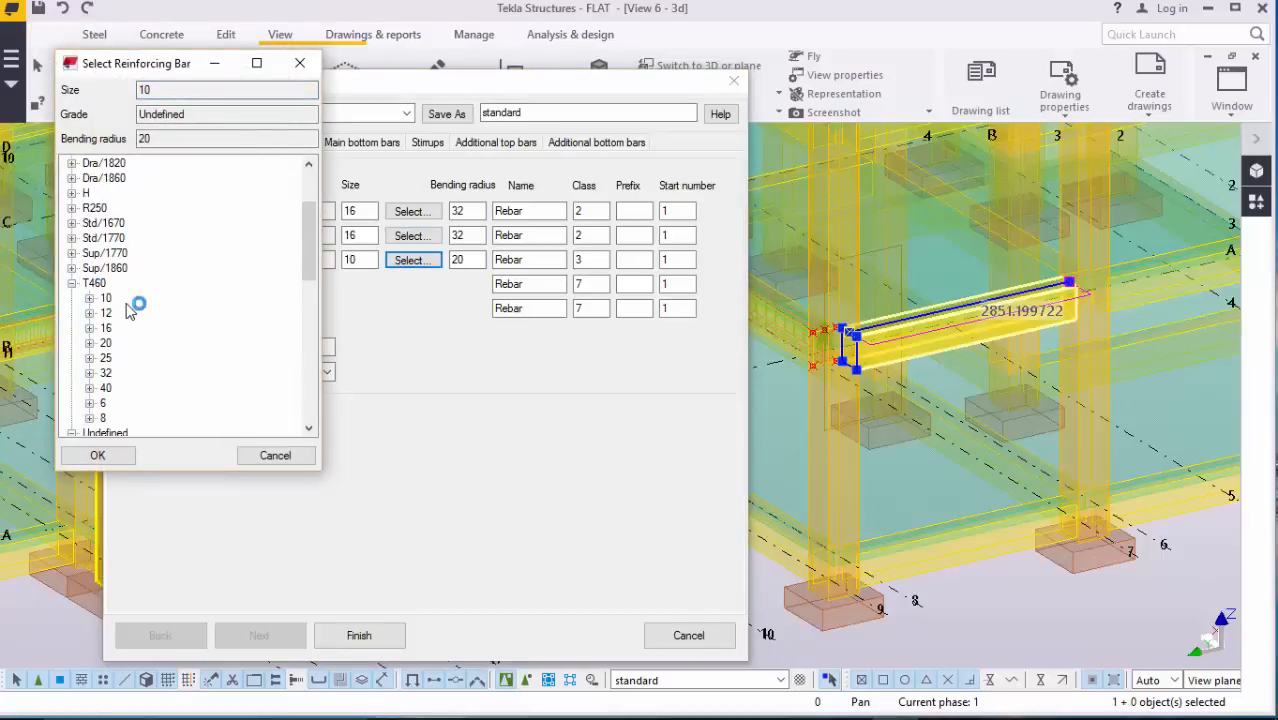
double_click(105, 315)
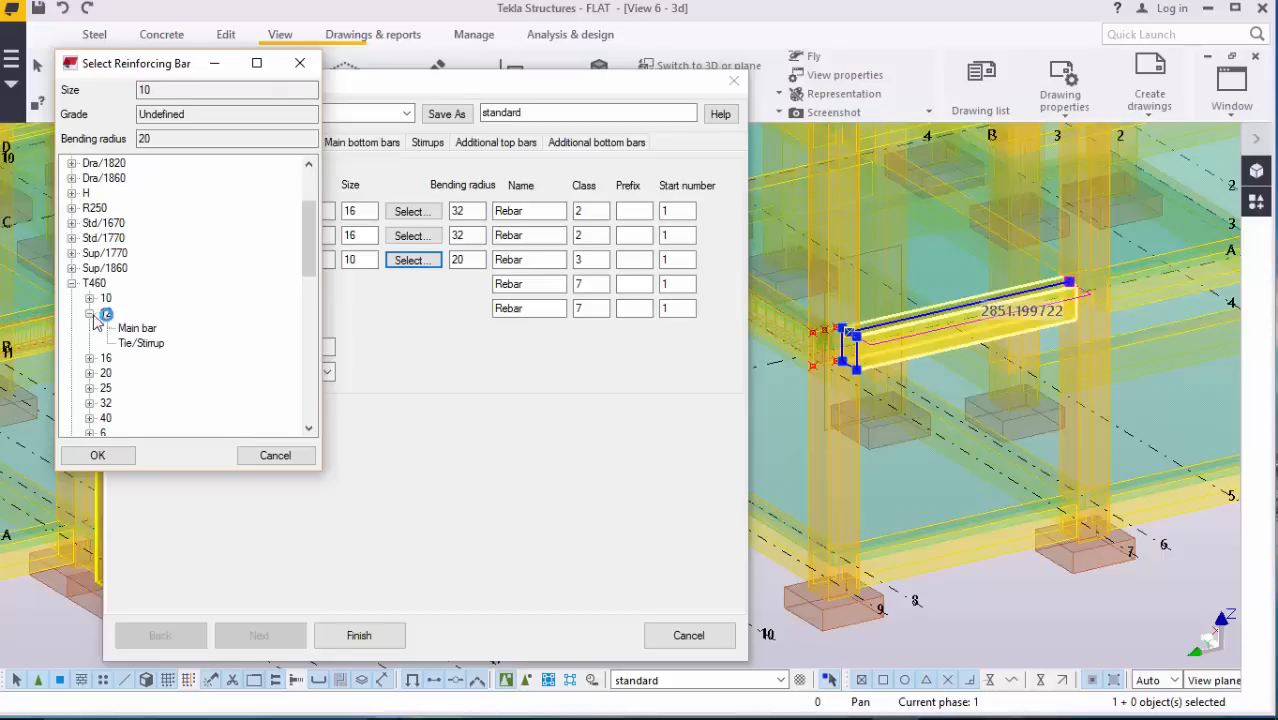
click(141, 343)
click(97, 455)
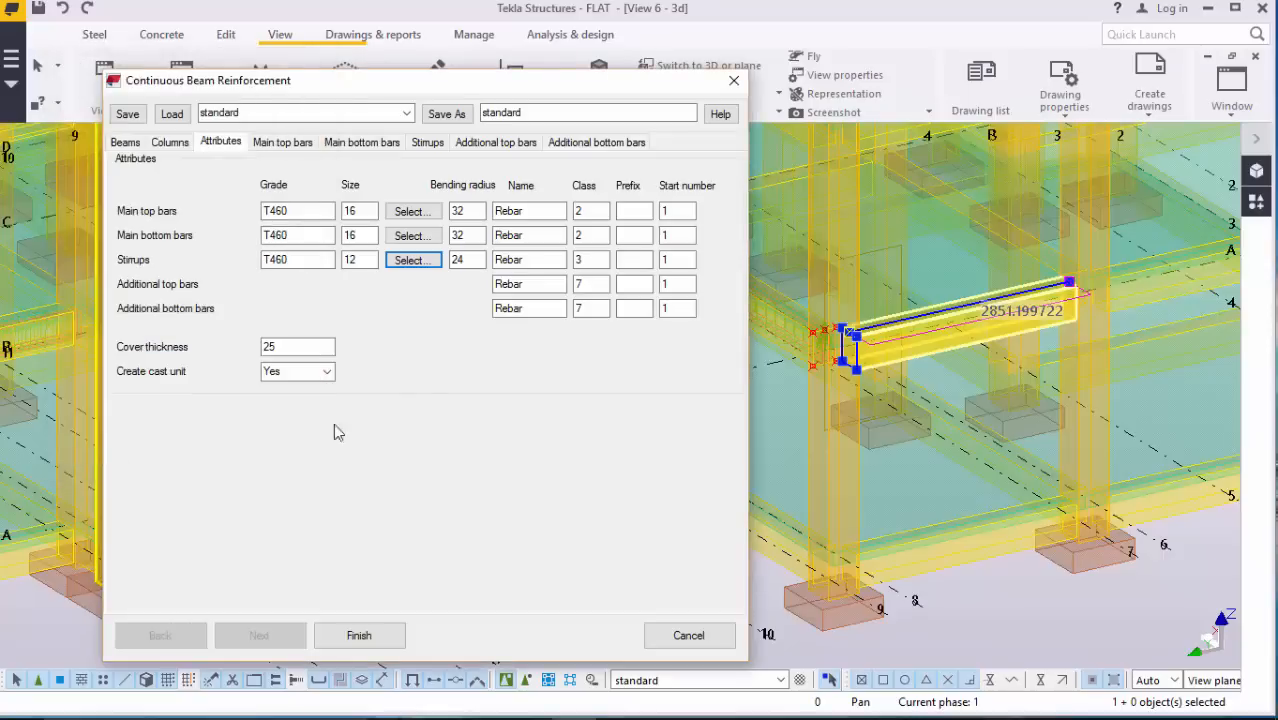
Step: Set the end bend length to 100 at both ends of the main top bars and for the main bottom bars
click(285, 143)
double_click(248, 246)
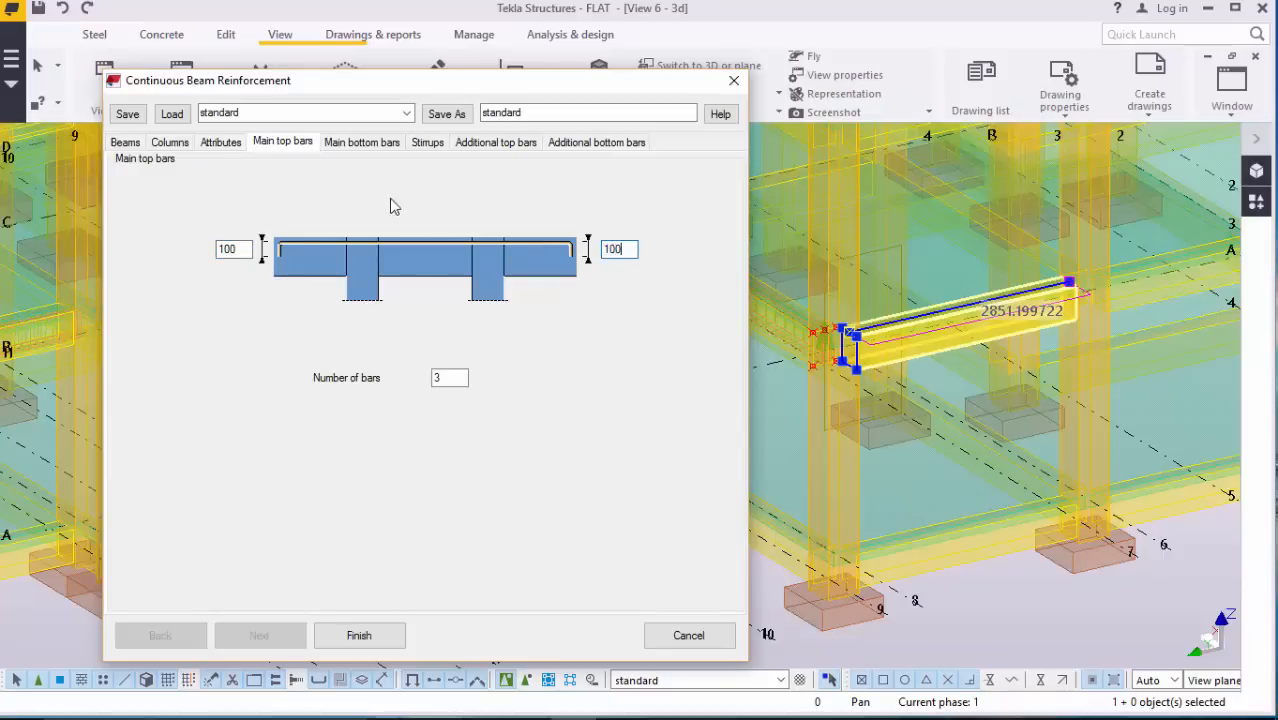
click(351, 148)
double_click(288, 257)
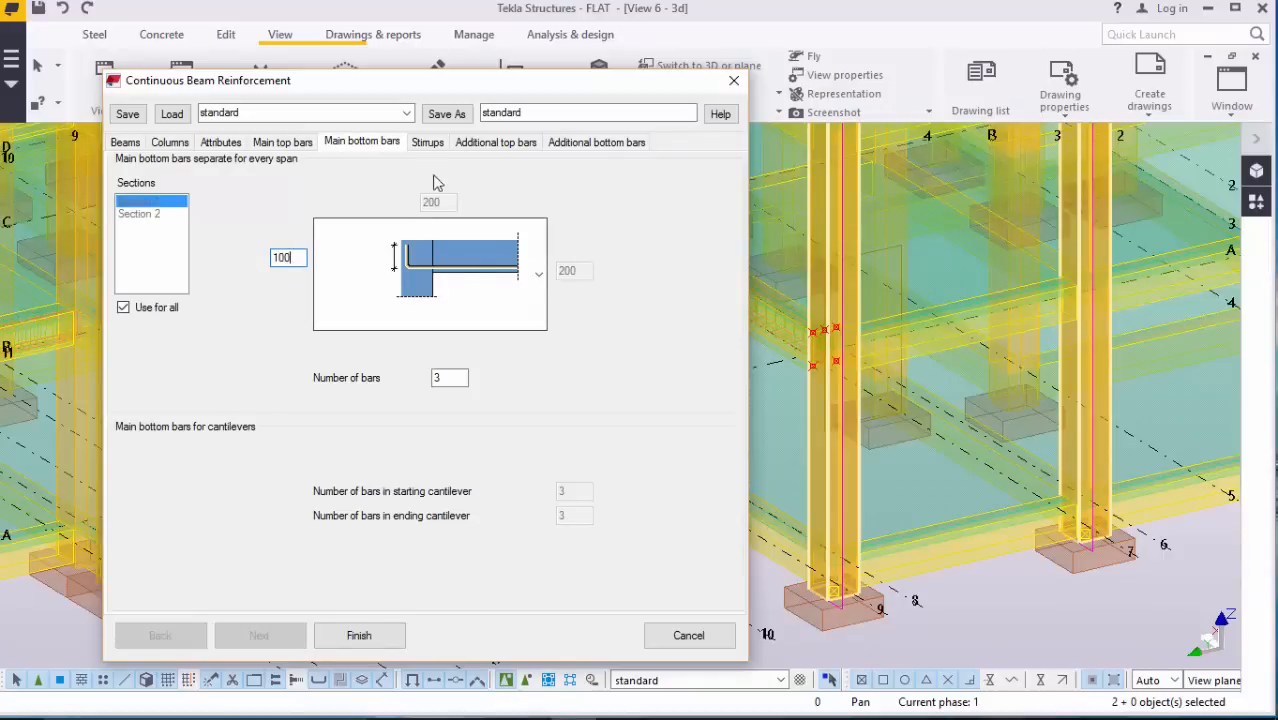
Step: Make the stirrup zones symmetric with a spacing of 200 in zones 1 to 4, and create the beam's reinforcement
click(428, 143)
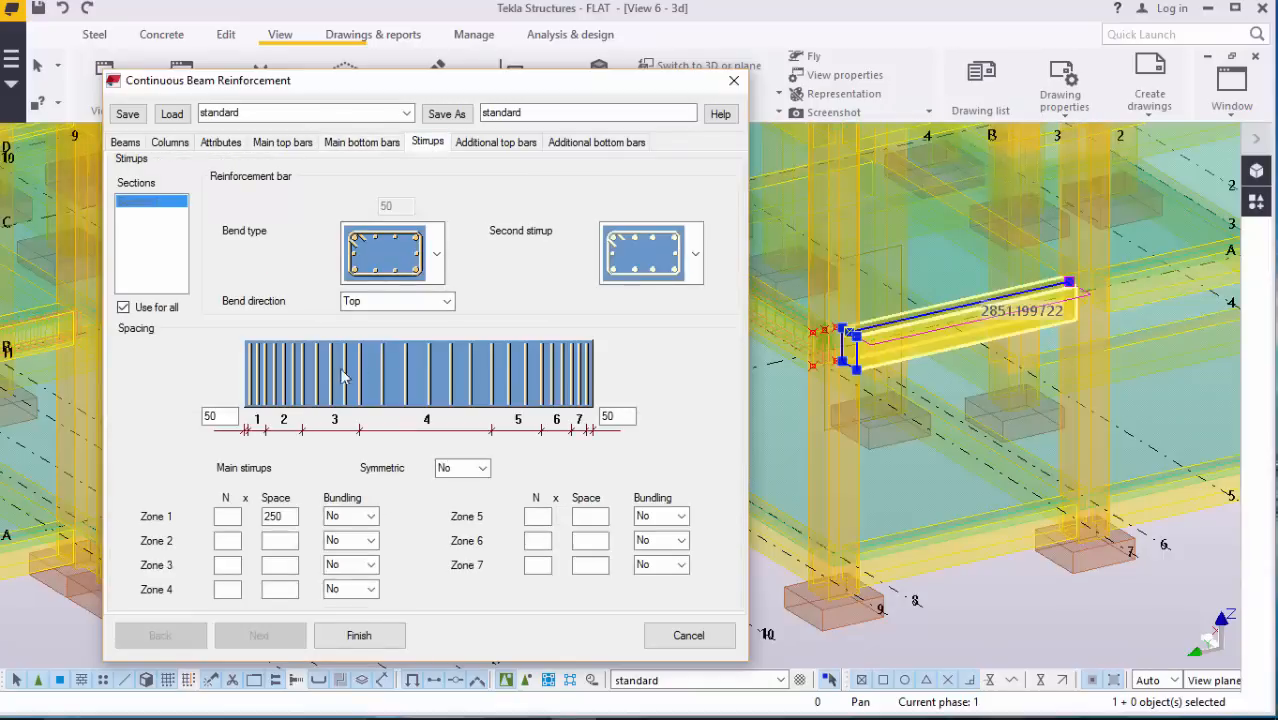
click(452, 468)
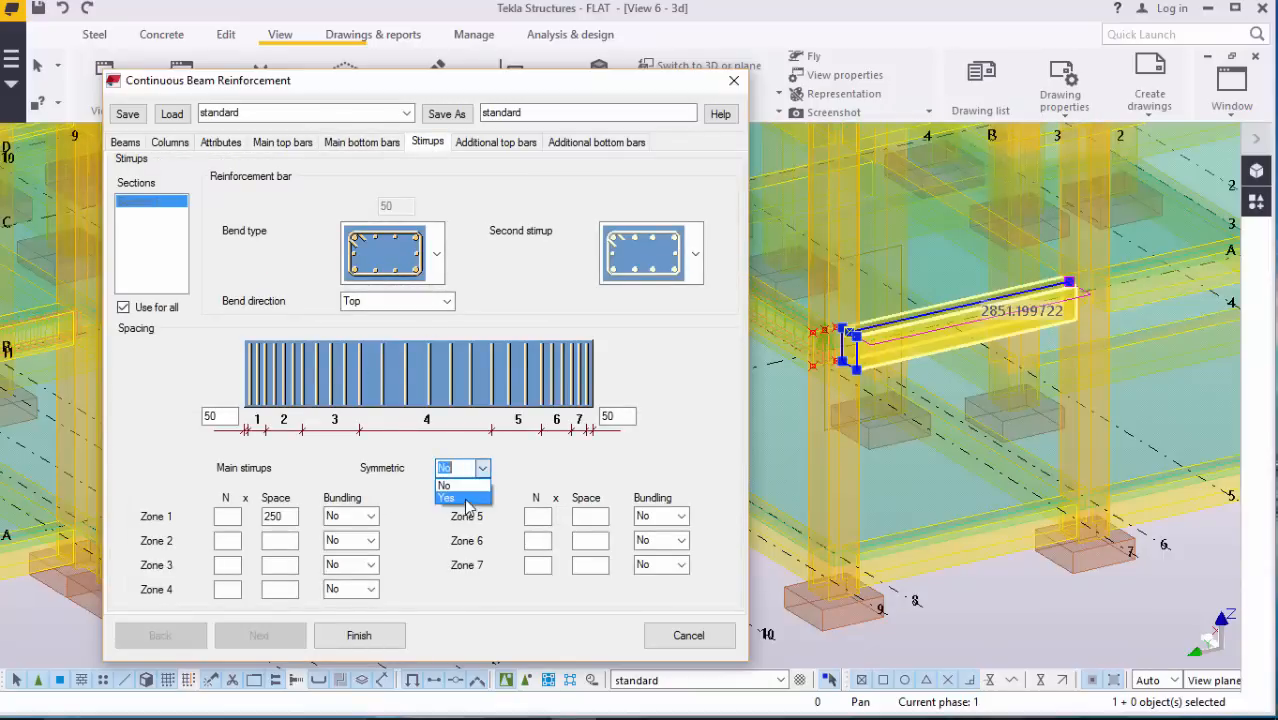
click(465, 499)
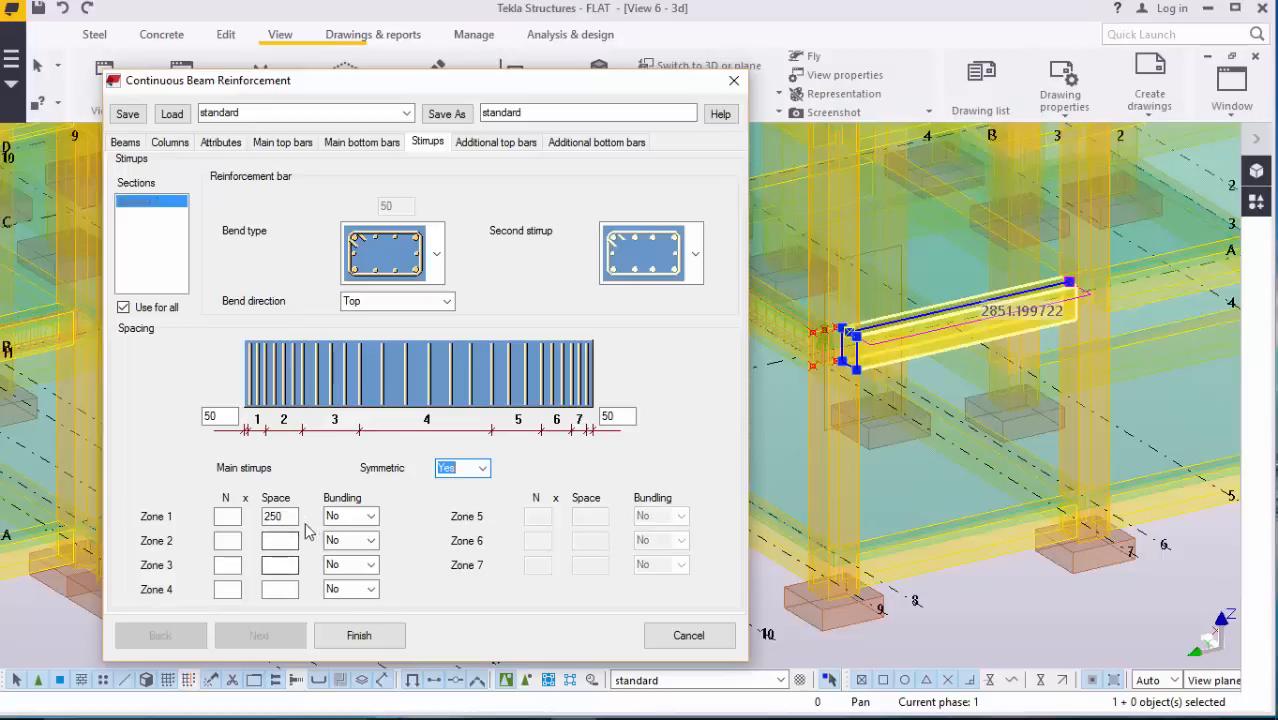
click(277, 516)
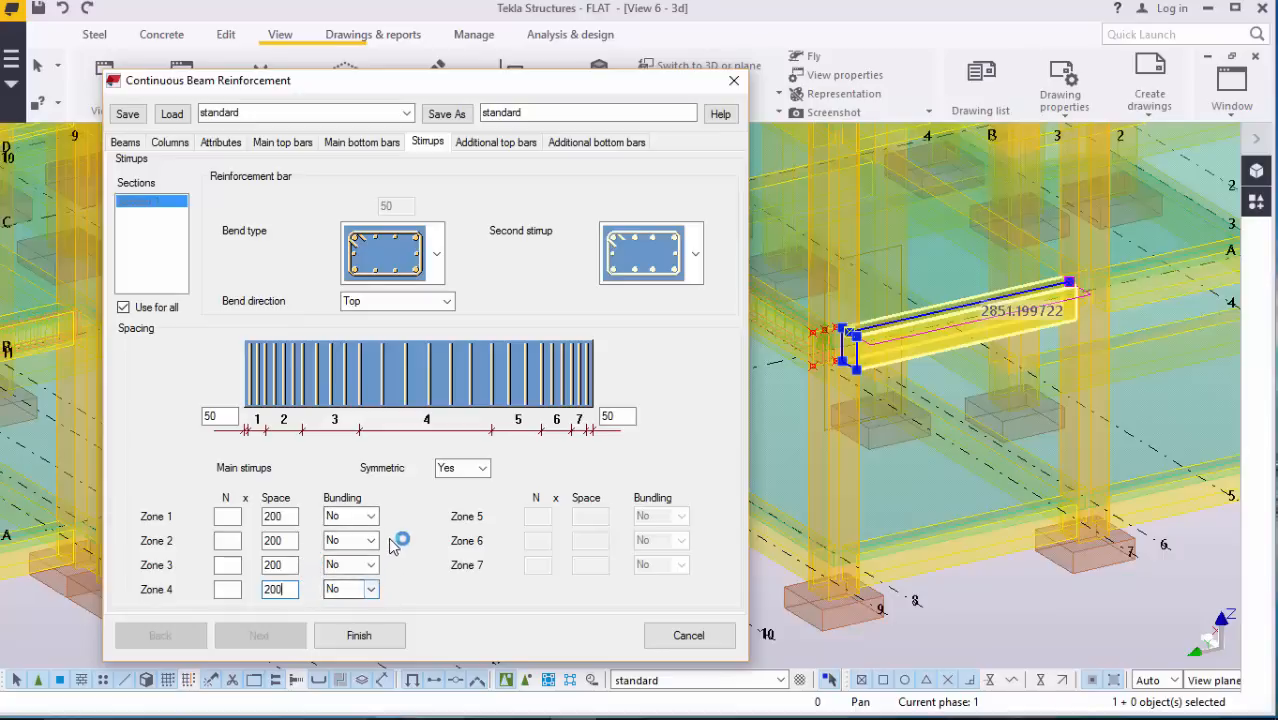
click(378, 634)
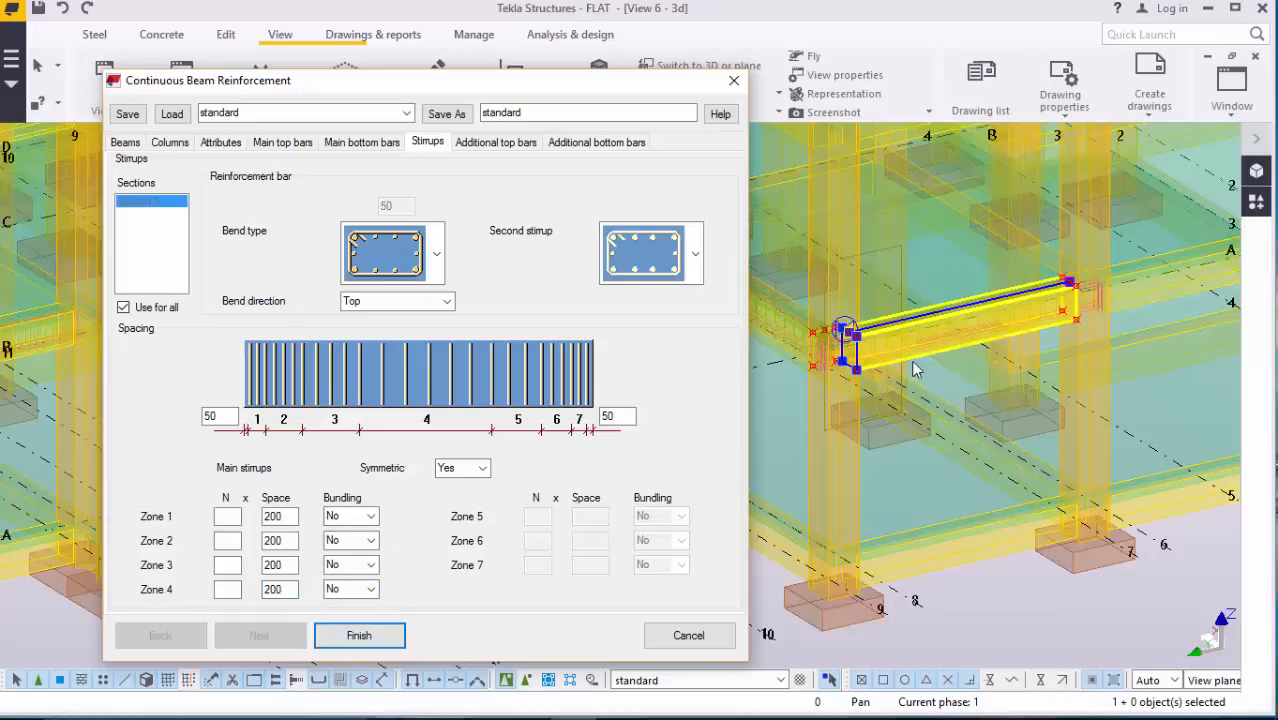
click(734, 80)
Step: Delete the additional bottom bars at midspan of the newly reinforced beam
scroll(958, 306, up, 10)
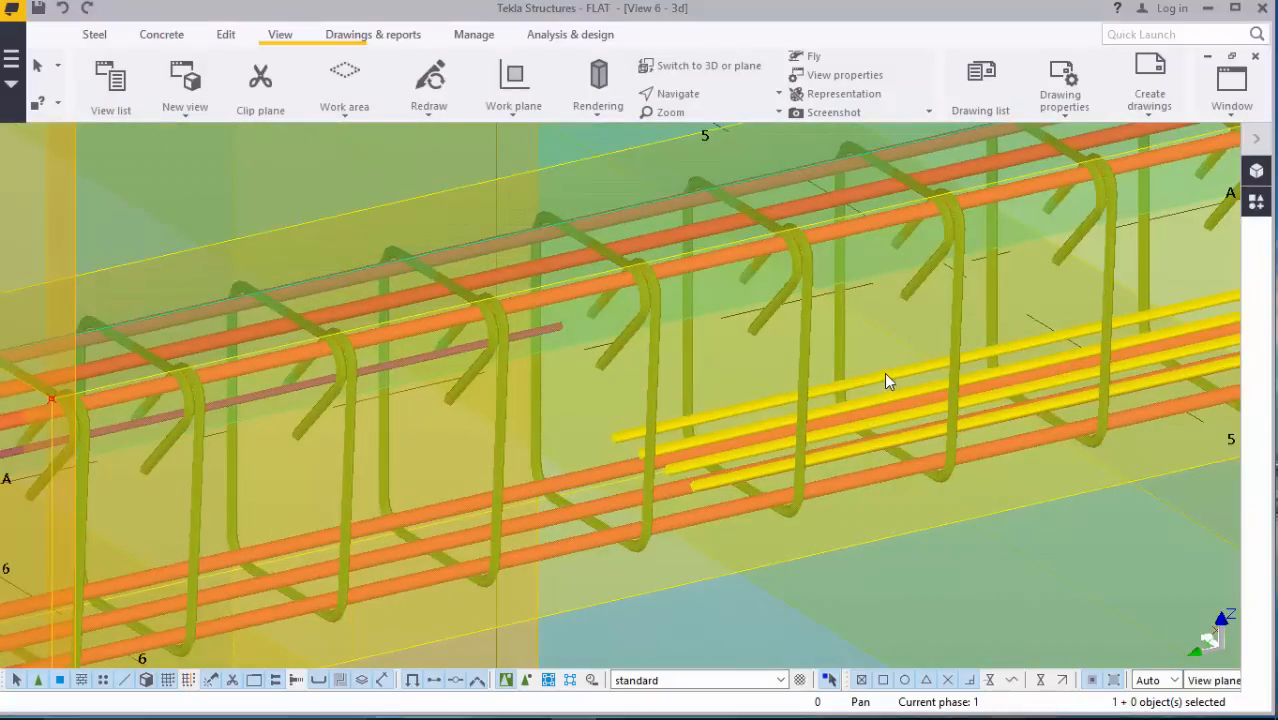
right_click(884, 374)
click(900, 400)
scroll(874, 394, down, 4)
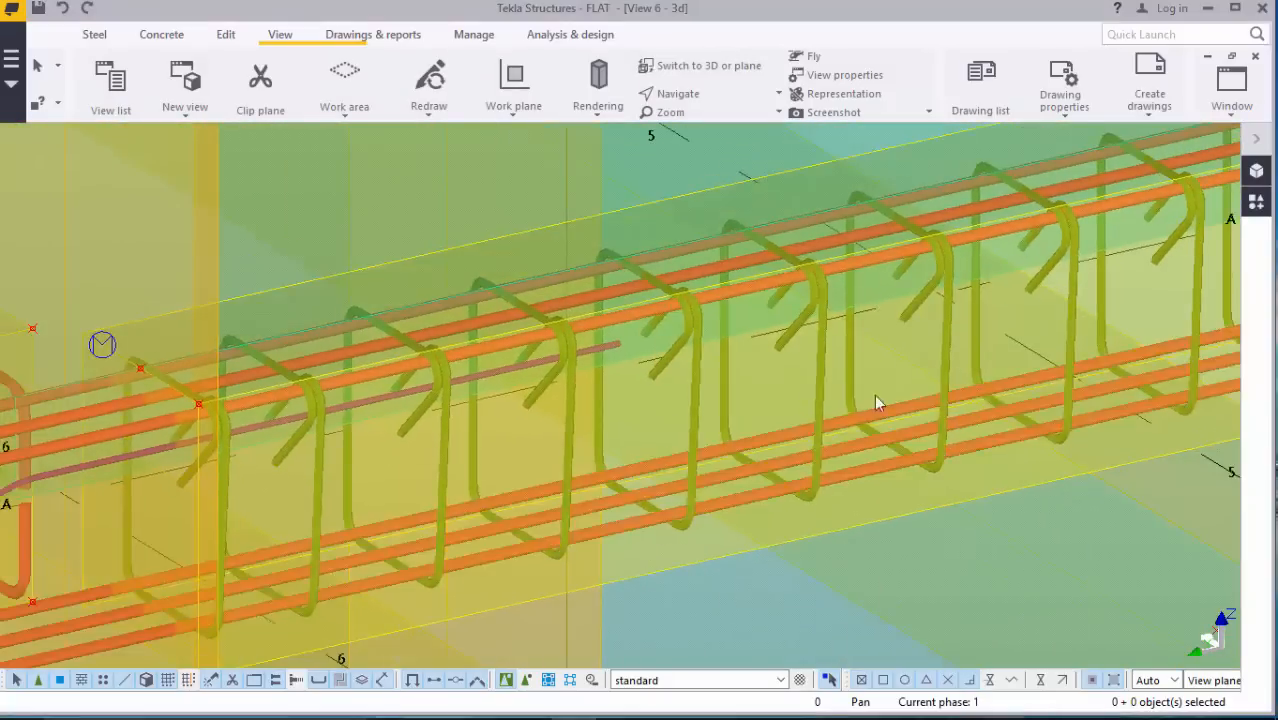
Step: Delete the additional top bars at the newly reinforced beam's corner column end
scroll(473, 398, up, 4)
right_click(483, 403)
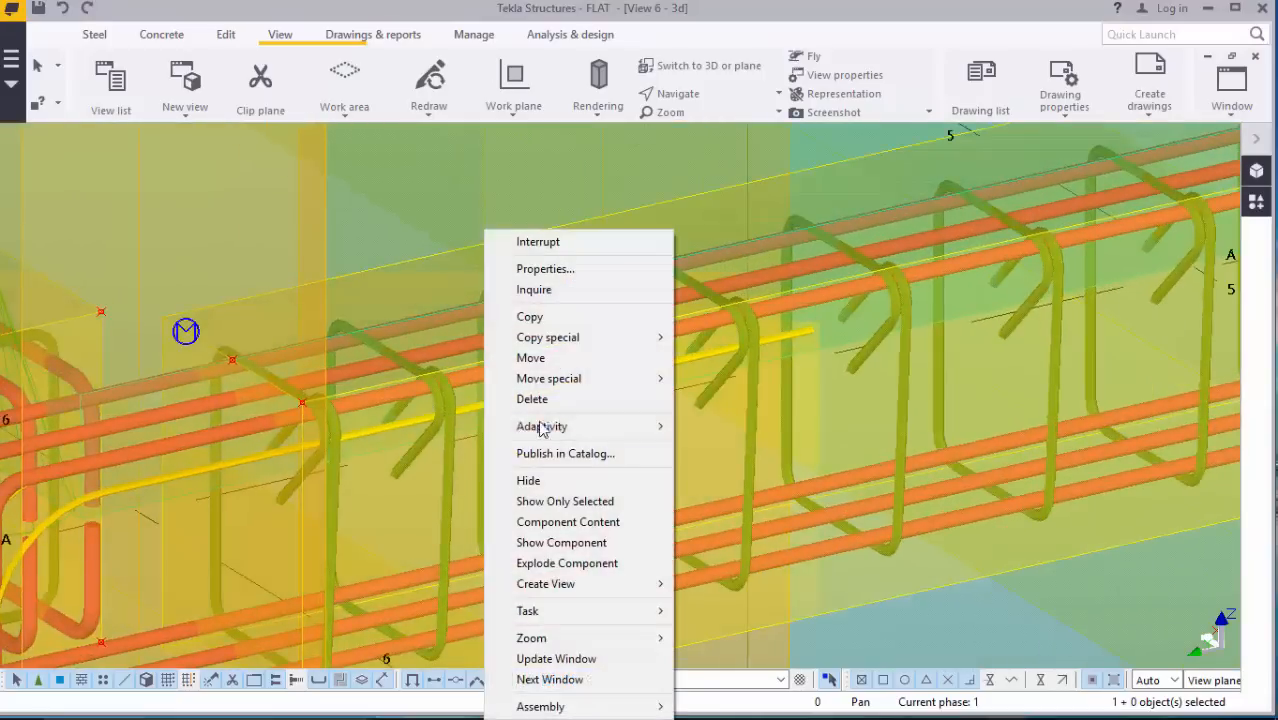
click(545, 403)
scroll(724, 432, down, 3)
scroll(356, 443, up, 3)
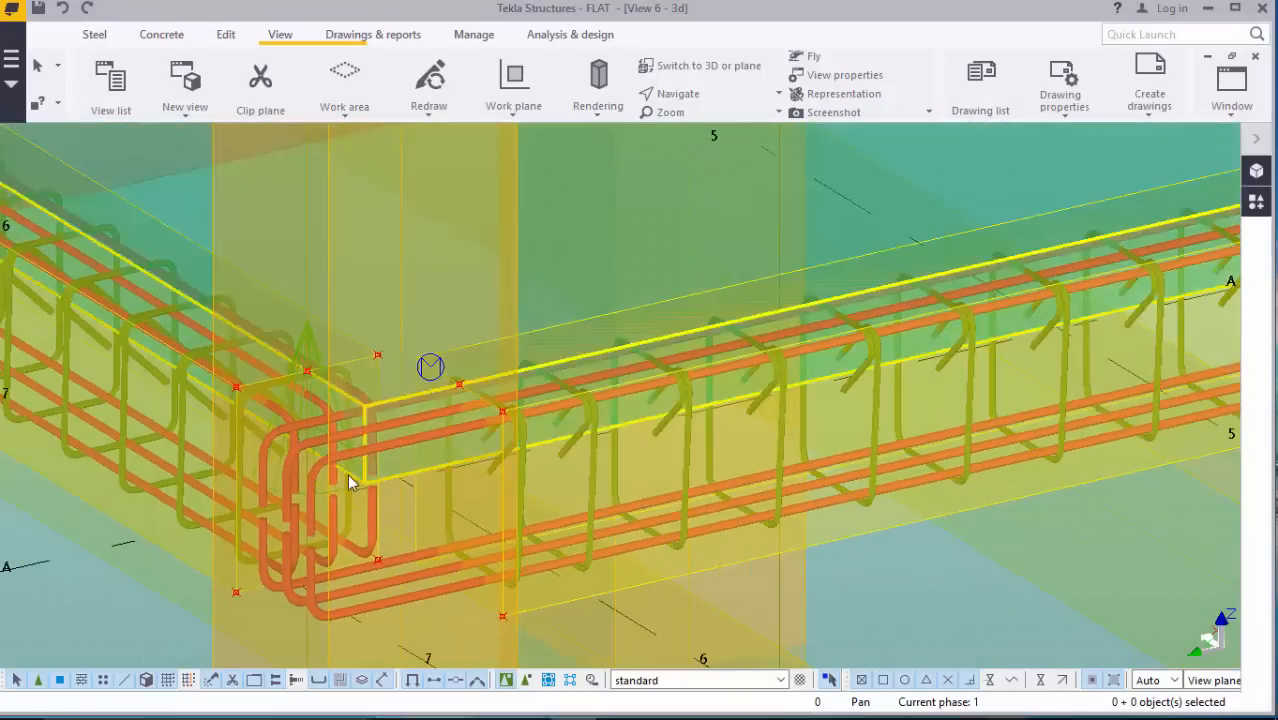
Step: Set the end cover to -150 for the main top bars and the main bottom bars at the corner column
double_click(349, 448)
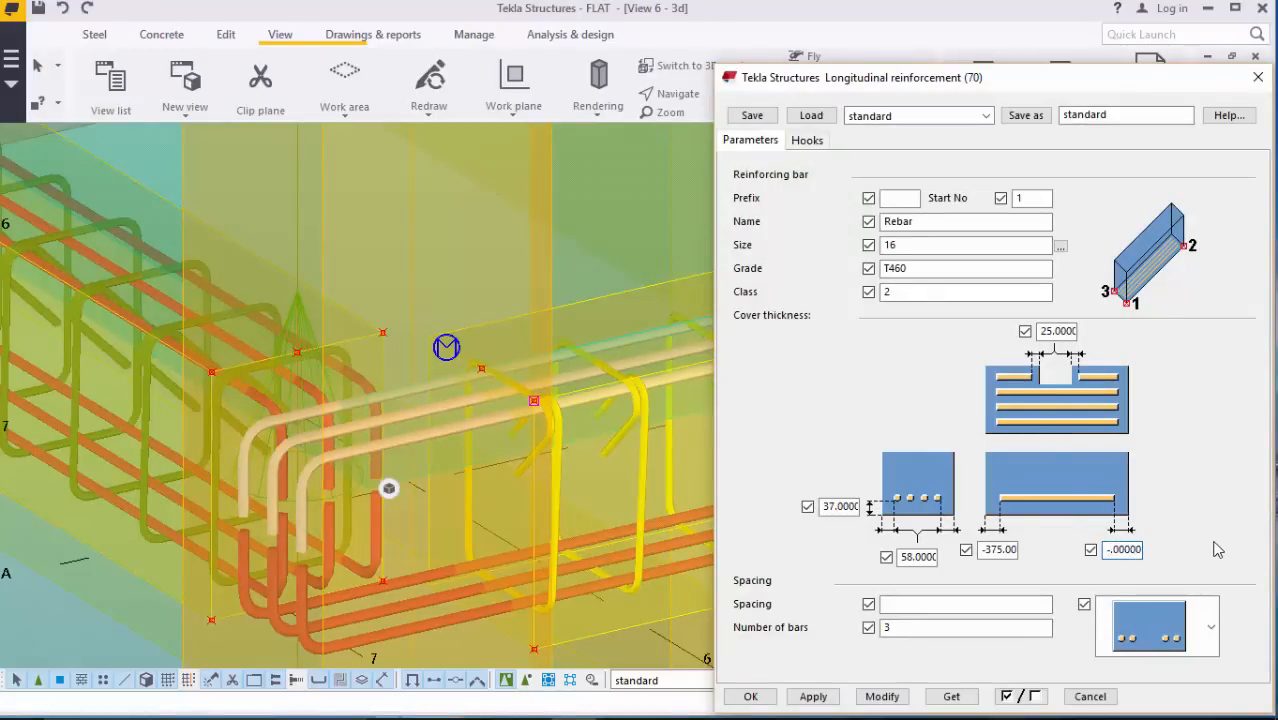
click(882, 696)
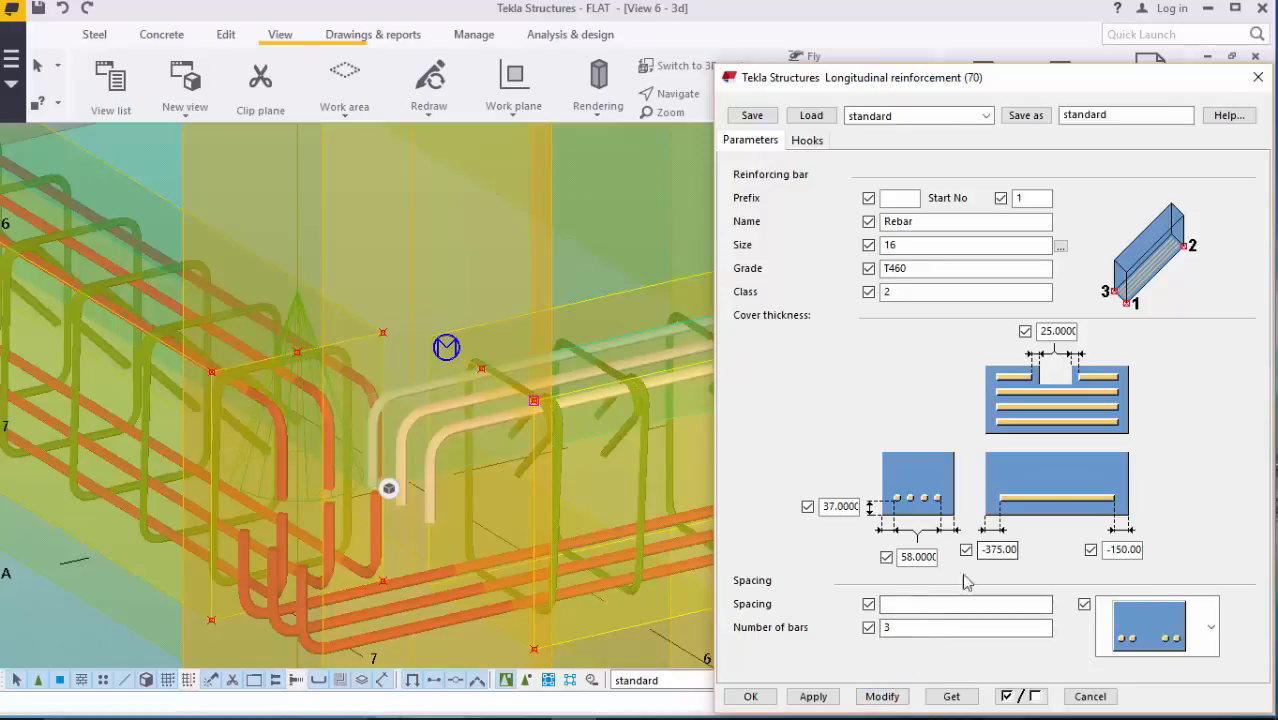
double_click(433, 630)
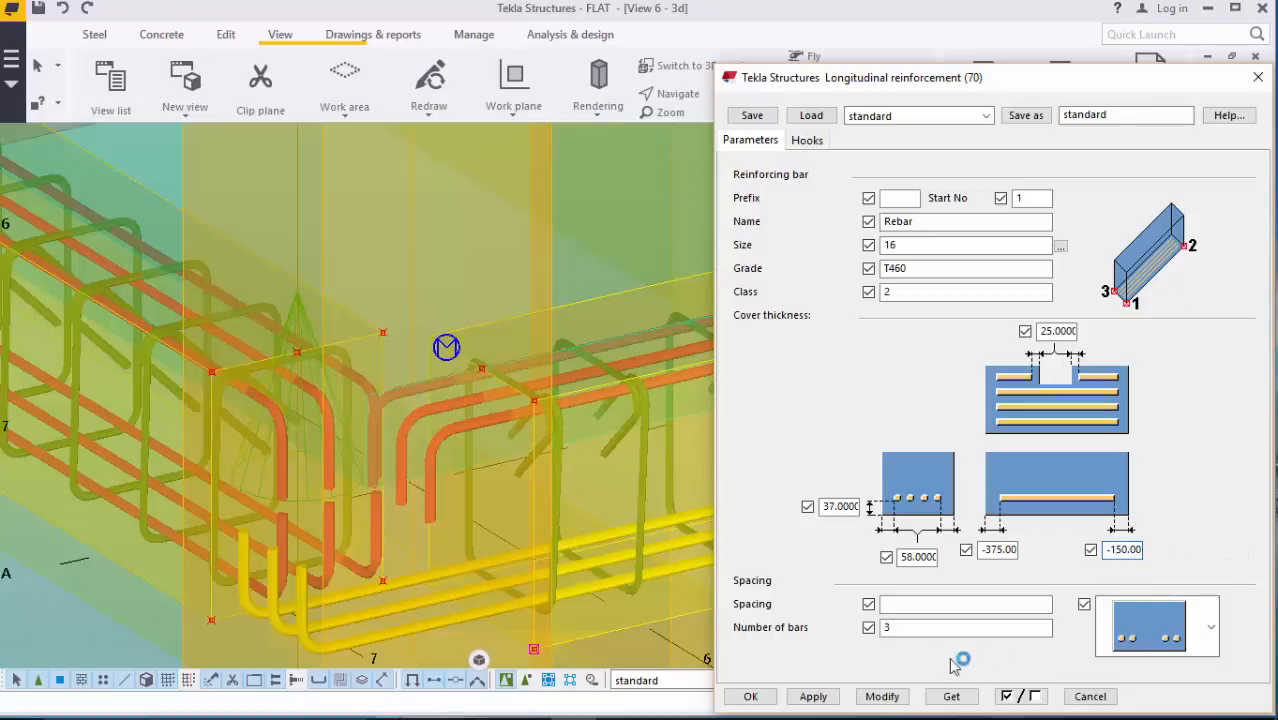
click(884, 697)
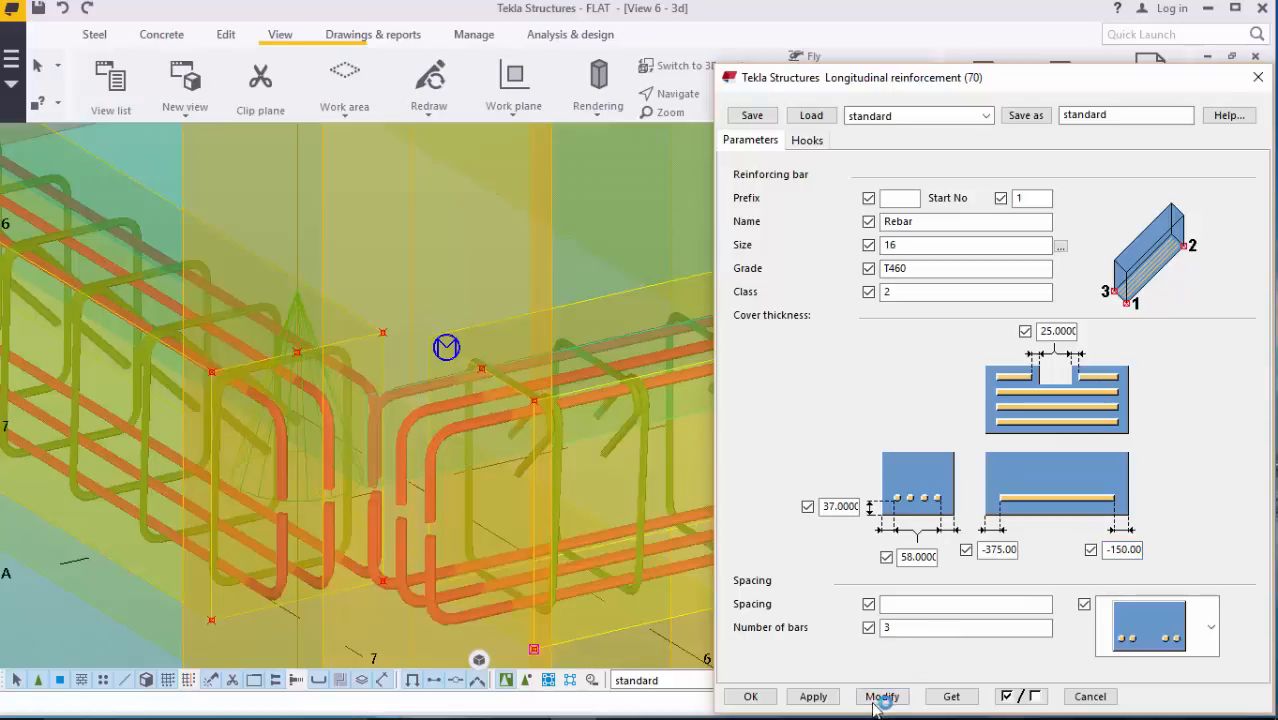
click(763, 697)
Step: Delete the additional top bars at the beam's far column end, opposite the corner column
scroll(273, 440, down, 5)
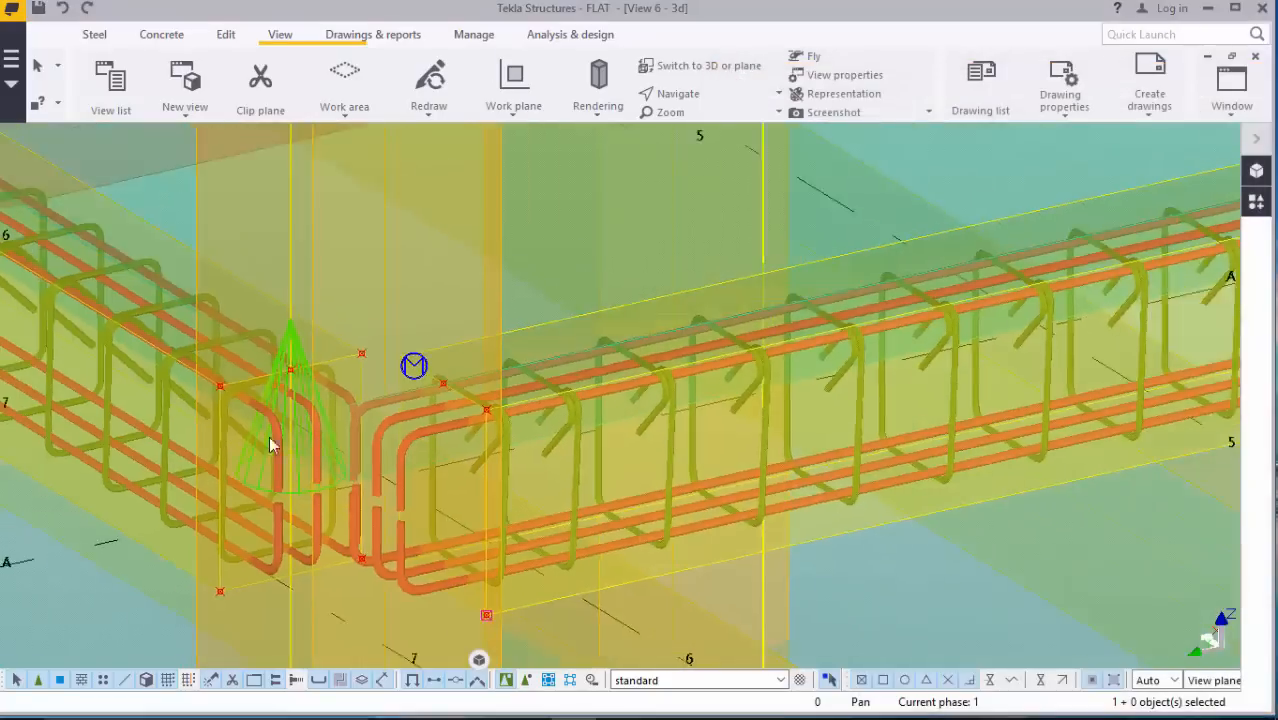
scroll(1000, 312, up, 1)
scroll(997, 312, up, 2)
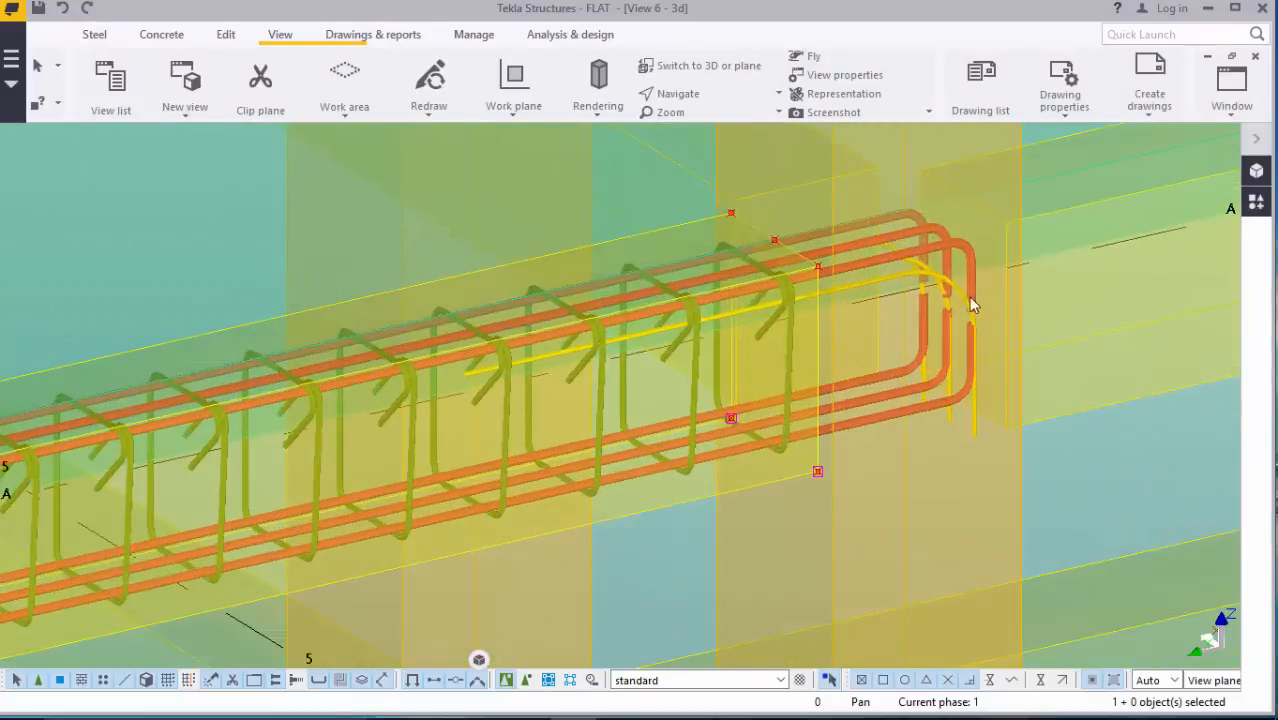
right_click(942, 277)
click(996, 397)
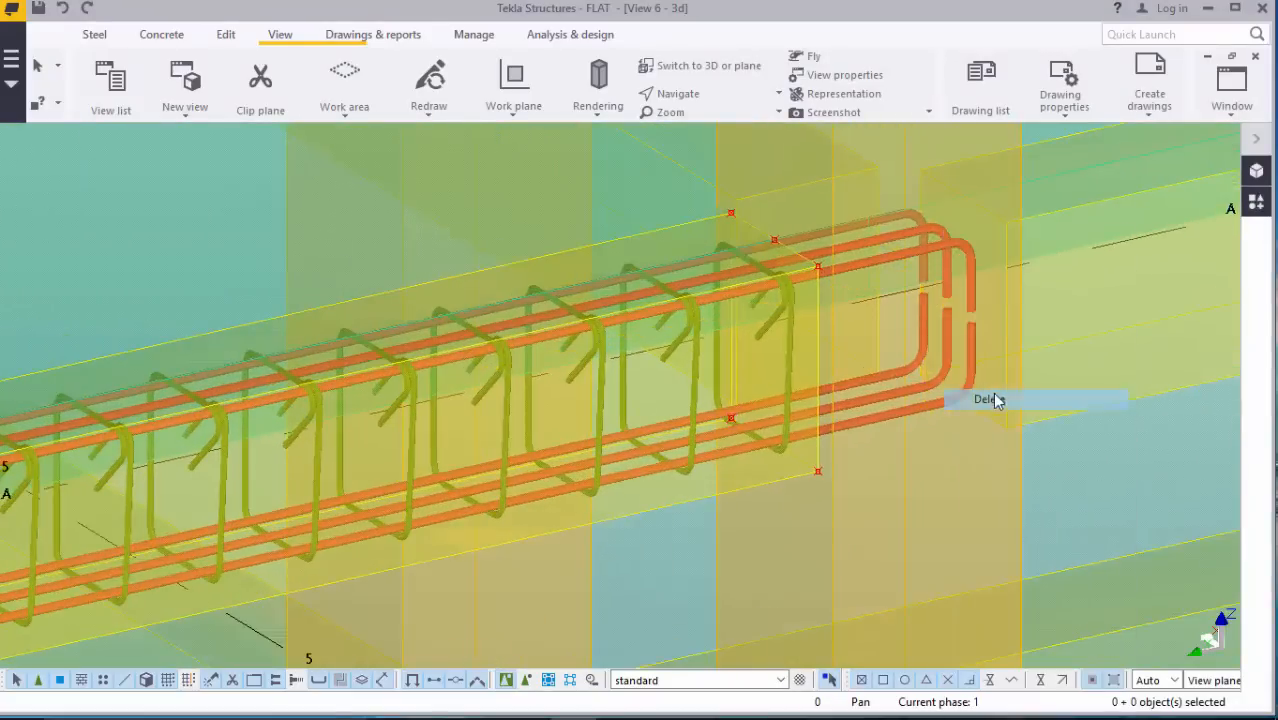
Step: Set the start cover to -150 for the main bottom bars and the main top bars at the far column
double_click(975, 352)
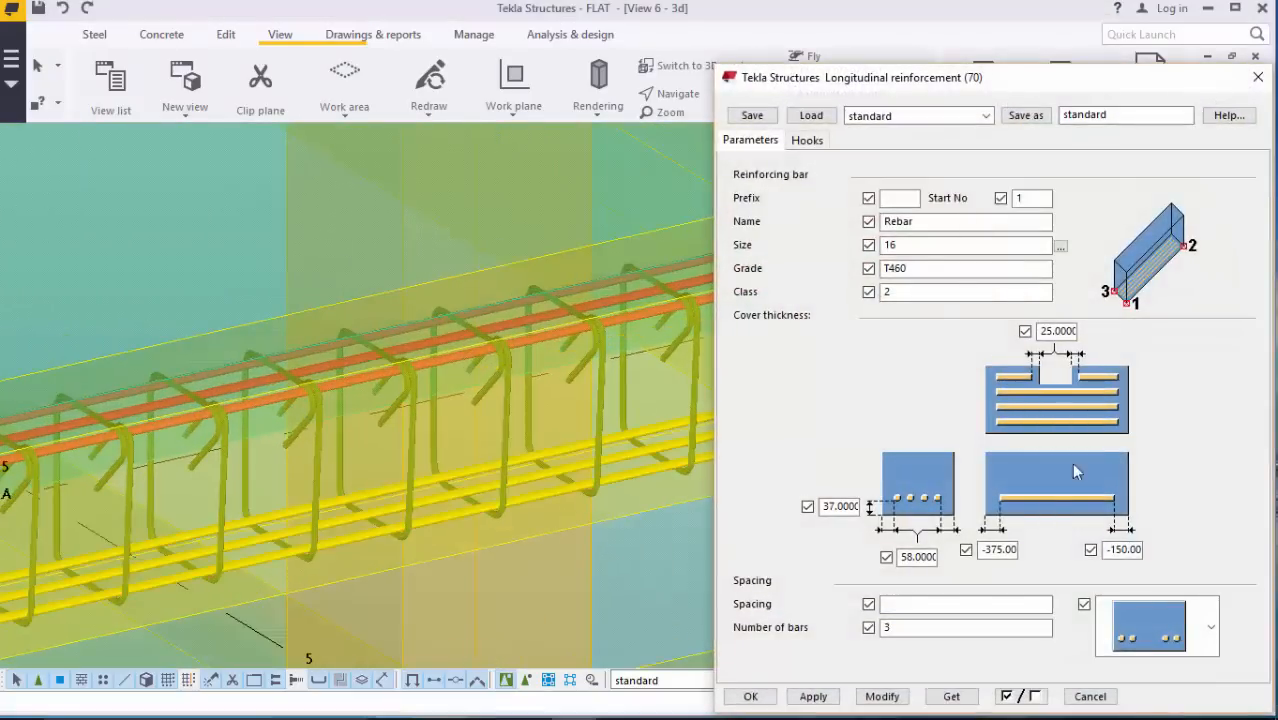
click(1008, 549)
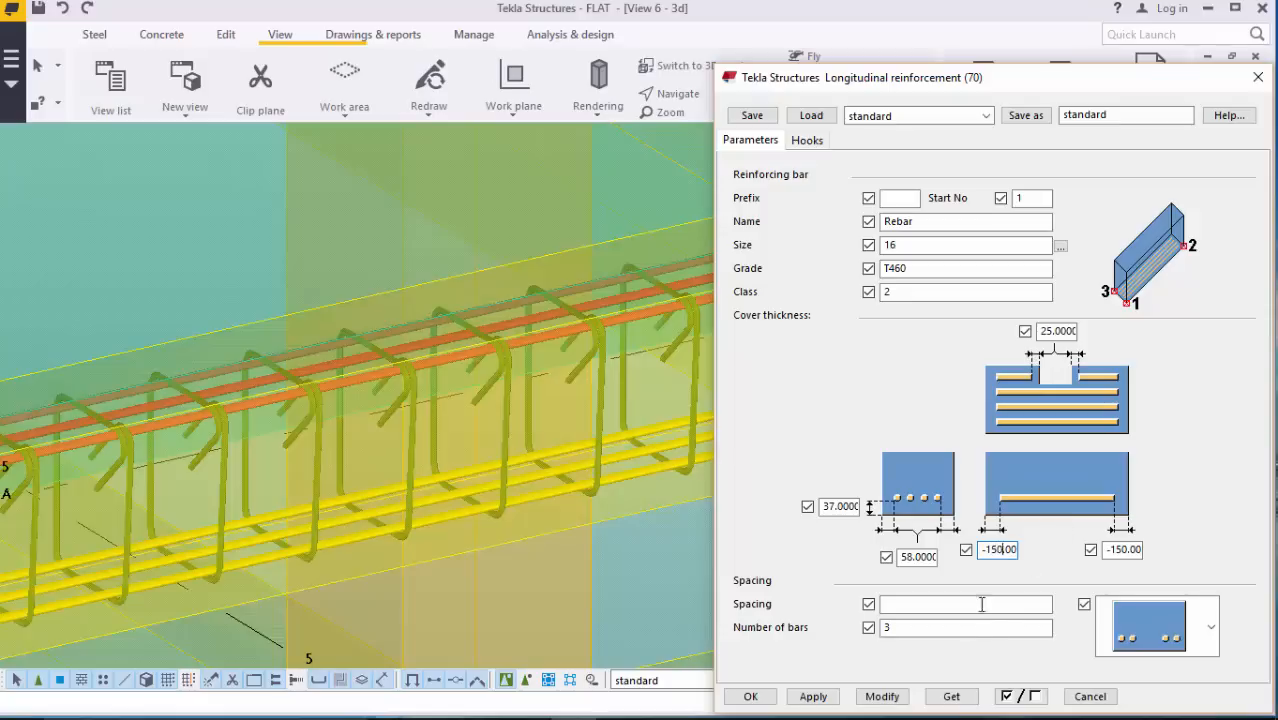
click(882, 696)
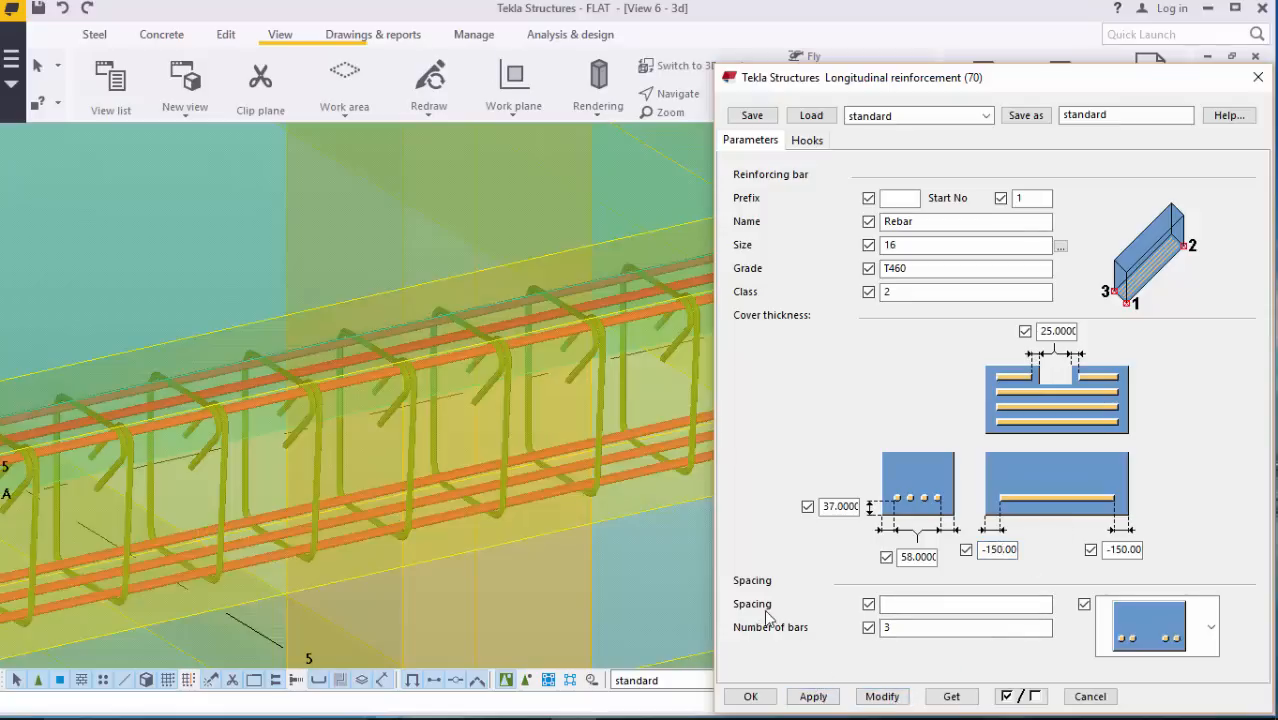
click(760, 690)
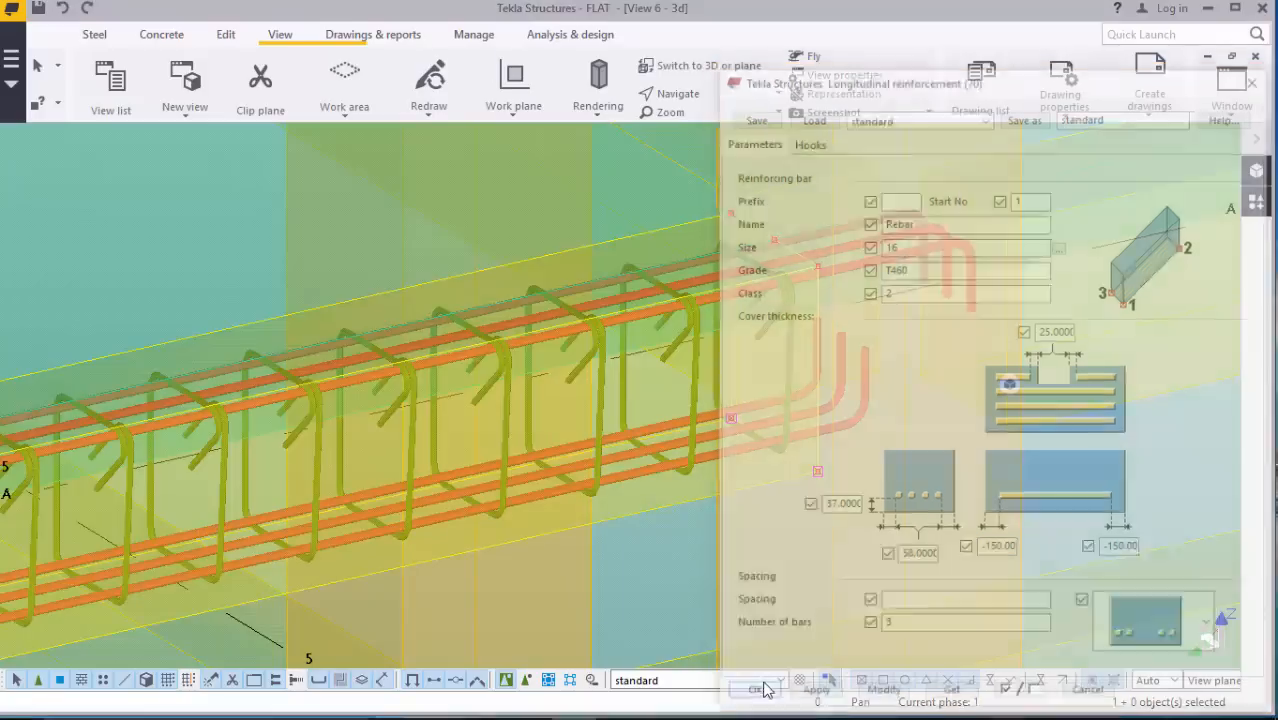
double_click(943, 283)
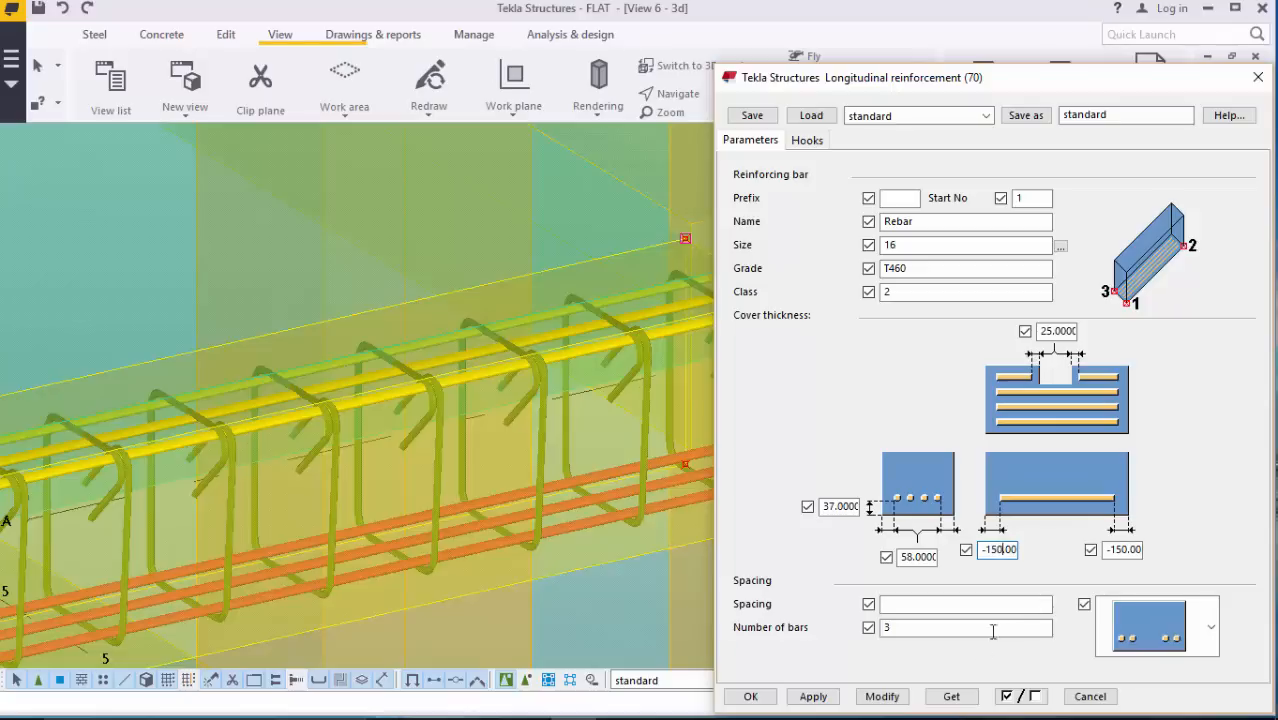
click(878, 696)
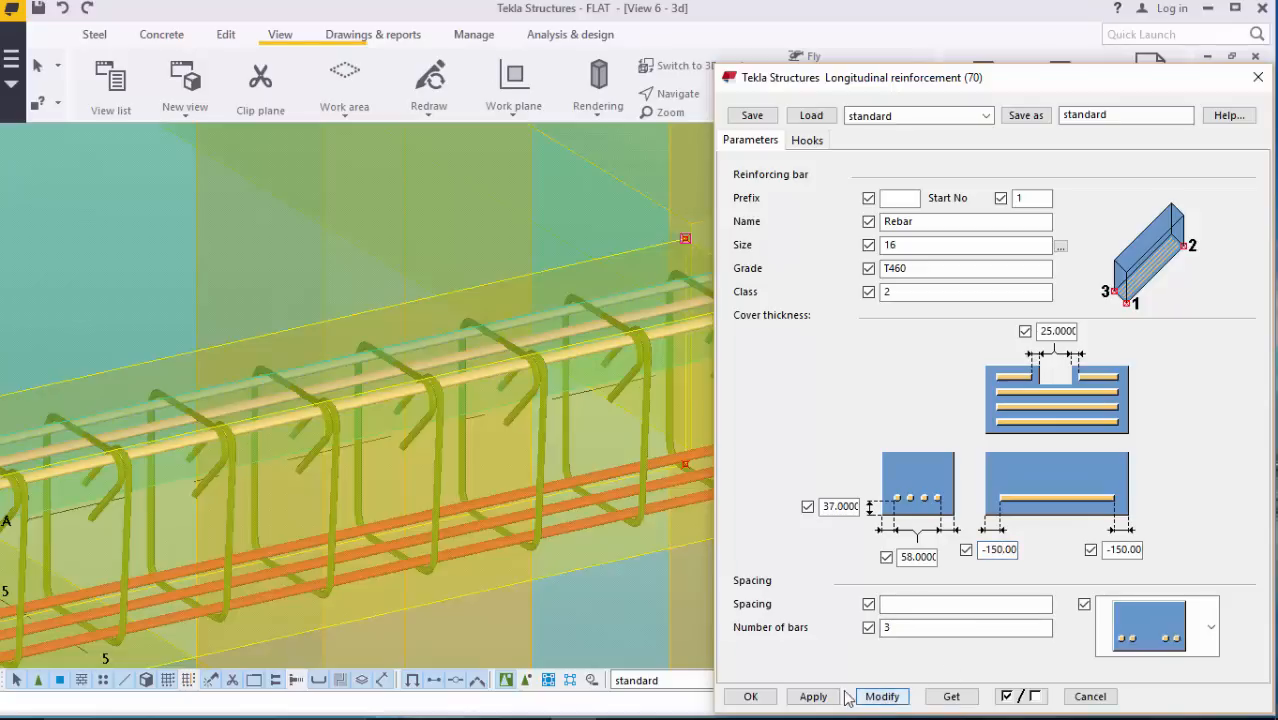
click(751, 696)
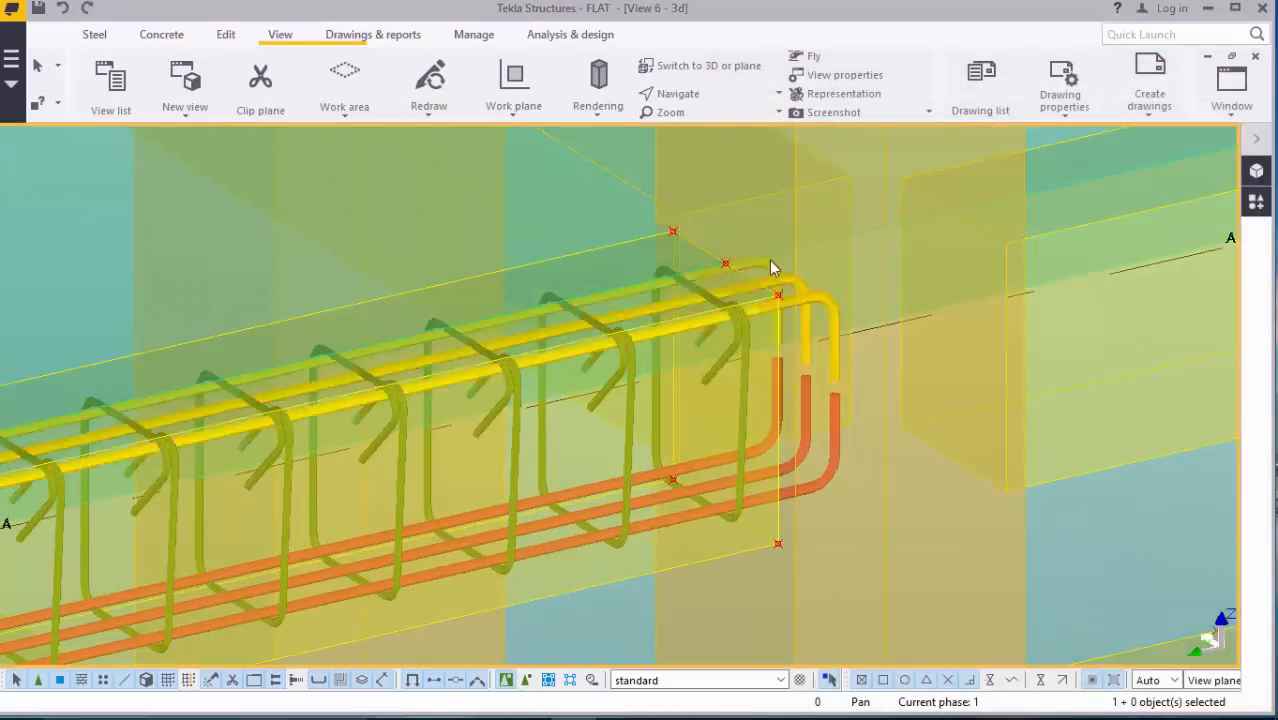
Step: Examine the reinforced beams meeting at the corner column and the neighbouring beams from several angles
scroll(970, 305, down, 5)
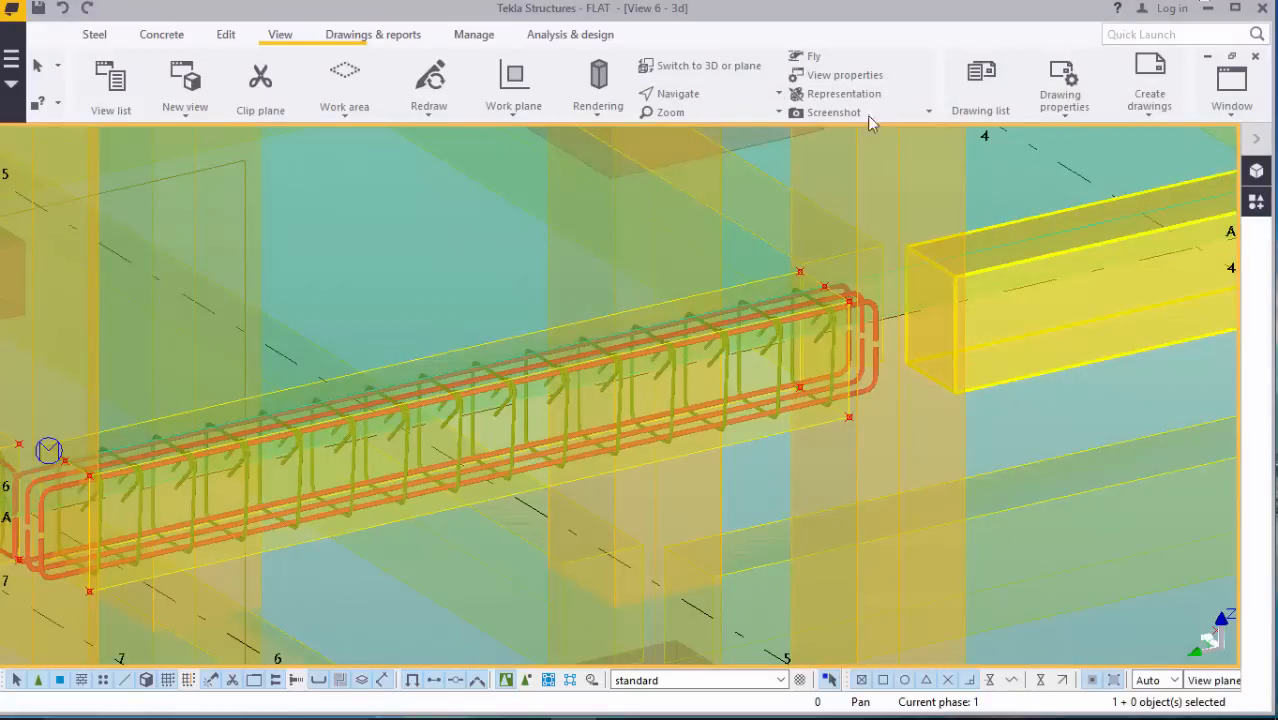
click(690, 95)
click(691, 117)
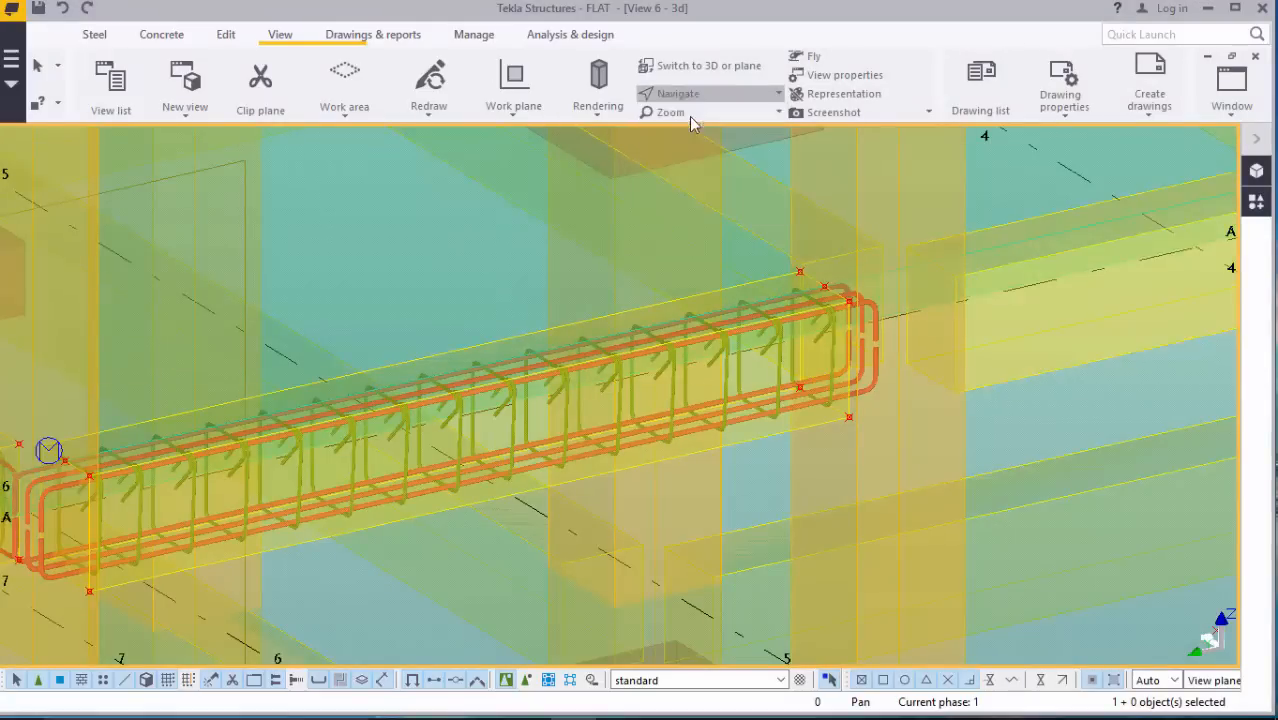
click(625, 383)
drag(630, 382, 406, 335)
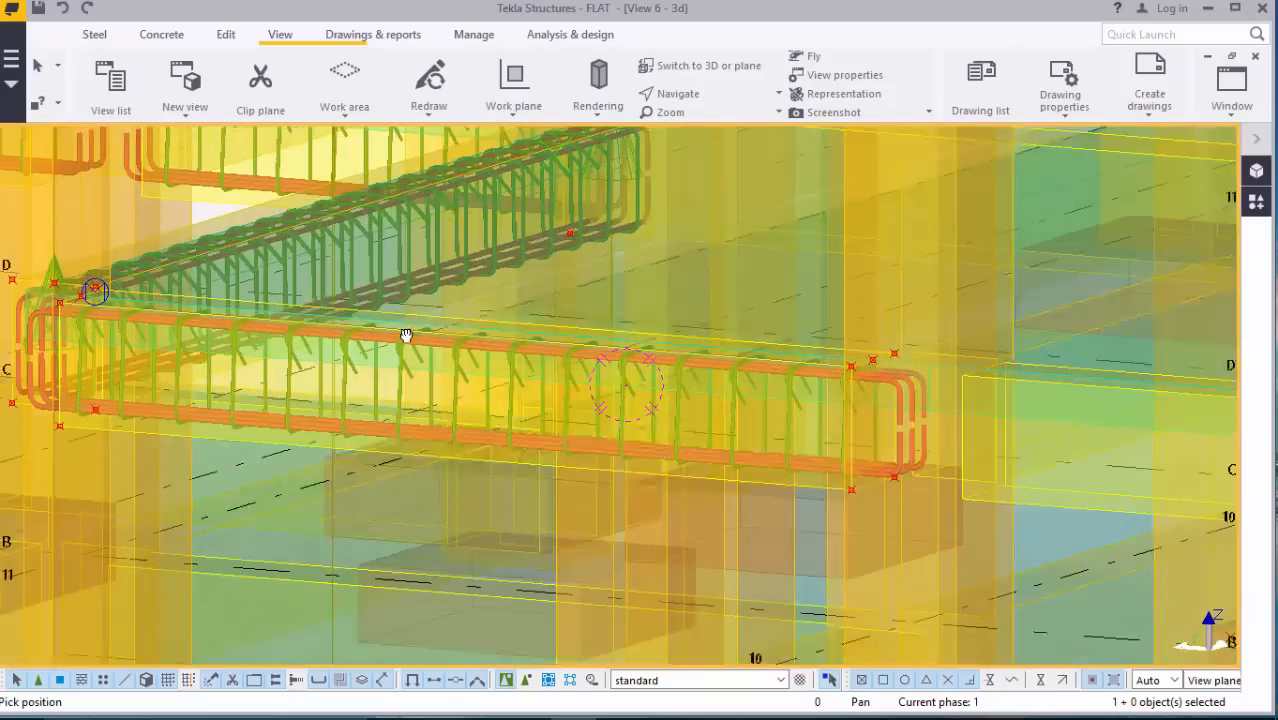
scroll(739, 391, down, 8)
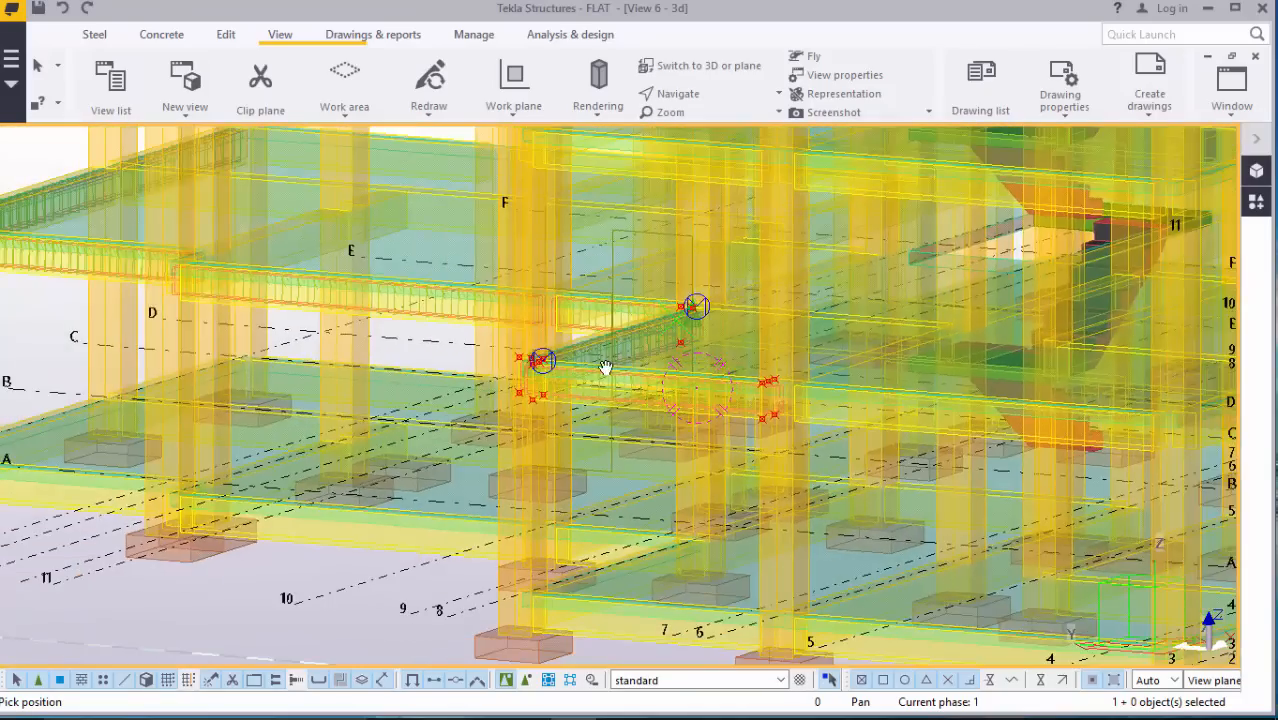
drag(605, 368, 847, 397)
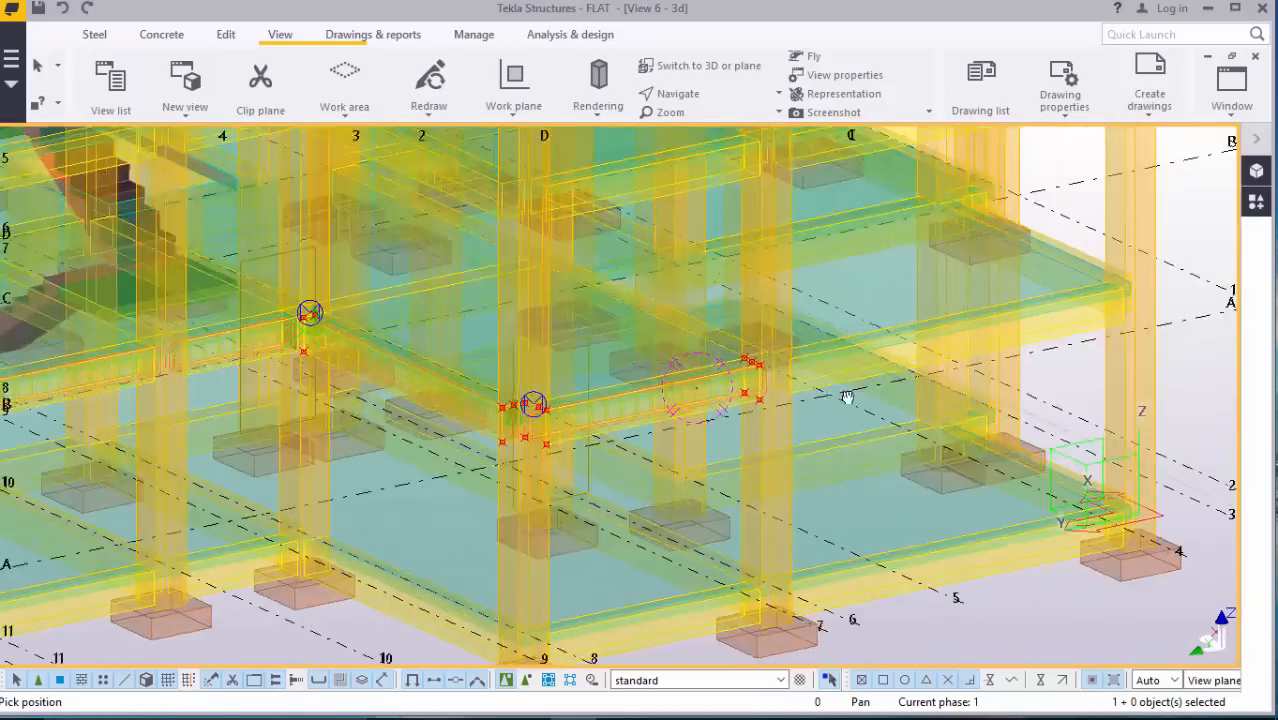
ctrl+middle_drag(847, 397, 628, 442)
scroll(519, 325, up, 2)
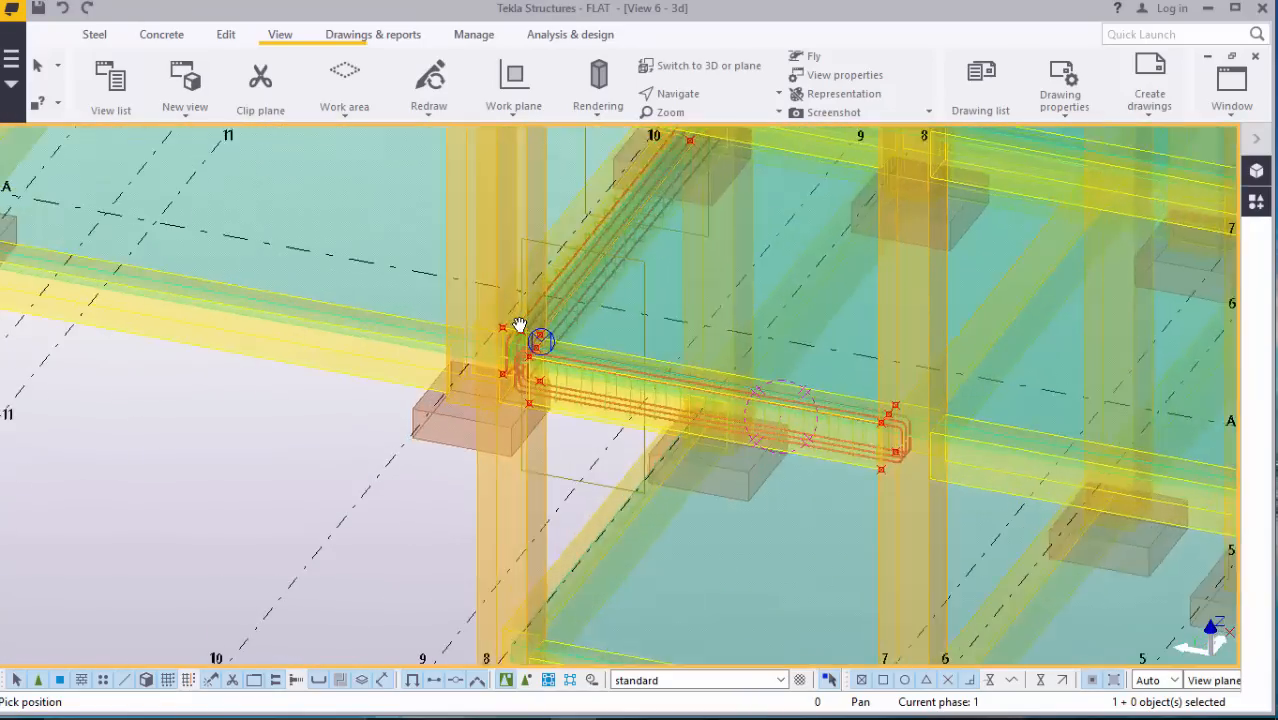
scroll(519, 325, up, 2)
ctrl+middle_drag(606, 387, 645, 372)
scroll(645, 374, down, 3)
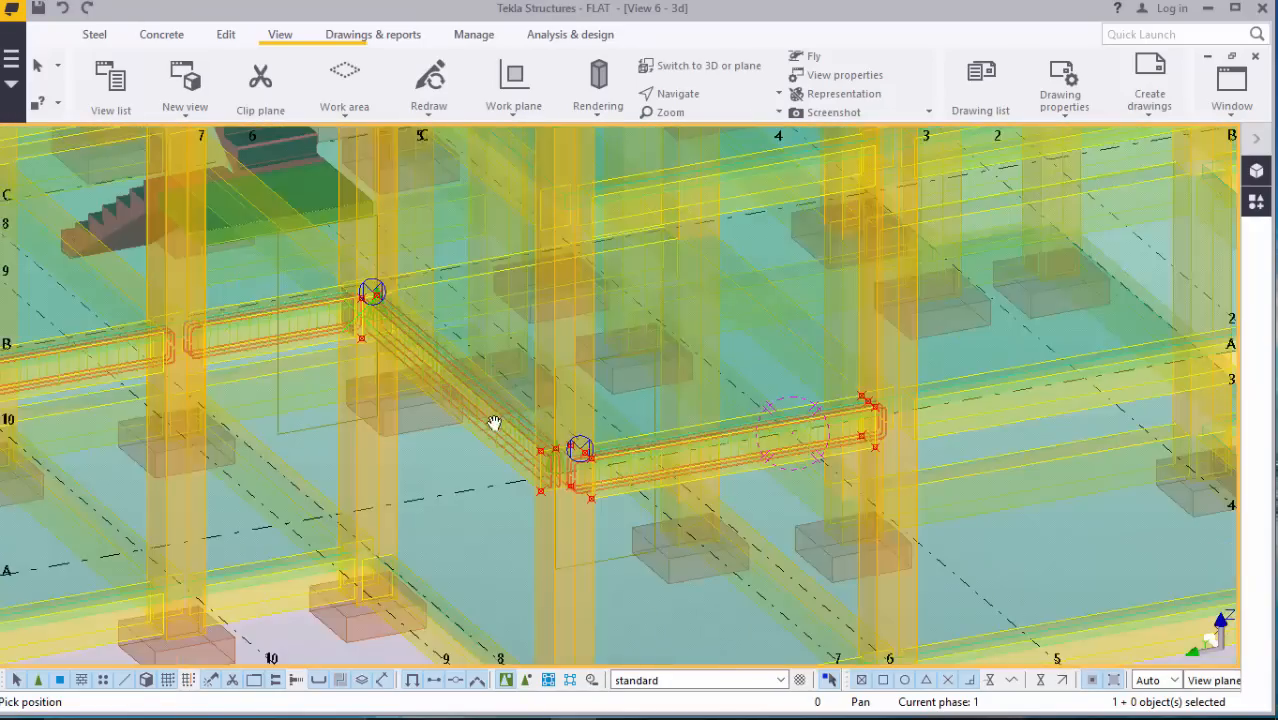
ctrl+middle_drag(493, 425, 402, 429)
ctrl+middle_drag(696, 428, 789, 457)
scroll(789, 457, up, 10)
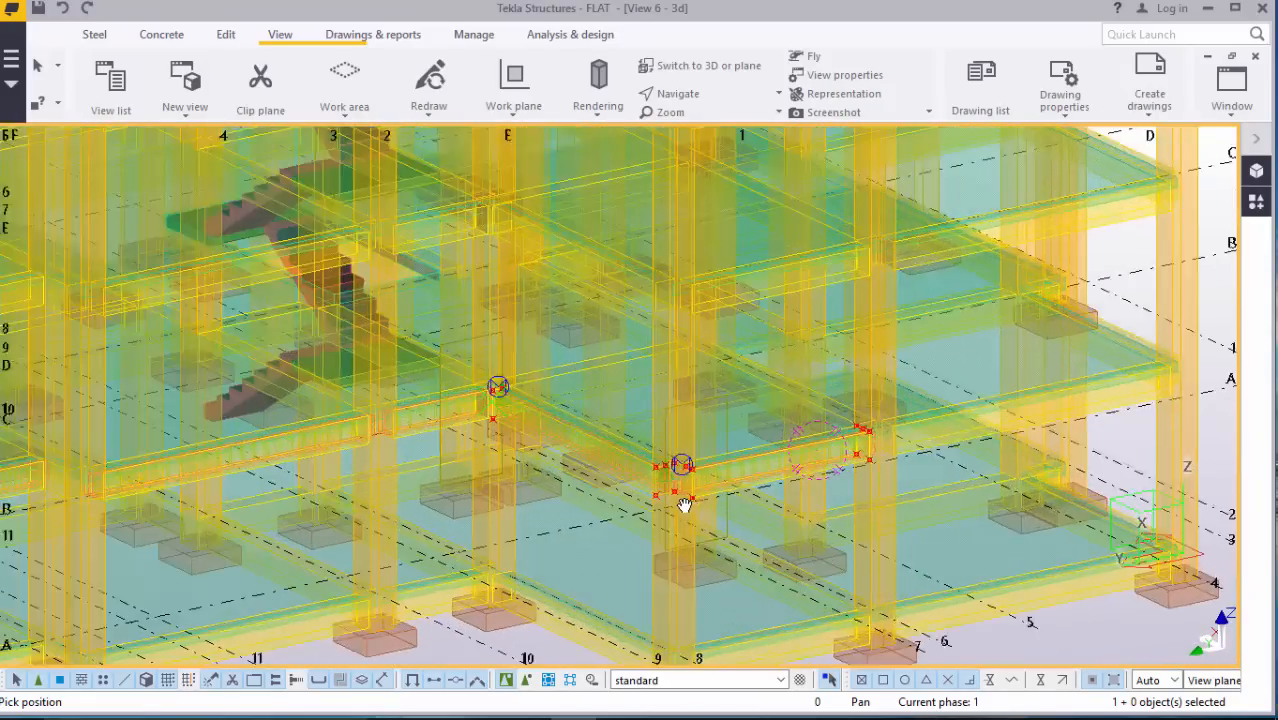
scroll(730, 410, down, 6)
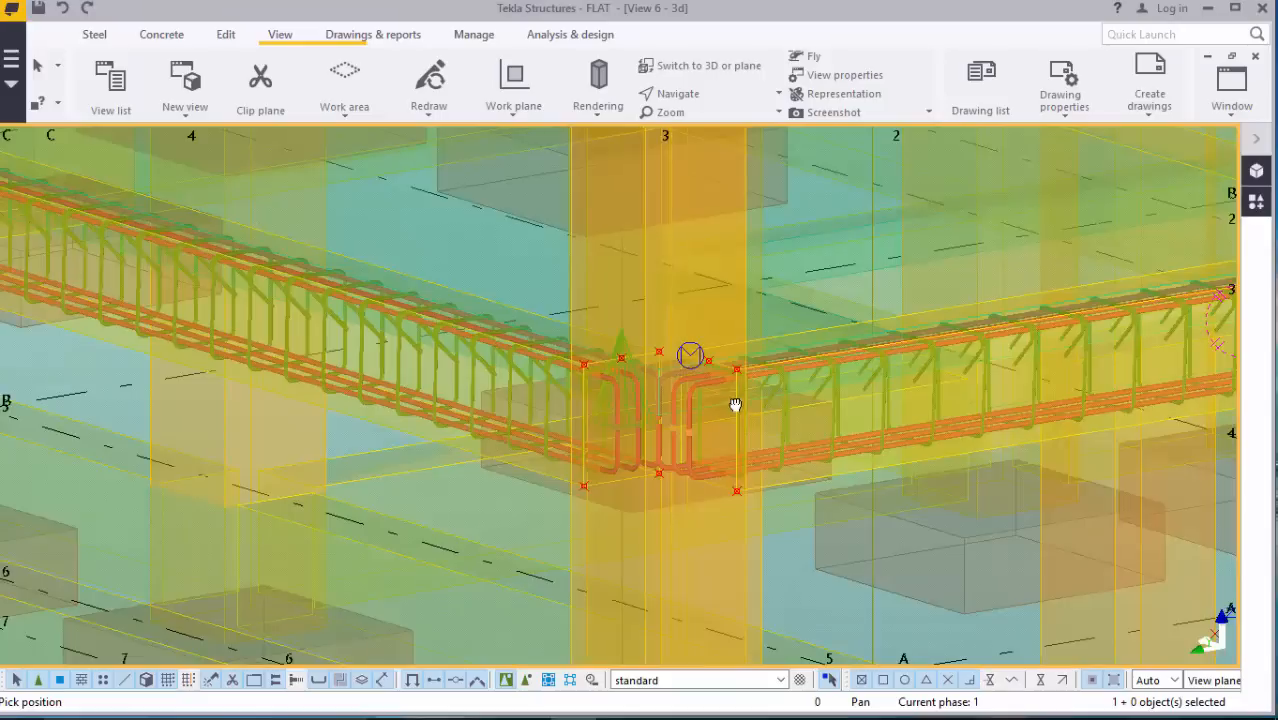
scroll(915, 377, down, 2)
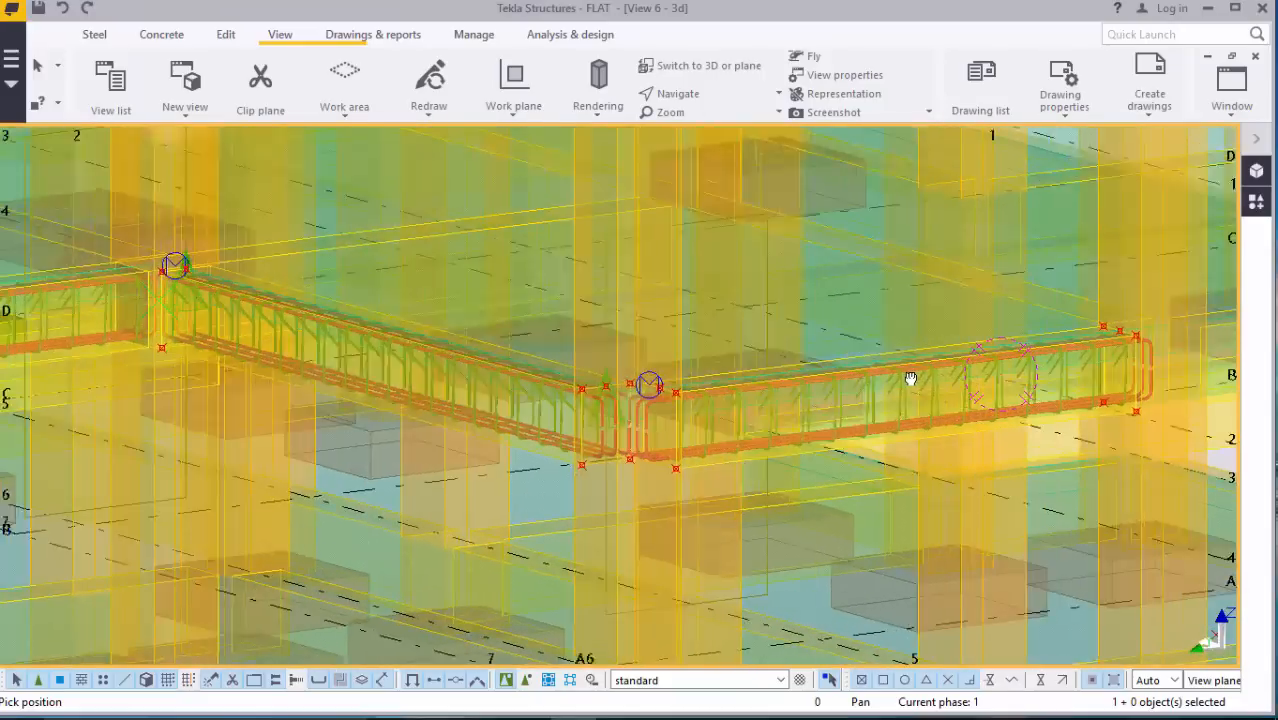
scroll(528, 471, down, 4)
scroll(1124, 411, up, 3)
scroll(1120, 410, up, 3)
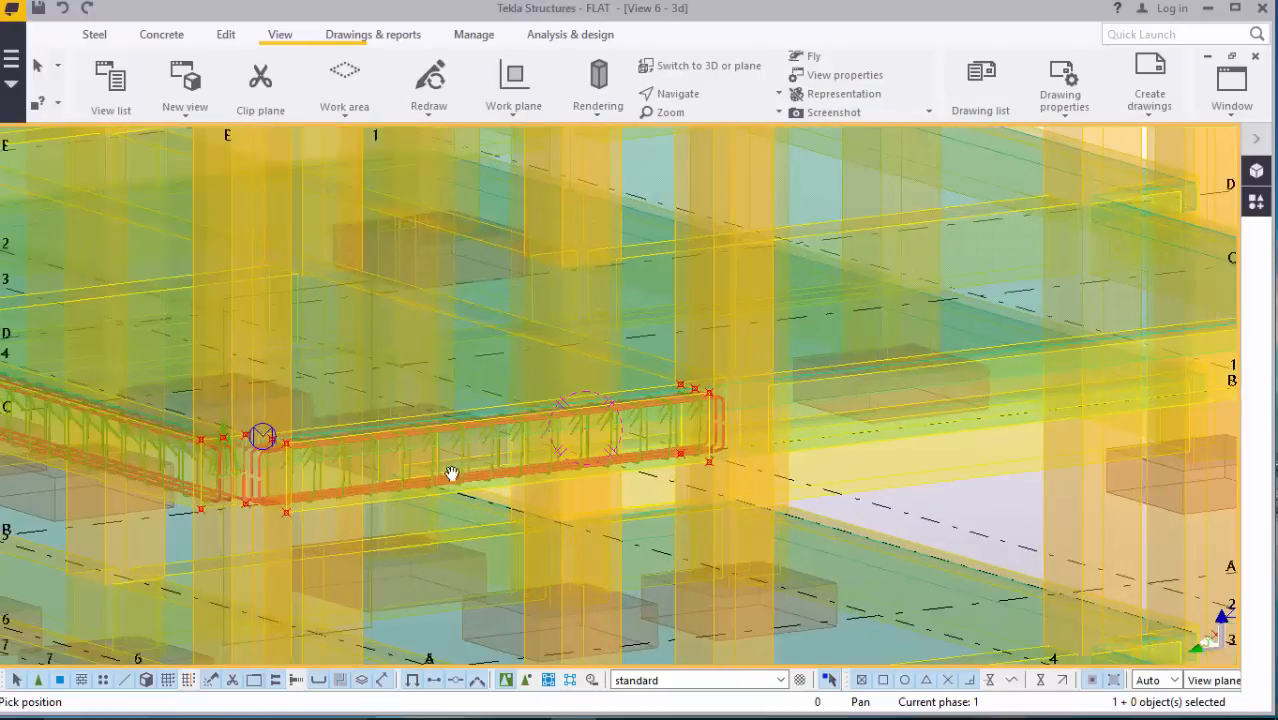
scroll(451, 474, down, 5)
scroll(956, 382, up, 5)
right_click(1083, 290)
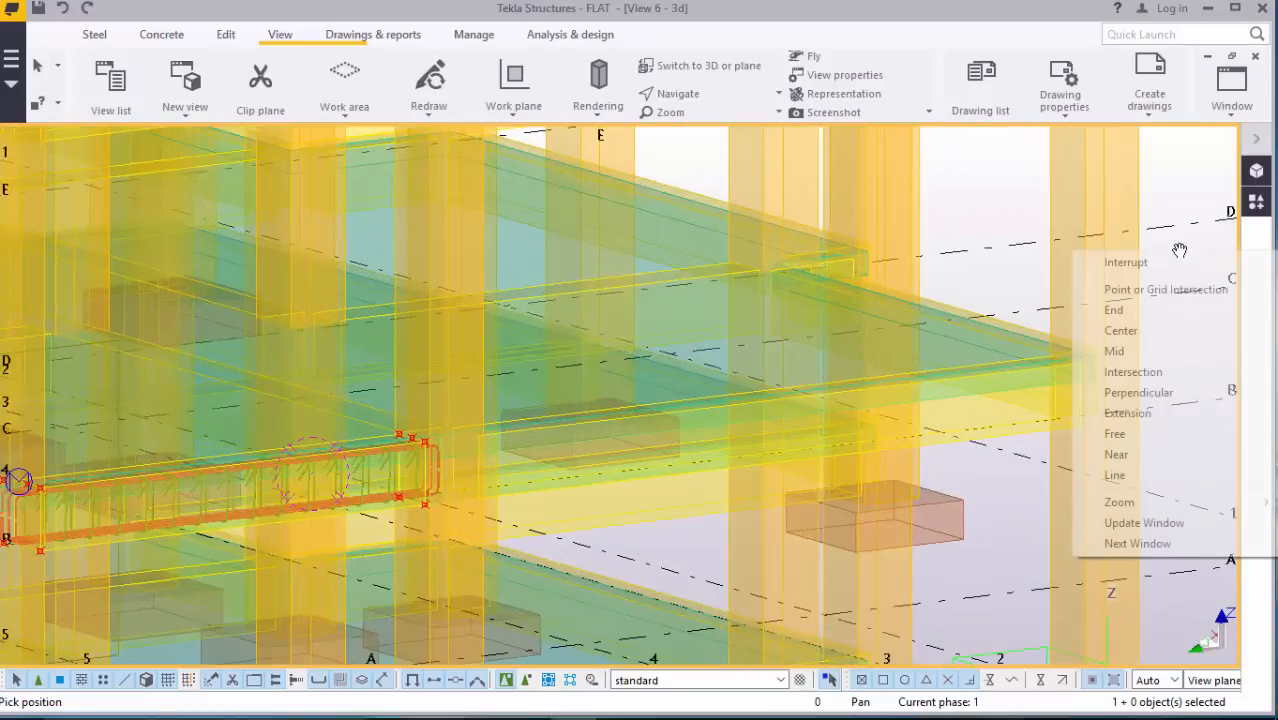
click(1090, 264)
scroll(476, 505, up, 3)
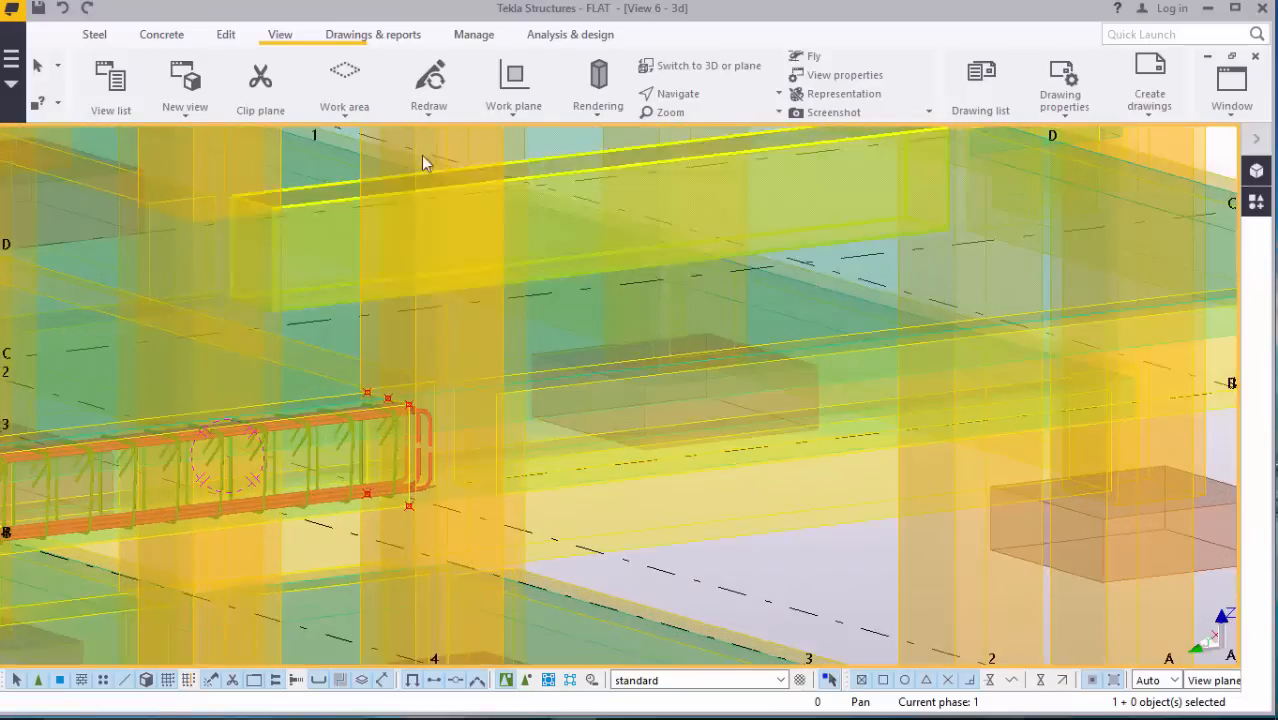
click(1256, 201)
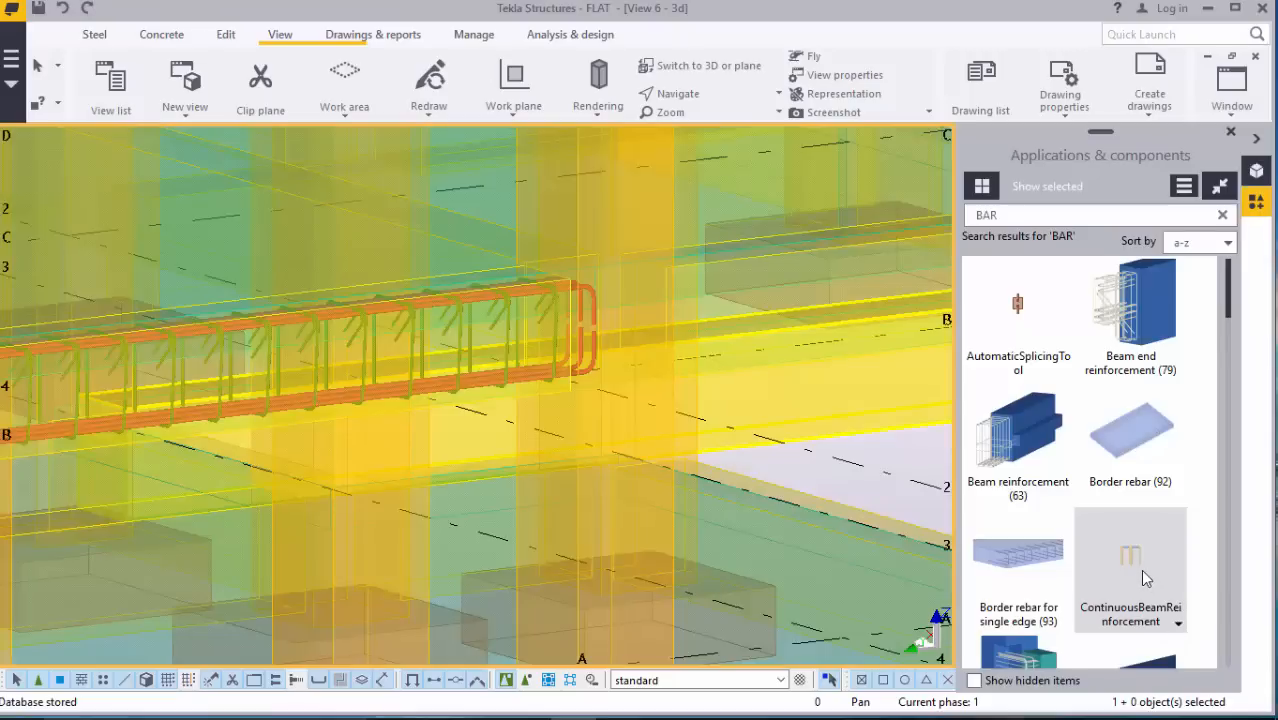
scroll(560, 420, down, 6)
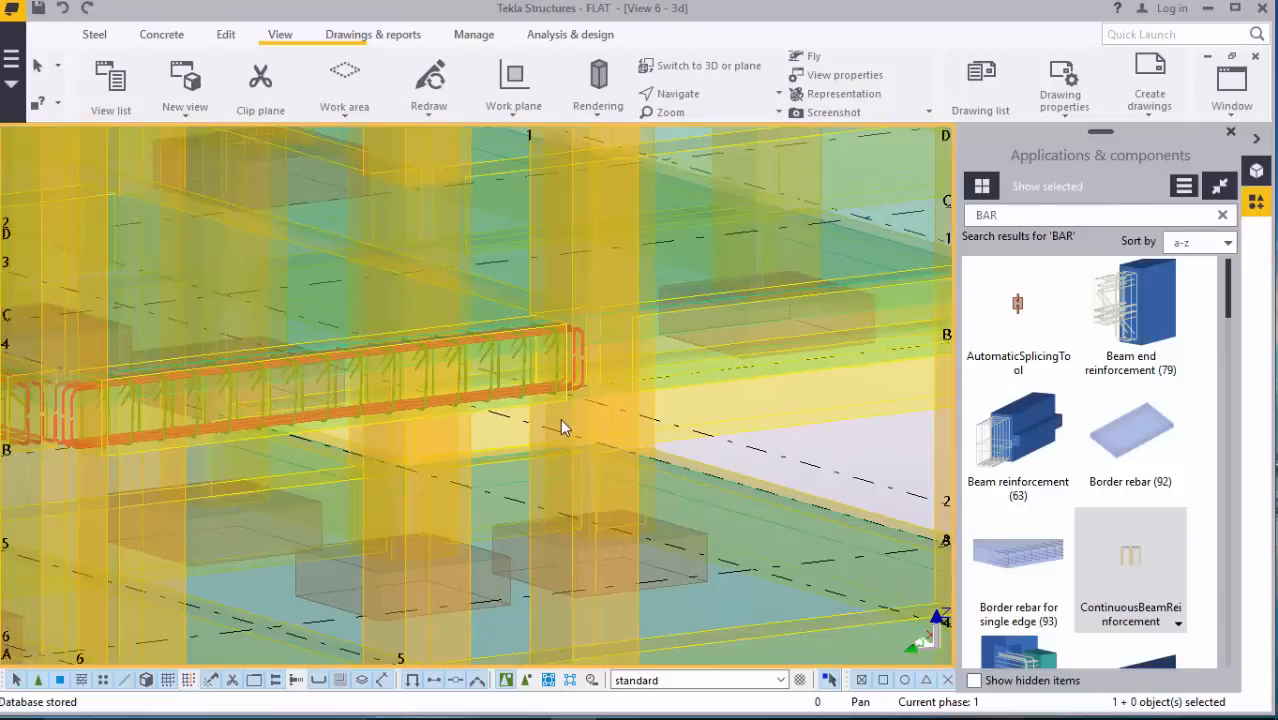
scroll(281, 412, up, 5)
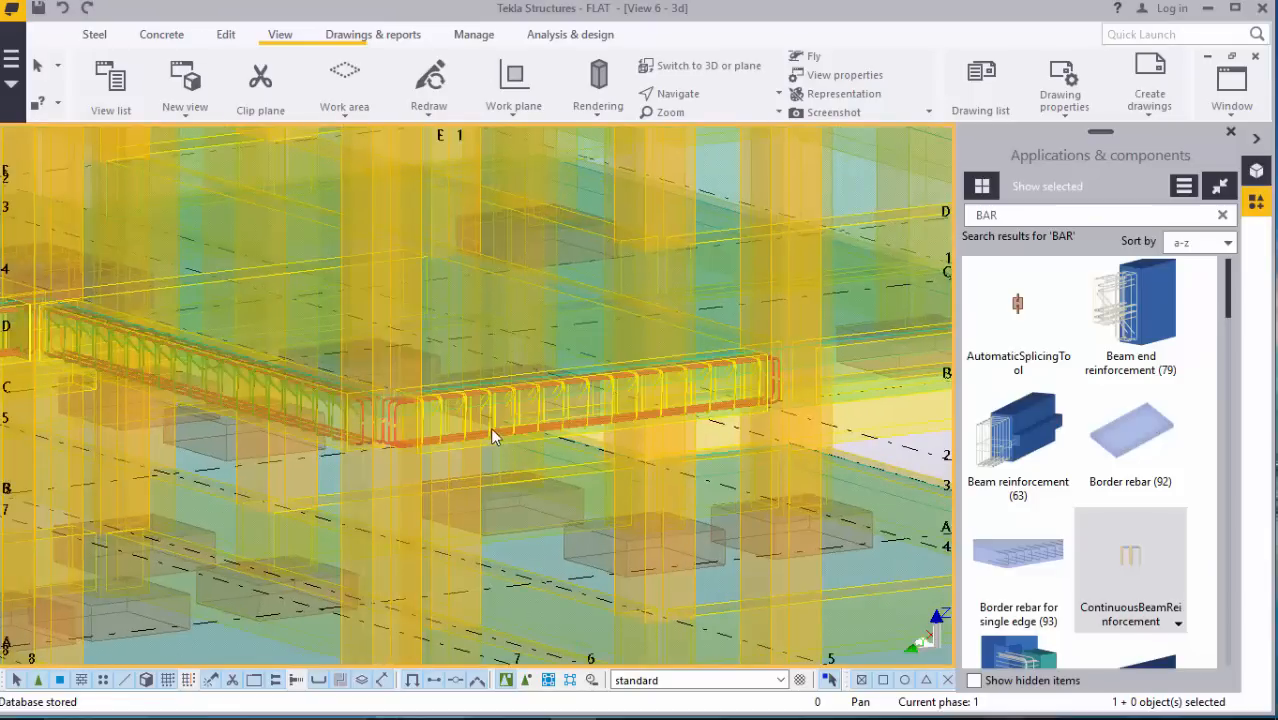
click(1233, 133)
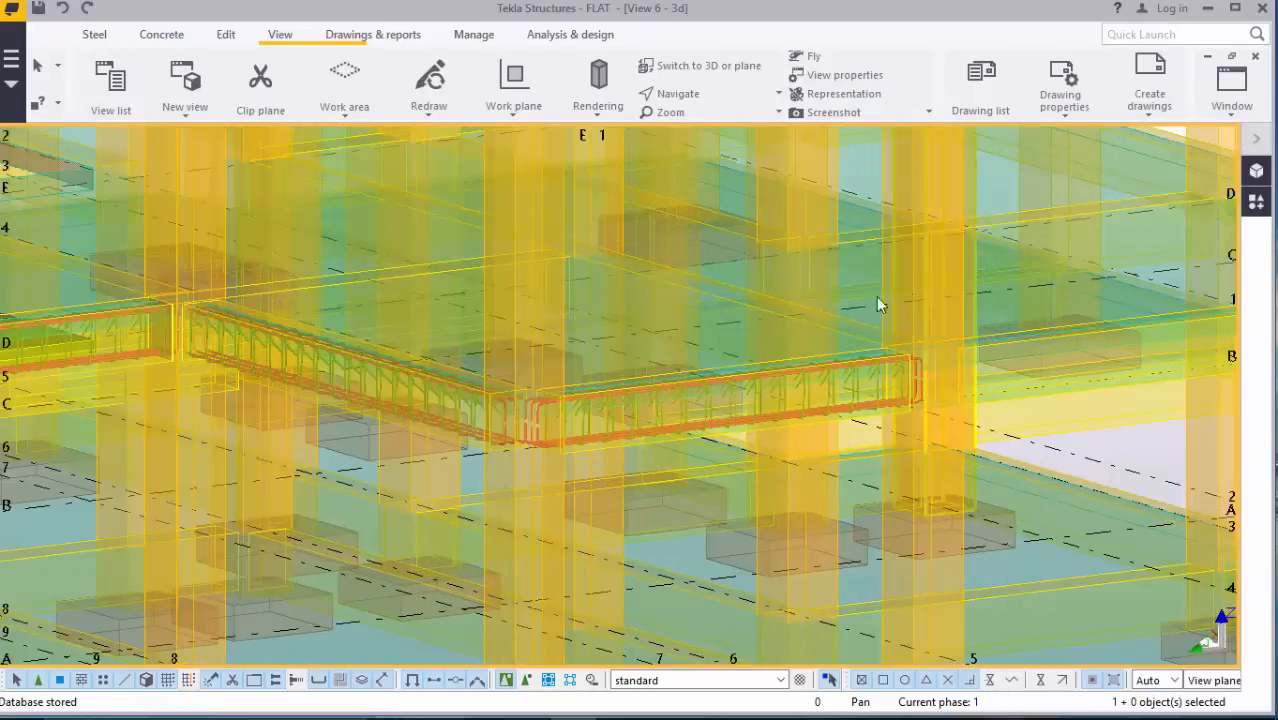